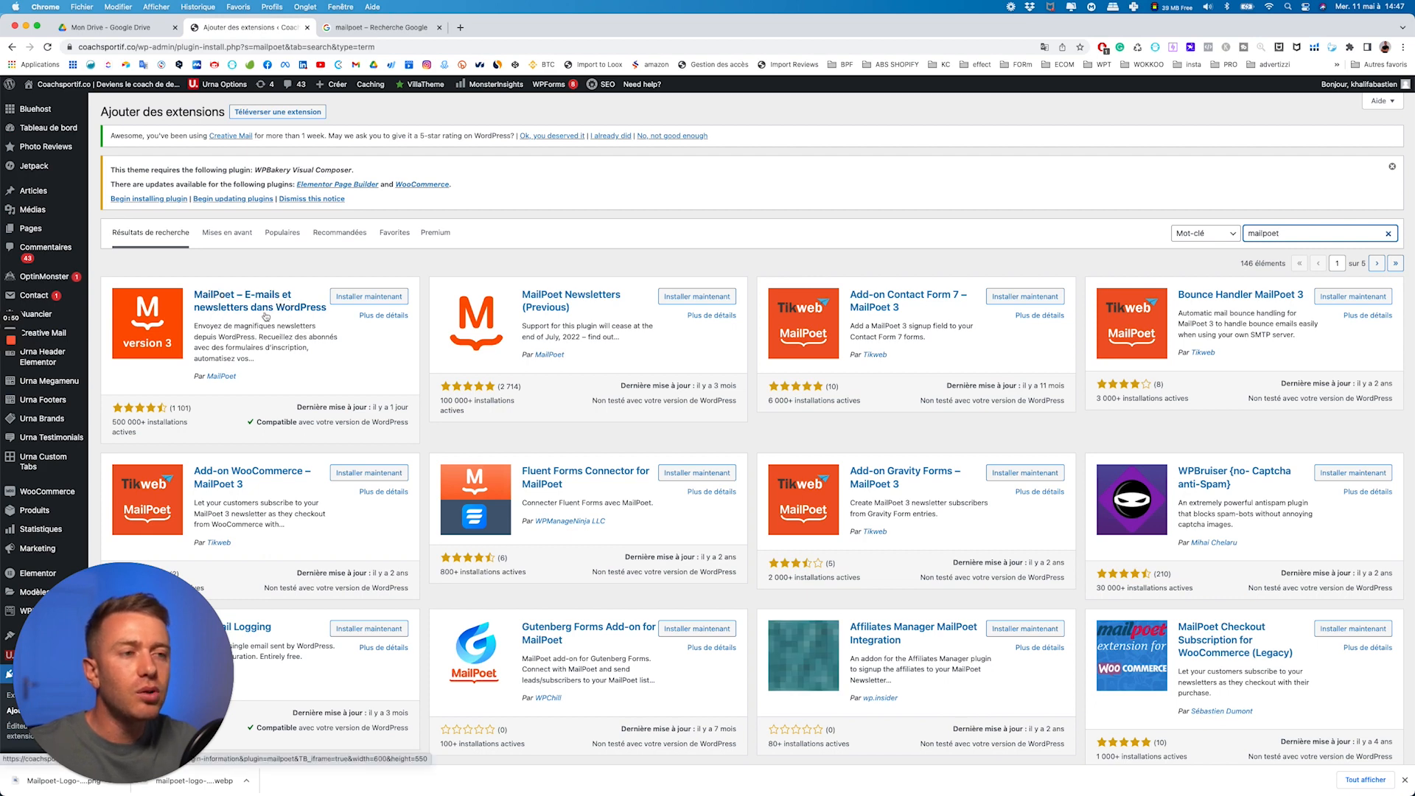
- Install and activate the plugin MailPoet – E-mails et newsletters dans WordPress
click(355, 297)
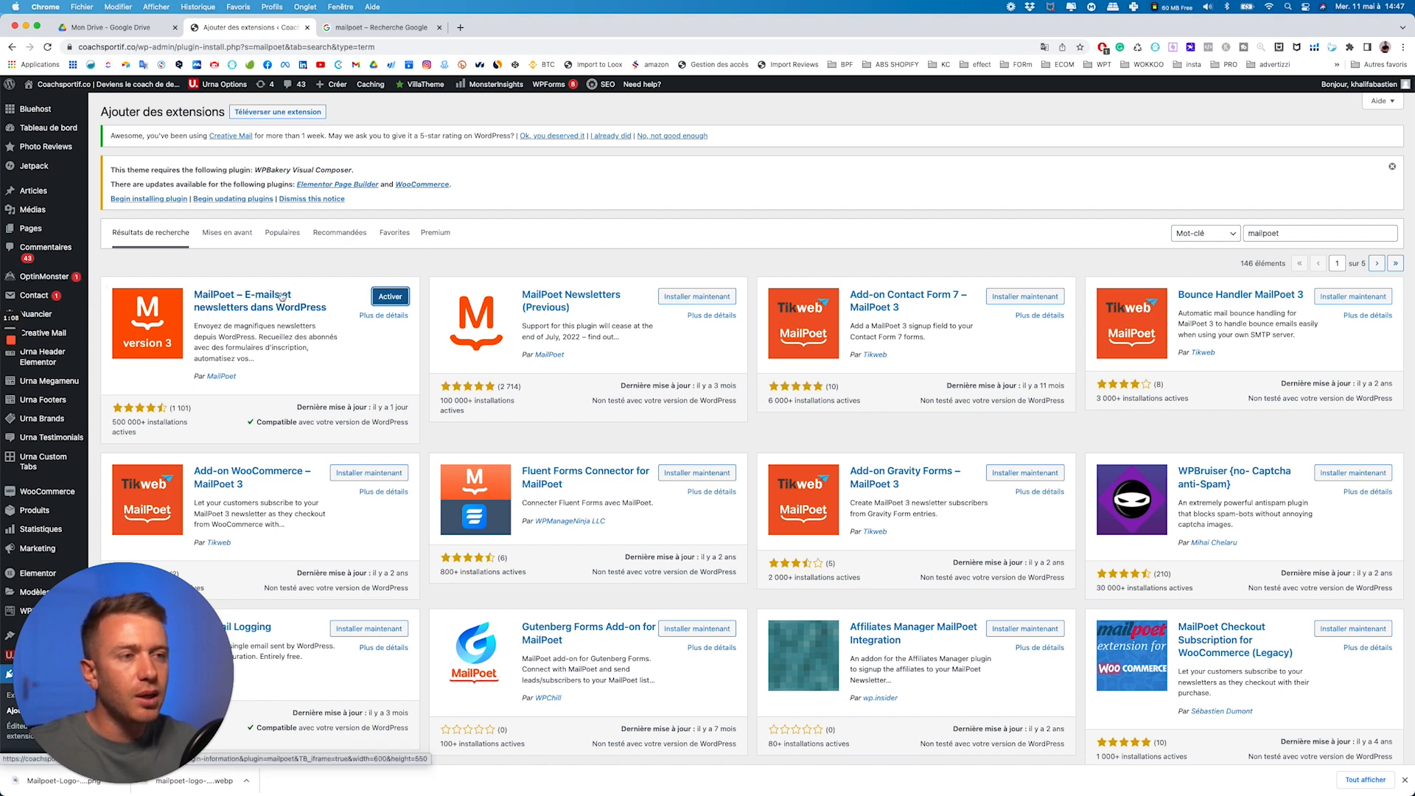
click(393, 297)
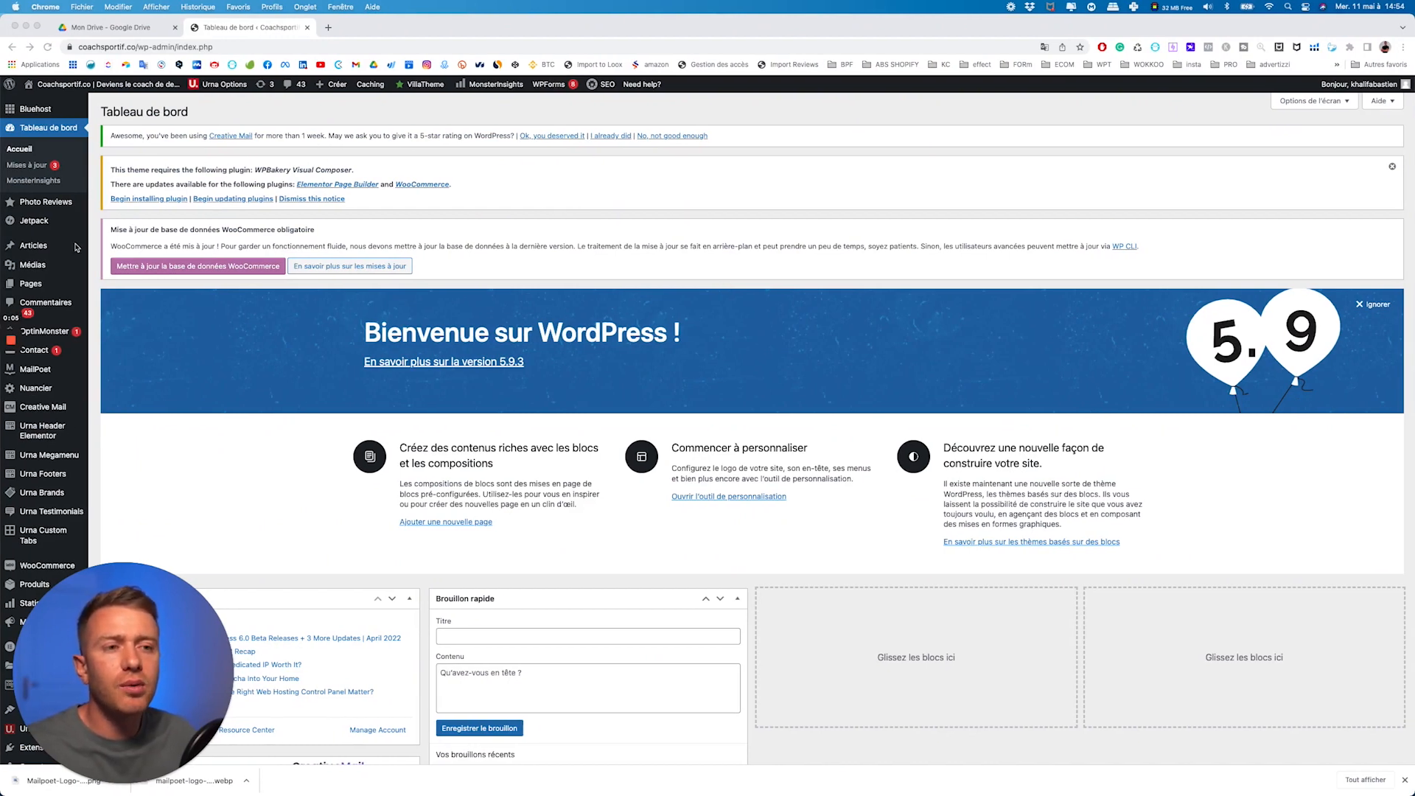
- Open the MailPoet settings (Réglages) from the WordPress dashboard
scroll(77, 250, down, 3)
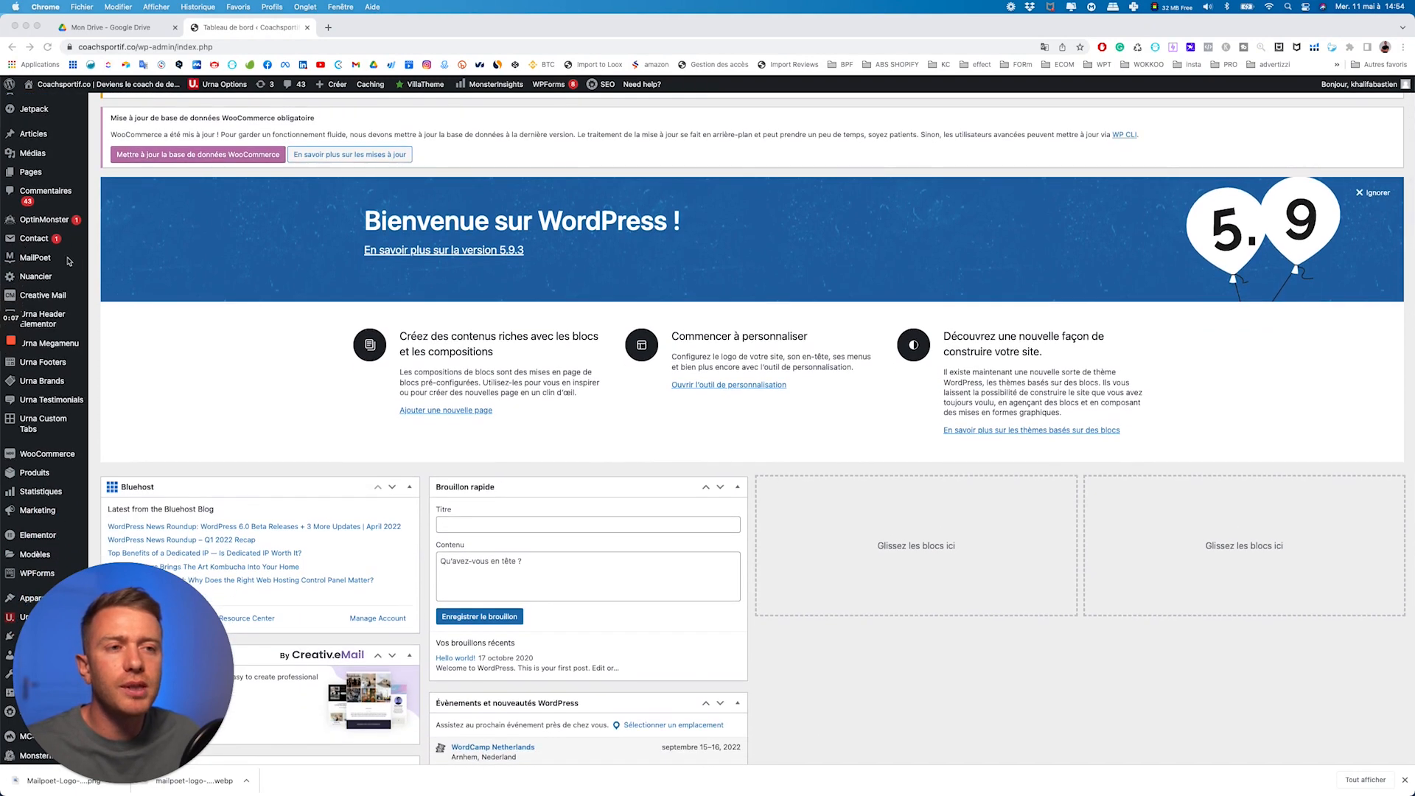
mouse_move(37, 262)
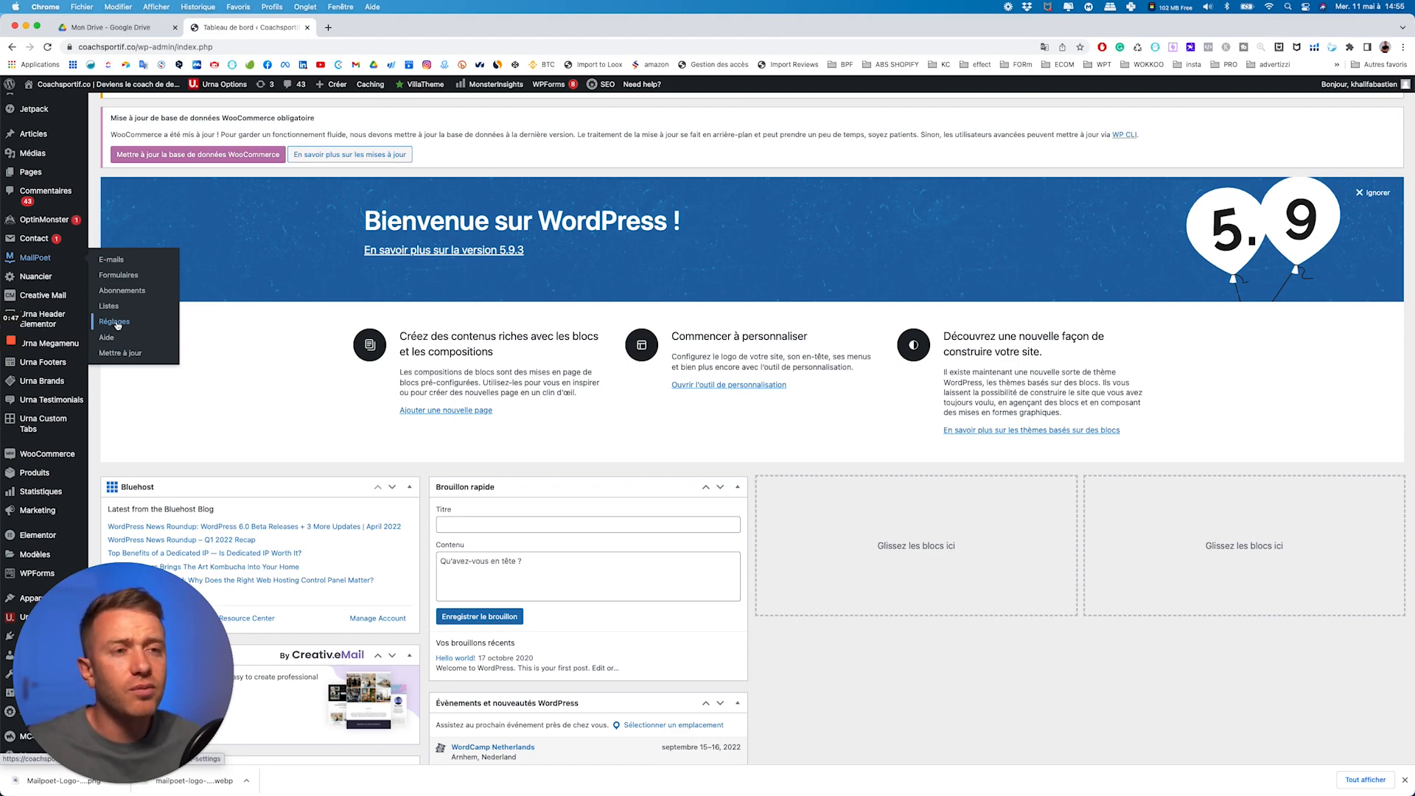
click(116, 325)
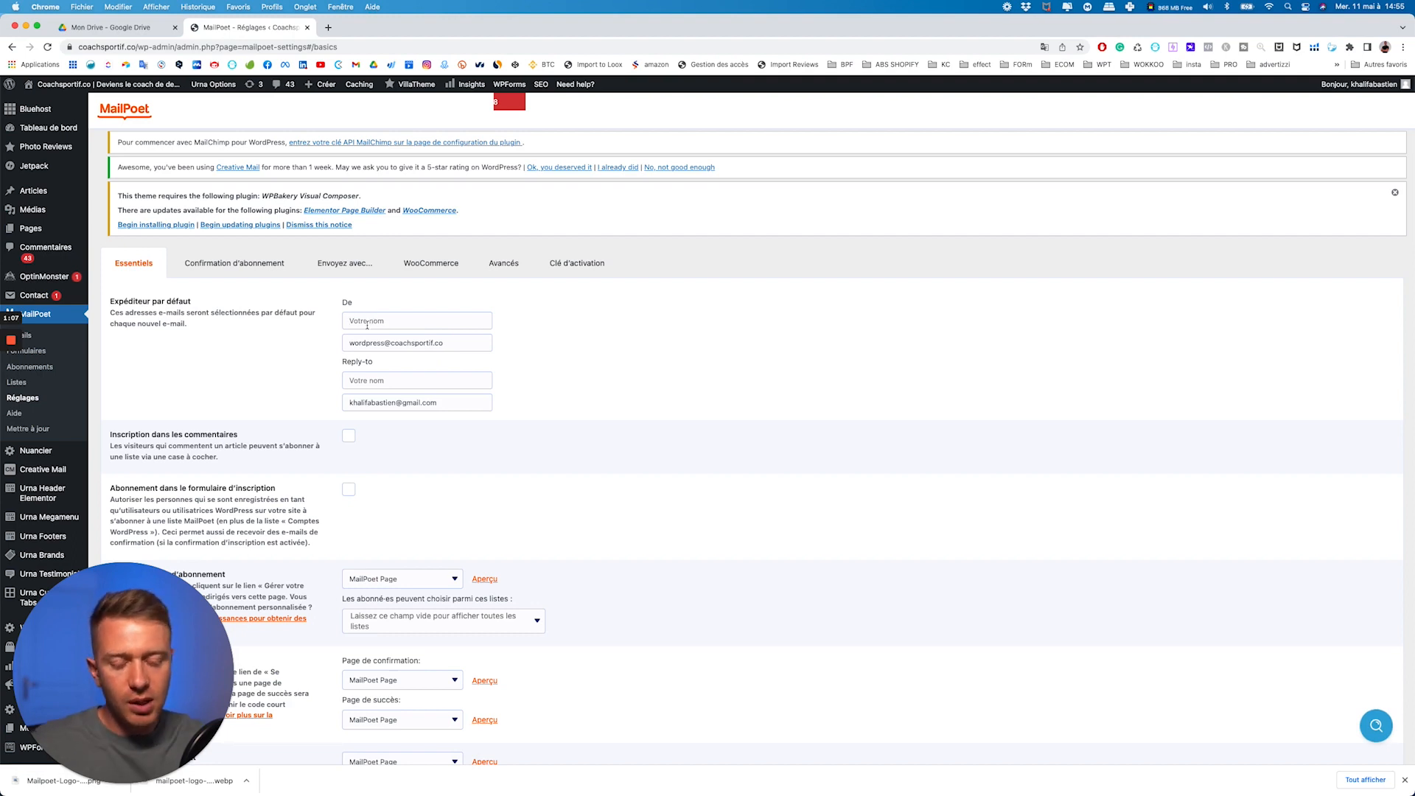
- Set the default sender name to "Formation Matha" and replace the part before the @ in the sender e-mail with "formation"
click(367, 325)
text(T)
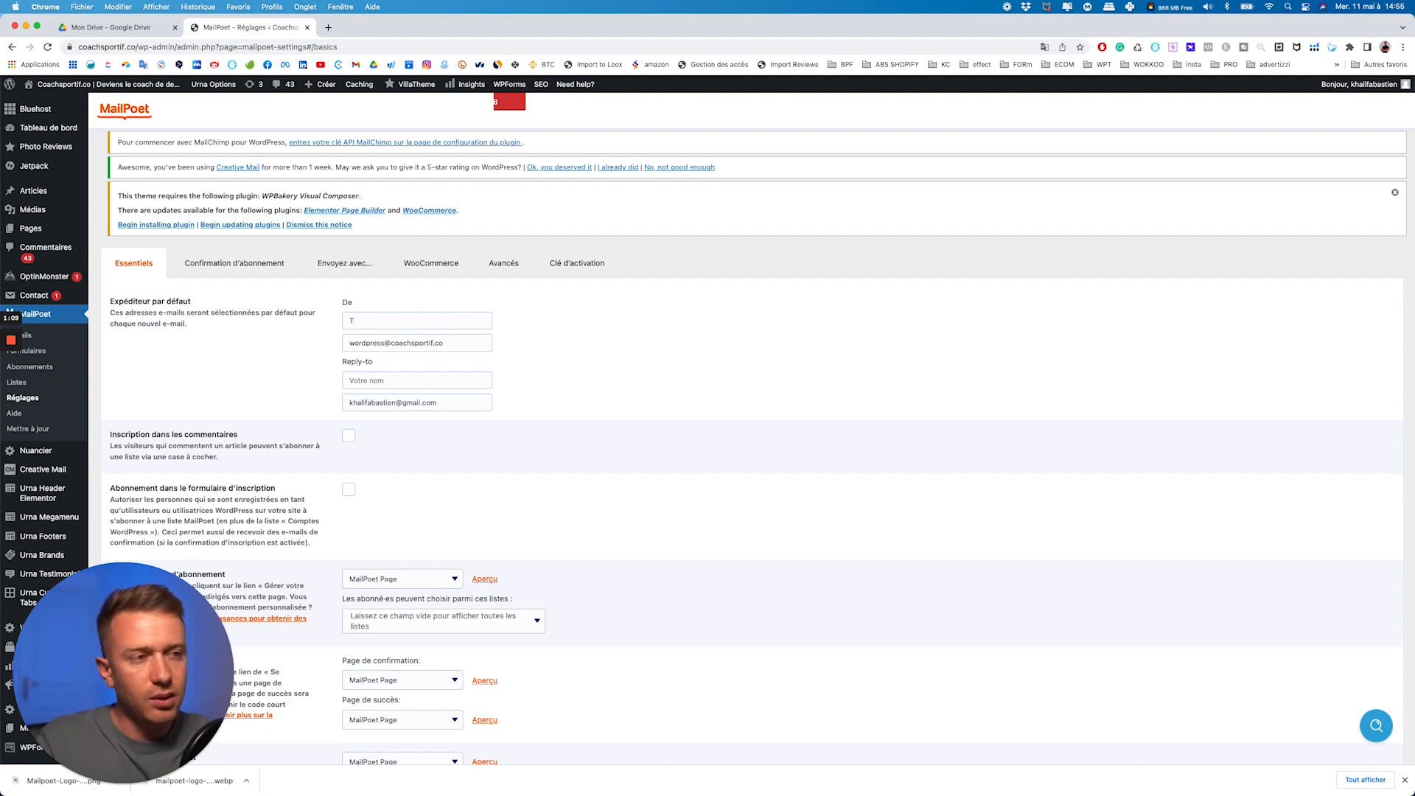
key(BackSpace)
text(Formation Matha)
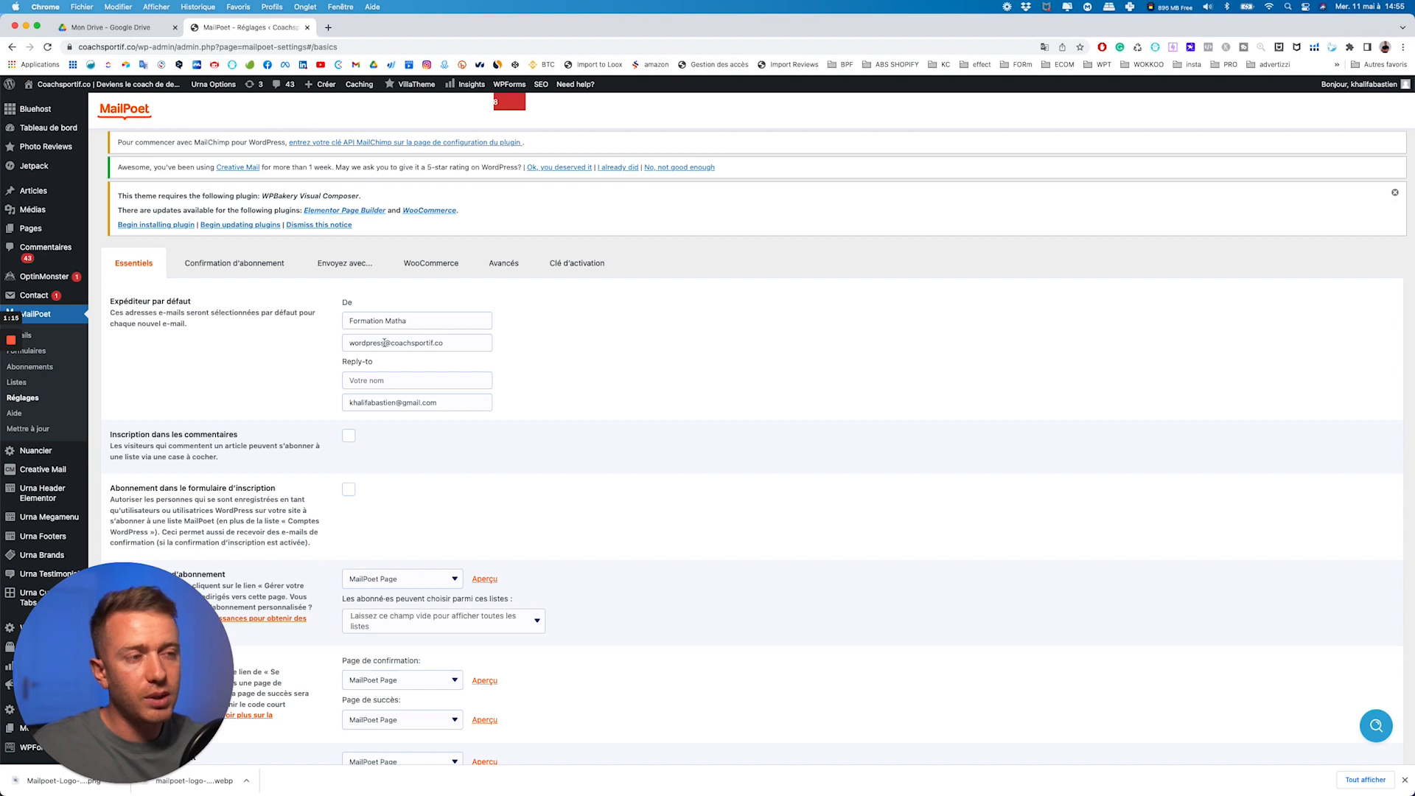
drag(384, 343, 348, 342)
text(form)
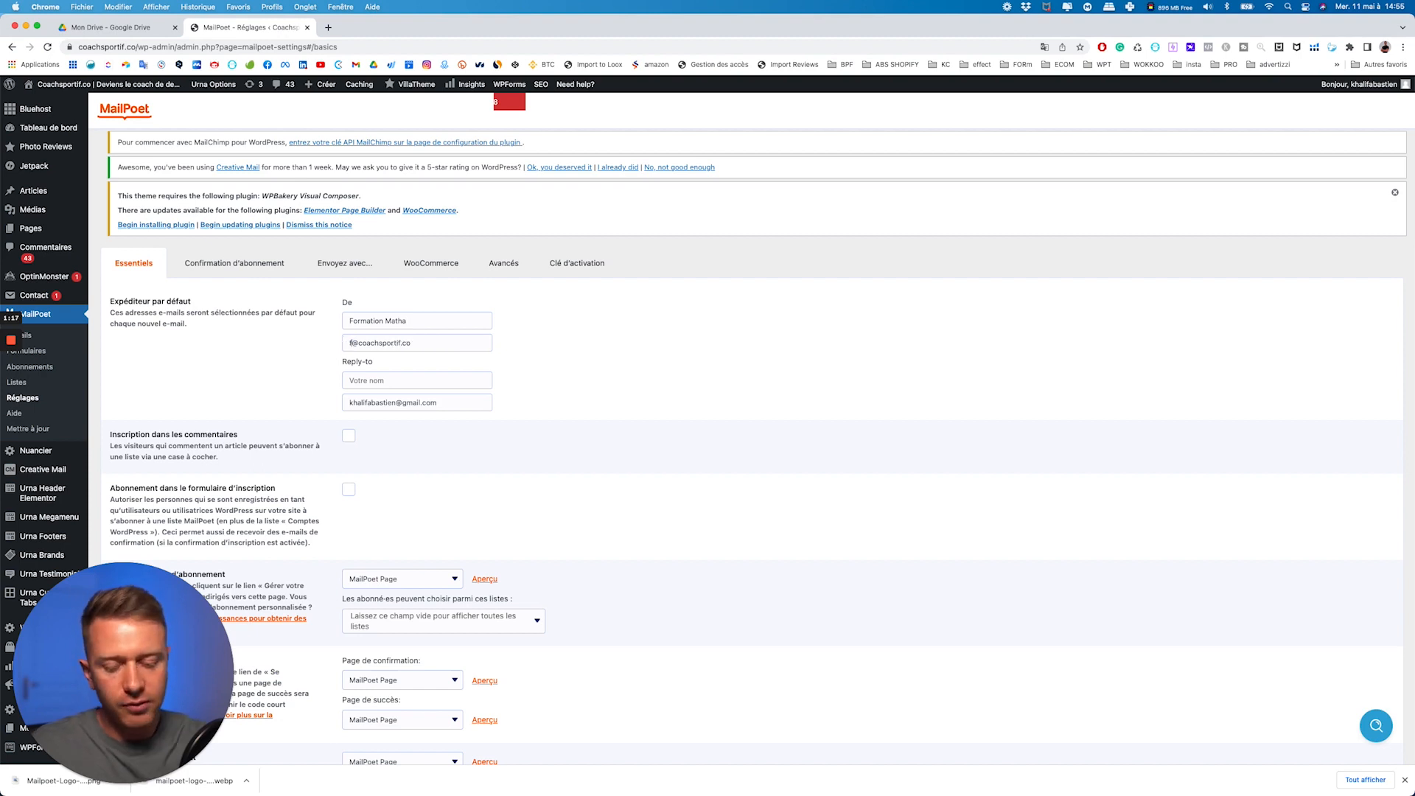
text(ation)
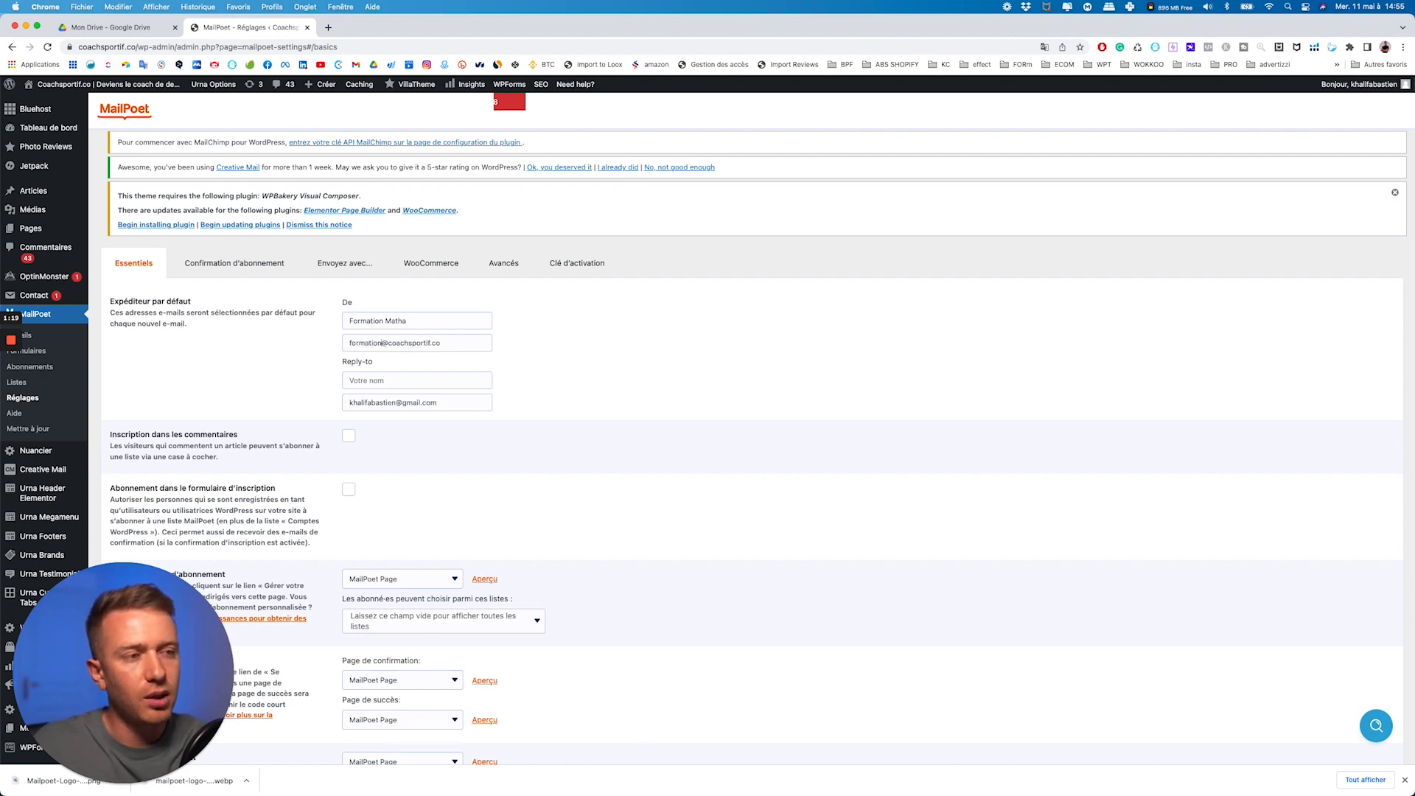
- Reuse the sender e-mail as the Reply-to address and set the Reply-to name to "Formation Matha"
key(super+a)
key(super+c)
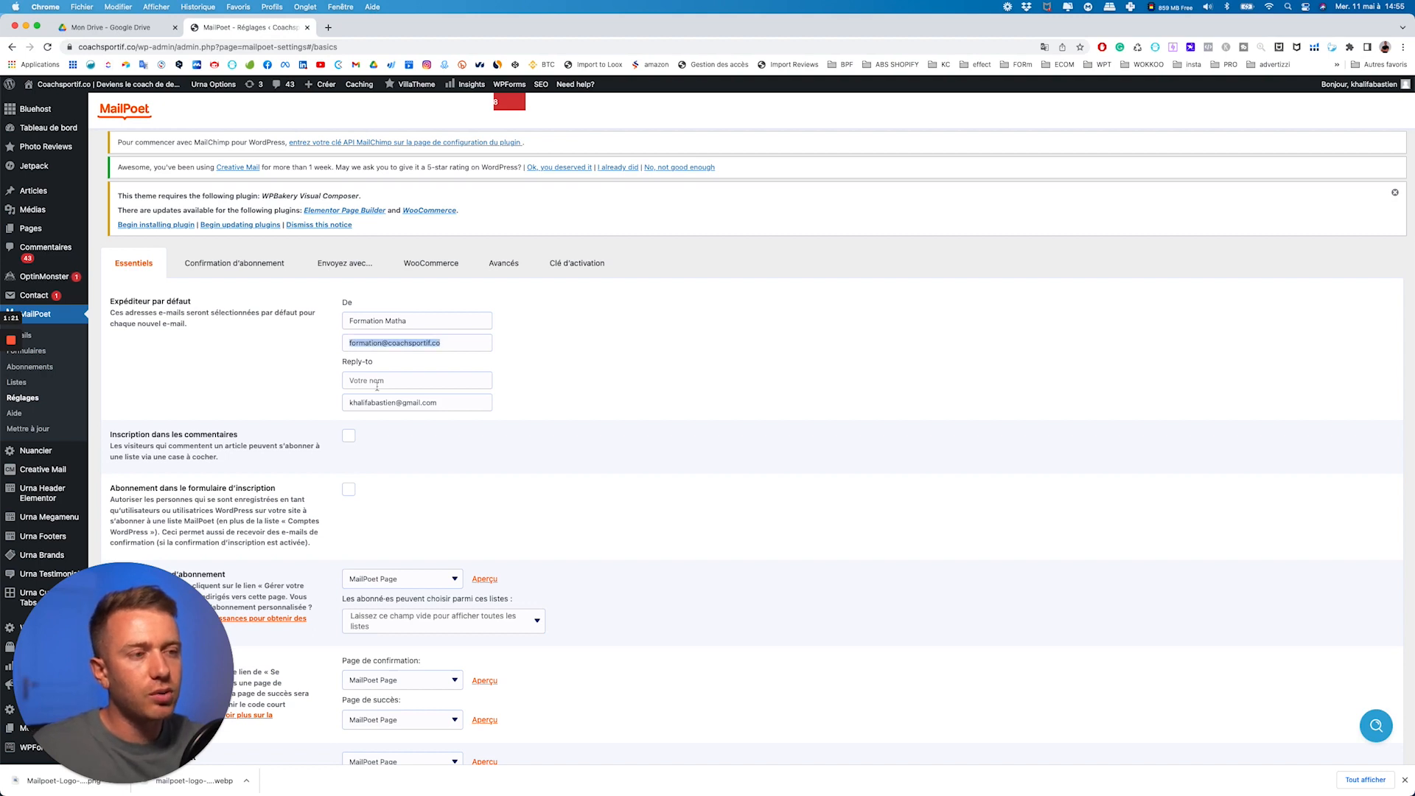
click(369, 399)
key(super+a)
key(super+v)
click(371, 322)
key(super+a)
click(366, 381)
text(Formation Matha)
drag(363, 362, 323, 366)
click(303, 367)
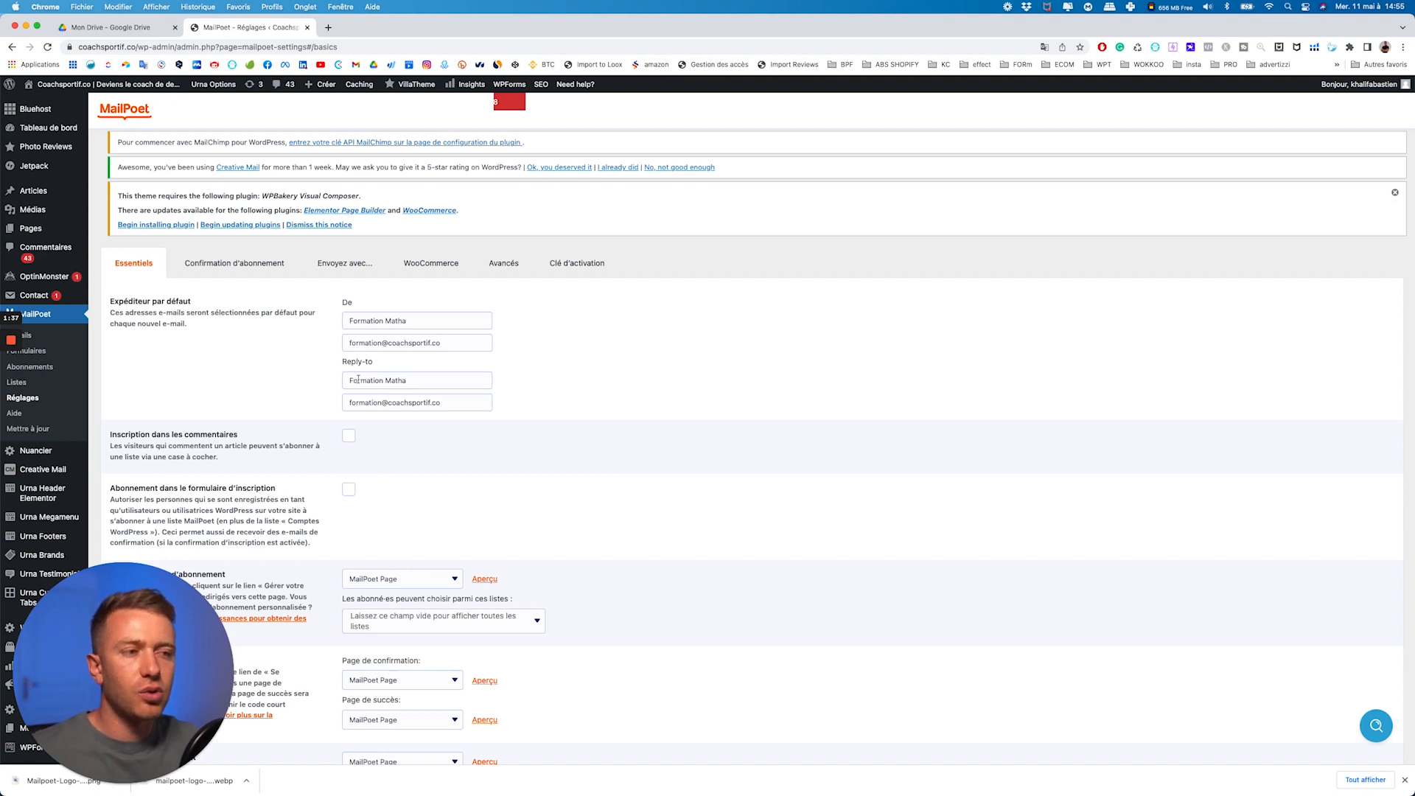
- Replace the part before the @ in the Reply-to e-mail with "reponse"
drag(381, 402, 328, 409)
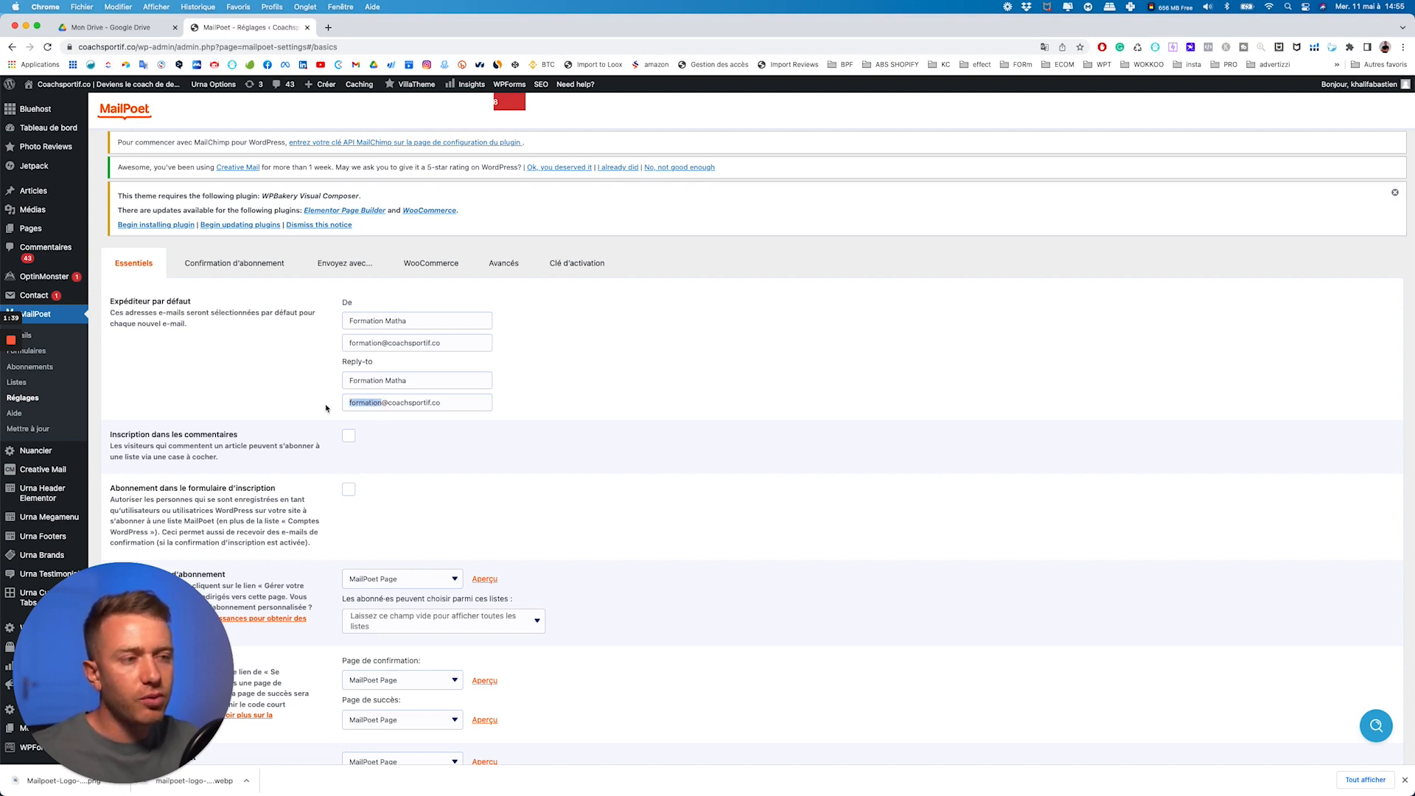
key(BackSpace)
text(repos)
key(BackSpace)
text(ne)
key(BackSpace)
text(se)
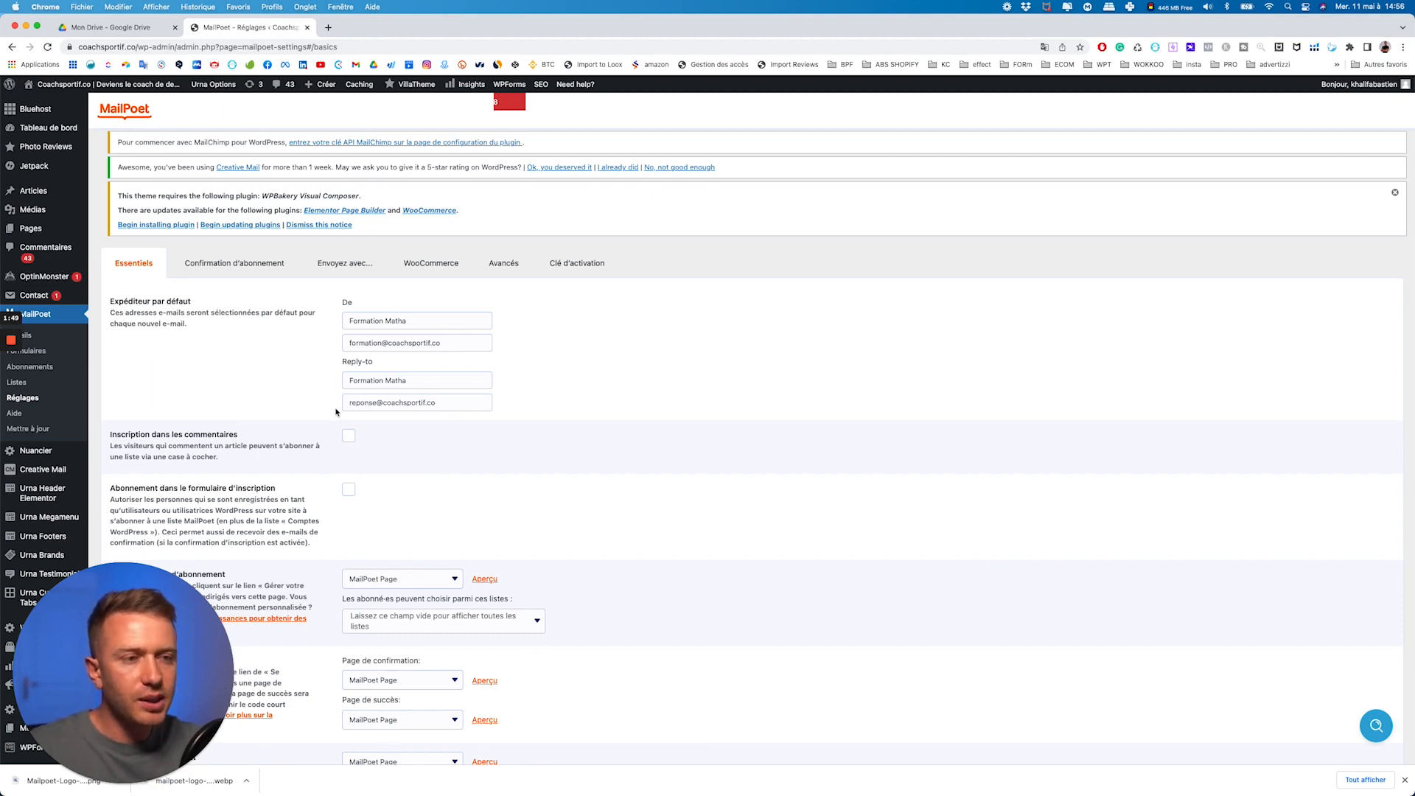
- Enable subscription in the registration form and subscribe new accounts to the "Newsletter mailing list"
scroll(336, 411, down, 3)
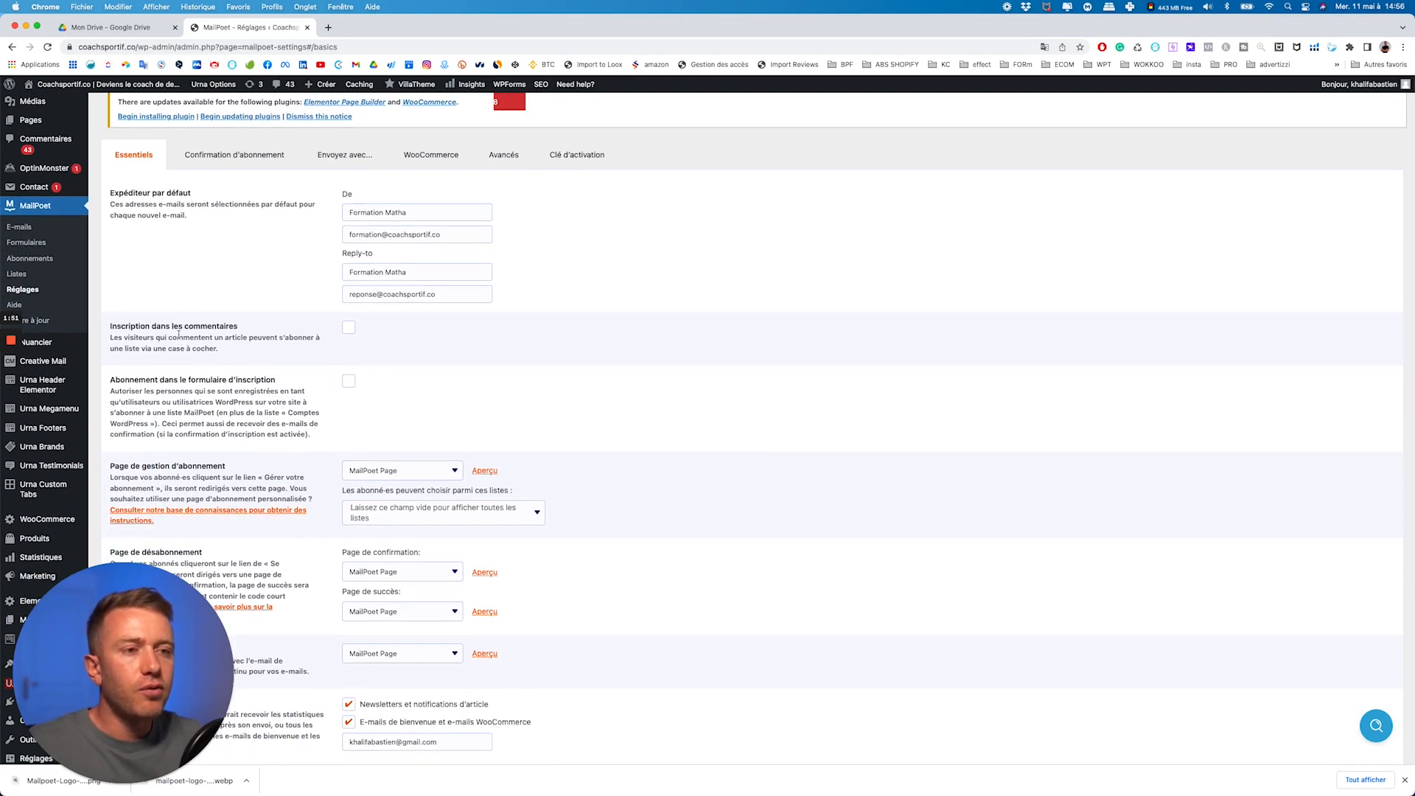
drag(114, 339, 177, 338)
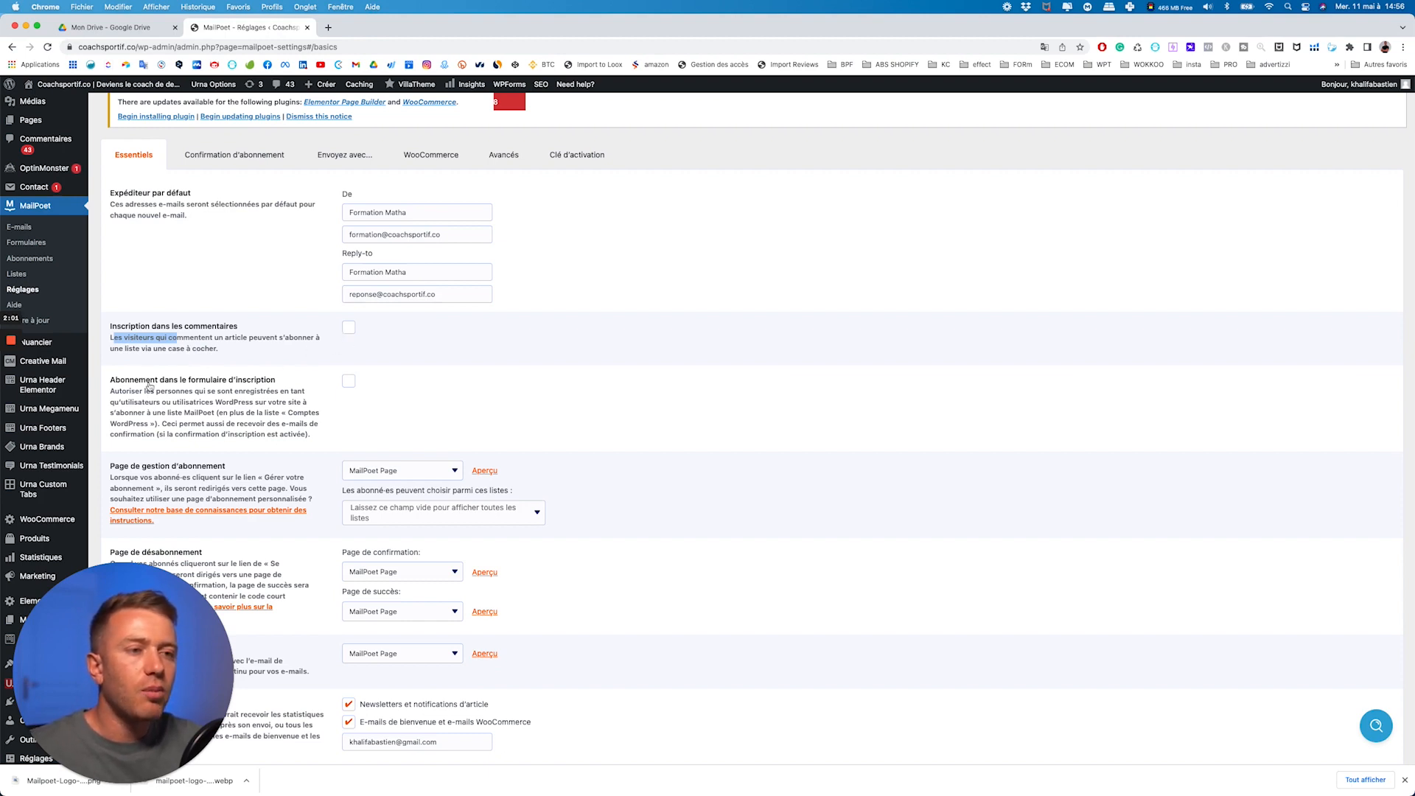
scroll(266, 389, down, 1)
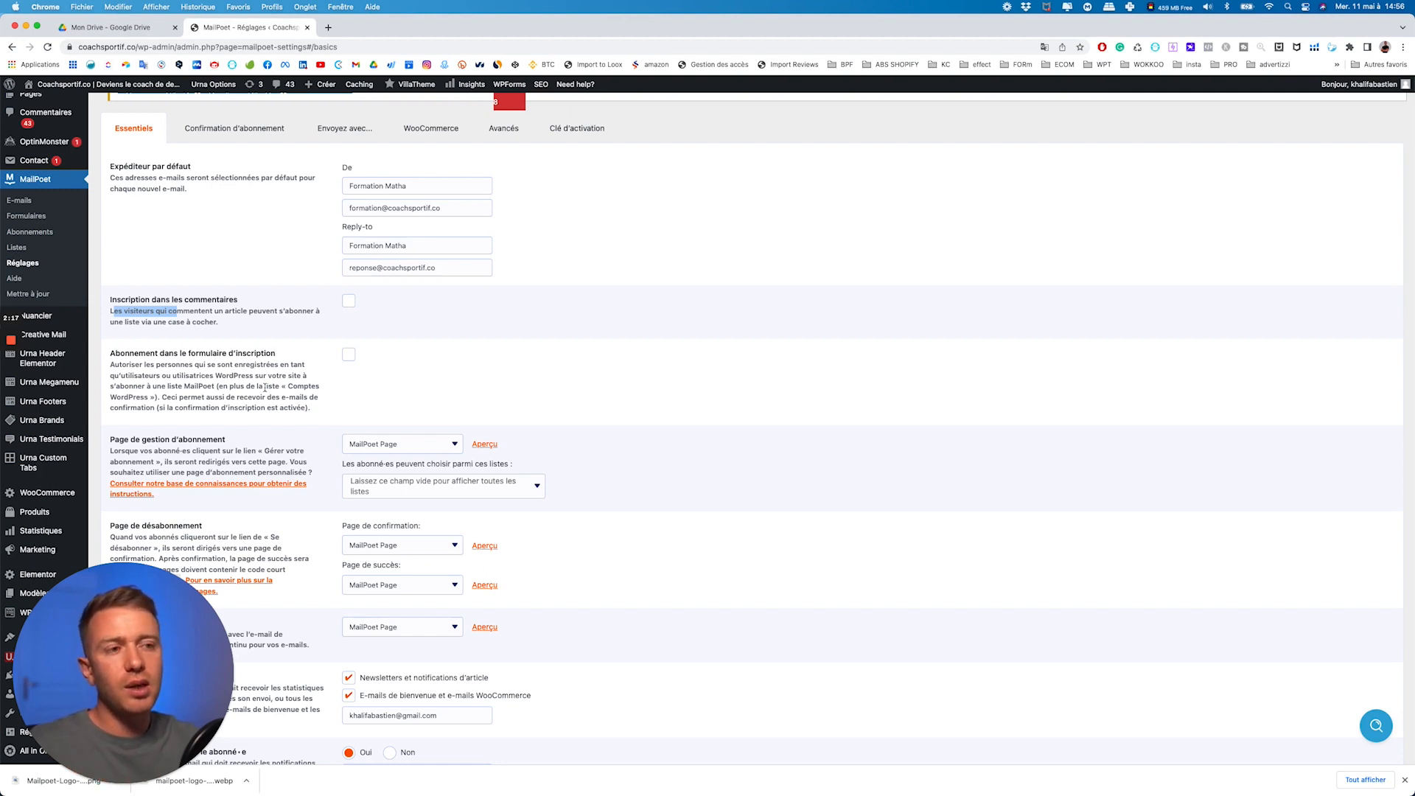
click(349, 355)
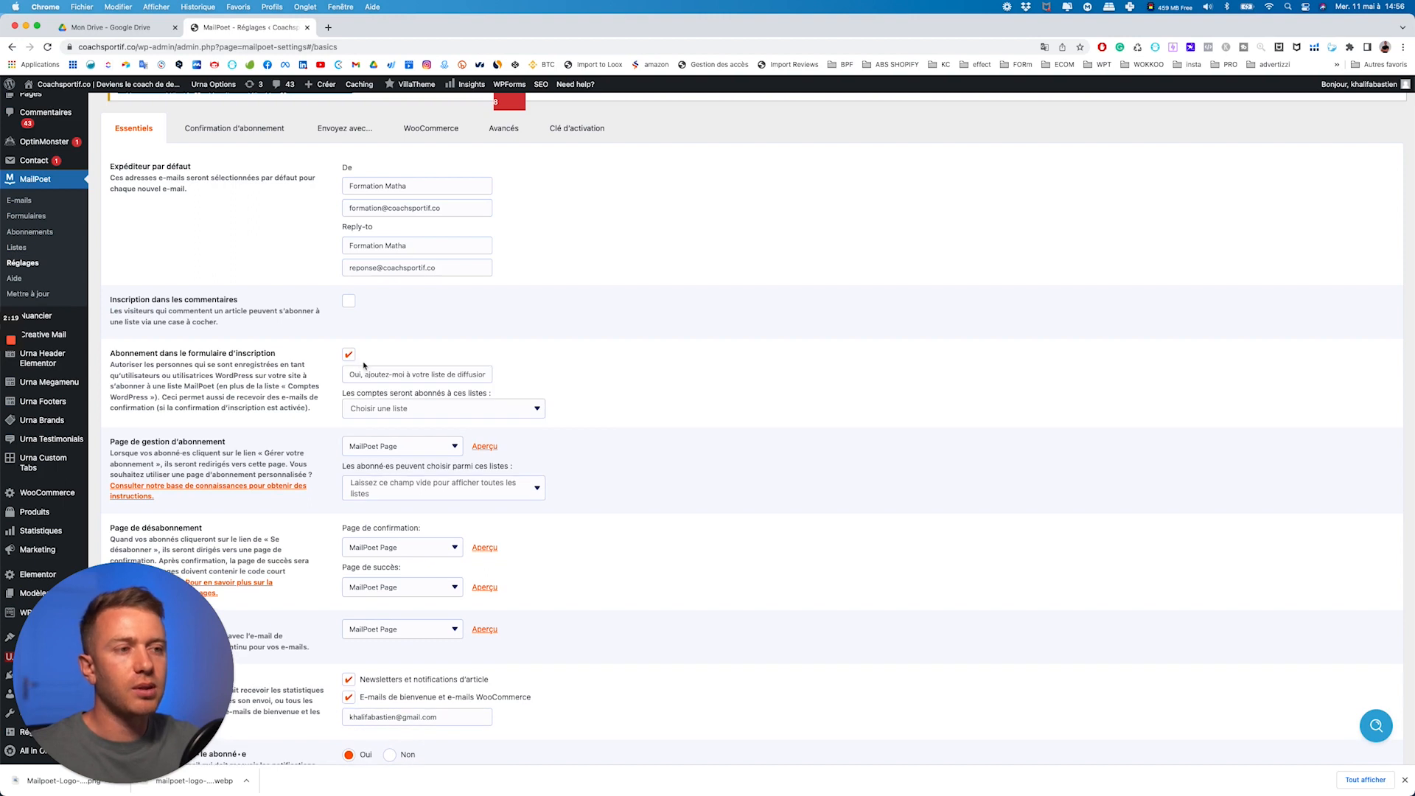
drag(359, 372, 487, 381)
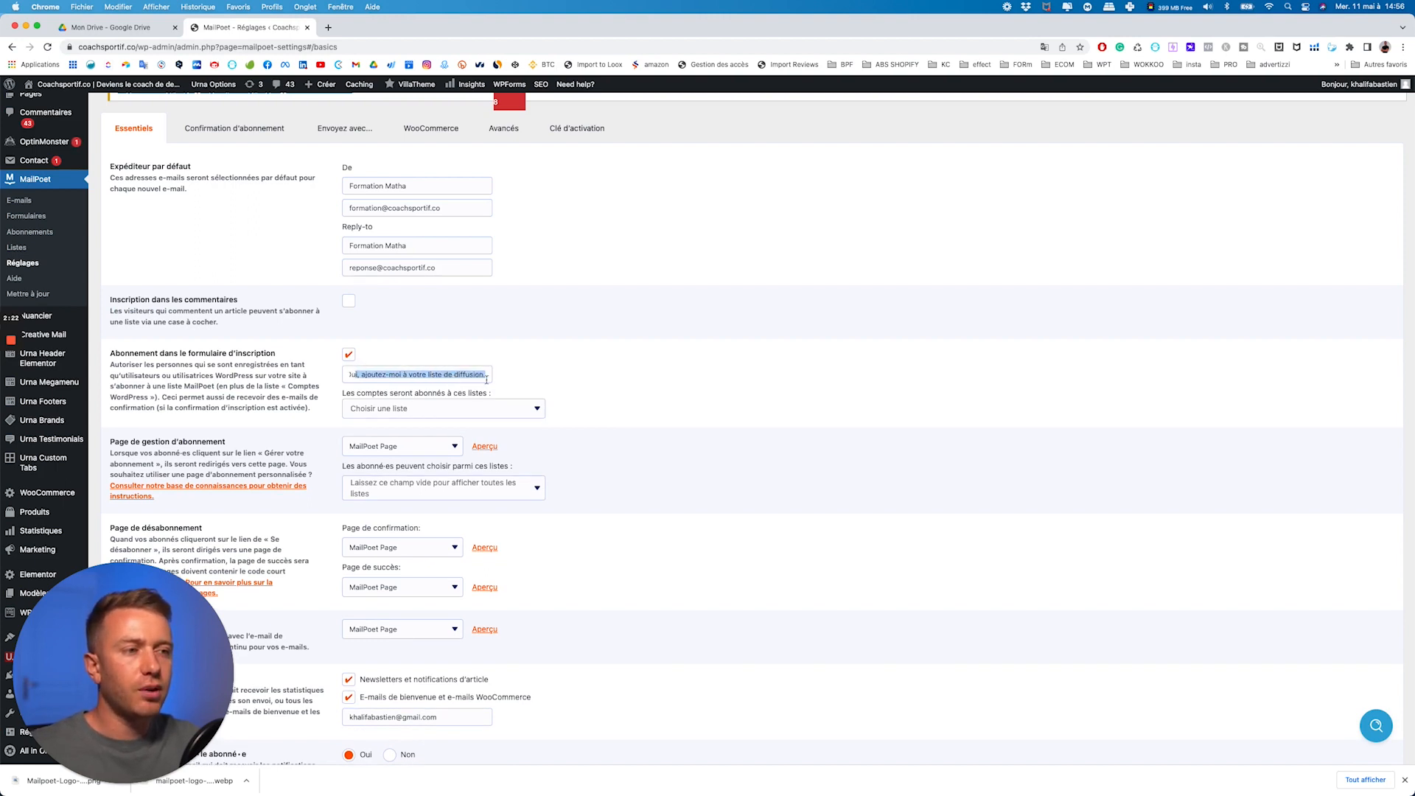
click(375, 372)
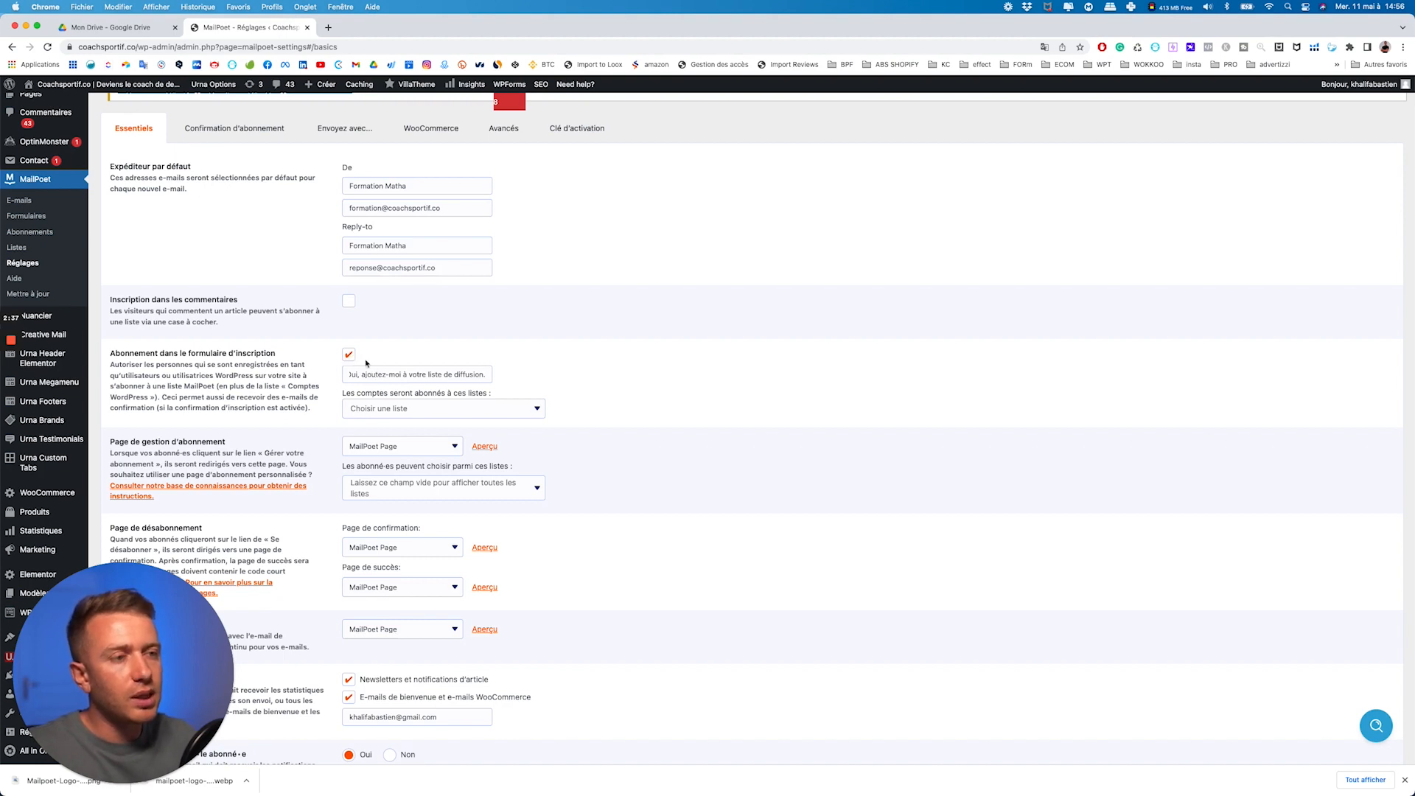
drag(347, 374, 498, 377)
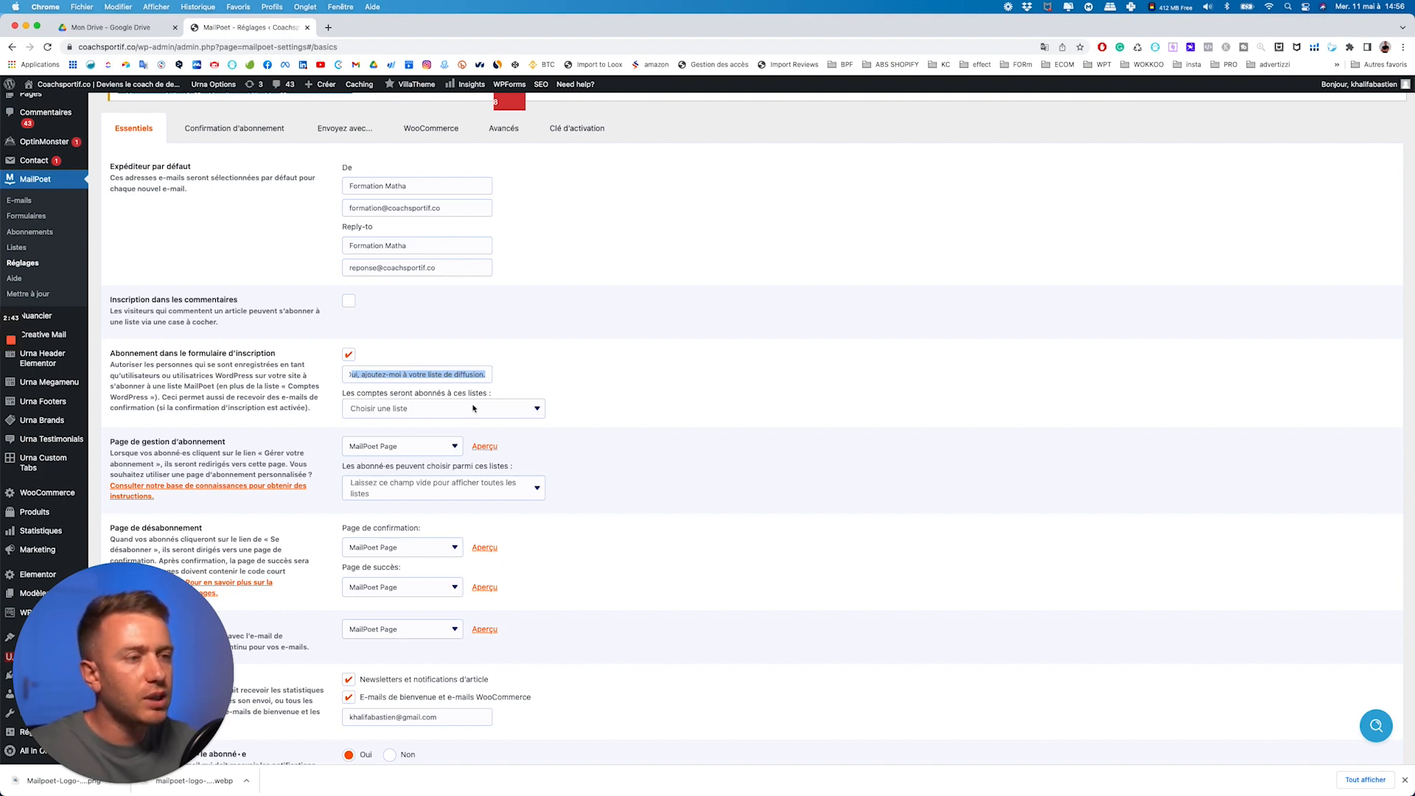
click(406, 412)
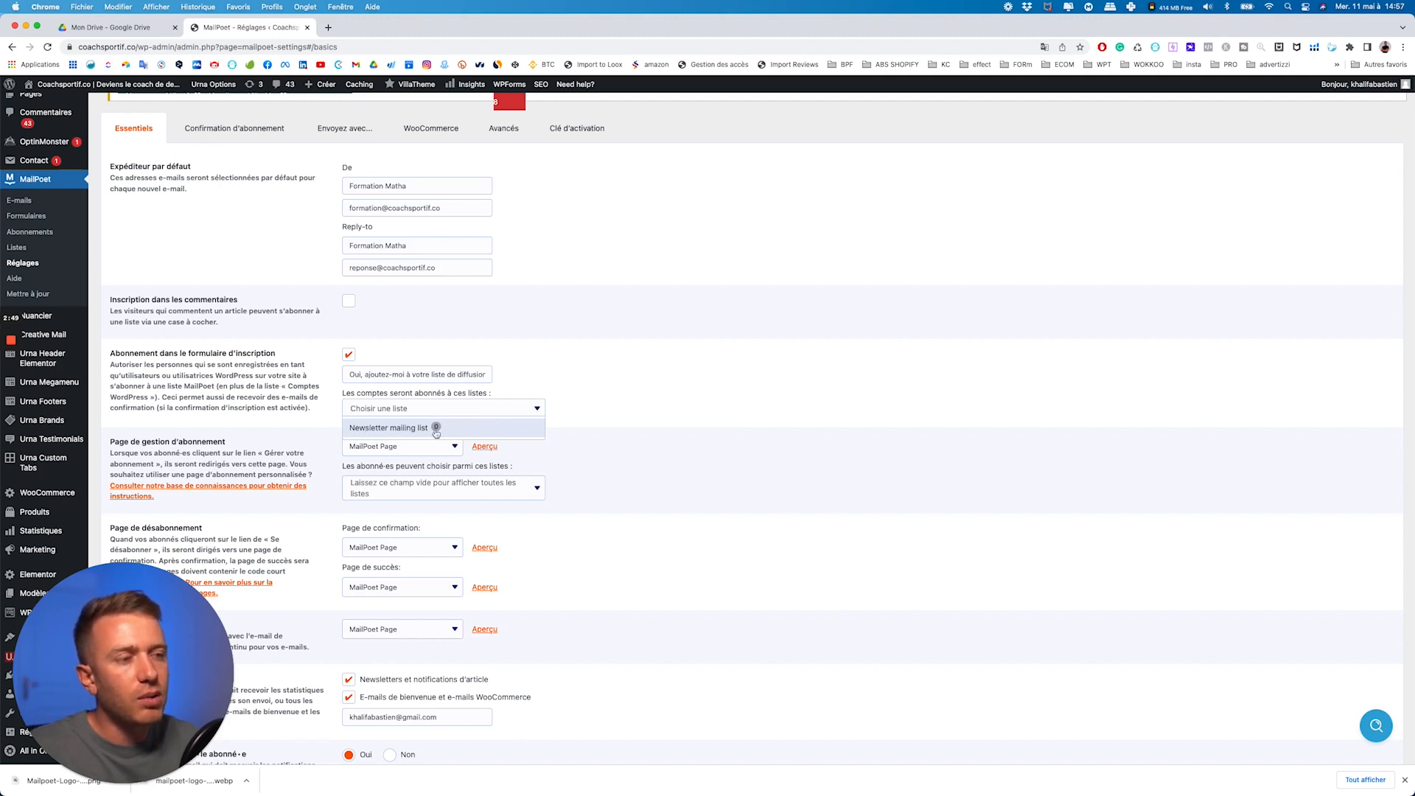
click(411, 429)
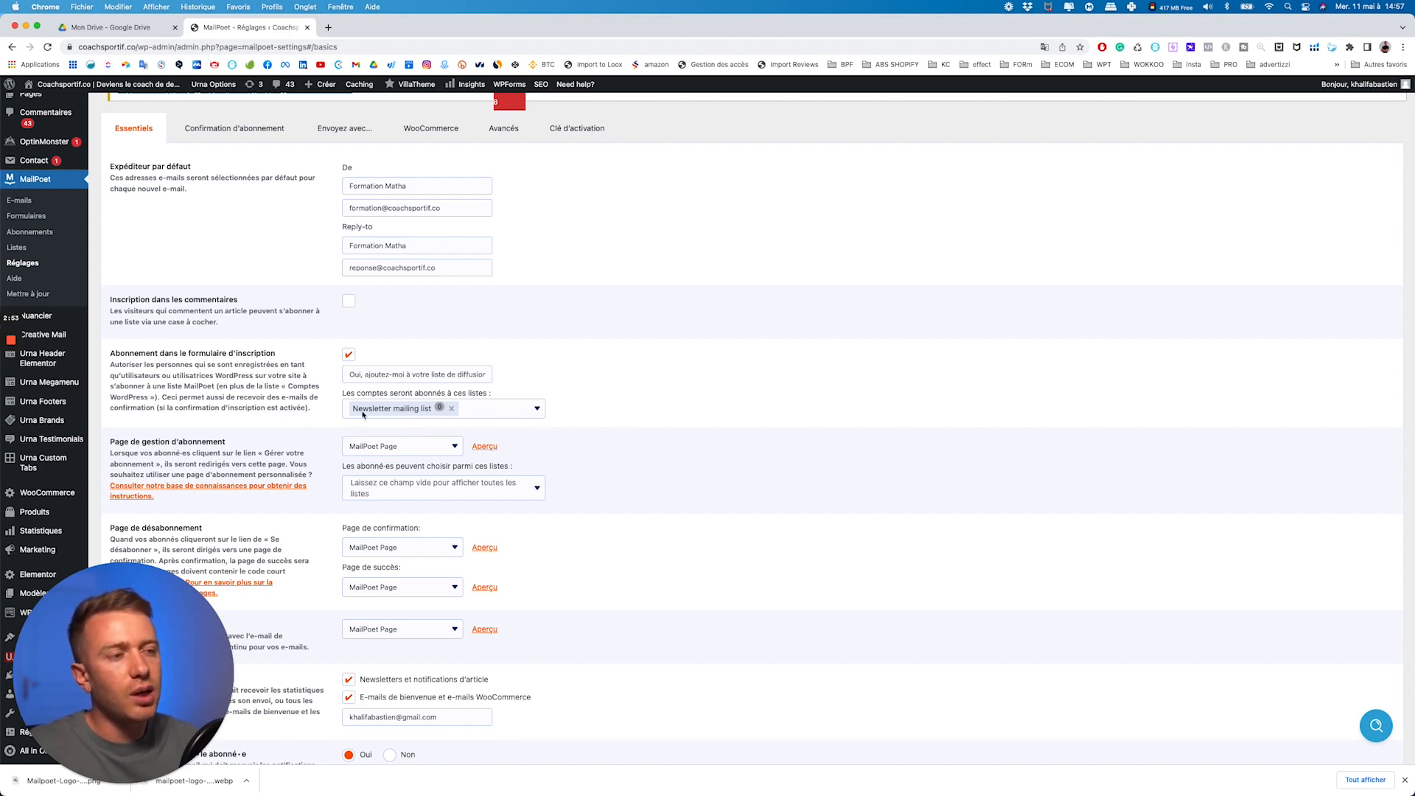
- Check the pages available for subscription management, keep MailPoet Page, and open its preview
scroll(316, 426, down, 3)
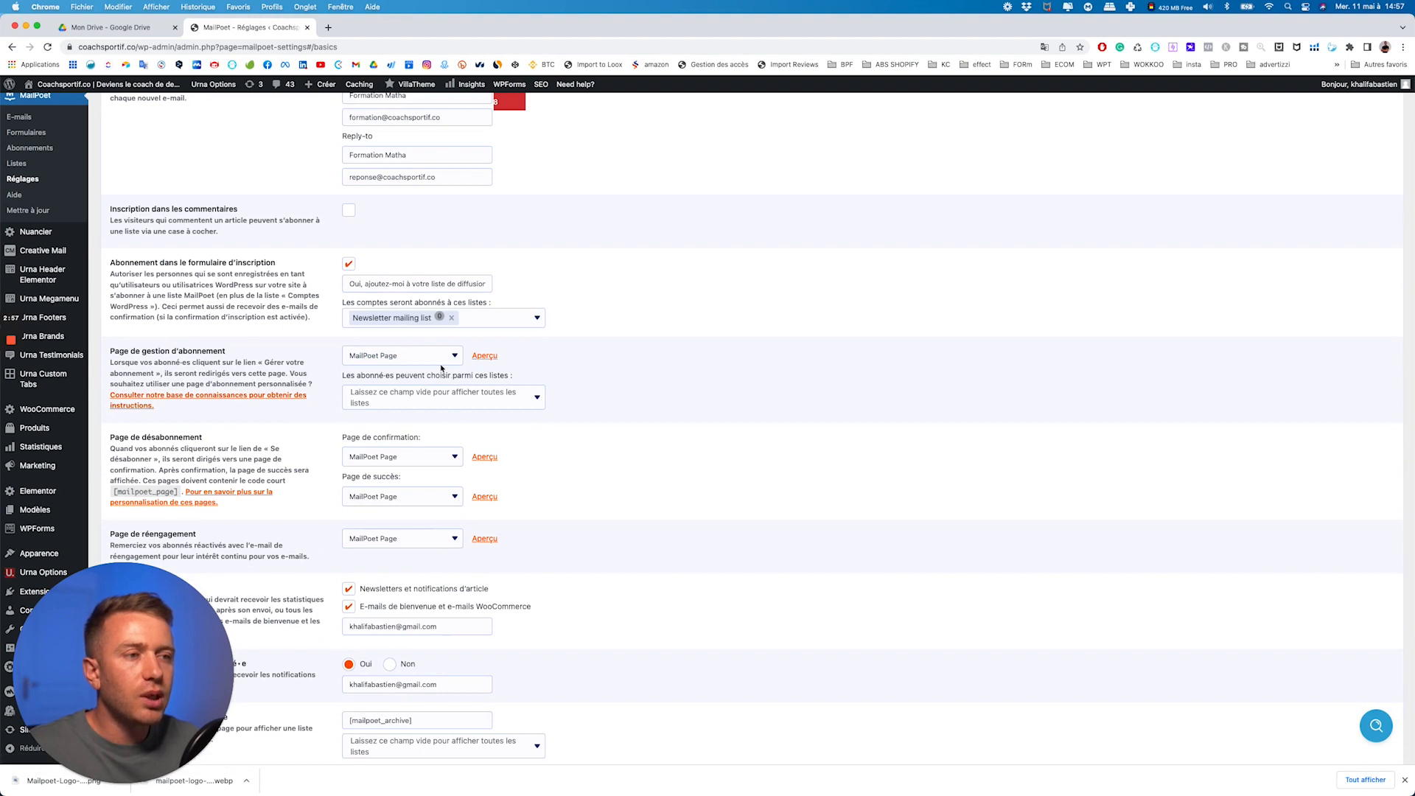
click(409, 357)
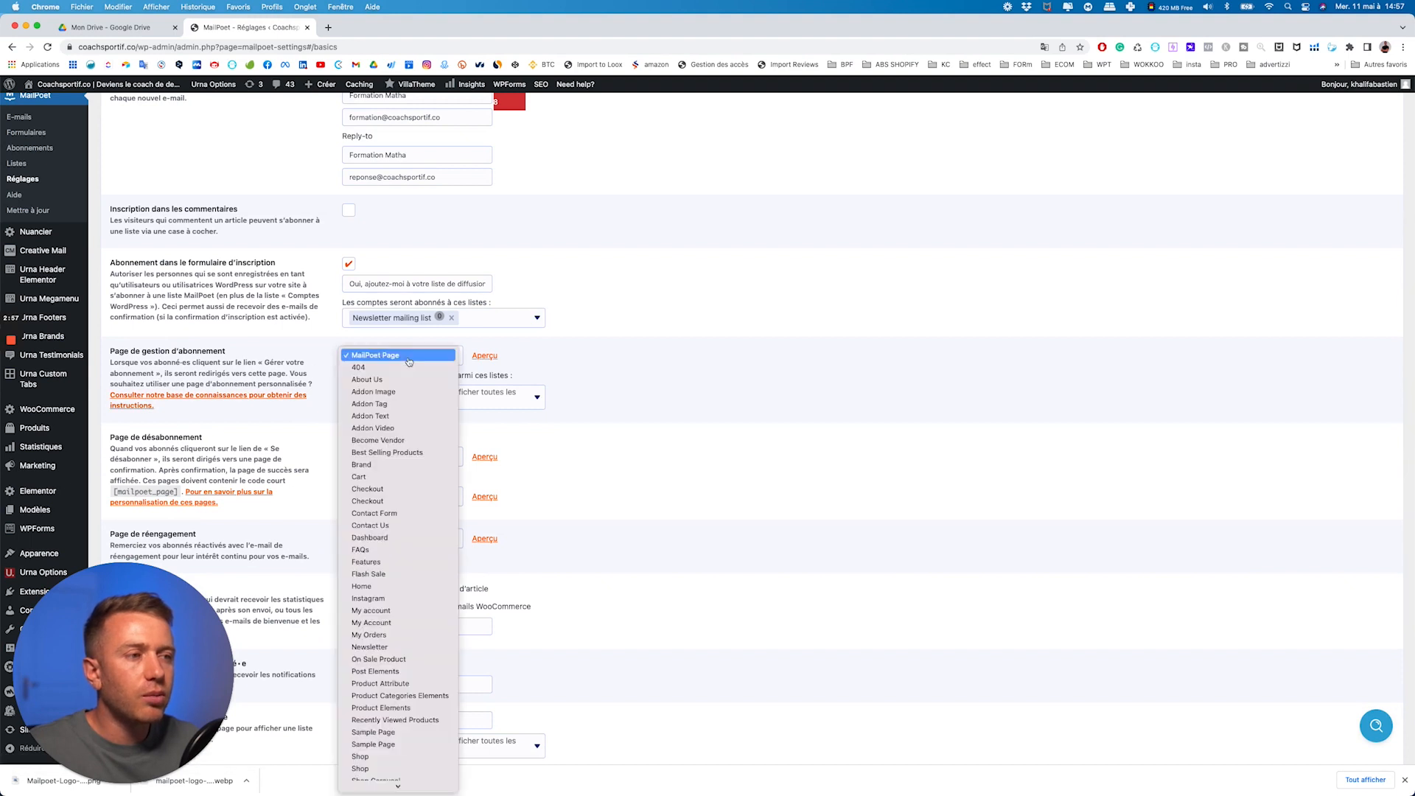
click(610, 361)
click(487, 360)
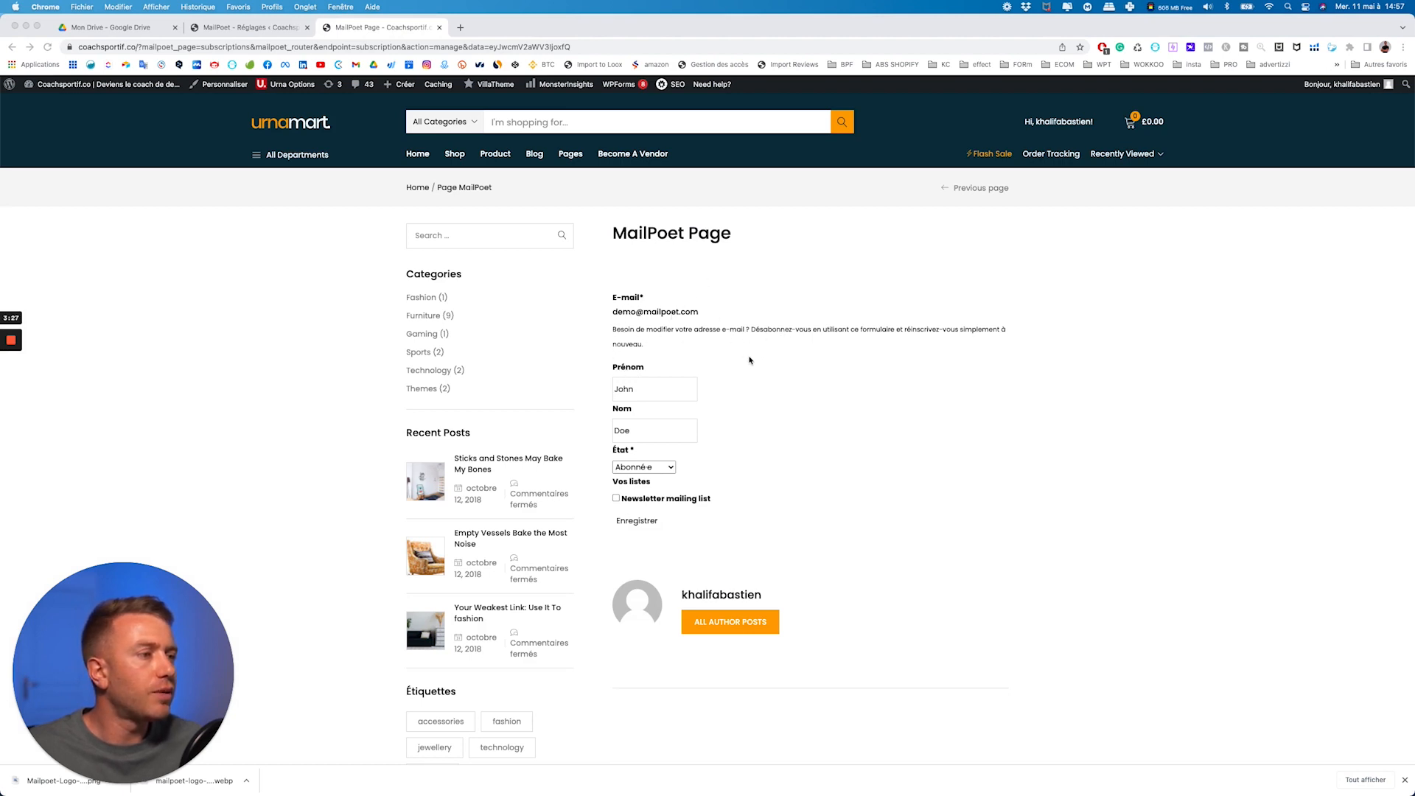
- In the previewed subscription form, set the status to Désabonné·e, tick "Newsletter mailing list" and save the preferences
scroll(765, 348, down, 2)
scroll(700, 368, up, 1)
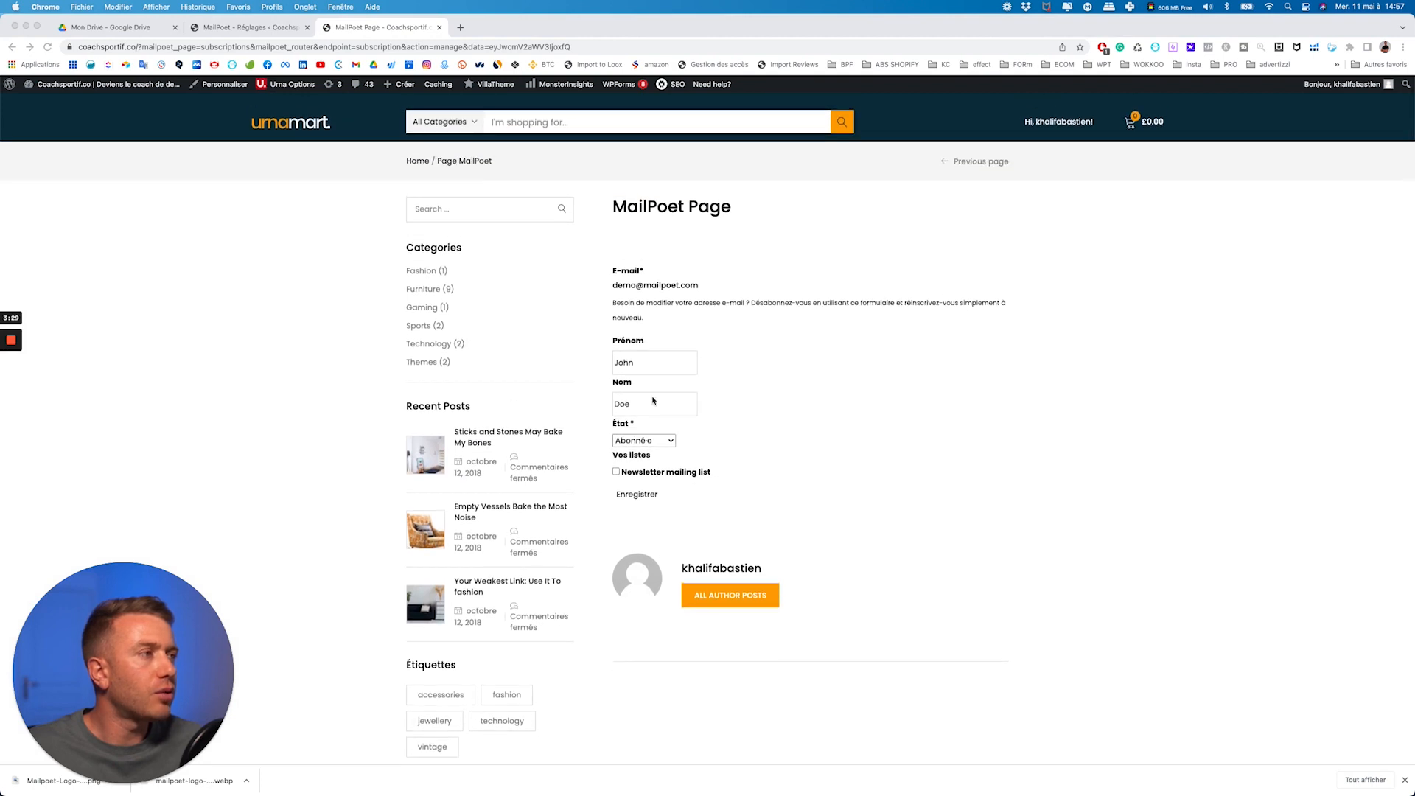
click(644, 441)
click(644, 441)
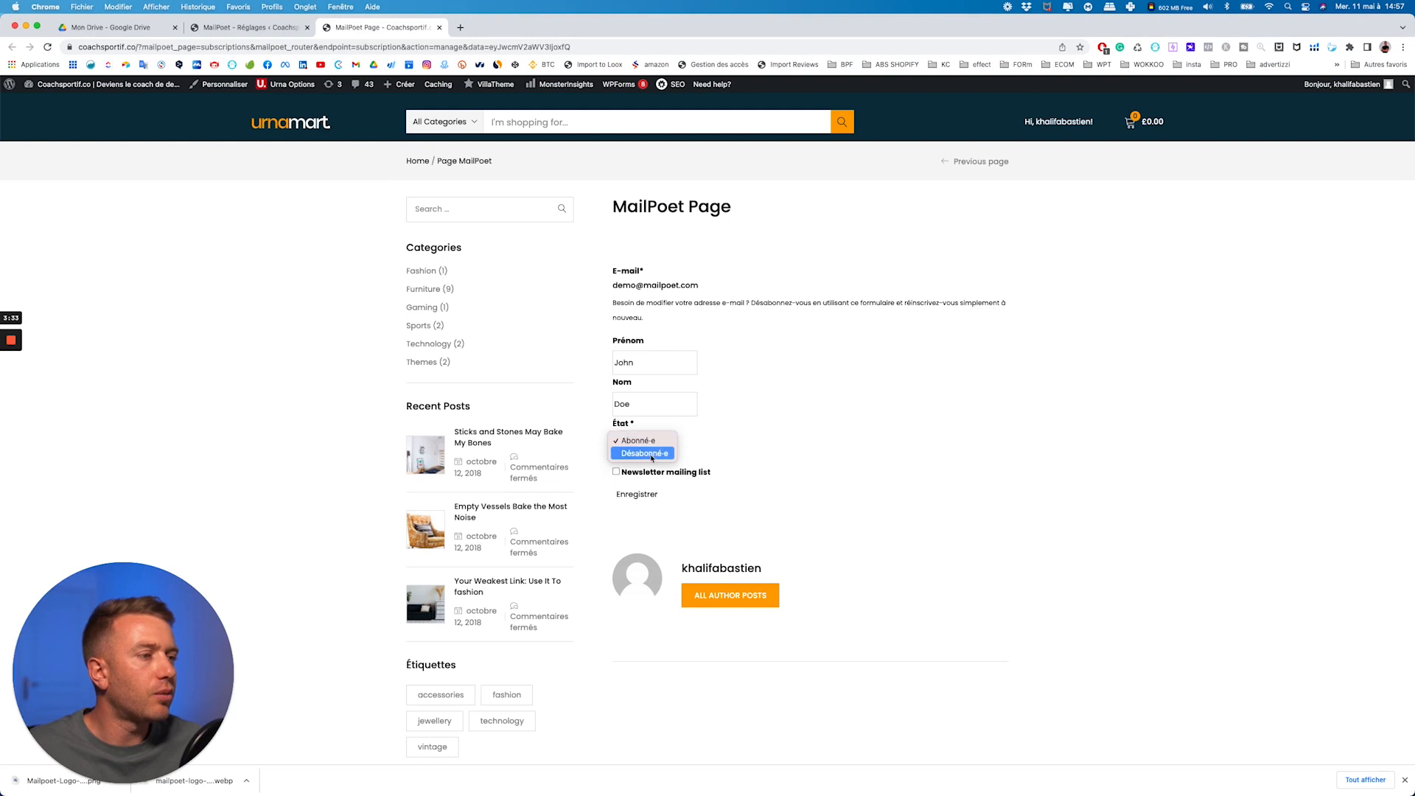
click(720, 457)
click(656, 442)
click(677, 463)
click(616, 472)
click(636, 496)
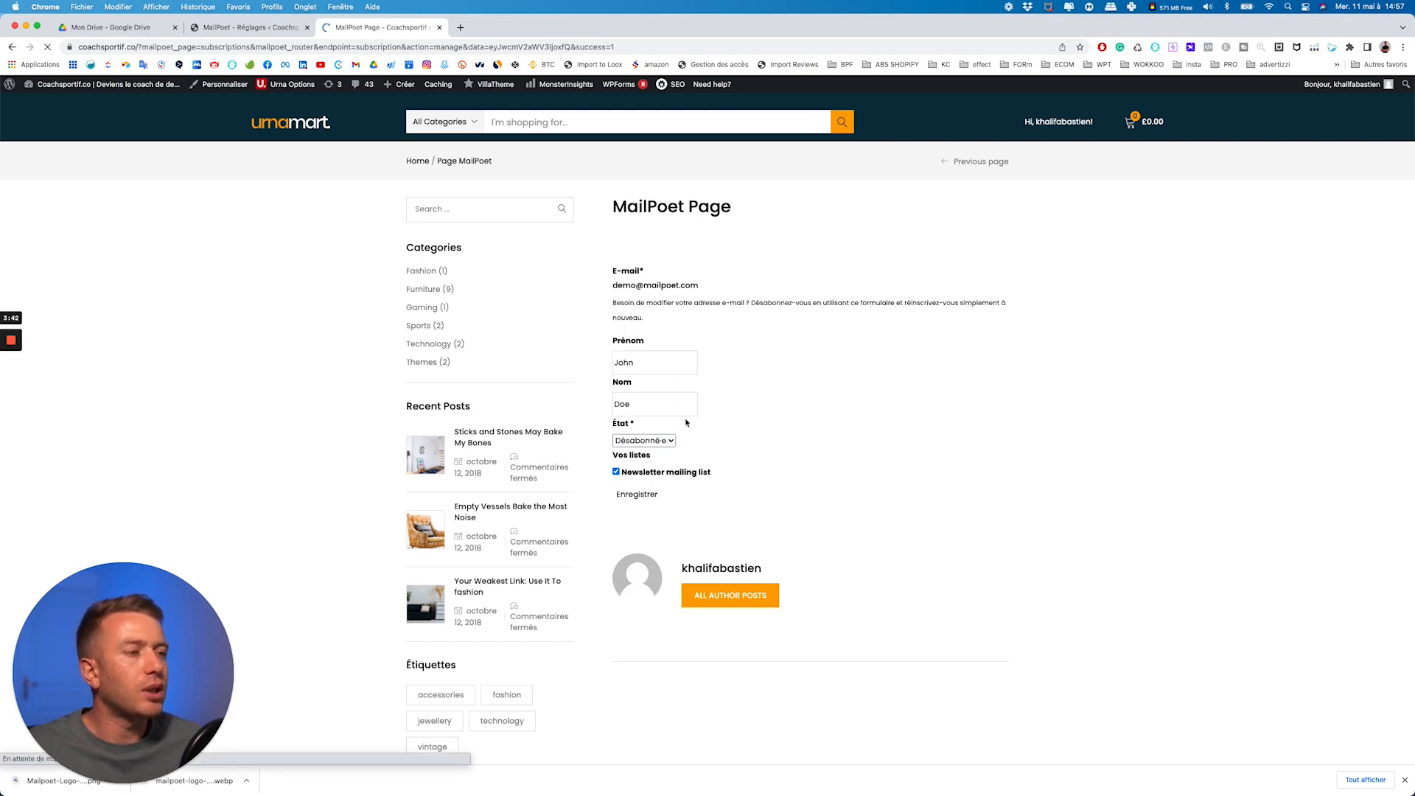
- Return to the MailPoet settings and review the descriptions of the subscription management and unsubscribe pages
click(251, 28)
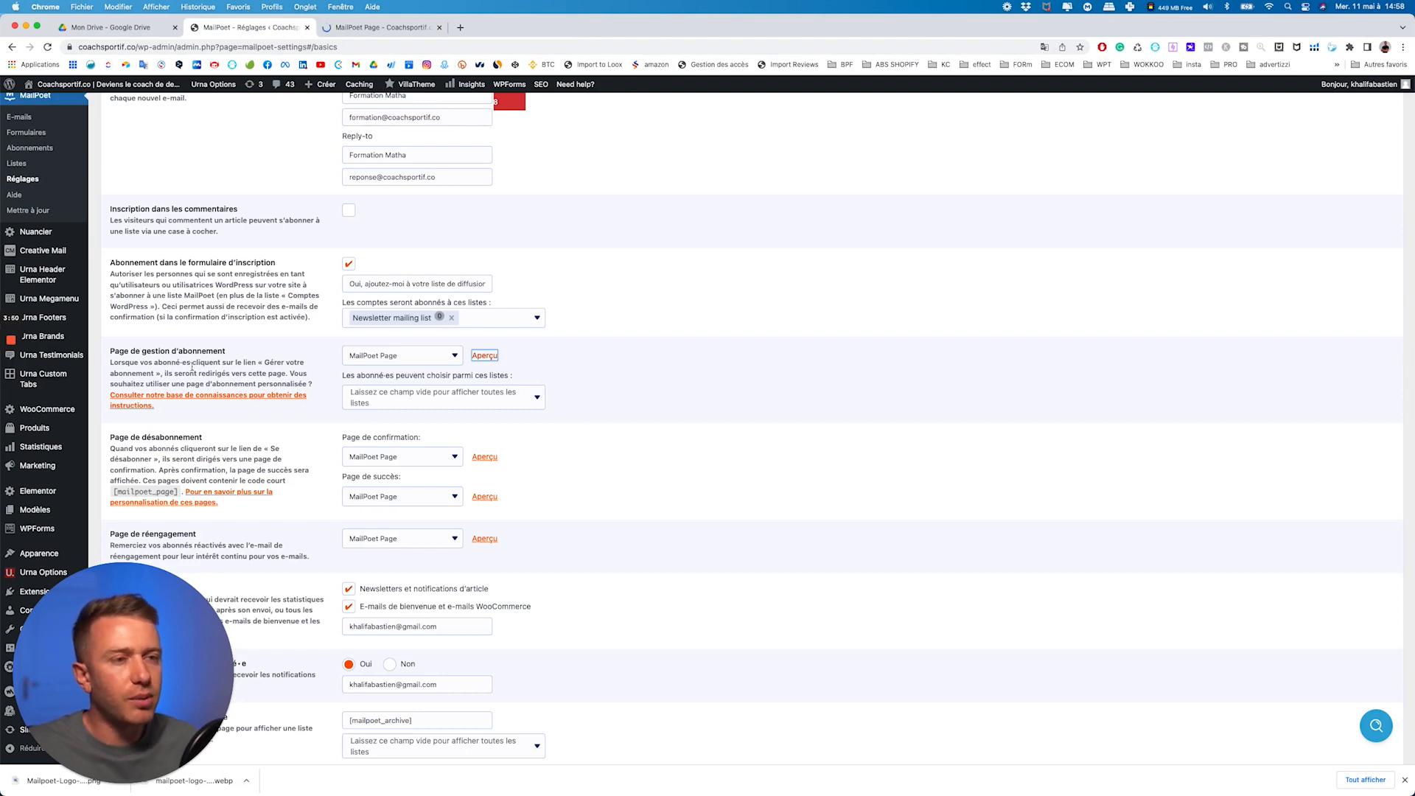
scroll(162, 354, down, 1)
drag(129, 337, 294, 350)
drag(154, 360, 307, 359)
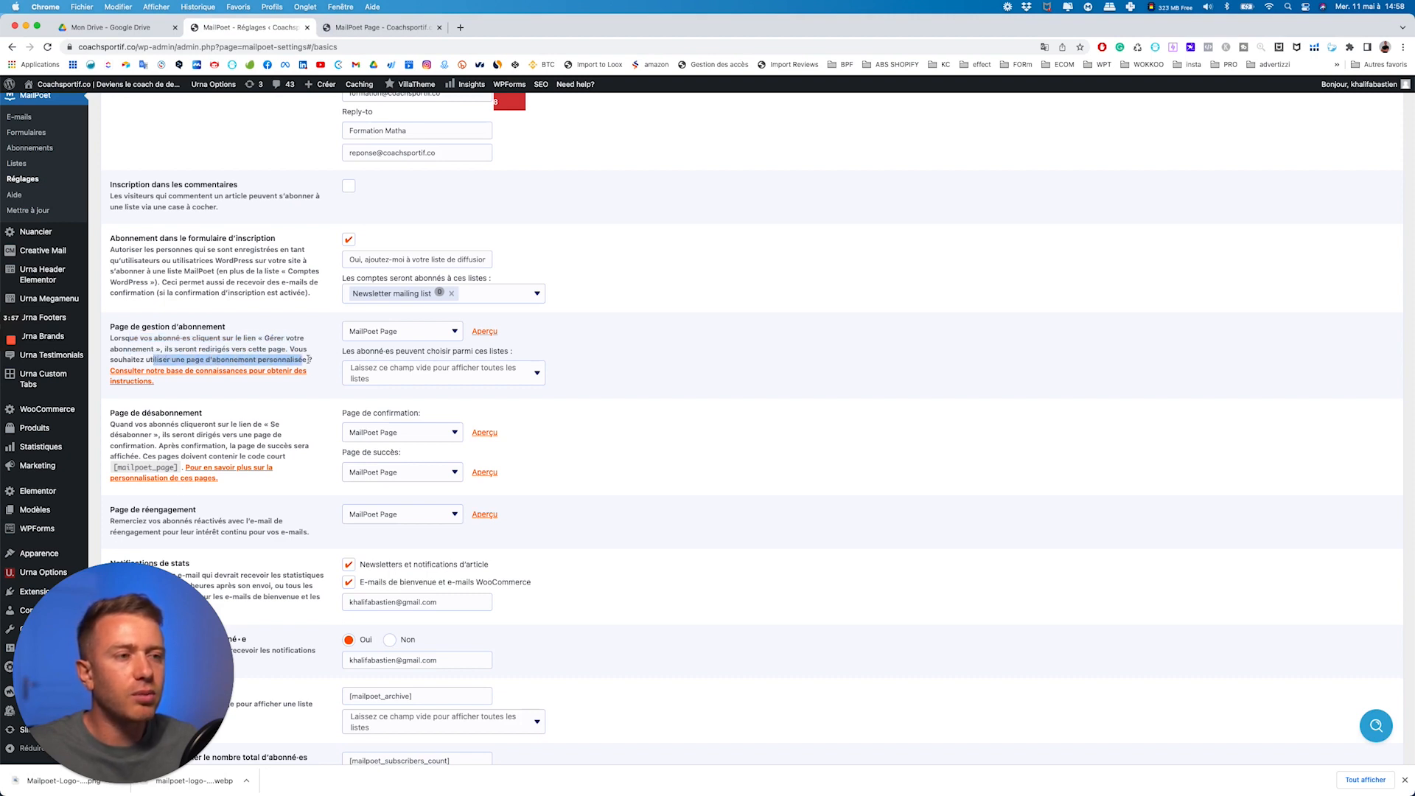
click(359, 27)
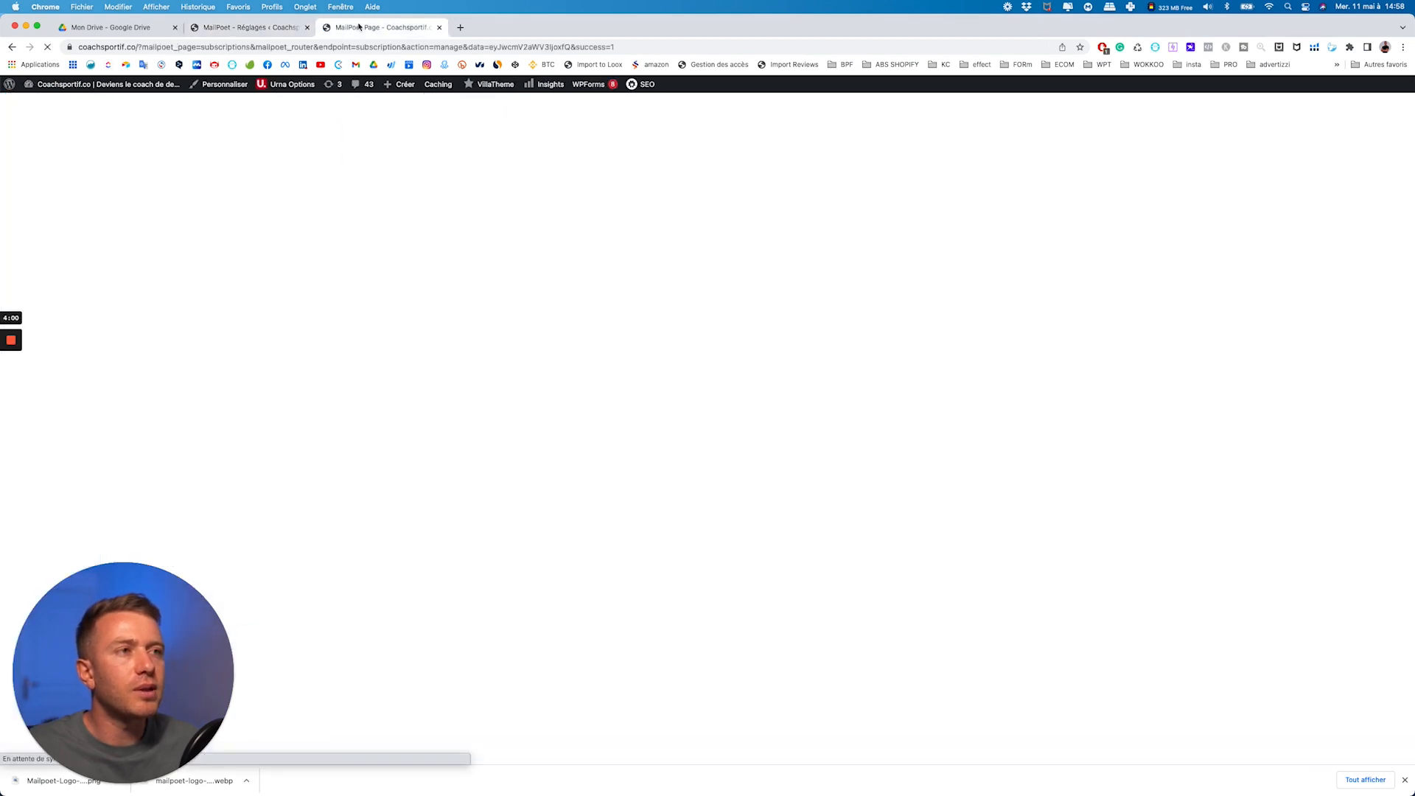
click(273, 29)
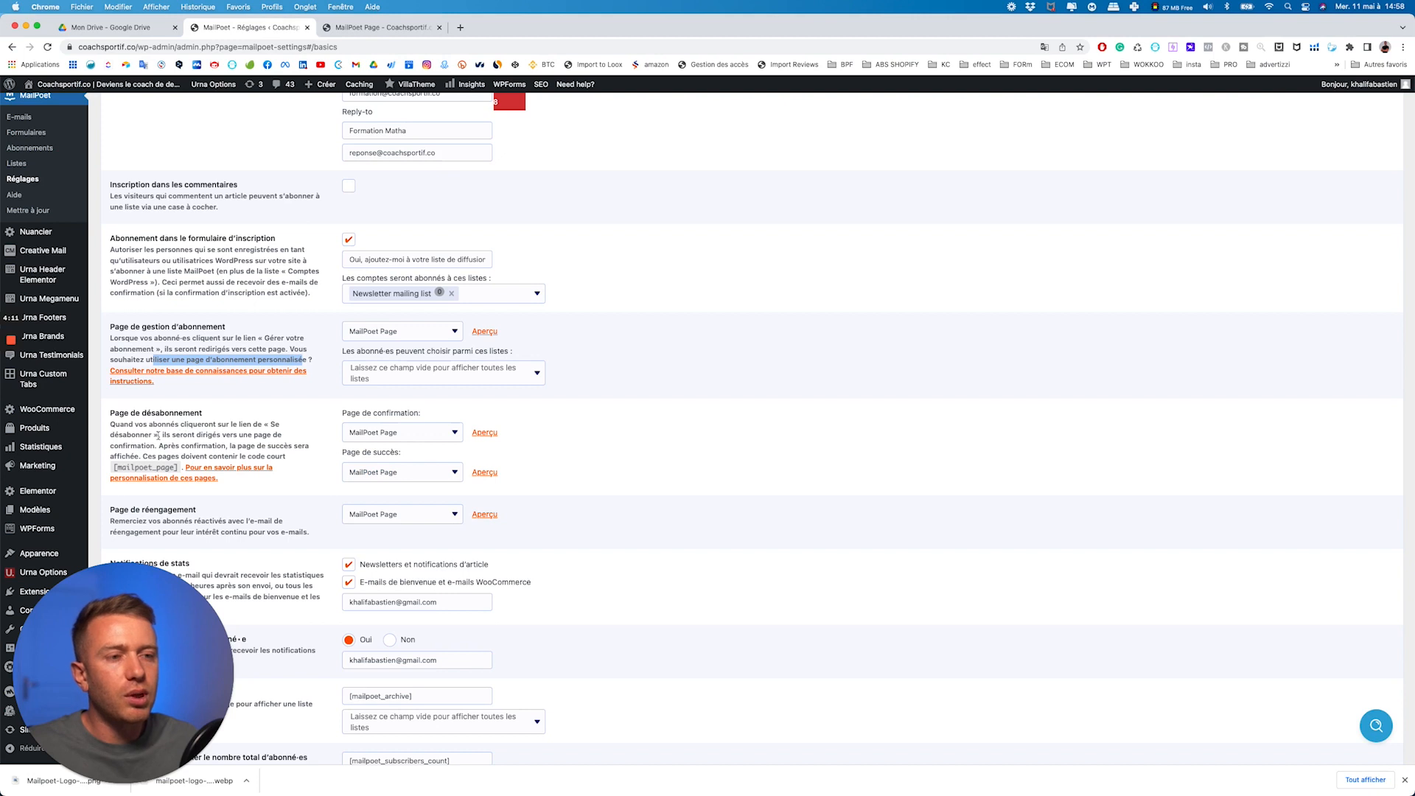
scroll(180, 431, down, 3)
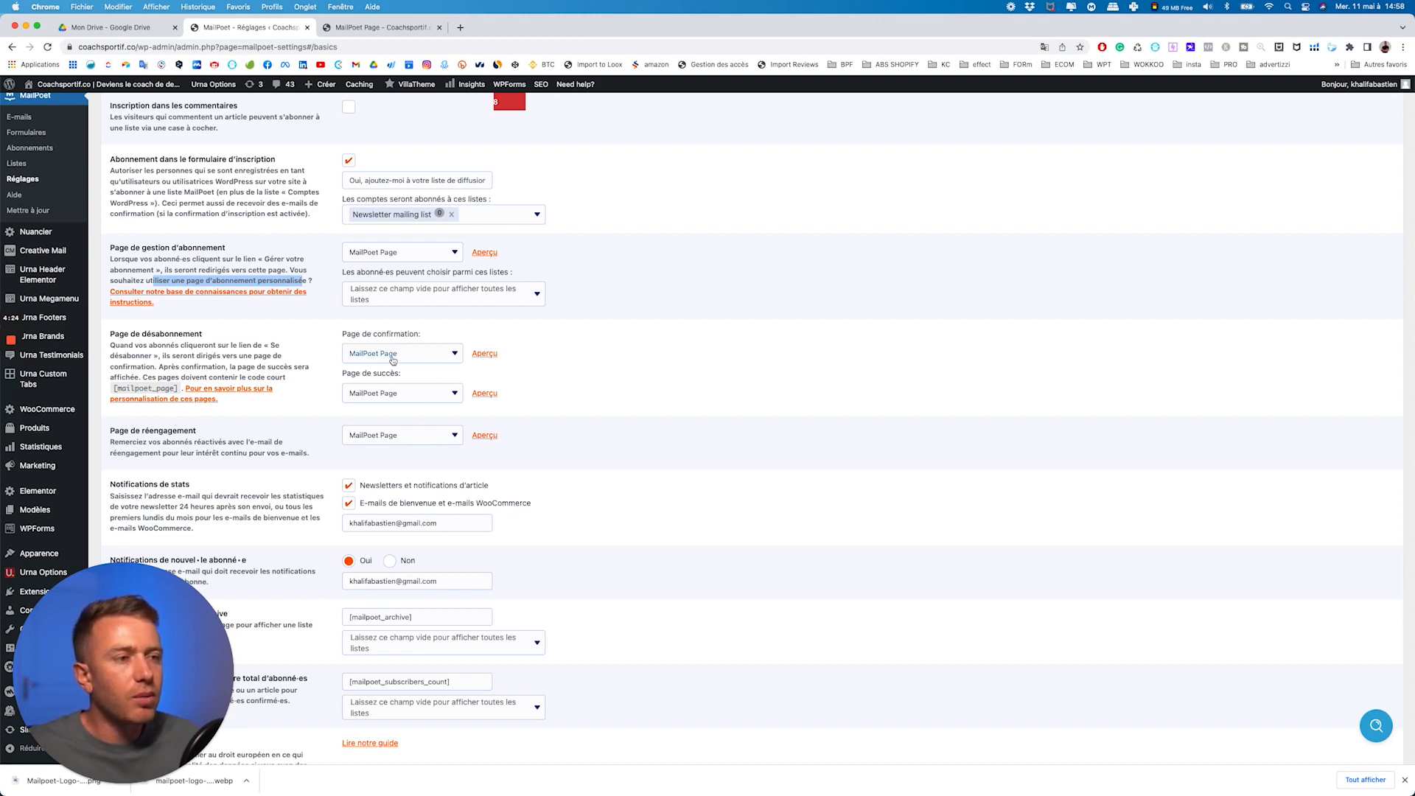
- Go back to the MailPoet Page preview, tick "Newsletter mailing list" and keep the status at Abonné·e
click(377, 25)
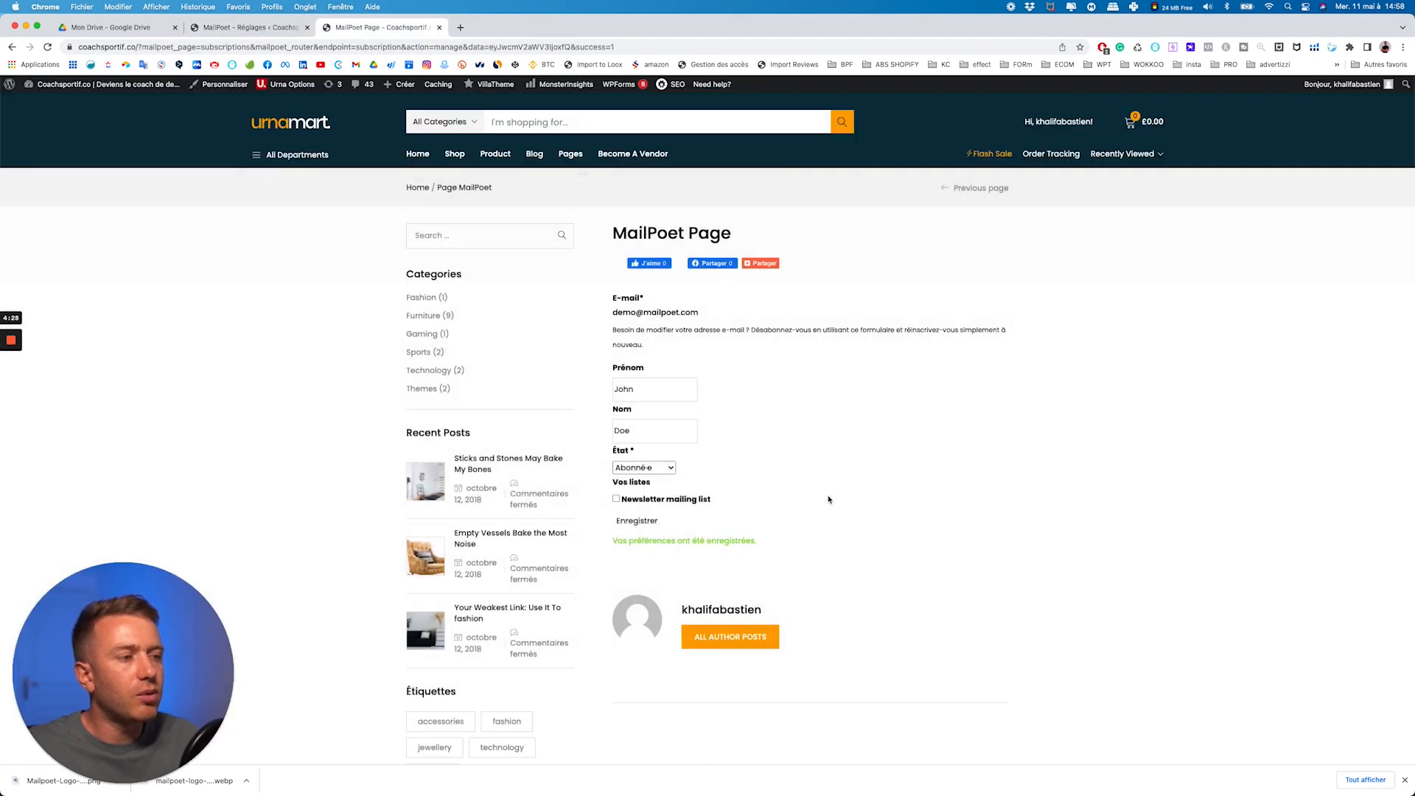
click(616, 499)
click(658, 469)
click(770, 475)
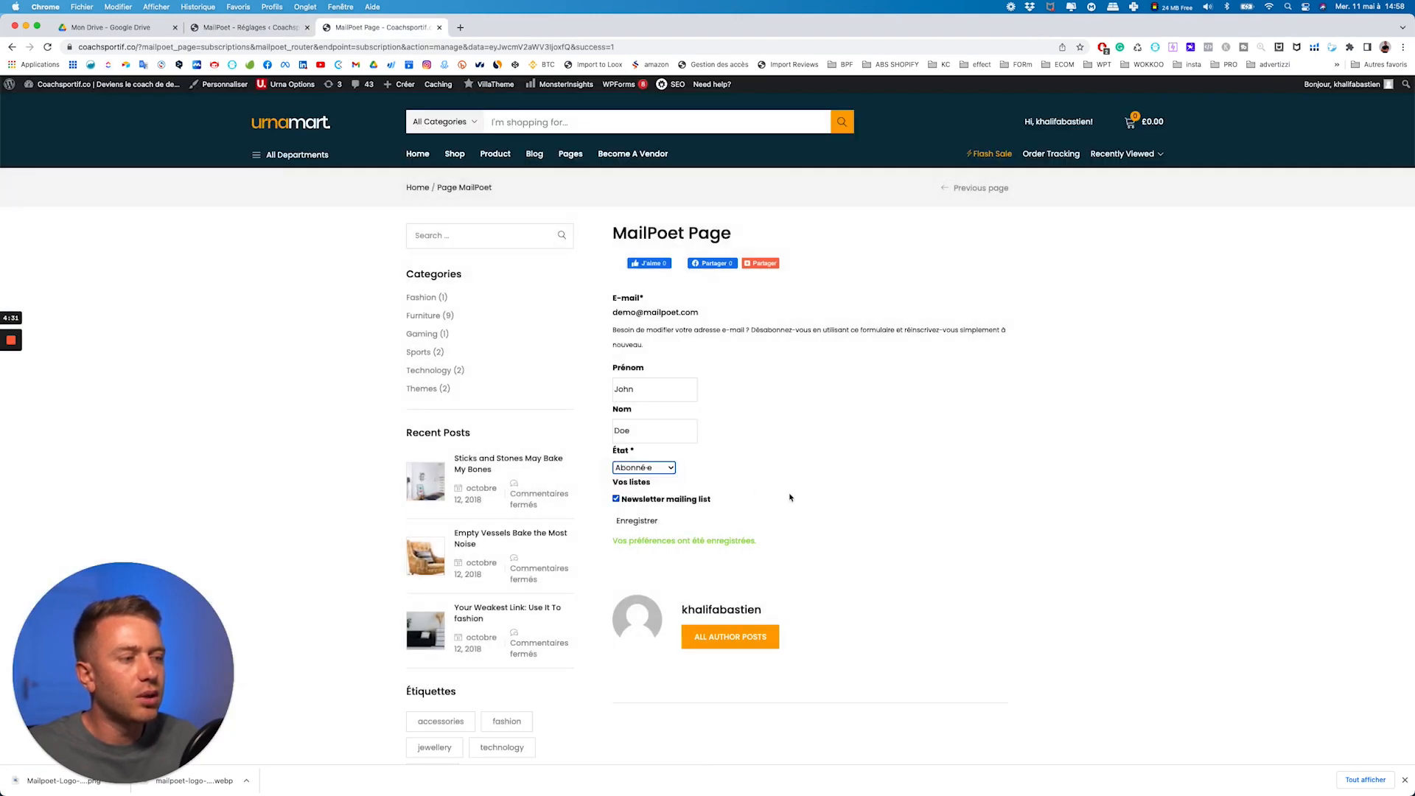
- Return to the MailPoet settings, review the remaining essential options and save the settings
click(256, 29)
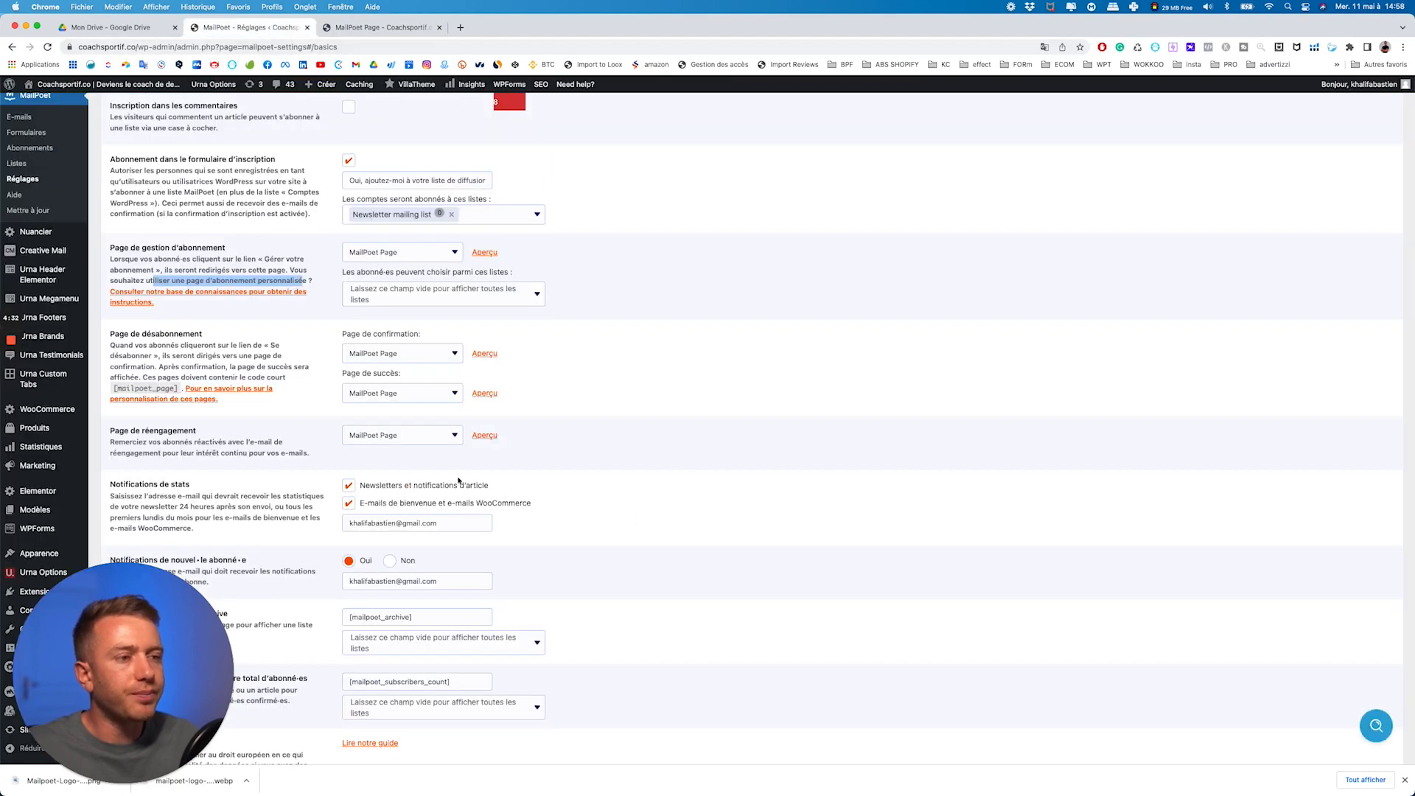
scroll(408, 306, down, 3)
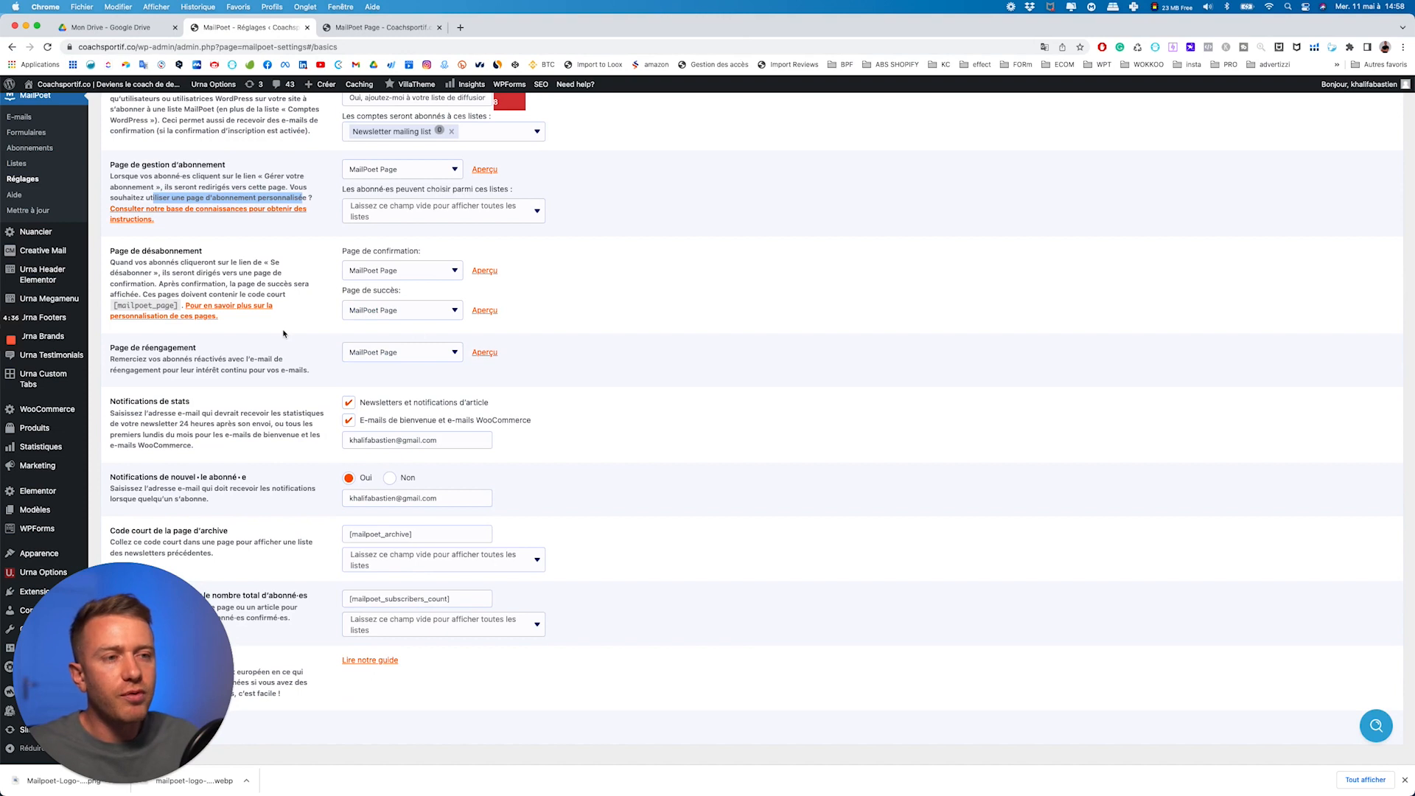
scroll(282, 332, down, 1)
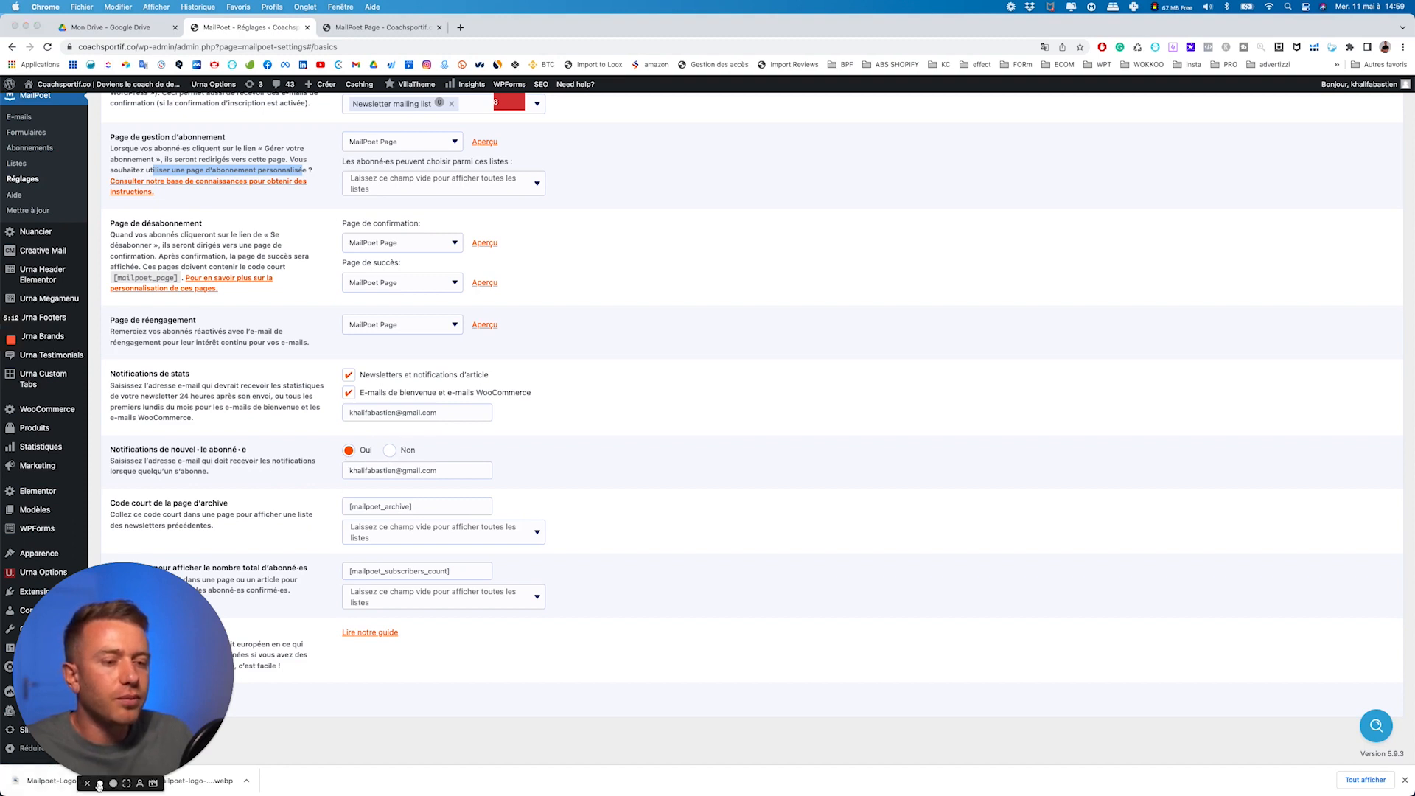
click(99, 784)
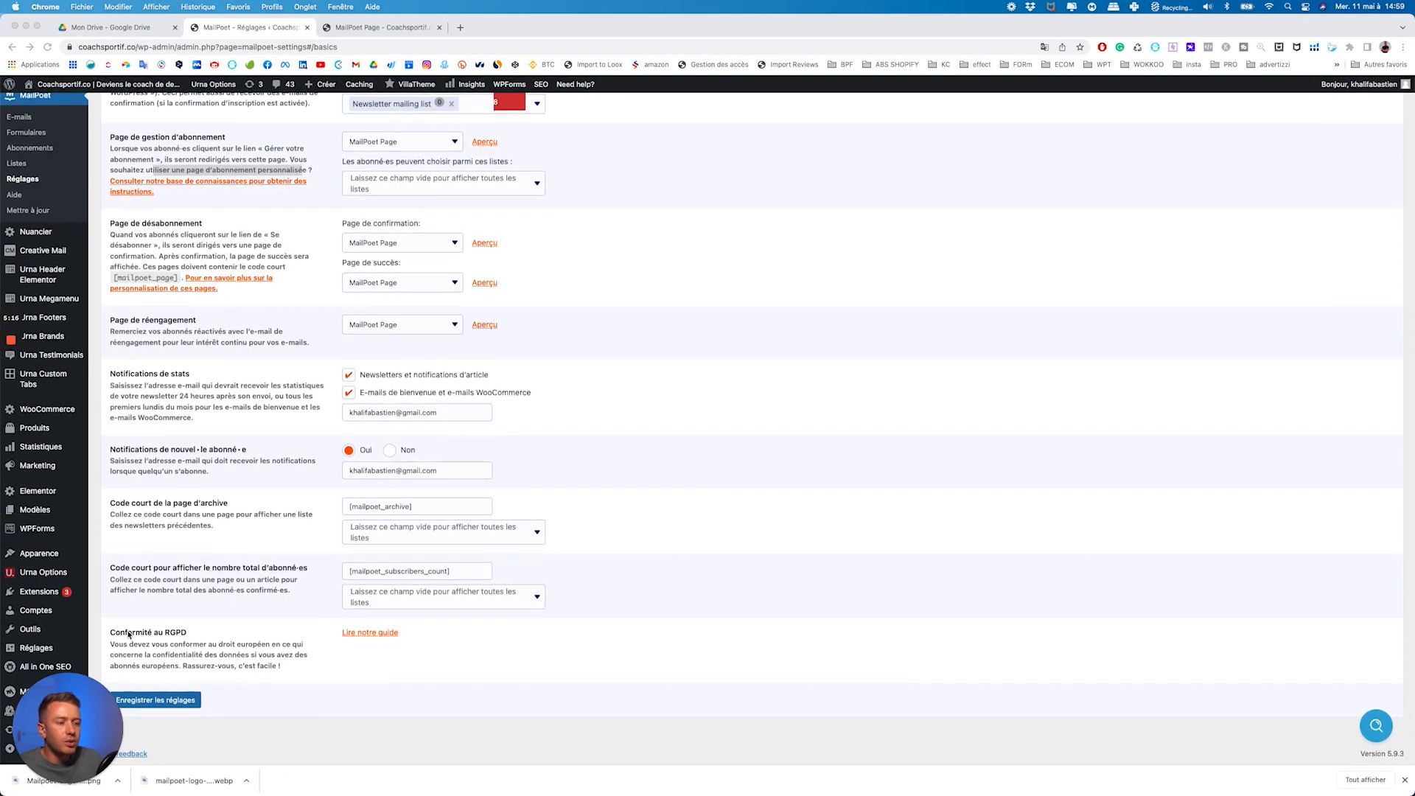
click(151, 701)
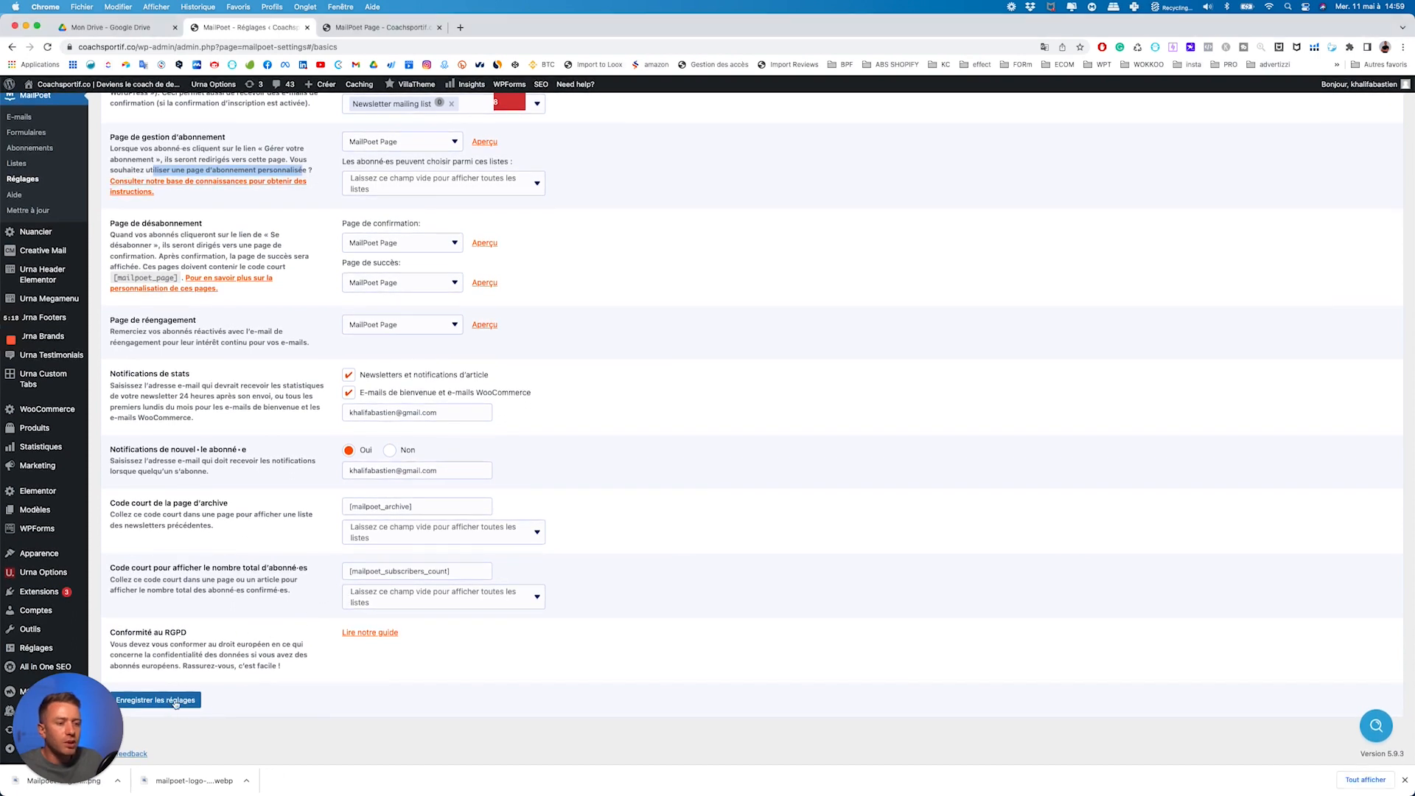
click(146, 702)
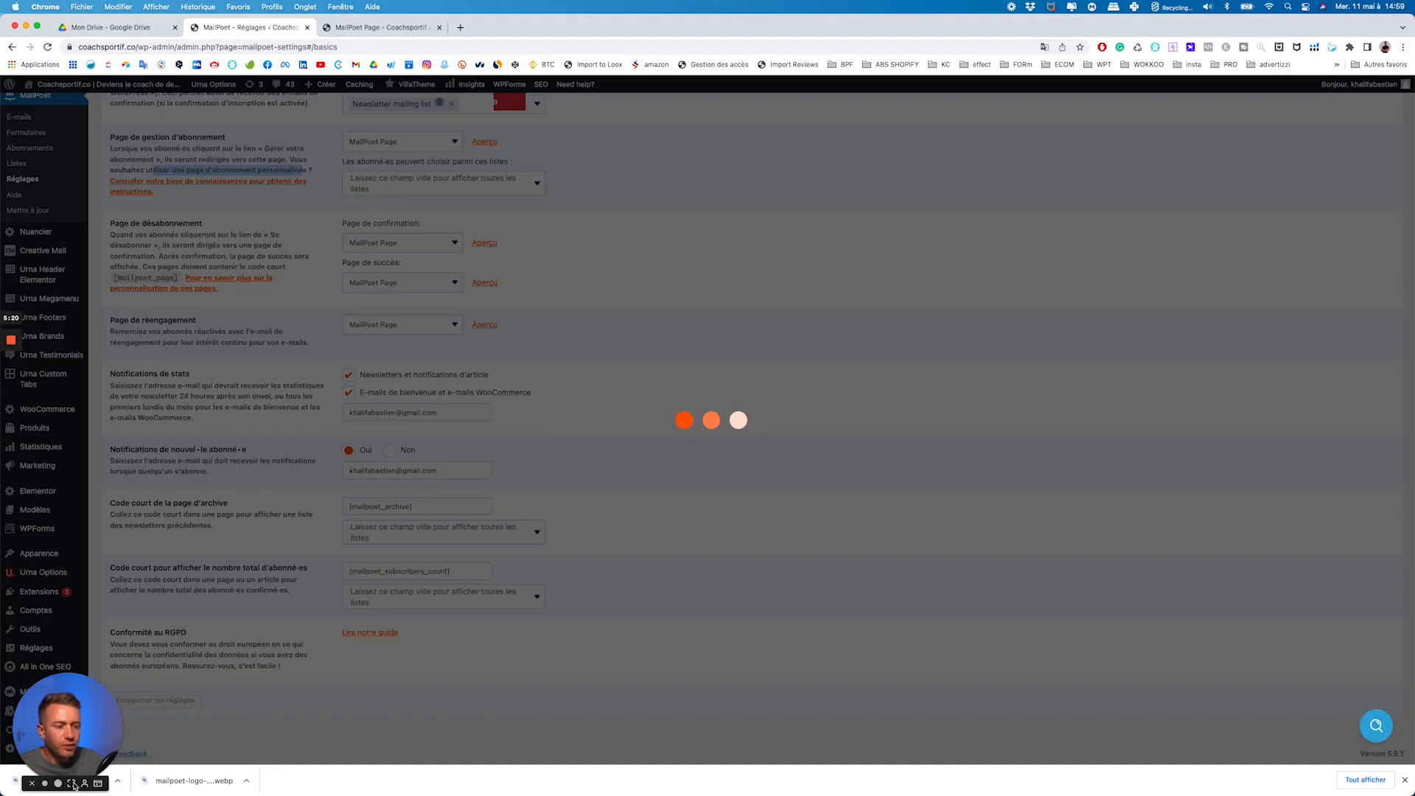
click(60, 783)
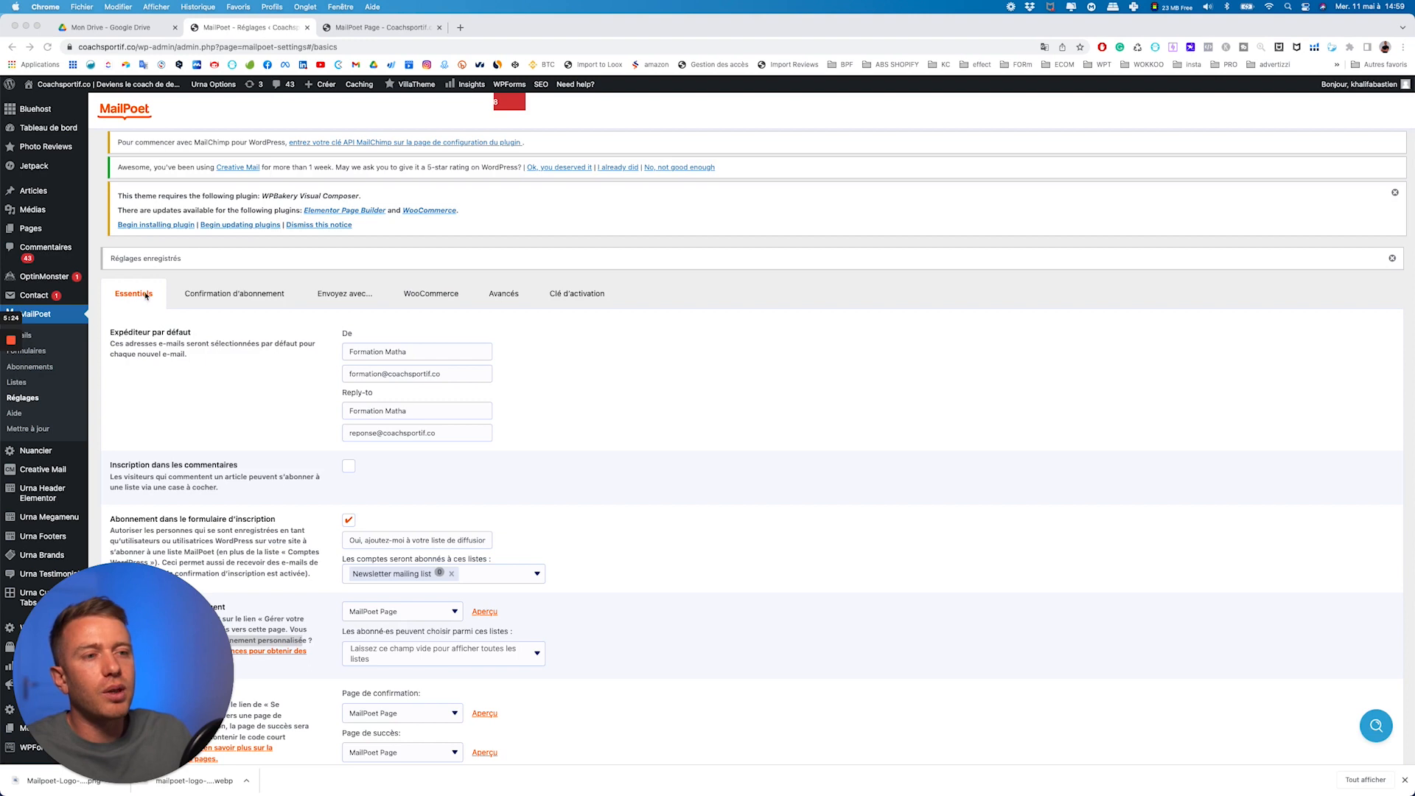
- In the subscription confirmation settings, set "Activer la confirmation d'abonnement" to Non and accept the warning
click(203, 280)
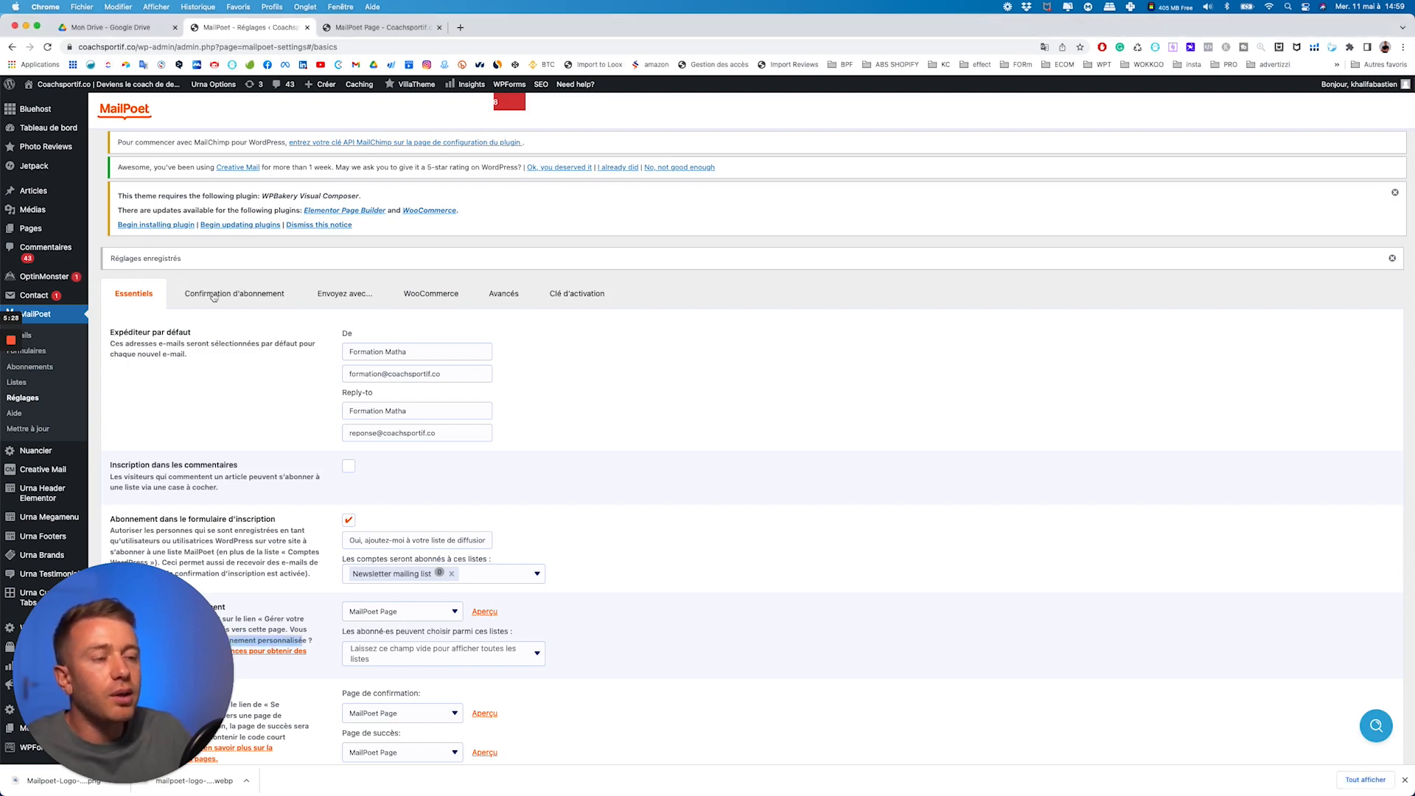
click(213, 296)
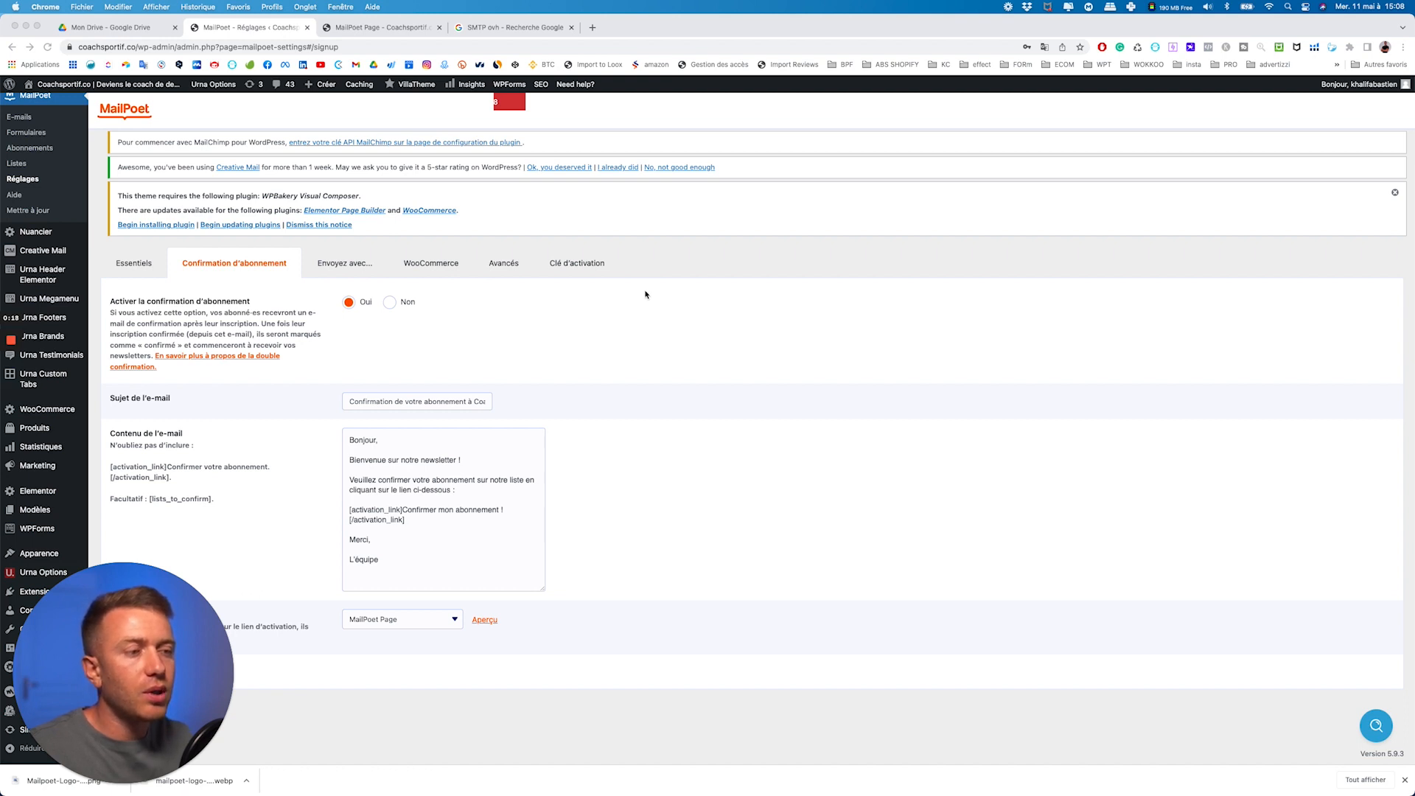
click(464, 483)
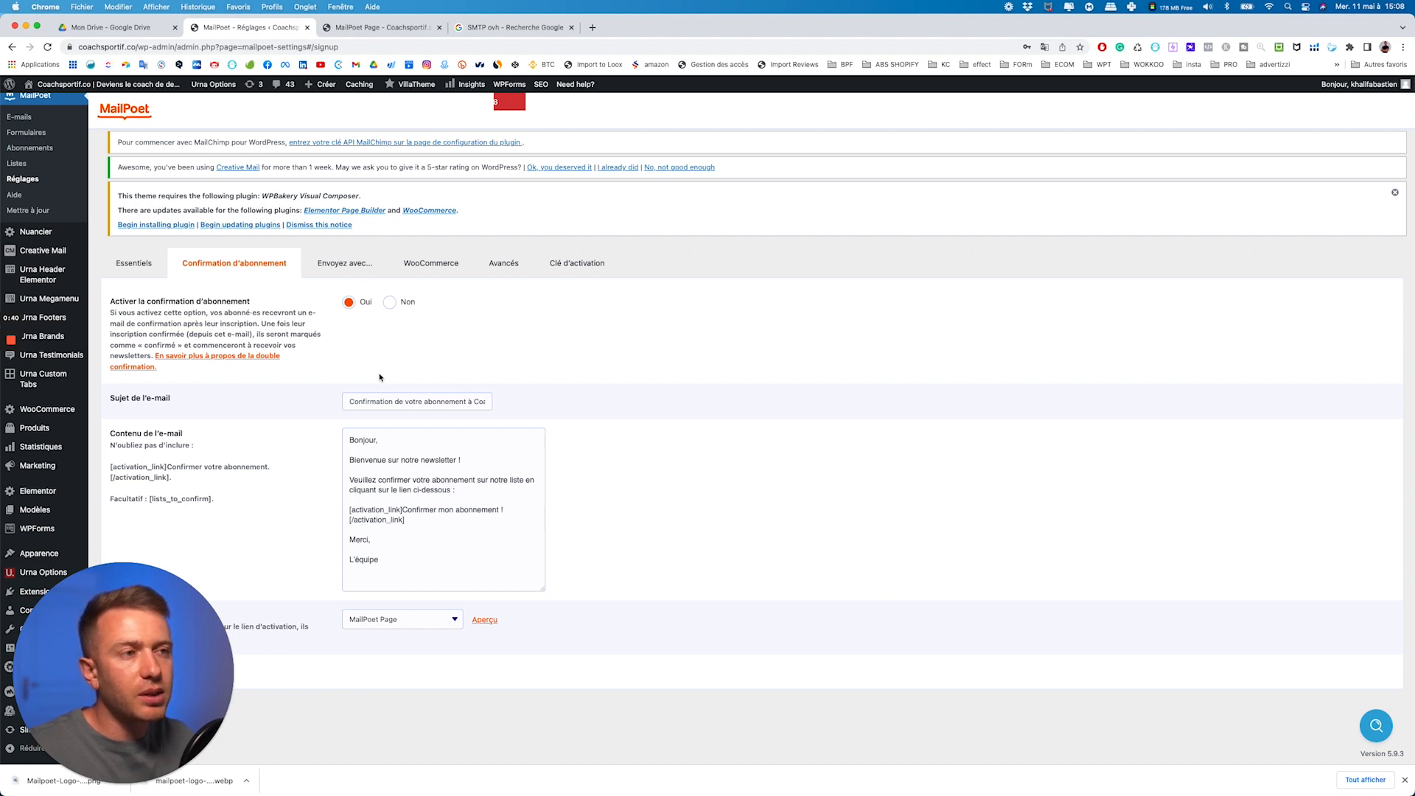
click(389, 303)
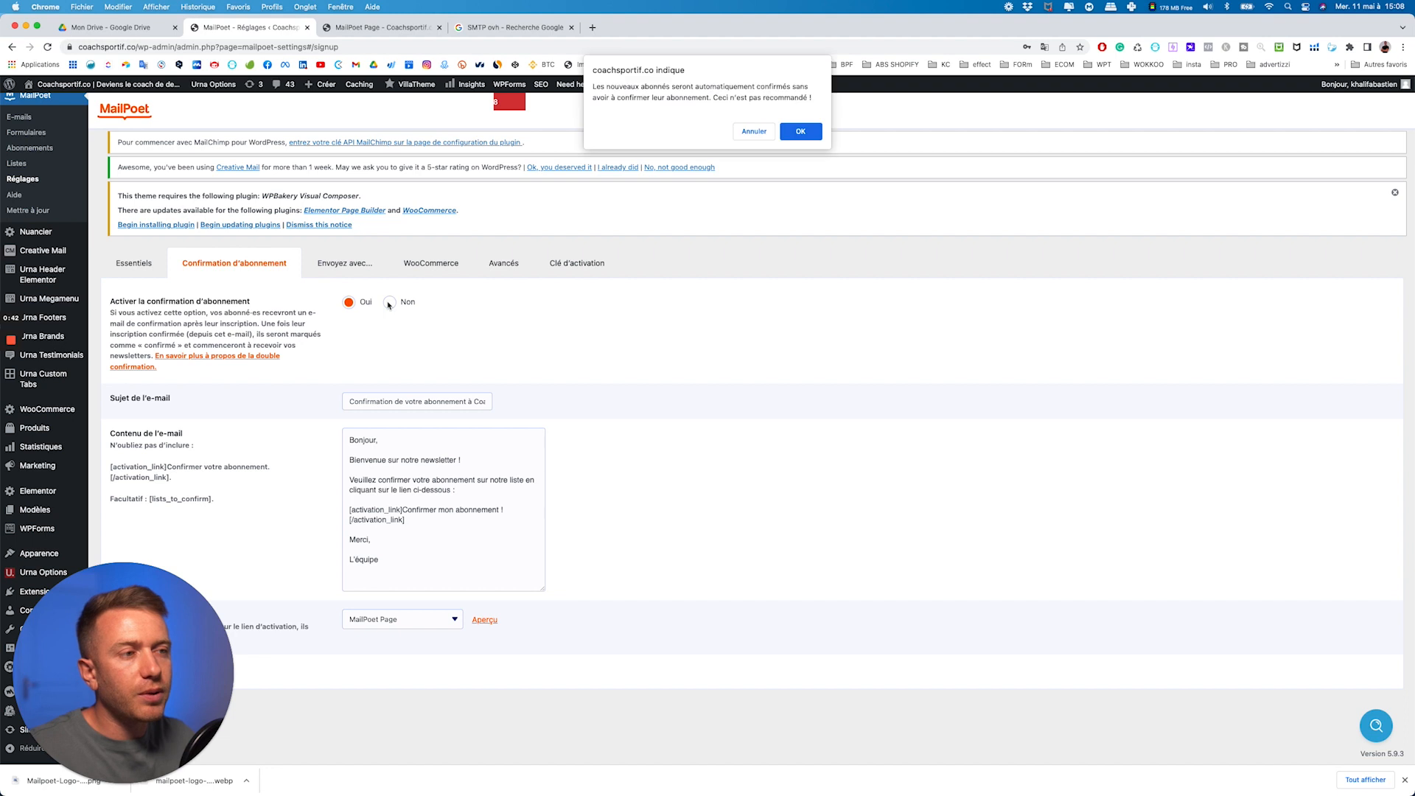
click(797, 133)
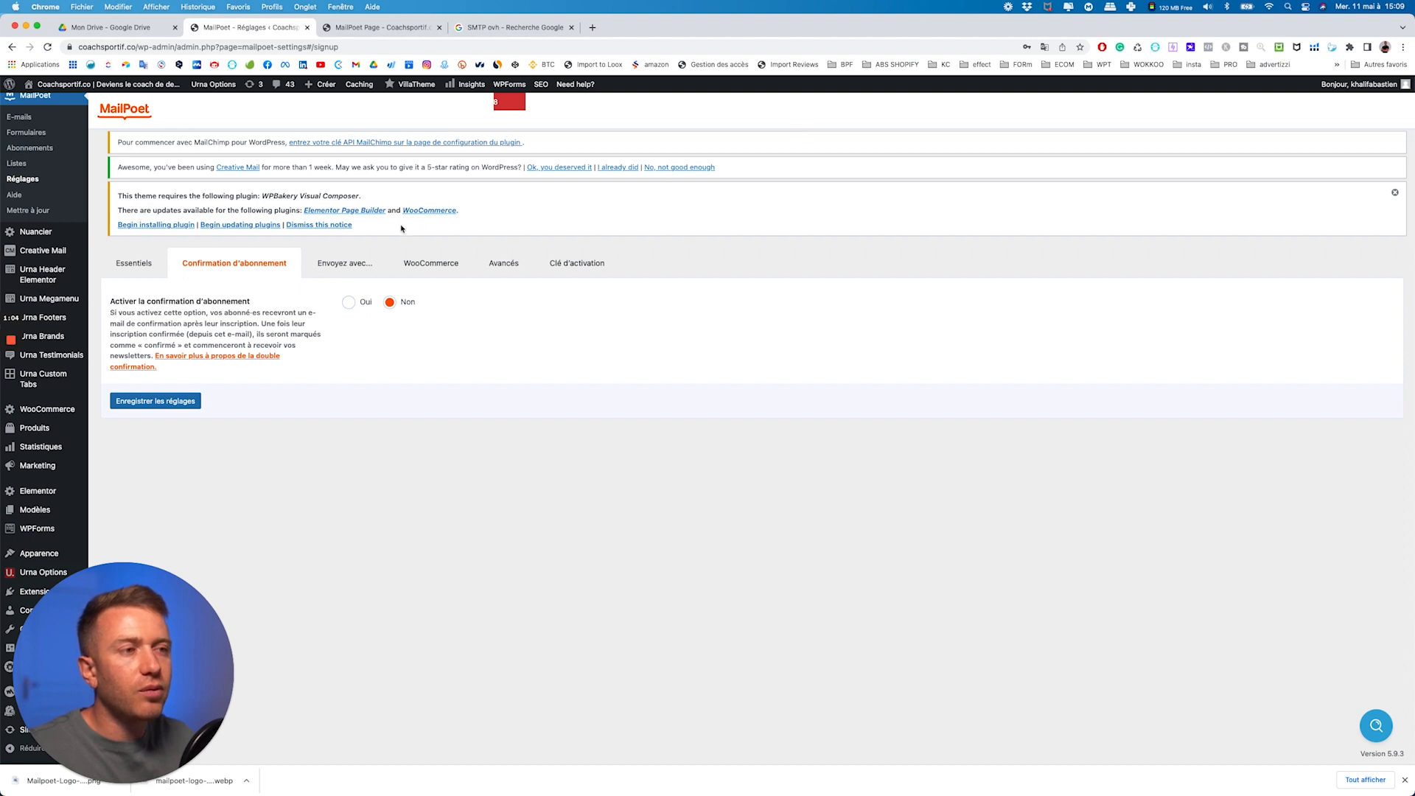
- Open the configuration of the "Autre" sending method in the "Envoyez avec..." settings
click(336, 263)
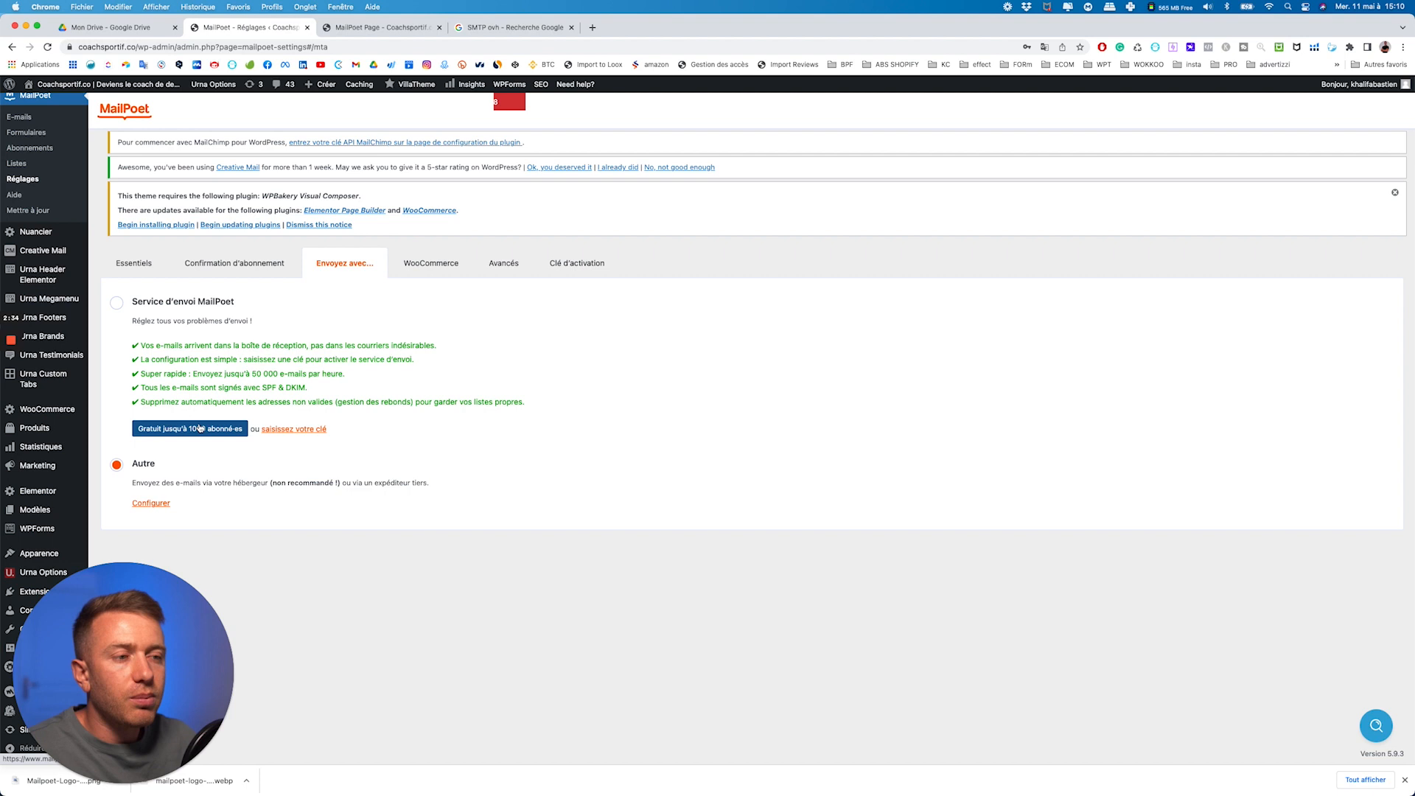
click(149, 503)
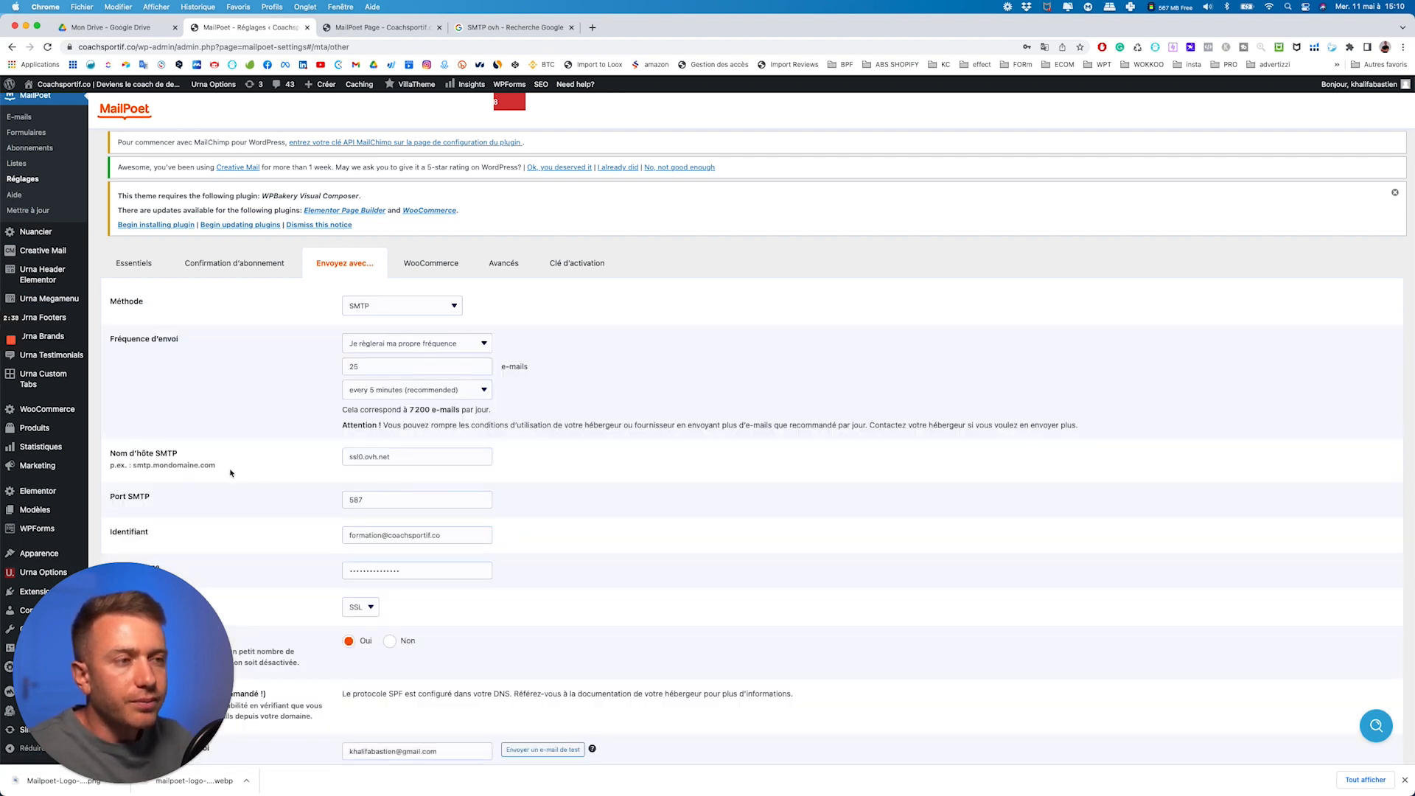
- Try "Votre hébergeur/serveur web" as the sending method with OVH as the host, and check the sending frequency options
click(352, 306)
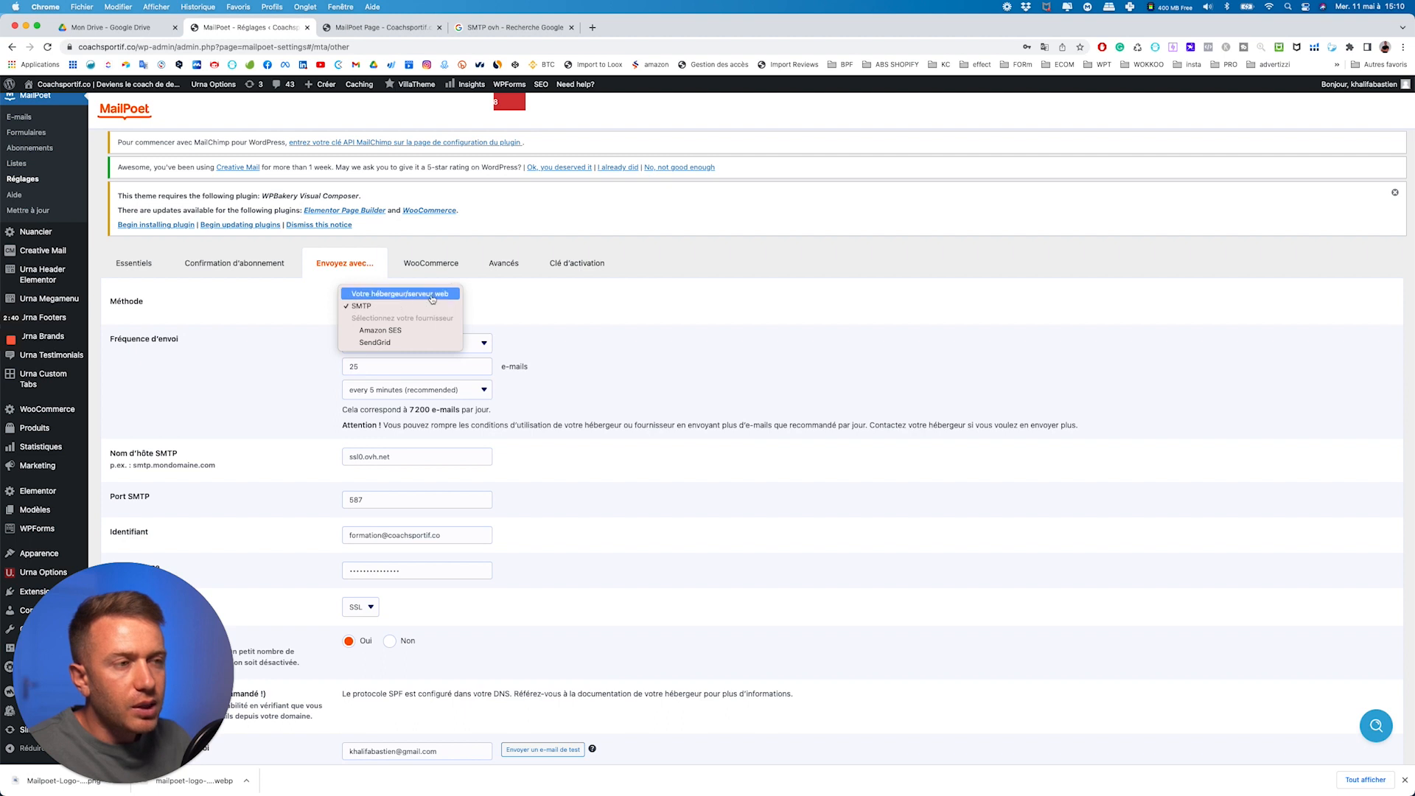
click(391, 294)
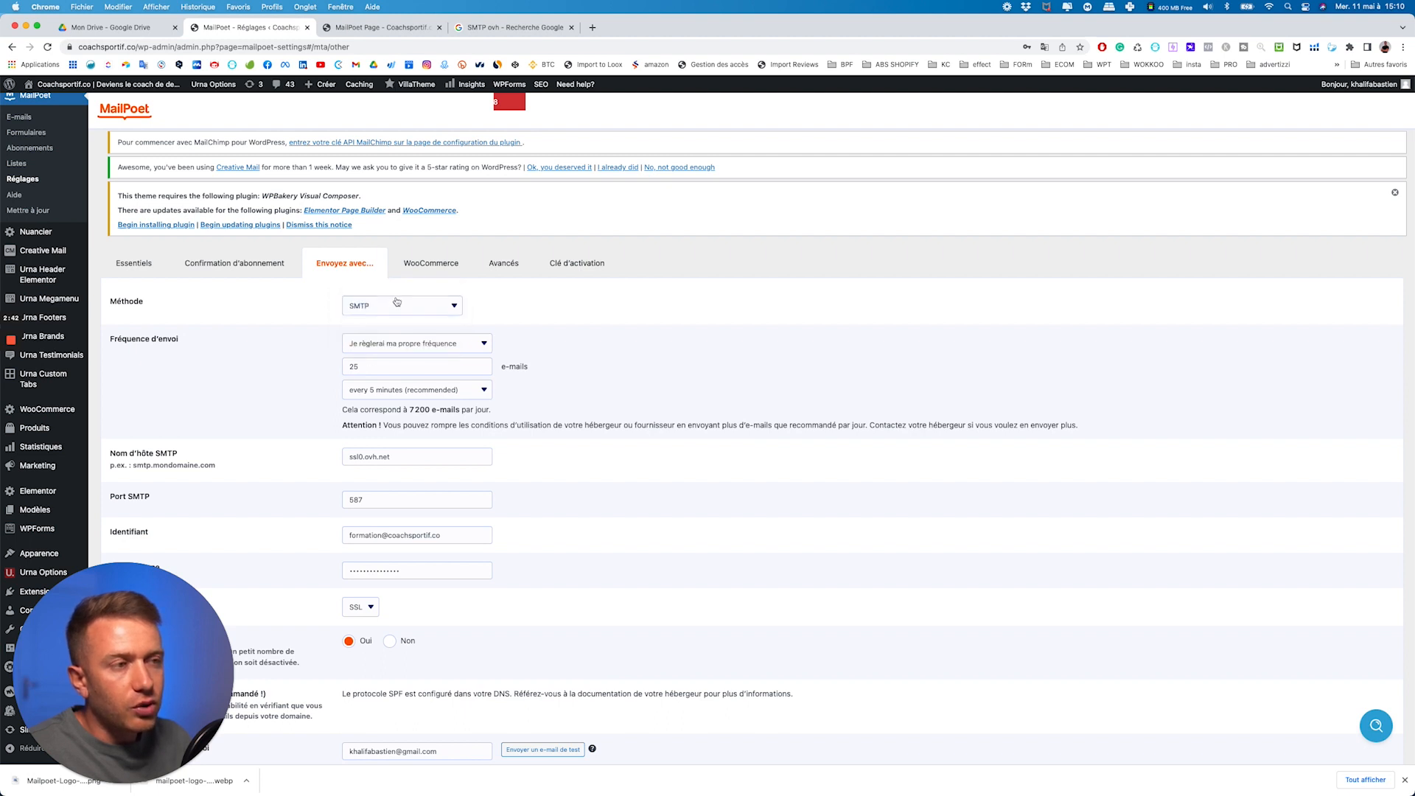
click(405, 344)
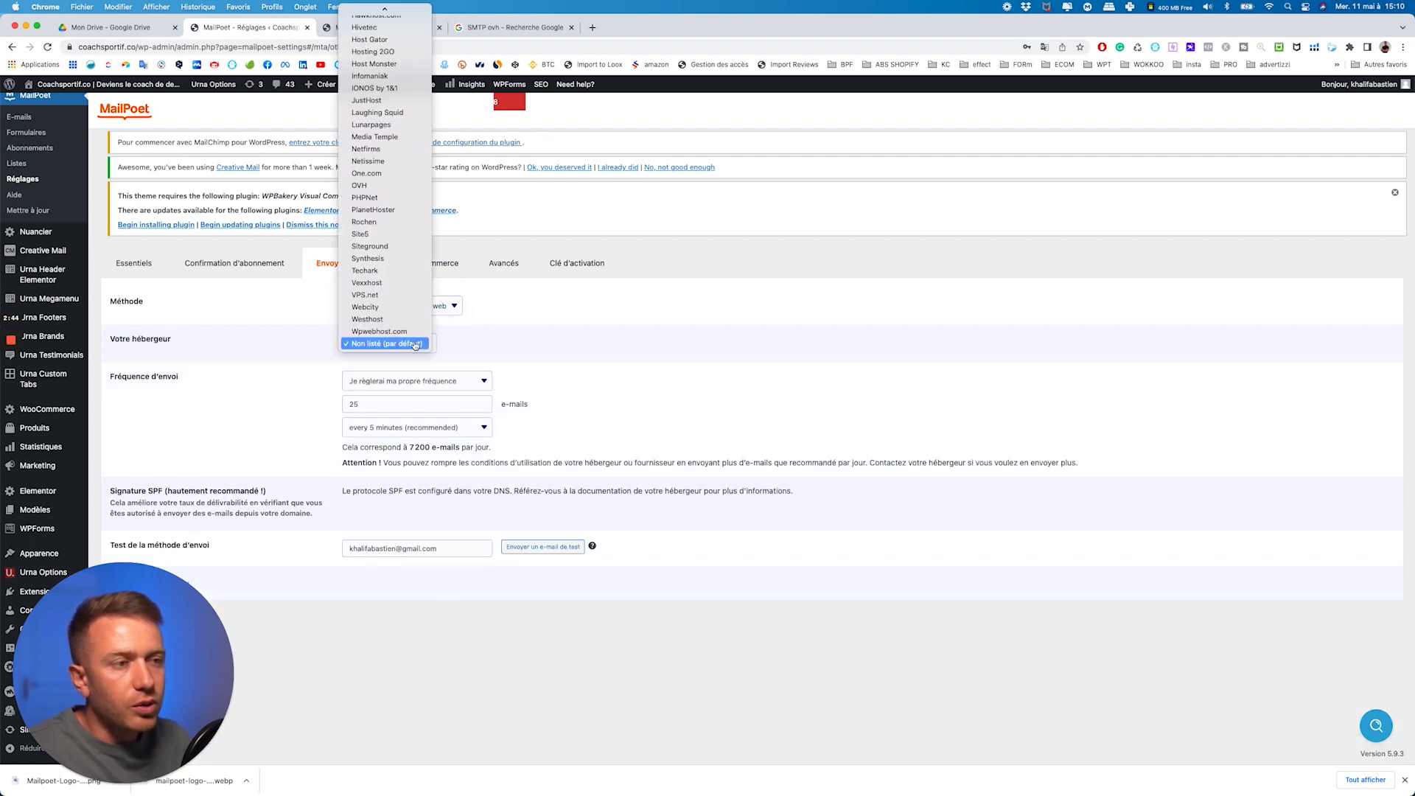
scroll(403, 261, up, 3)
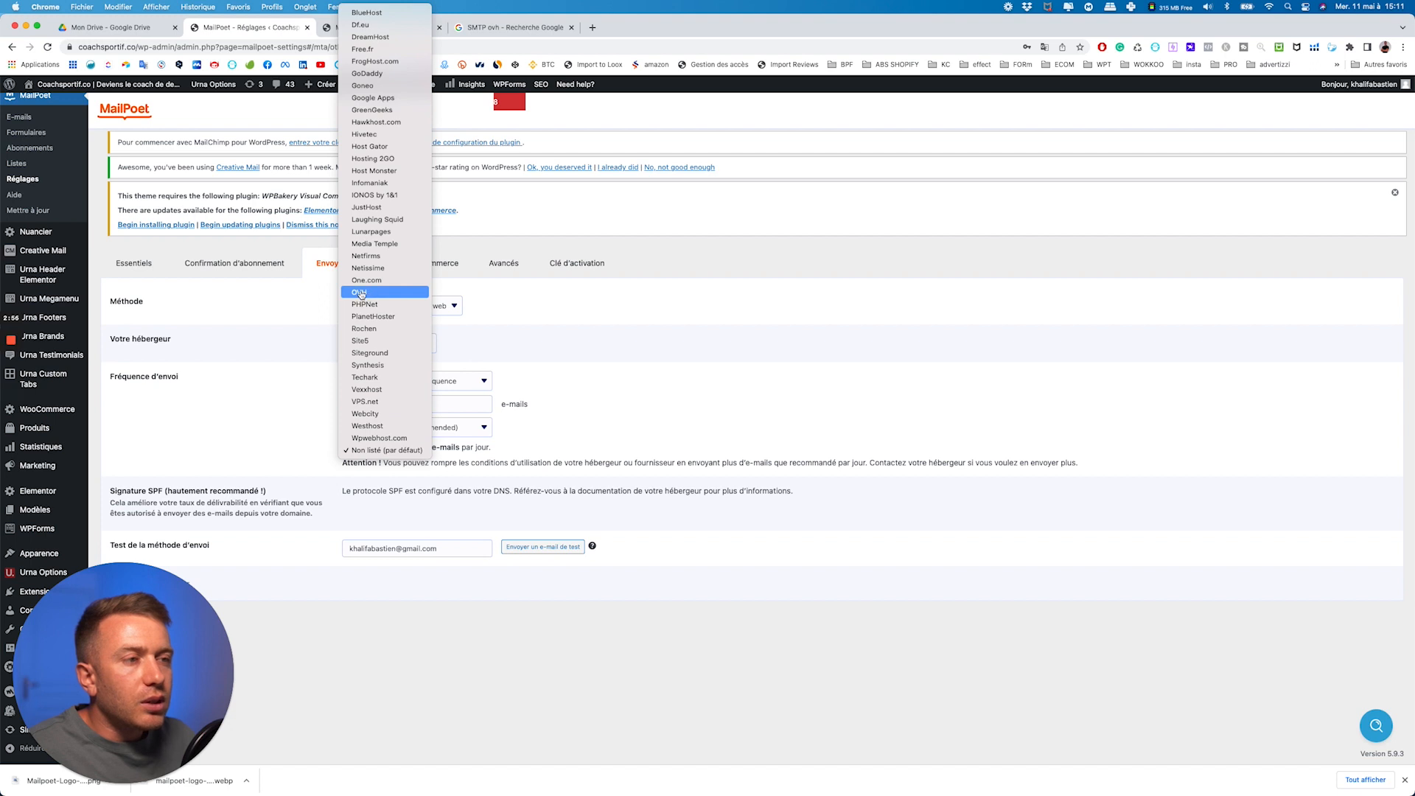
click(360, 294)
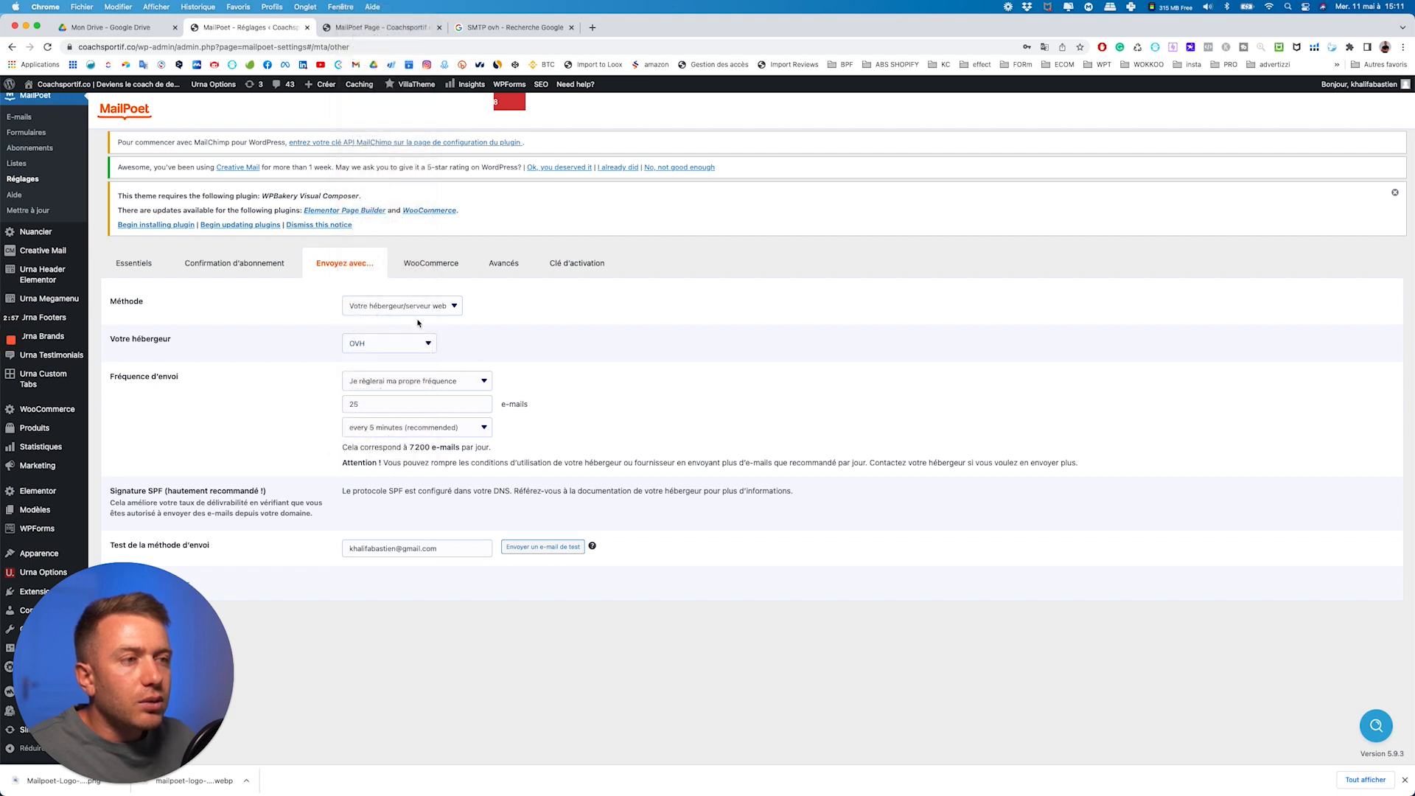
click(425, 381)
click(425, 382)
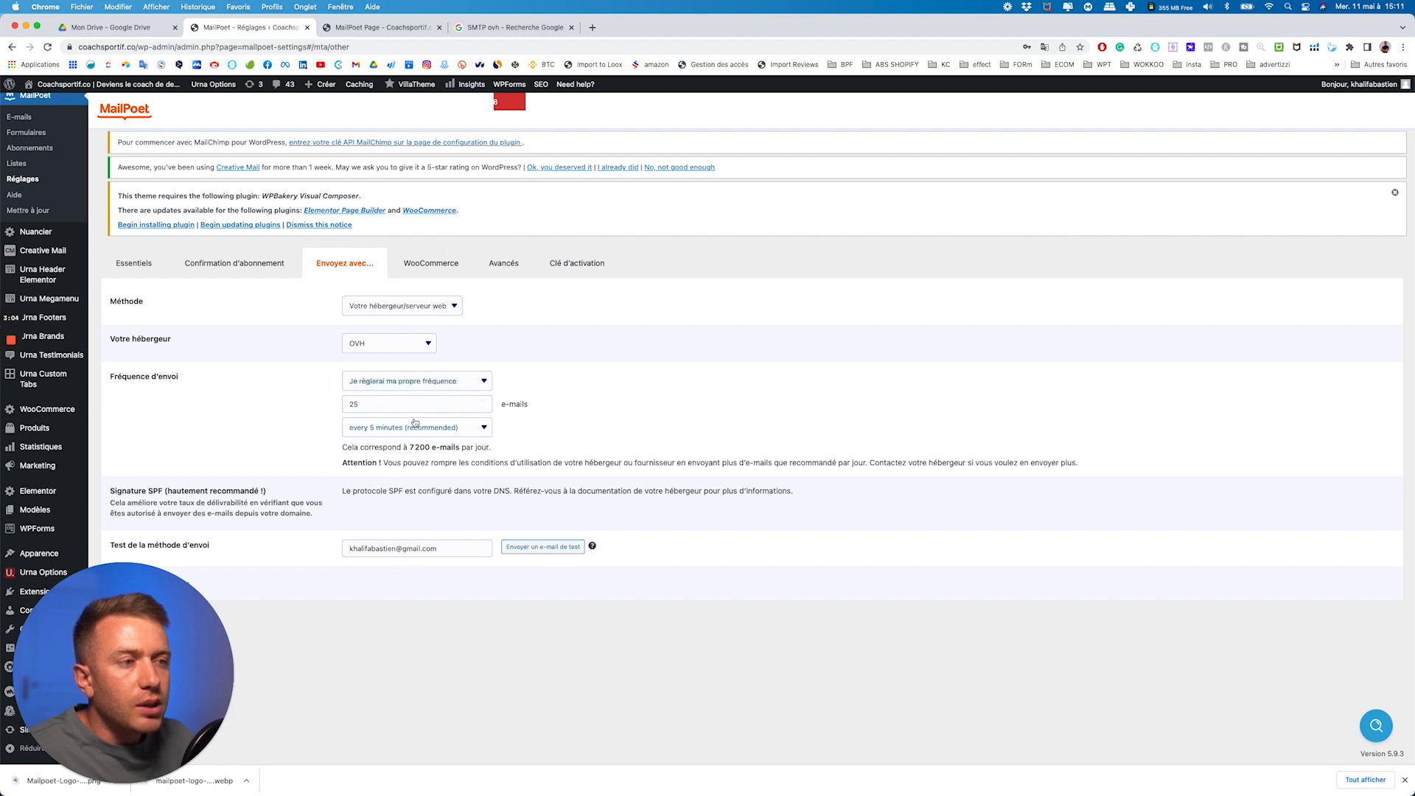
- Try BlueHost as the web host and switch the sending method back to SMTP
click(385, 305)
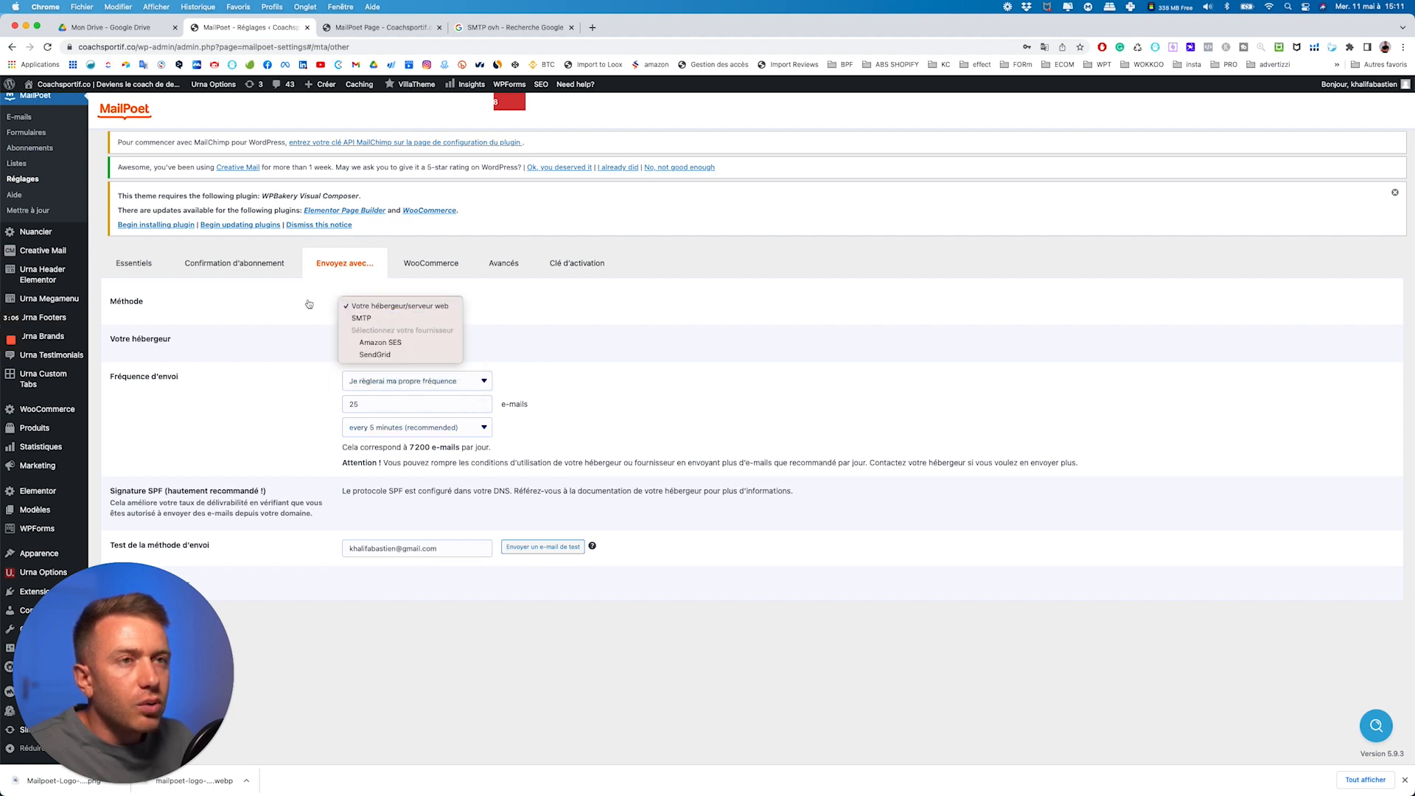
click(560, 328)
click(387, 343)
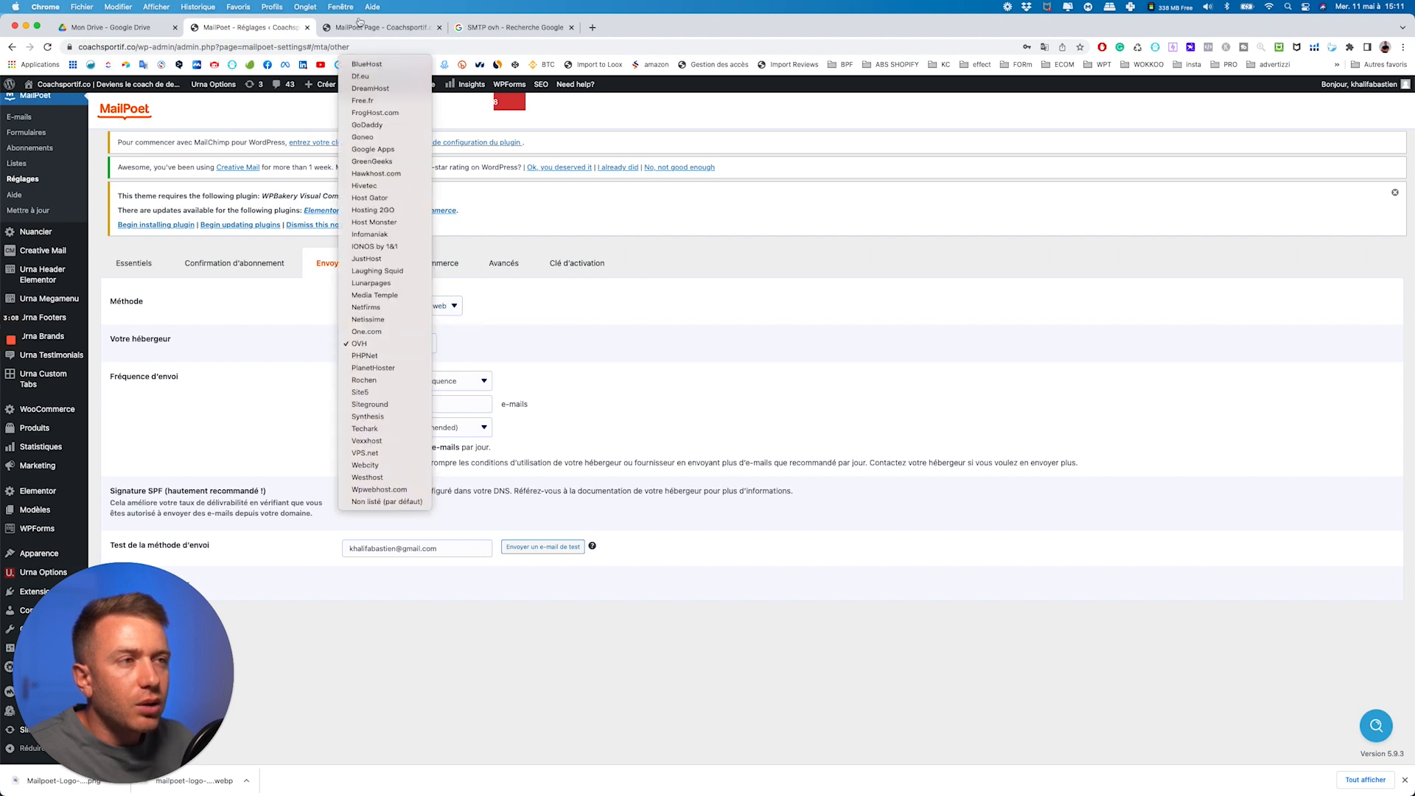
click(367, 63)
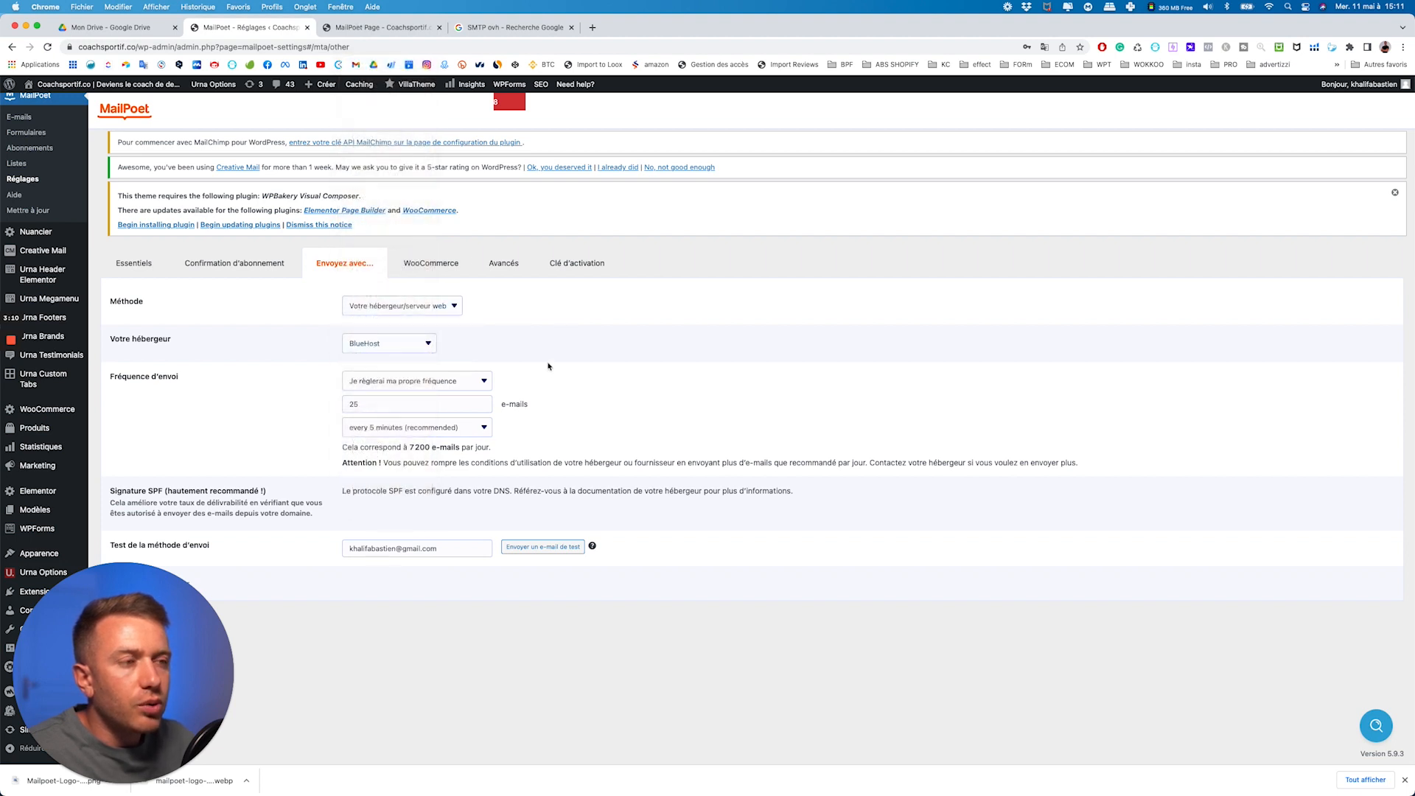
click(426, 306)
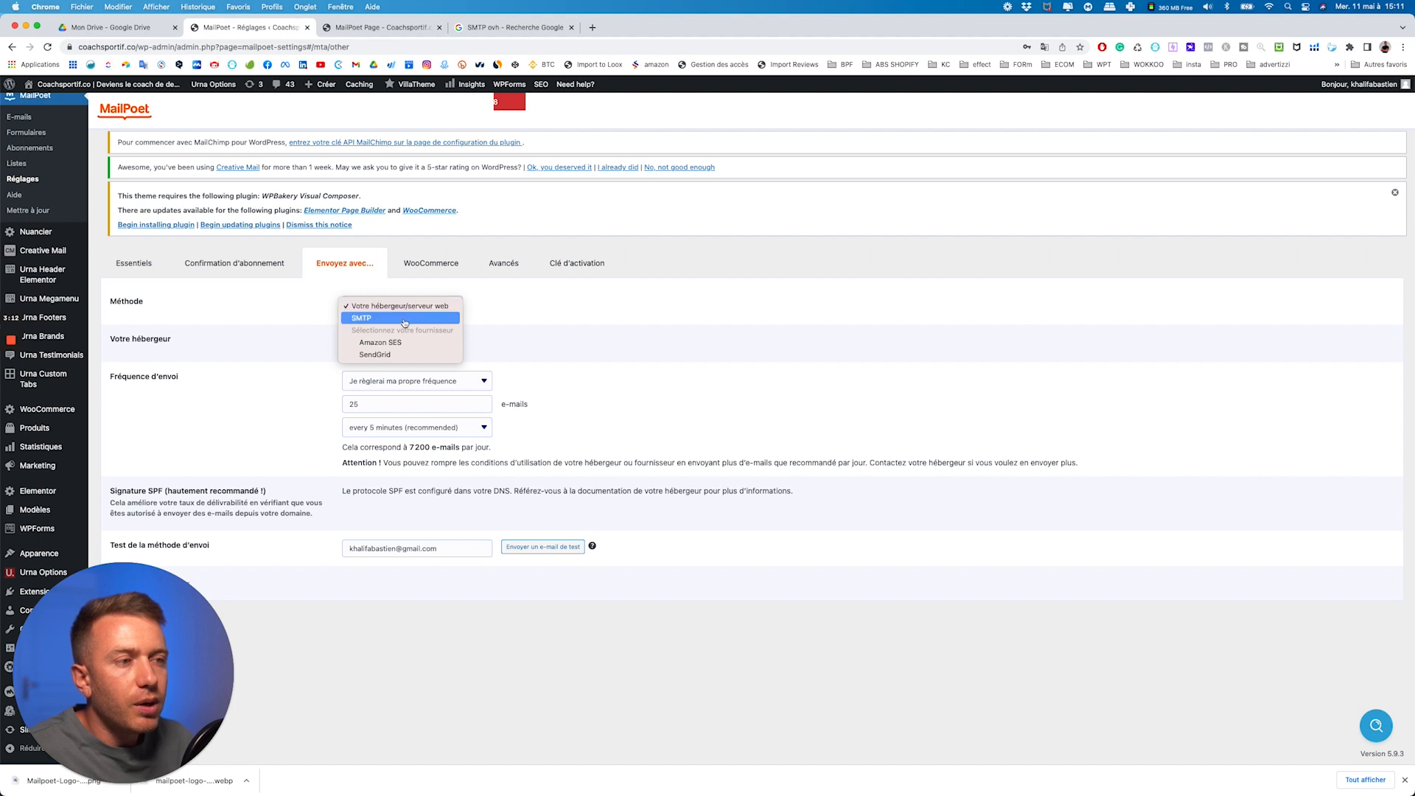
click(404, 318)
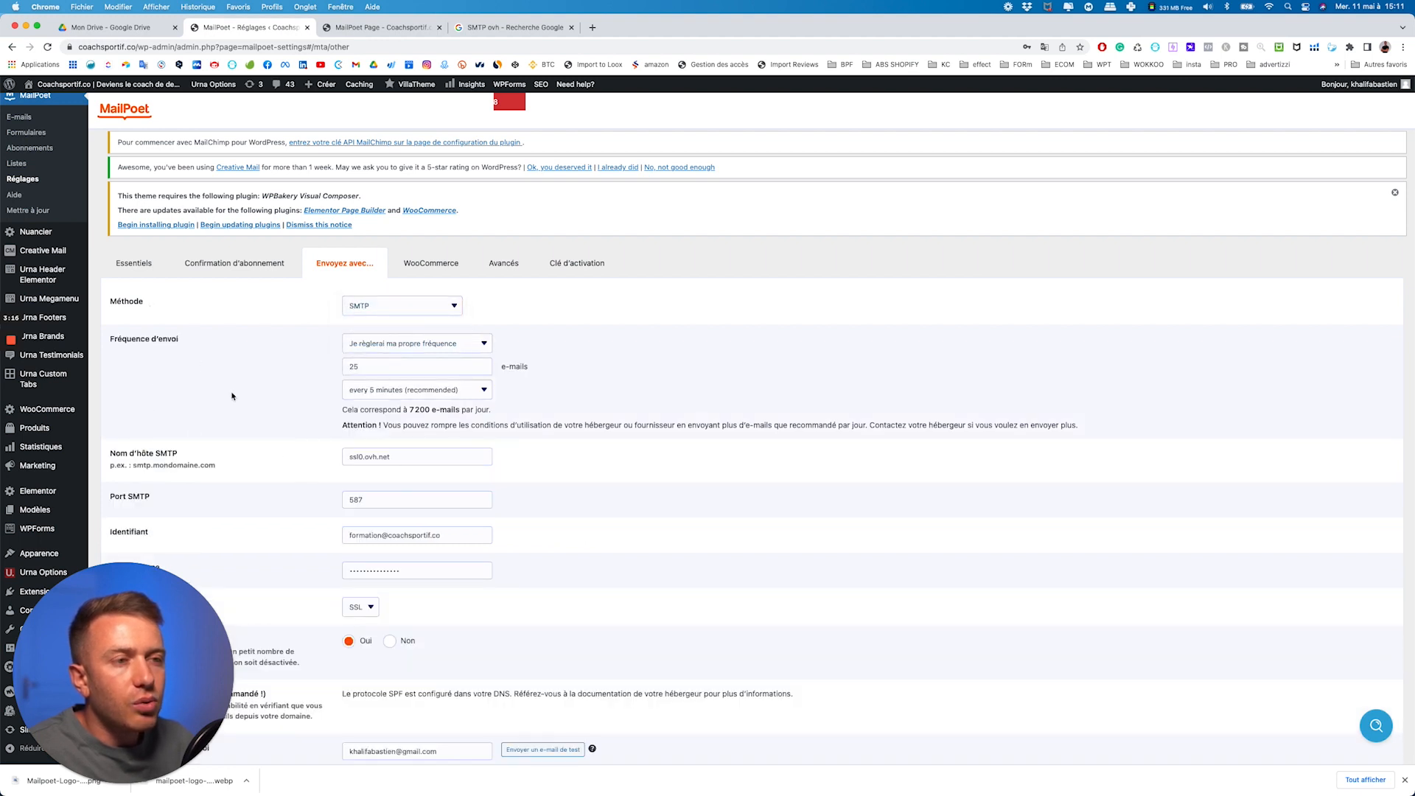
- Look up the OVH SMTP server name in the Google results for "SMTP ovh" and compare it with the MailPoet SMTP host name
scroll(290, 423, down, 2)
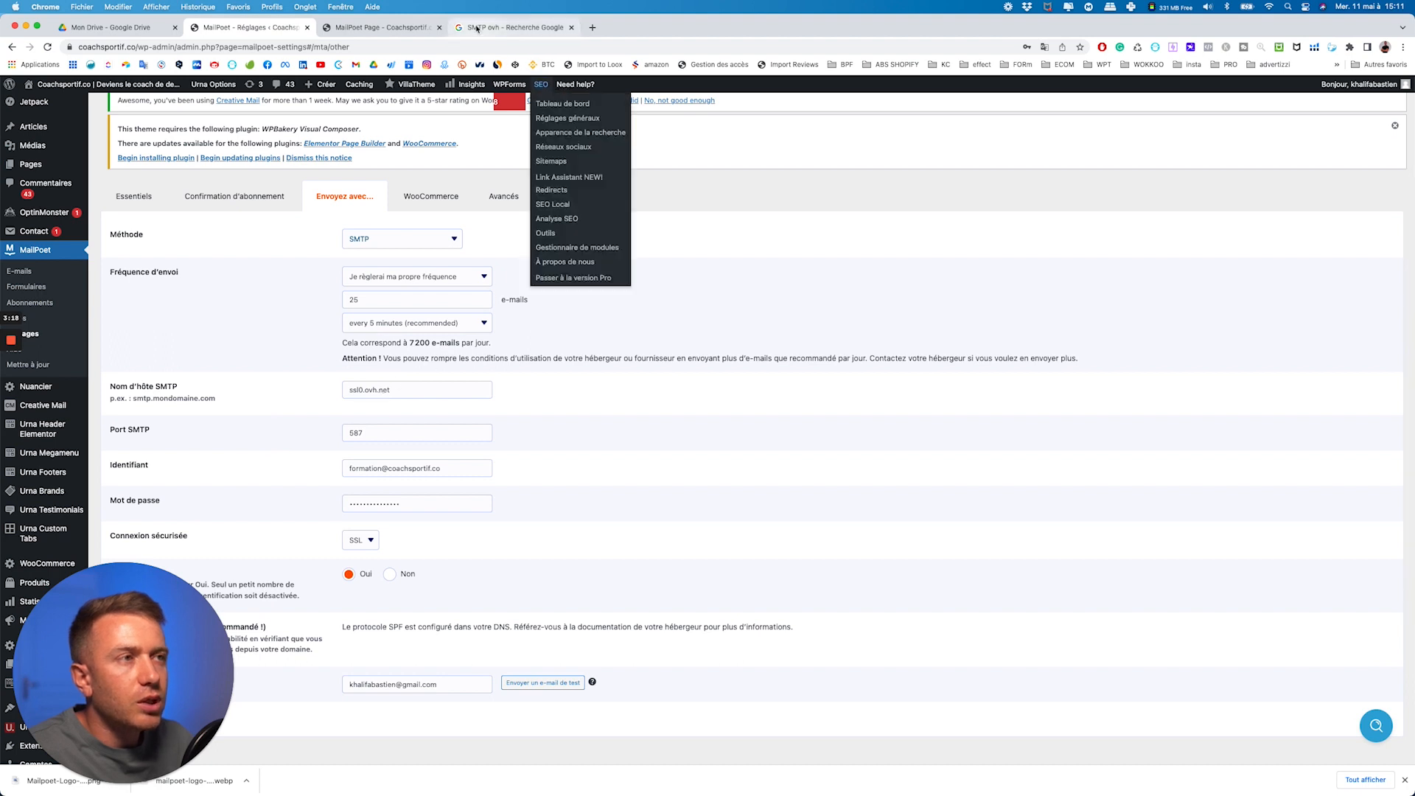
click(516, 27)
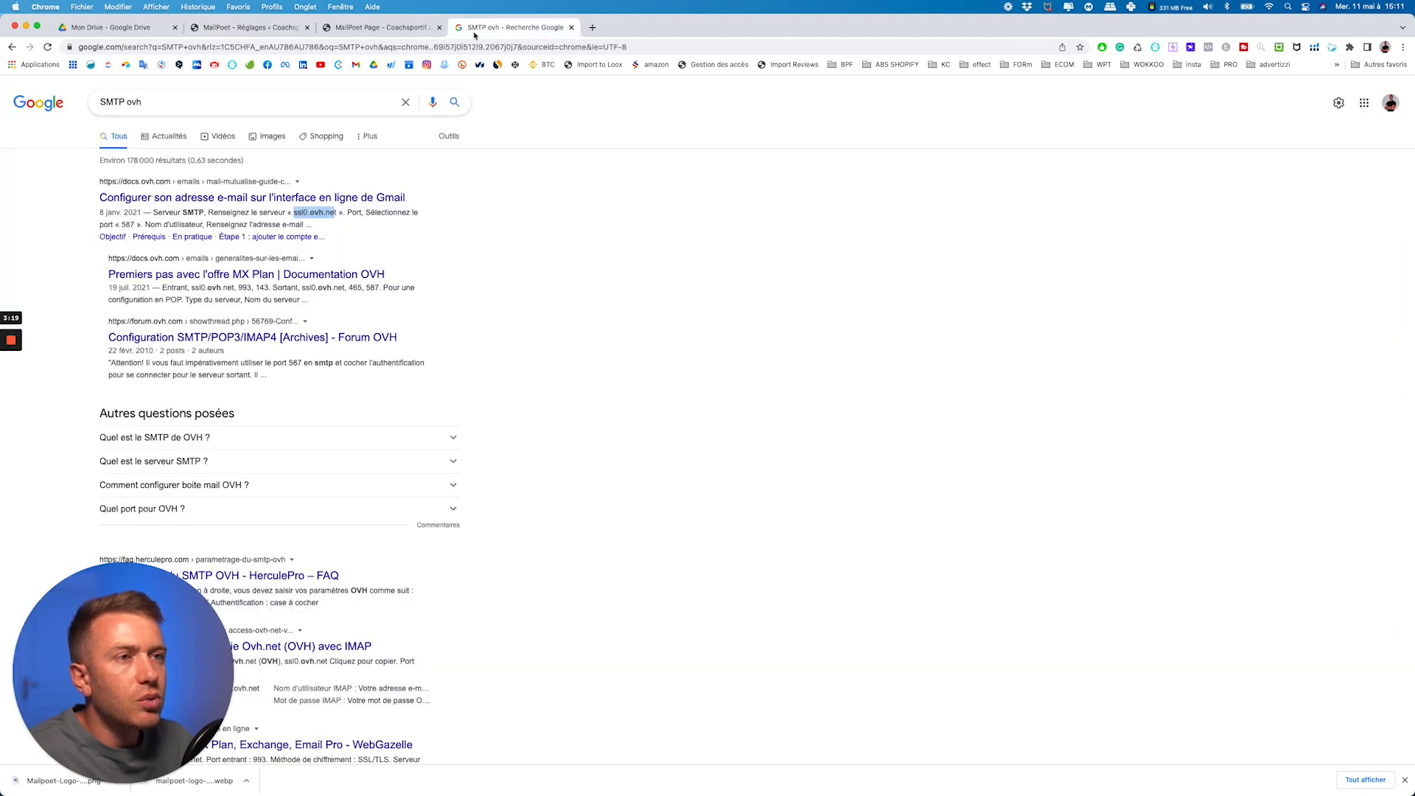
click(290, 208)
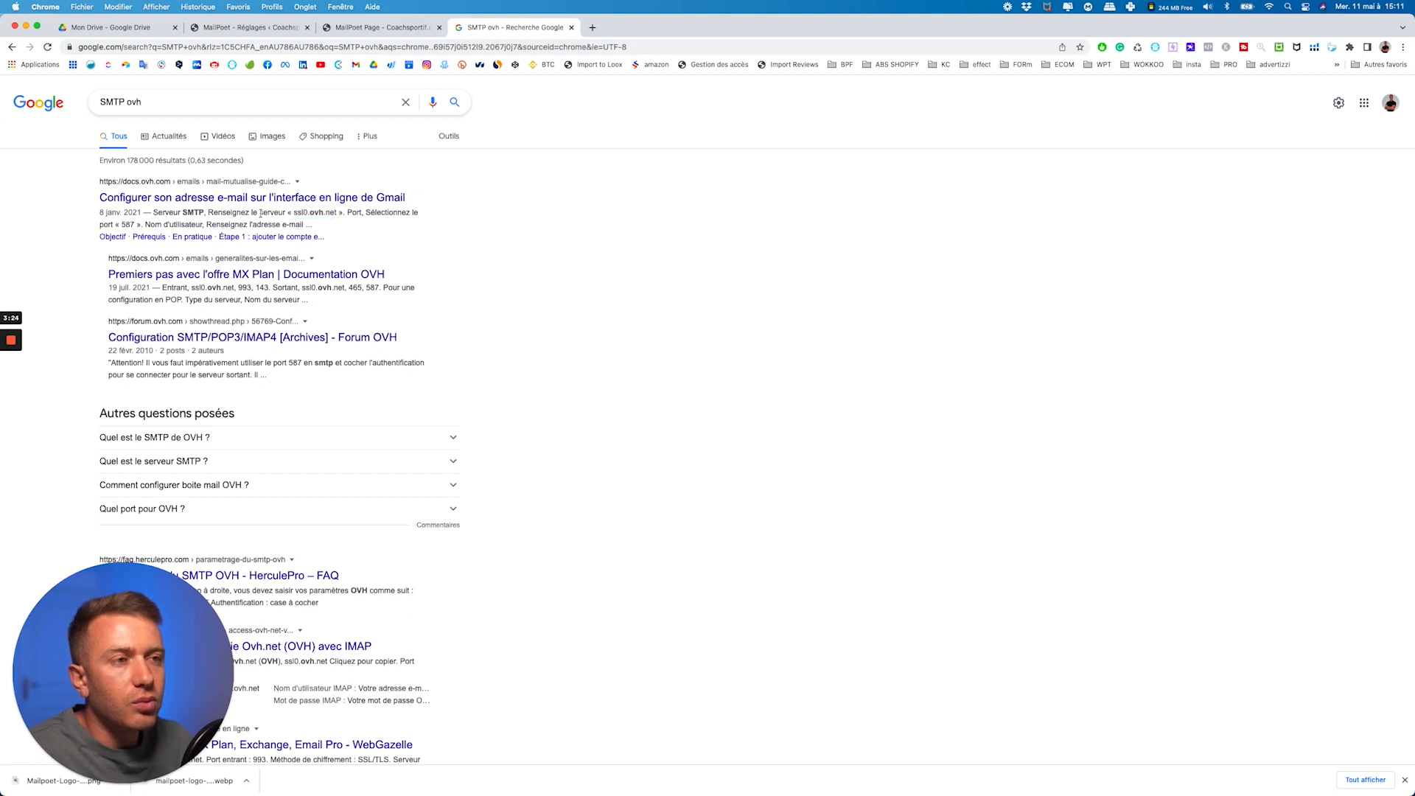
drag(224, 213, 339, 215)
click(327, 28)
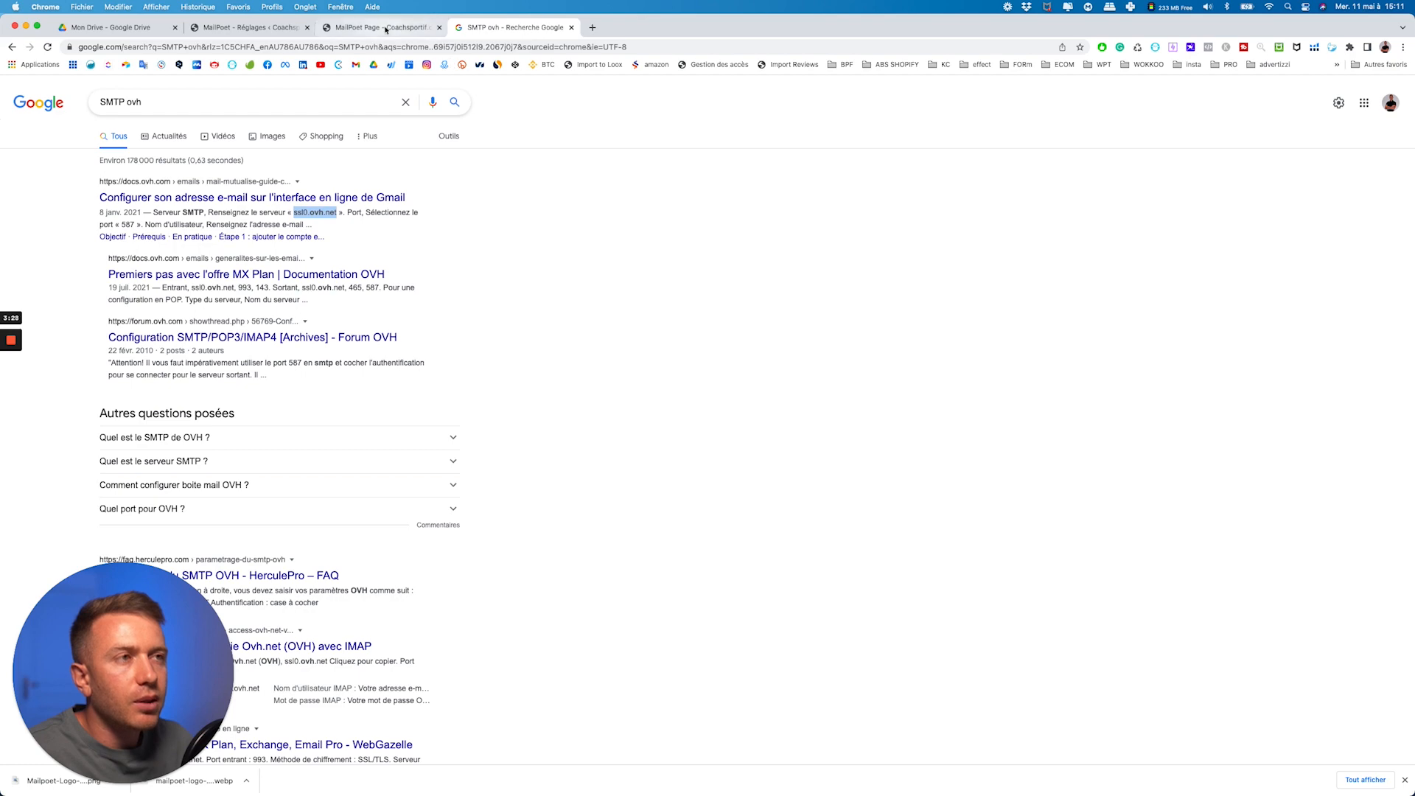
click(254, 27)
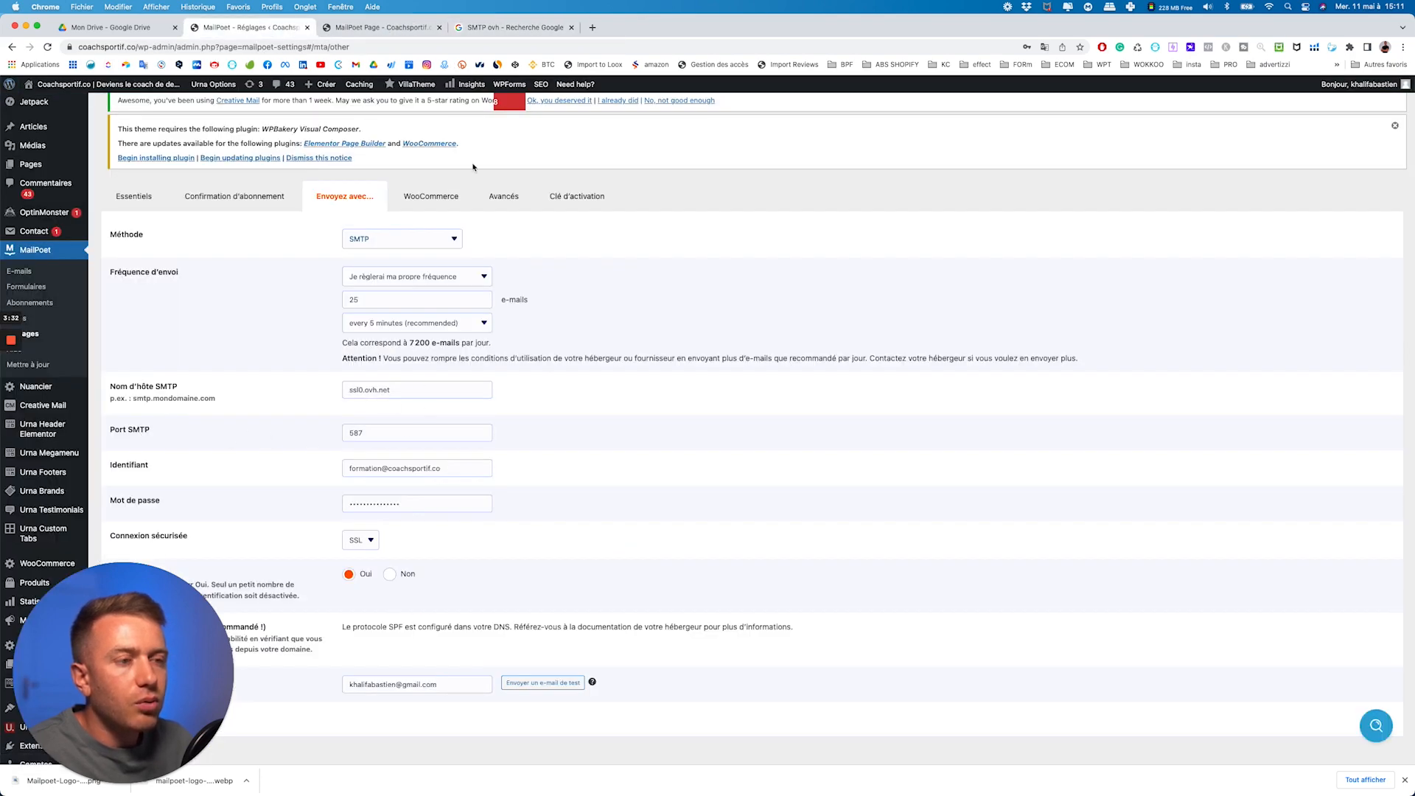
- Look up the OVH SMTP port in the same Google results and compare it with MailPoet's SMTP port
click(480, 30)
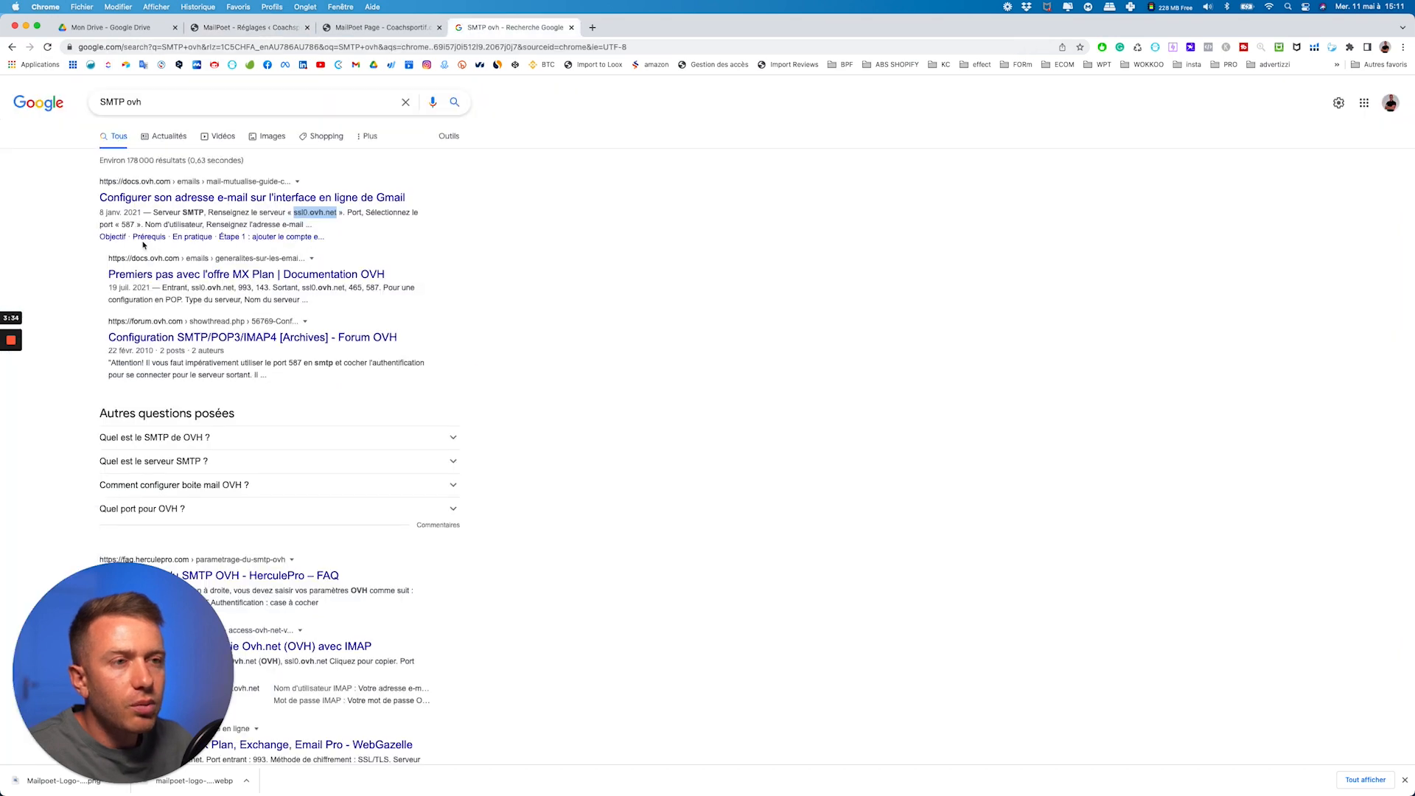
double_click(125, 224)
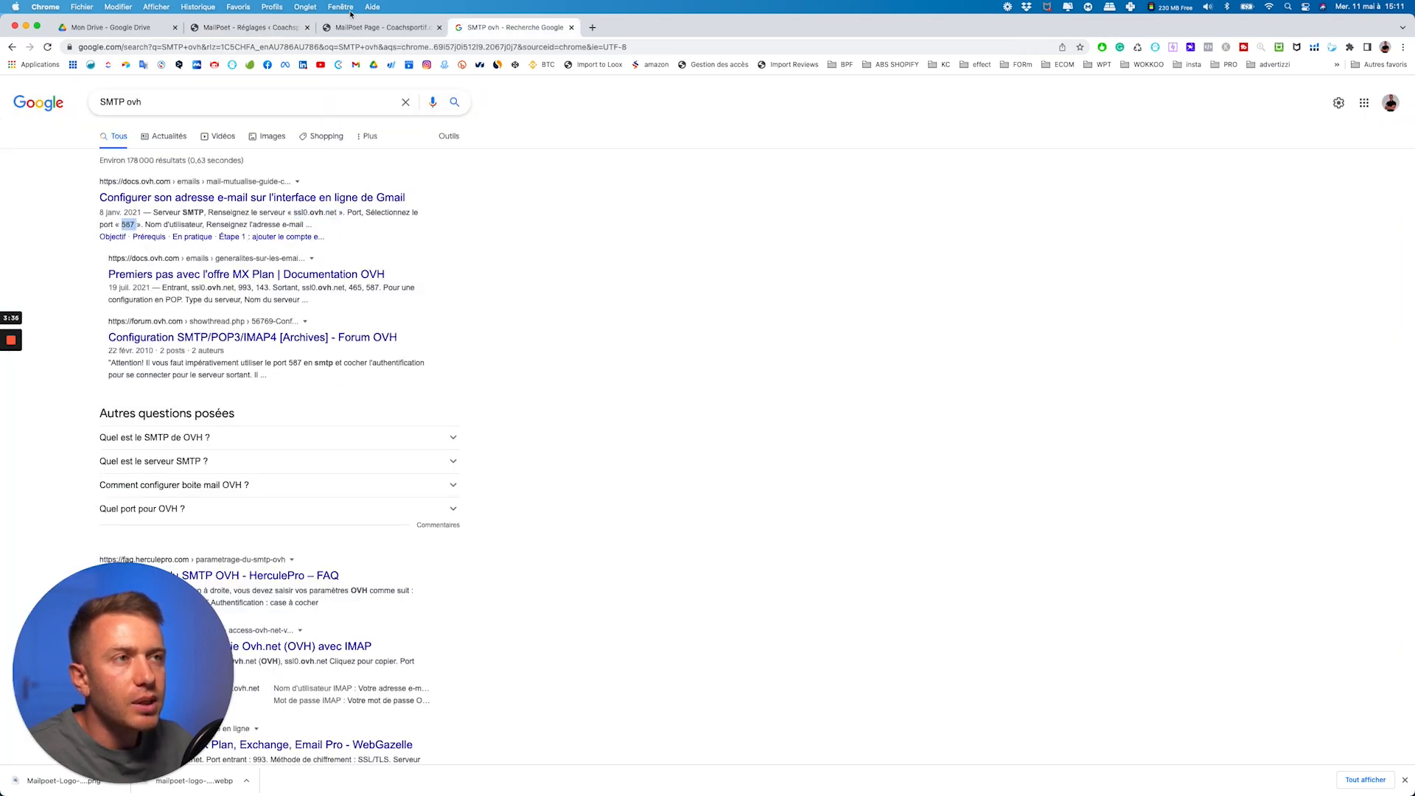
click(252, 31)
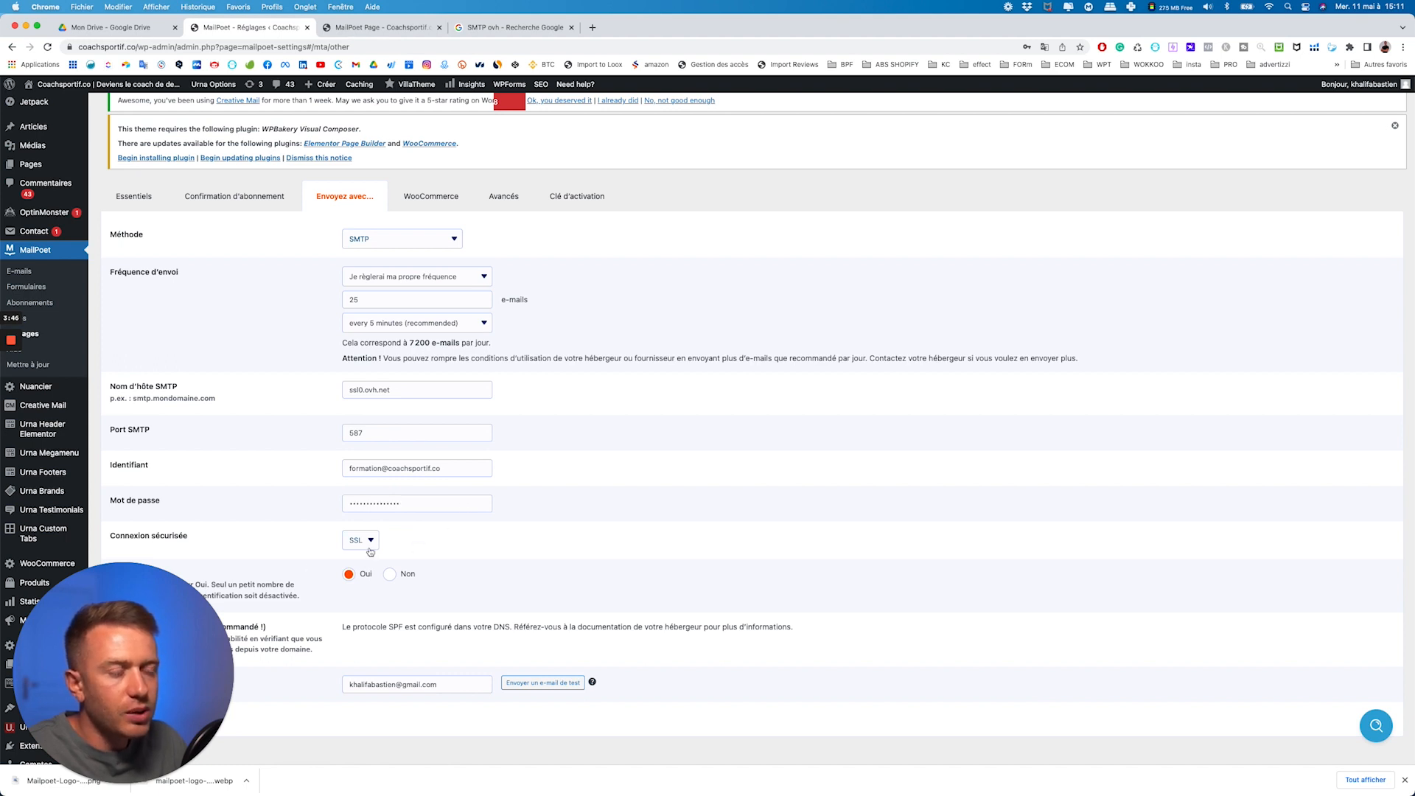
mouse_move(94, 786)
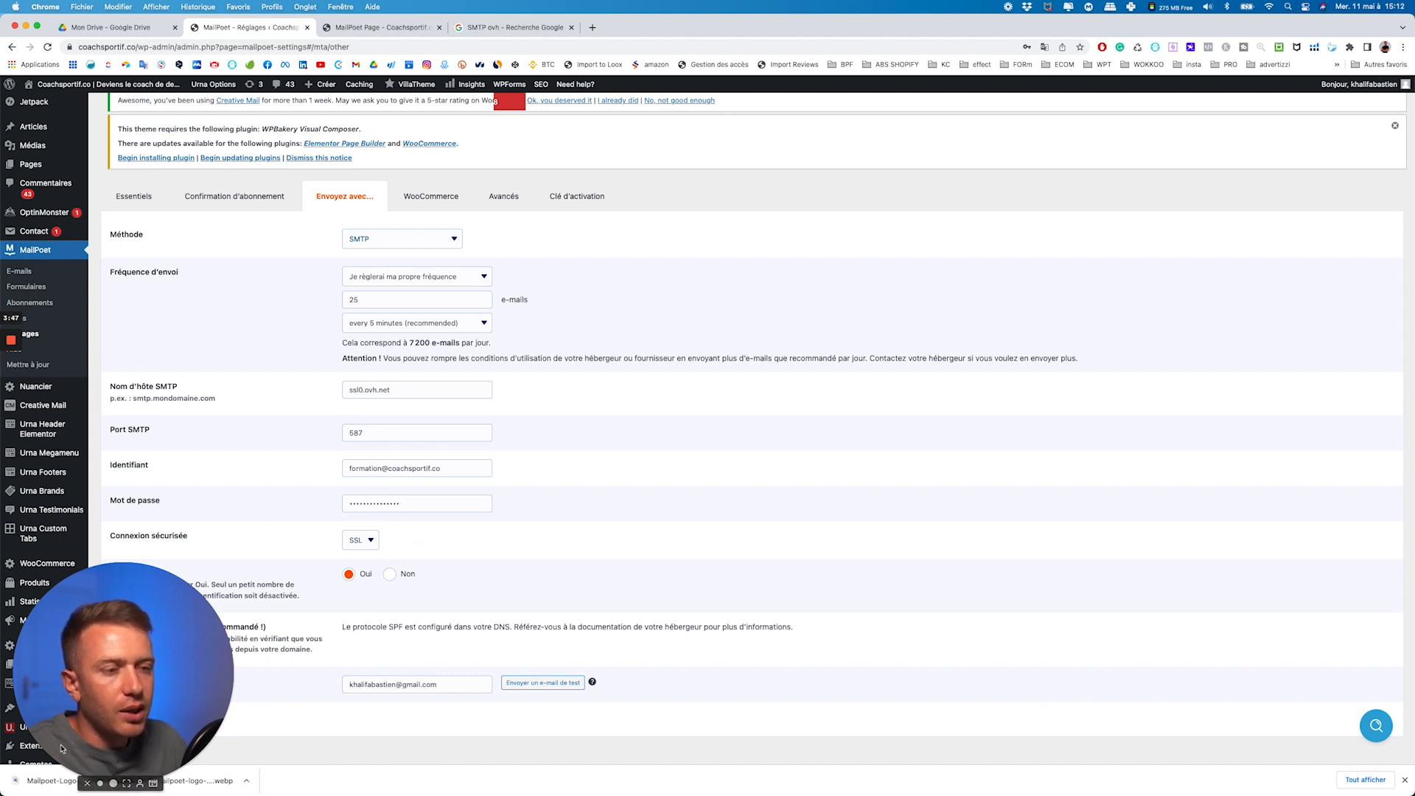
click(101, 784)
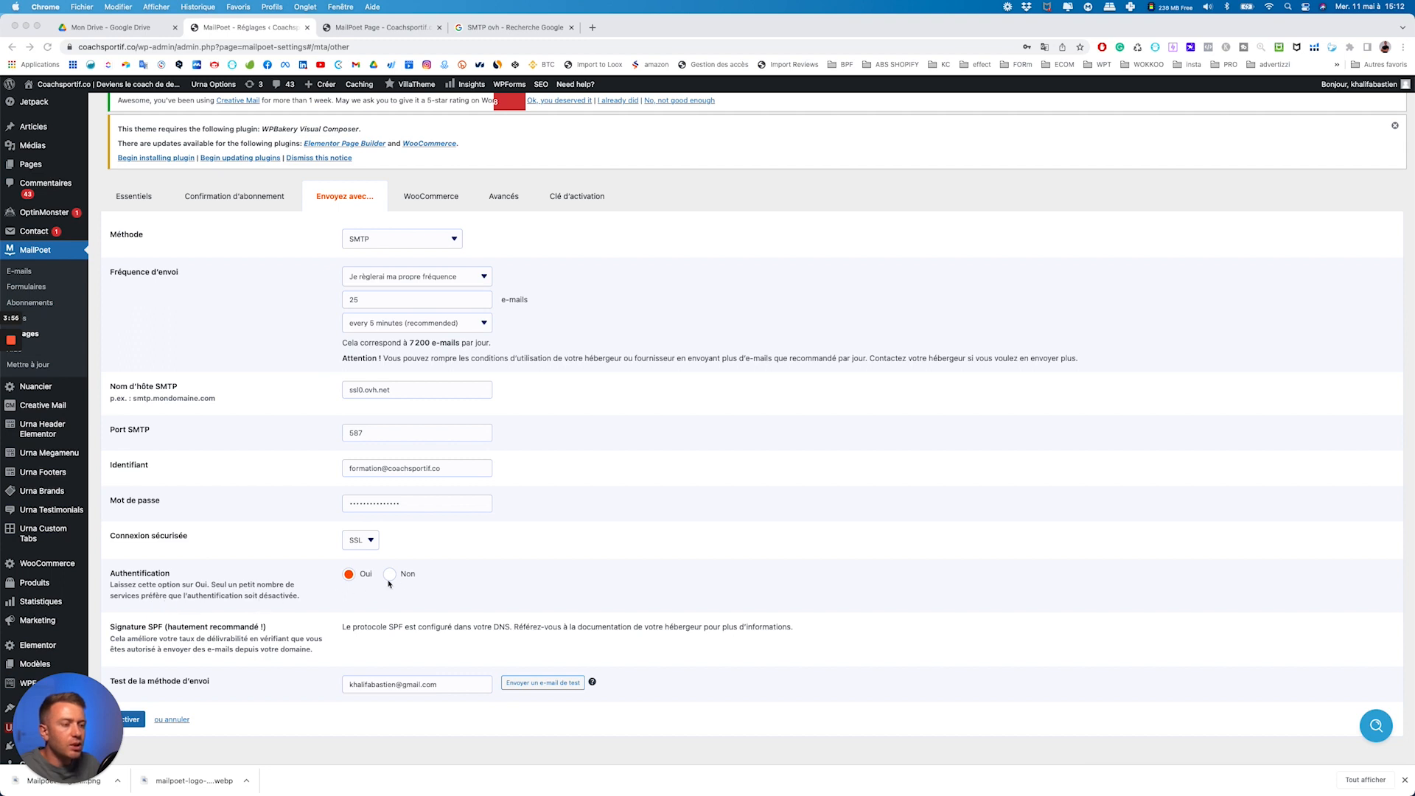
- Set the sending method to "Votre hébergeur/serveur web" with OVH as the host, and open MailPoet's WooCommerce settings
click(385, 240)
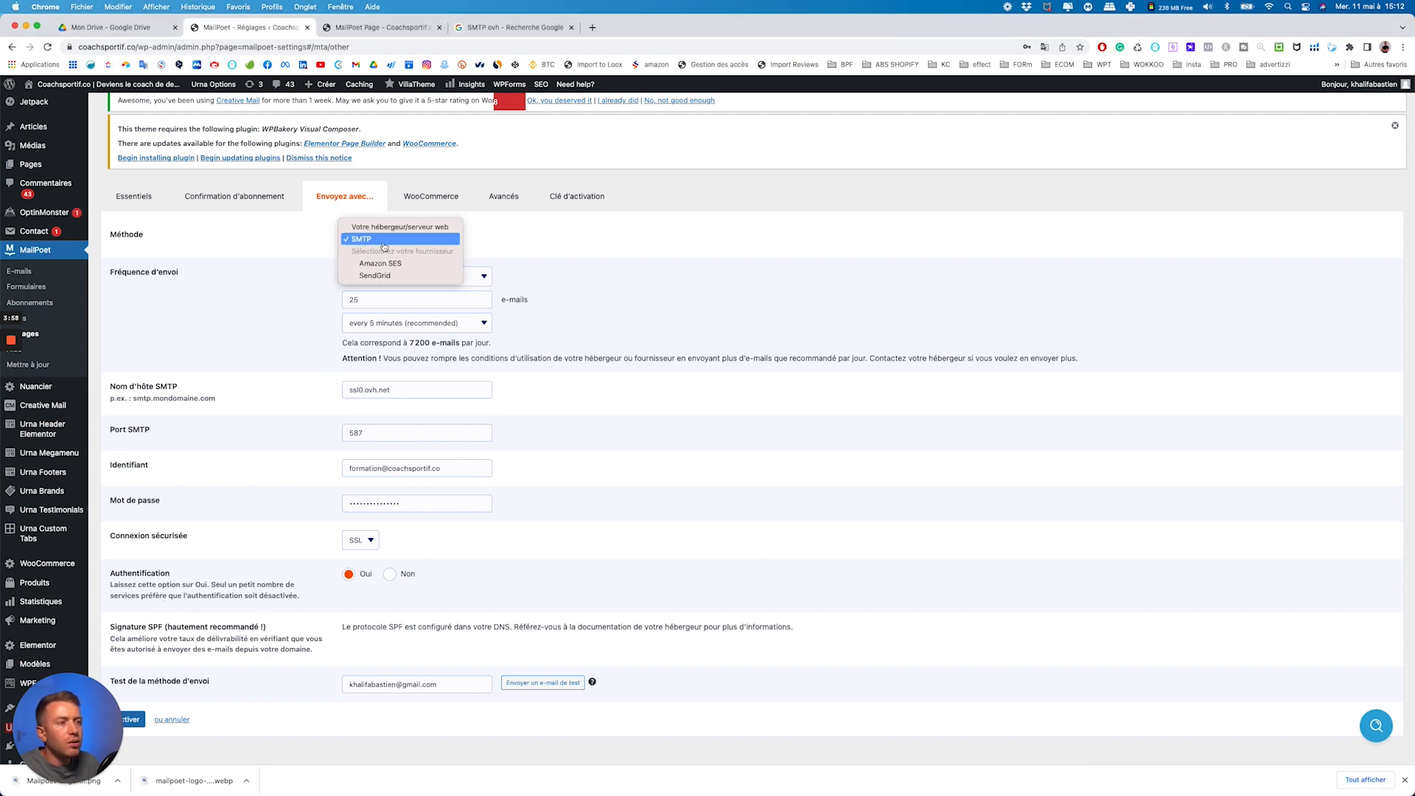
click(400, 228)
click(366, 278)
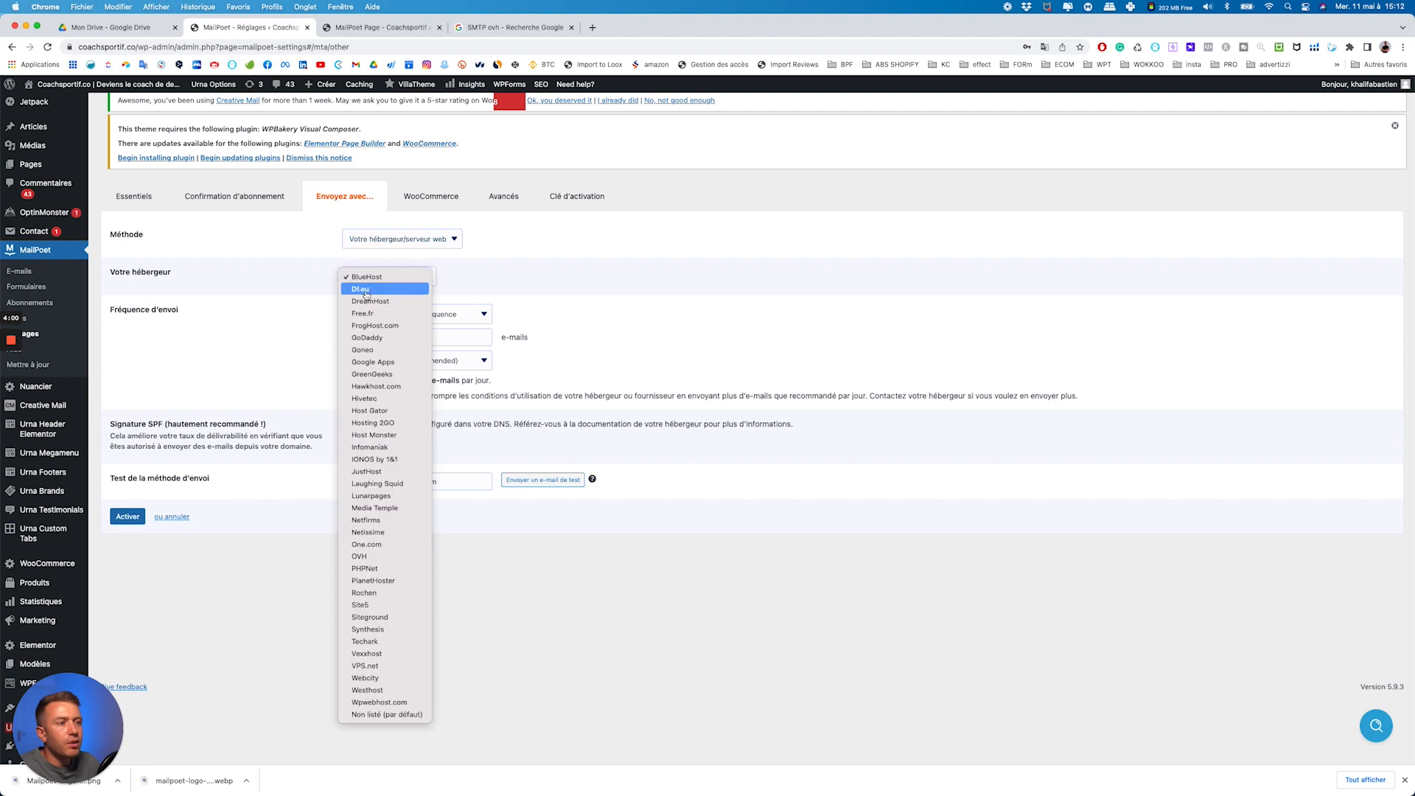
click(374, 558)
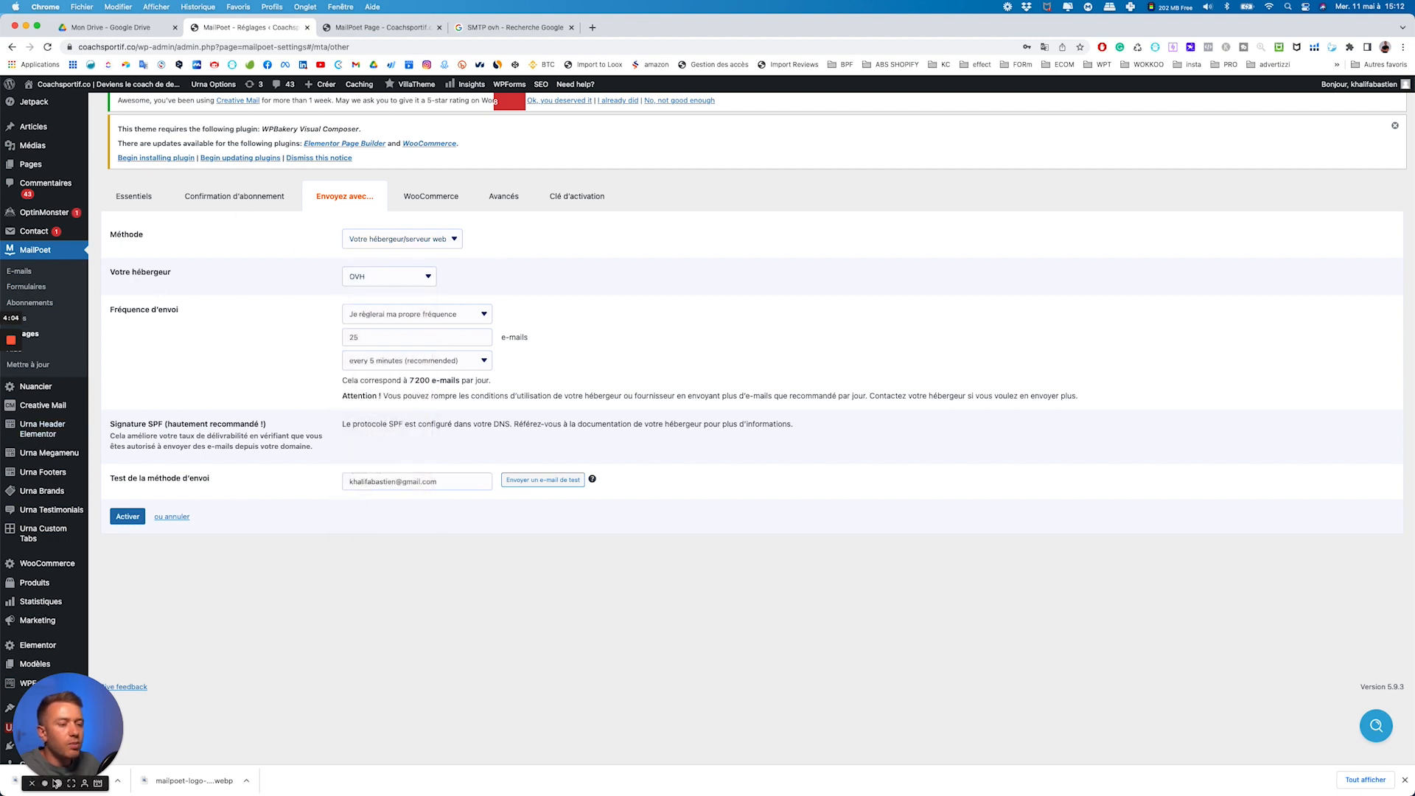
click(61, 784)
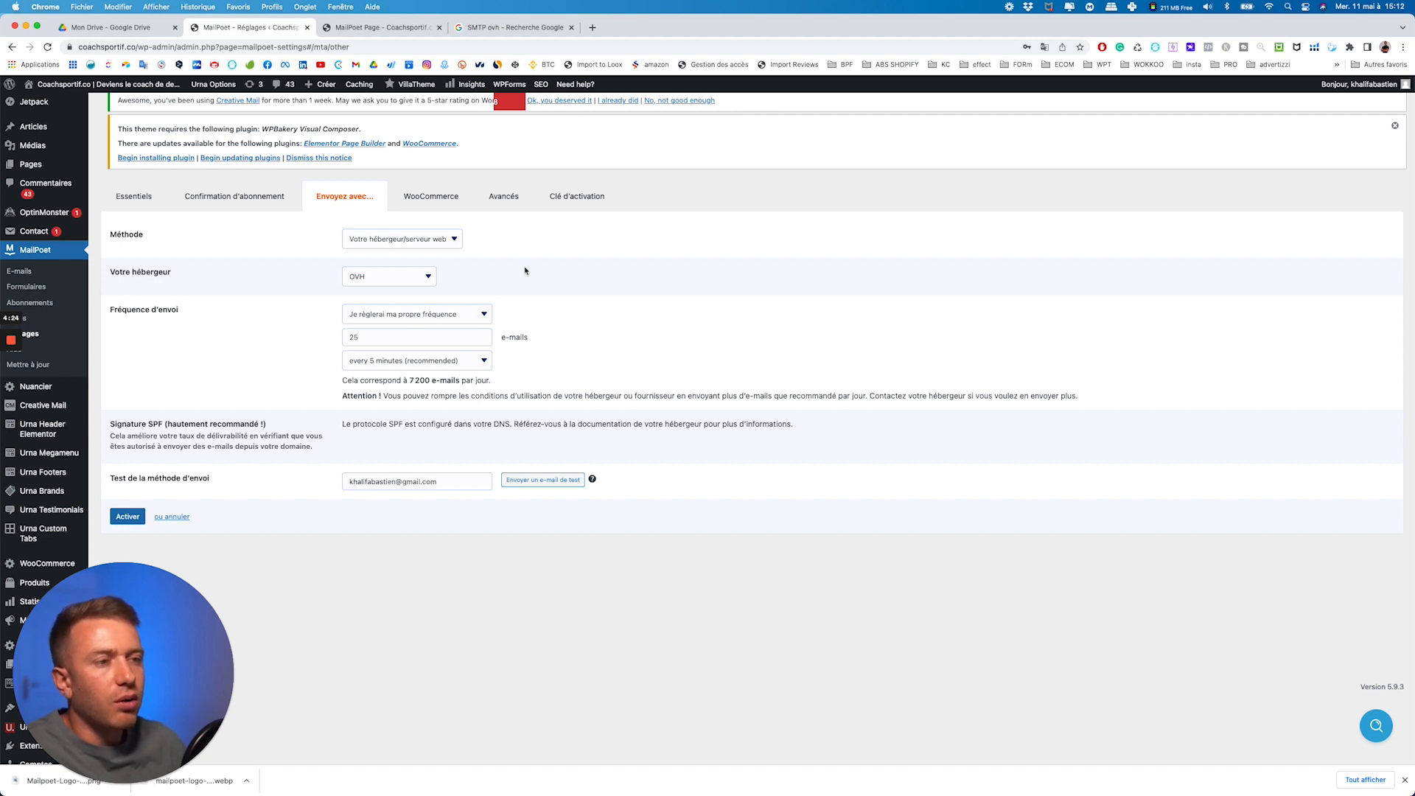
click(417, 199)
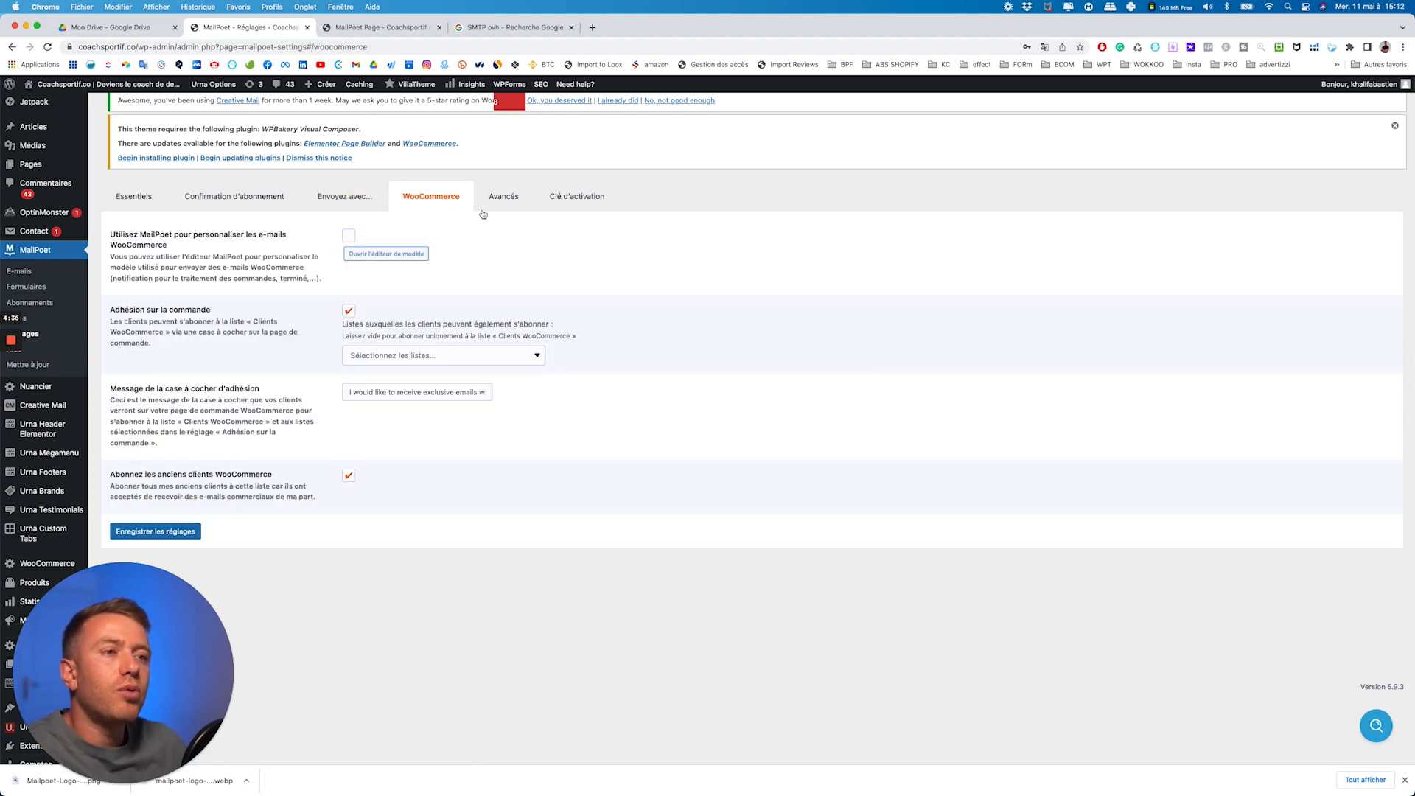
- Try the option that uses MailPoet to customize WooCommerce e-mails and read its description
click(349, 237)
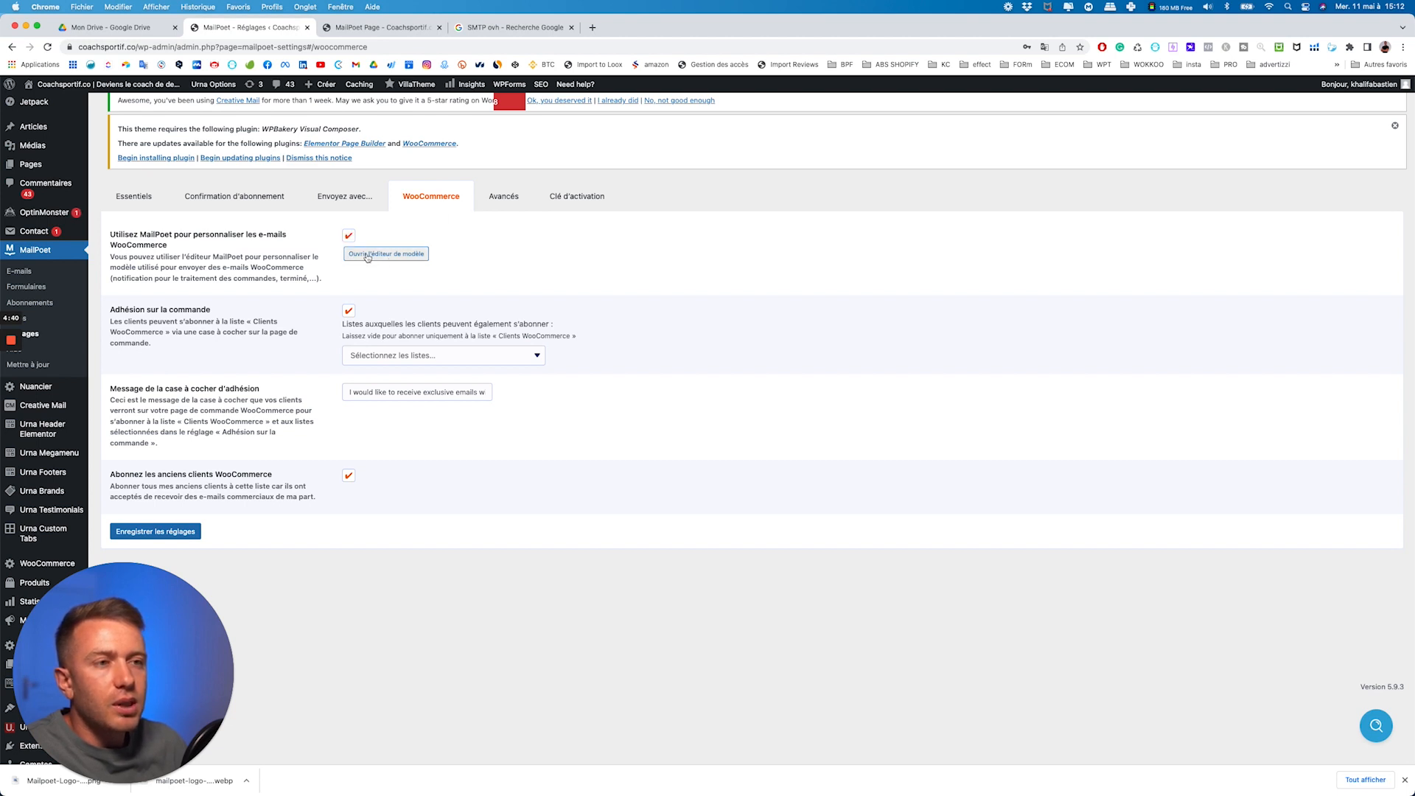
drag(113, 278, 314, 279)
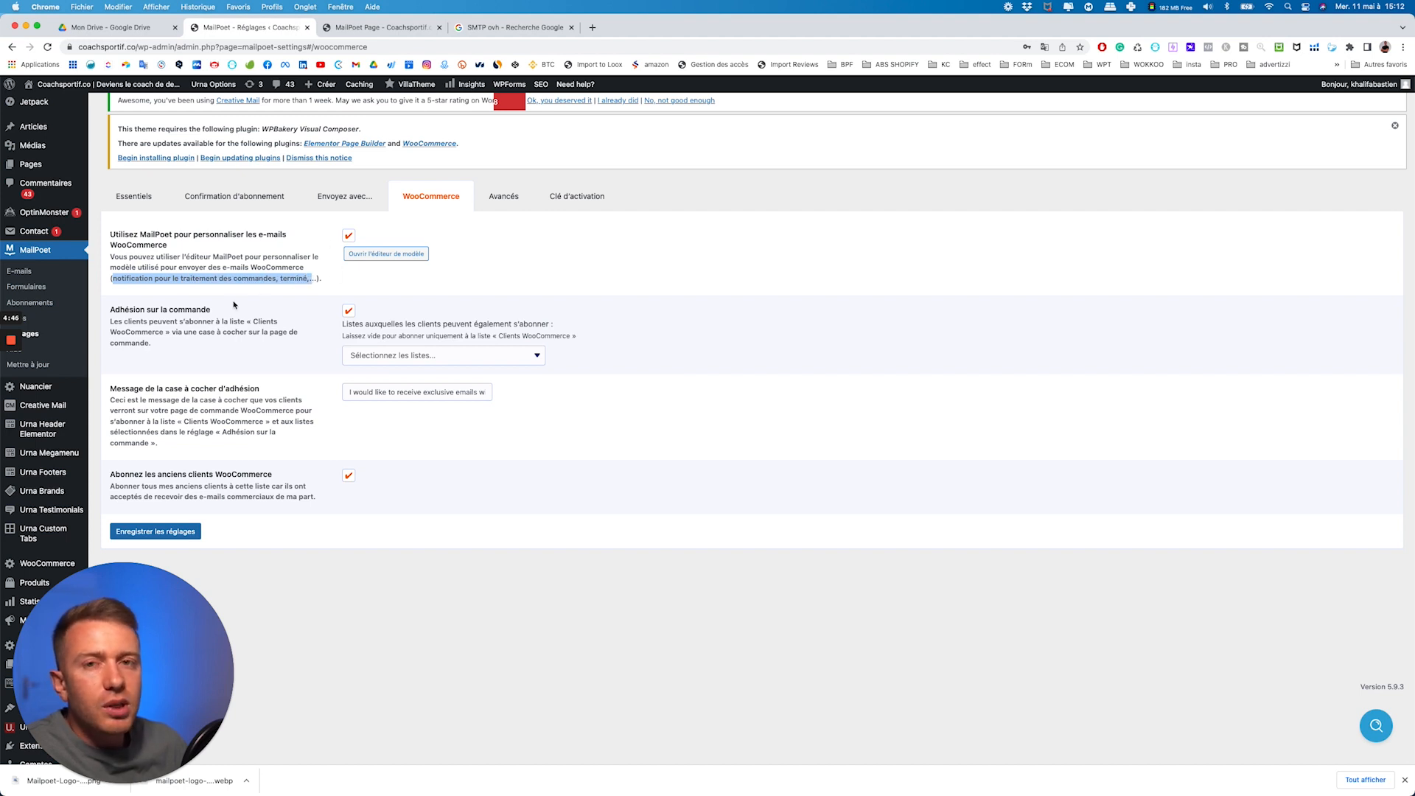
click(349, 236)
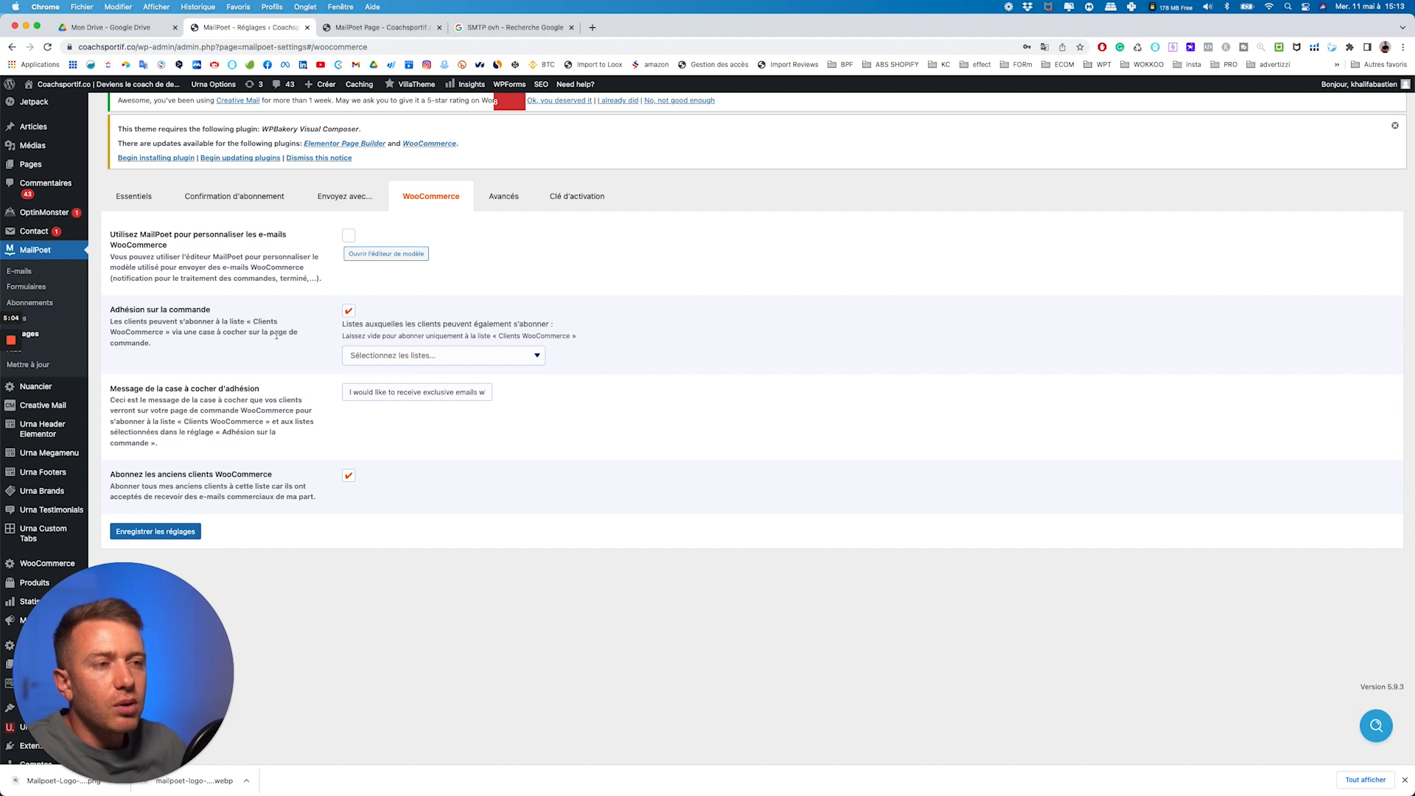
- Add "Newsletter mailing list" to the lists customers can also subscribe to at checkout
scroll(317, 332, down, 2)
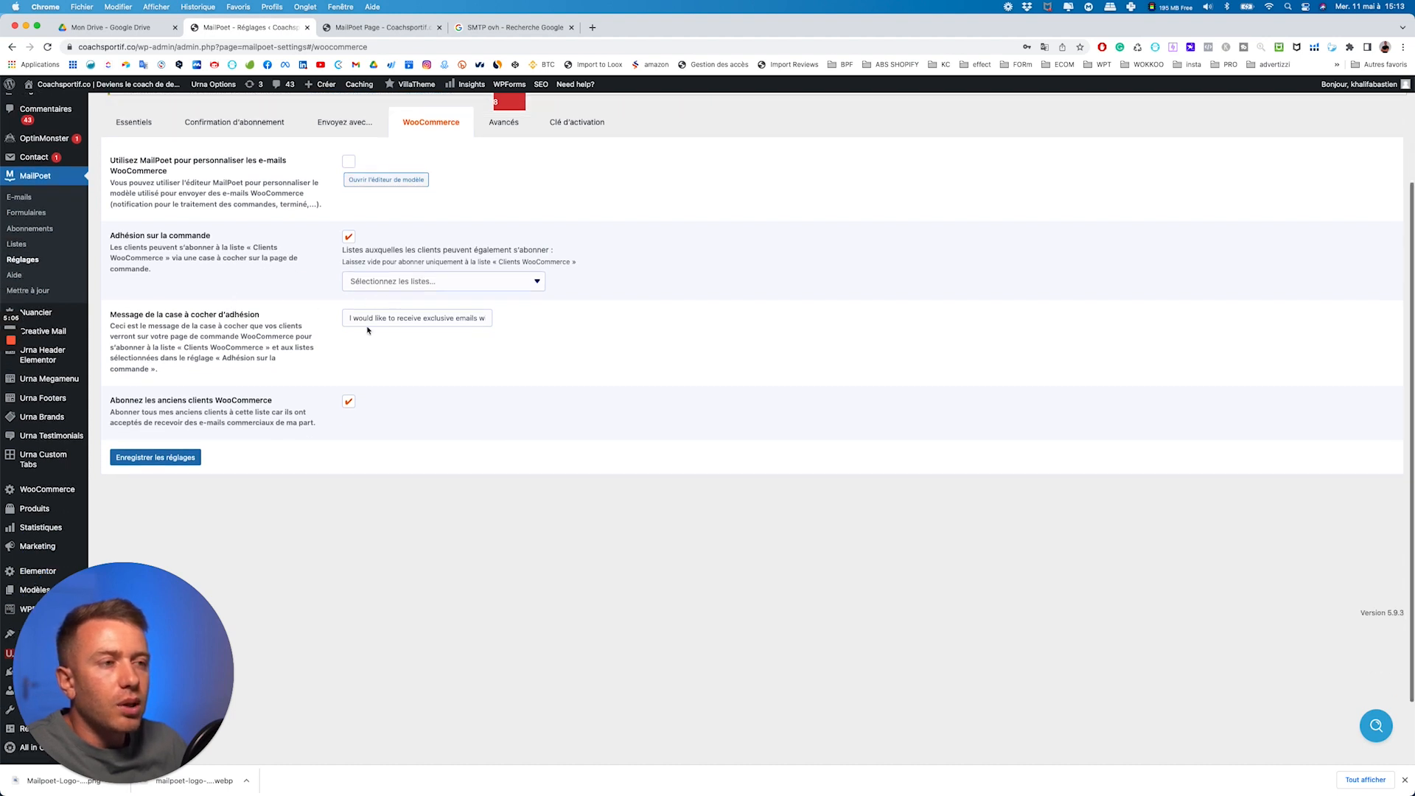
click(384, 280)
click(375, 299)
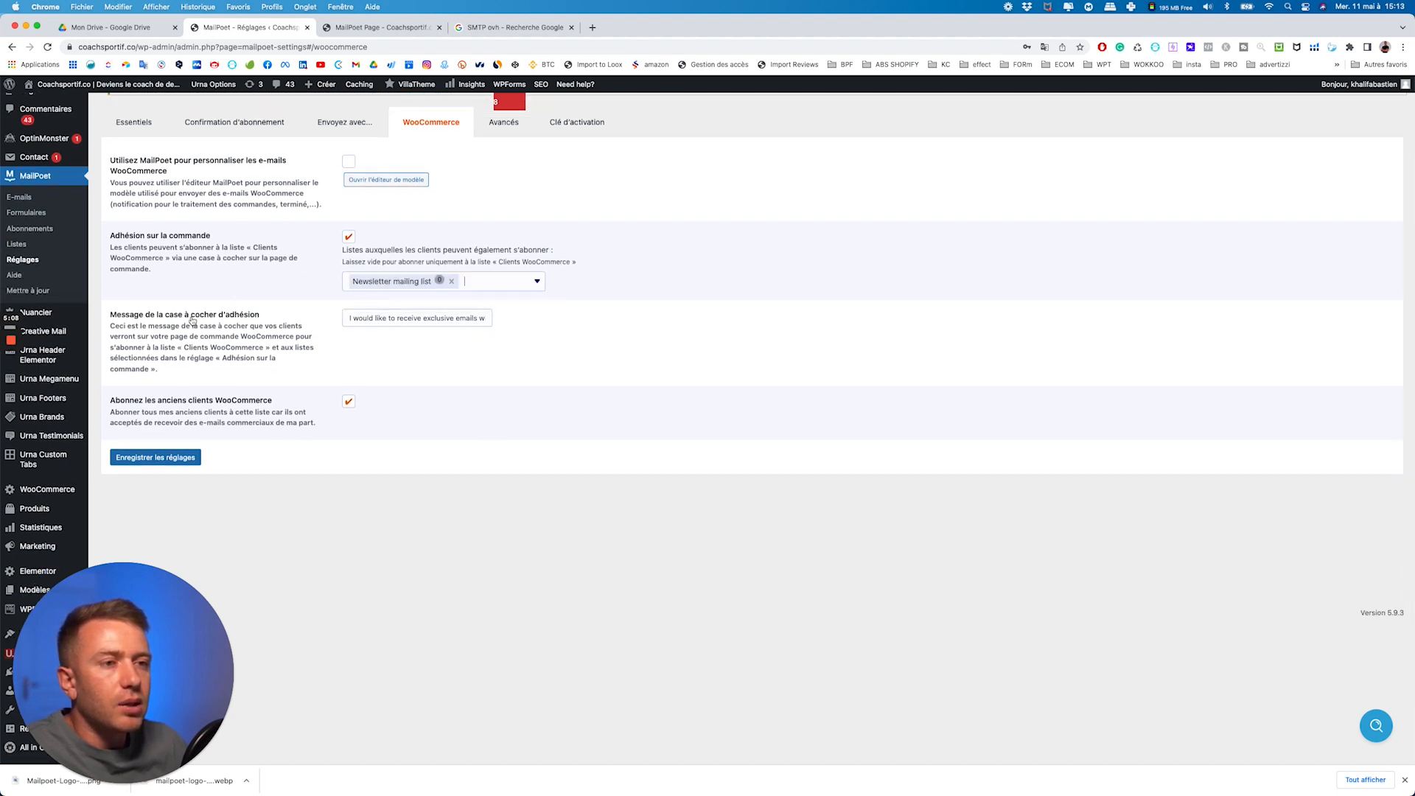
- Set the opt-in checkbox message to "Abonnez vous pour recevoir les dernières promotions" and save the WooCommerce settings
scroll(434, 318, right, 2)
drag(436, 319, 498, 322)
triple_click(440, 317)
drag(138, 315, 224, 316)
triple_click(380, 316)
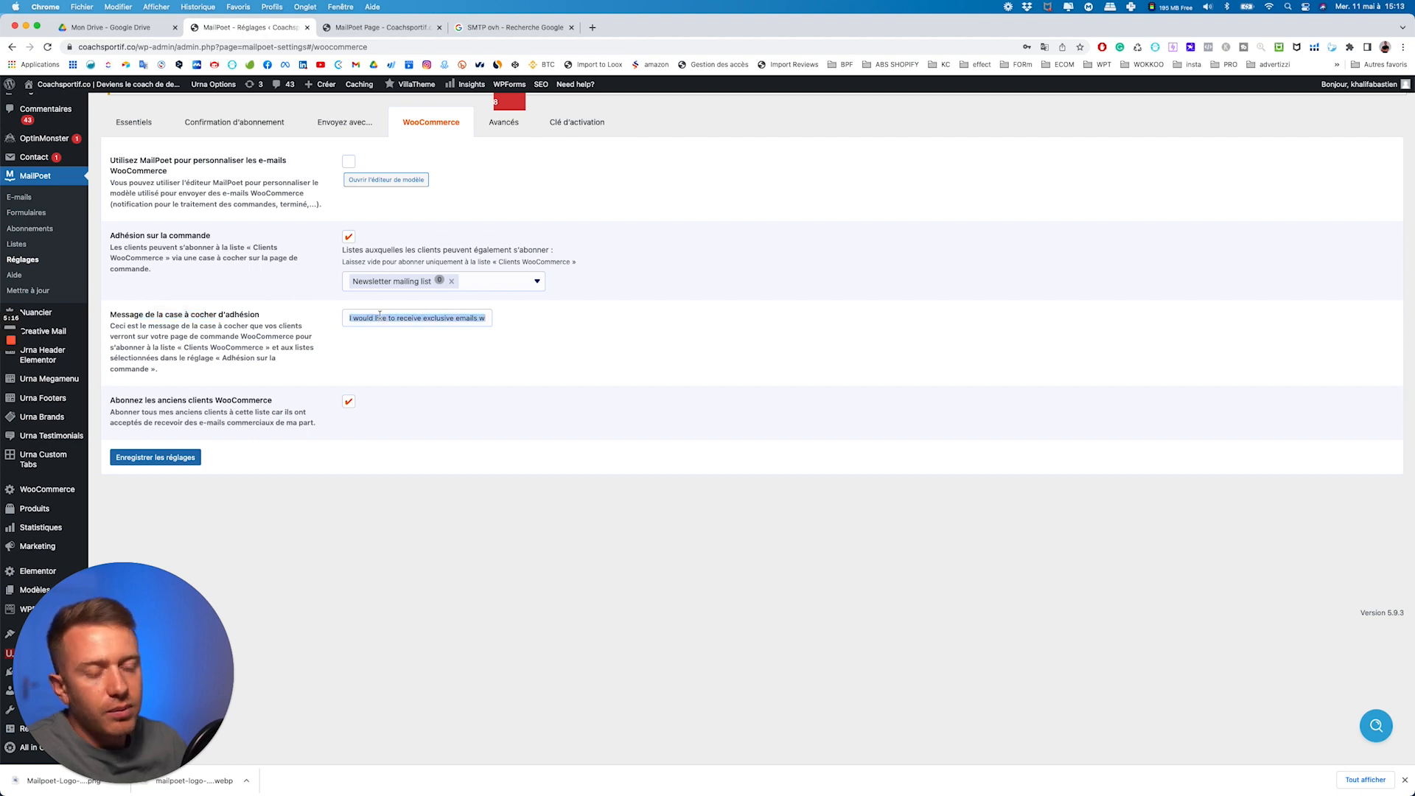
text(Abonne)
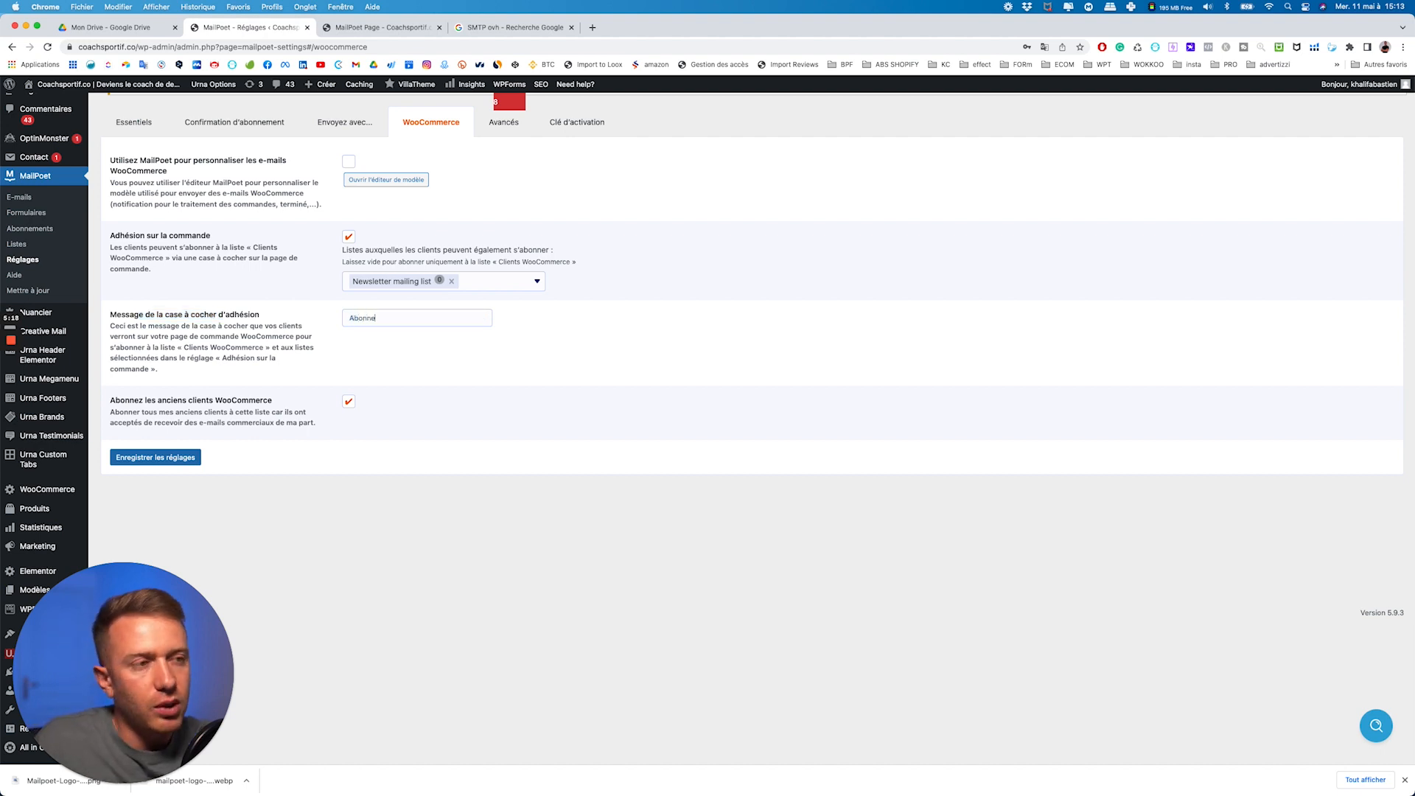
text(z vous pour)
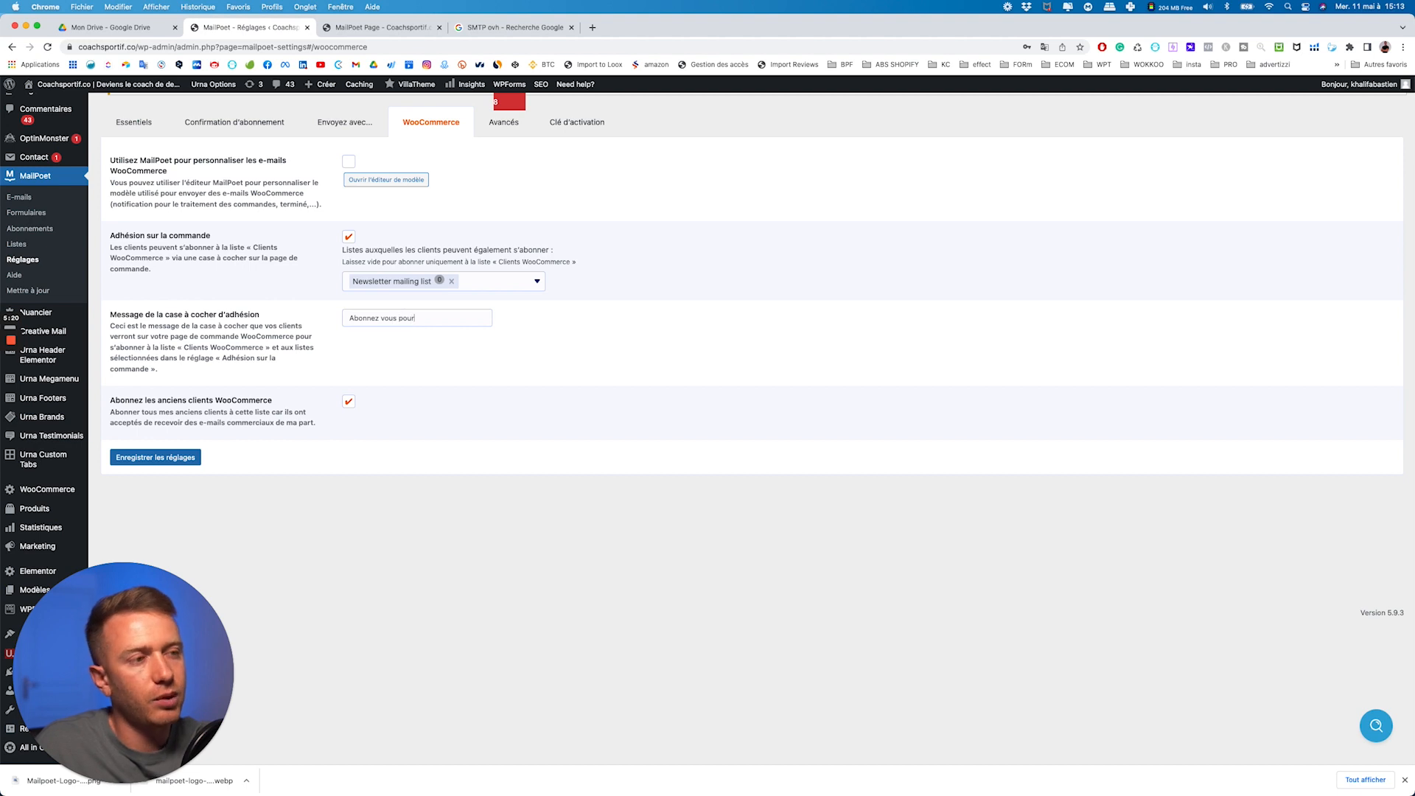
text( recevoir les der)
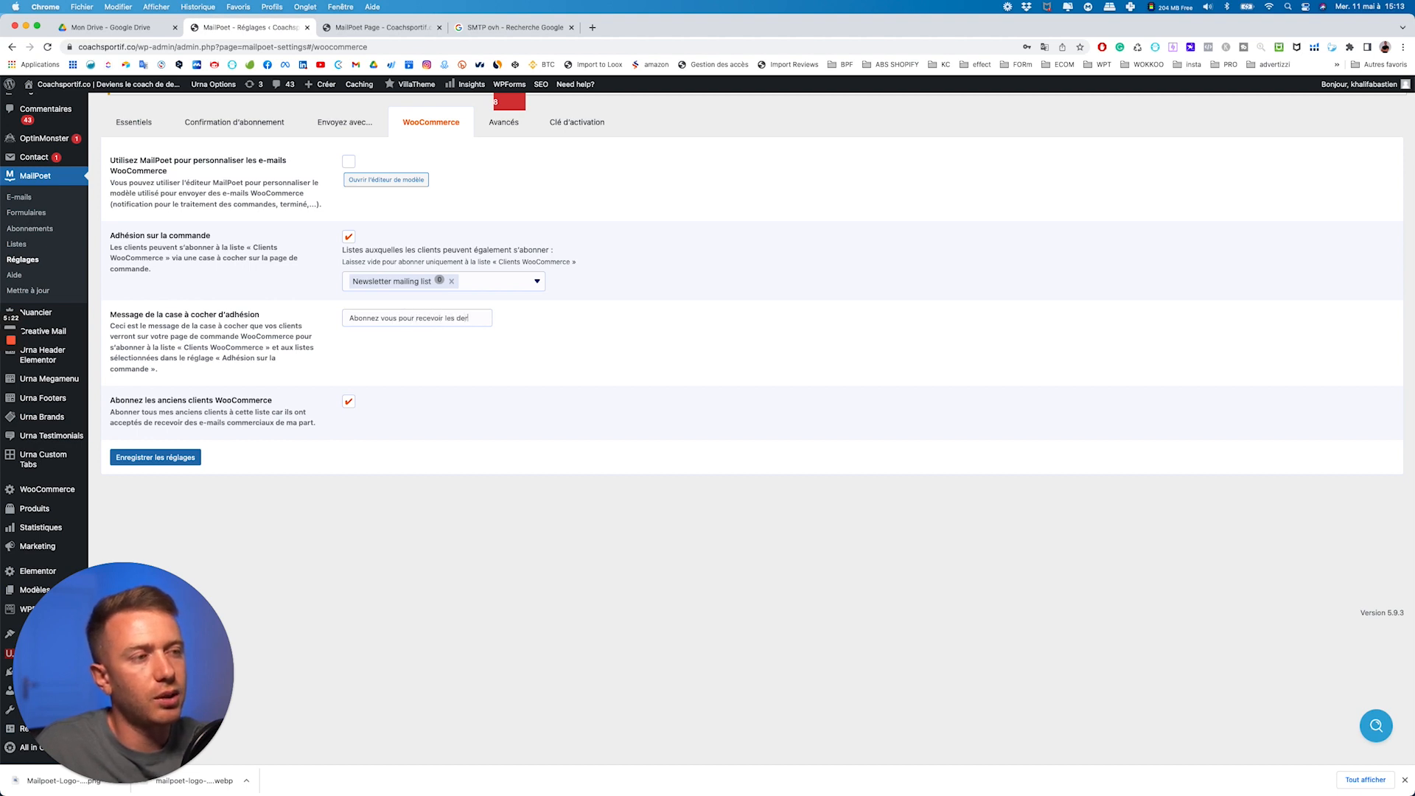
text(nières promotions)
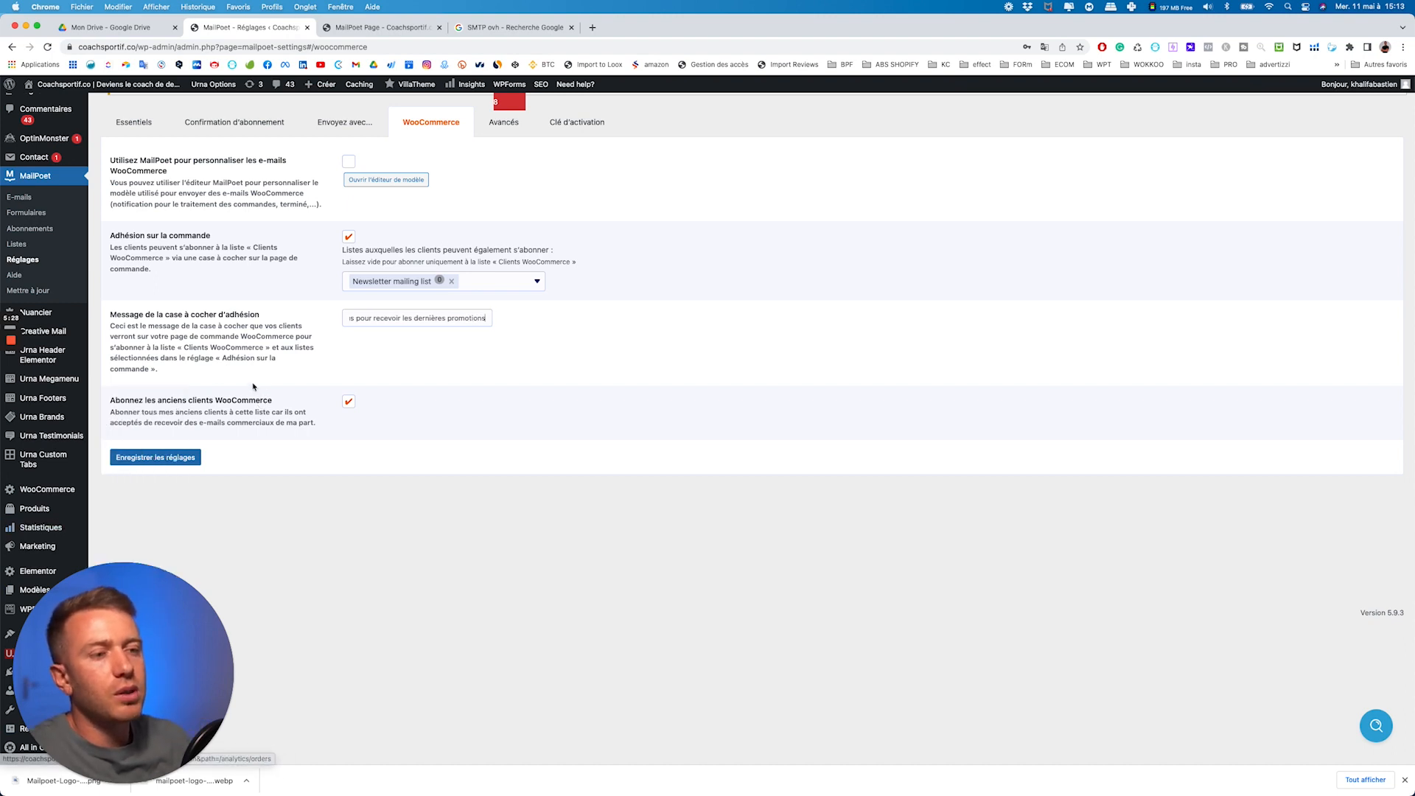
click(157, 457)
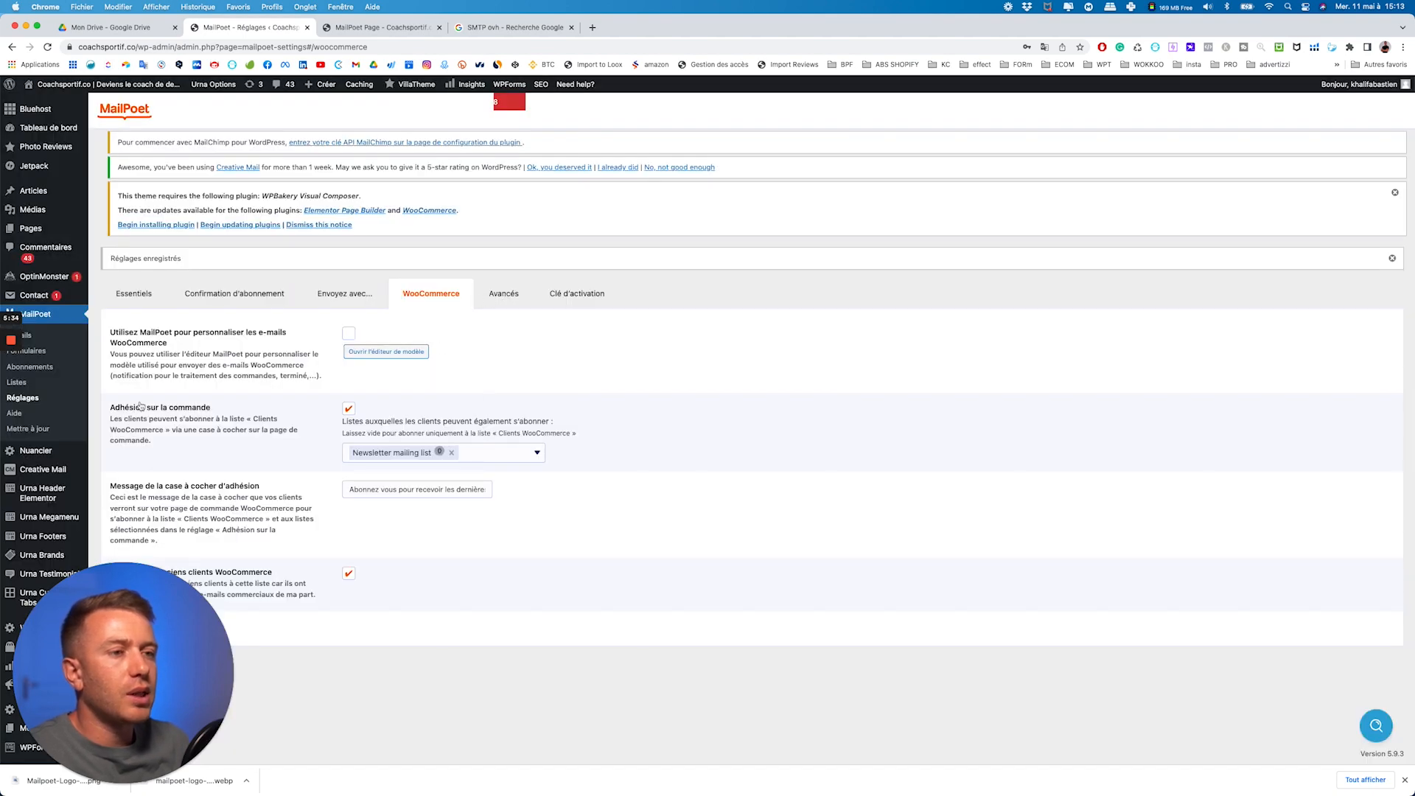
- Review MailPoet's advanced settings, from the bounce address and task scheduler to inactive subscribers, CAPTCHA protection and logging
click(495, 297)
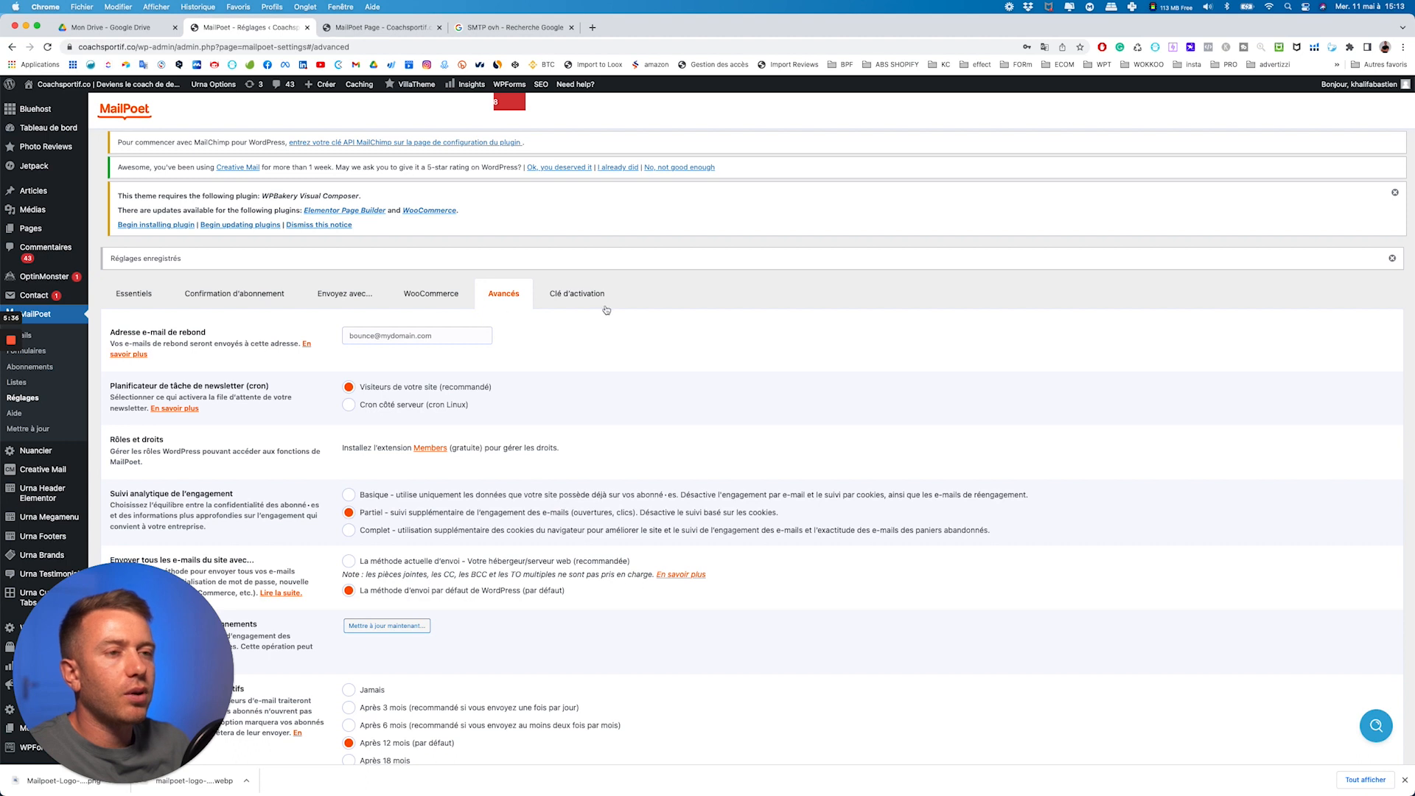
scroll(607, 307, down, 2)
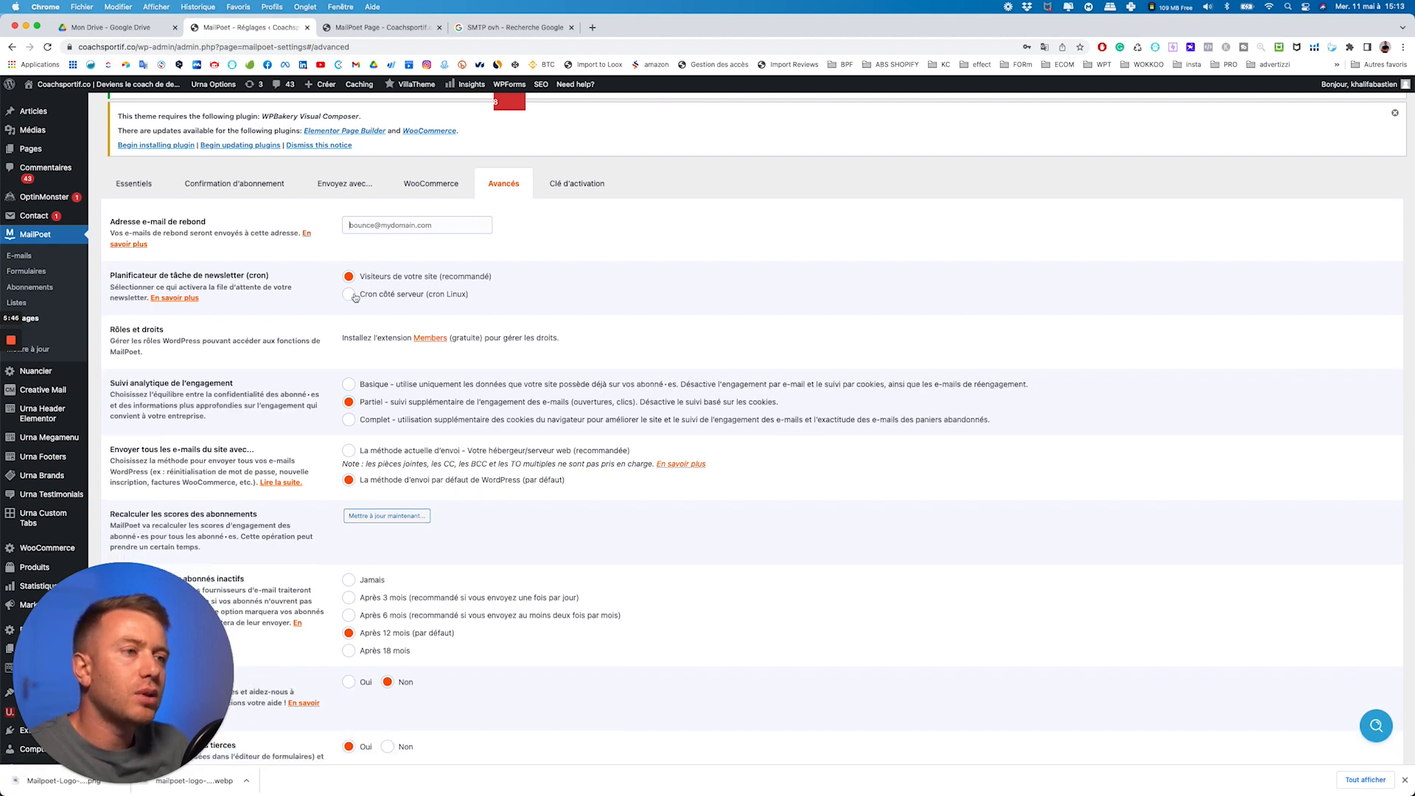
scroll(221, 317, down, 1)
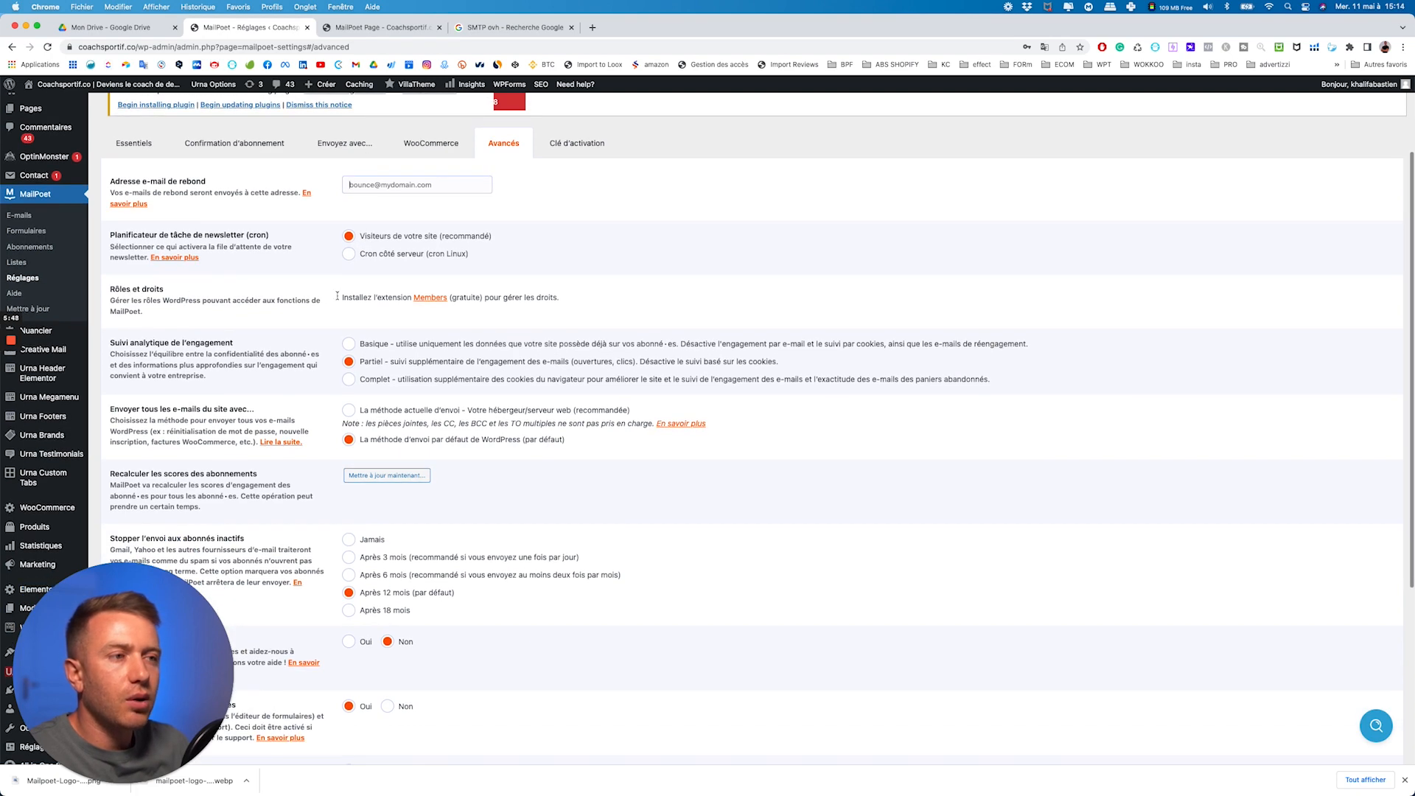
scroll(204, 286, down, 2)
scroll(145, 279, down, 4)
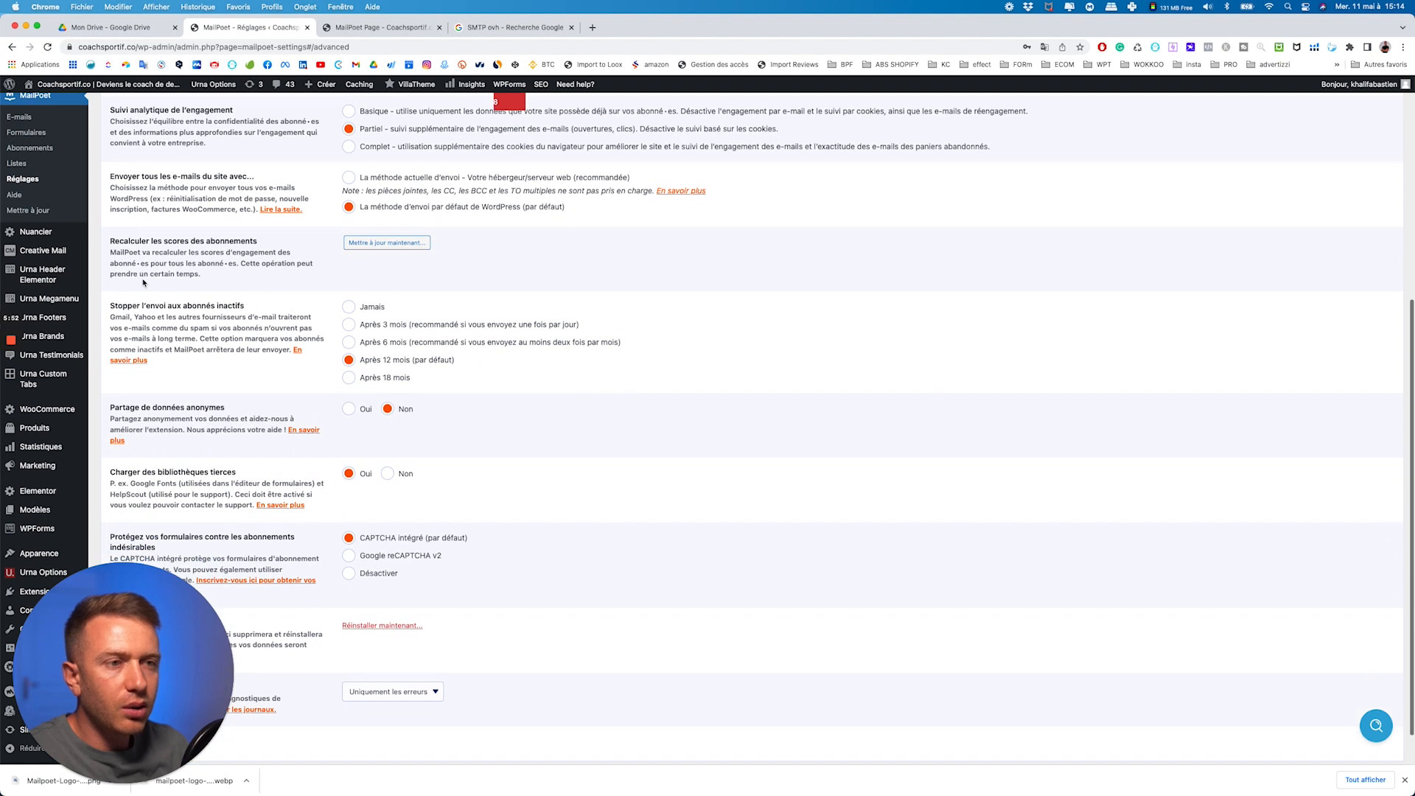
scroll(143, 282, down, 1)
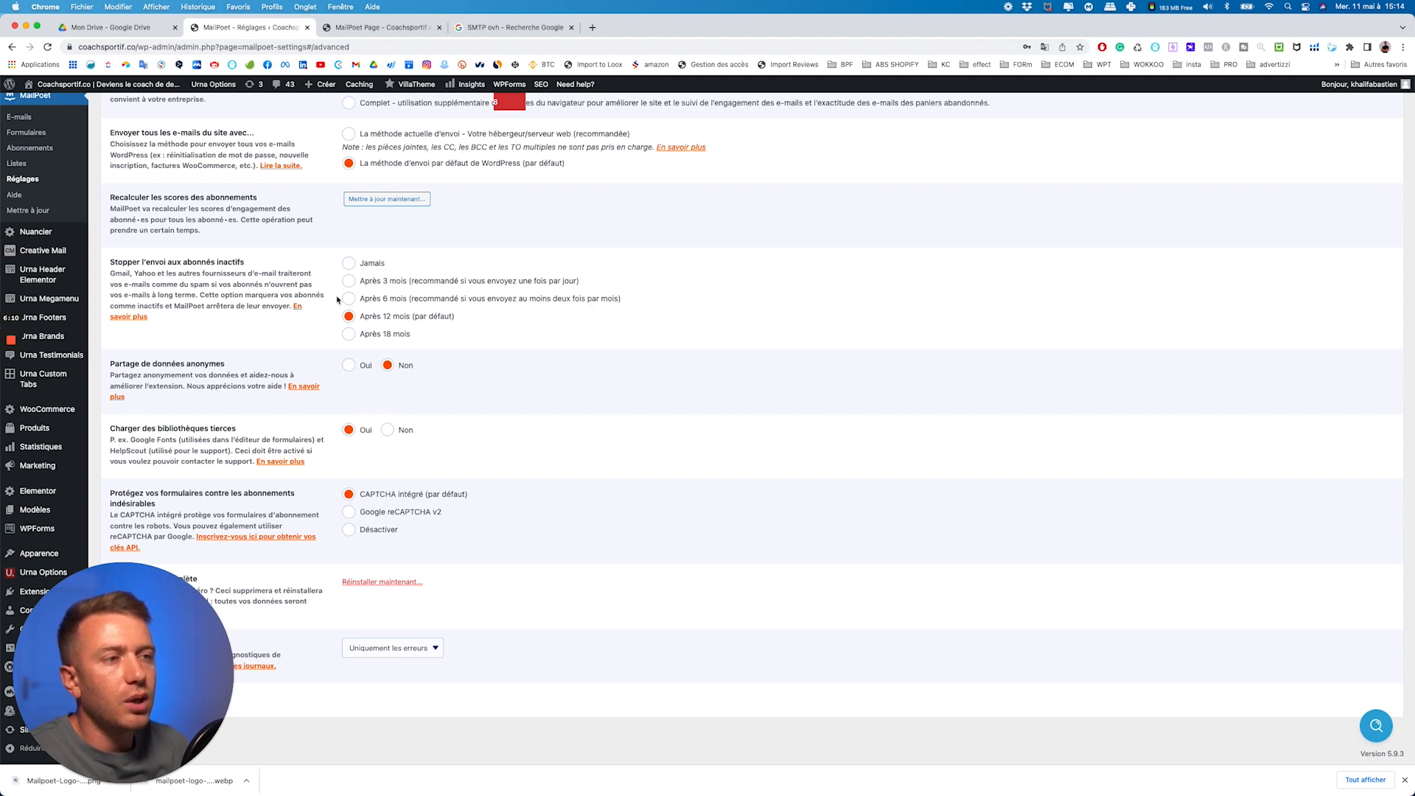
scroll(282, 309, down, 1)
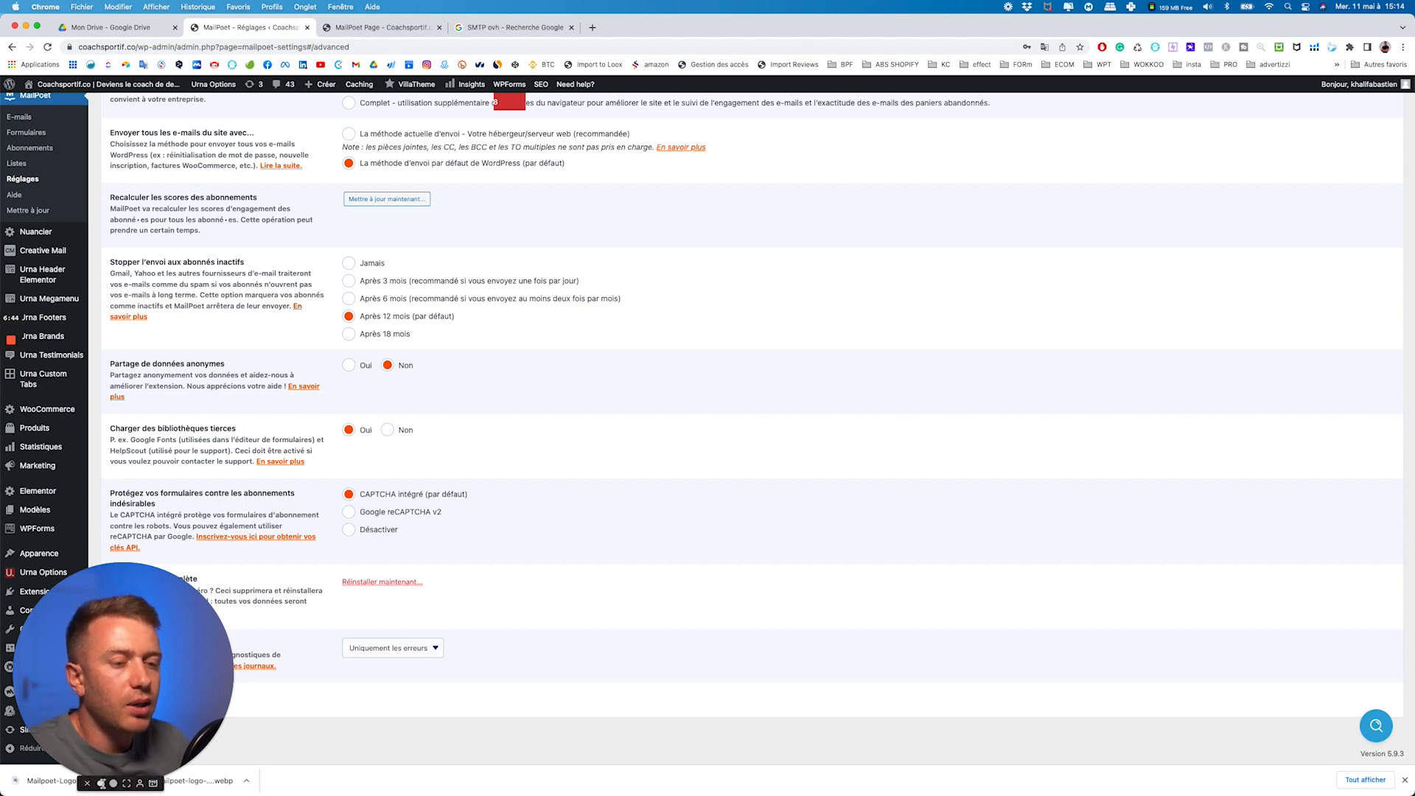
click(118, 748)
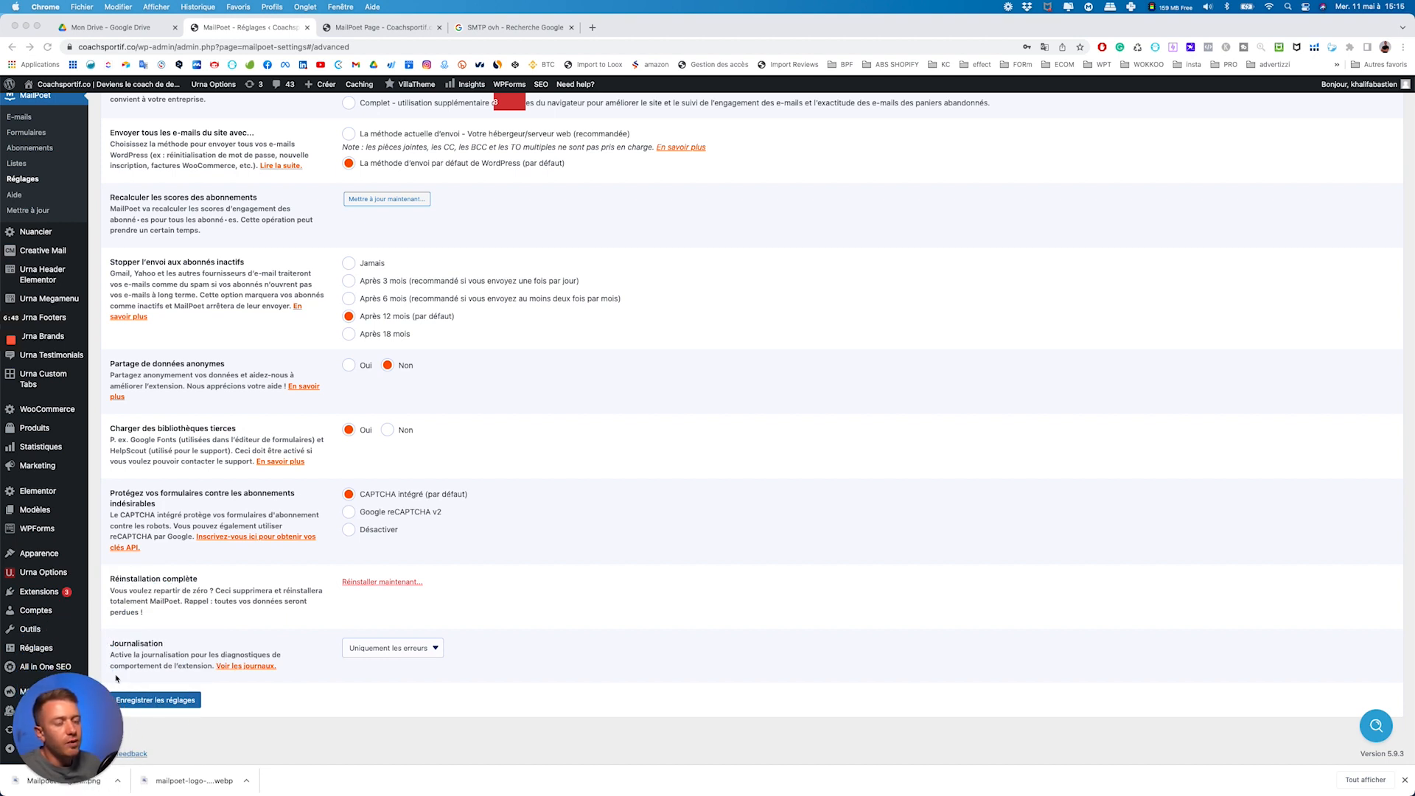
- Save MailPoet's advanced settings
click(164, 703)
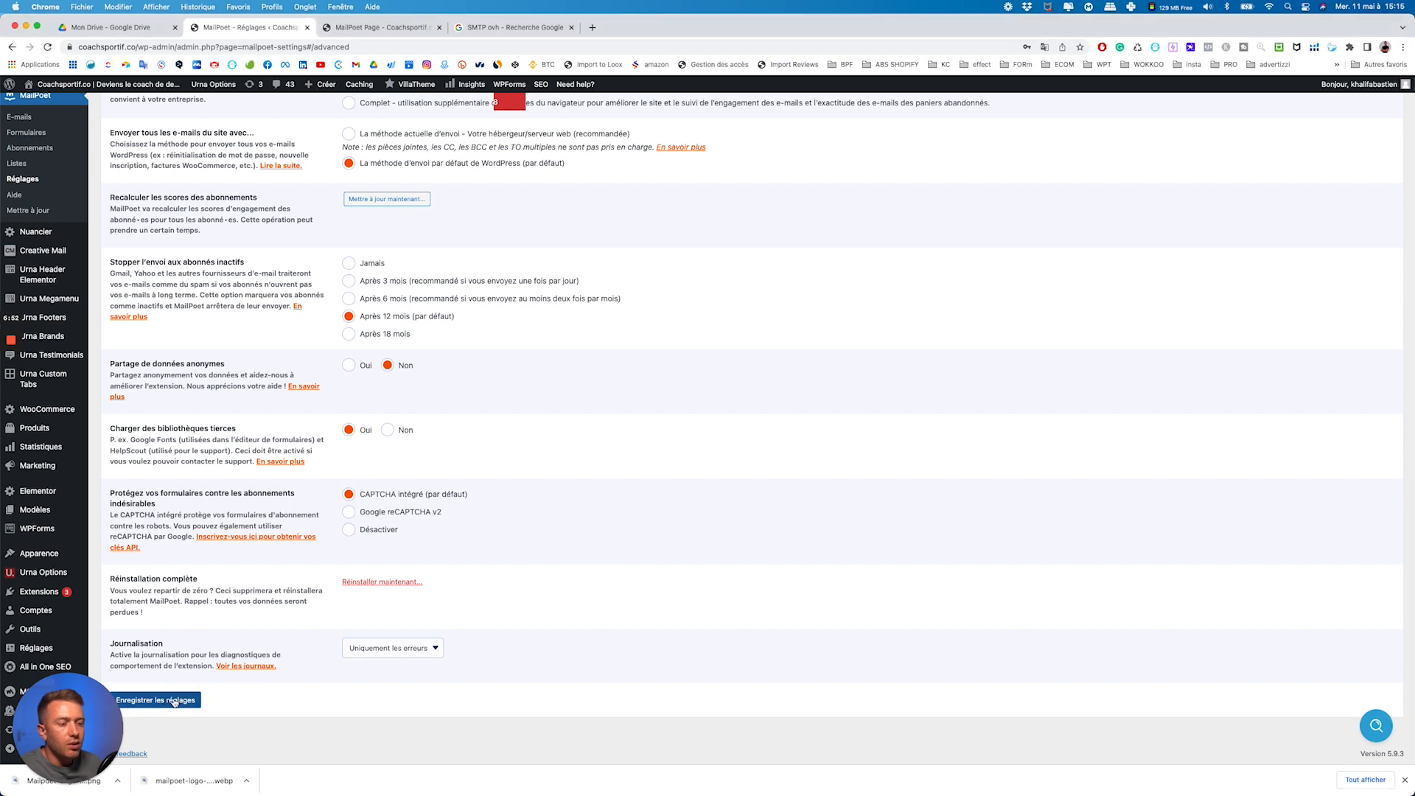
click(174, 700)
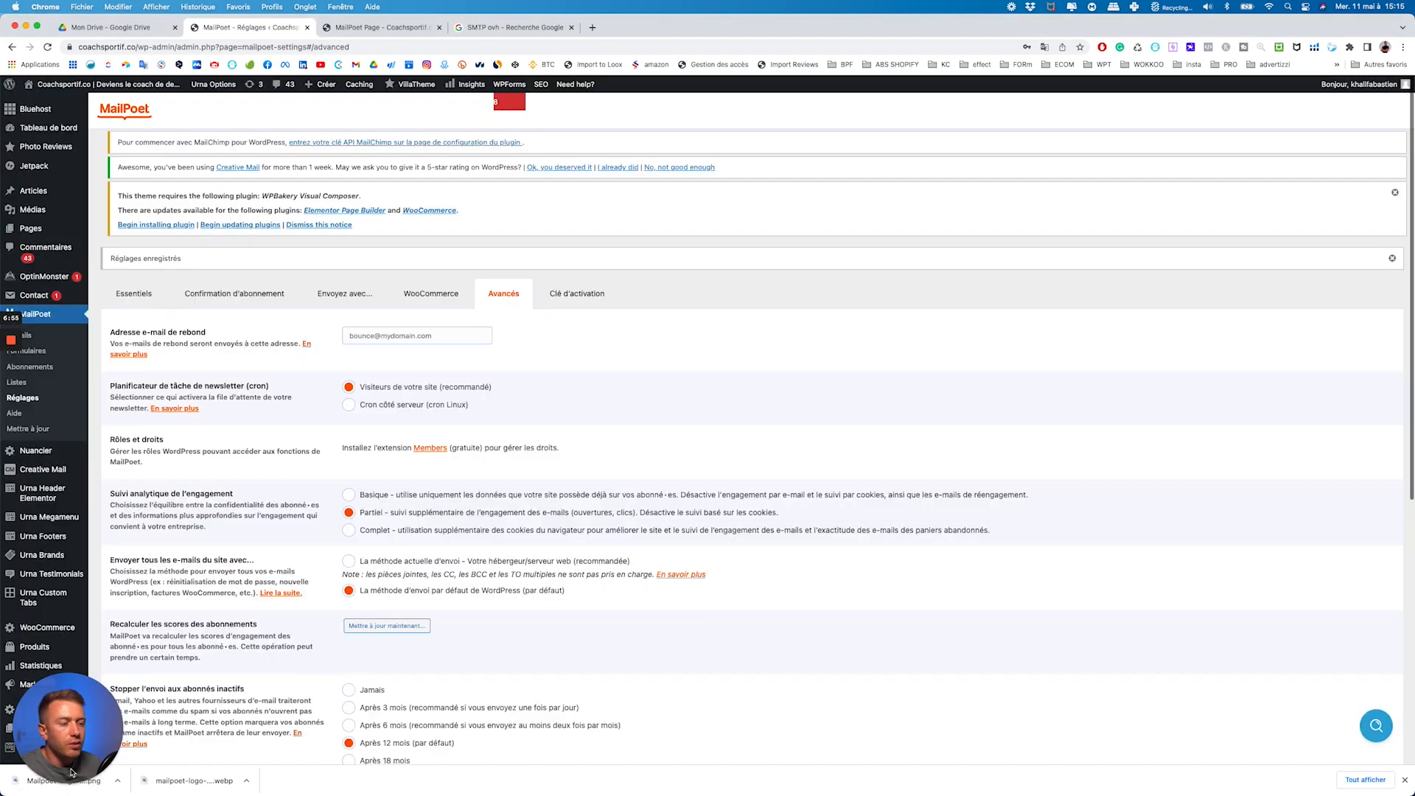
mouse_move(58, 784)
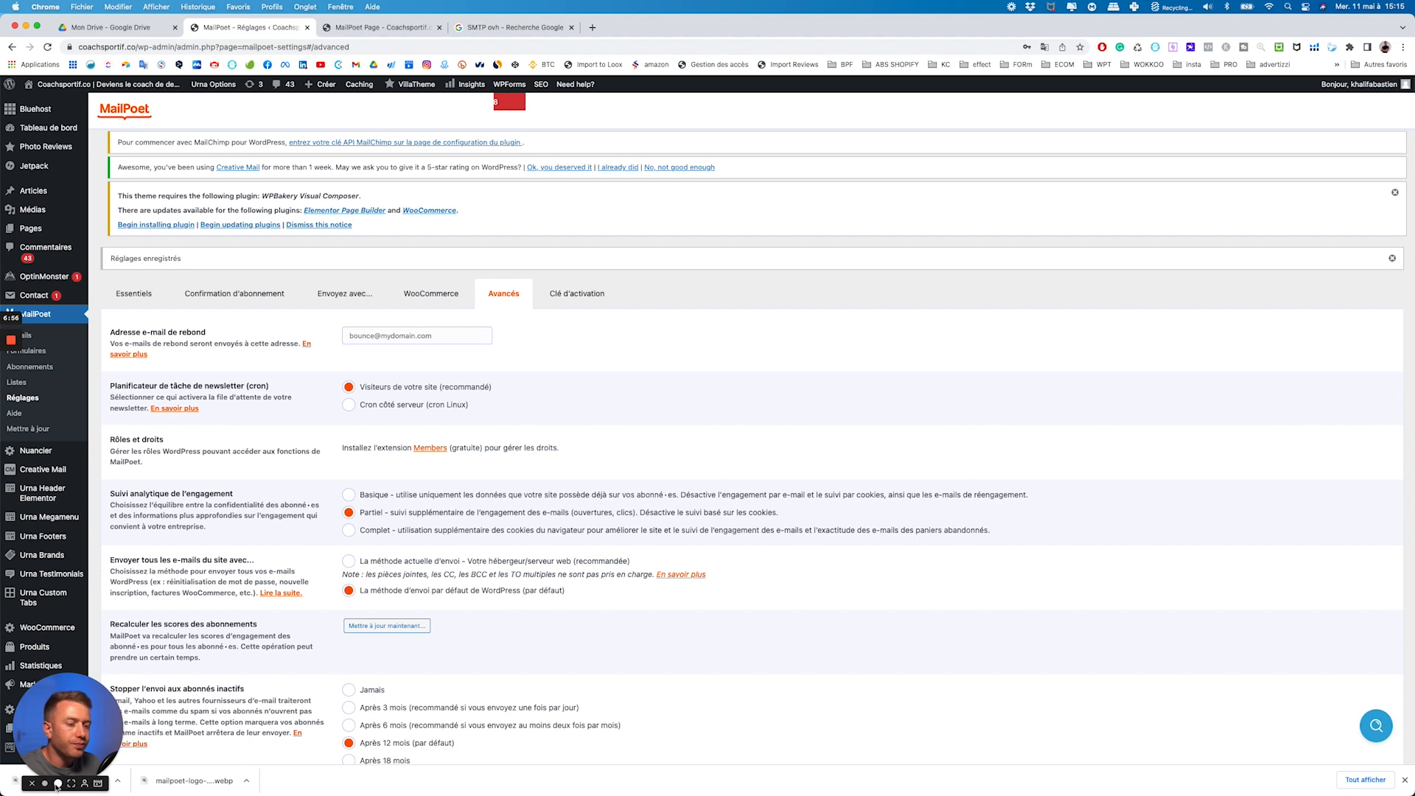
click(58, 783)
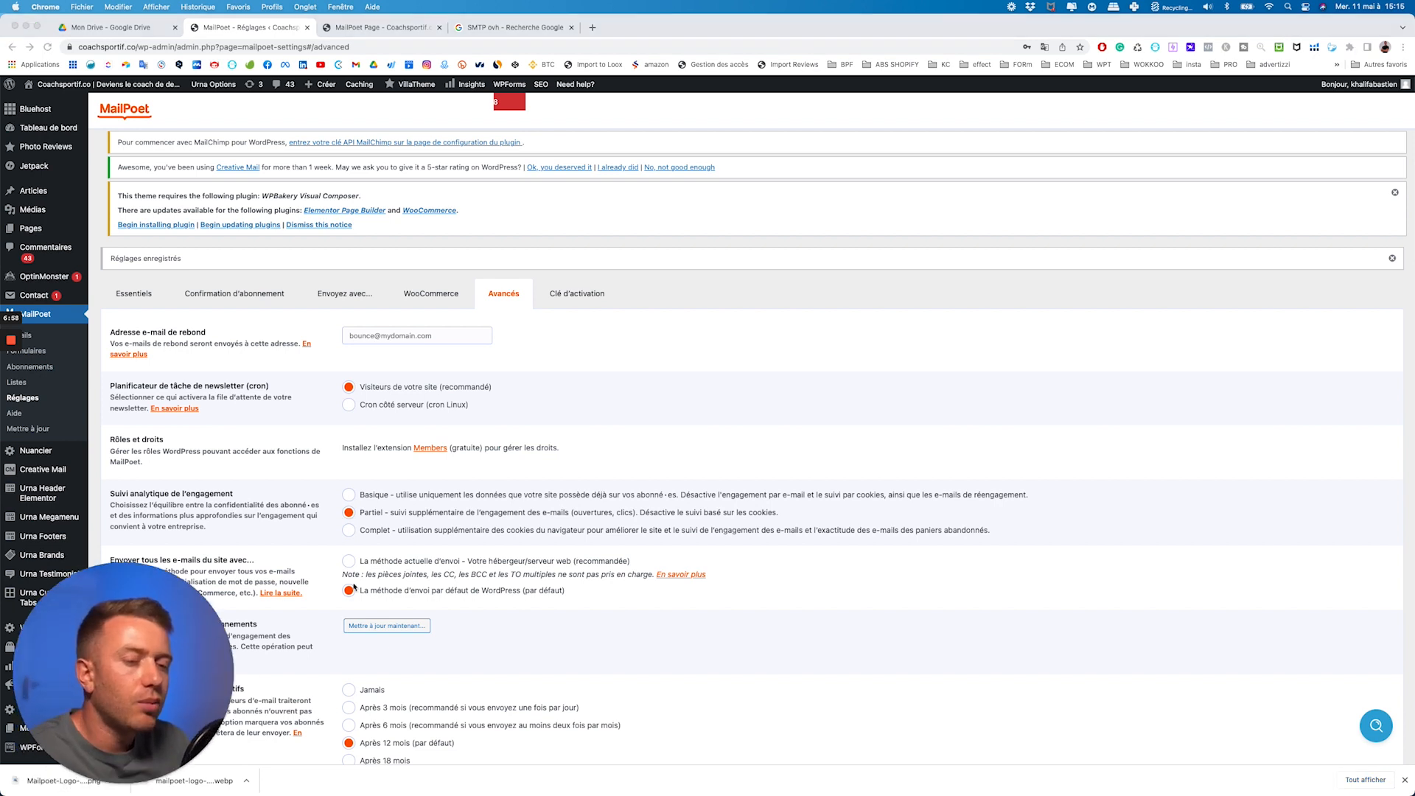
- Set the default sender's reply-to e-mail to the same address as the From field and save the essential settings
click(158, 293)
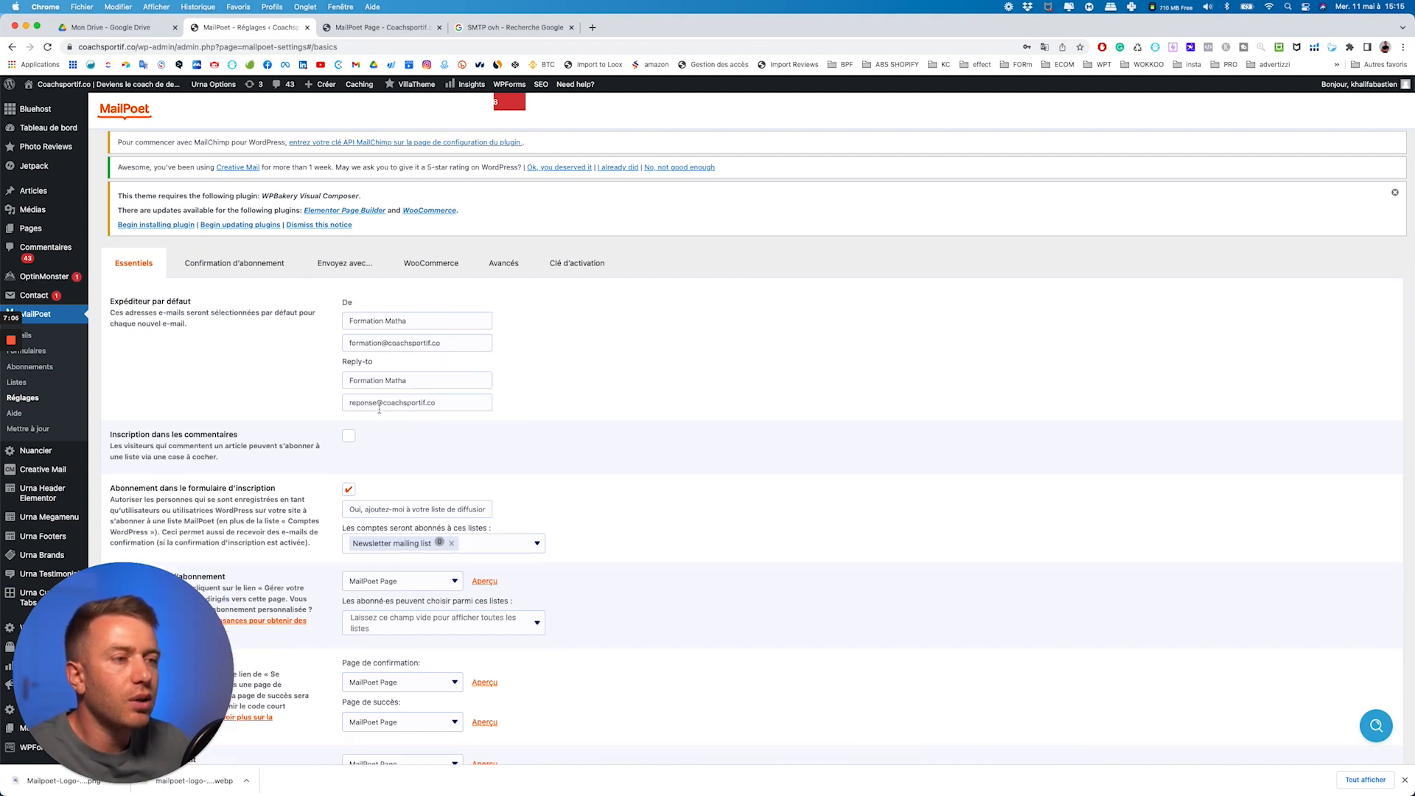
drag(377, 400, 333, 404)
text(formation)
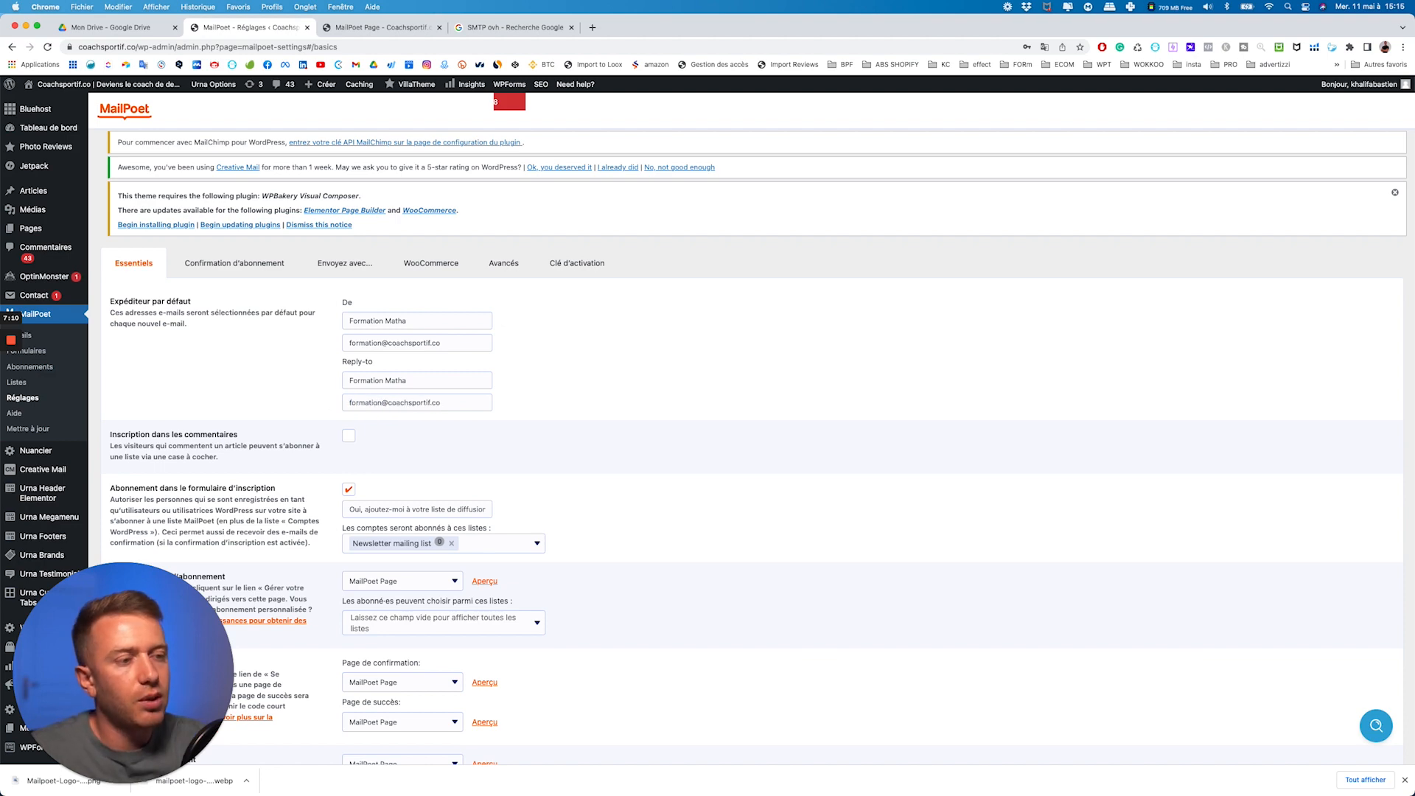
scroll(158, 648, down, 10)
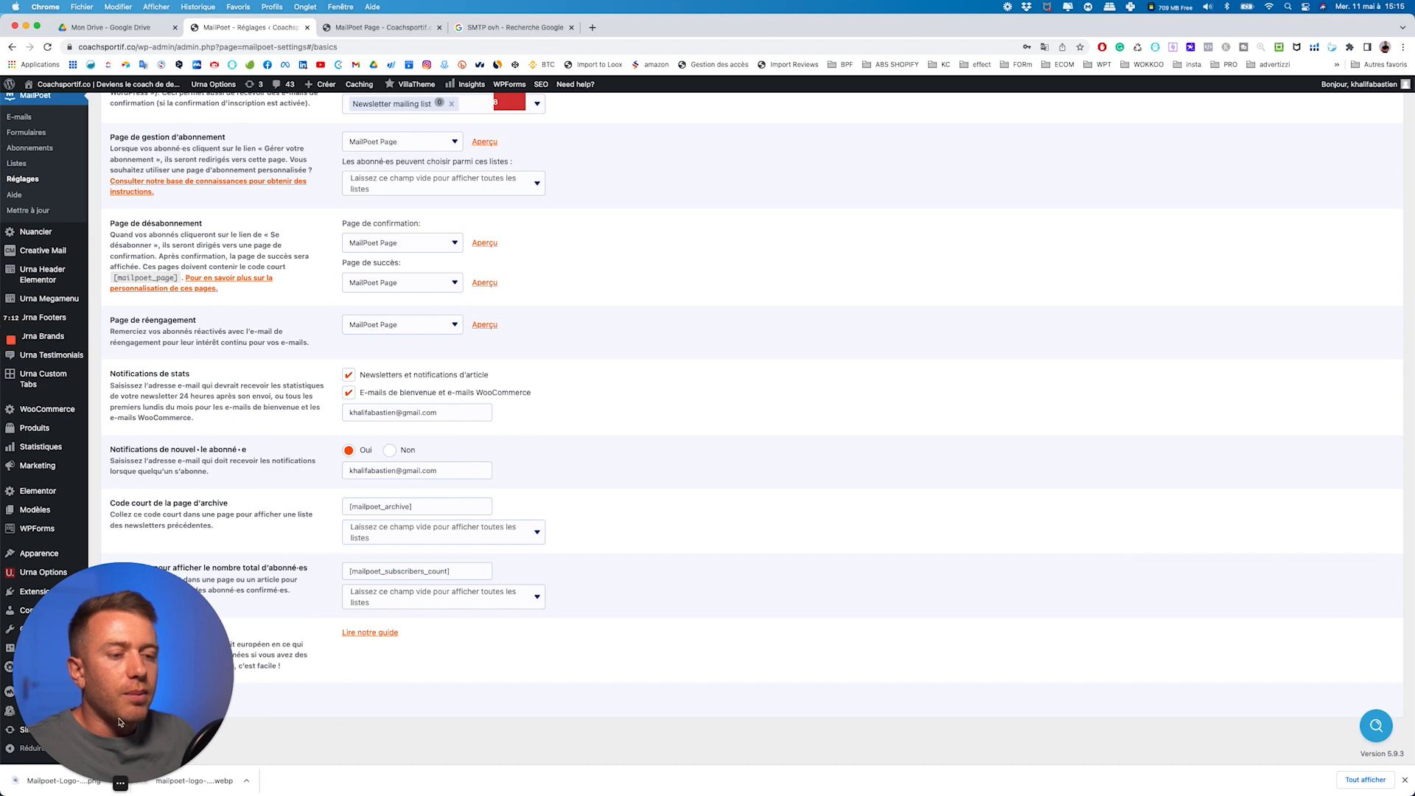
click(101, 783)
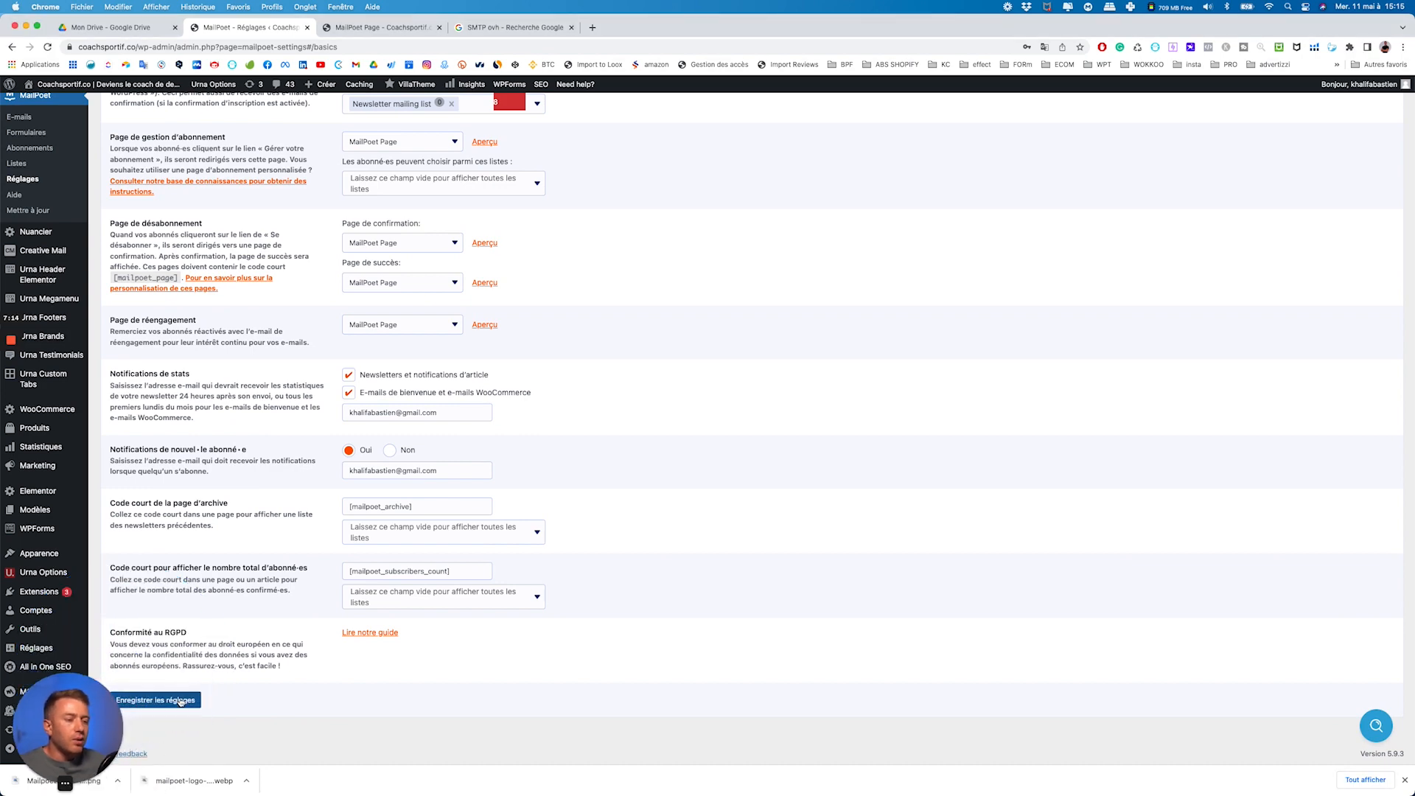
click(180, 700)
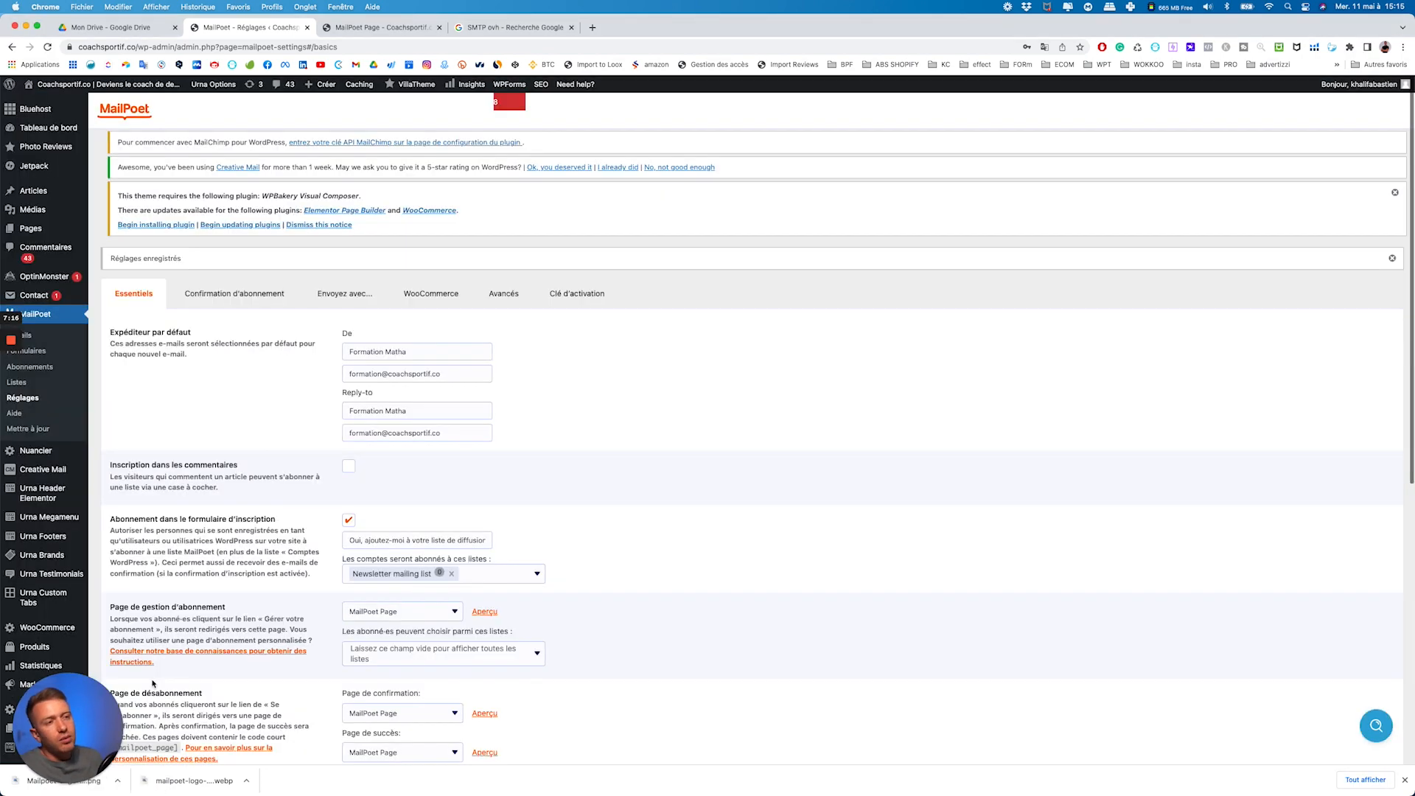
click(61, 782)
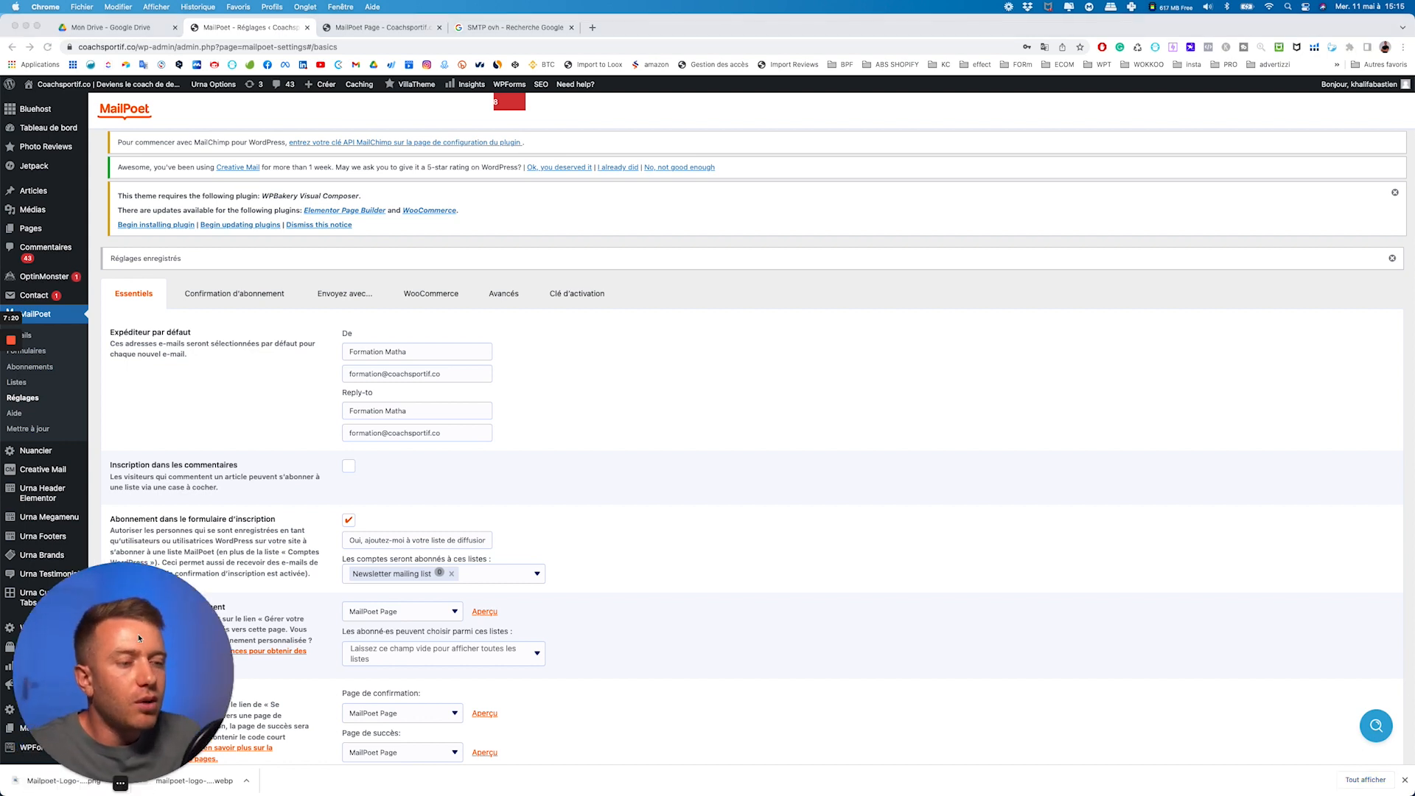
- Create a new MailPoet subscriber list named "Wocommerce commande" and save it
scroll(518, 465, down, 2)
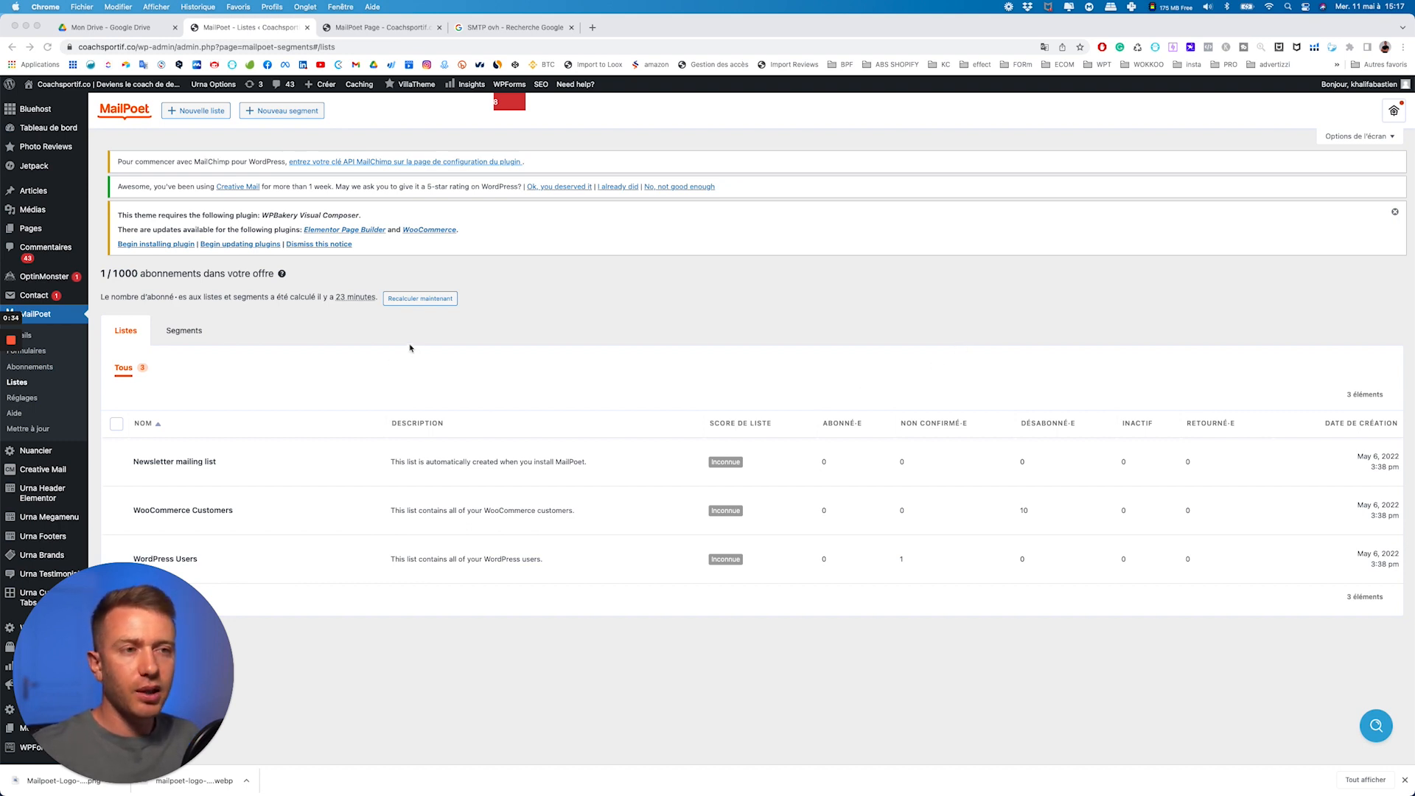
click(190, 133)
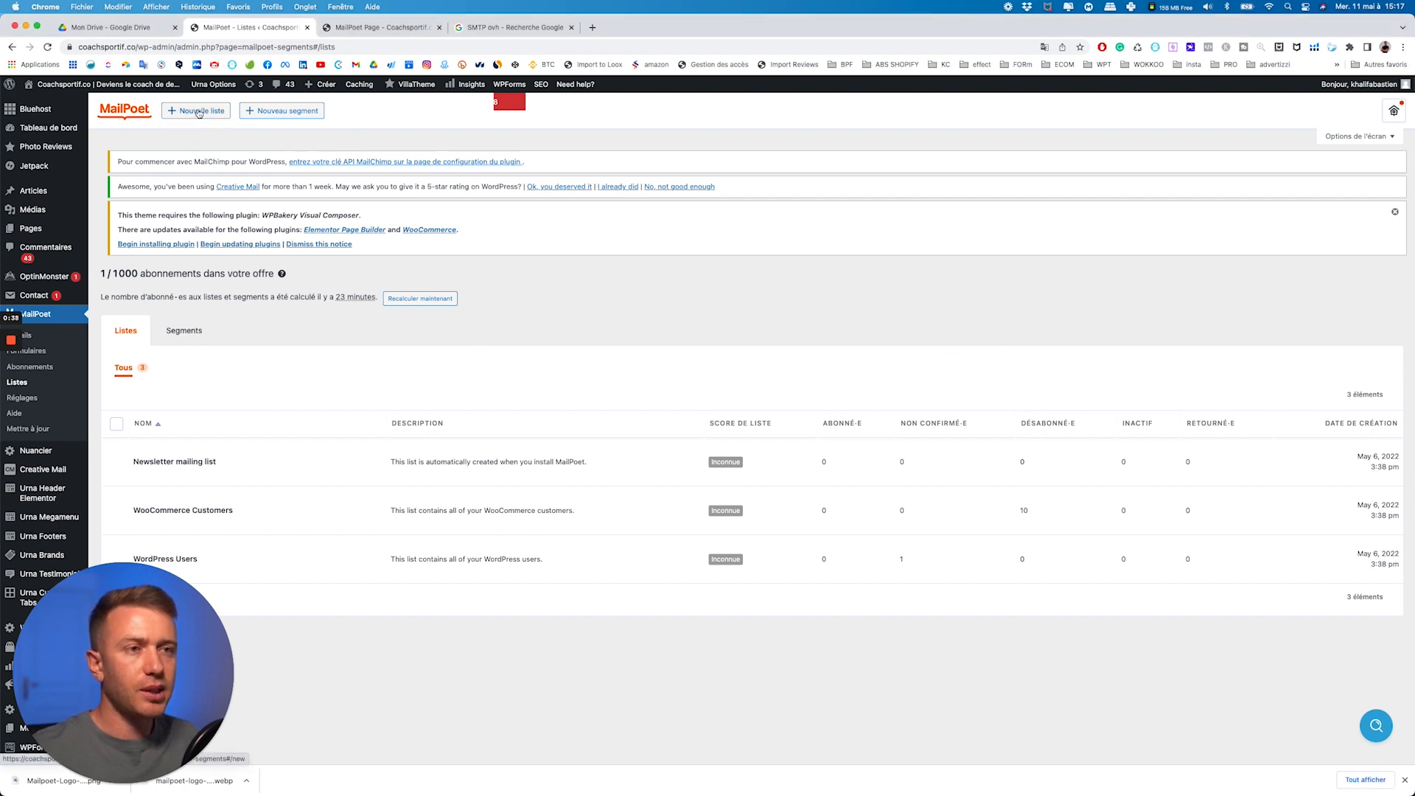
click(198, 112)
click(541, 273)
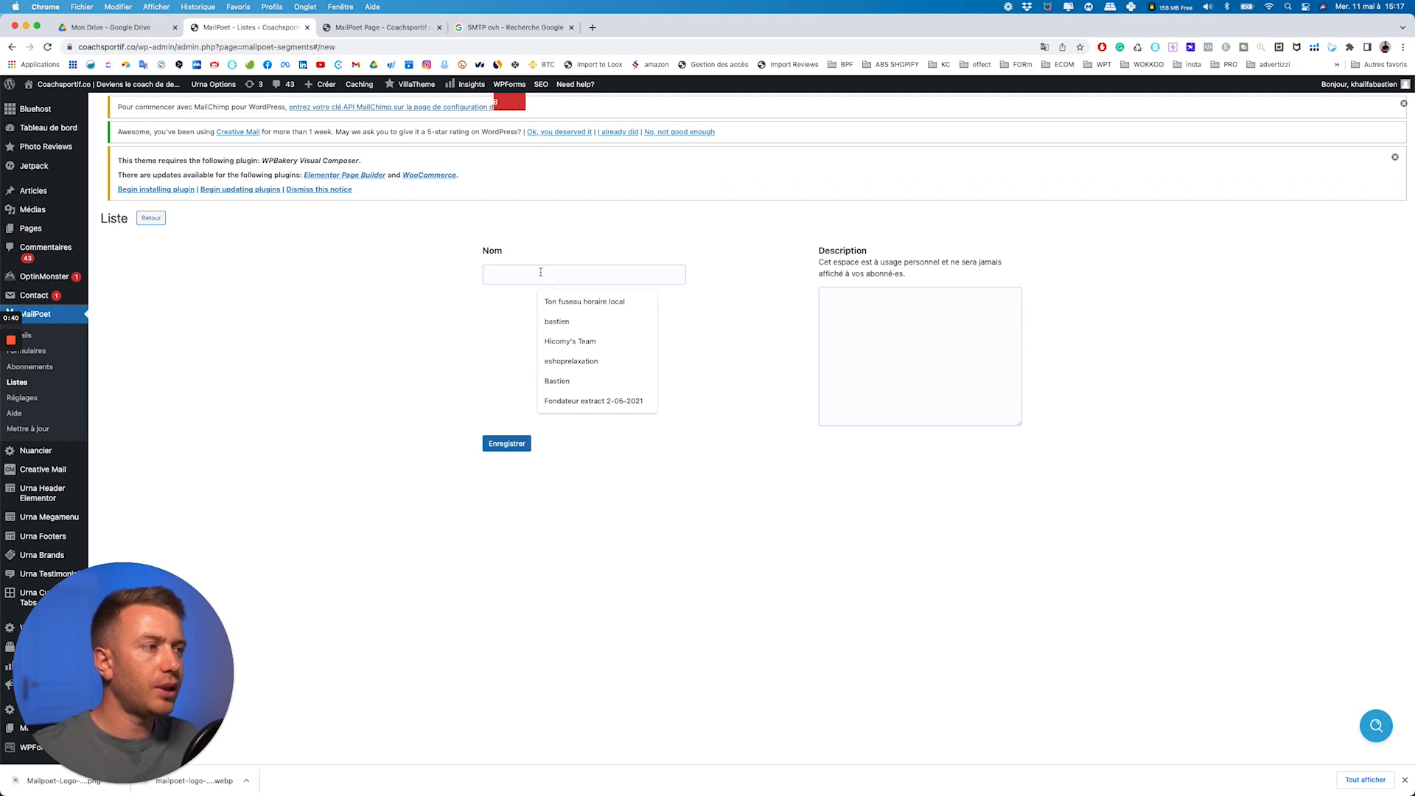
text(Wocommerce commande)
click(521, 443)
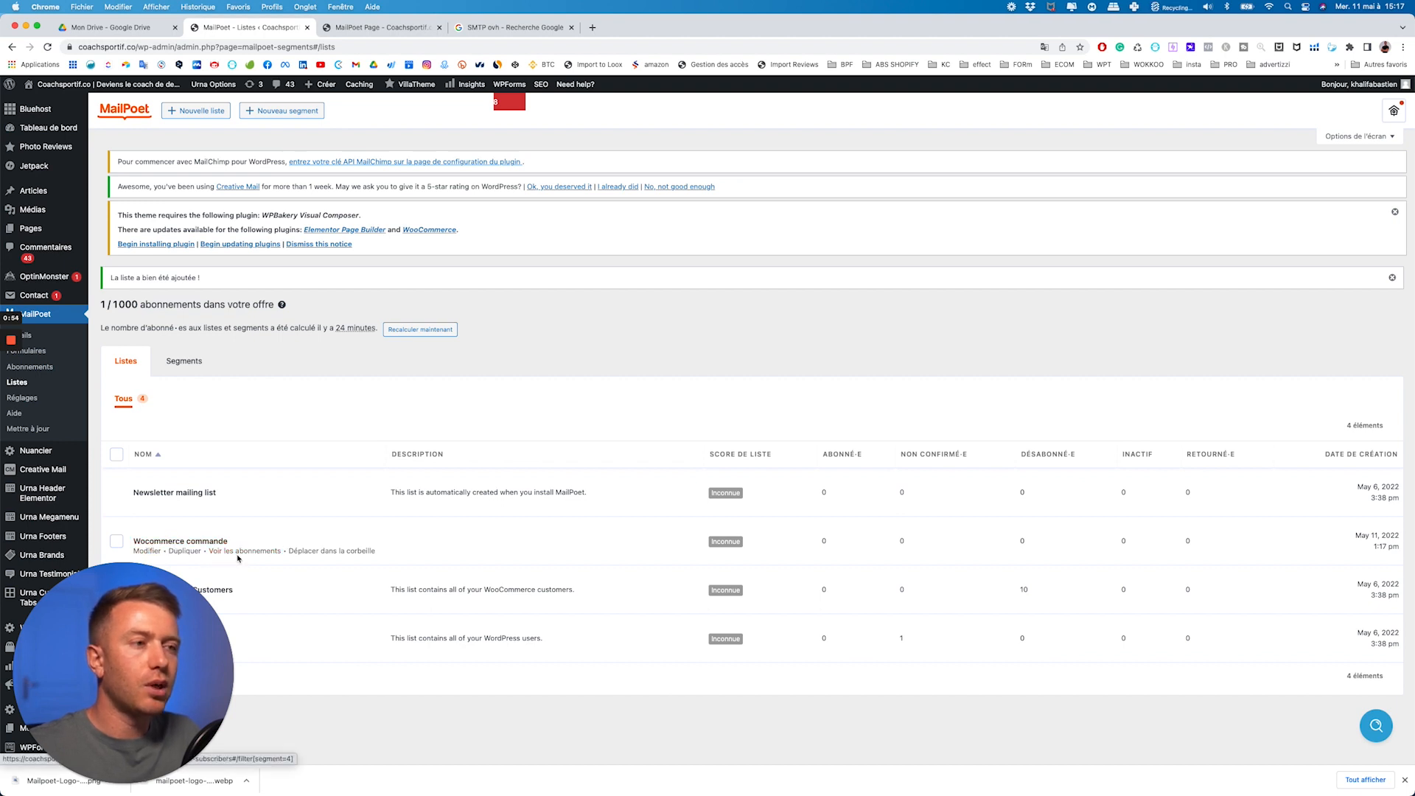
- Start a new segment in MailPoet and name it "Commande"
click(184, 361)
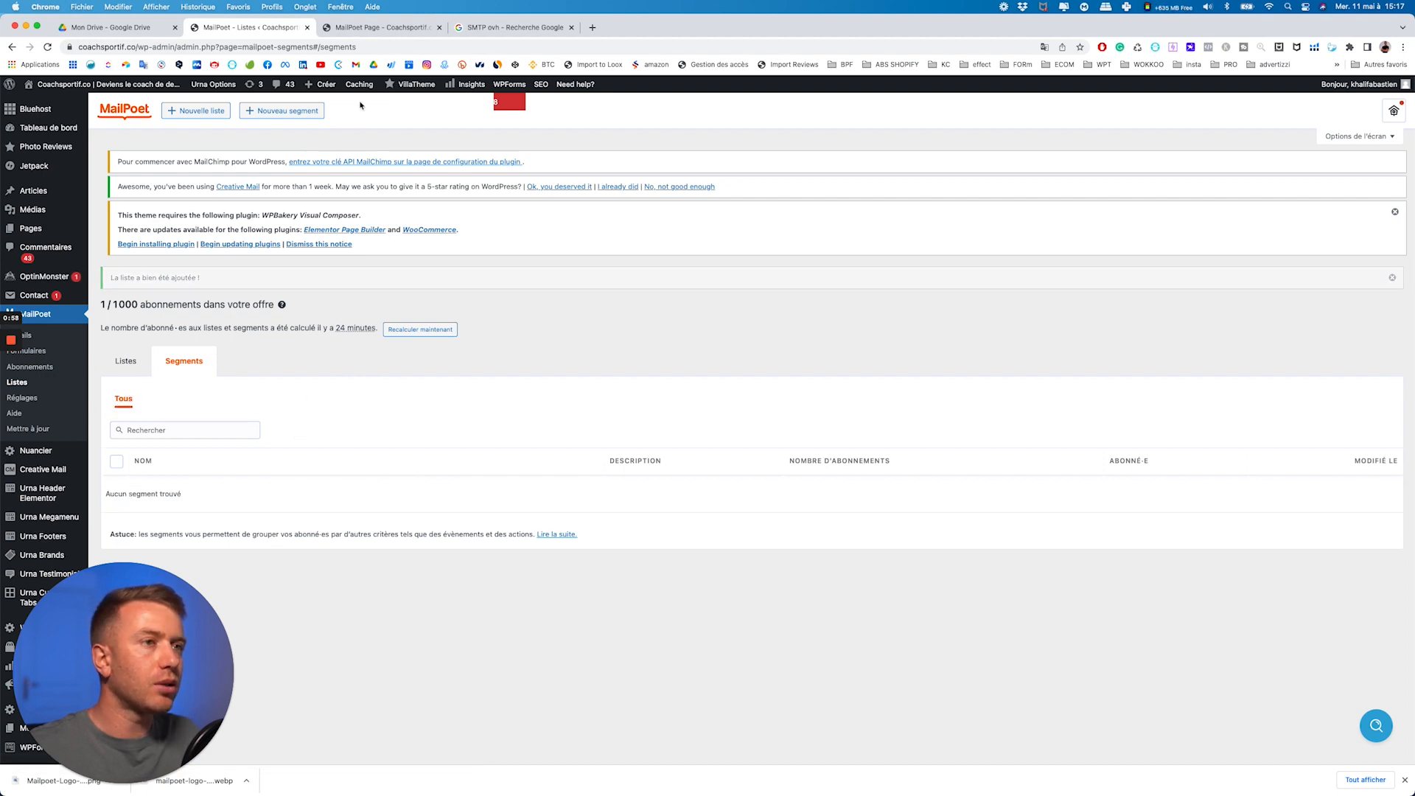
click(288, 120)
click(514, 278)
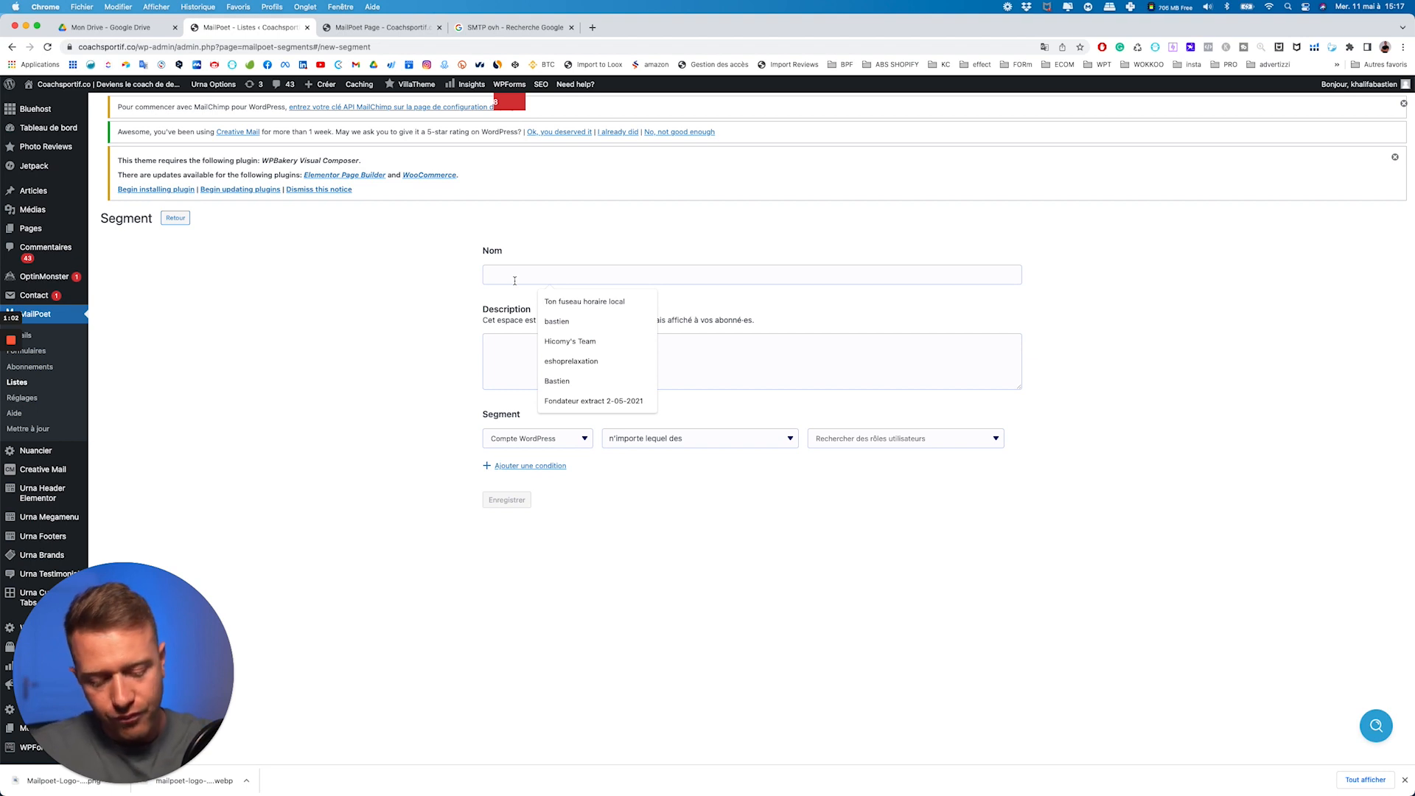
text(Commande)
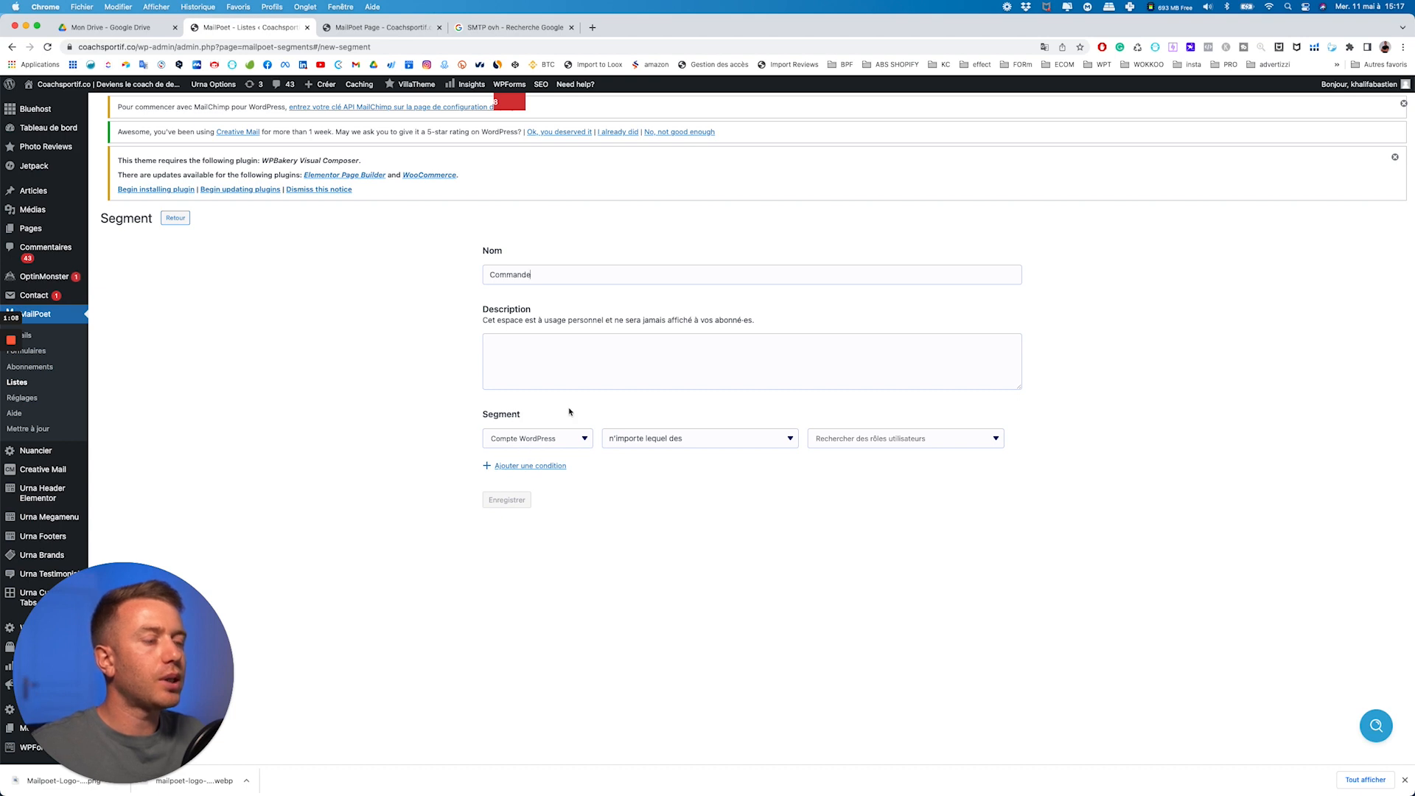
- Set the segment's condition type to the WooCommerce criterion "produit acheté"
click(571, 440)
scroll(536, 567, down, 2)
scroll(533, 546, up, 2)
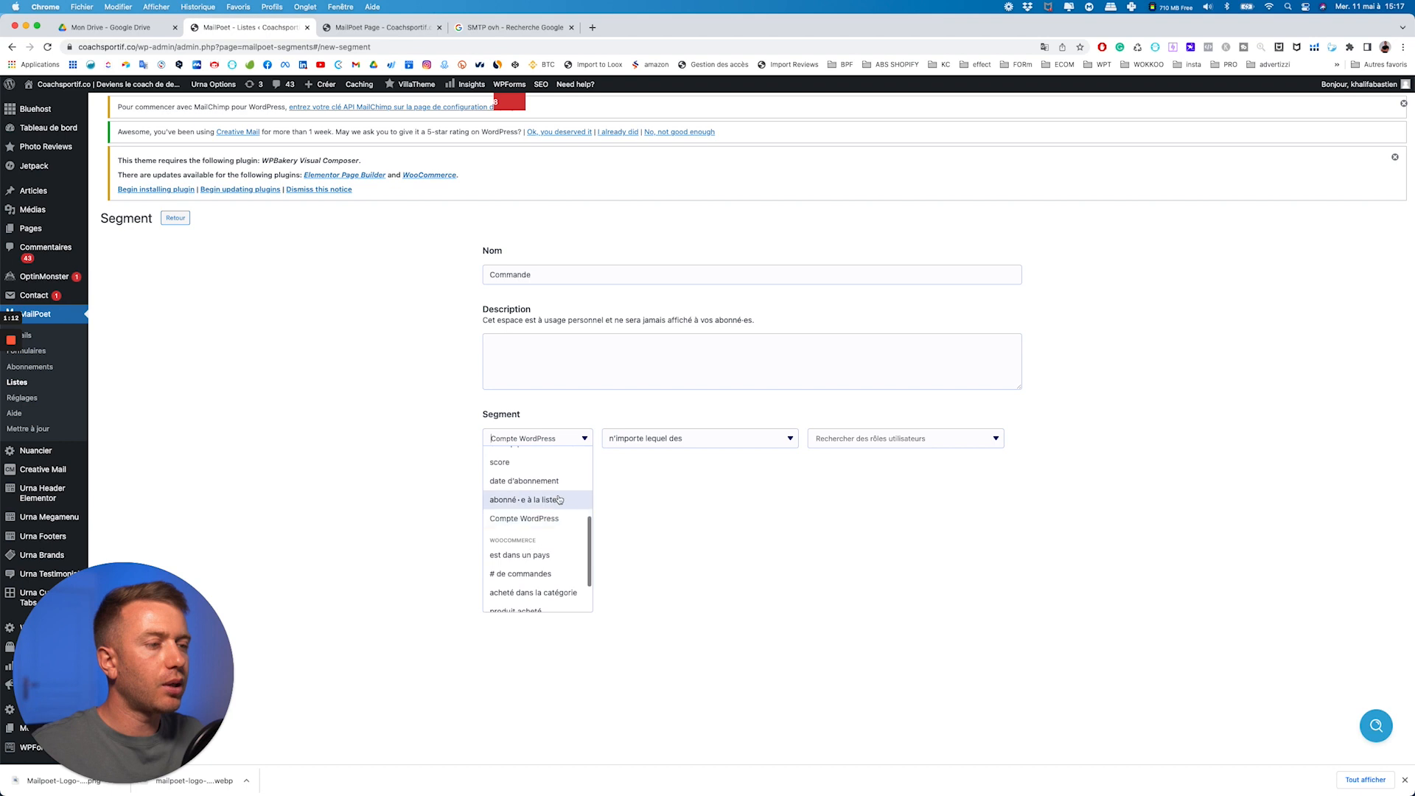
scroll(535, 547, up, 3)
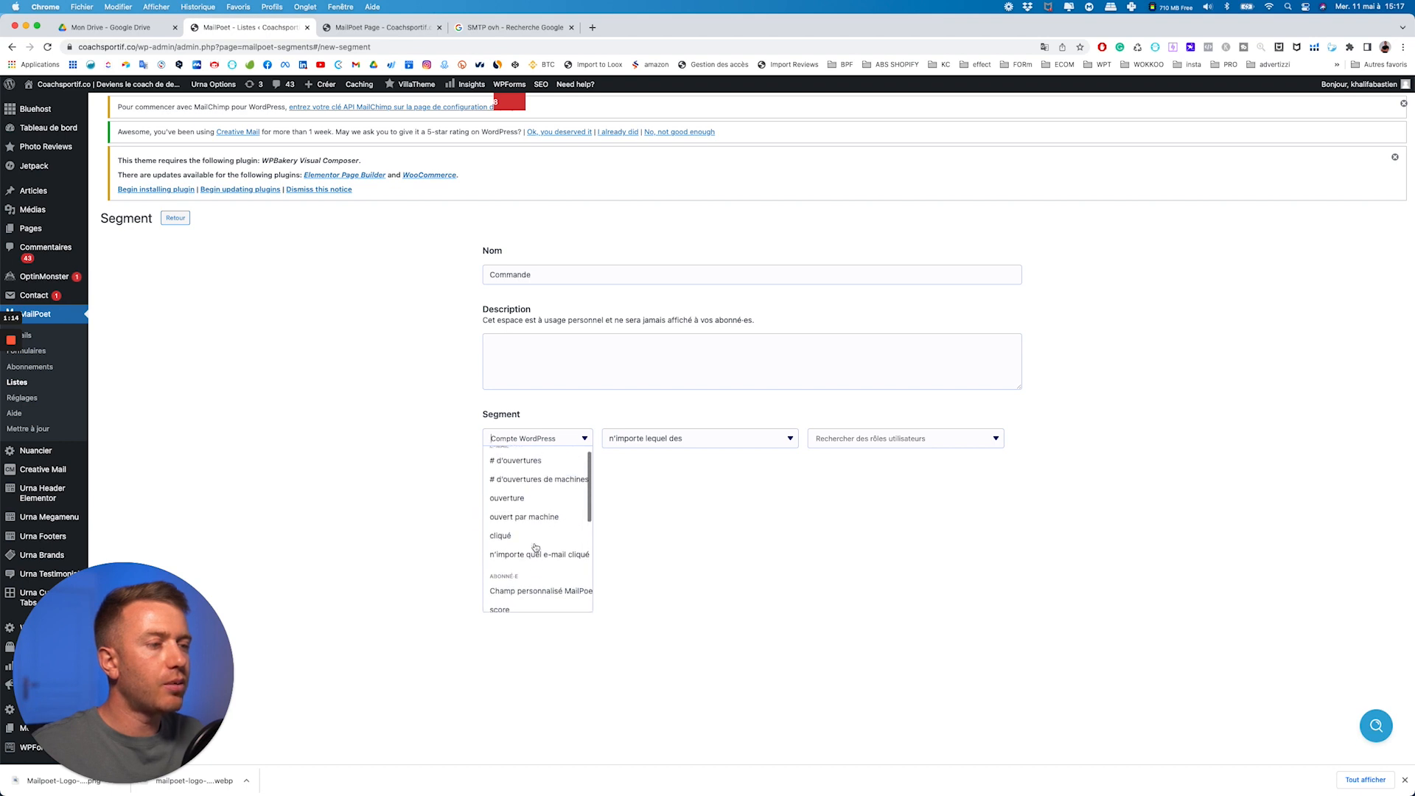
scroll(529, 527, down, 5)
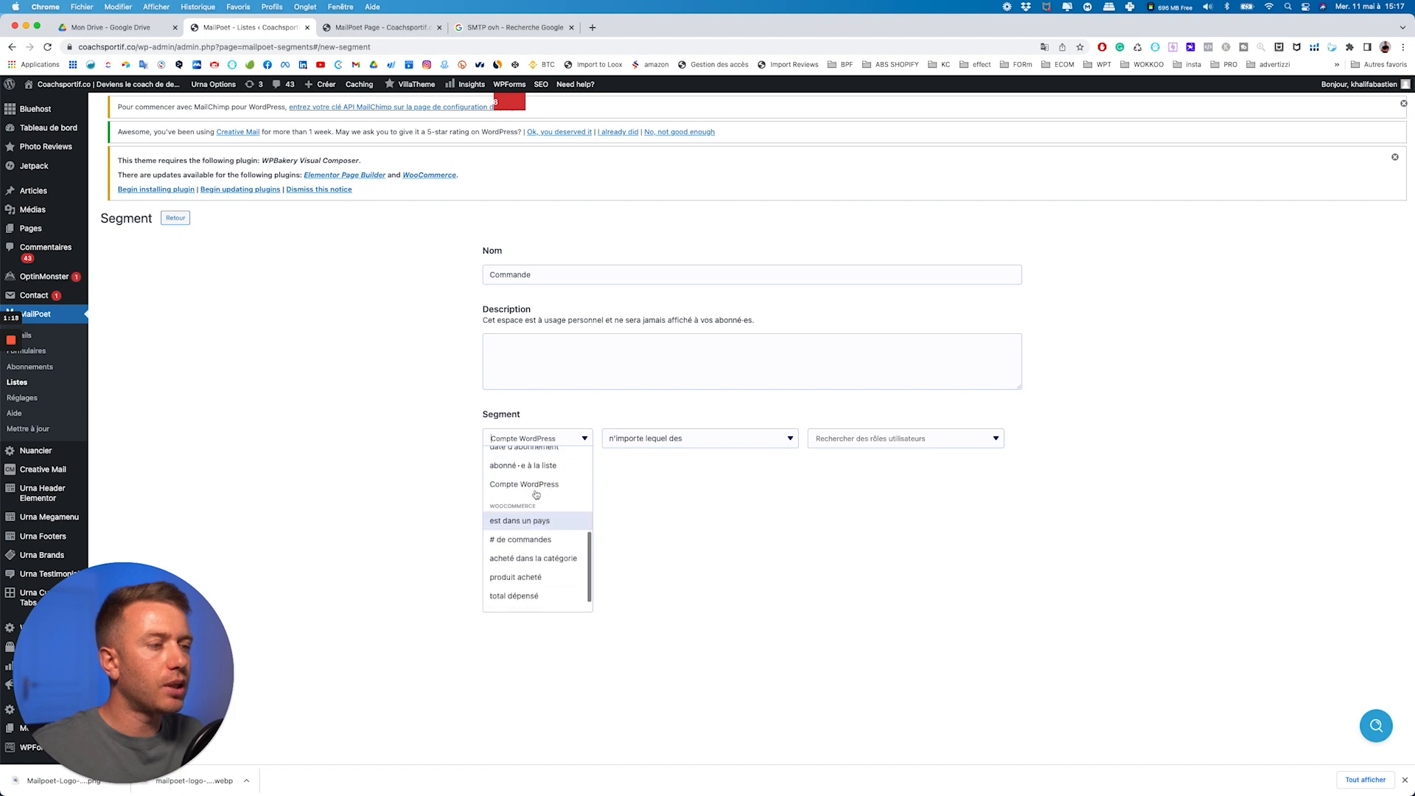
click(519, 581)
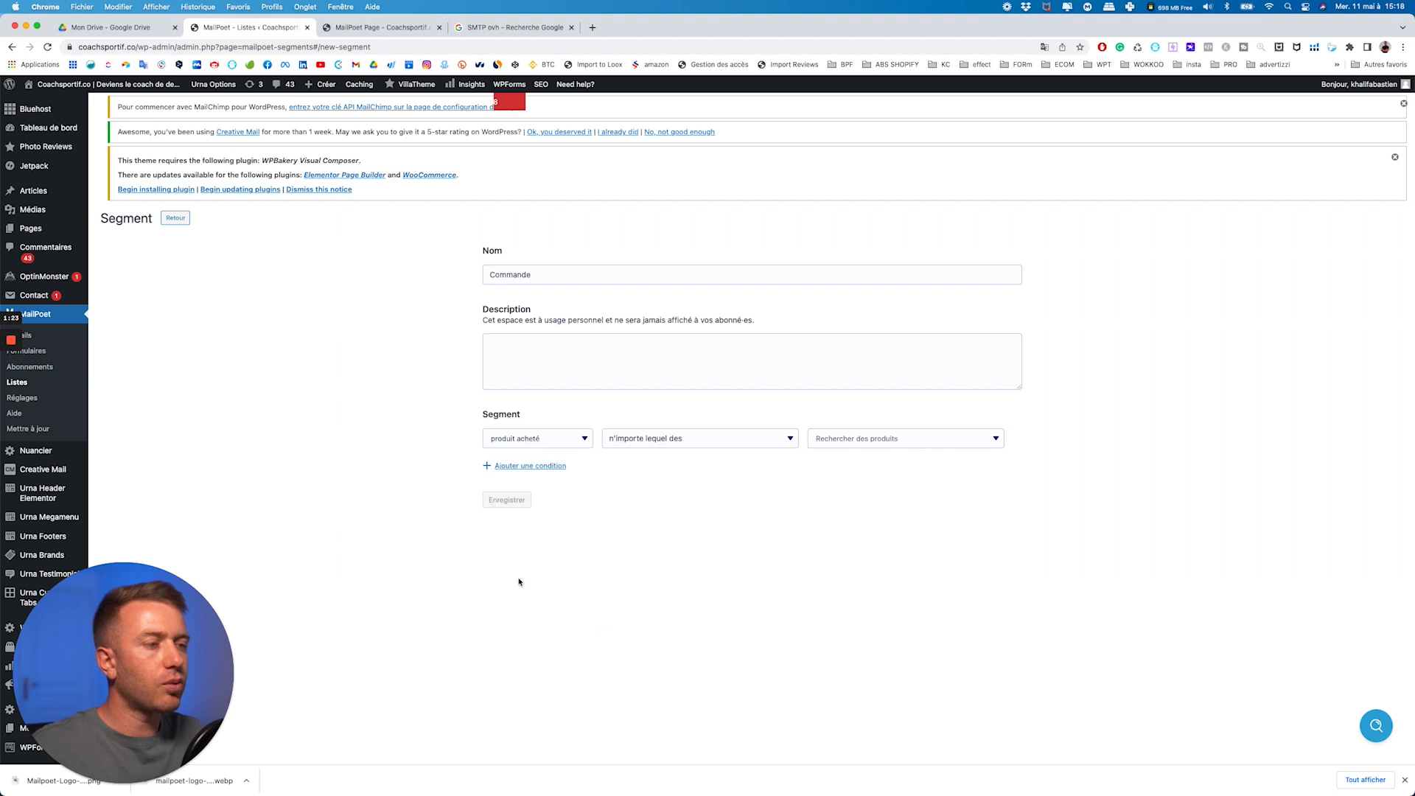
- Choose Coconut as the purchased product in the segment's condition, with the "n'importe lequel des" operator
click(660, 440)
click(660, 440)
click(880, 440)
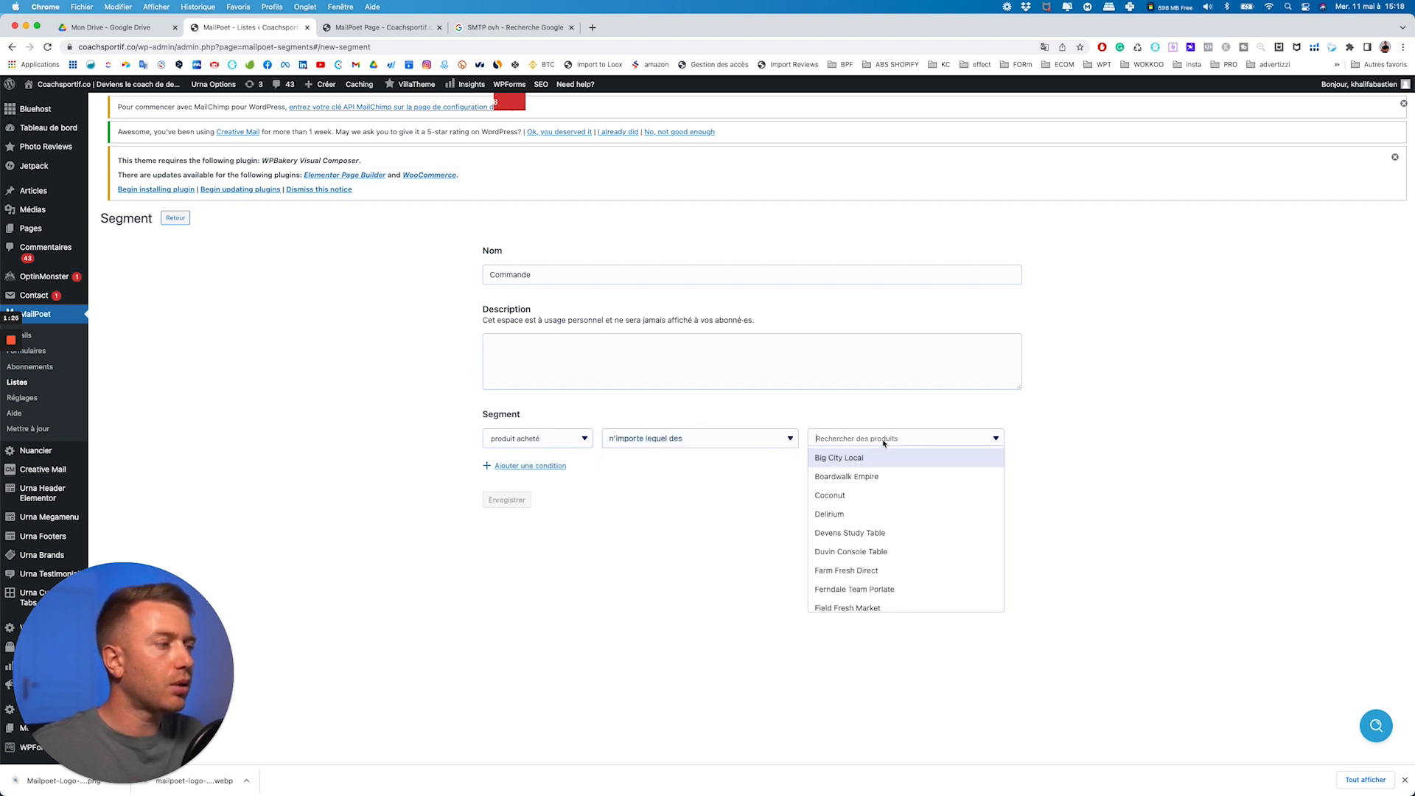
scroll(862, 498, down, 3)
scroll(847, 494, up, 2)
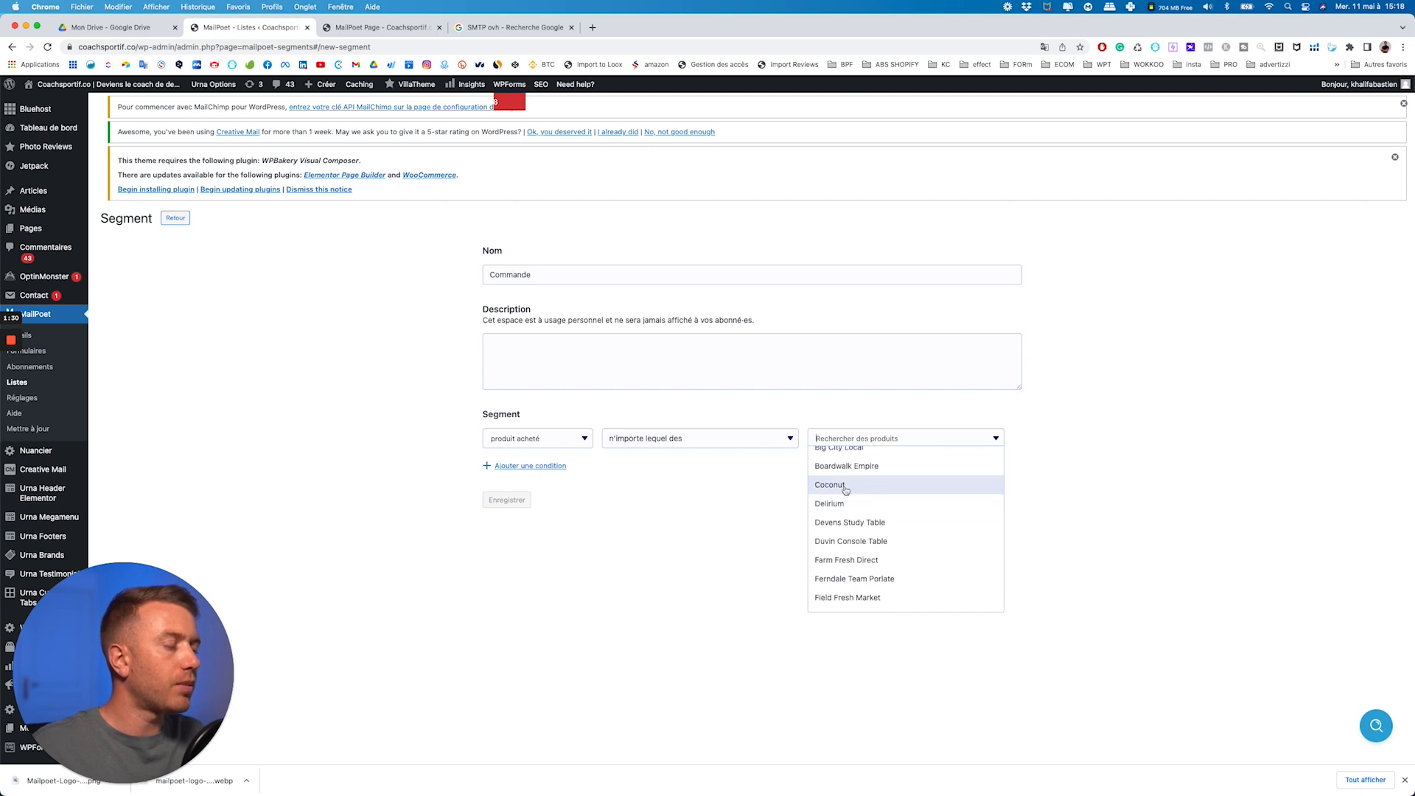
click(845, 490)
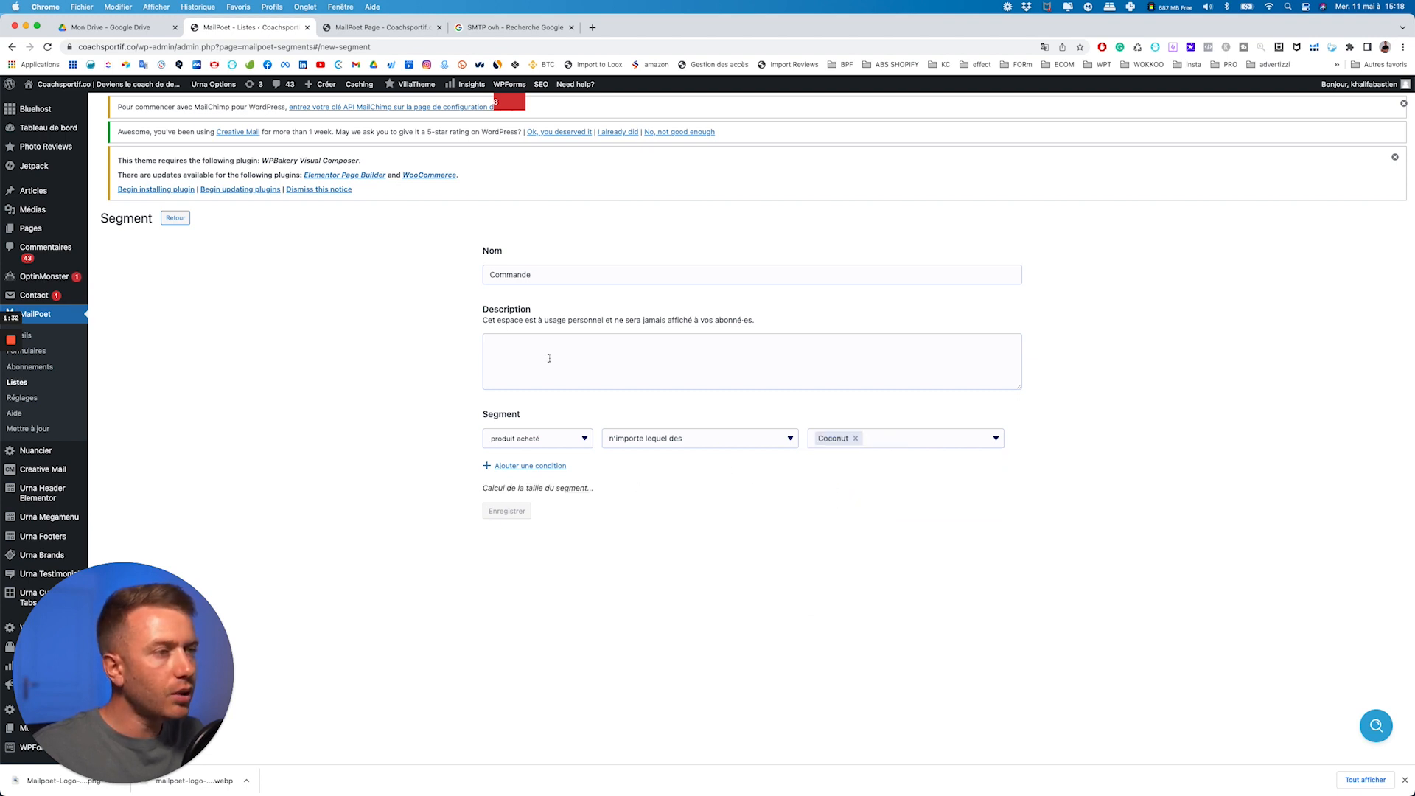
- Rename the segment as "Coconut" and save it
double_click(561, 279)
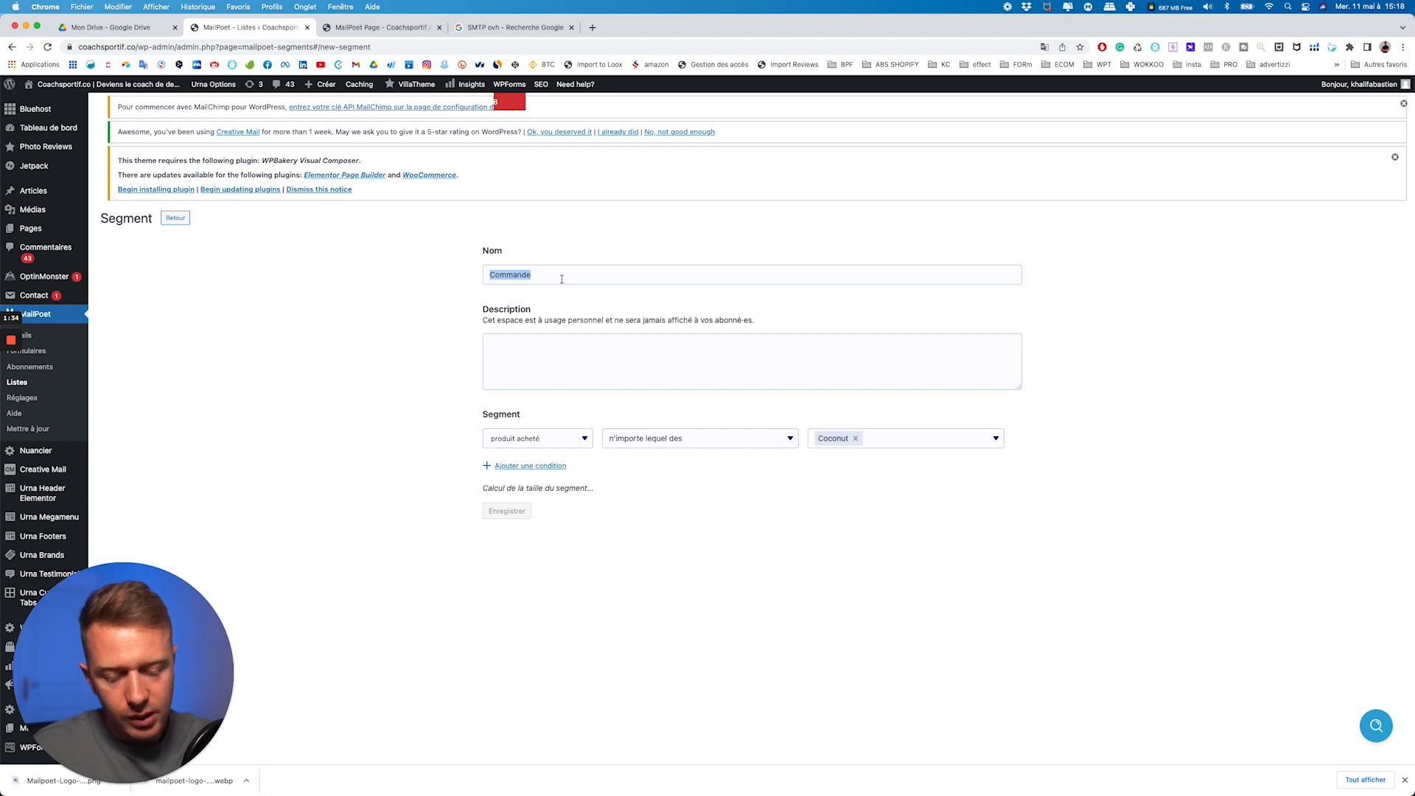
text(Coconut)
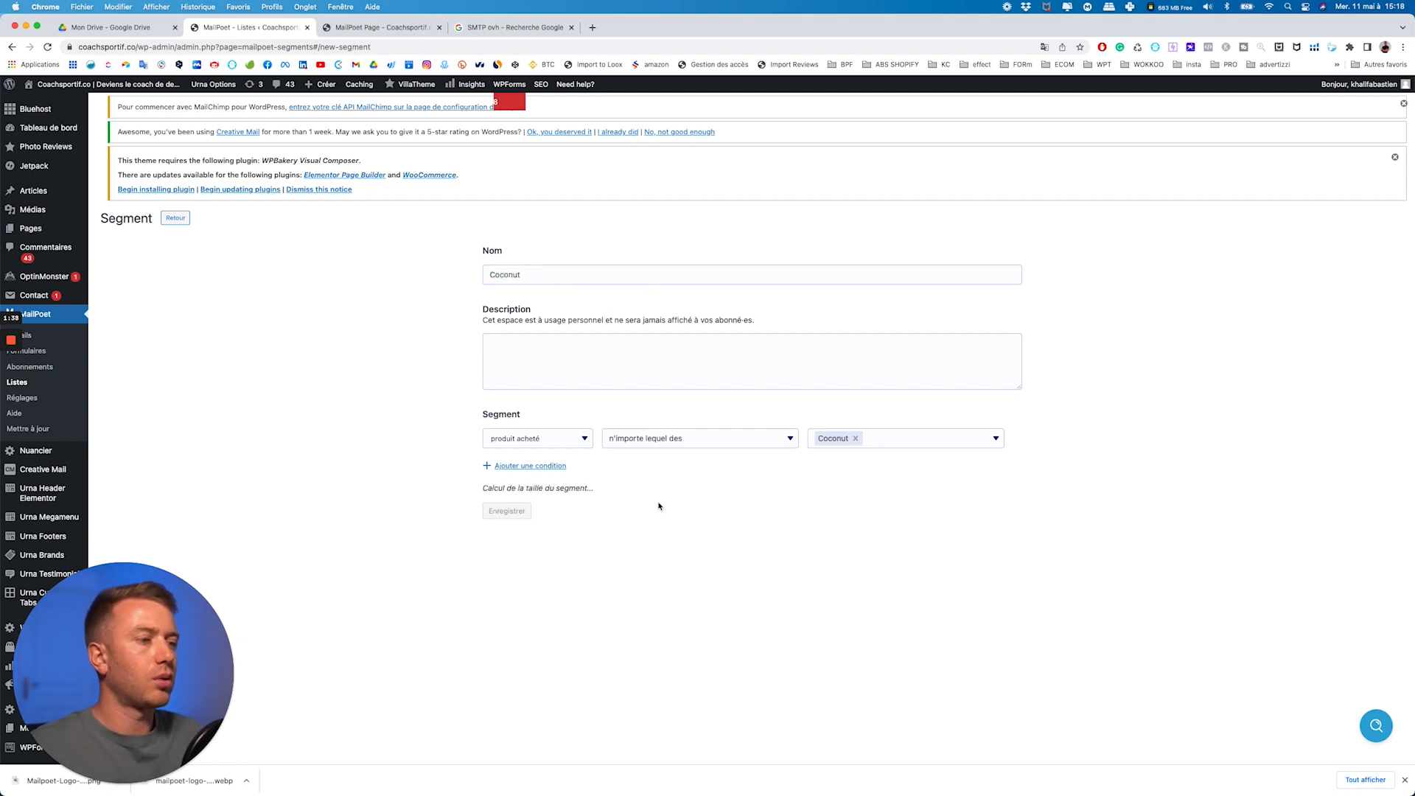
click(508, 512)
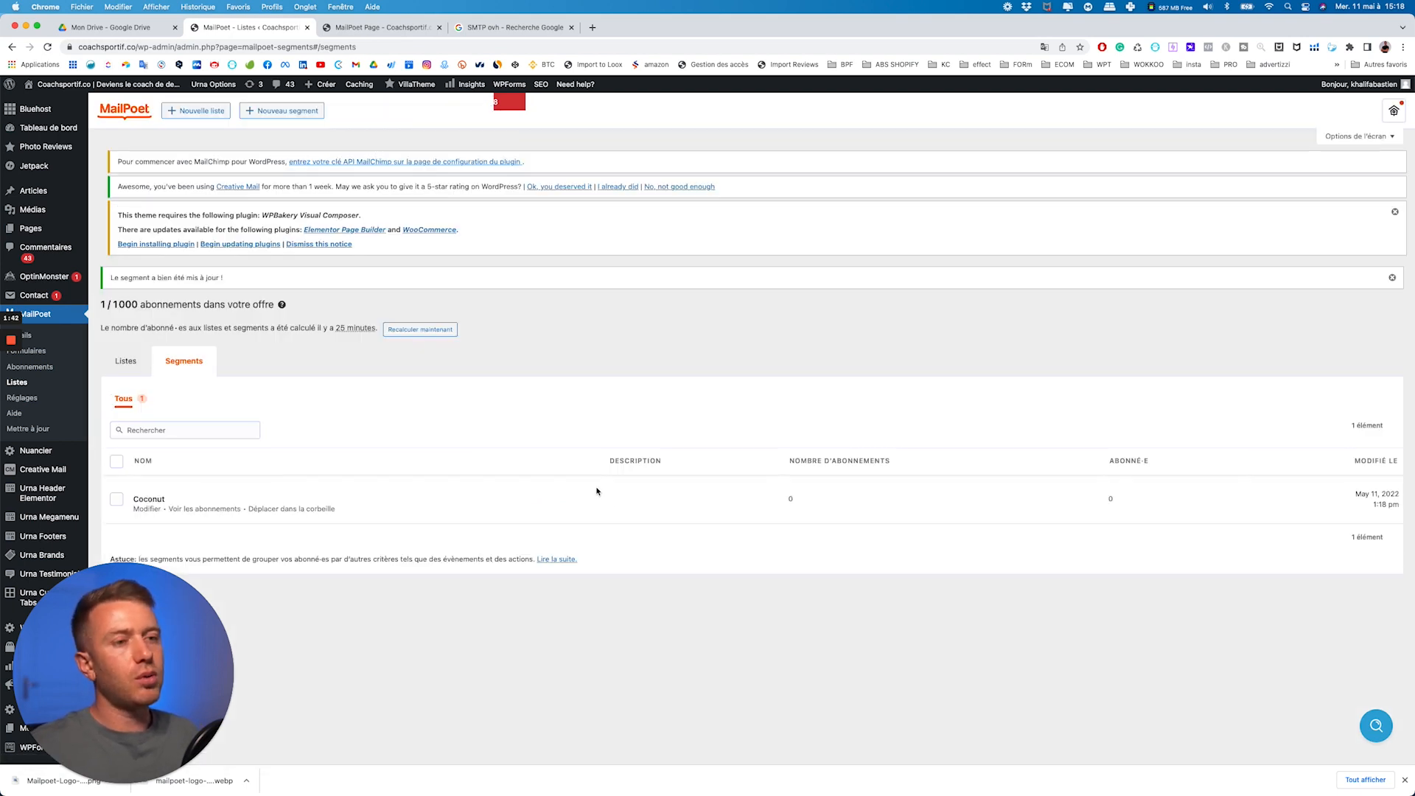
- Compare MailPoet's subscriber lists with the saved segments
click(128, 364)
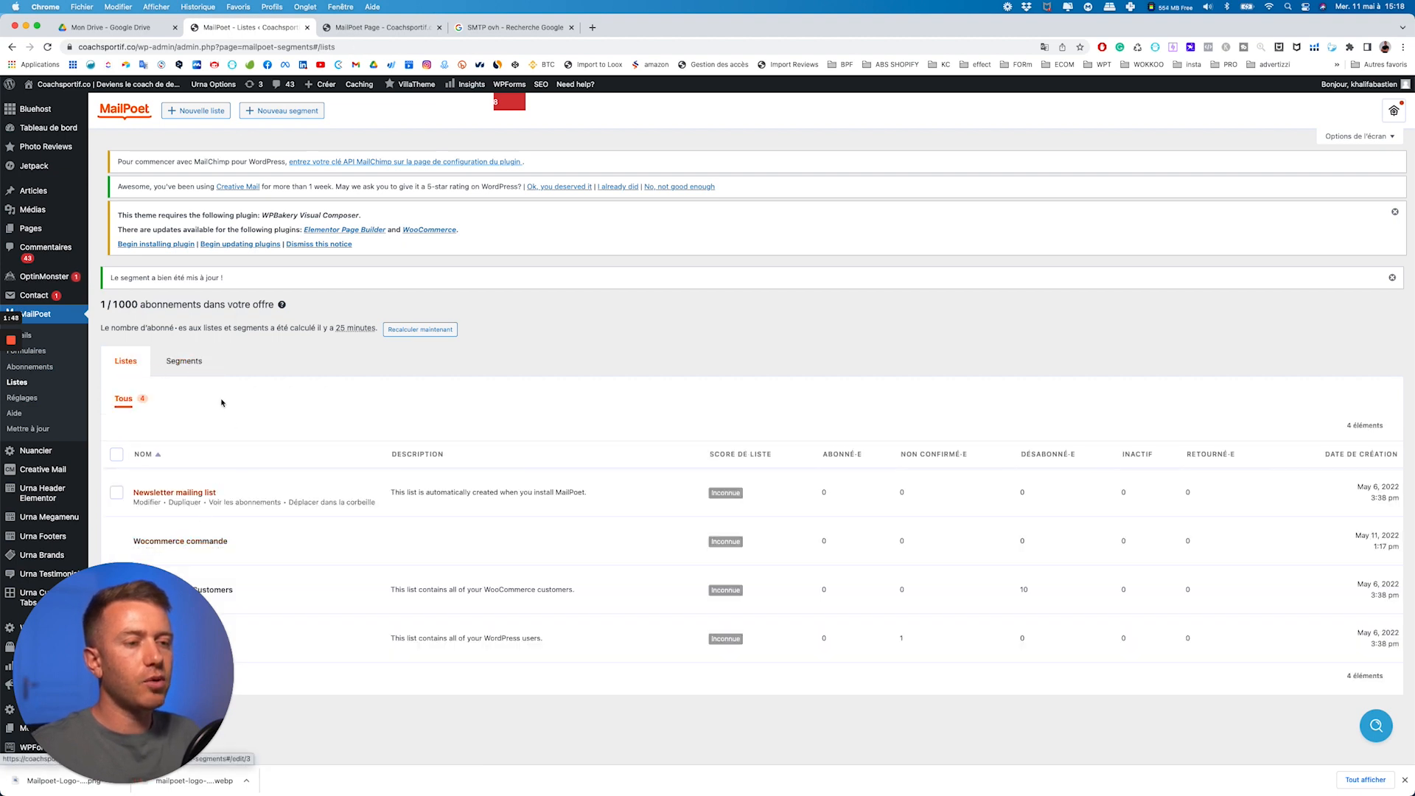
click(185, 368)
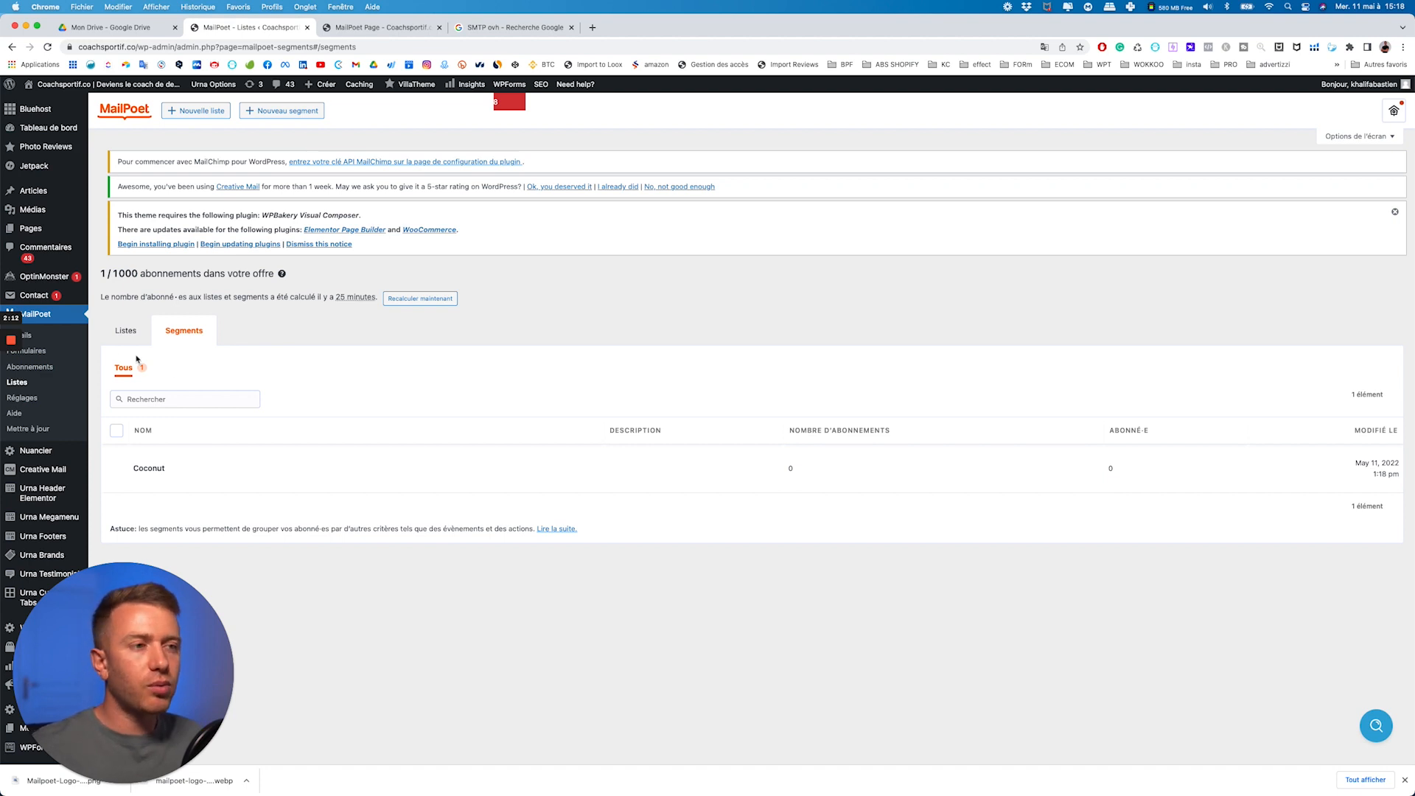
click(124, 333)
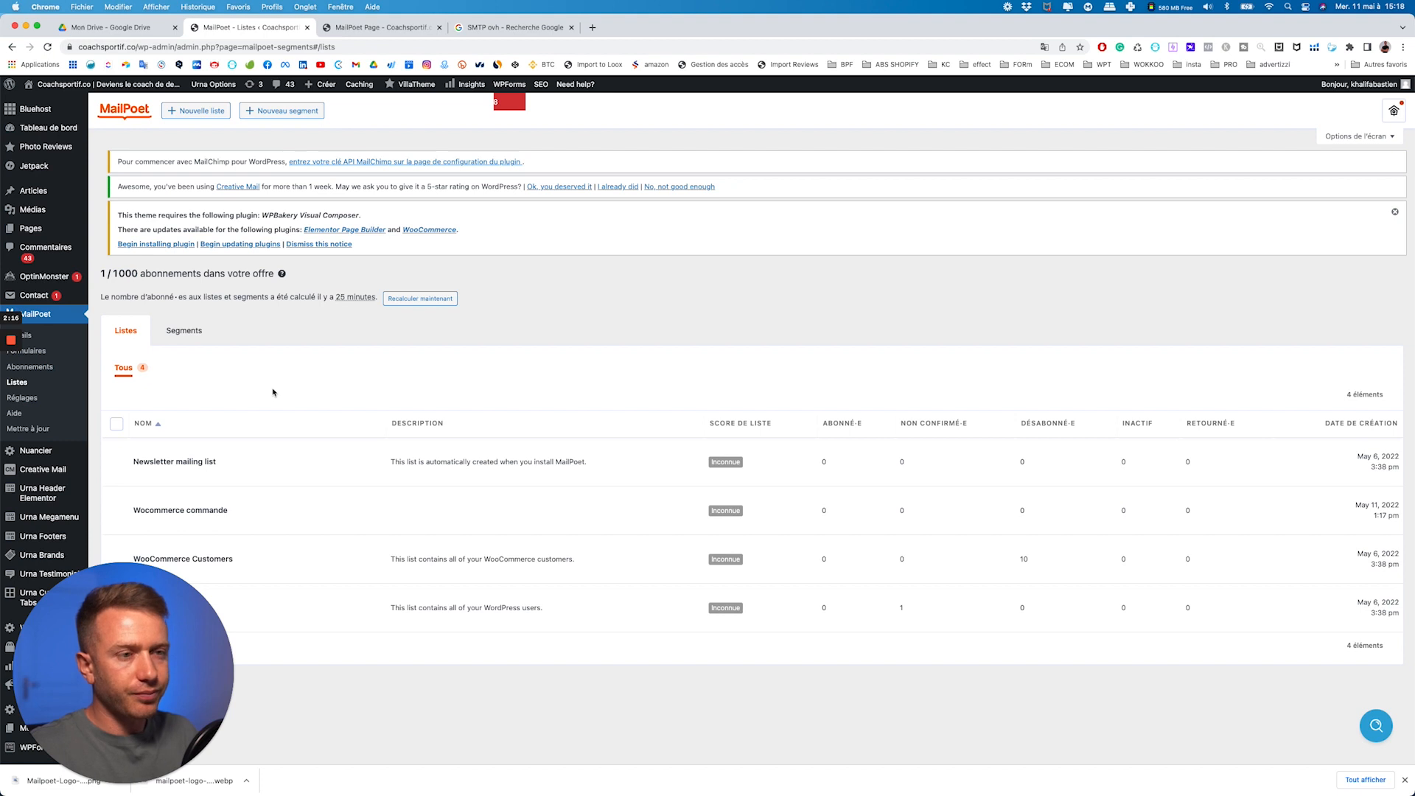
scroll(272, 397, down, 3)
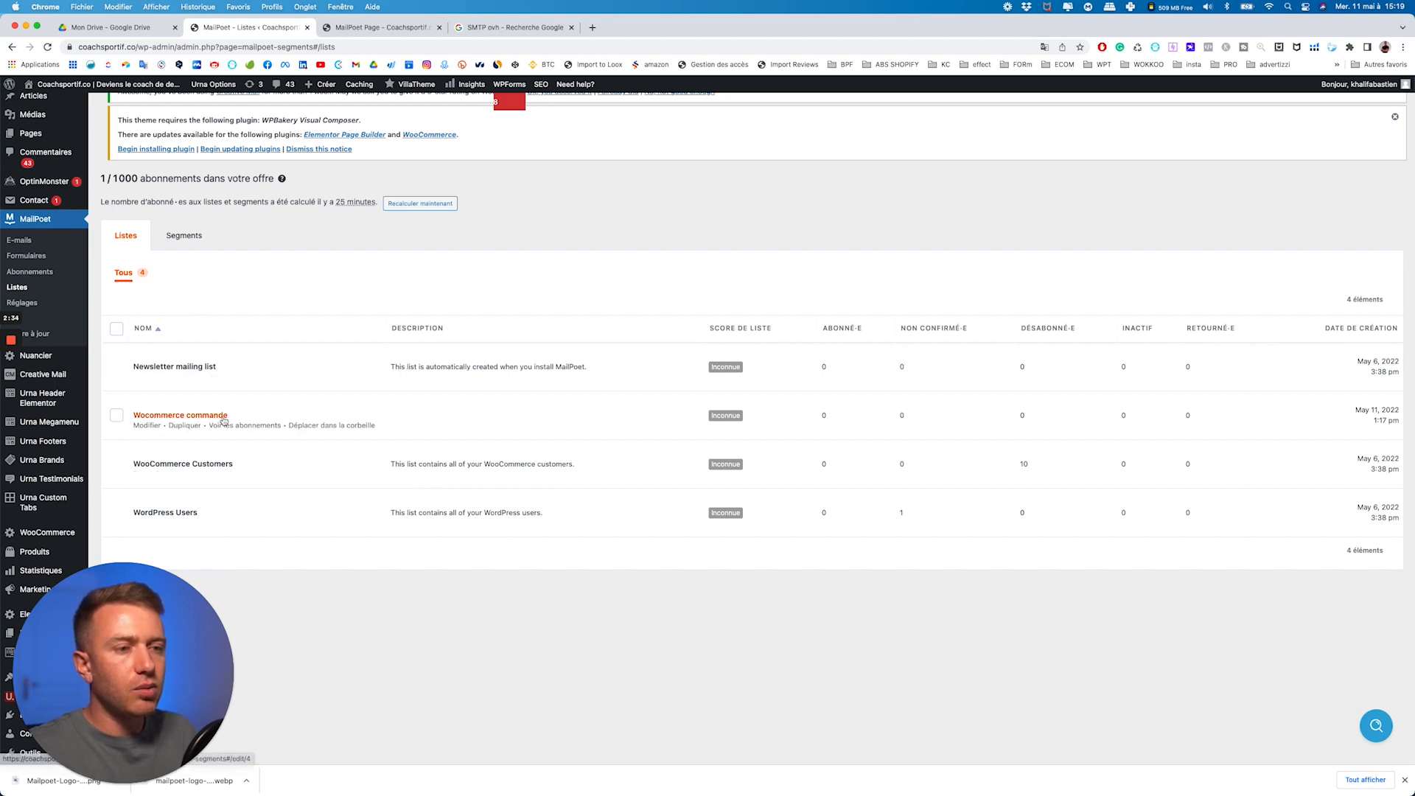
click(191, 244)
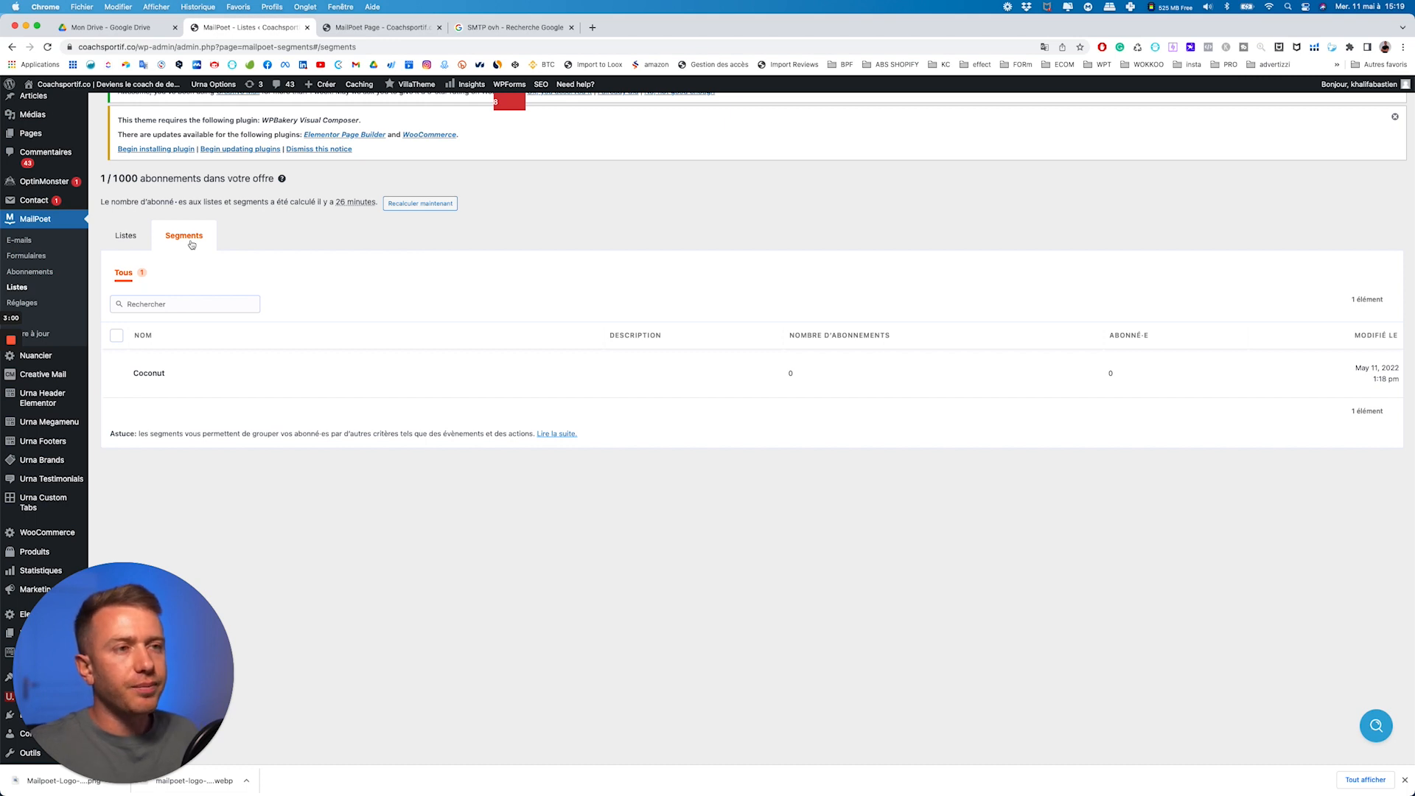
click(131, 243)
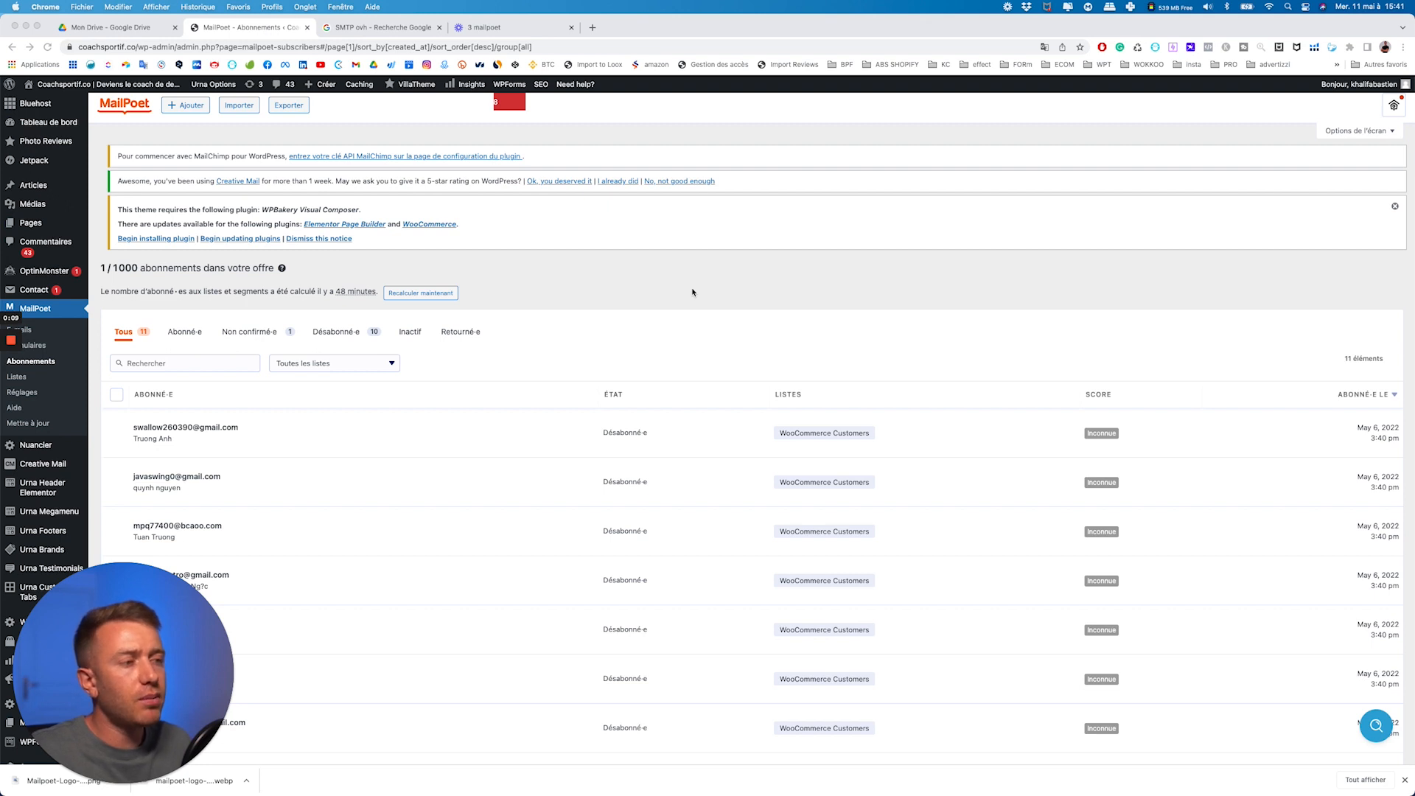
- Review the MailPoet subscribers with their status and assigned lists
scroll(638, 406, down, 3)
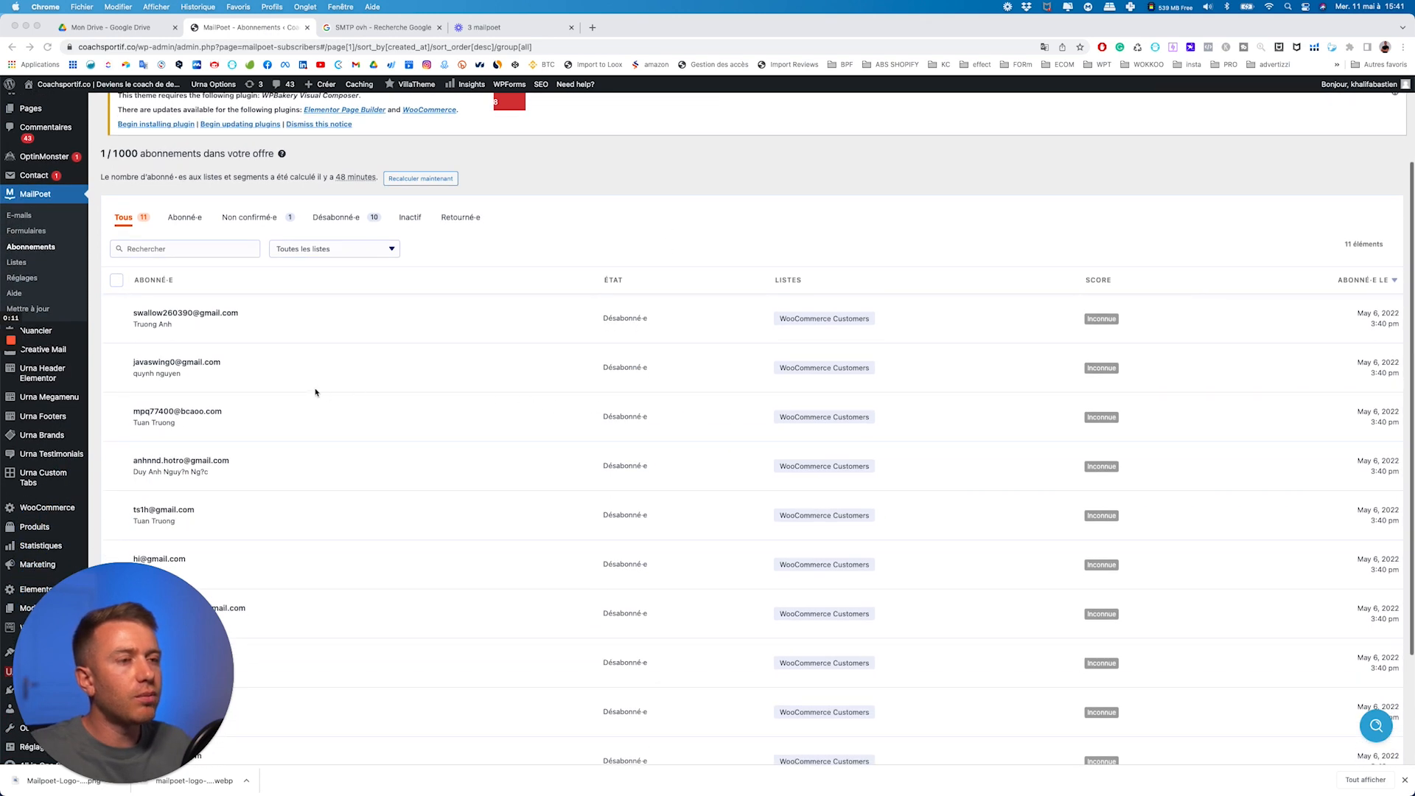
scroll(316, 391, down, 2)
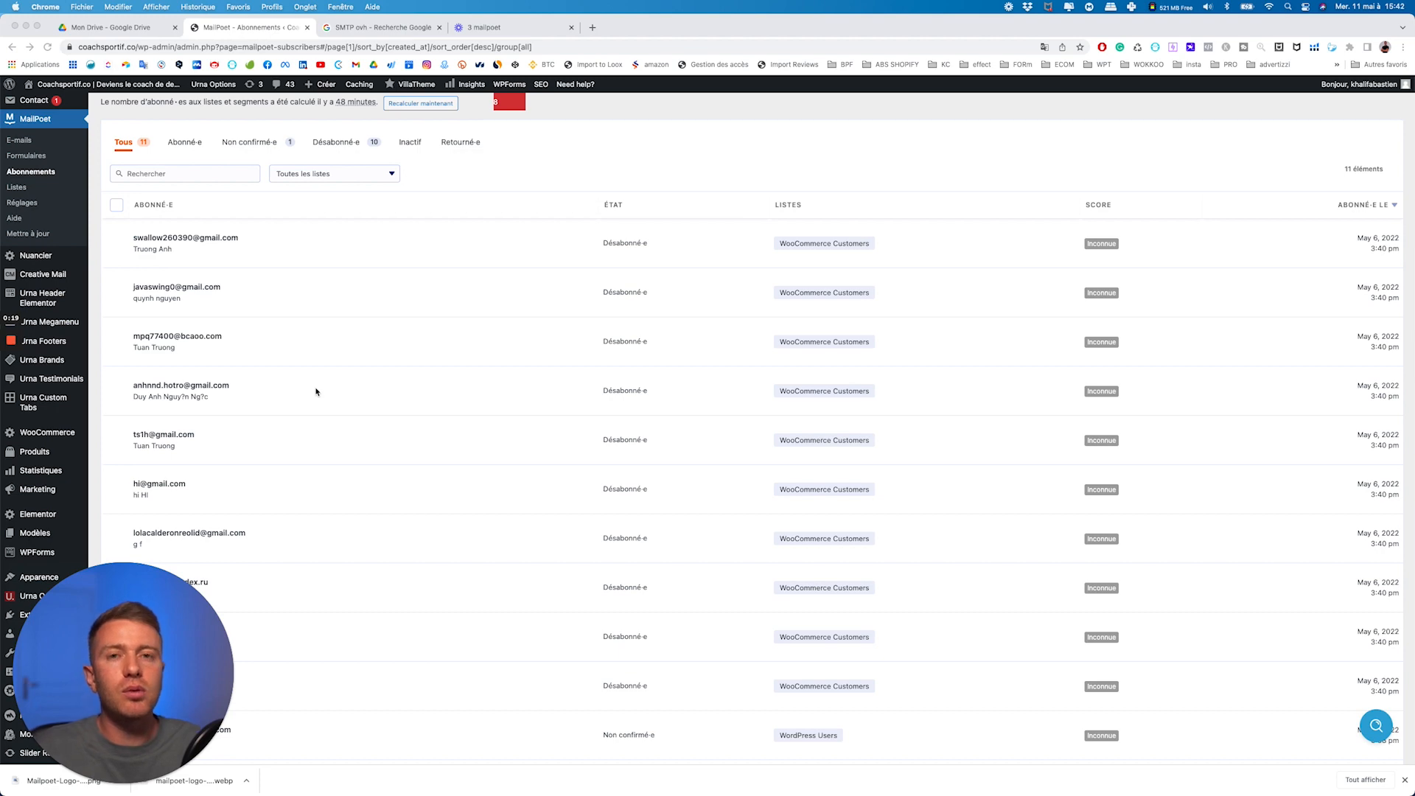
scroll(316, 391, up, 3)
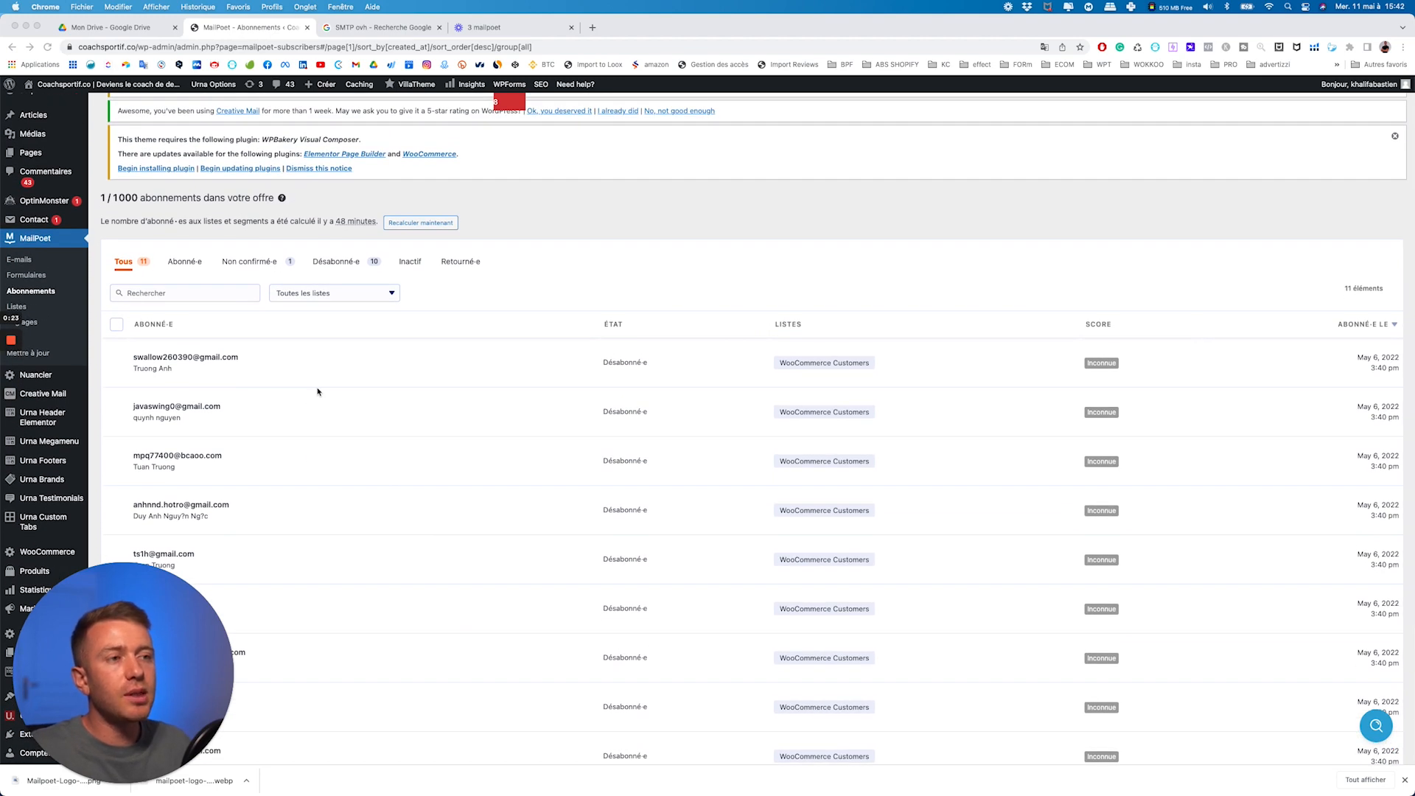
scroll(318, 391, up, 2)
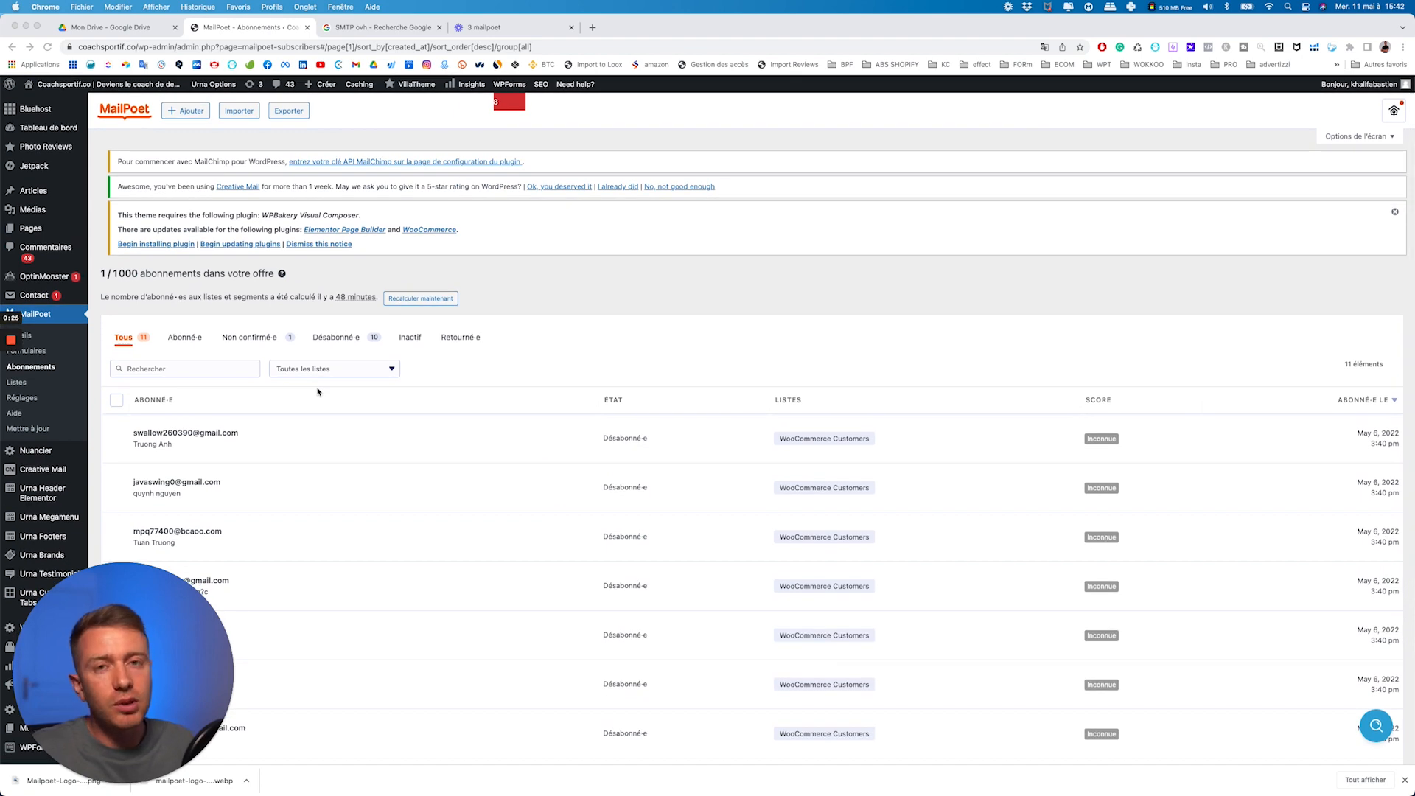
scroll(741, 461, down, 3)
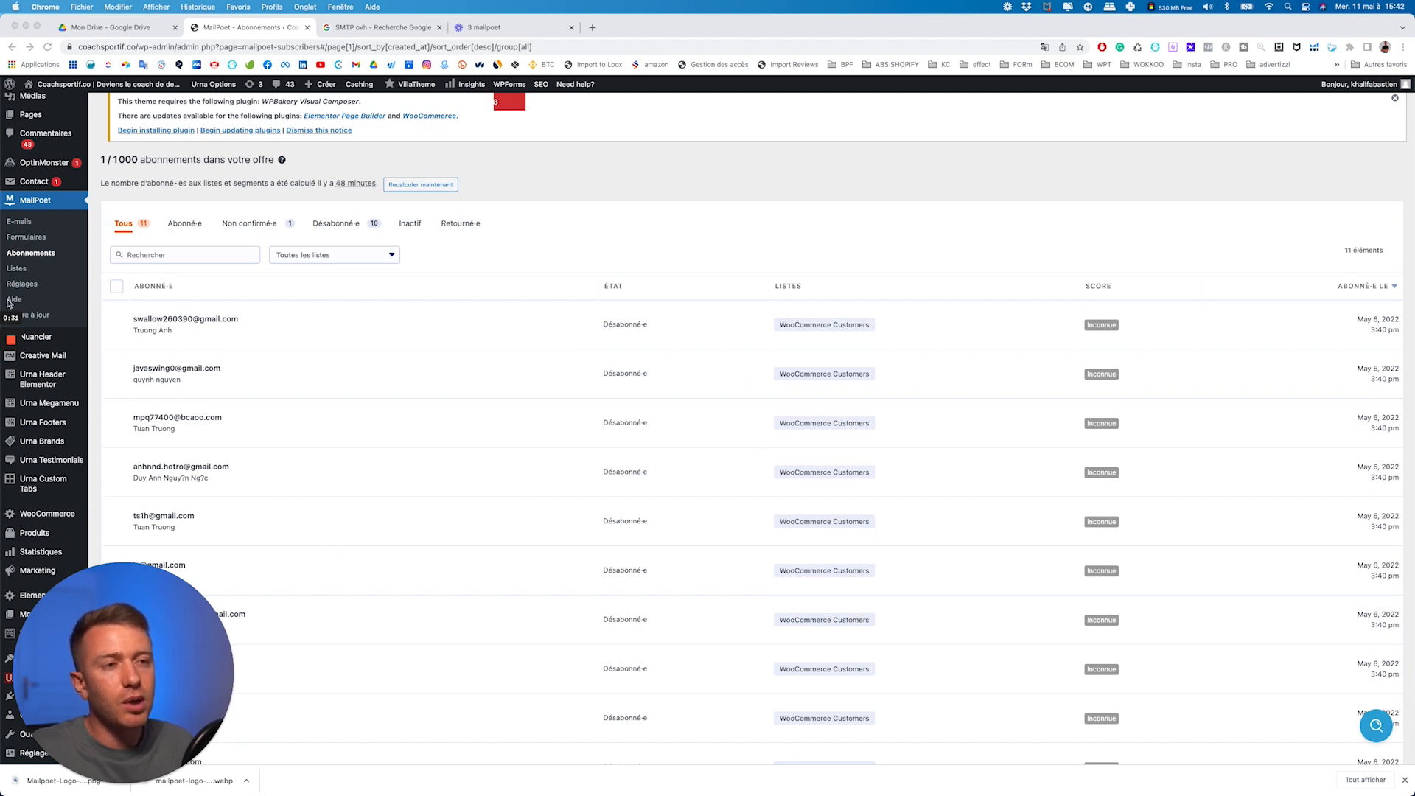
- Select all subscribers and move them to the "Newsletter mailing list"
click(712, 317)
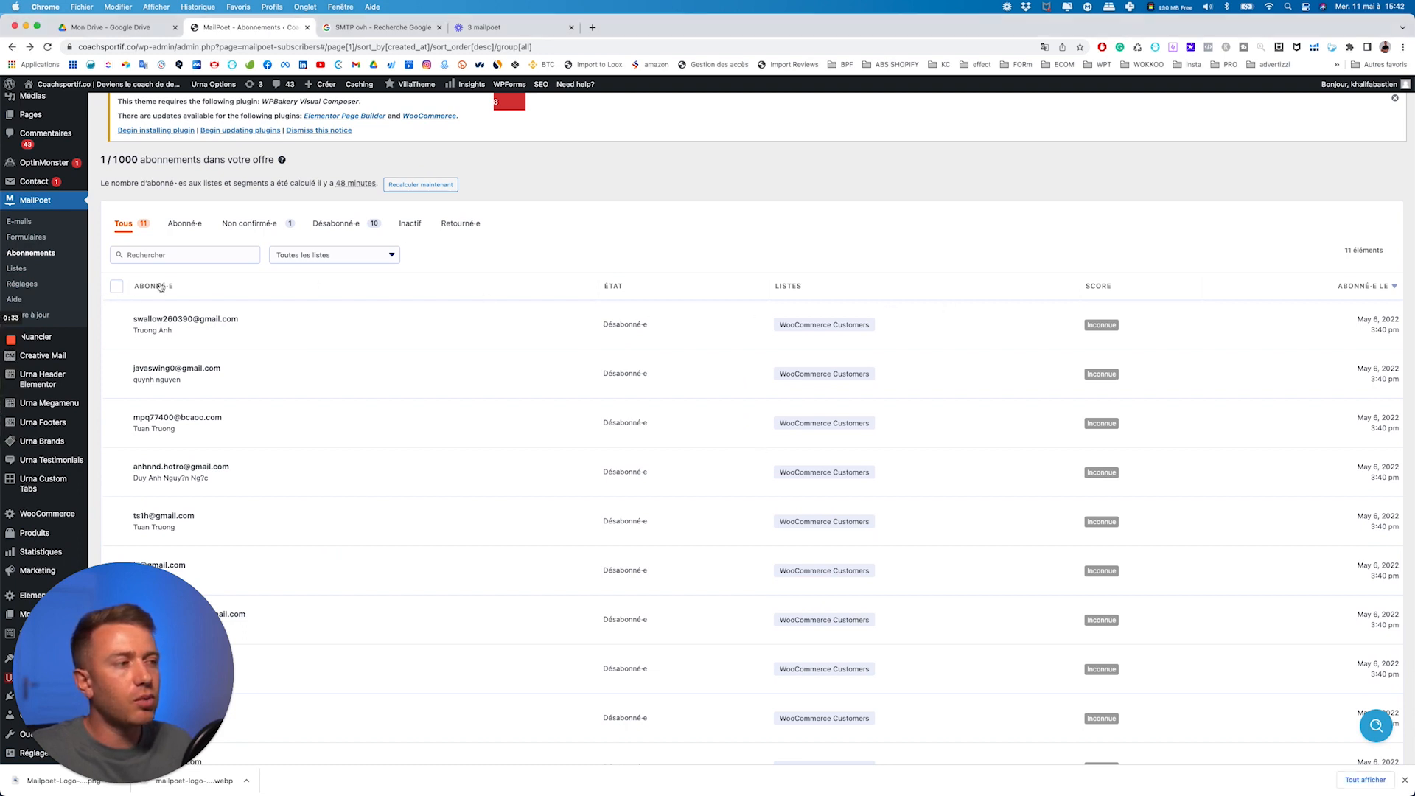
click(117, 286)
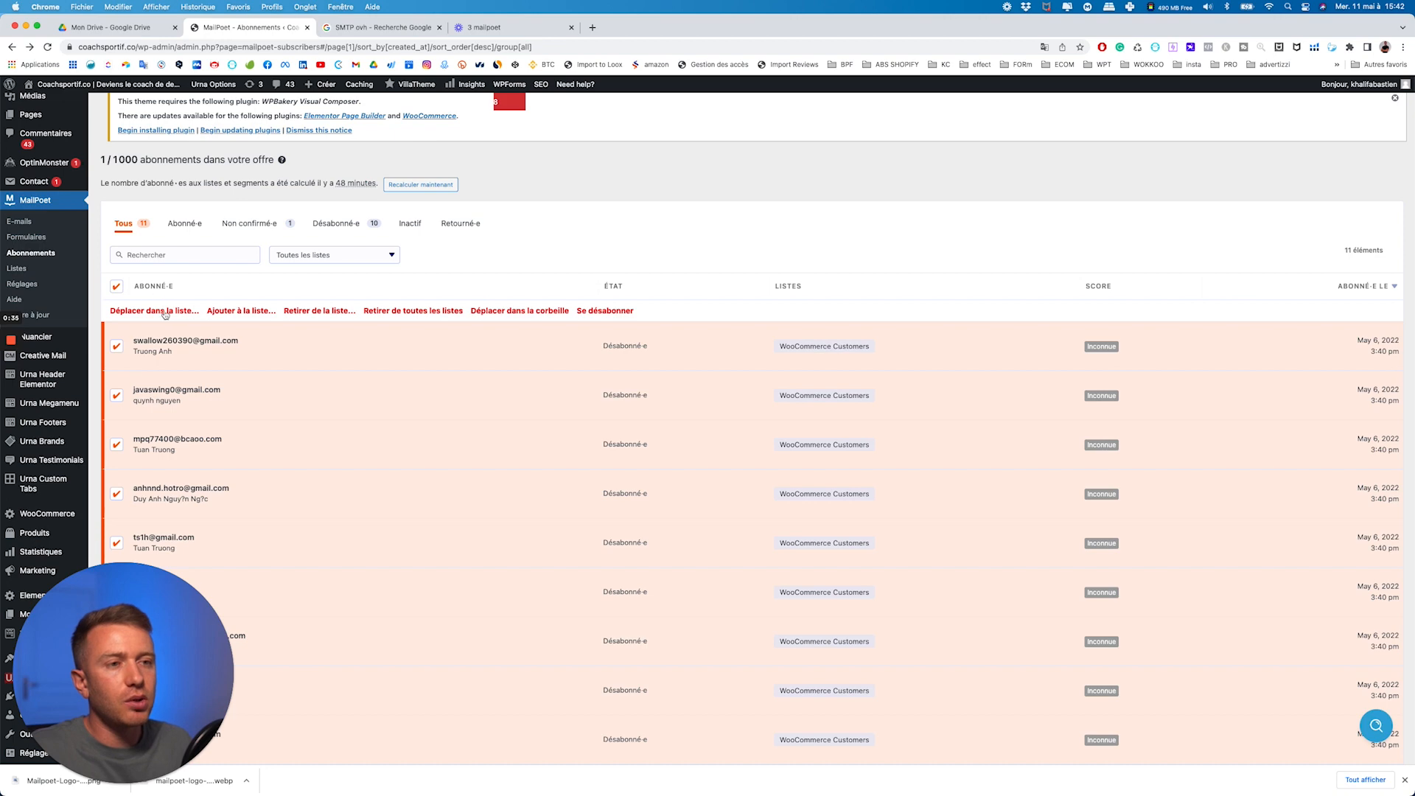
click(189, 311)
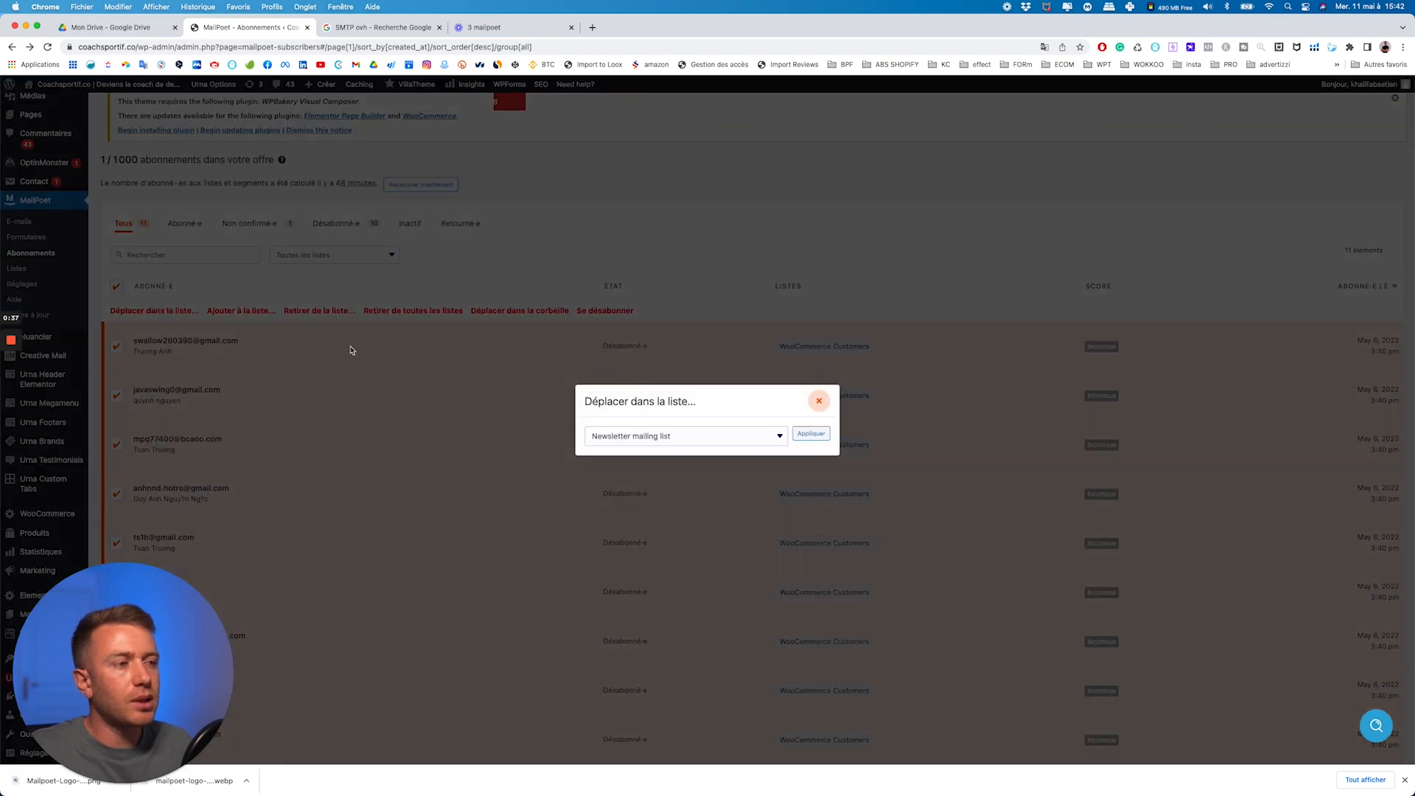
click(636, 436)
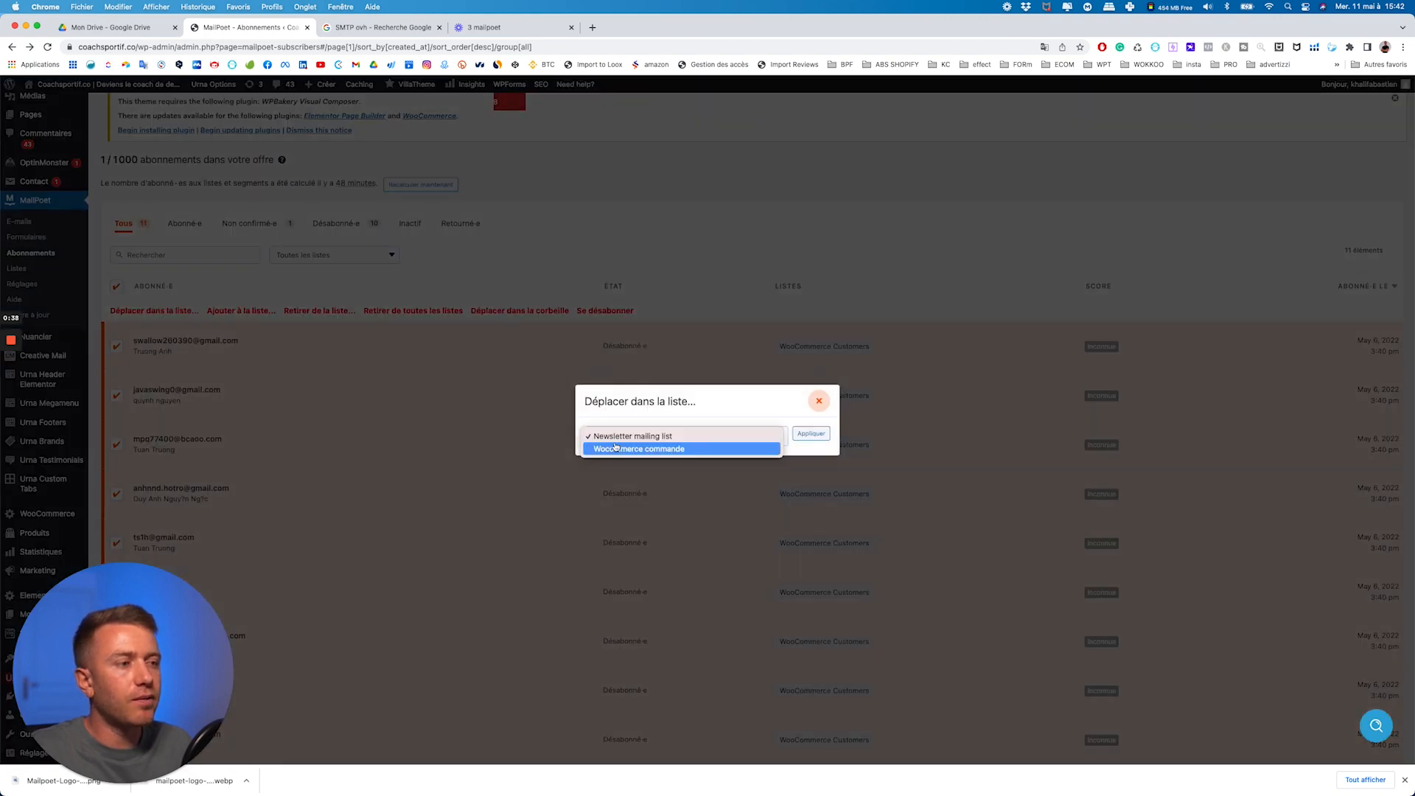
click(814, 440)
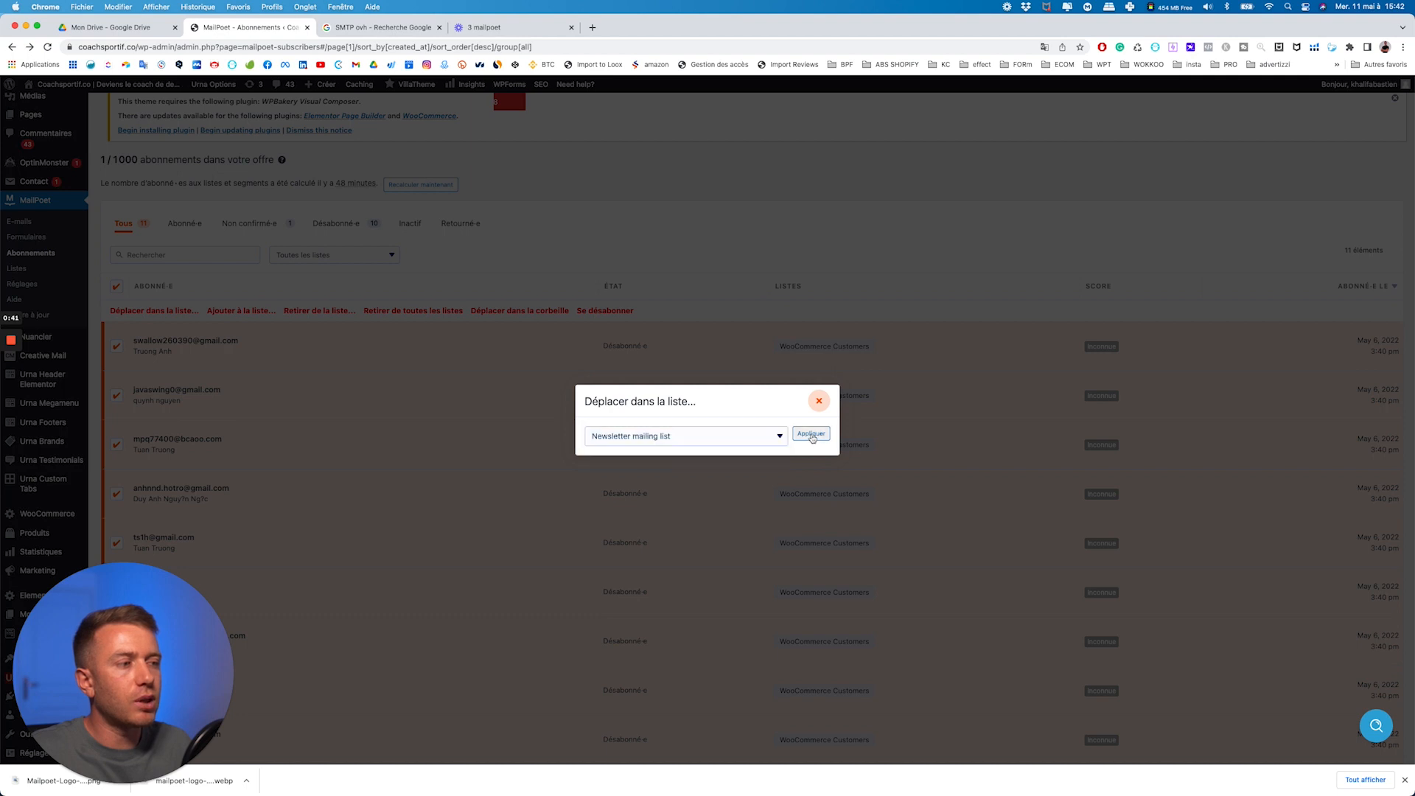
click(812, 435)
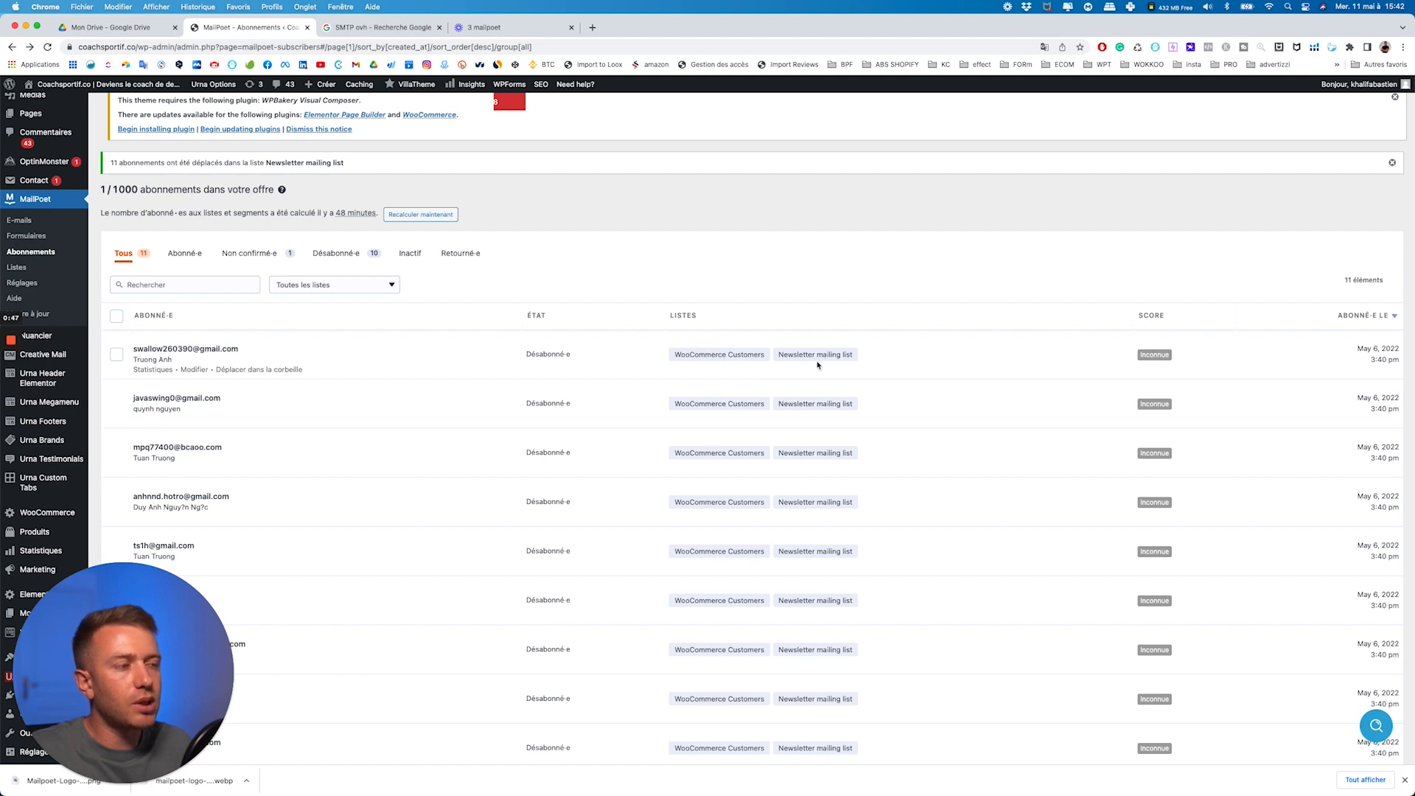
- Select all subscribers and remove them from the "Wocommerce commande" list
click(119, 318)
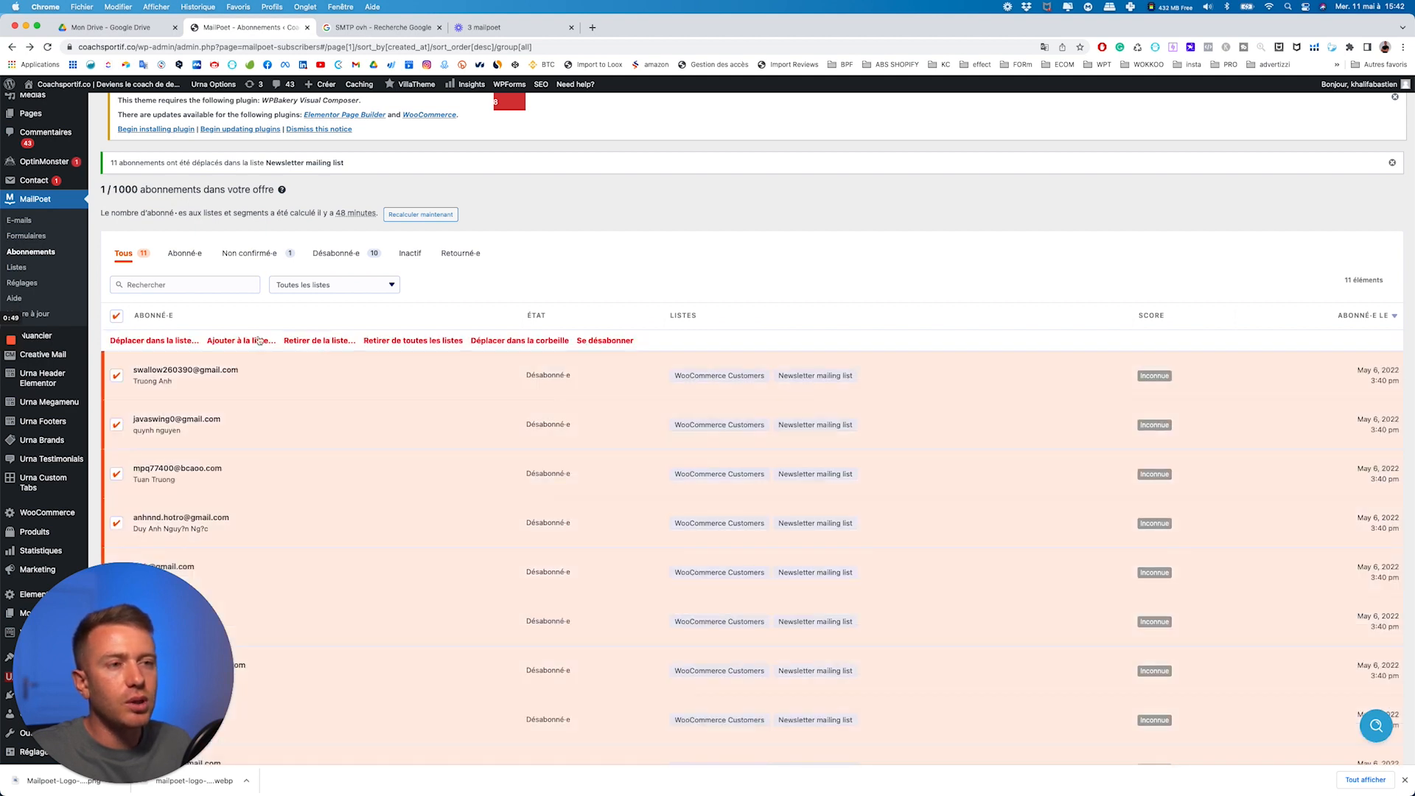
click(319, 340)
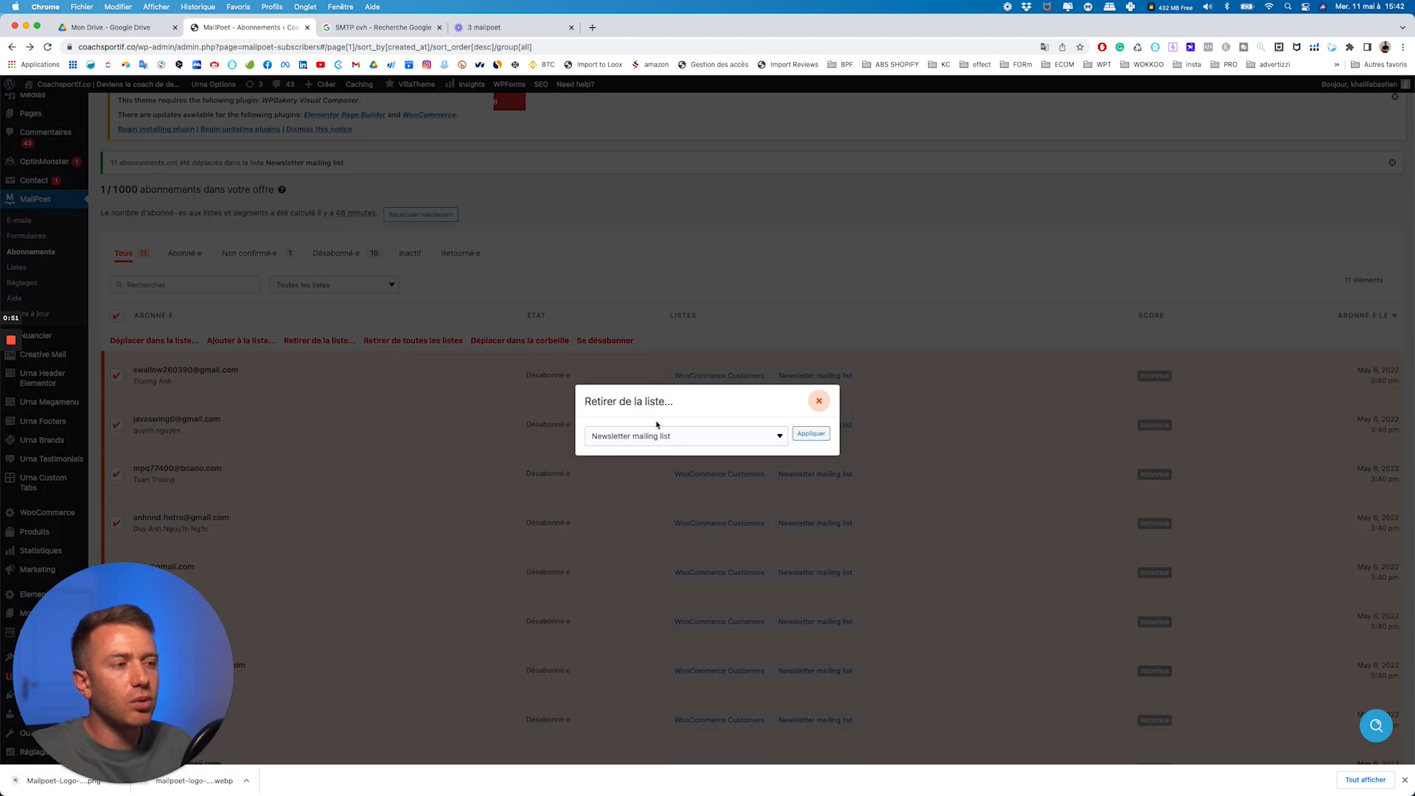
click(678, 439)
click(757, 450)
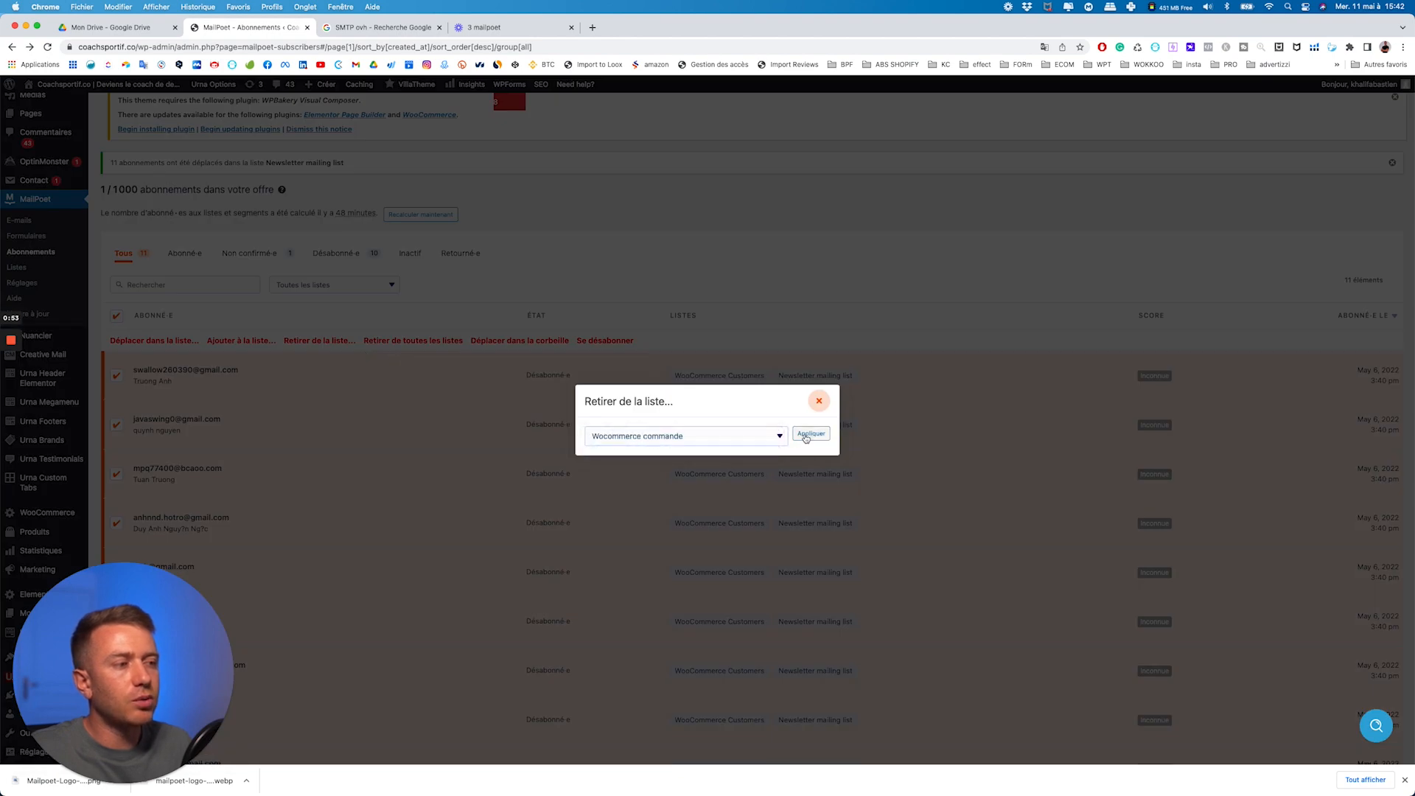
click(811, 434)
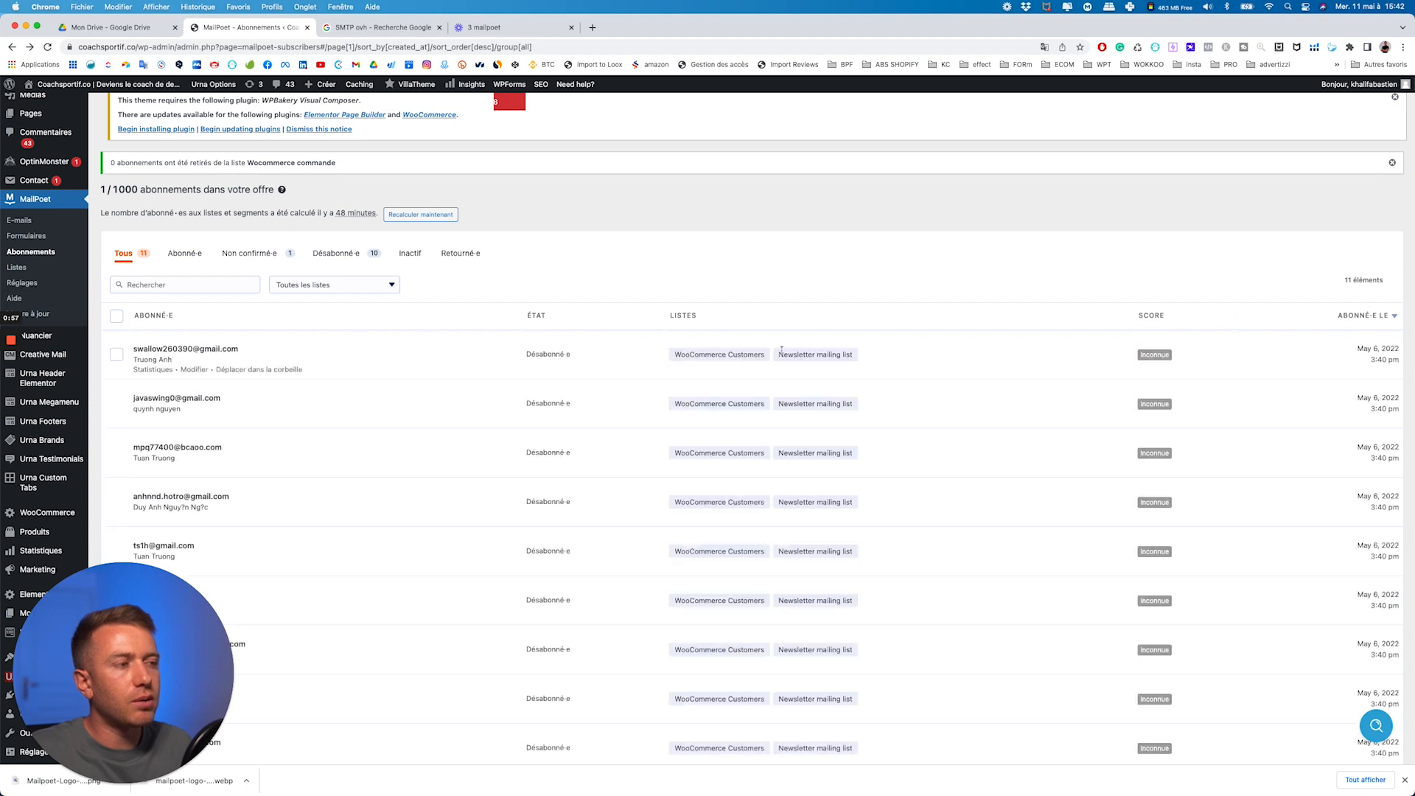
drag(666, 355, 761, 355)
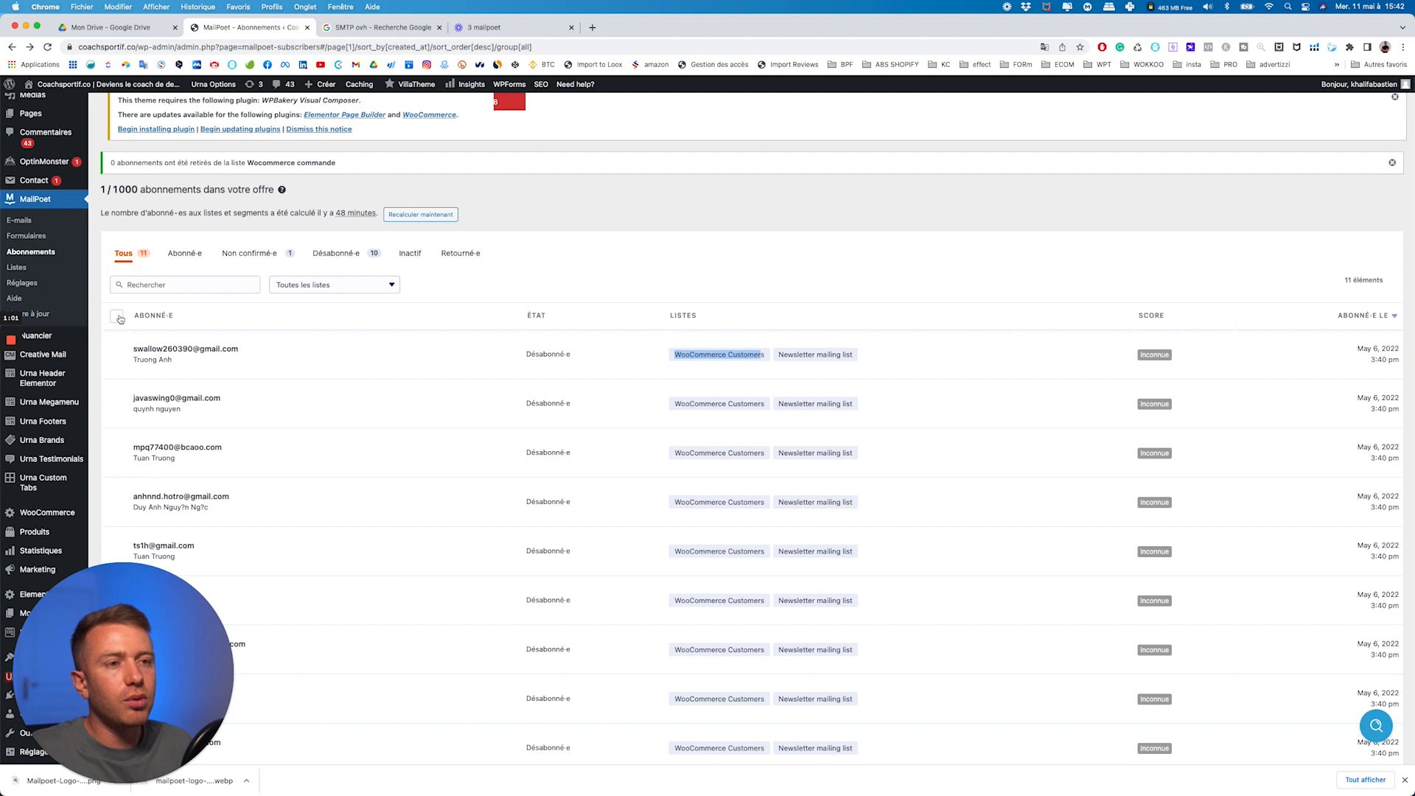
- Change the first listed subscriber's status to "Abonné·e" and save the subscriber
scroll(162, 368, down, 1)
click(193, 329)
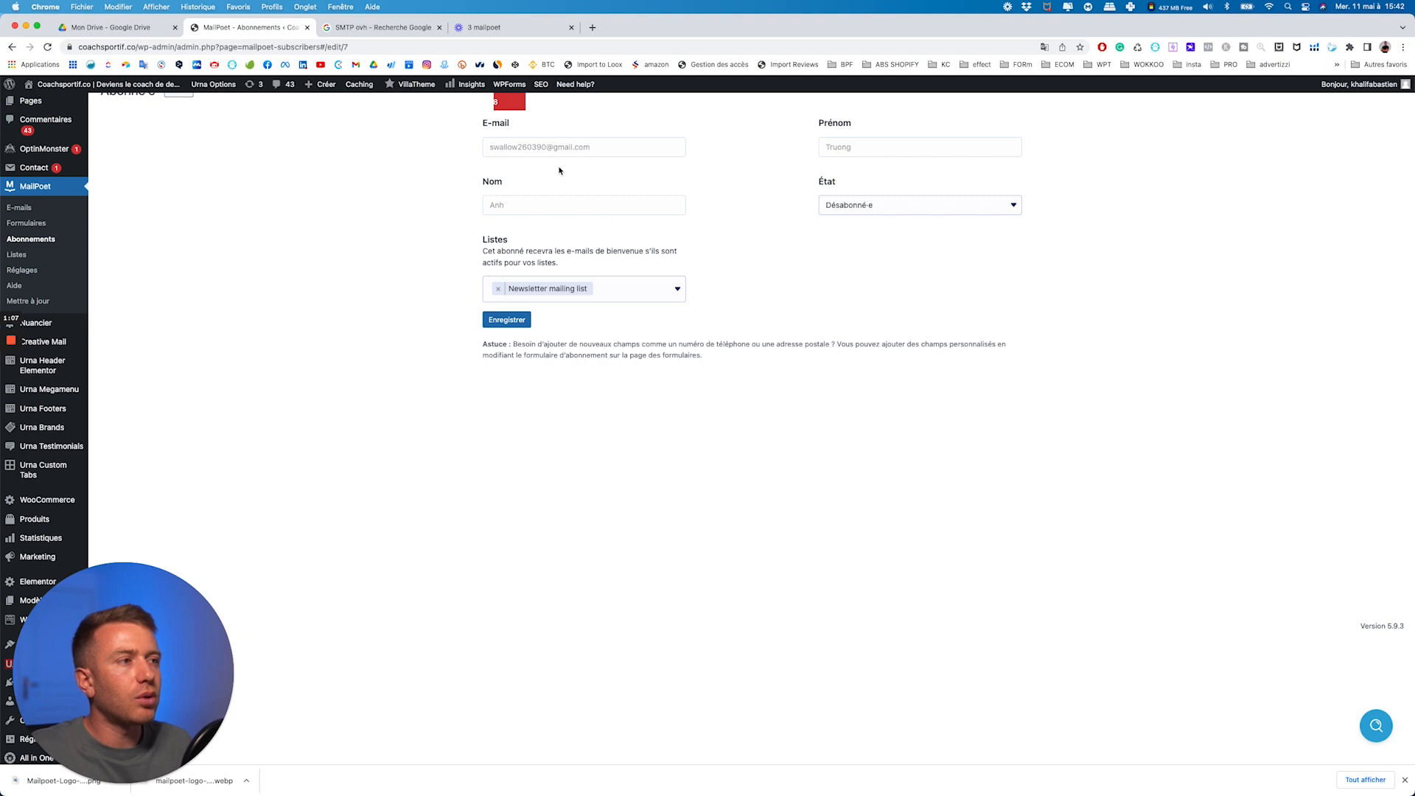
click(958, 206)
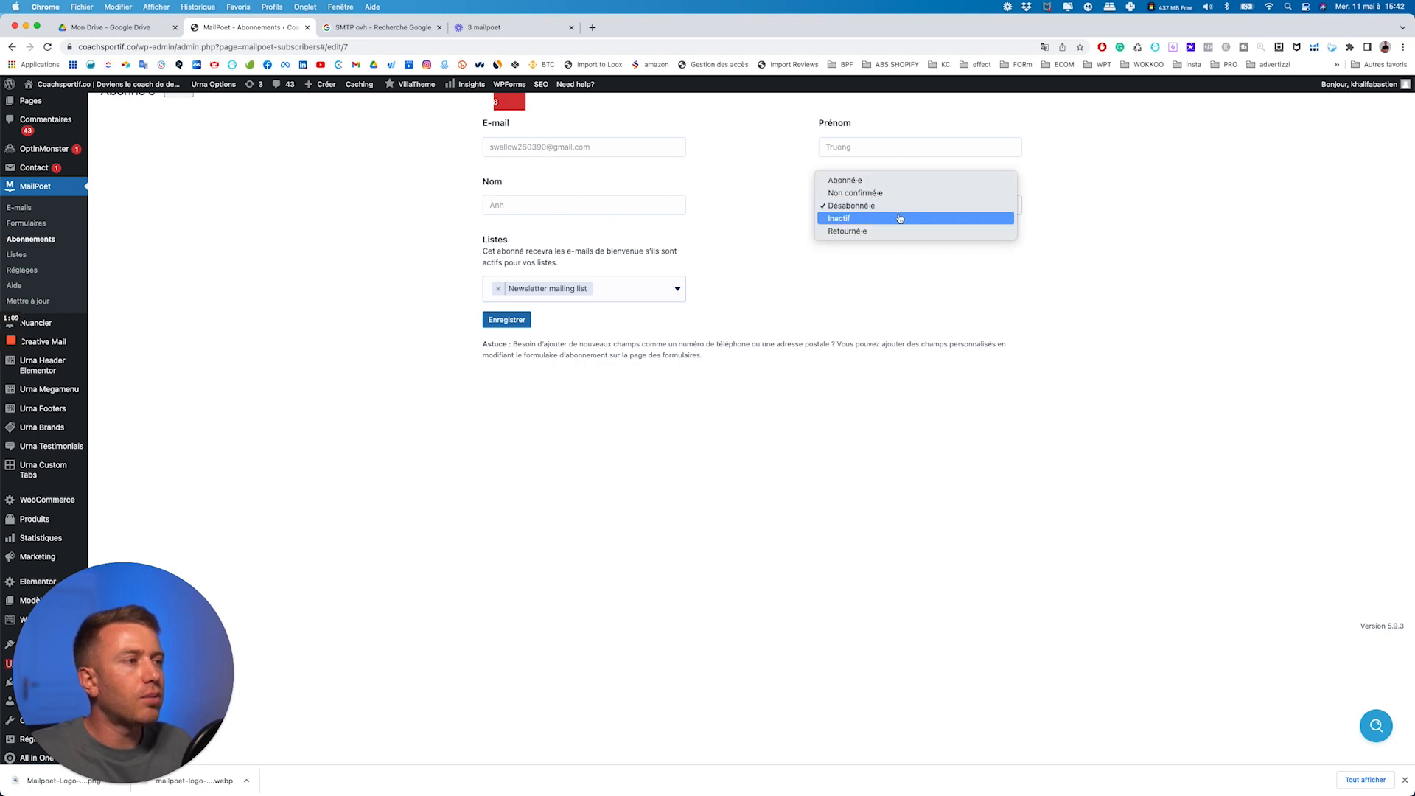
click(875, 182)
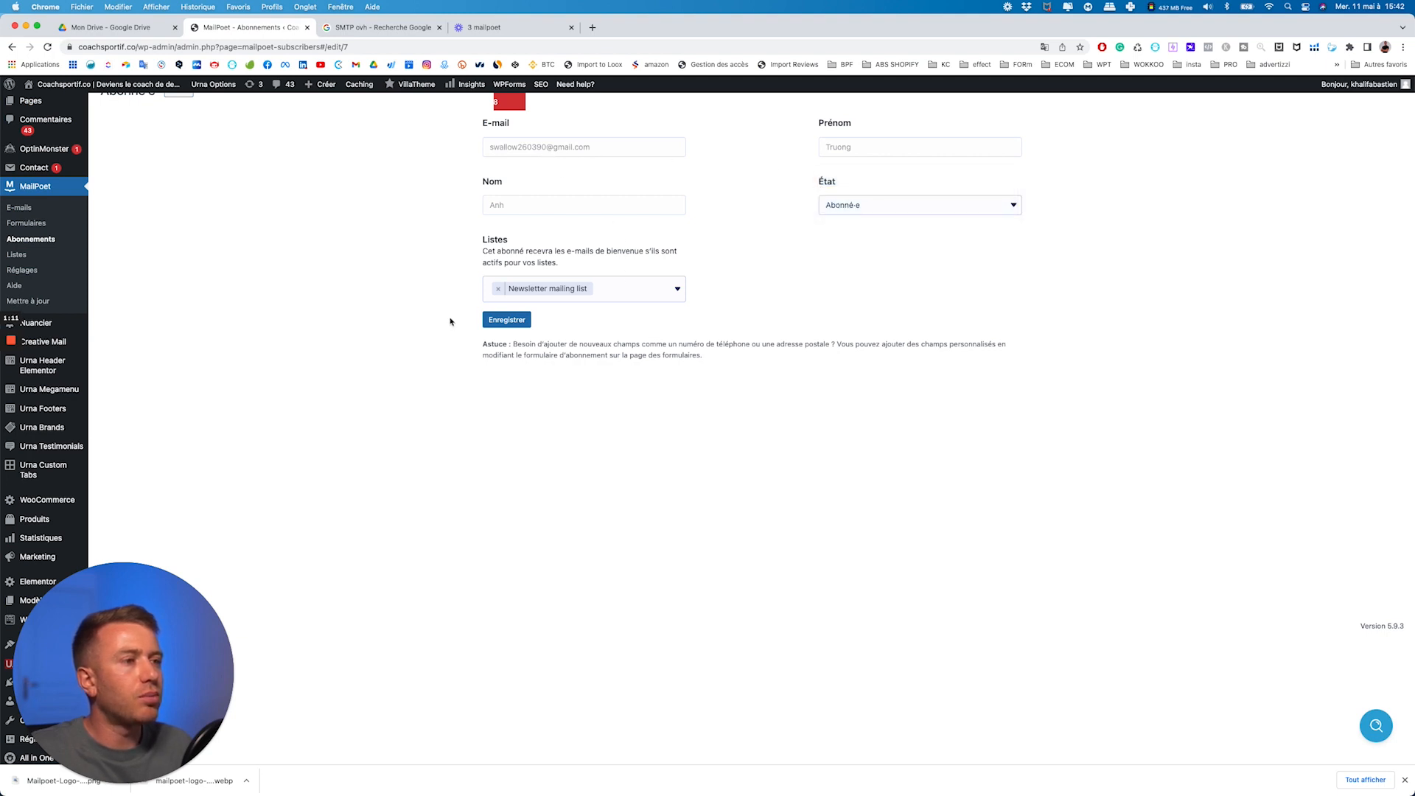
click(506, 320)
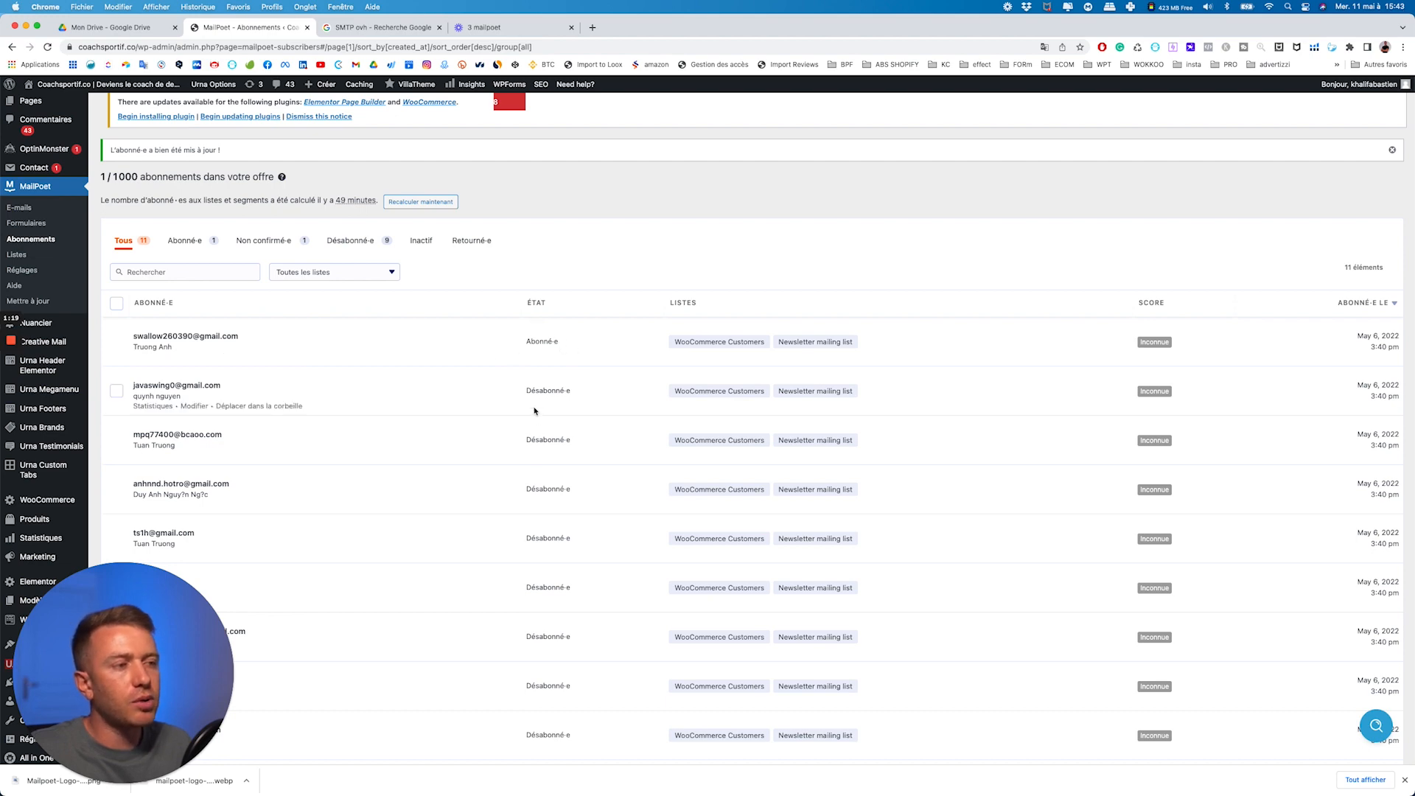
- Start a subscriber import and examine the expected format for pasting data into a text box
scroll(534, 405, down, 5)
scroll(535, 411, up, 4)
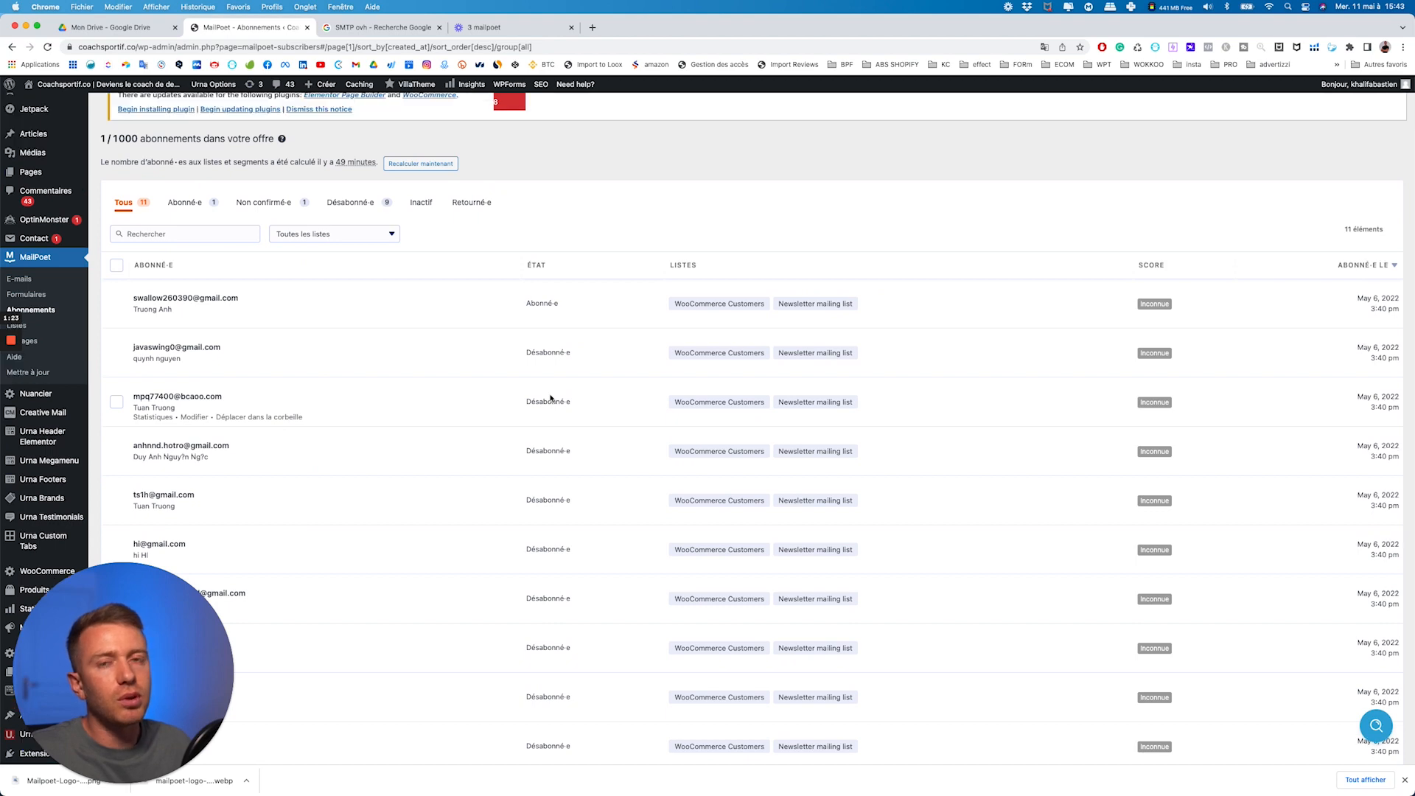
scroll(551, 399, up, 4)
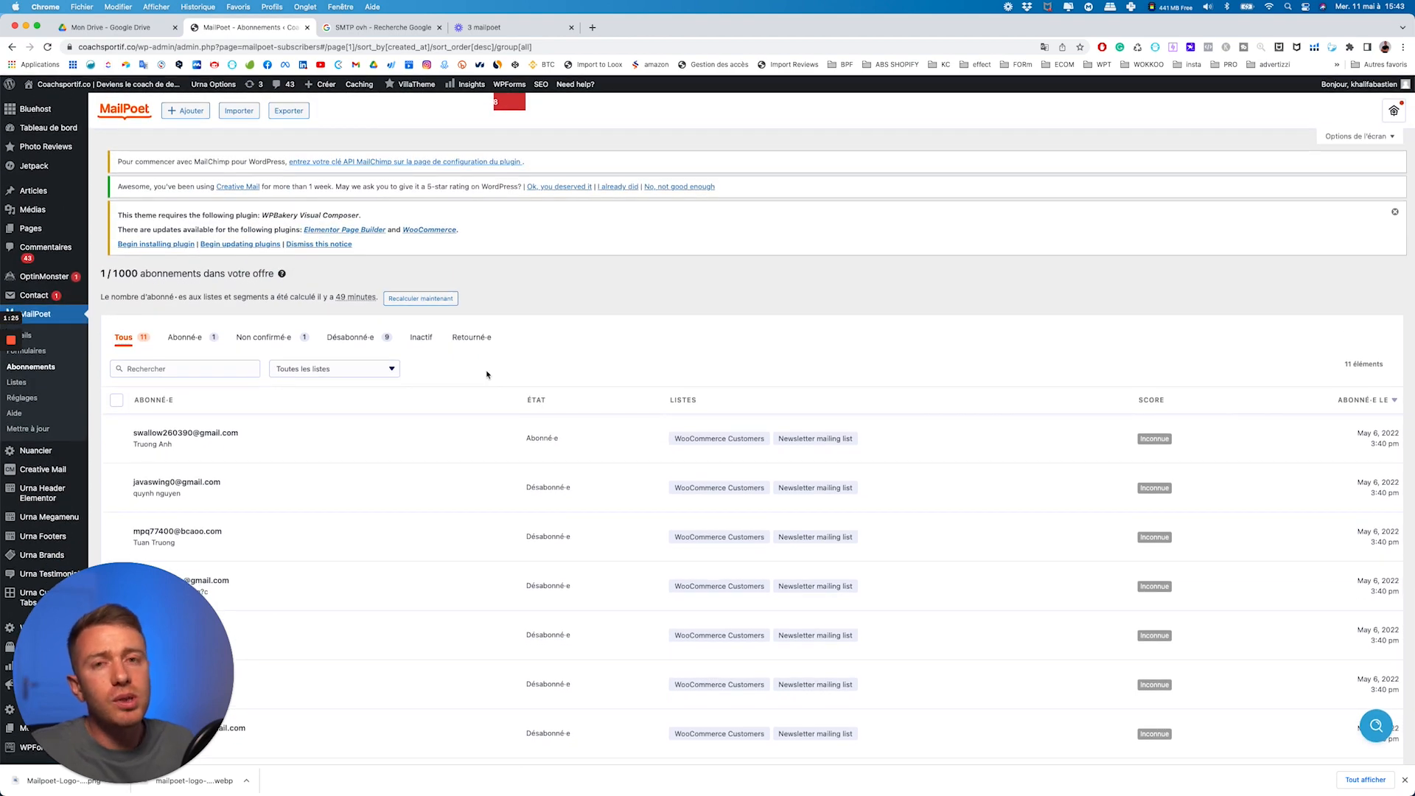
click(242, 113)
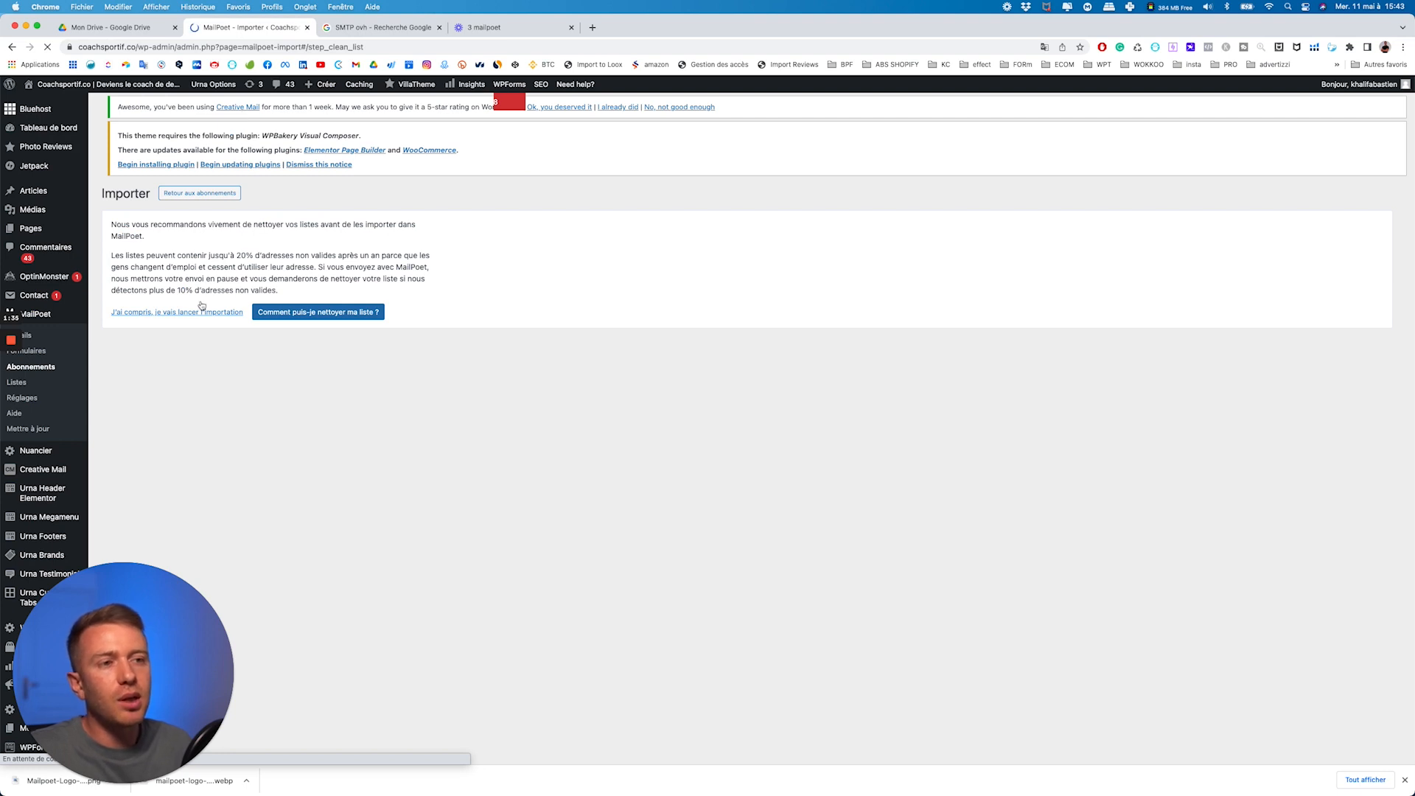
click(176, 323)
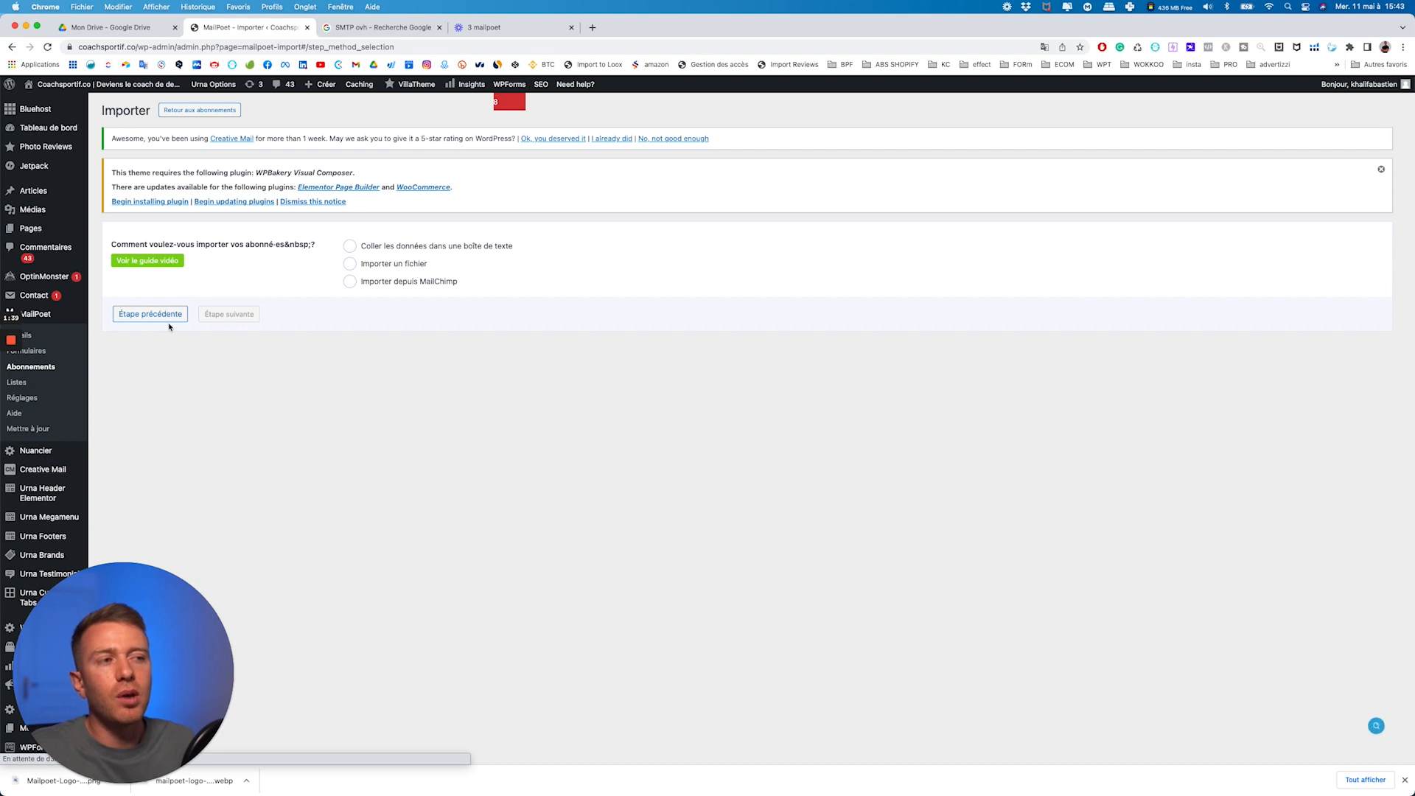
click(409, 245)
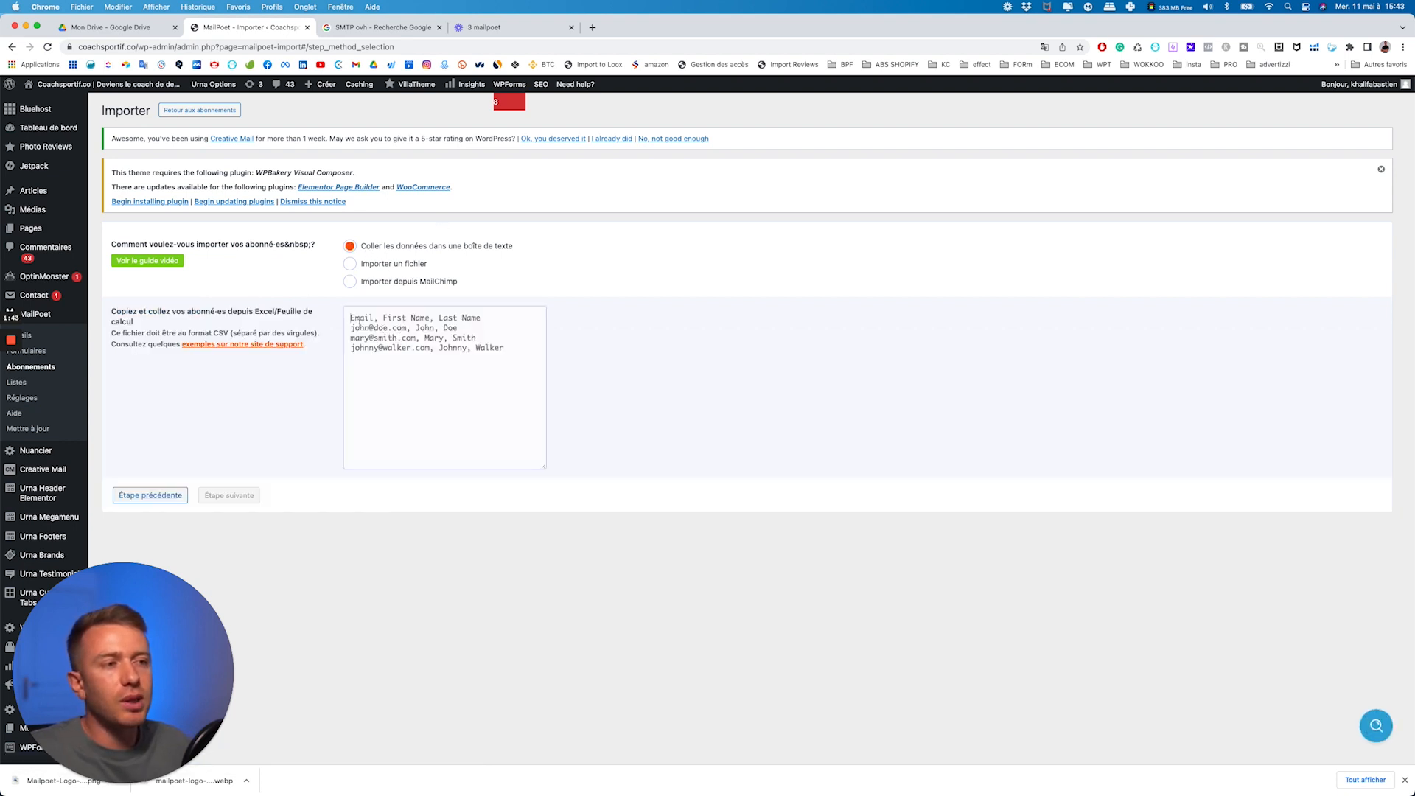
click(358, 318)
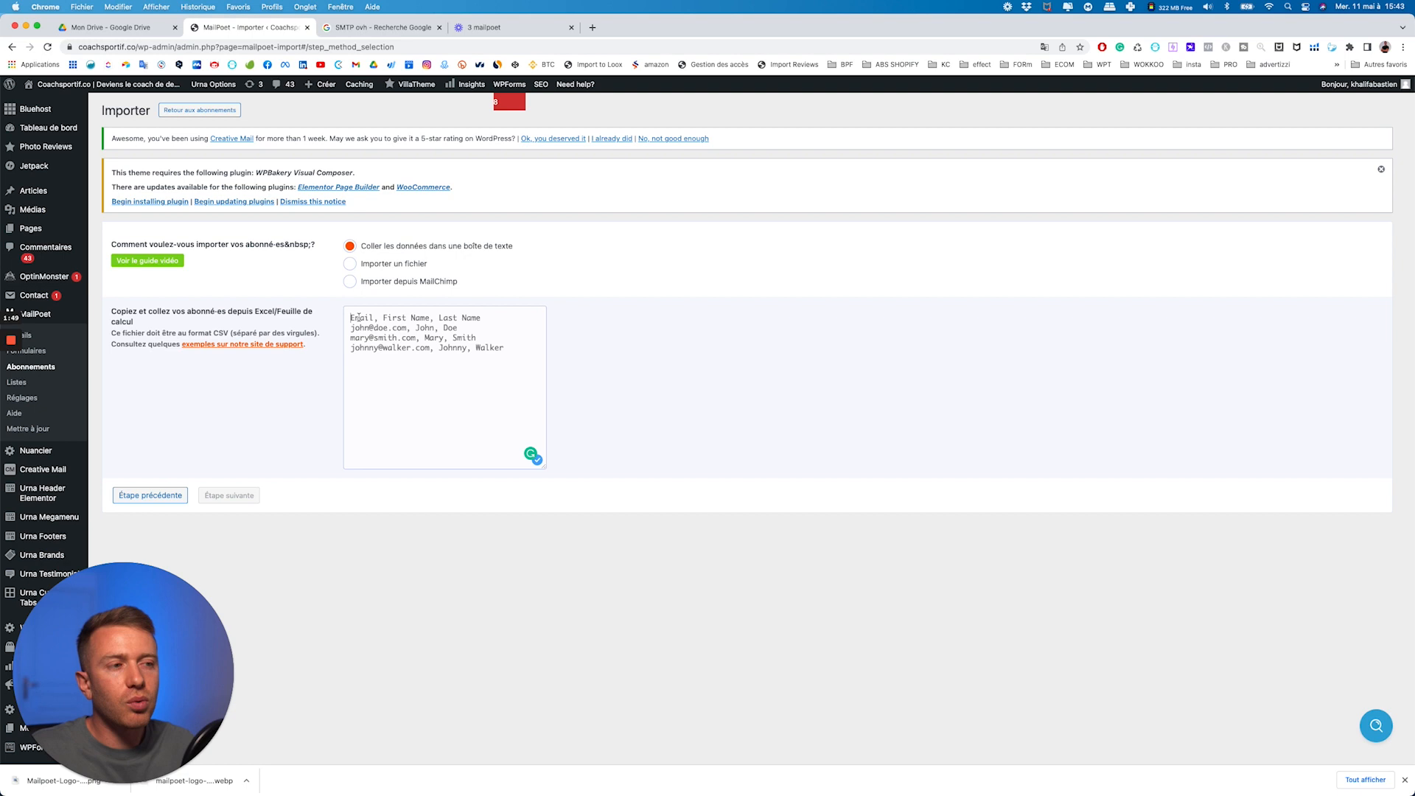
- Compare the requirements for importing subscribers from a file and from MailChimp, and return to the import's list-cleaning advice
click(352, 264)
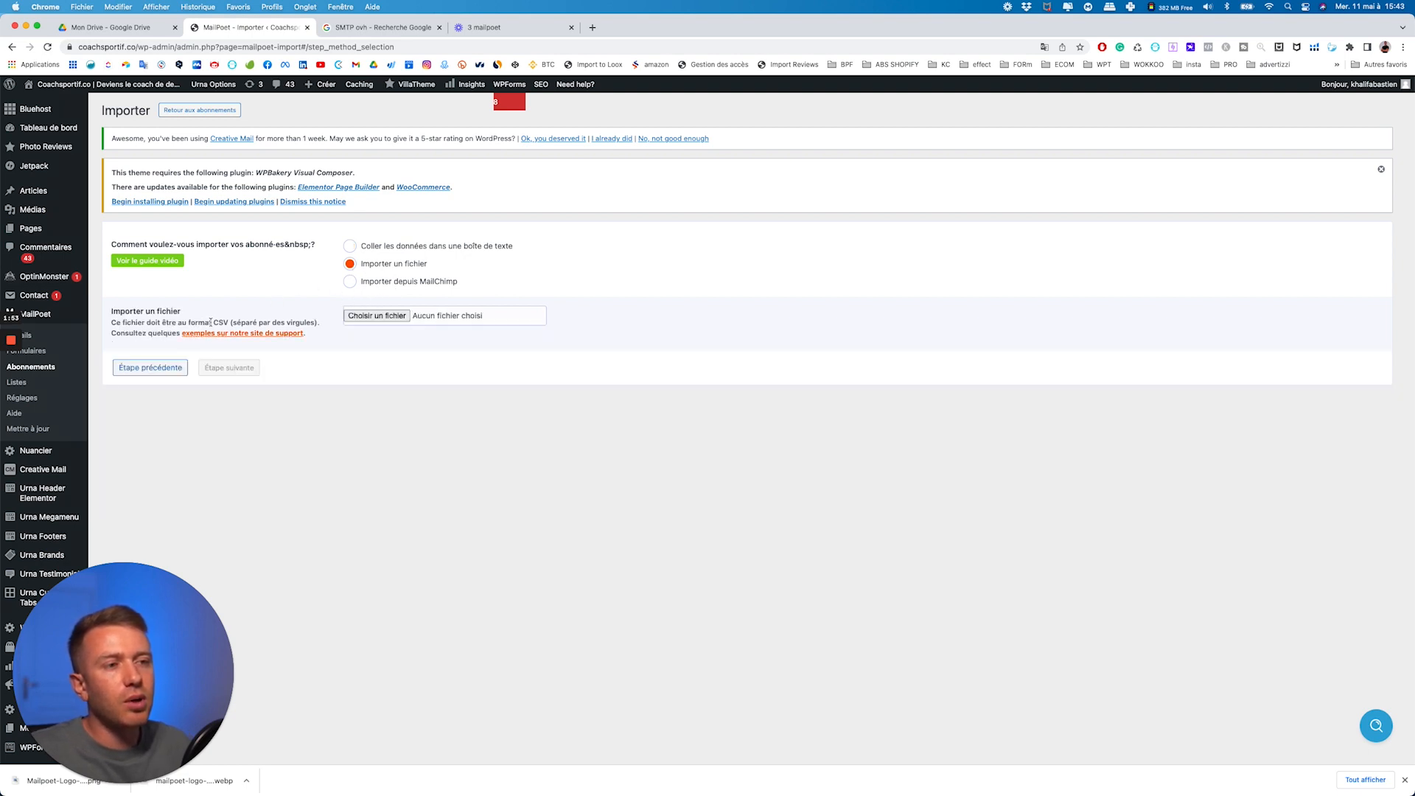
drag(112, 336, 315, 341)
click(328, 336)
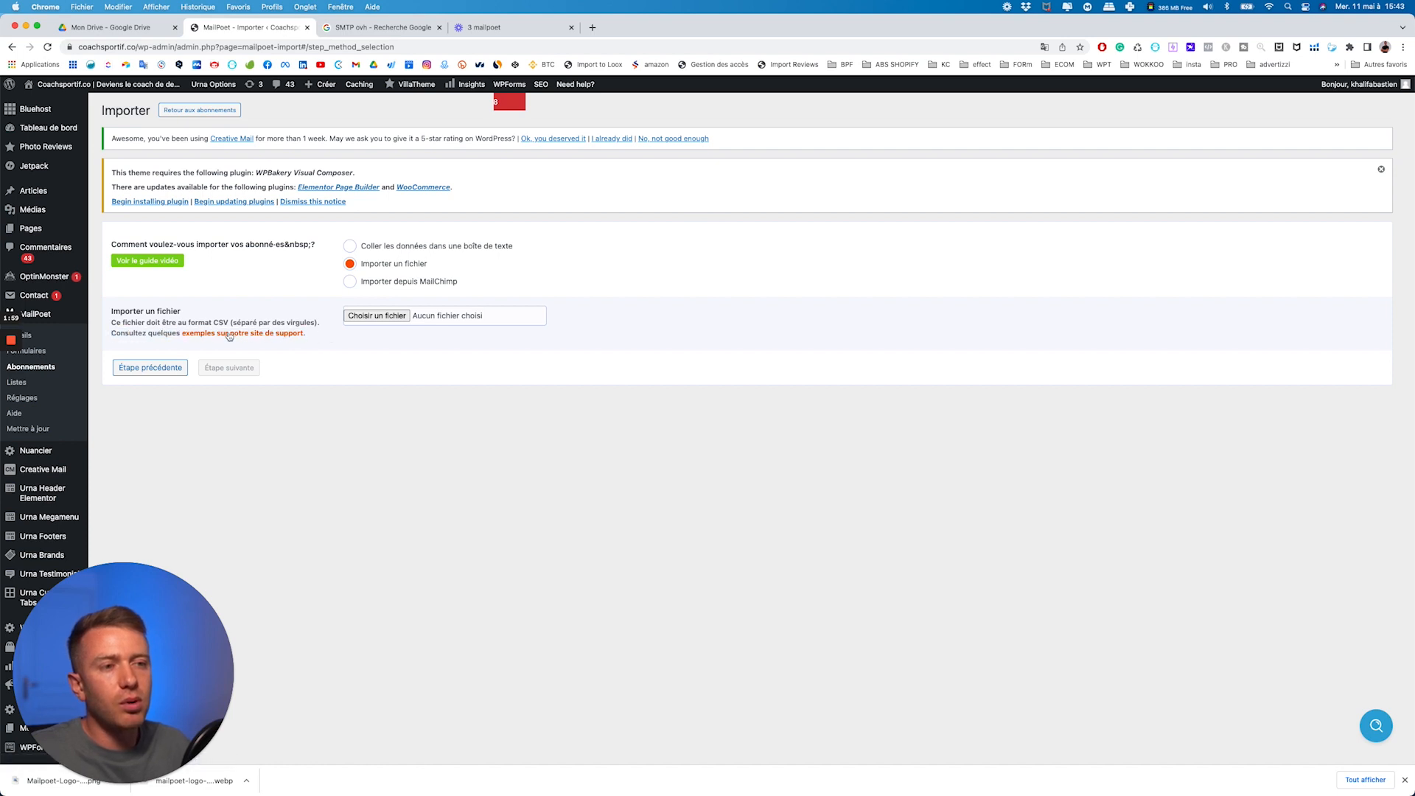
click(352, 284)
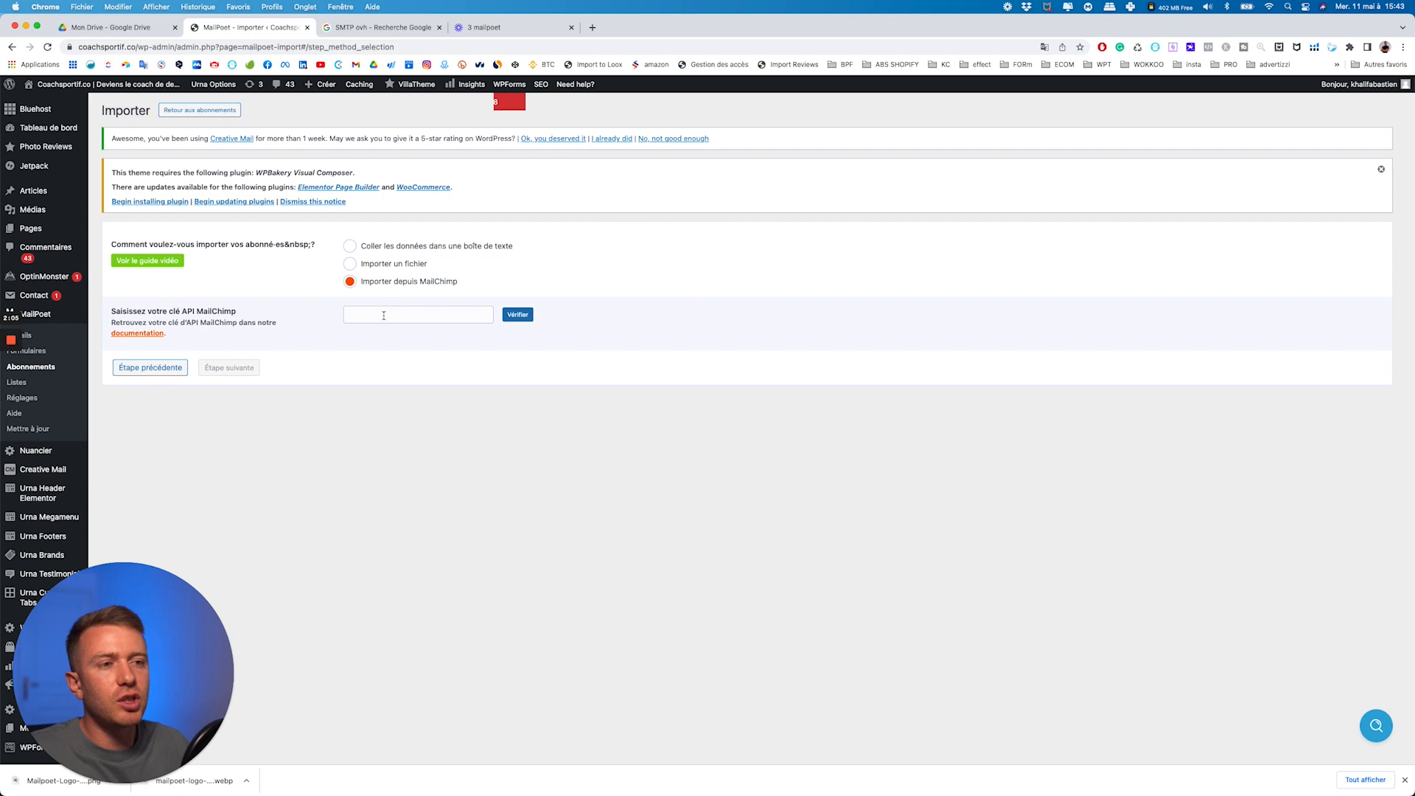
click(349, 264)
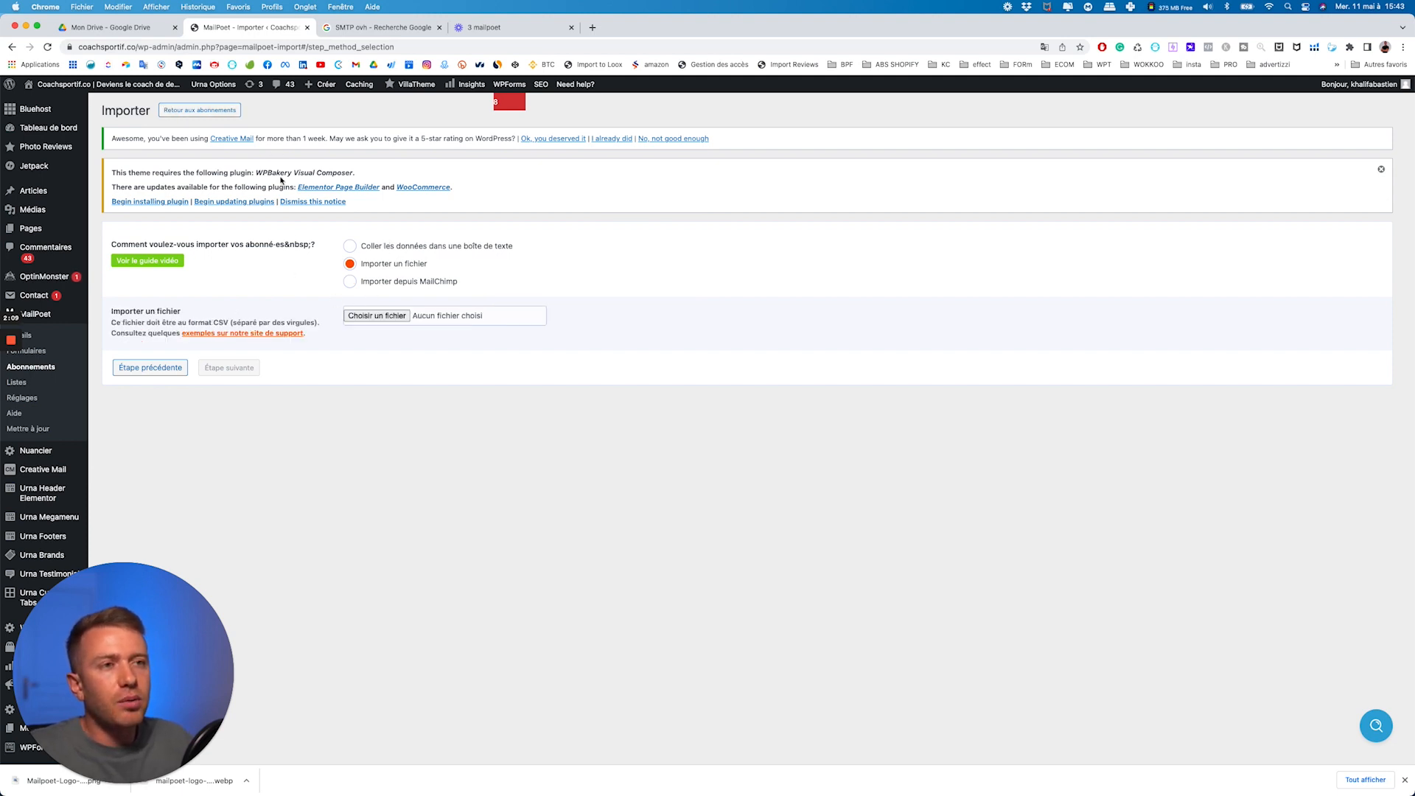
click(151, 367)
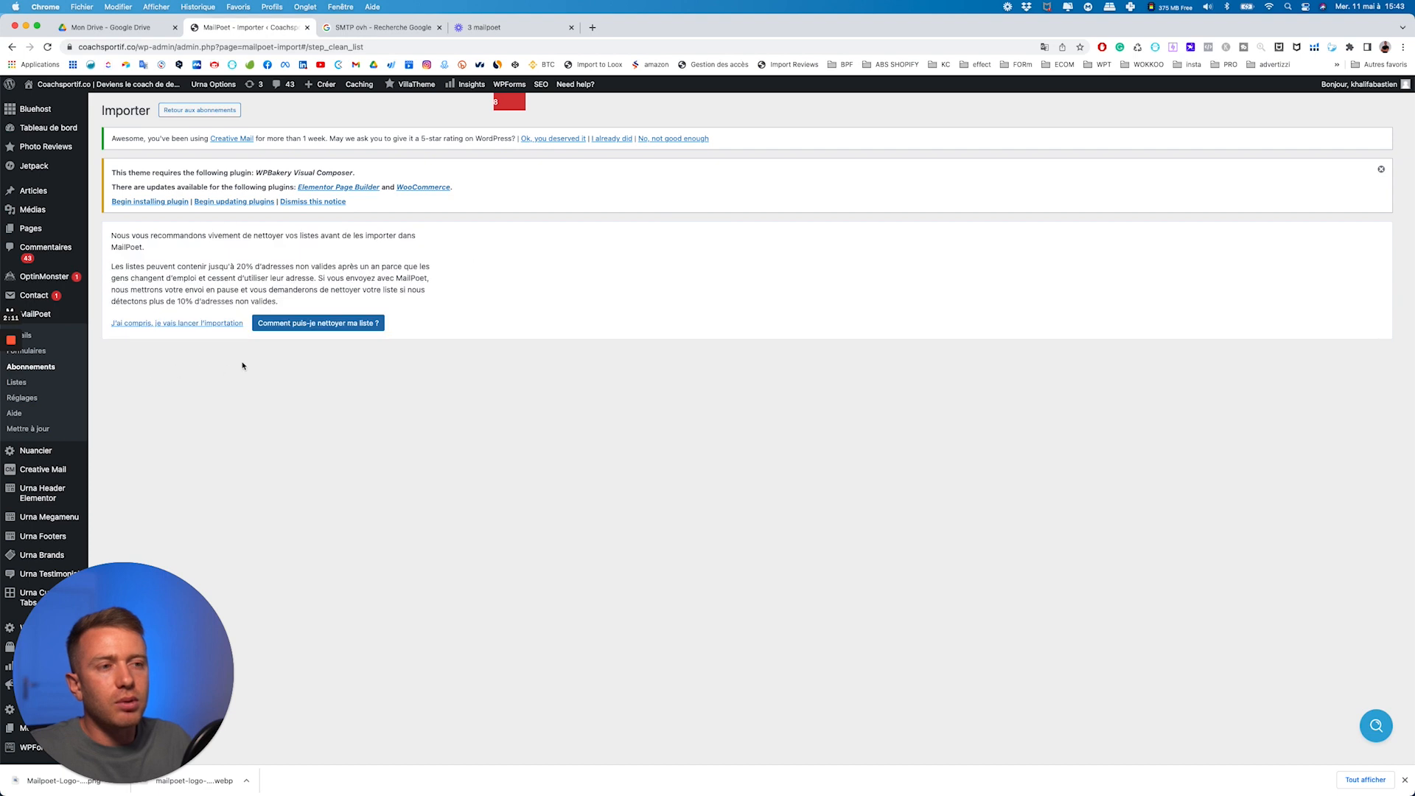
scroll(85, 390, down, 3)
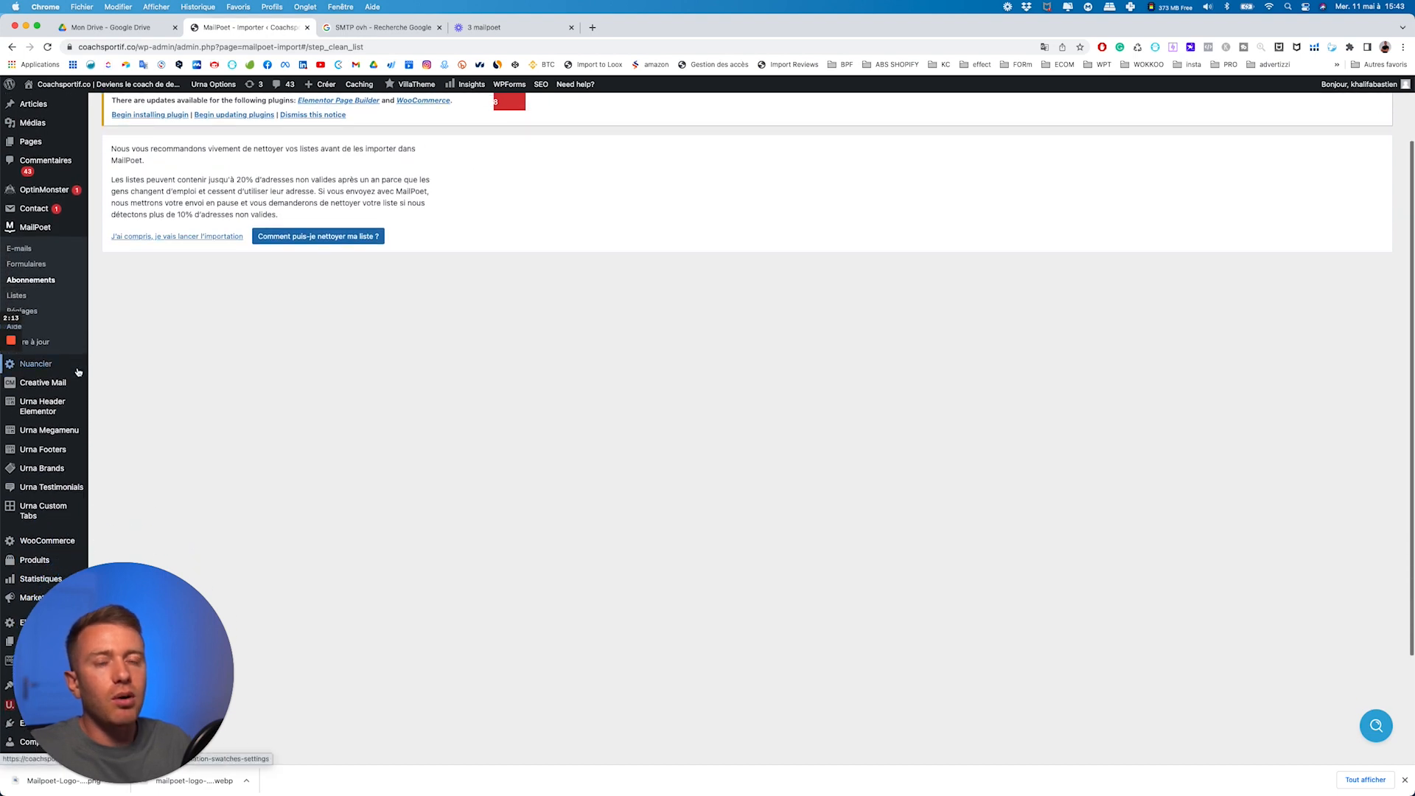
scroll(126, 317, up, 1)
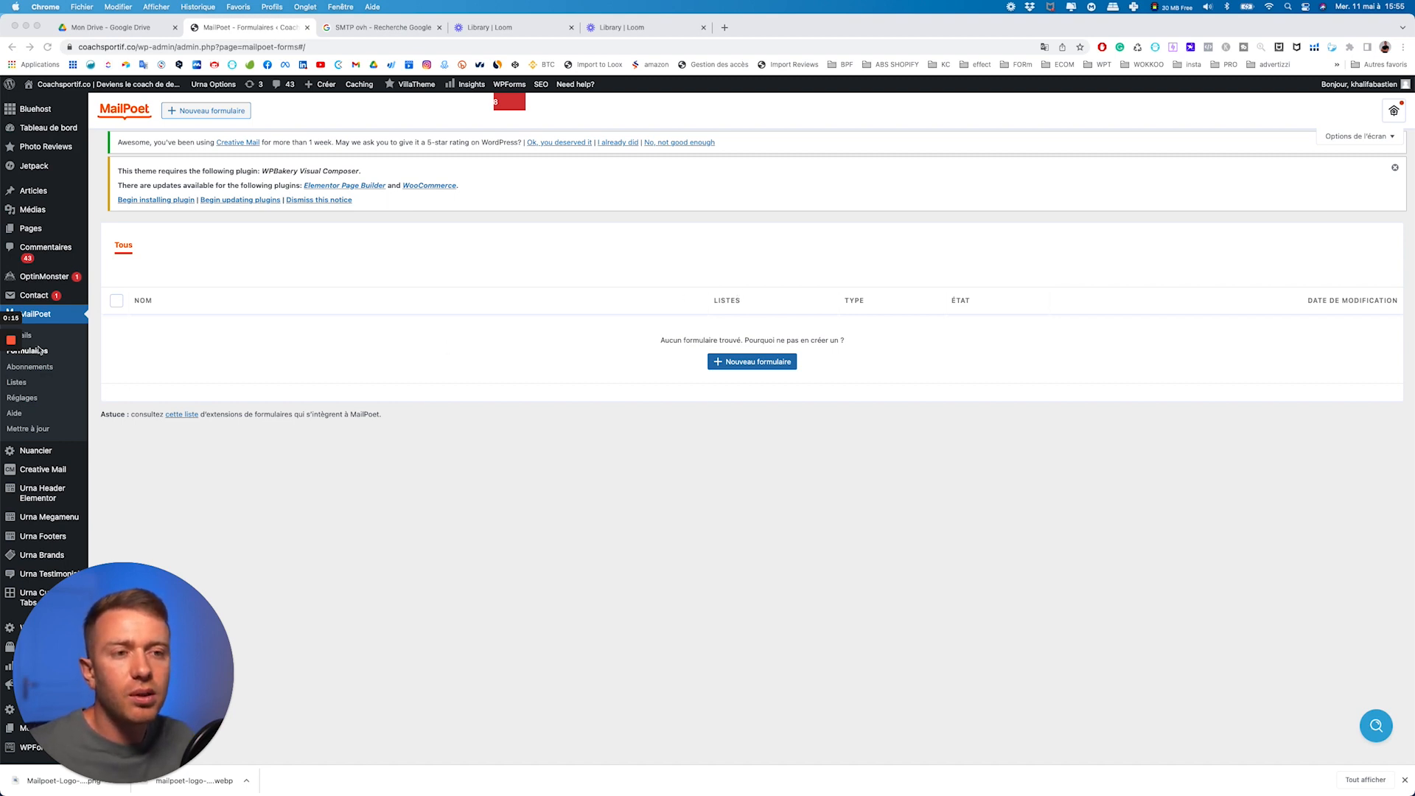
- Browse the template categories for a new form and create it from the "Rejoignez le club" template under "Fenêtre contextuelle"
click(740, 362)
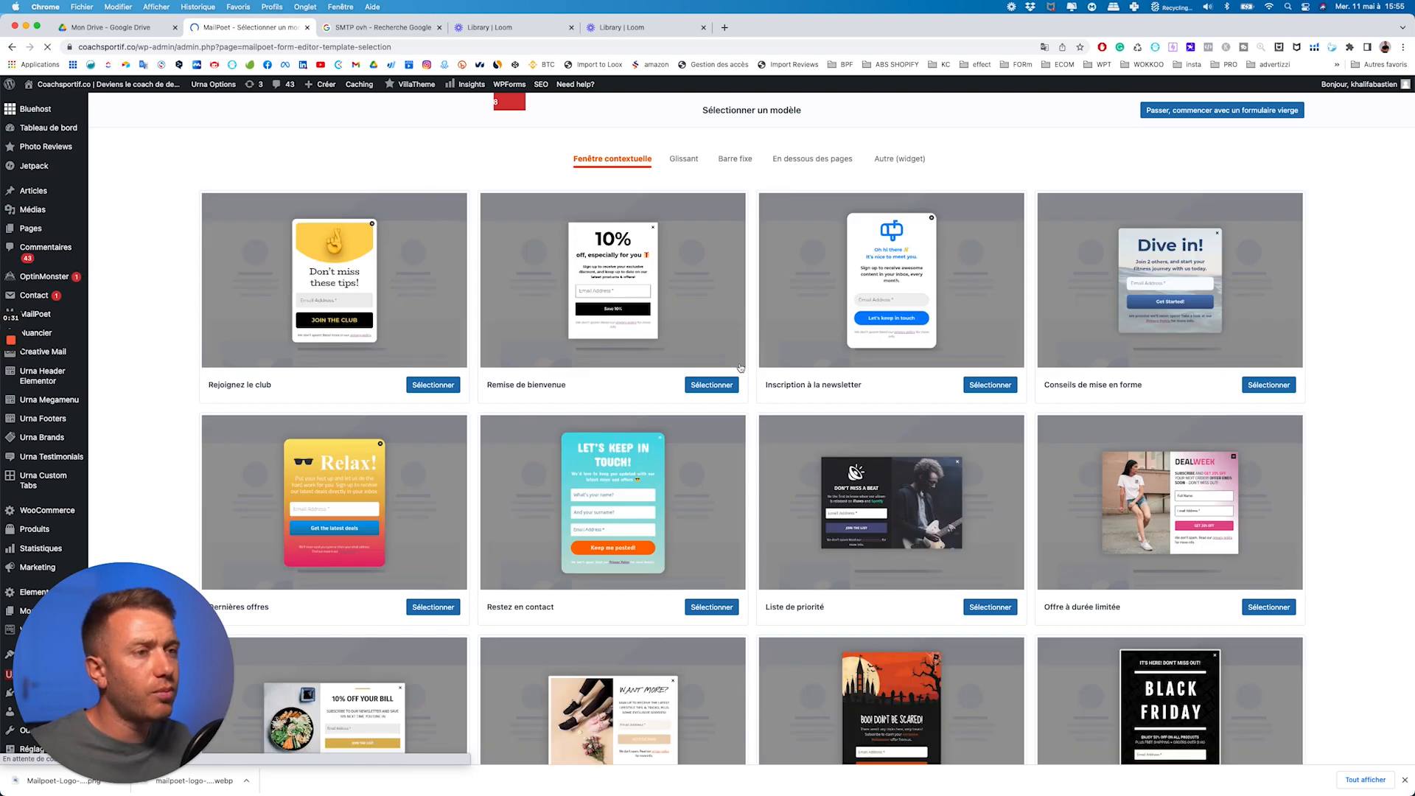
scroll(810, 353, down, 5)
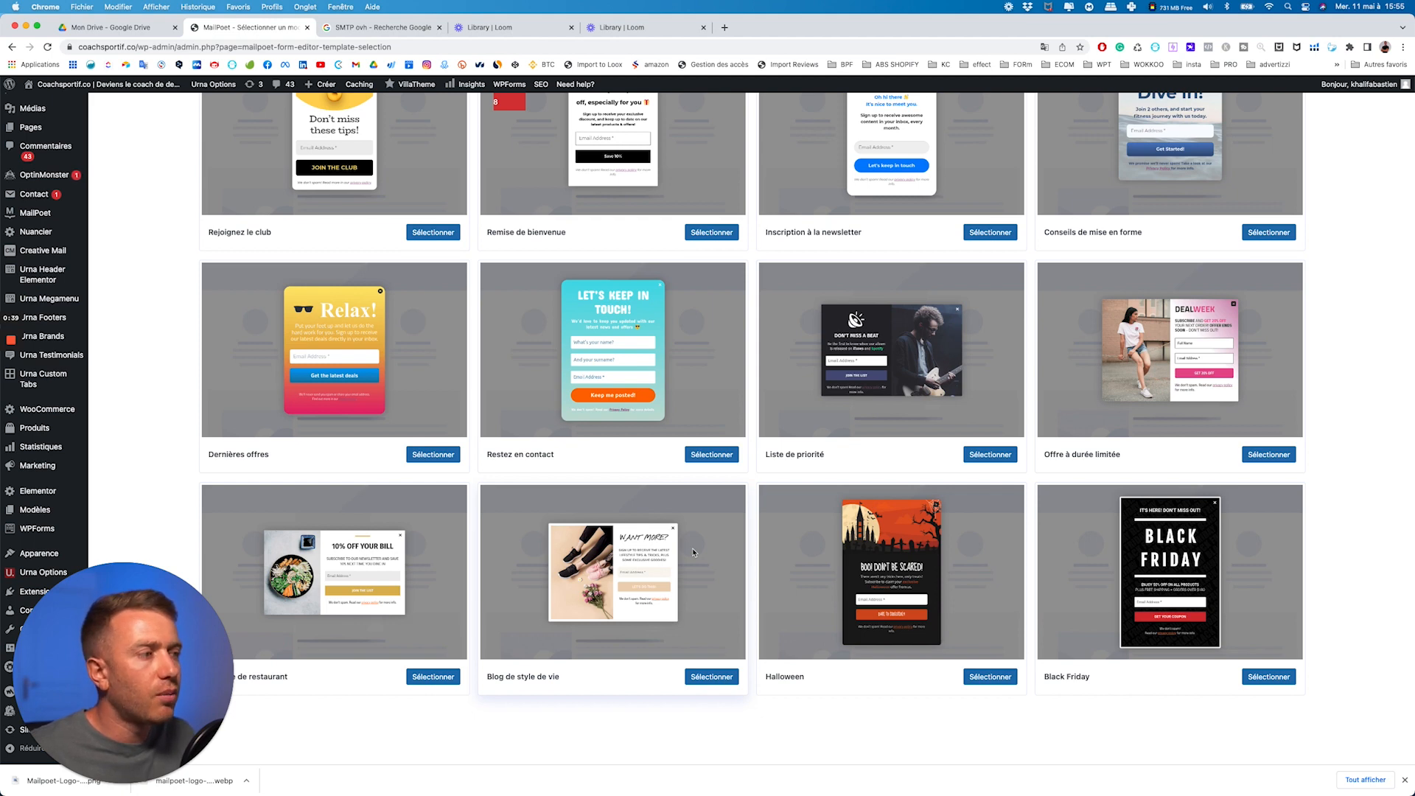
scroll(692, 547, up, 5)
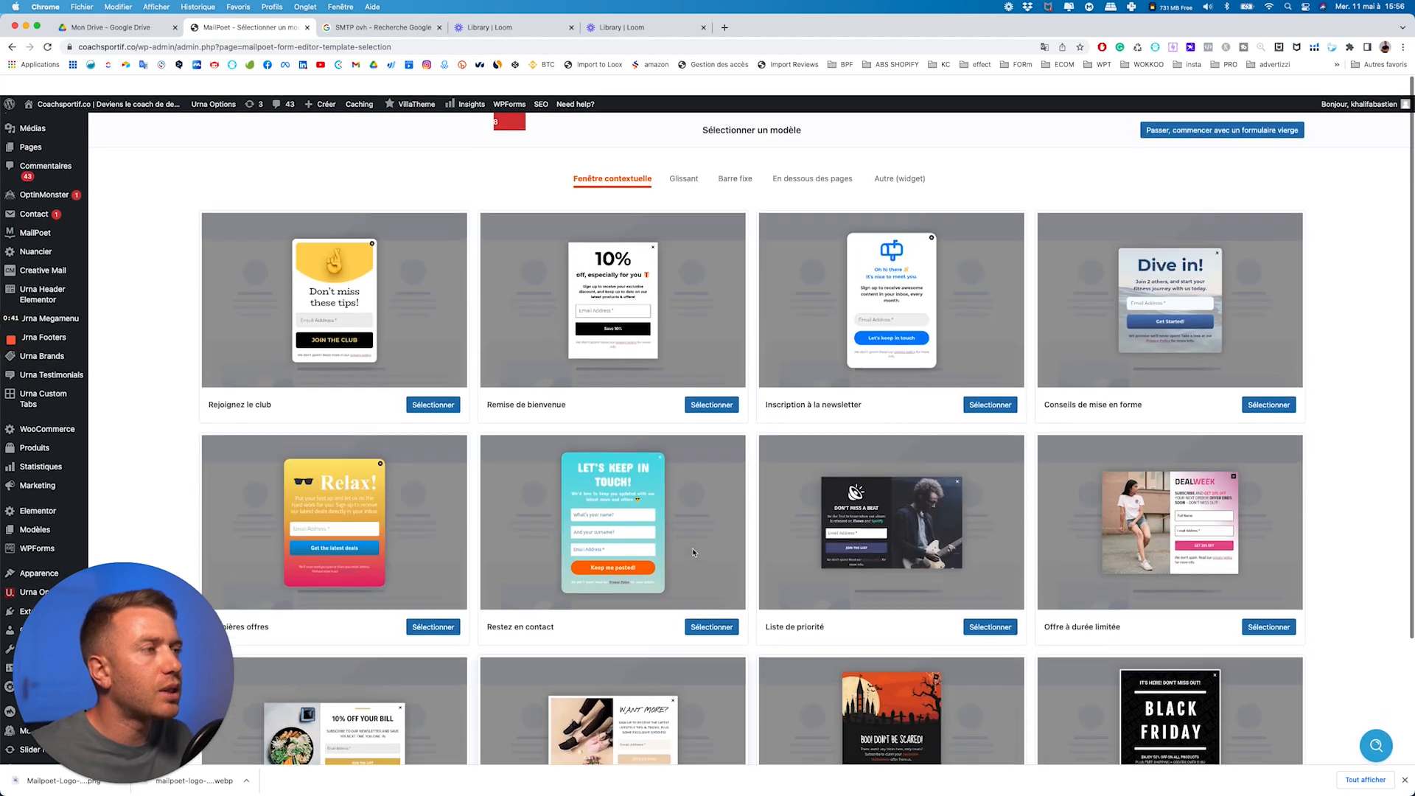
click(684, 159)
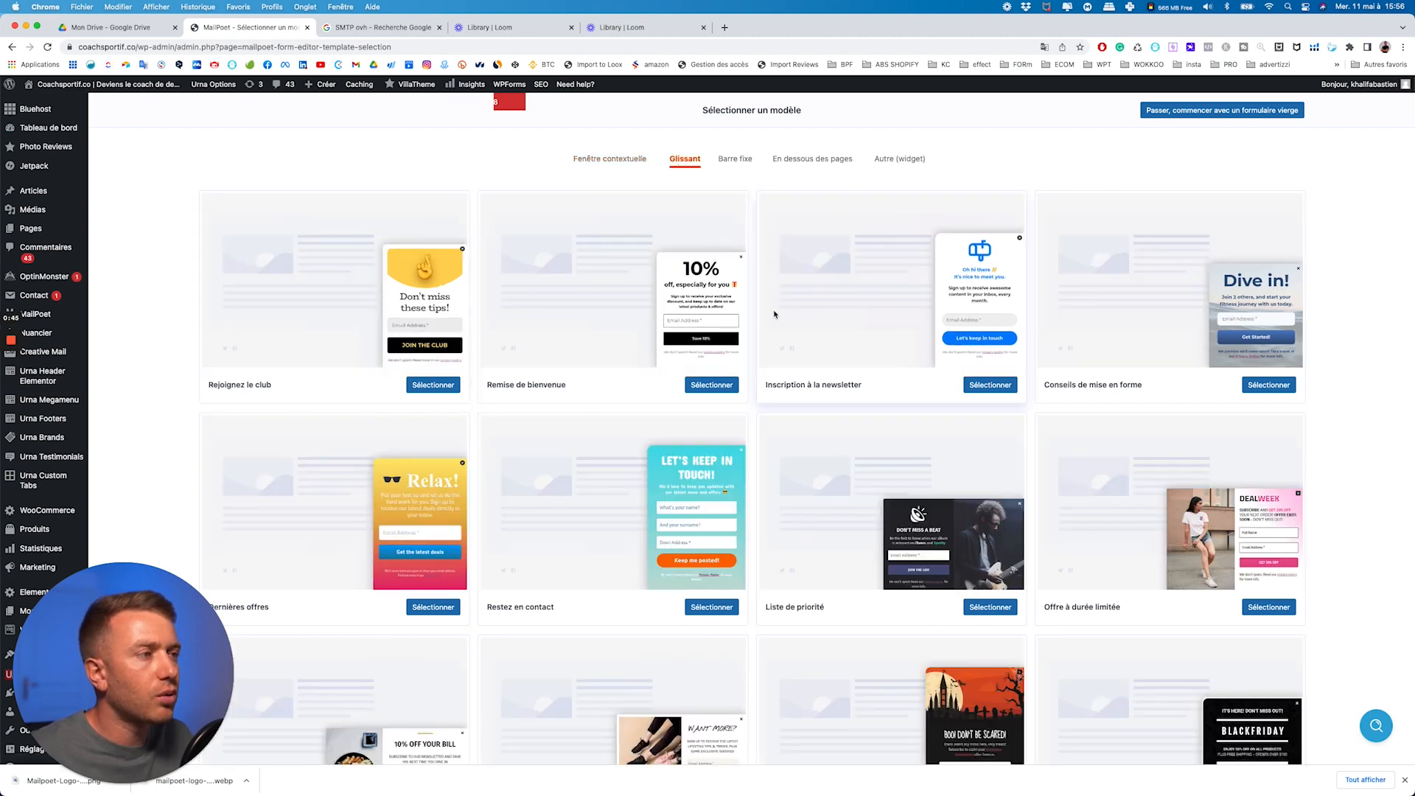
click(734, 159)
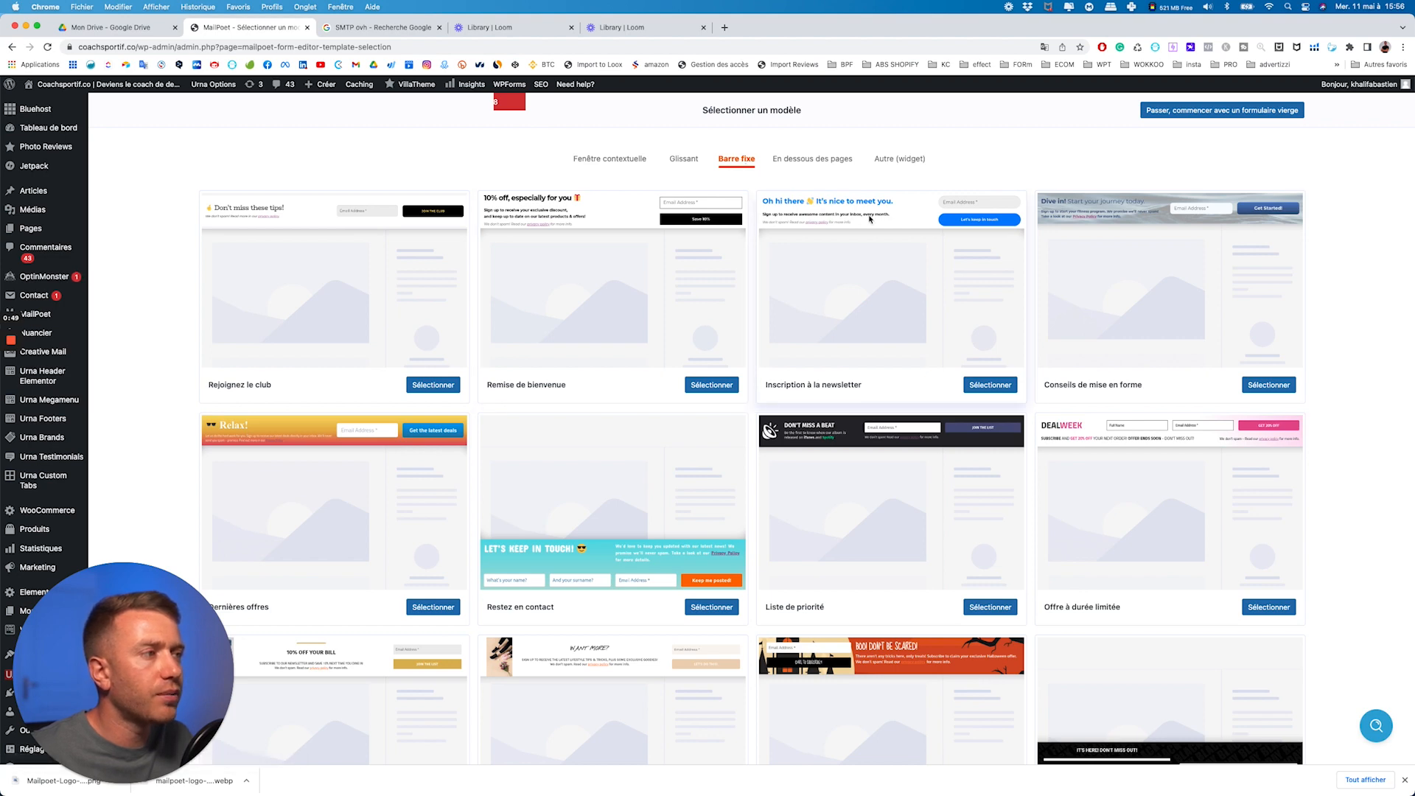
click(791, 163)
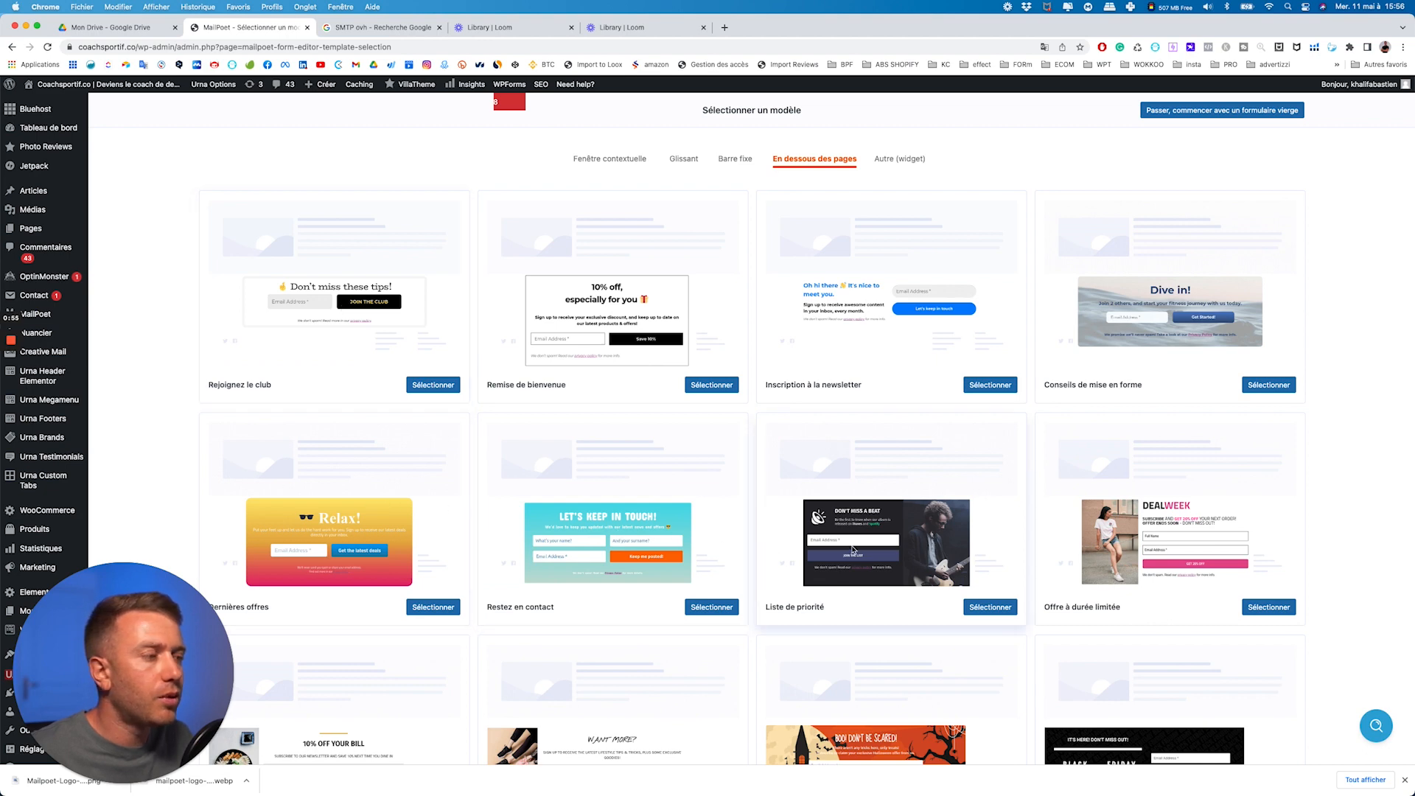
click(901, 159)
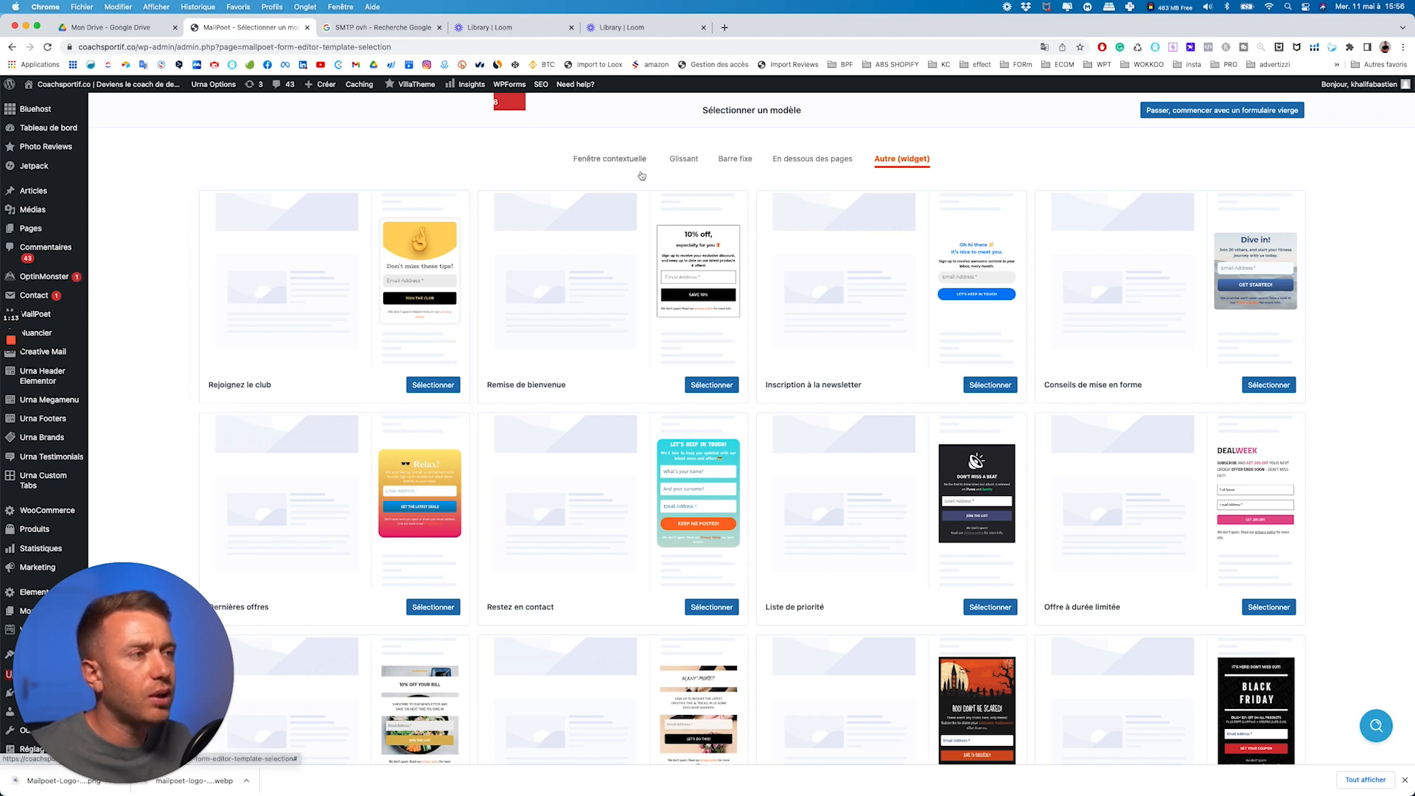
click(599, 159)
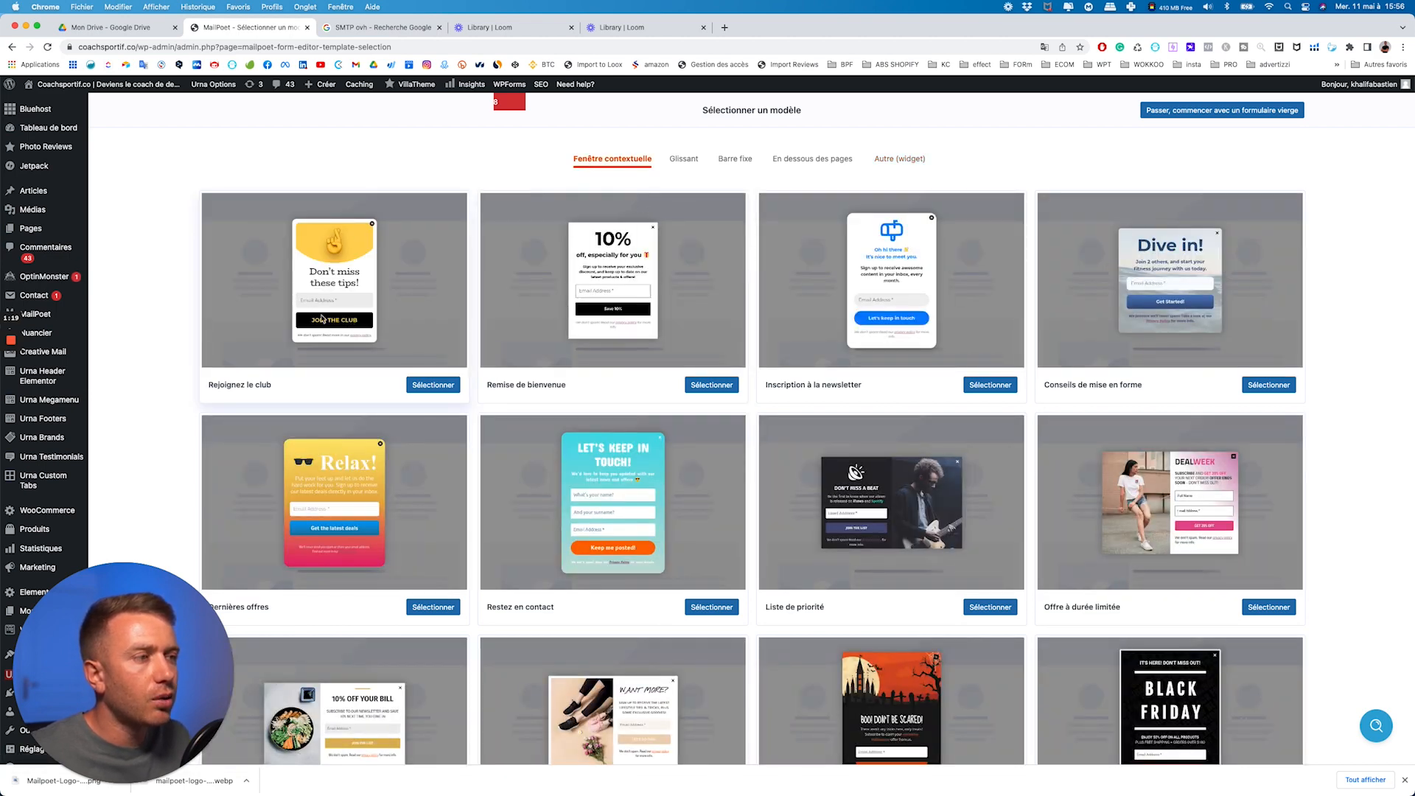
click(433, 385)
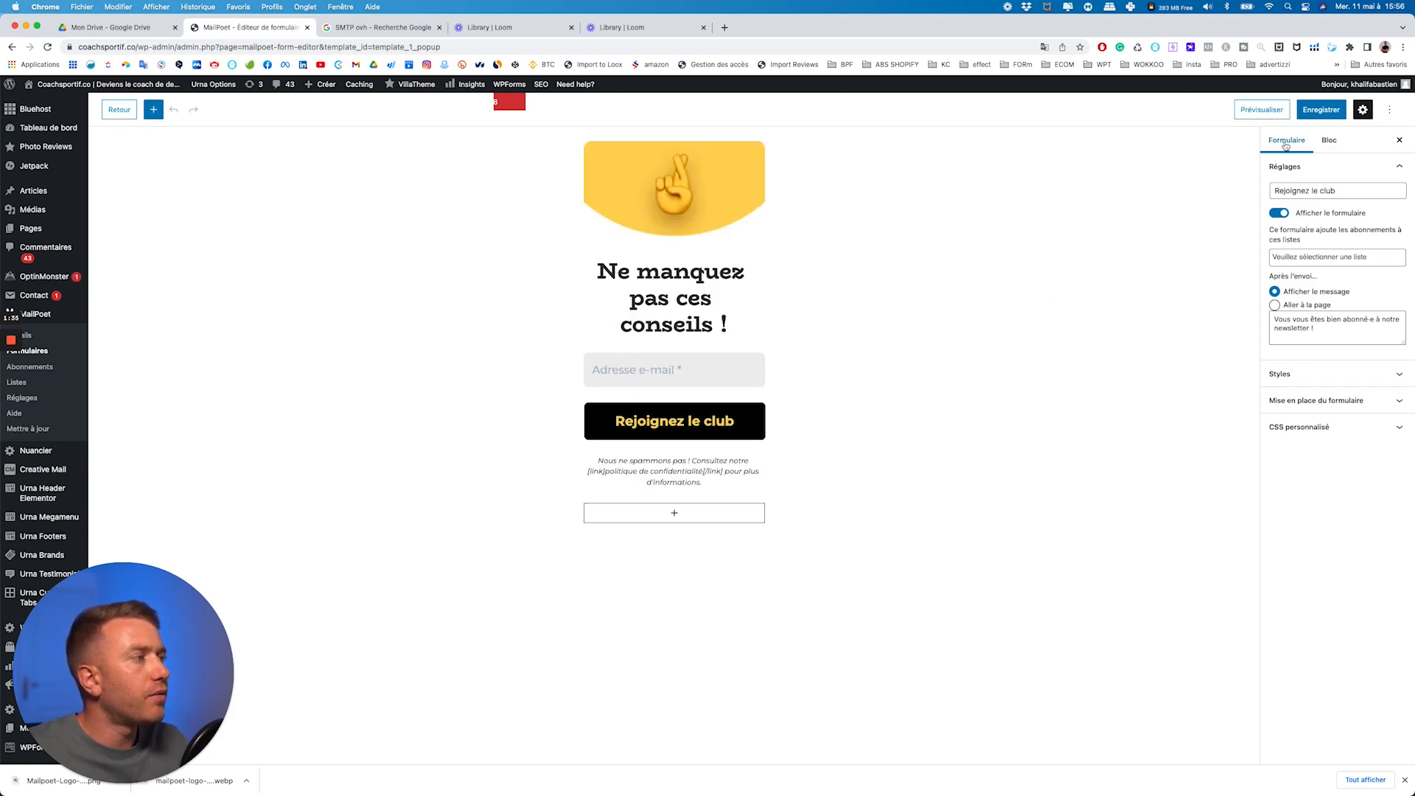
- Compare the form's general settings with the block settings of the heading "Ne manquez pas ces conseils !"
click(1328, 140)
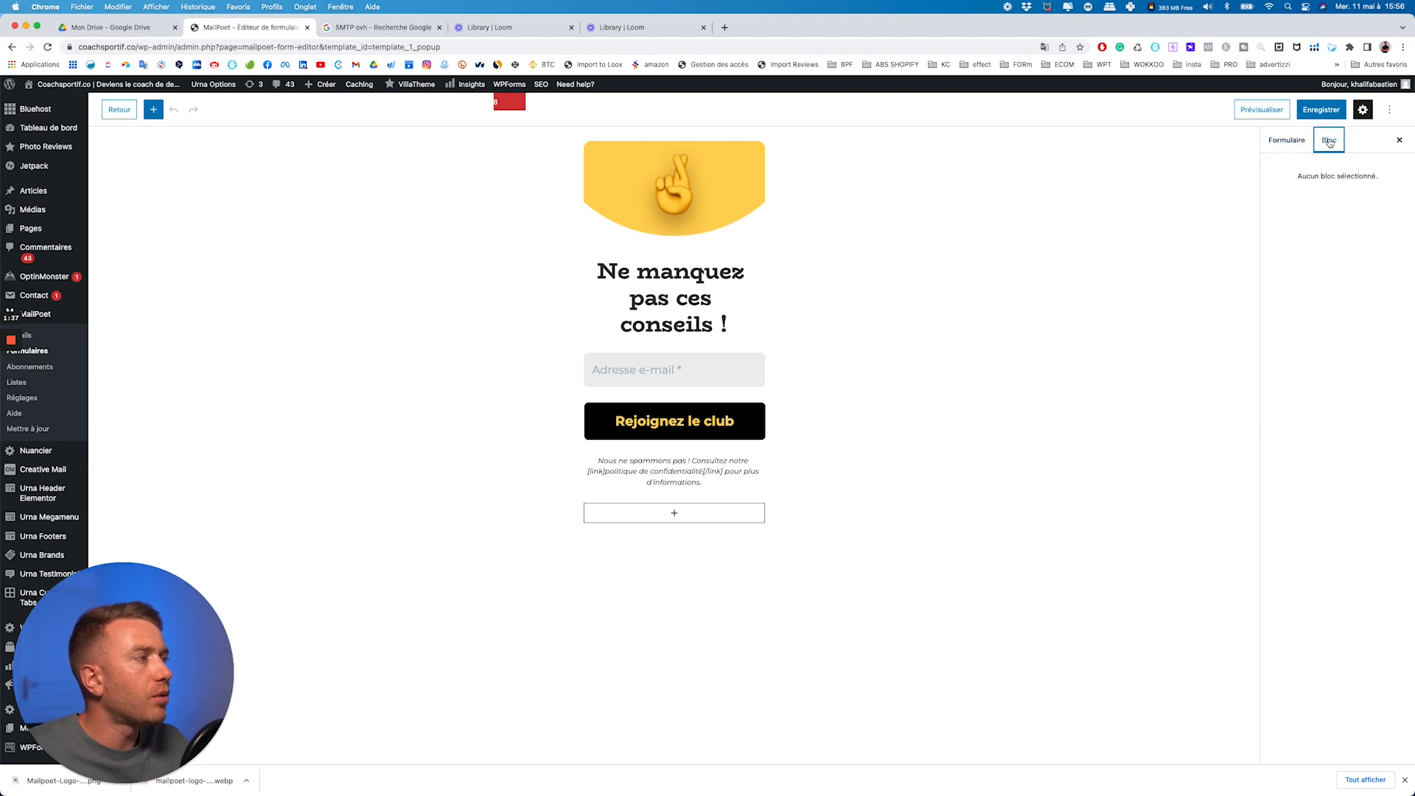
click(1301, 141)
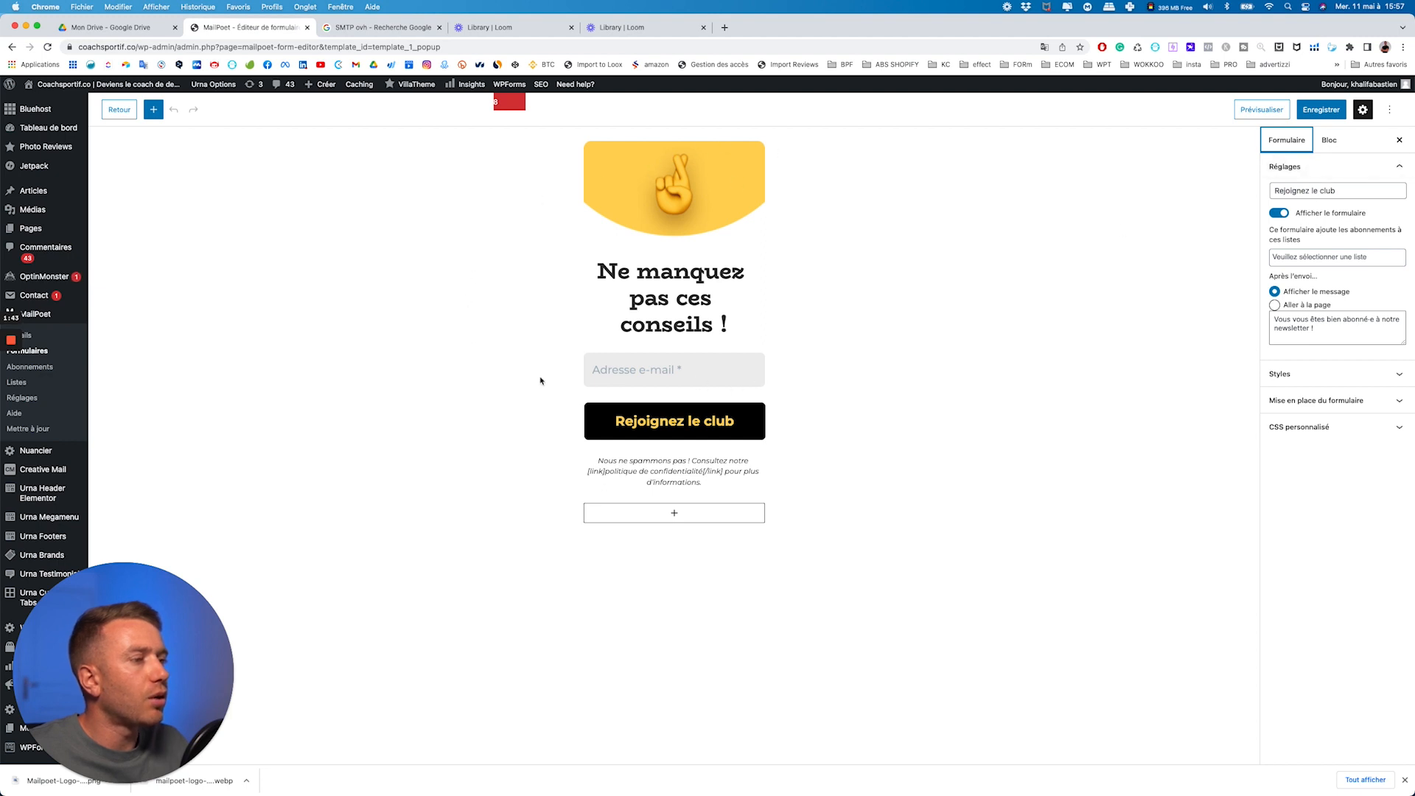
click(1328, 141)
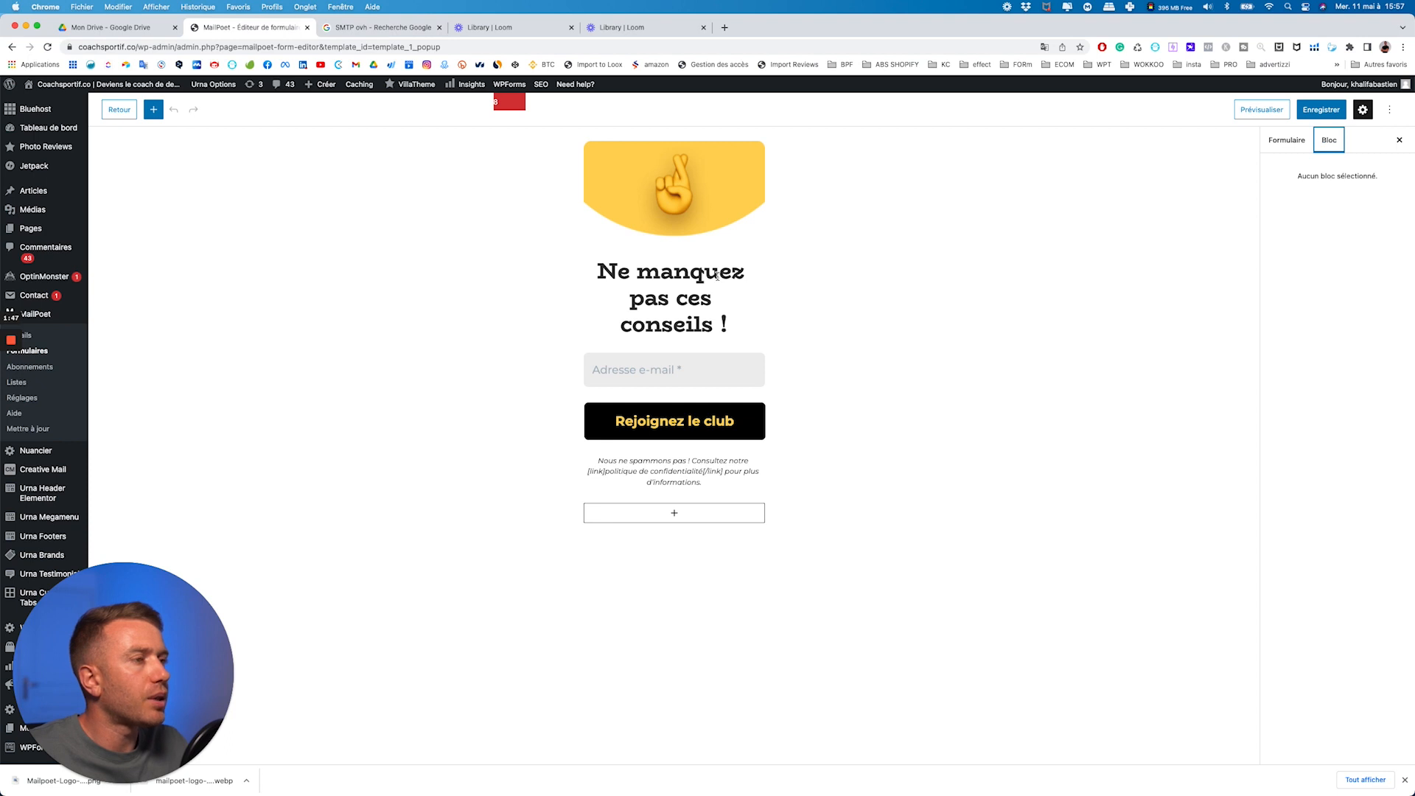
triple_click(658, 269)
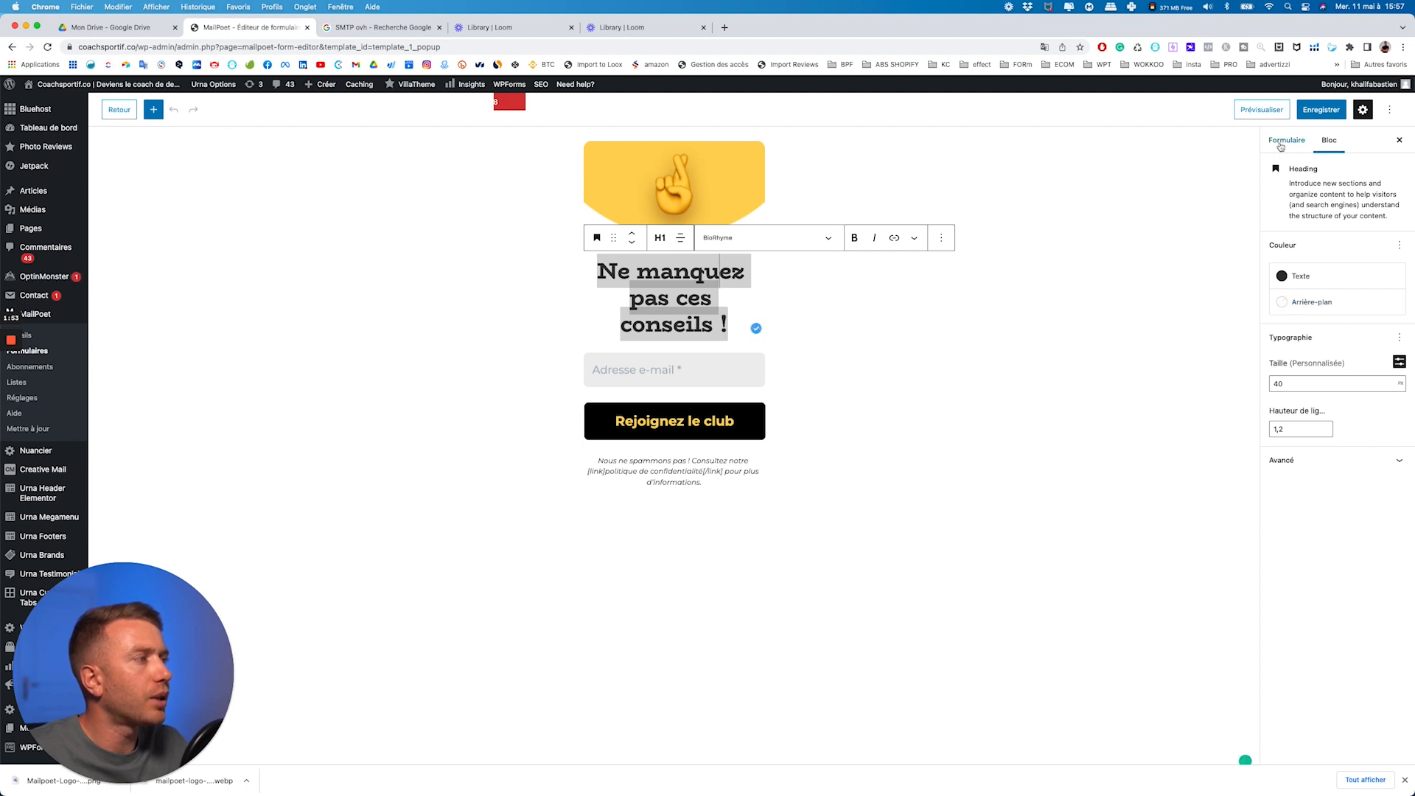
- Assign the form's new subscriptions to the list "Newsletter mailing list" in the general form settings
click(1284, 142)
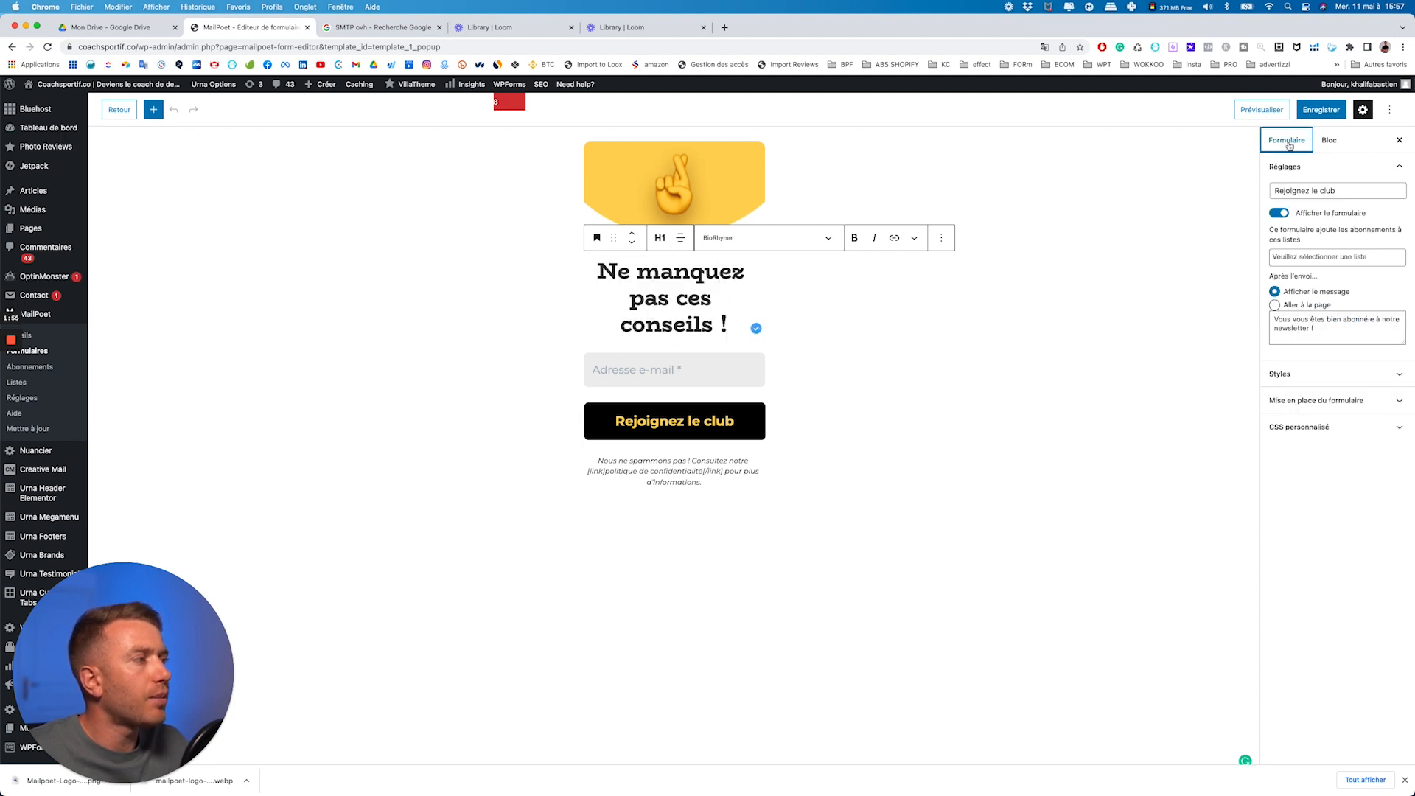
click(1306, 188)
drag(1284, 188, 1269, 192)
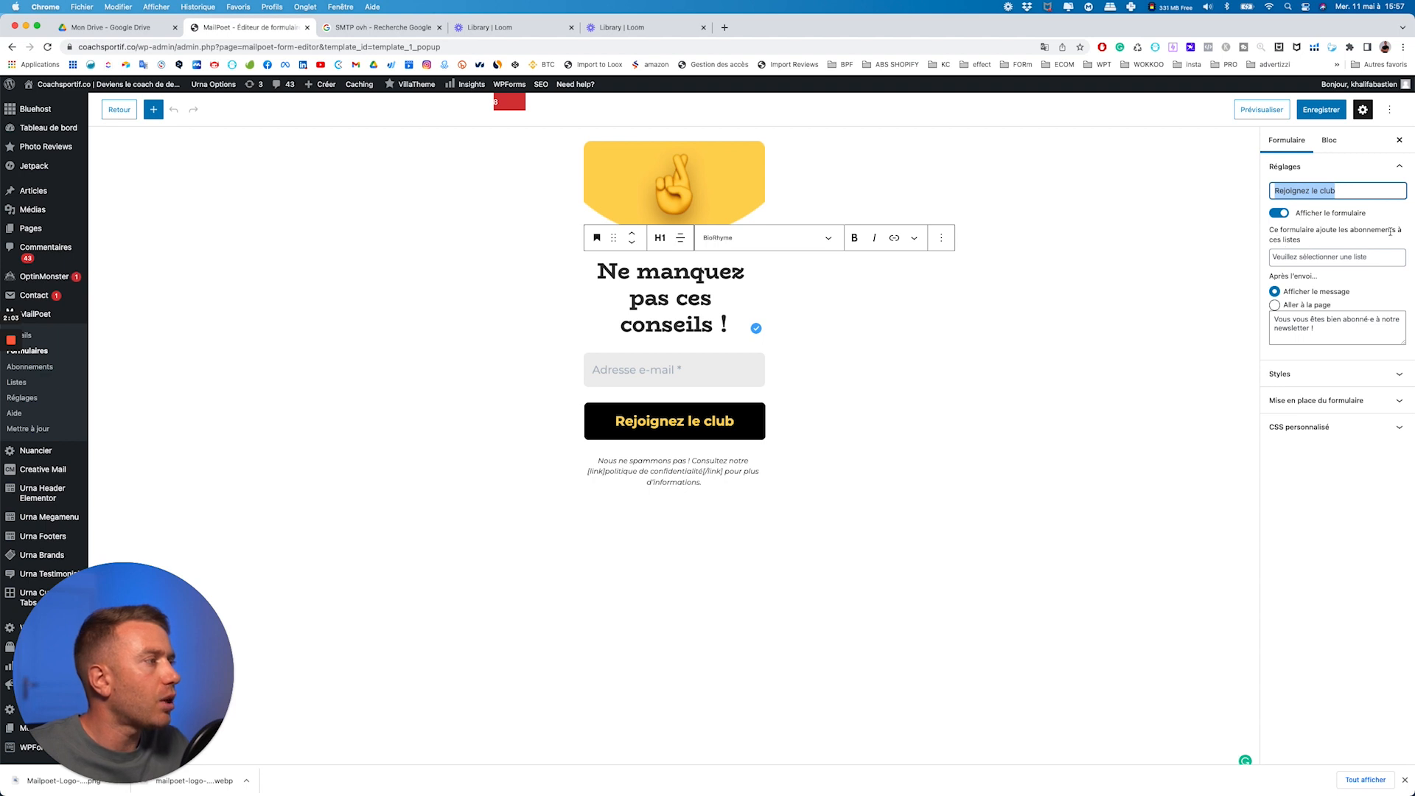
click(1296, 255)
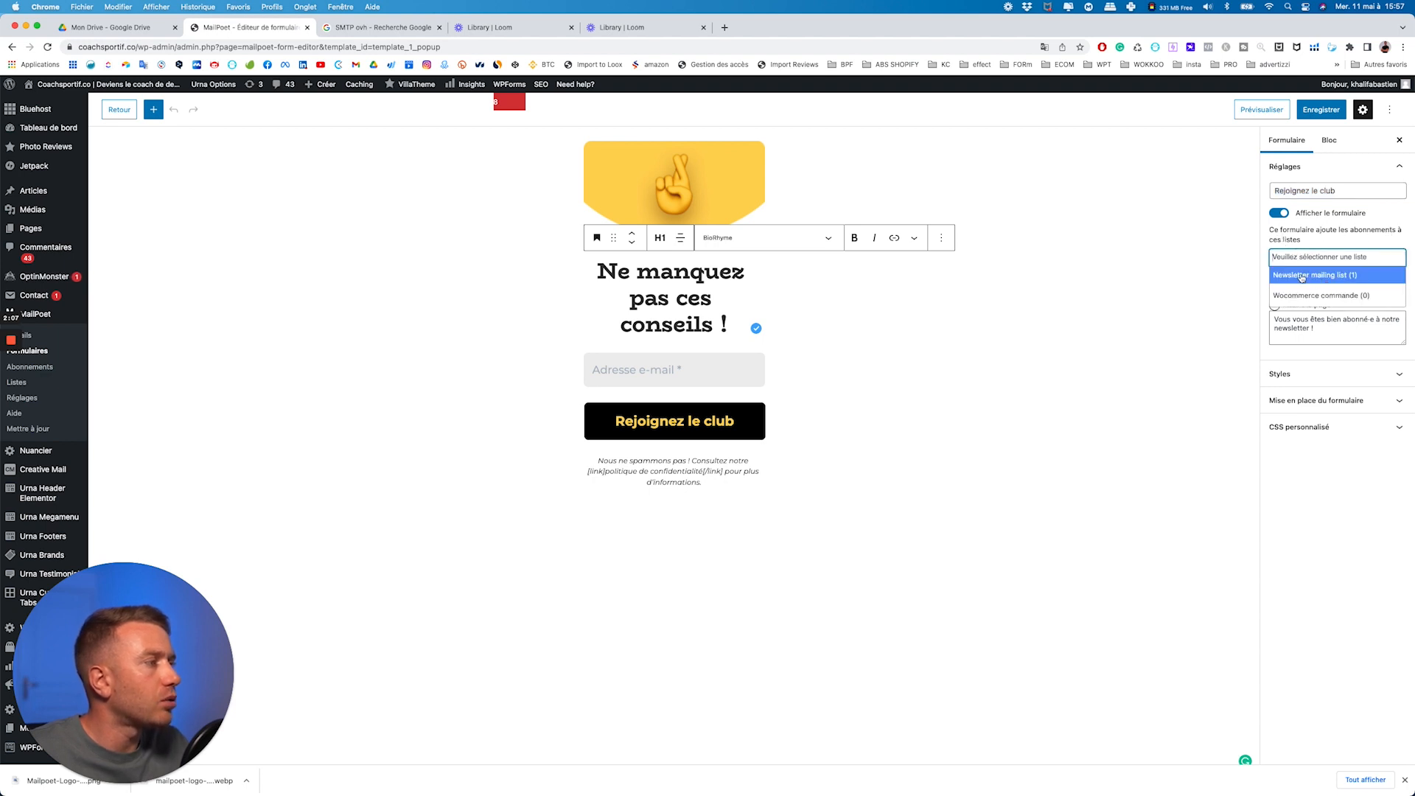
click(1301, 276)
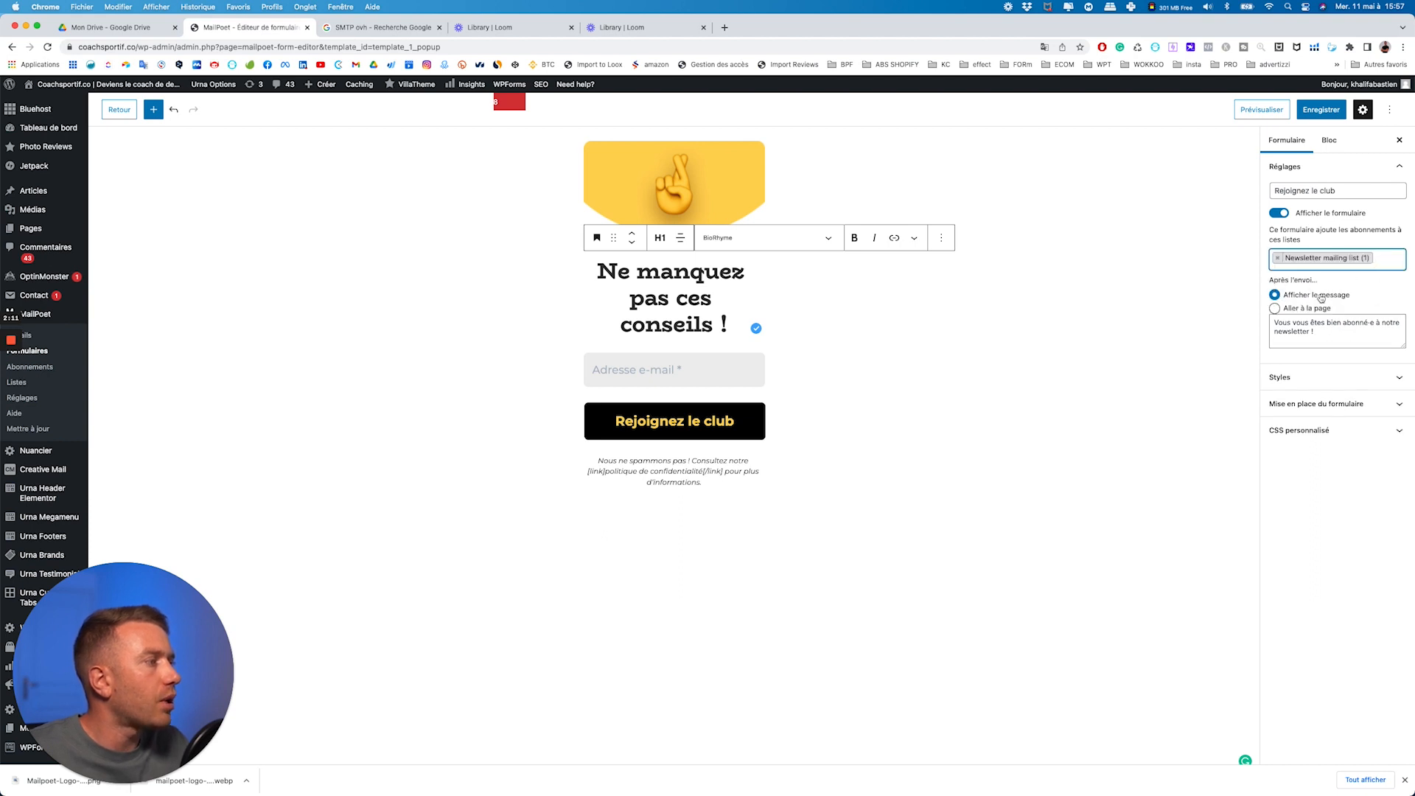
- Try redirecting to a page after submission, examine the available pages, and restore the option to show a message
click(1276, 308)
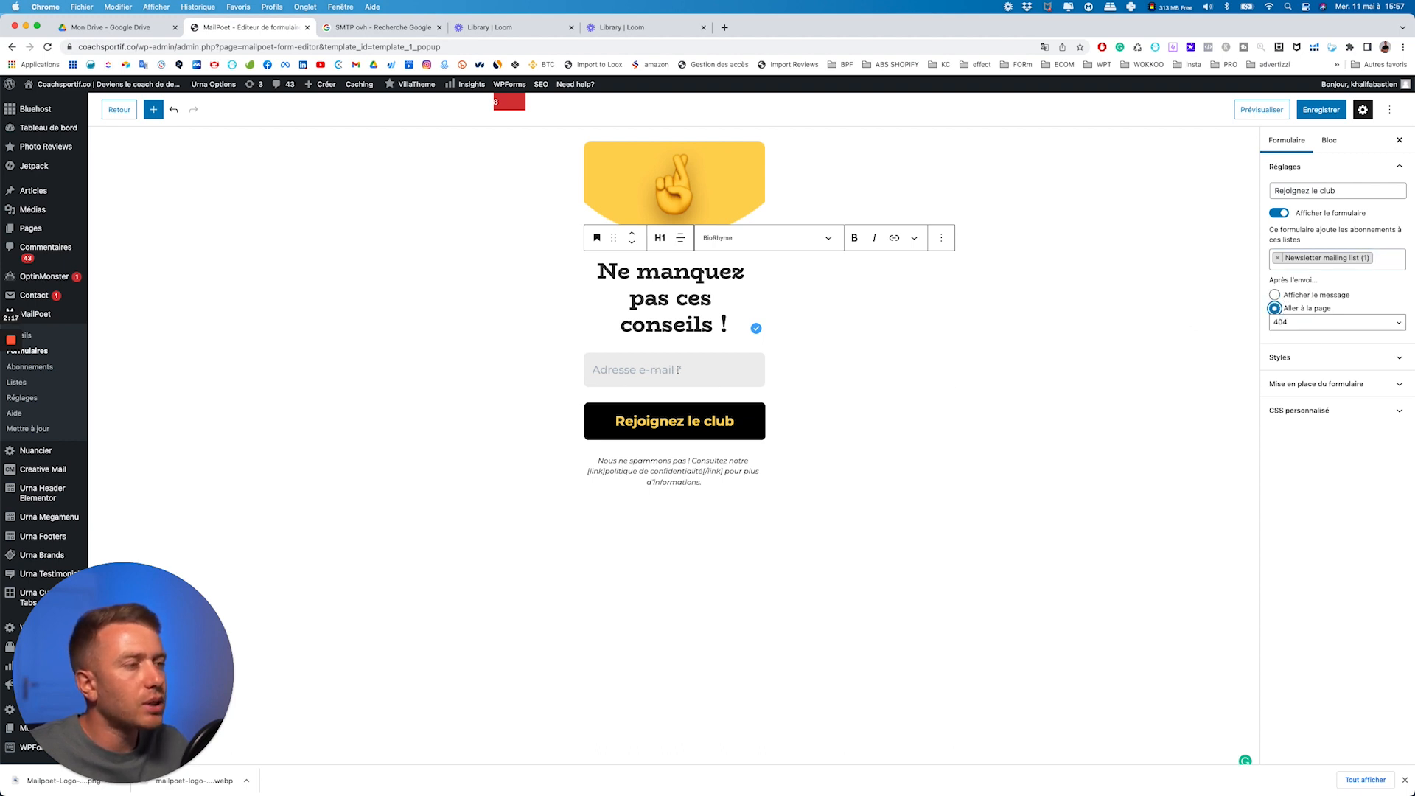
click(1332, 323)
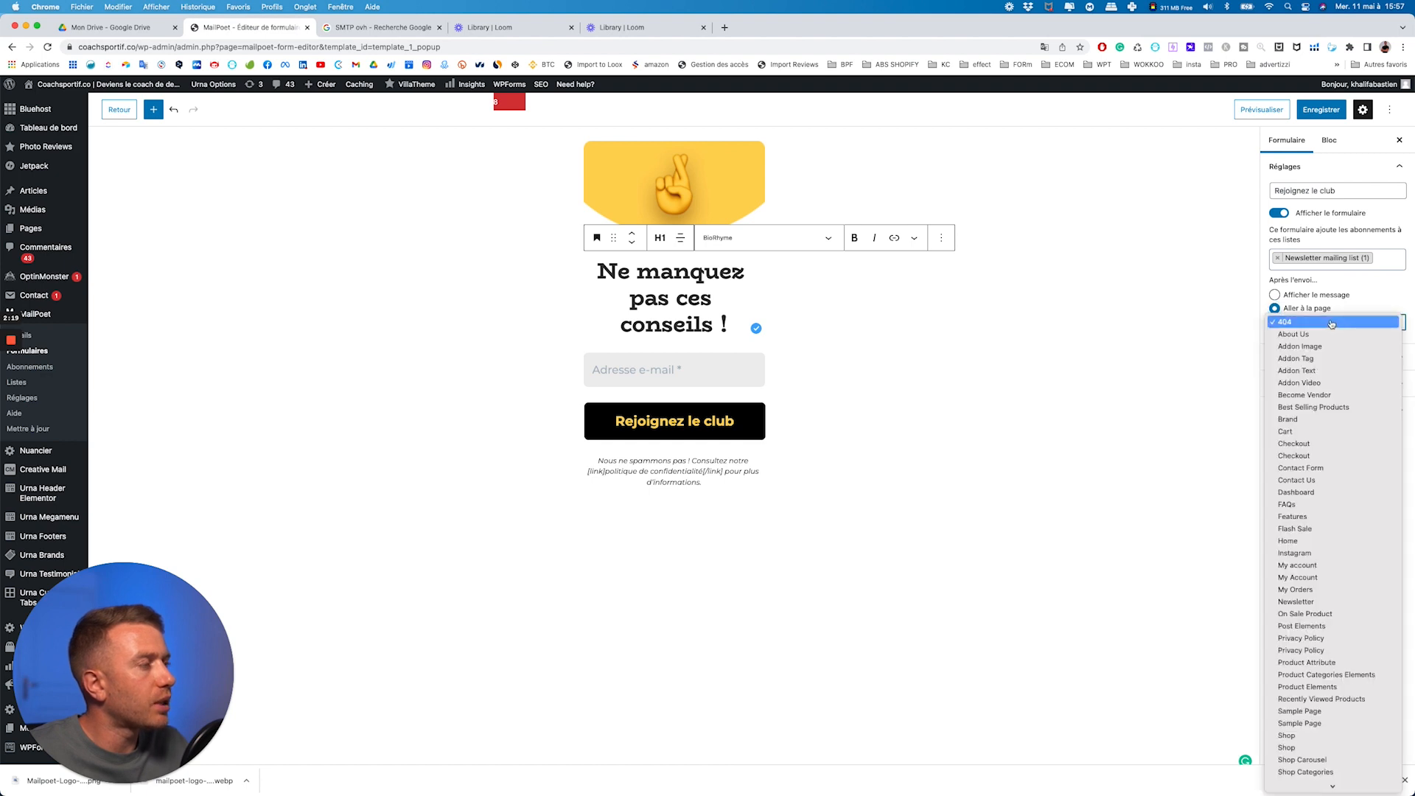
scroll(1303, 492, down, 3)
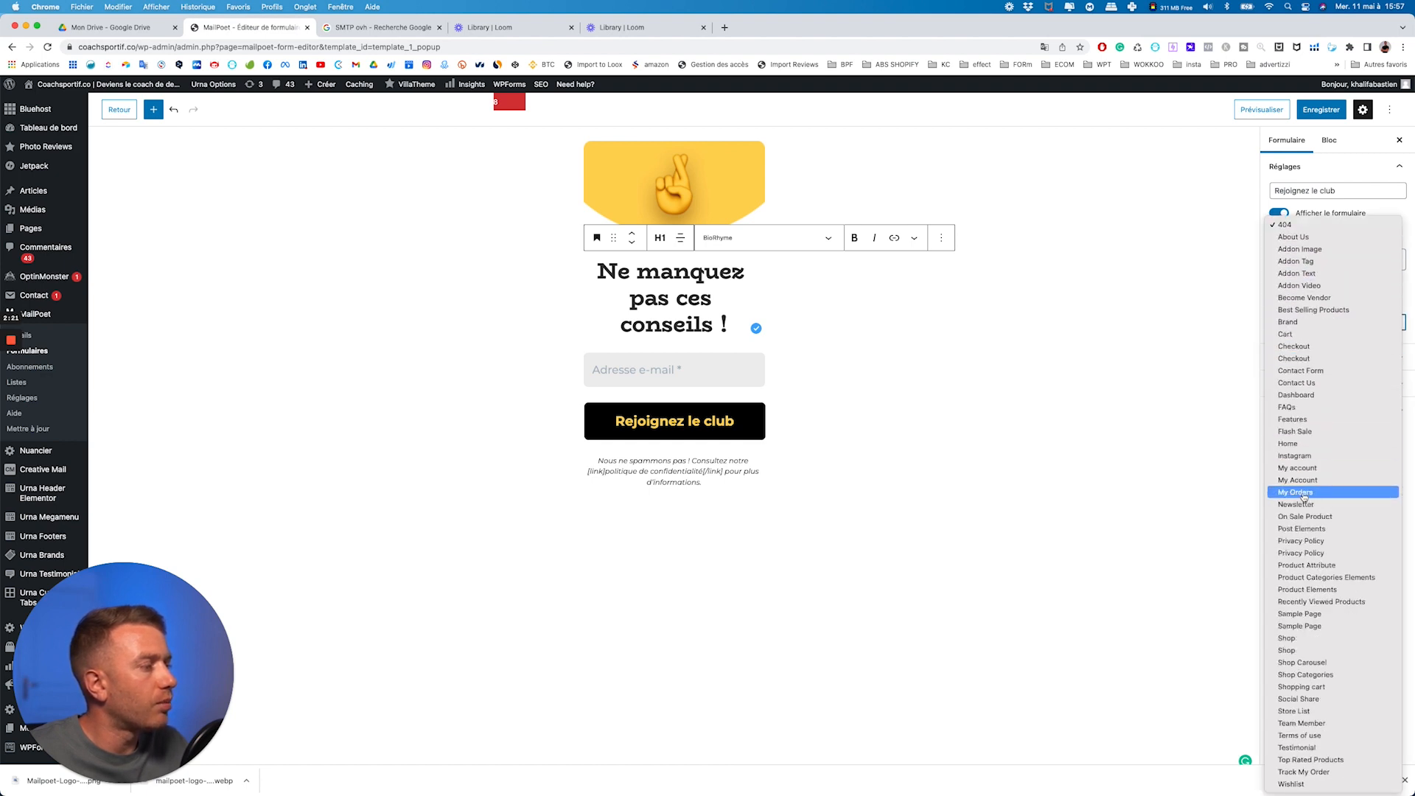
click(1225, 294)
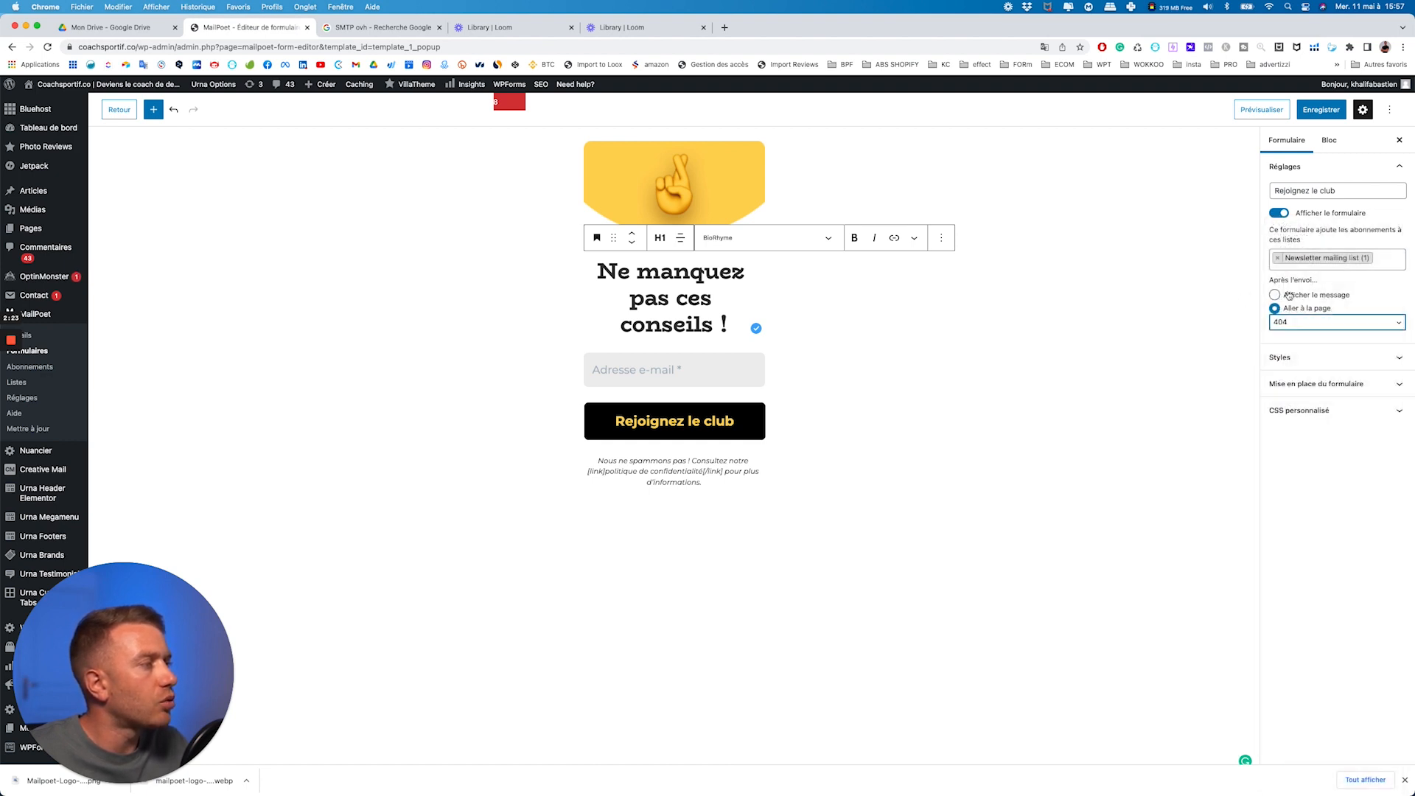
click(1273, 295)
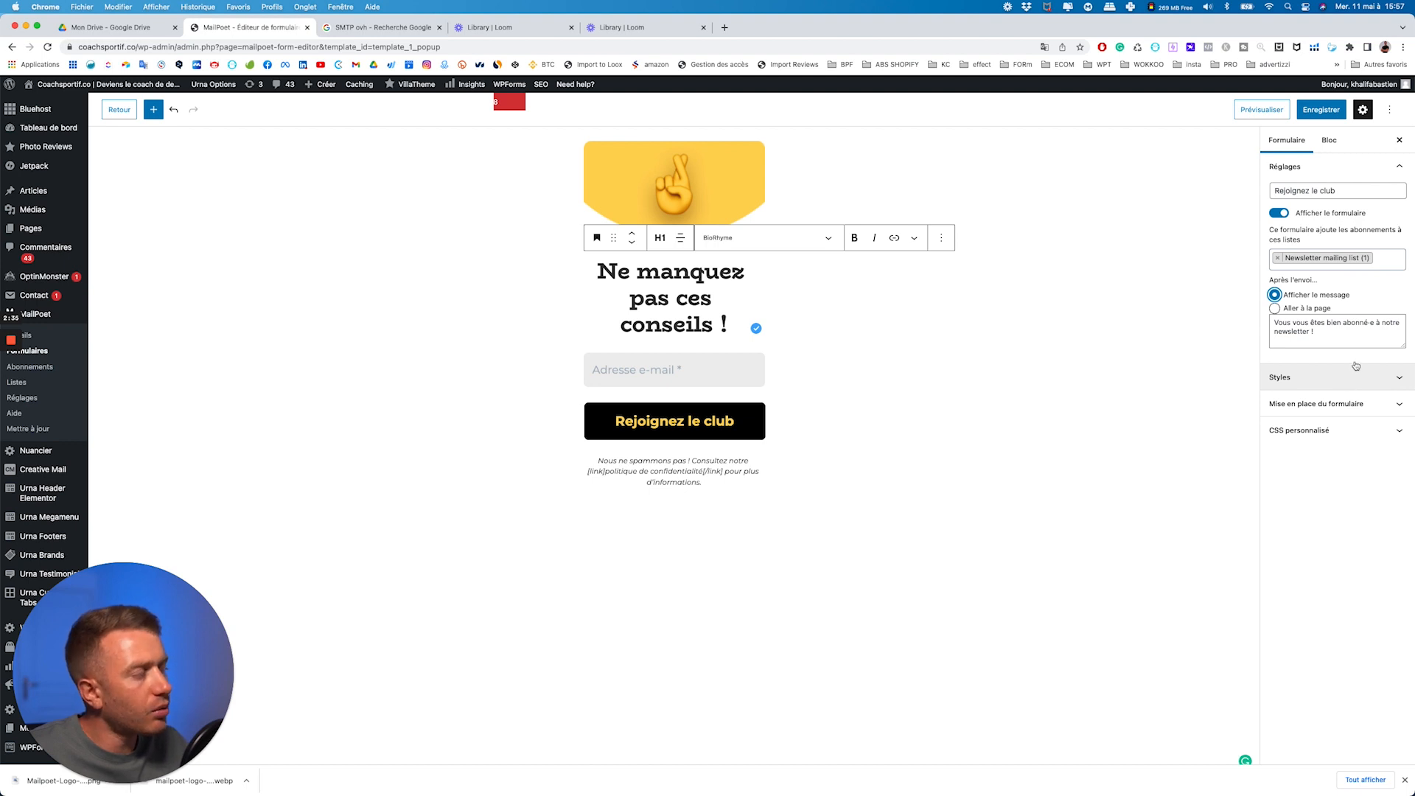
- Try black as the form's solid background color, and settle on yellow-orange #fcb900
click(1338, 378)
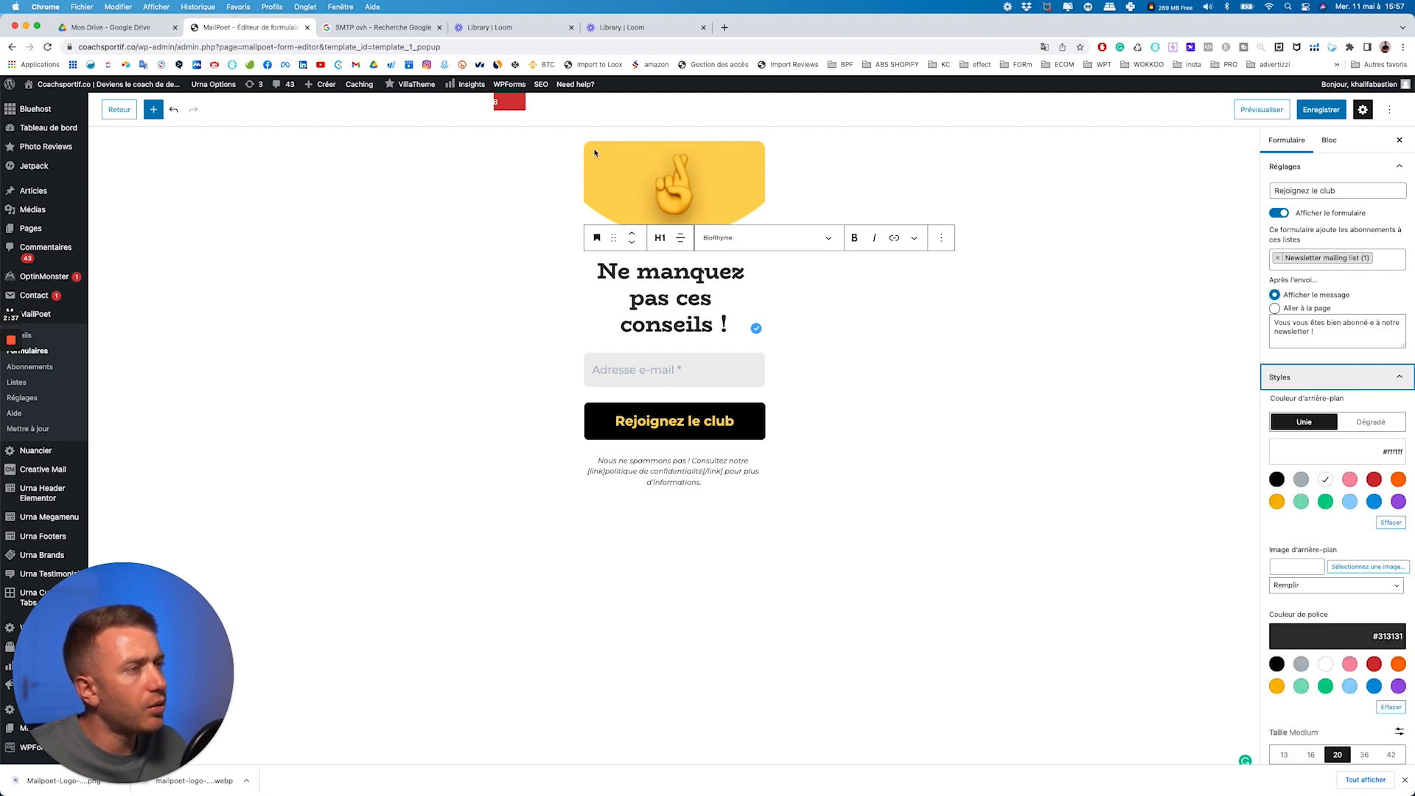
scroll(1336, 331, down, 3)
scroll(1339, 246, up, 1)
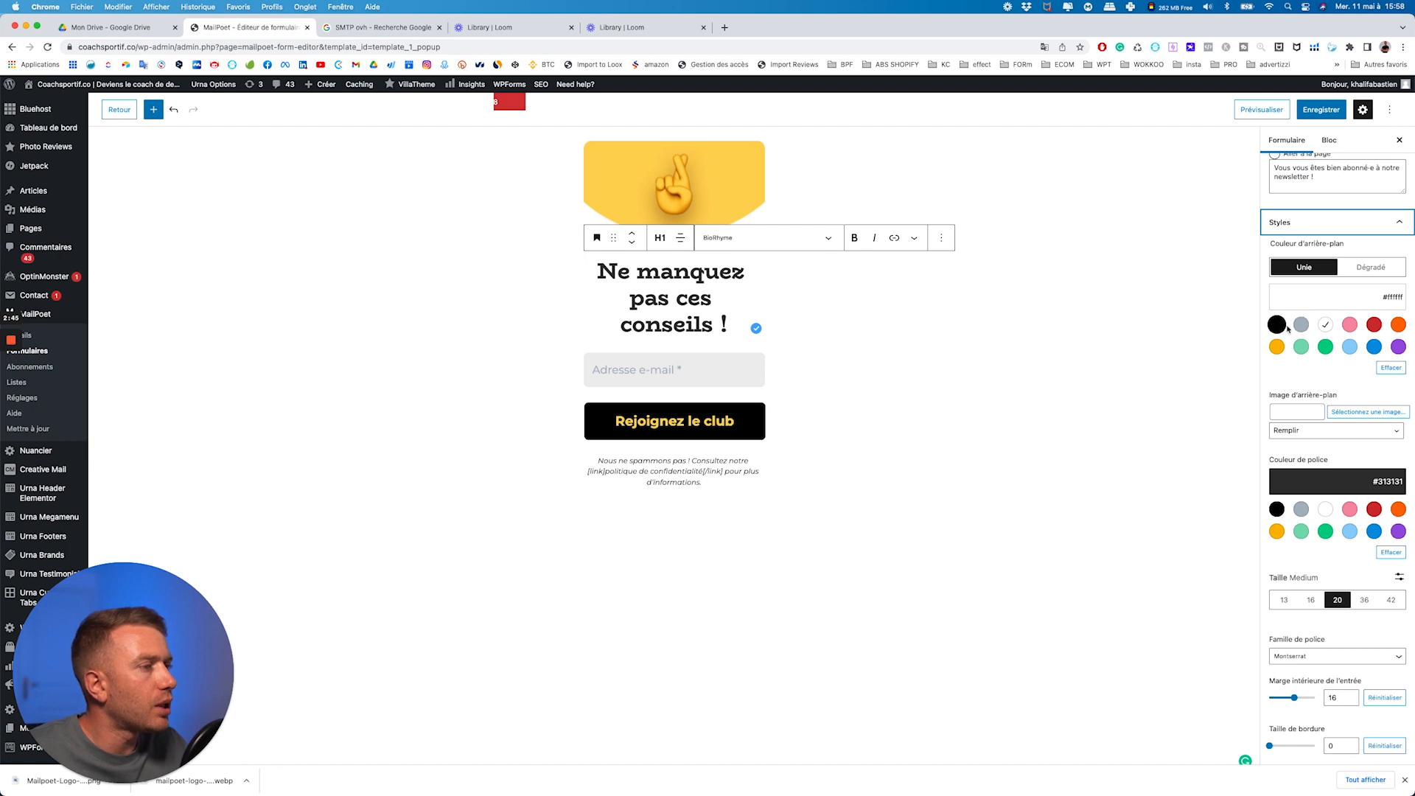
click(1277, 325)
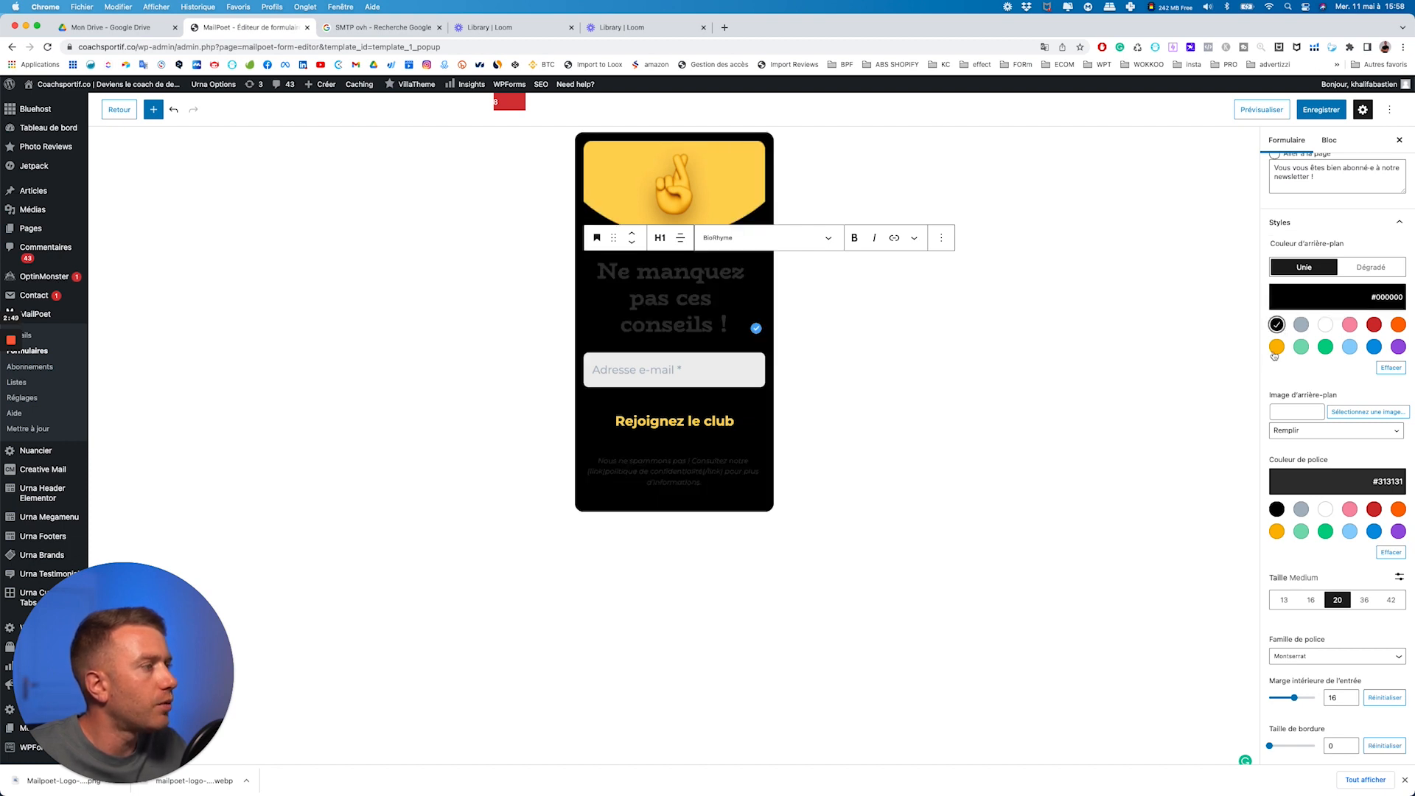
click(1276, 348)
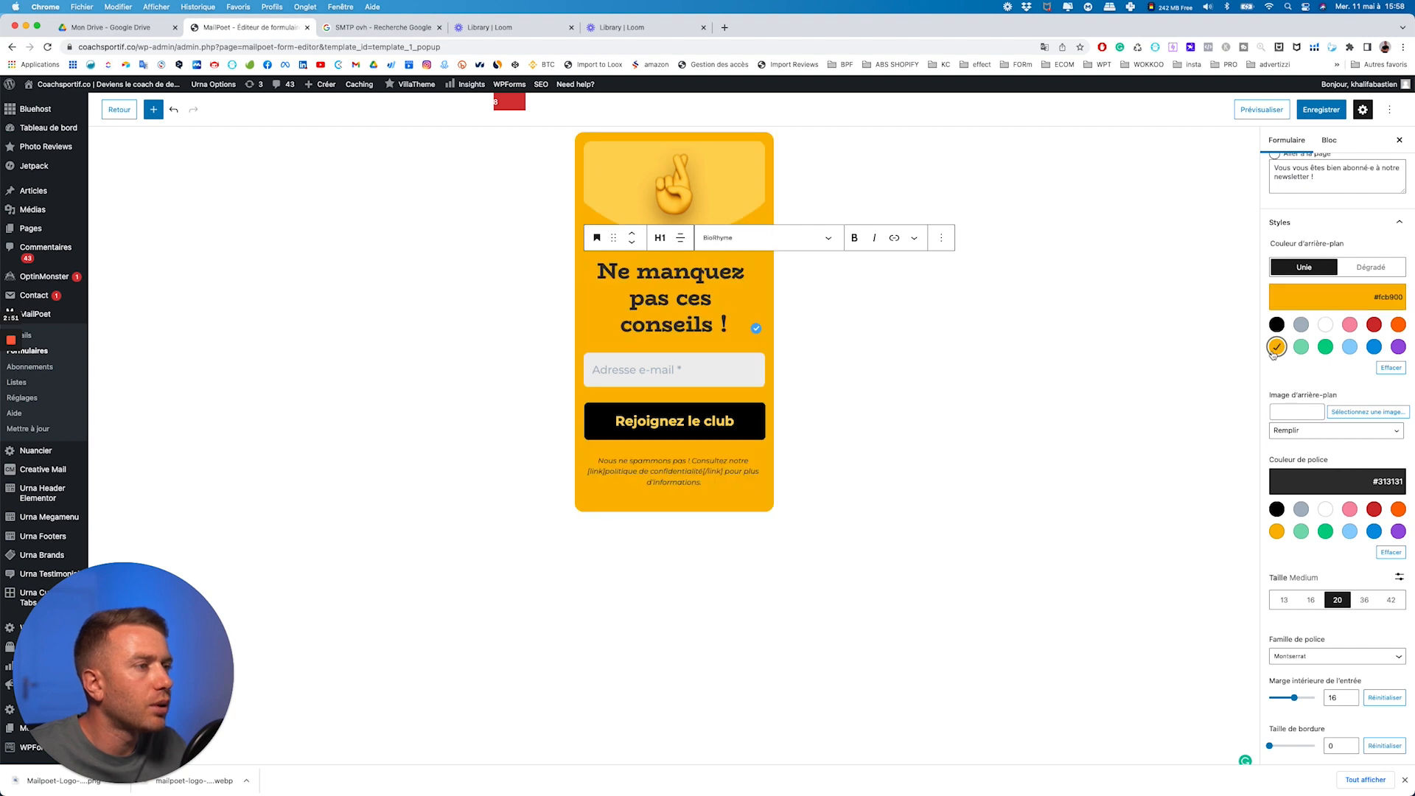
- Try light green as the form's font color, and set it to black #000000
scroll(1326, 368, down, 2)
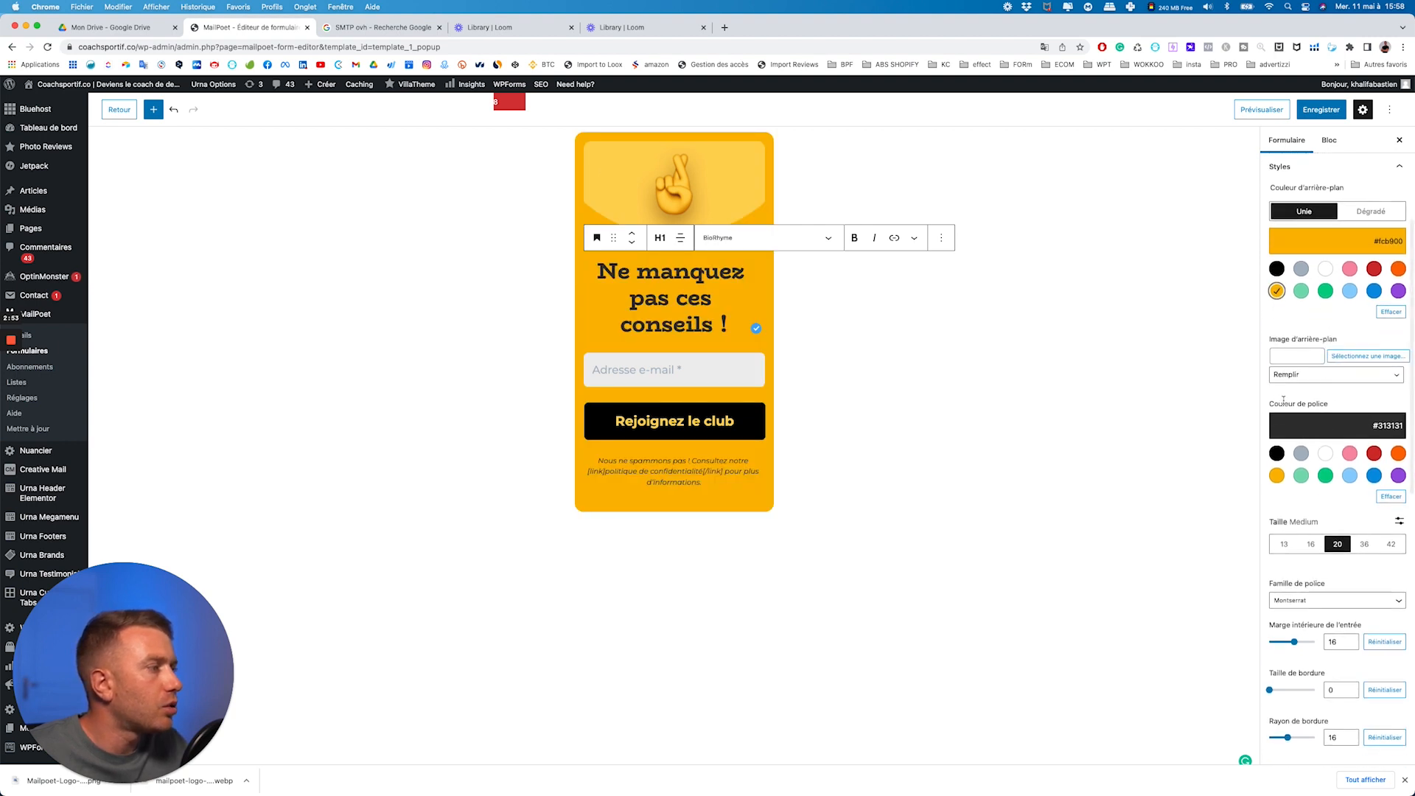
scroll(1283, 401, down, 3)
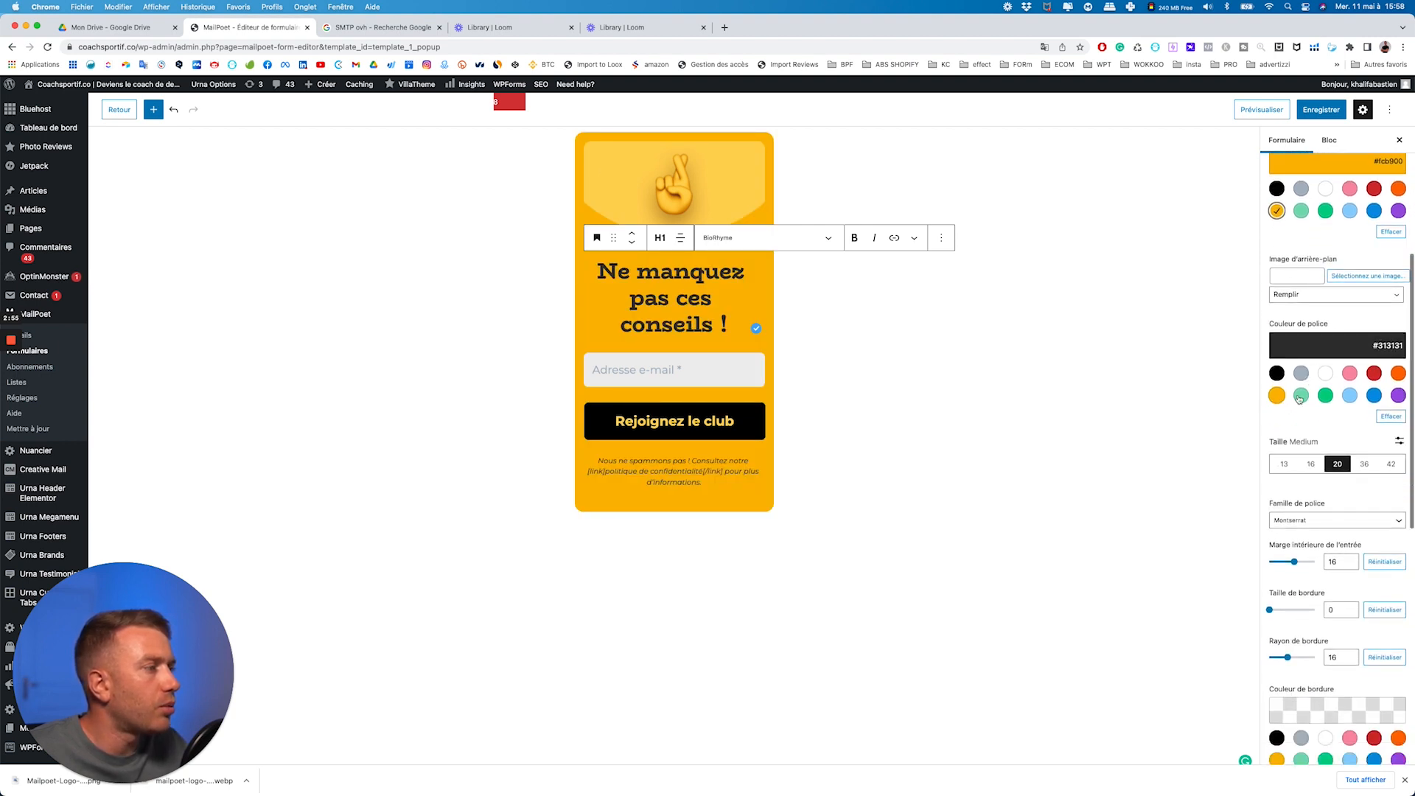
click(1299, 397)
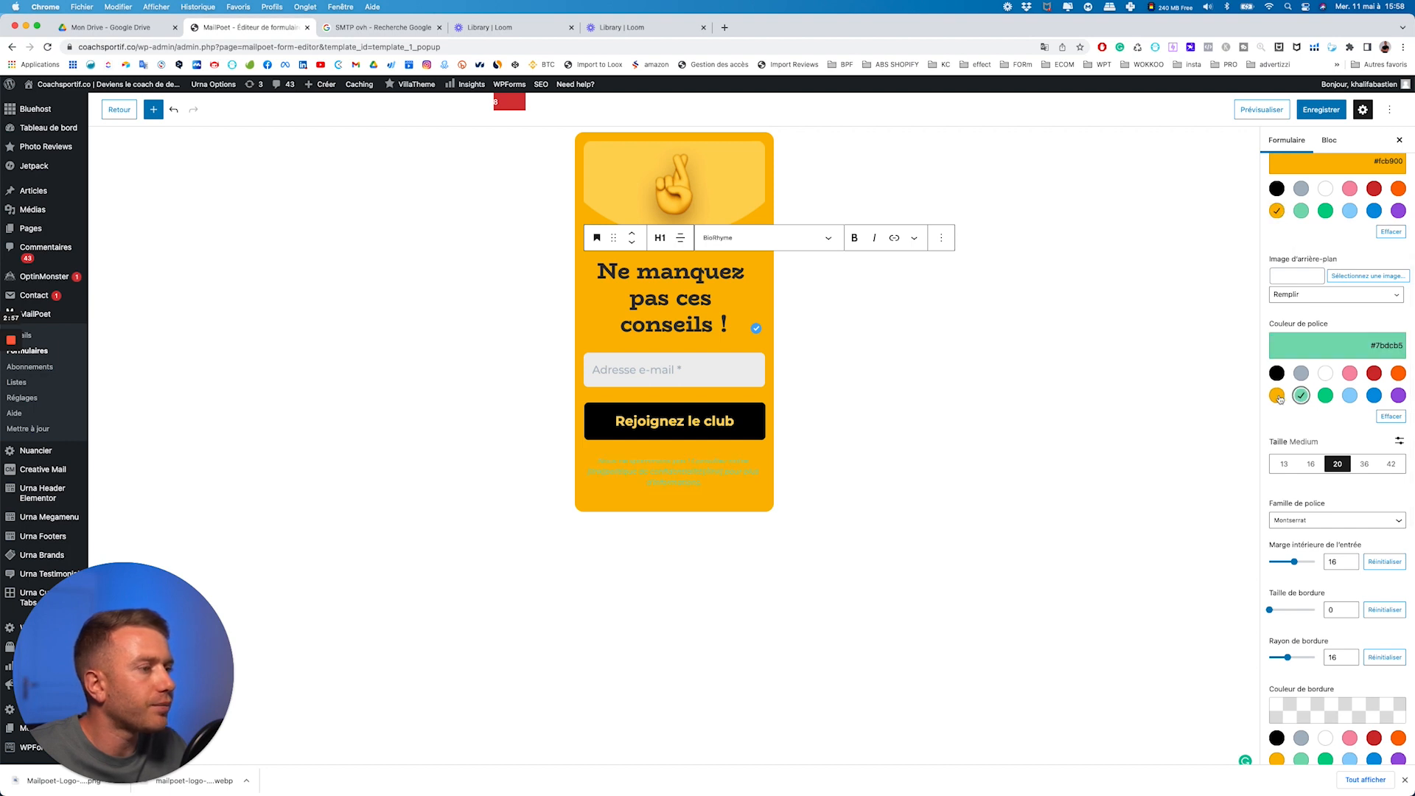
click(1276, 373)
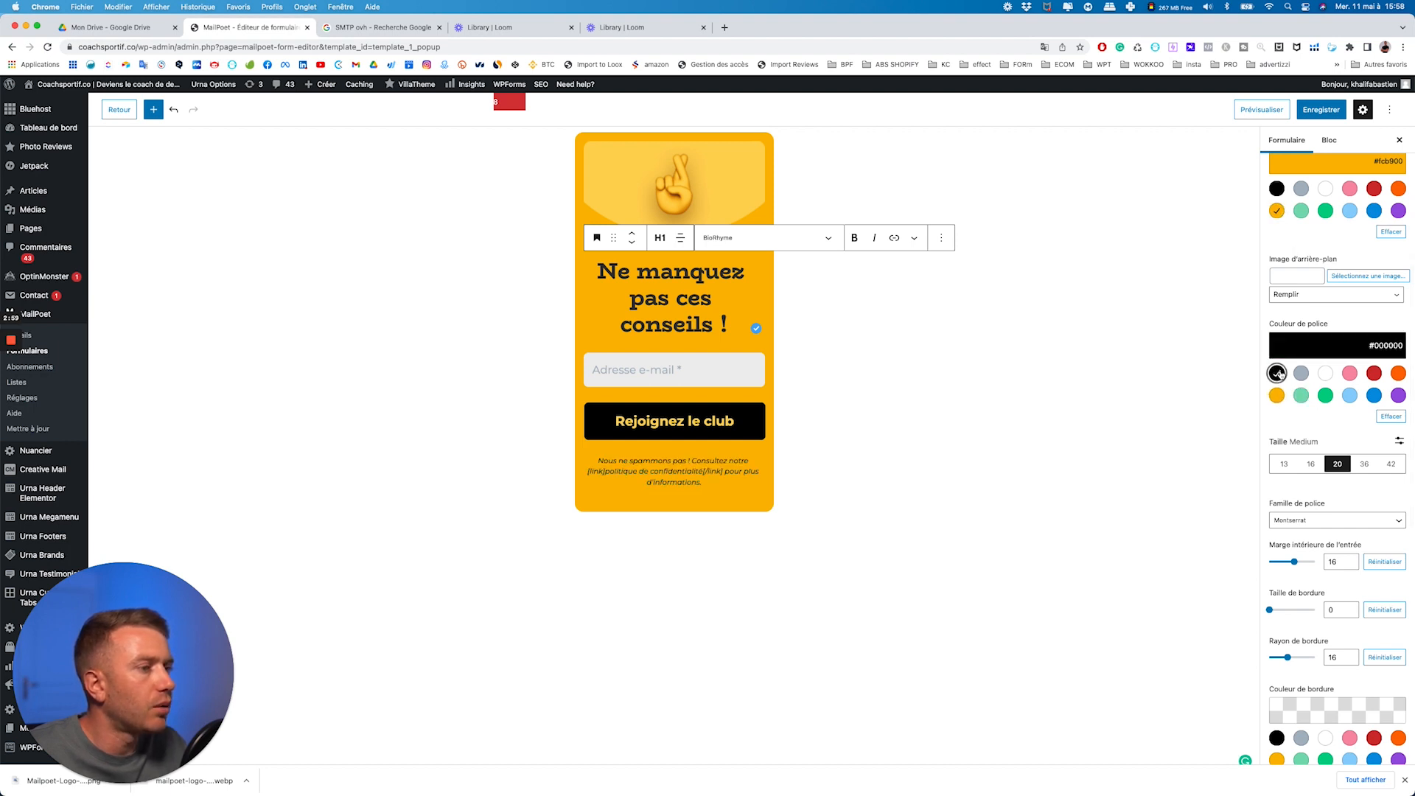
- Review the form's font and spacing style options, and set the border size to 4
scroll(1330, 404, down, 2)
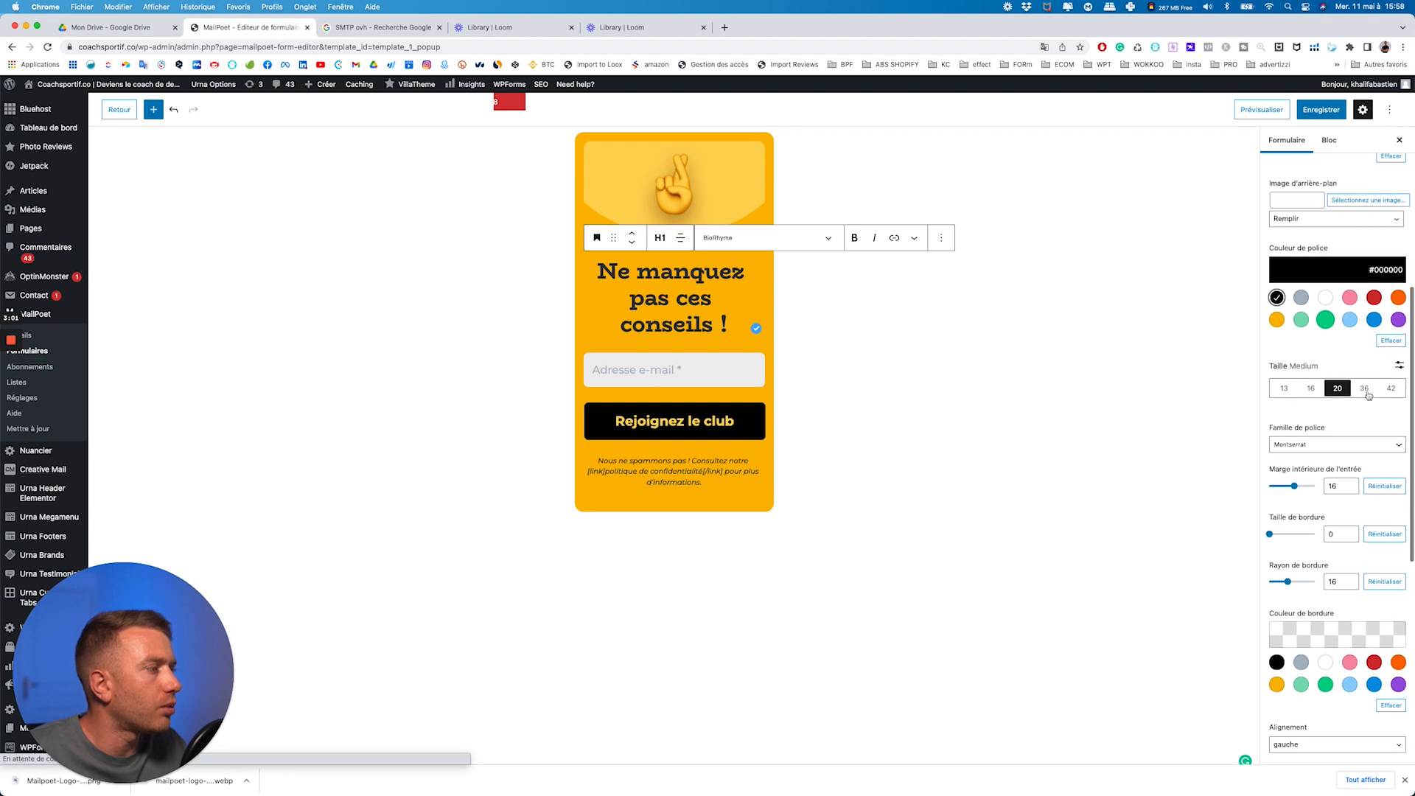
scroll(1319, 413, down, 3)
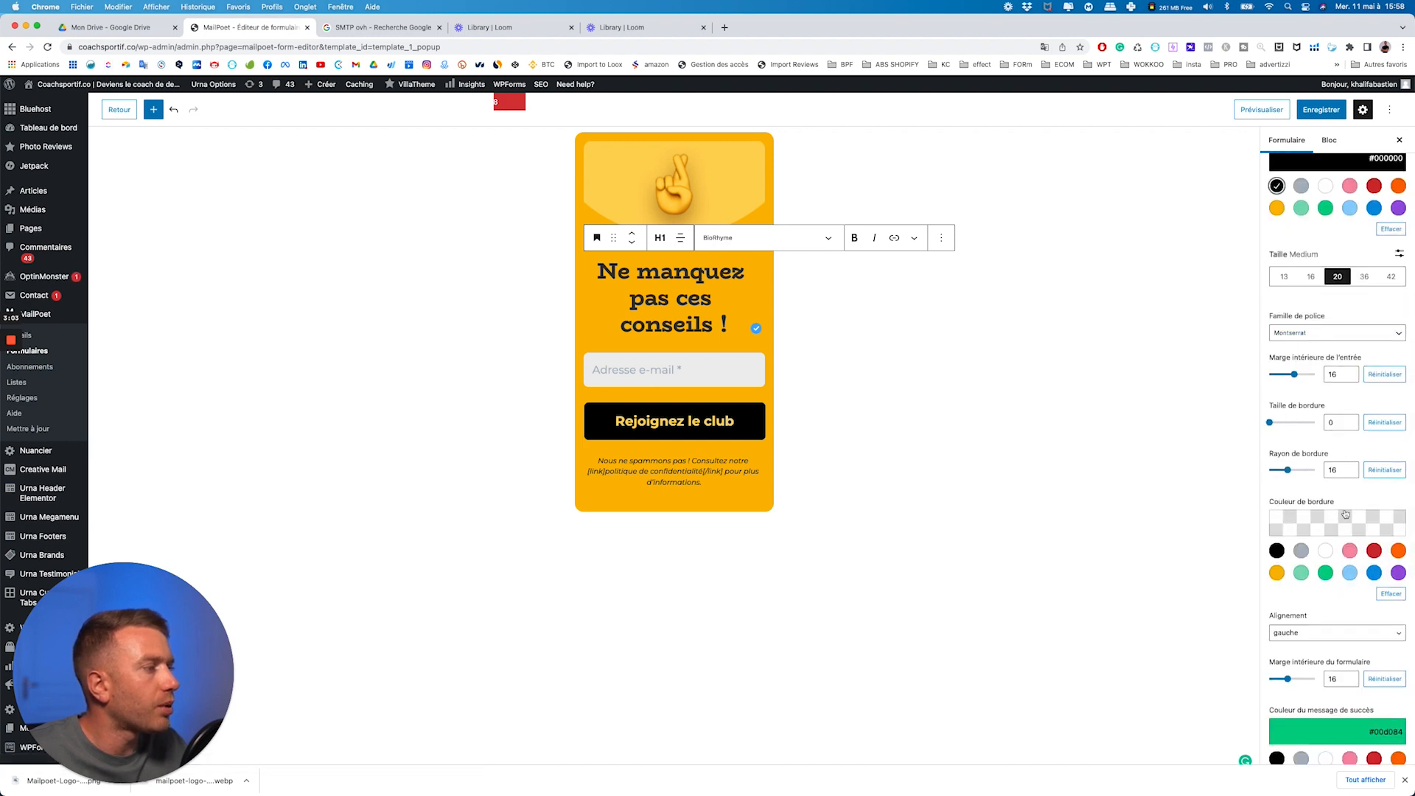
scroll(1301, 475, down, 2)
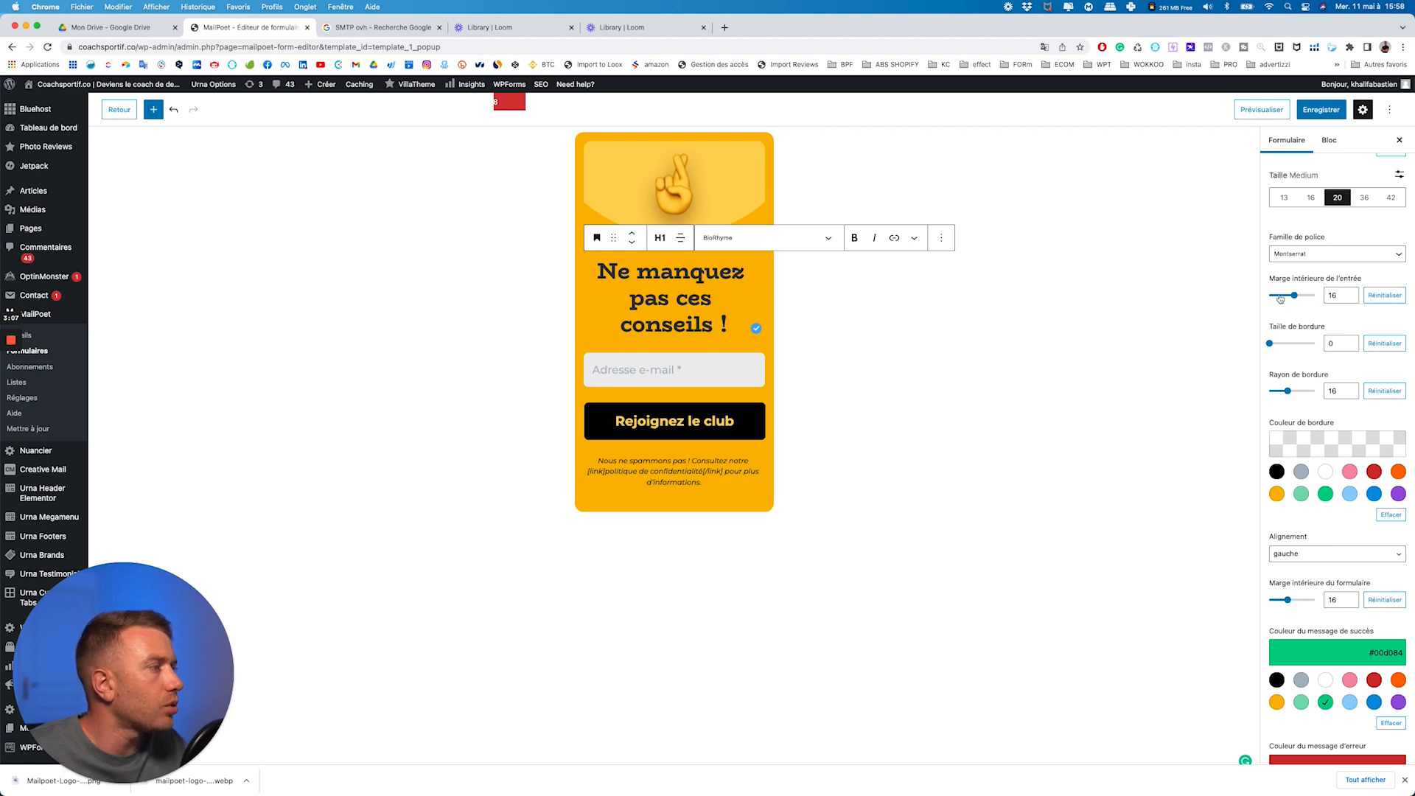
scroll(1281, 299, up, 1)
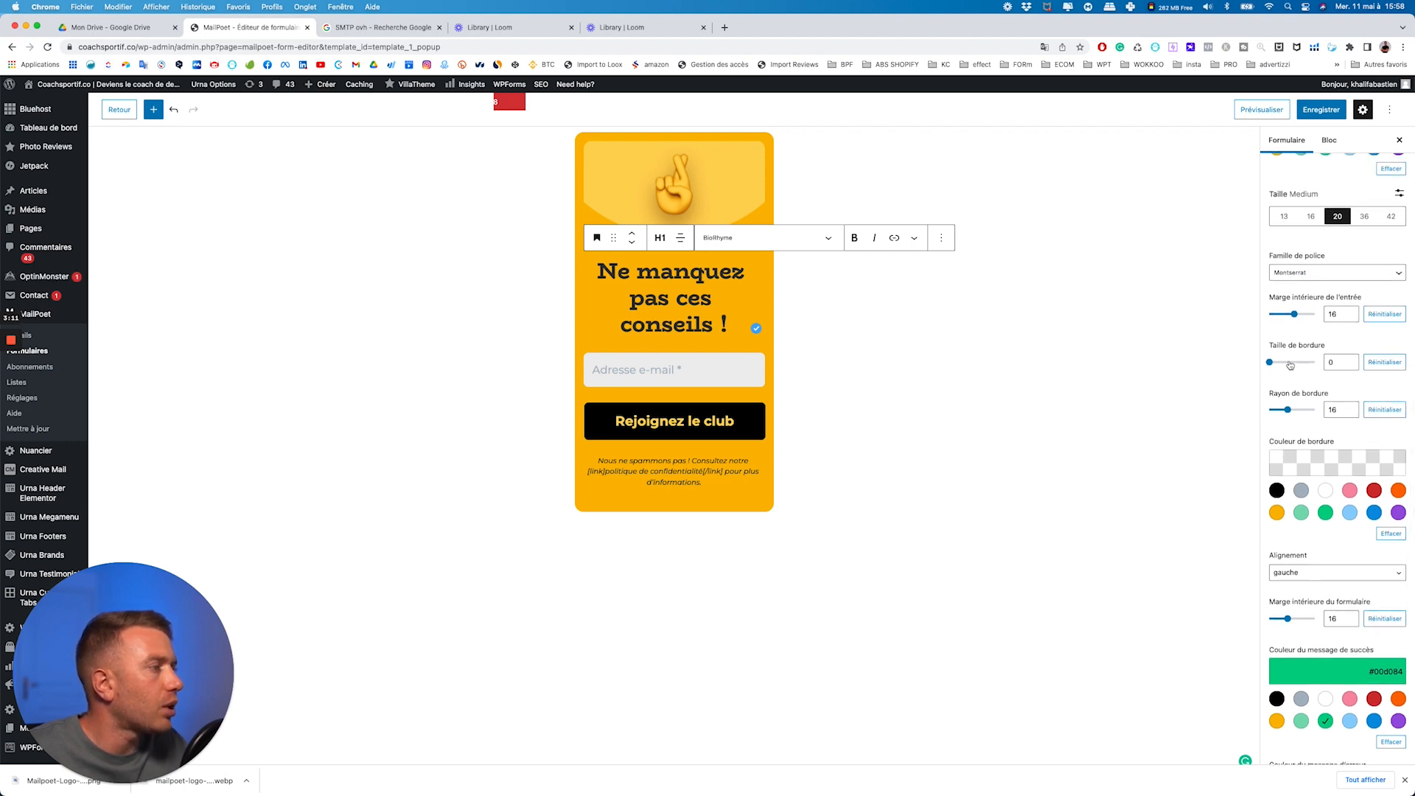
click(1290, 362)
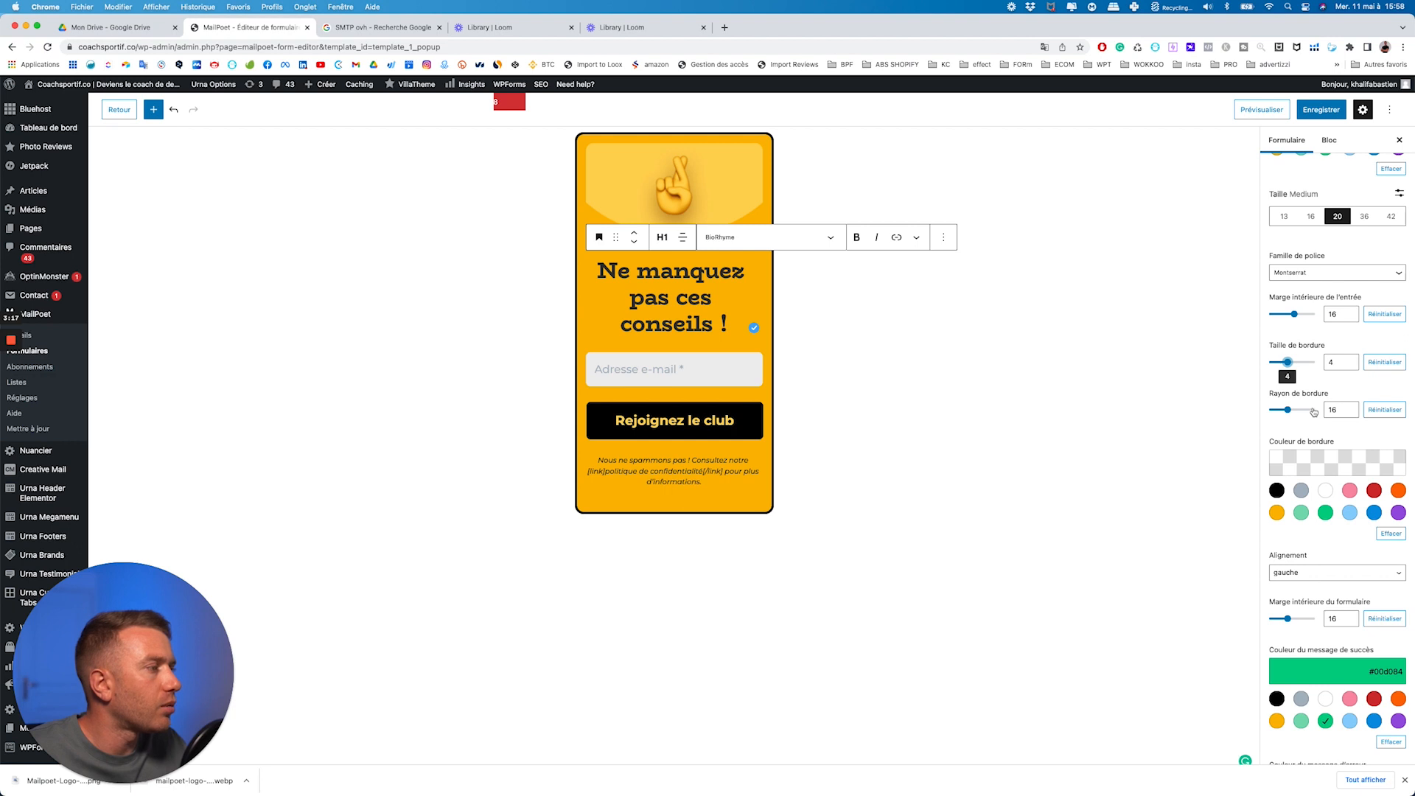
- Set the form's border radius to 37 and its border color to yellow-orange #fcb900
click(1313, 412)
drag(1313, 411, 1269, 411)
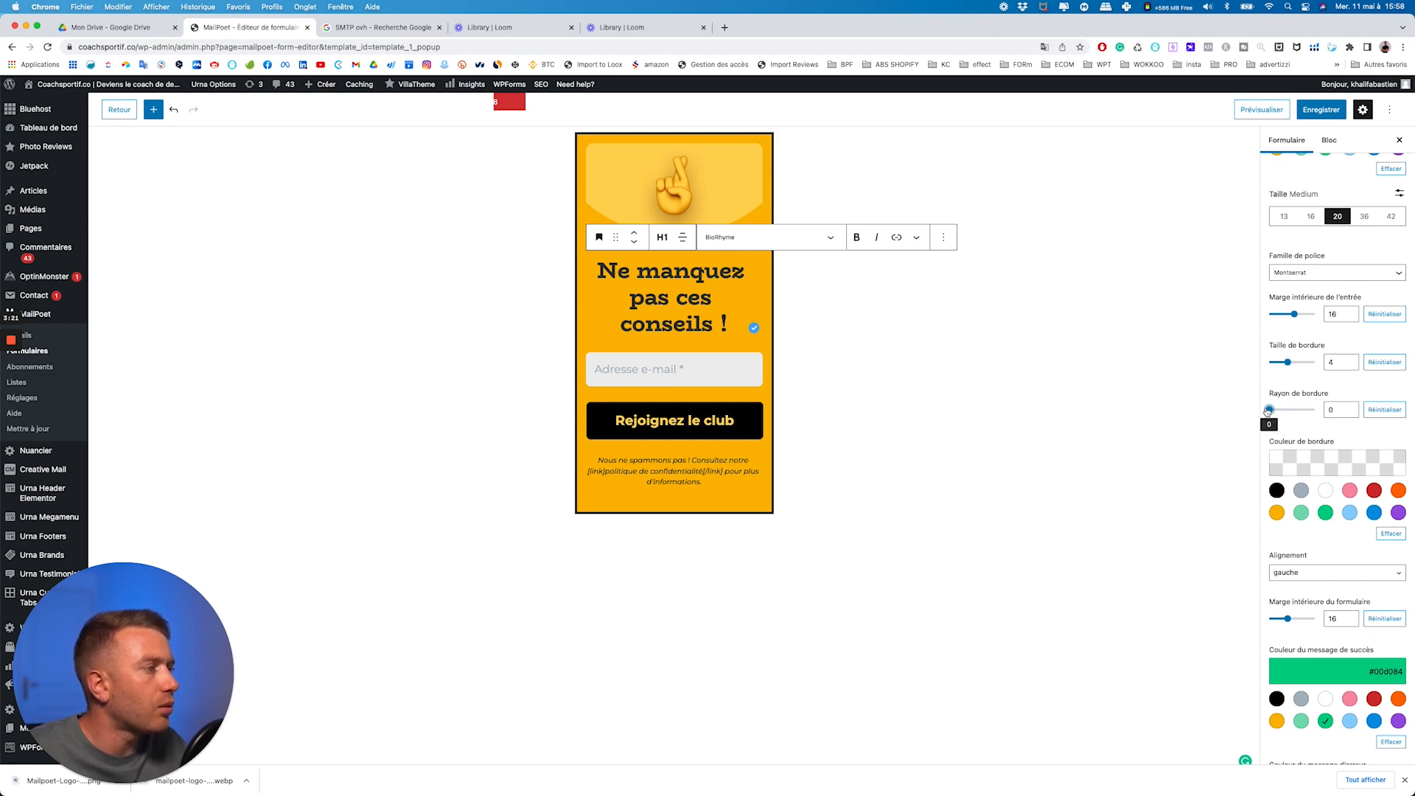
click(1311, 411)
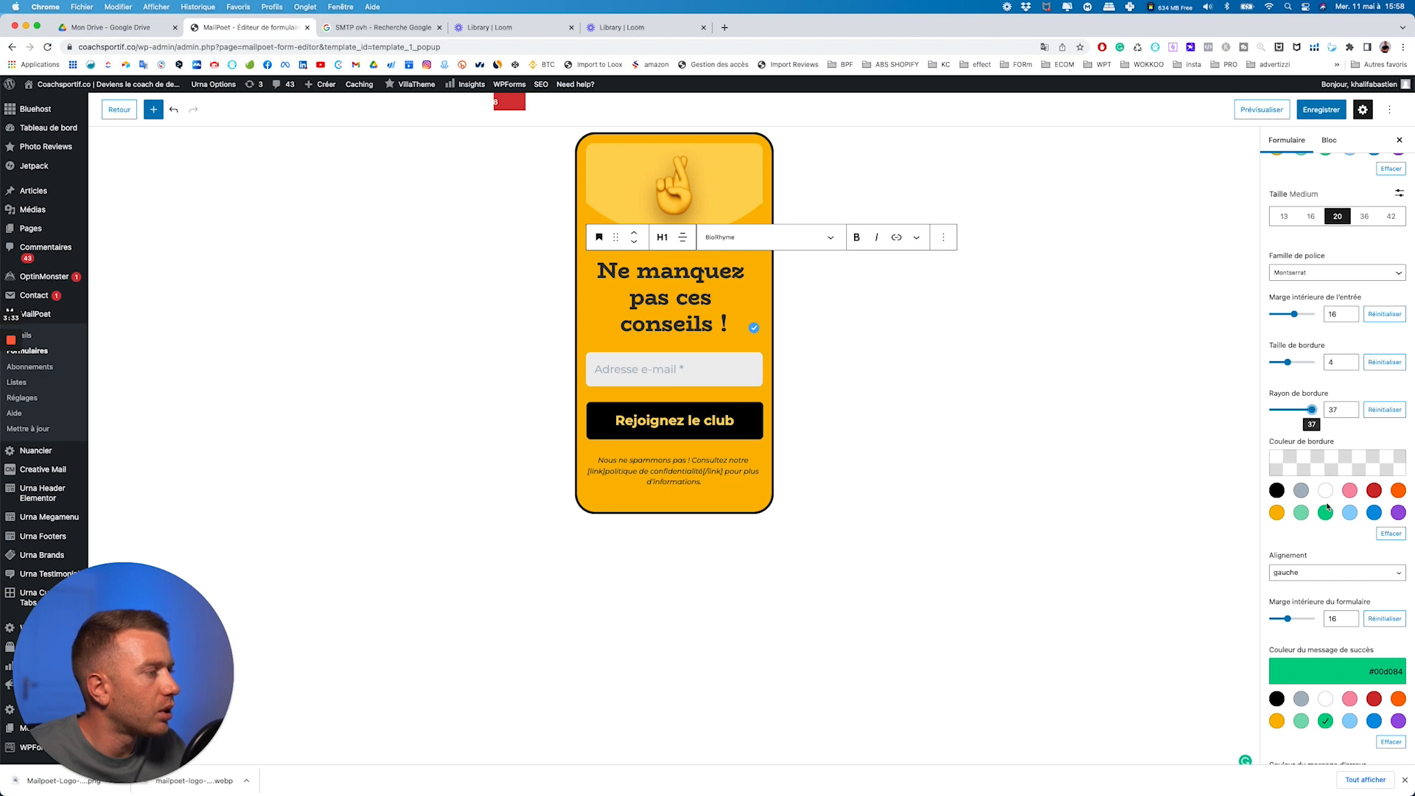
click(1326, 512)
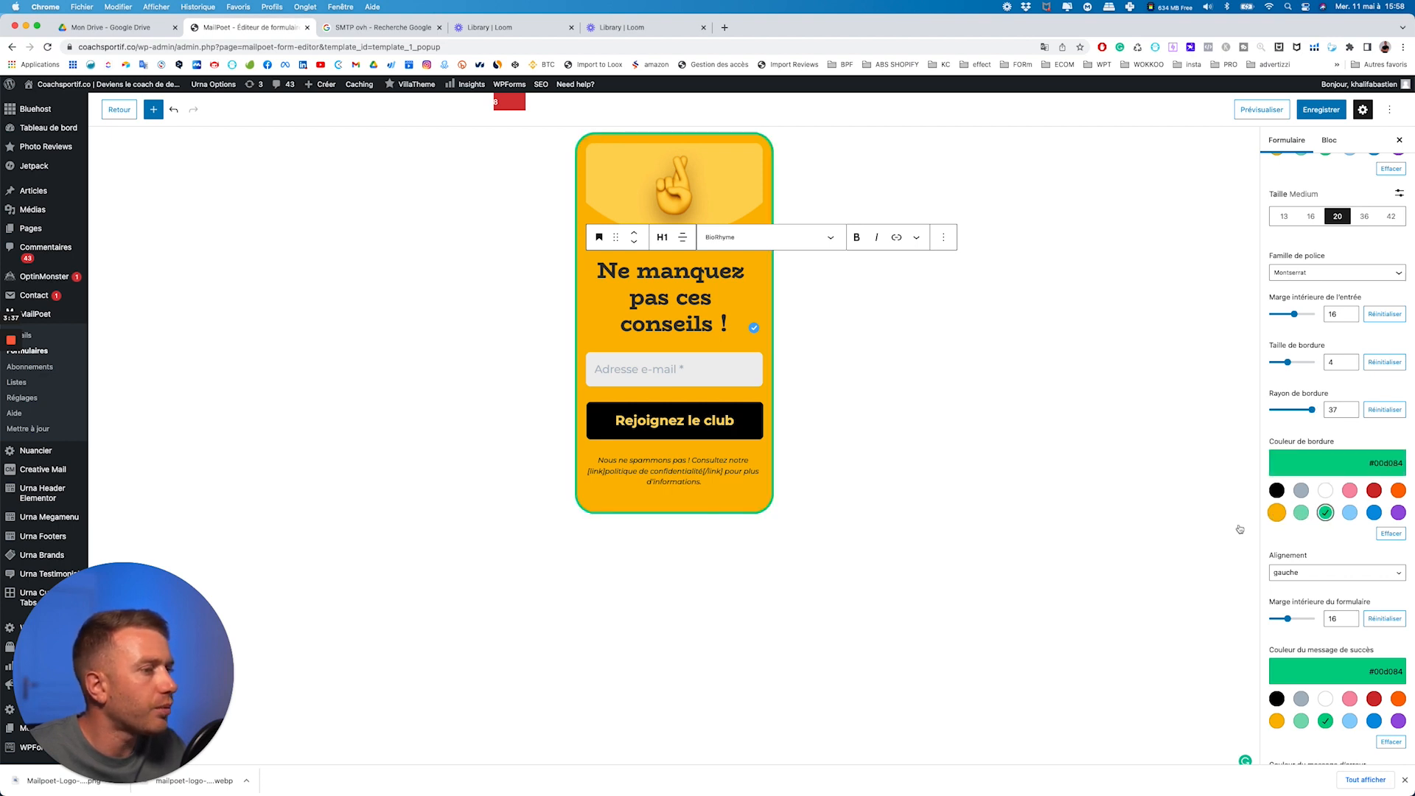
click(1277, 515)
- Compare right alignment with the other options, and set the form's alignment to "centré"
scroll(1324, 533, down, 2)
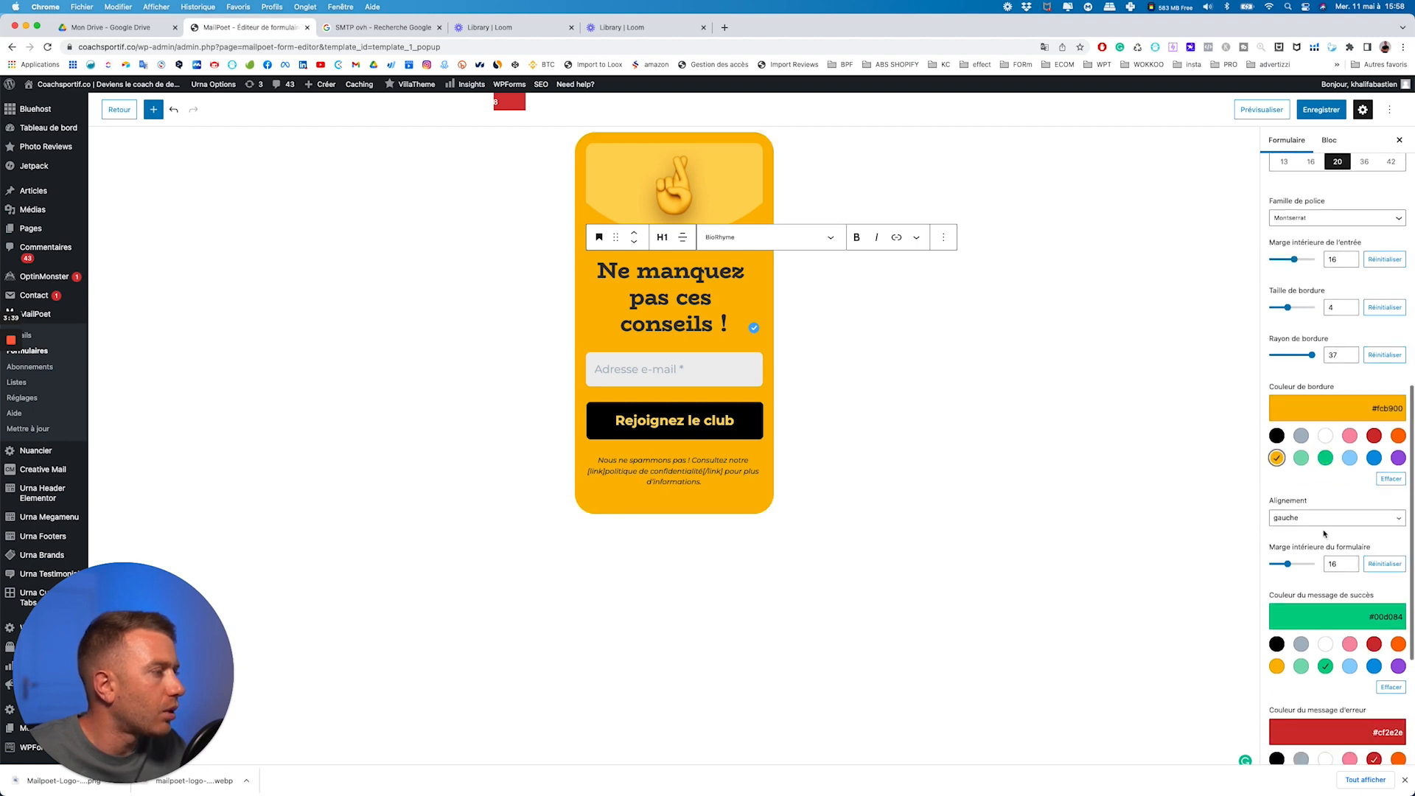
scroll(1324, 533, down, 1)
click(1316, 482)
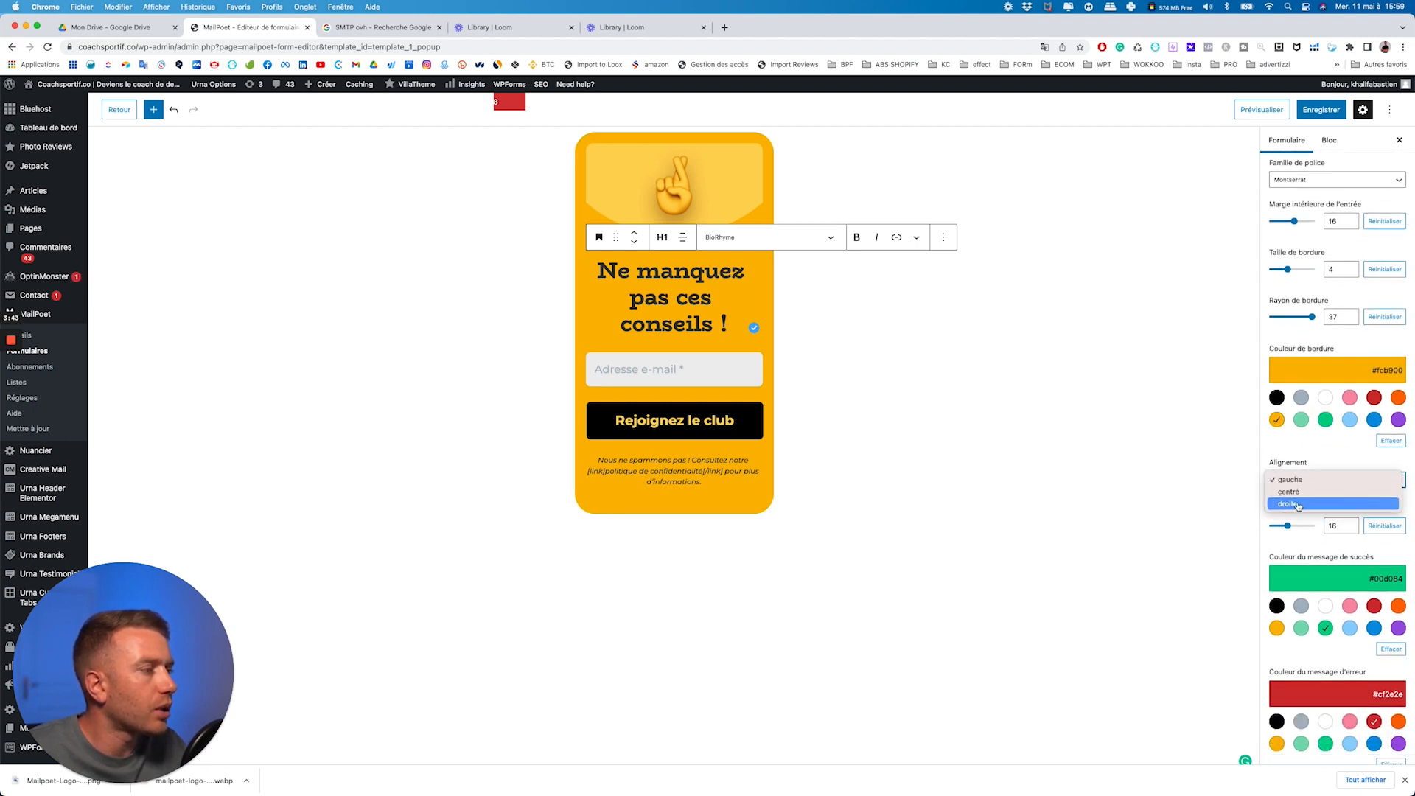
click(1298, 505)
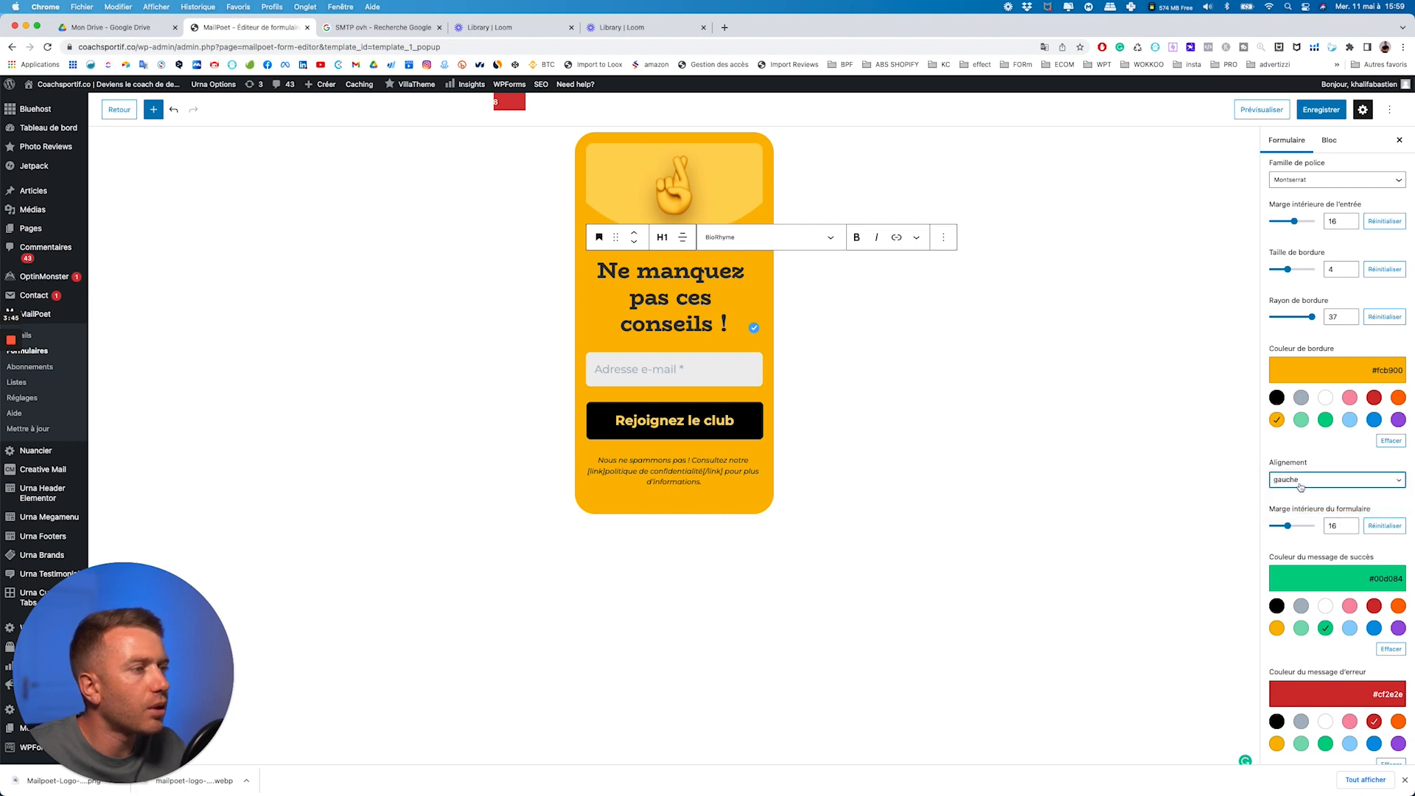
click(1301, 480)
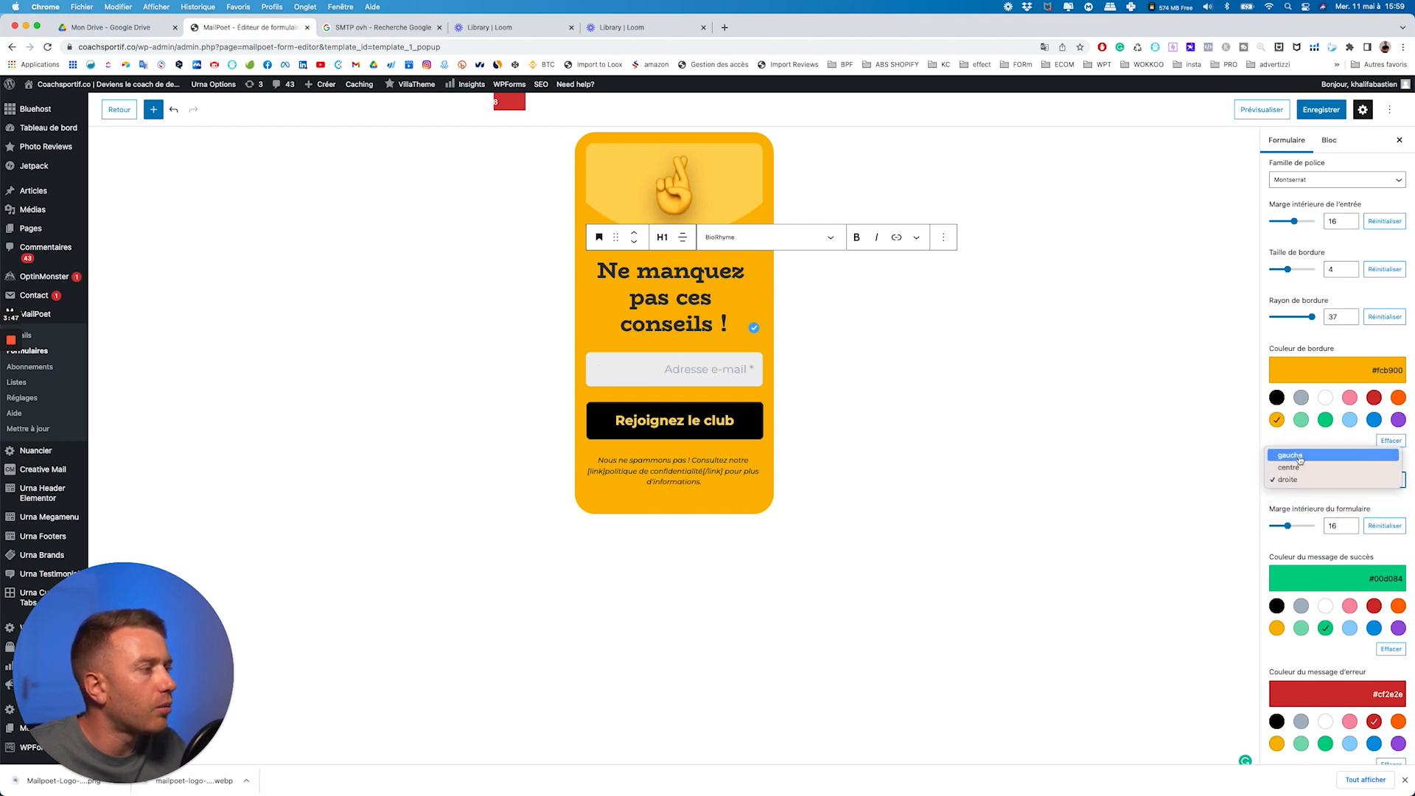
click(1307, 477)
key(Up)
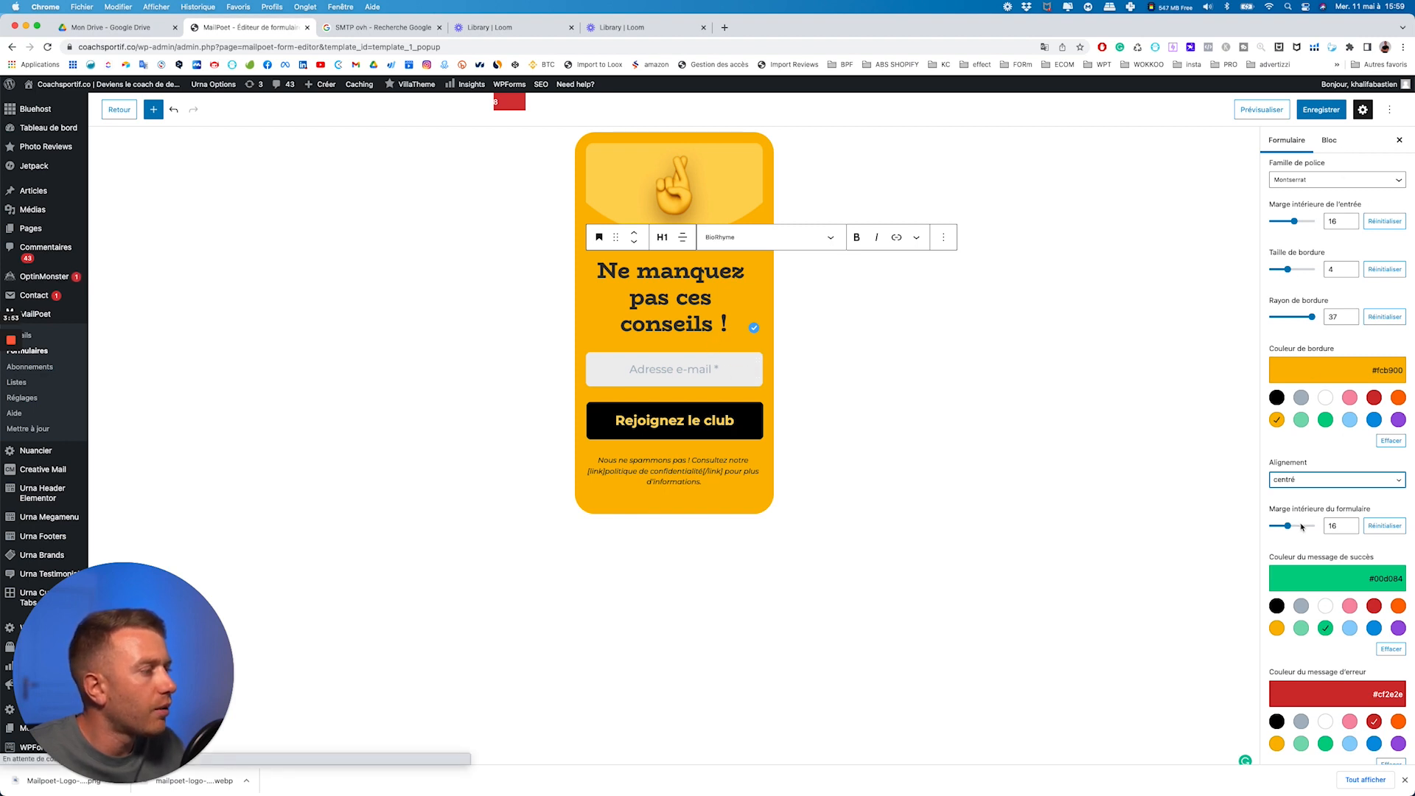
- Open the display settings of the form's "Fenêtre contextuelle" placement and set the form width to 461 px
scroll(1298, 516, down, 5)
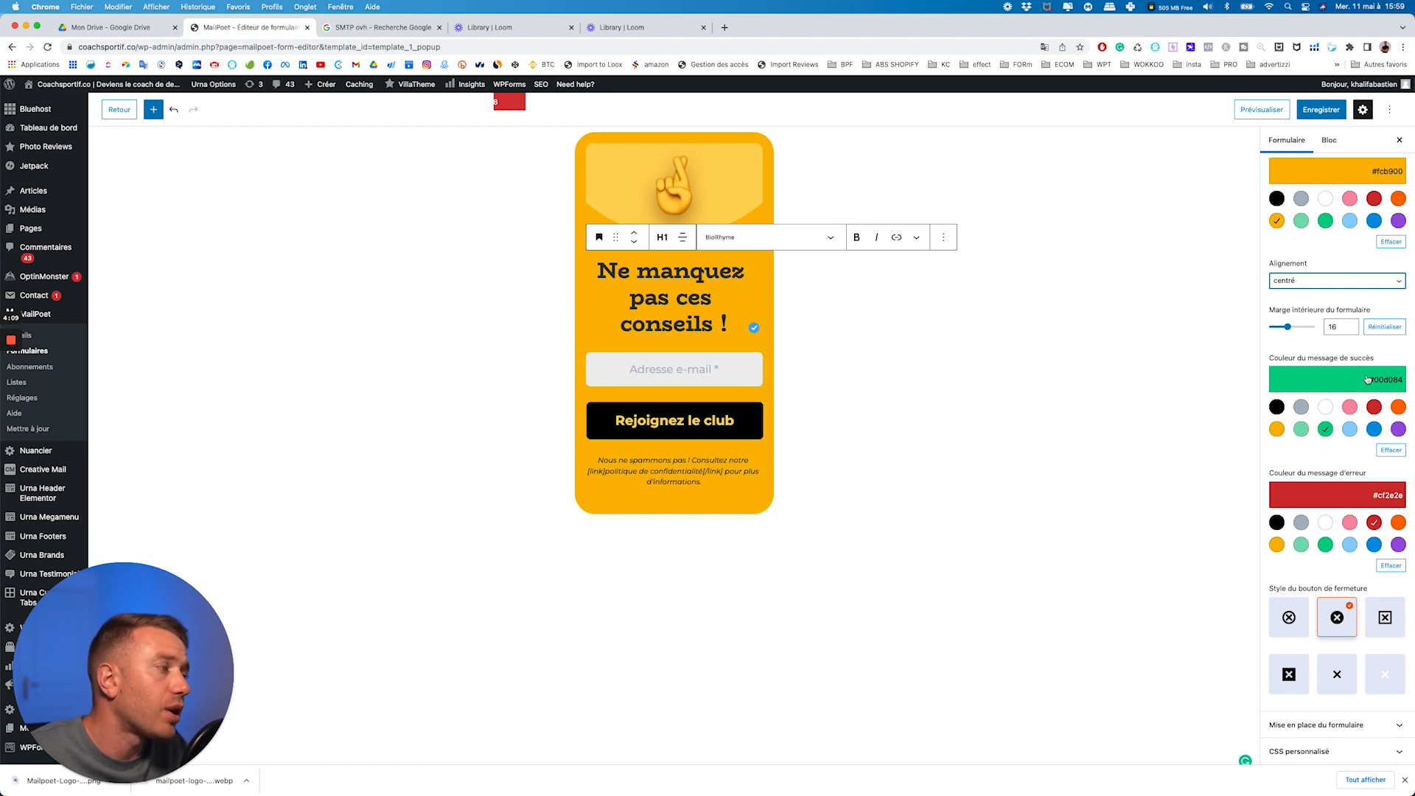
click(1384, 728)
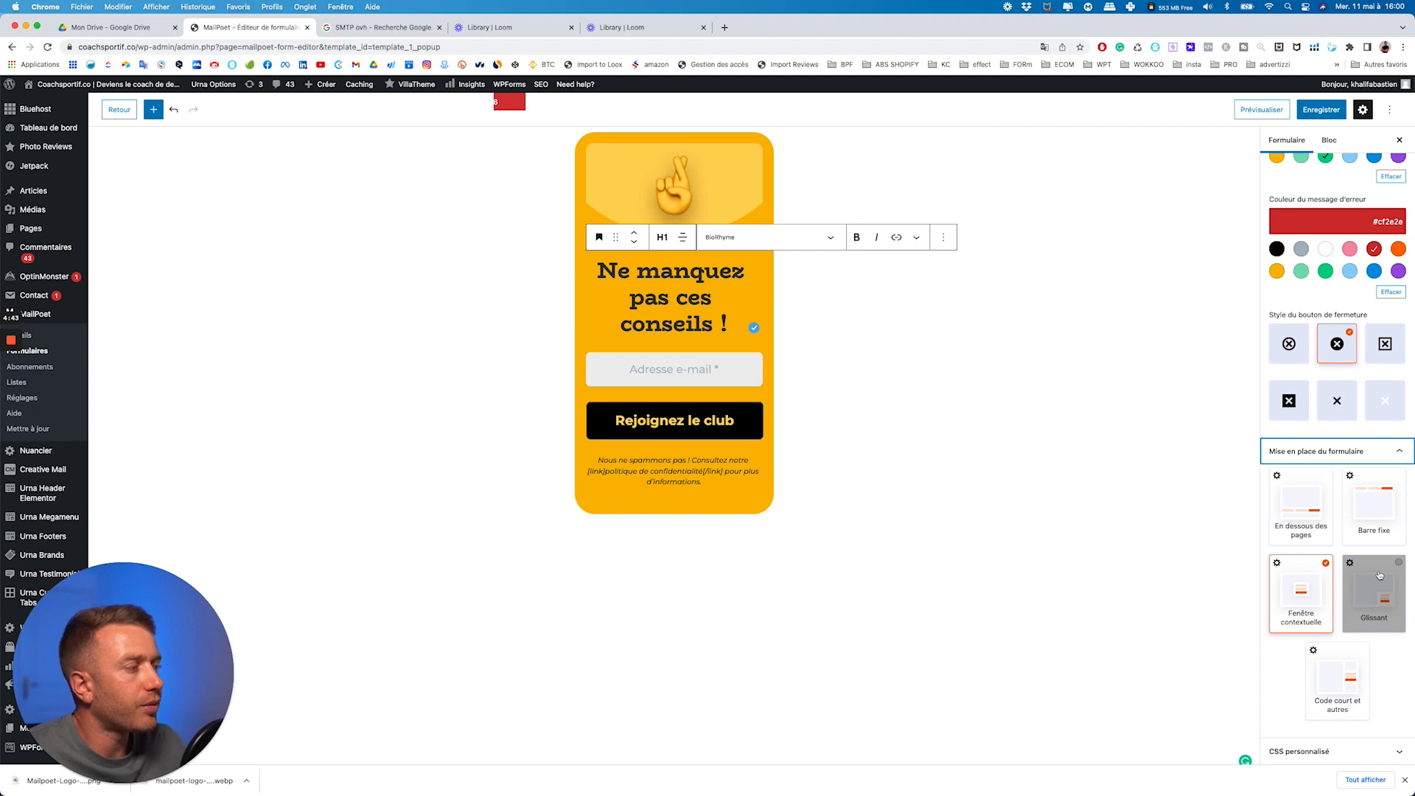
click(1279, 566)
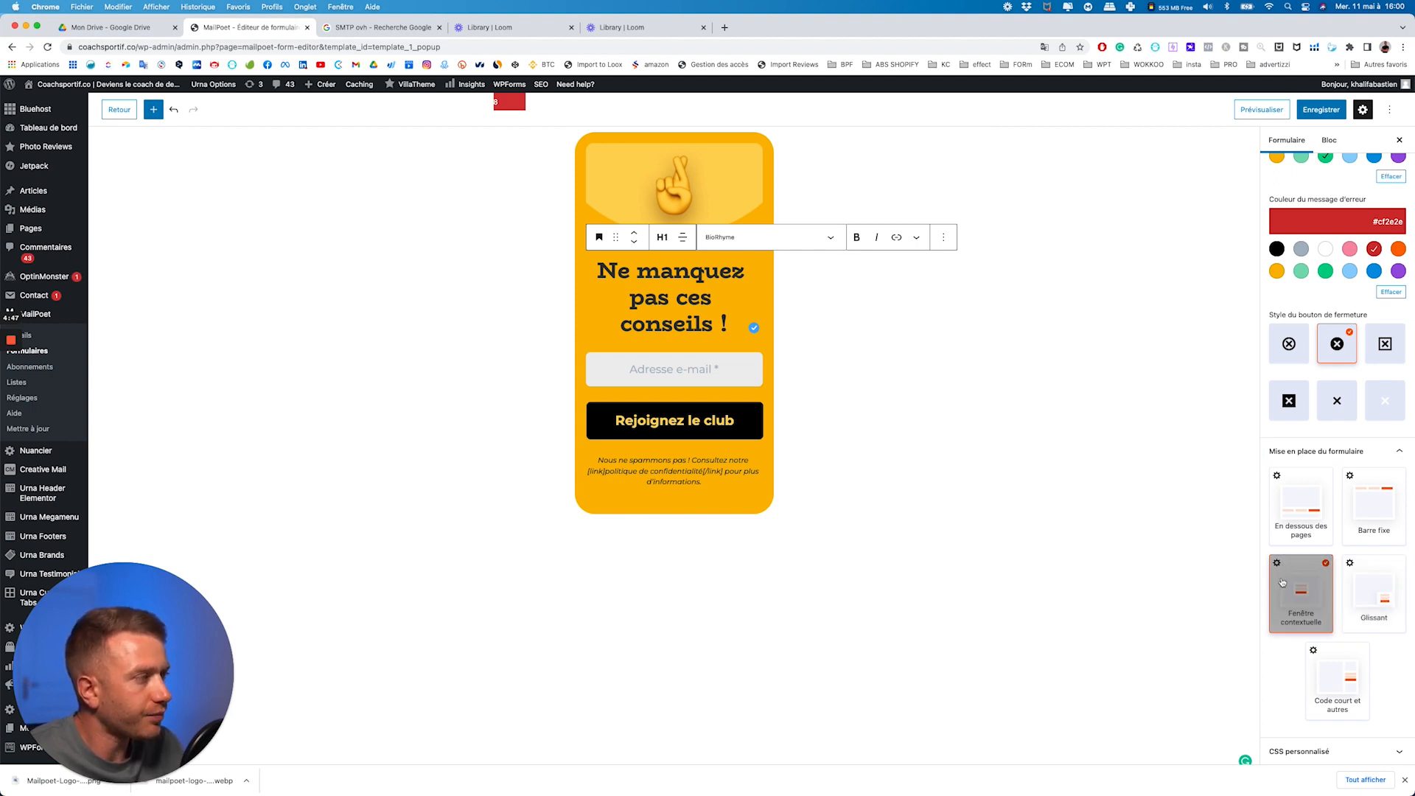
click(1278, 564)
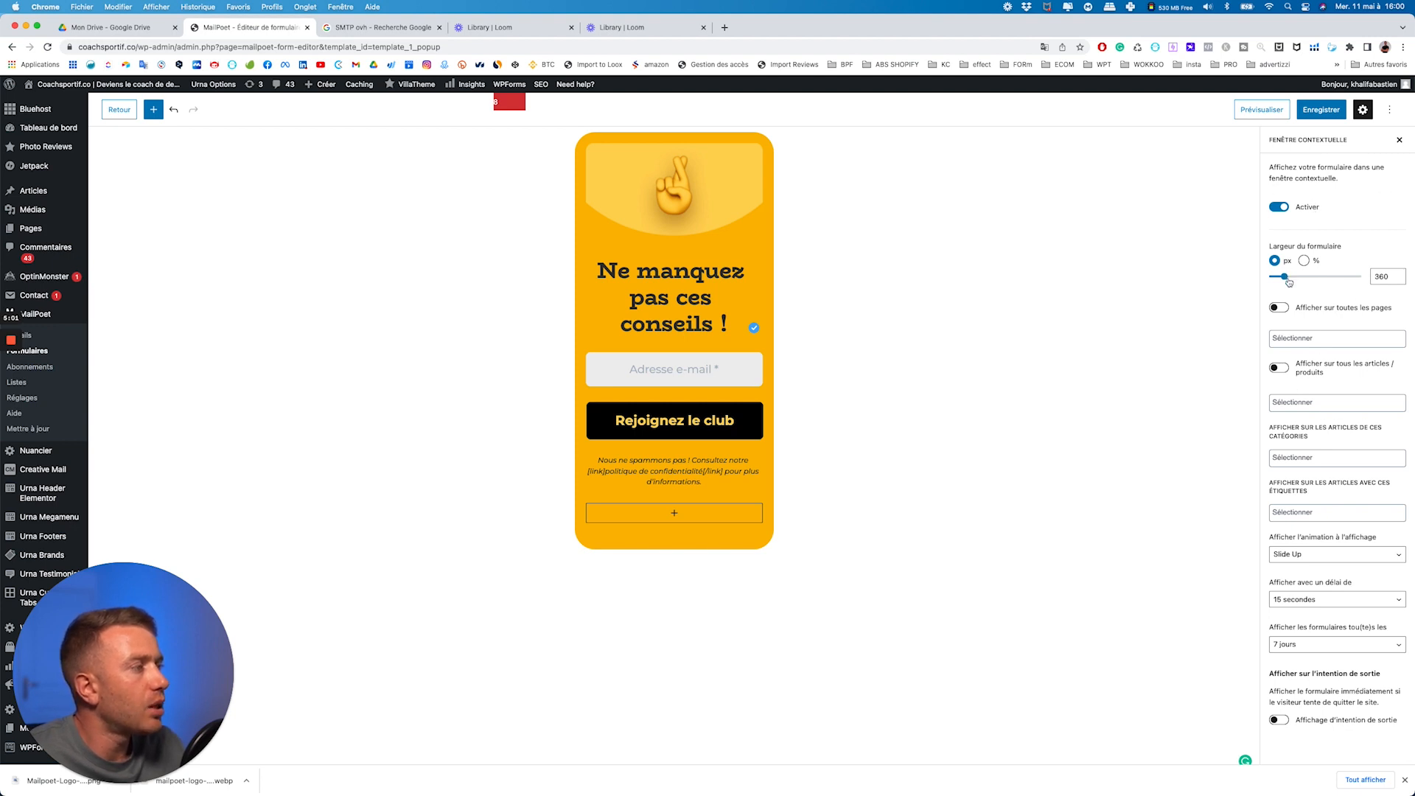
click(1333, 278)
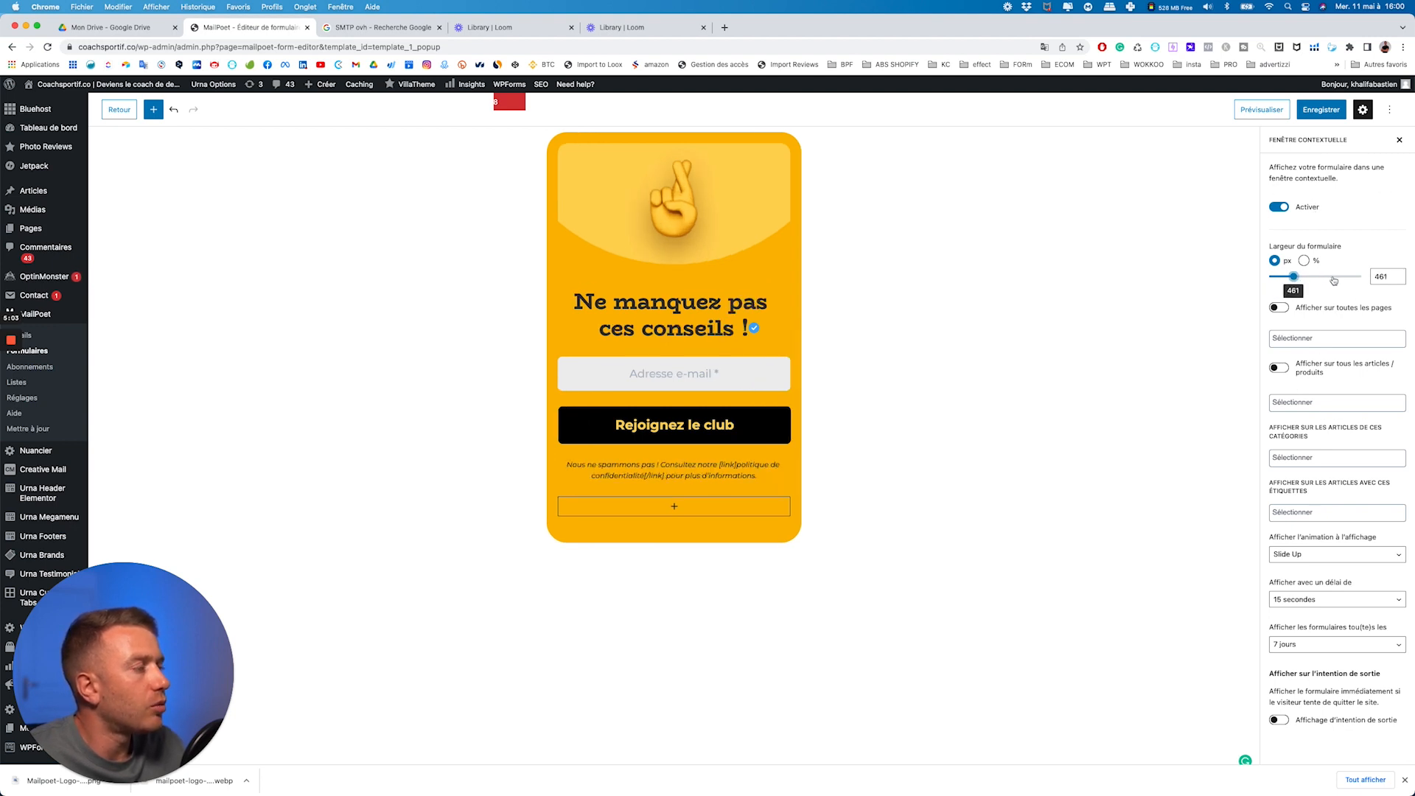
- Reduce the pop-up form width to 353 px and enable its display on all pages
drag(1332, 278, 1285, 277)
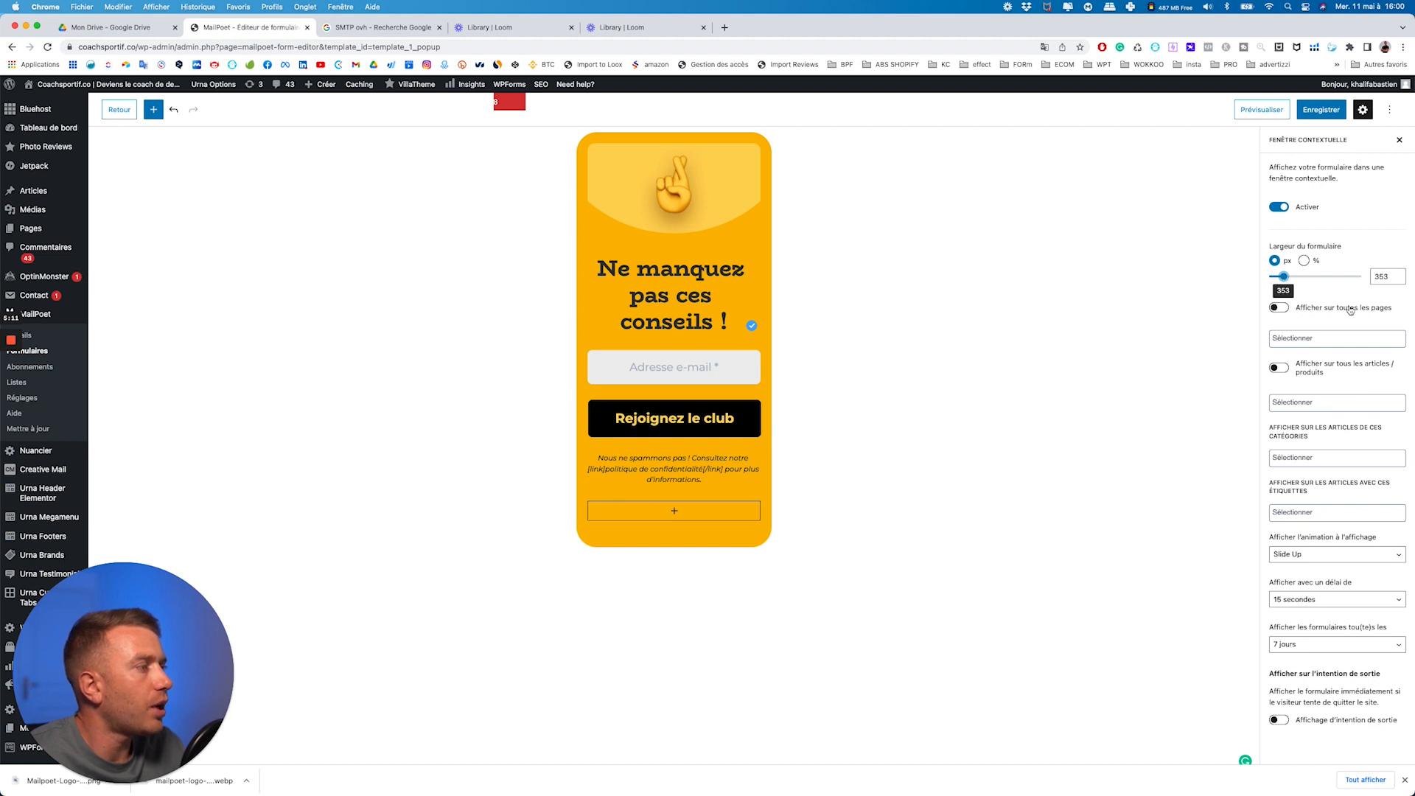
click(1279, 310)
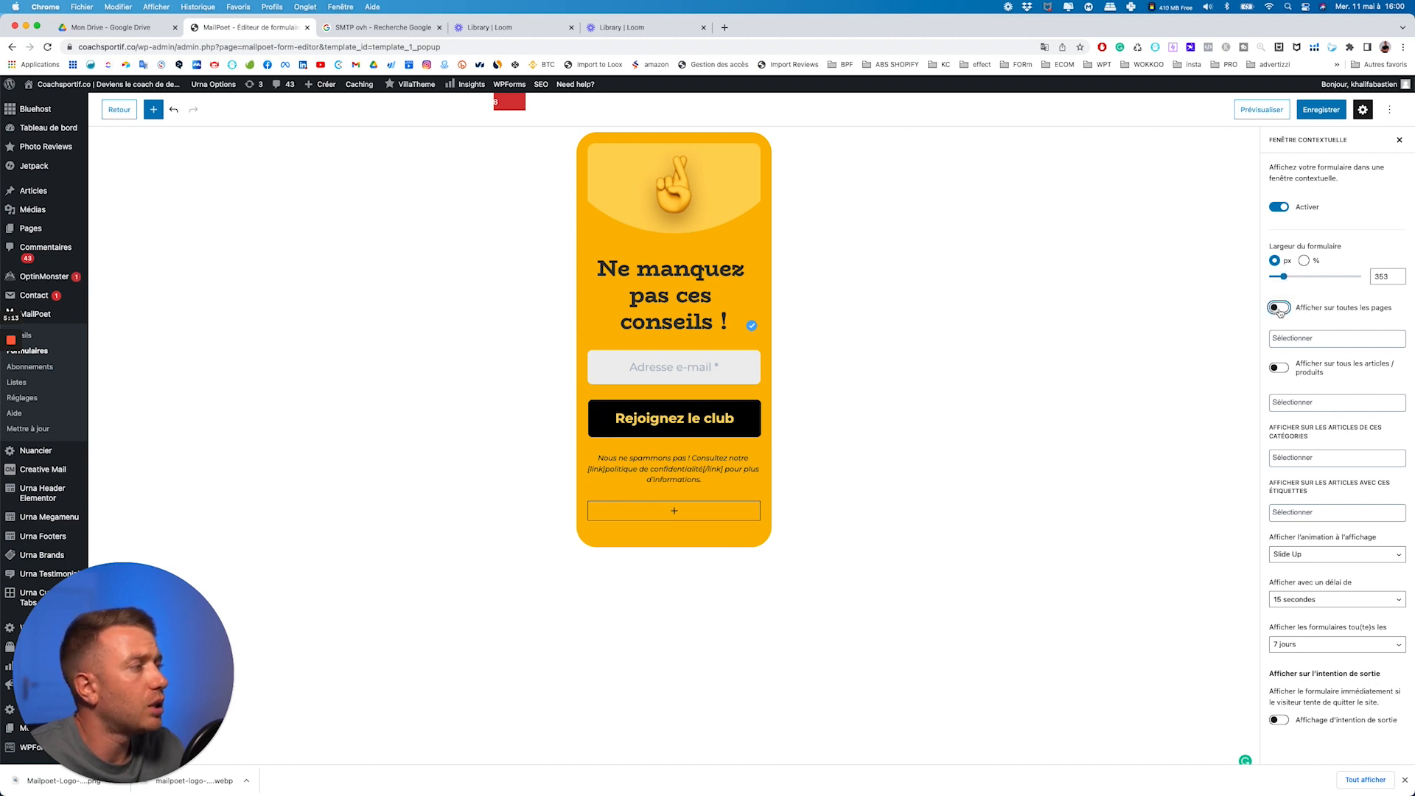
click(1280, 310)
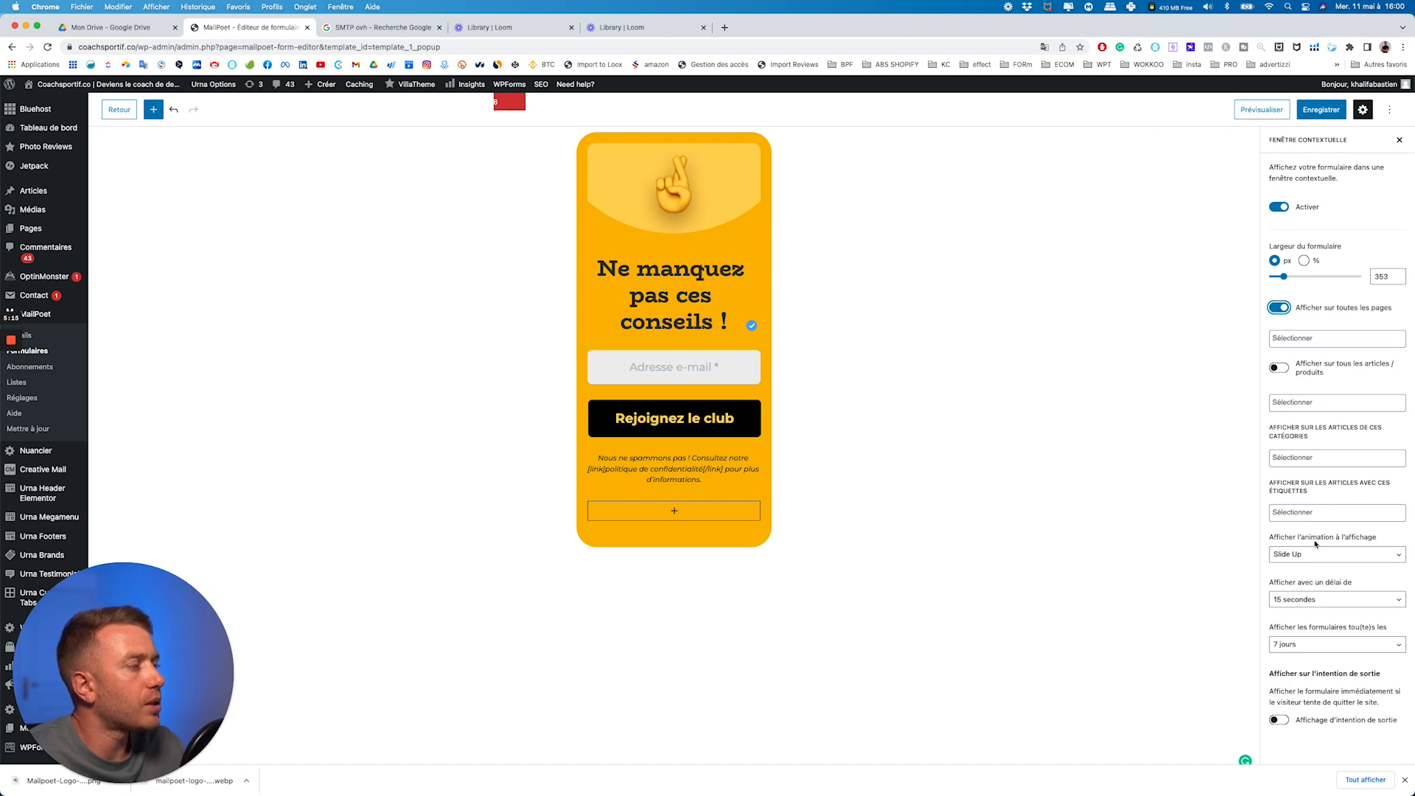
- Set the pop-up form's display delay to 2 seconds
click(1309, 603)
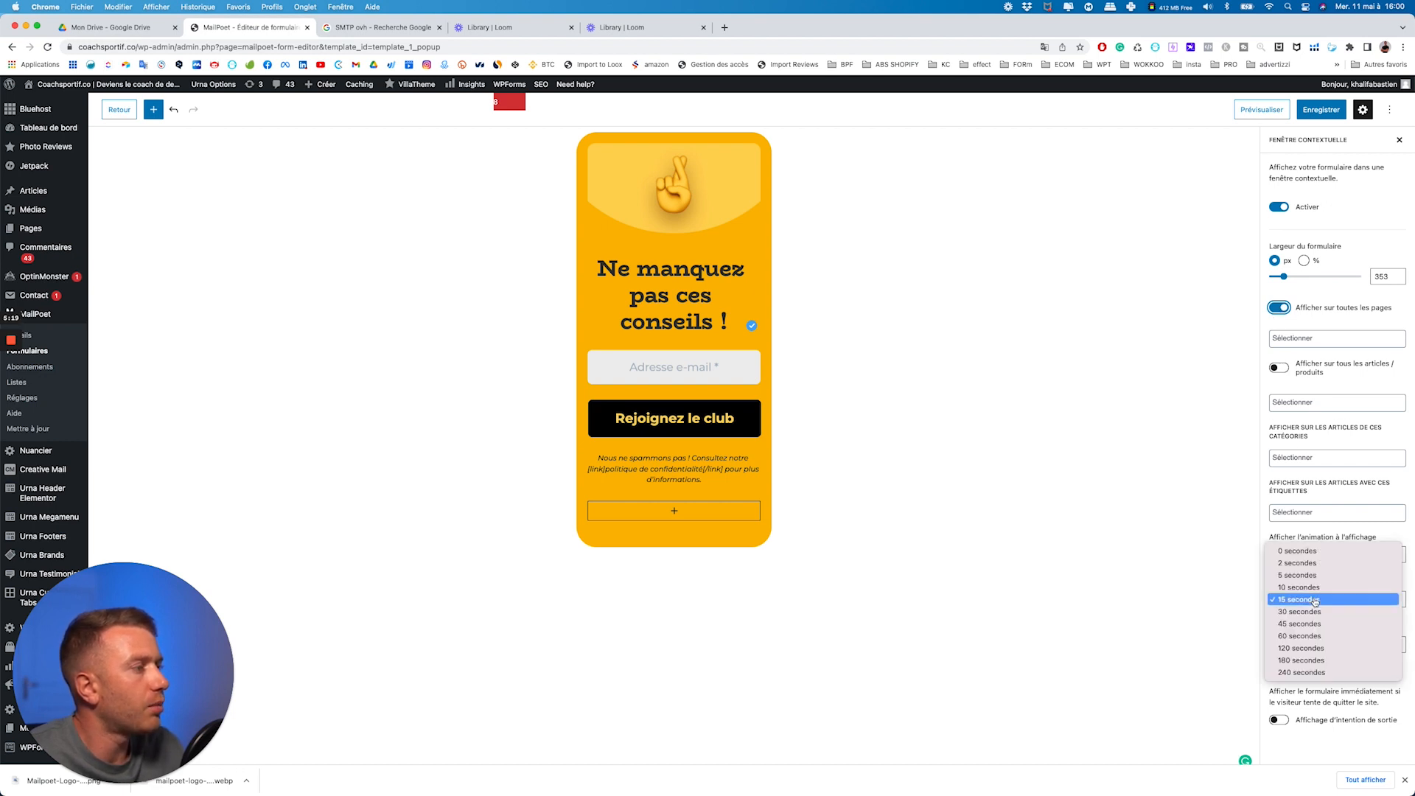
click(1310, 563)
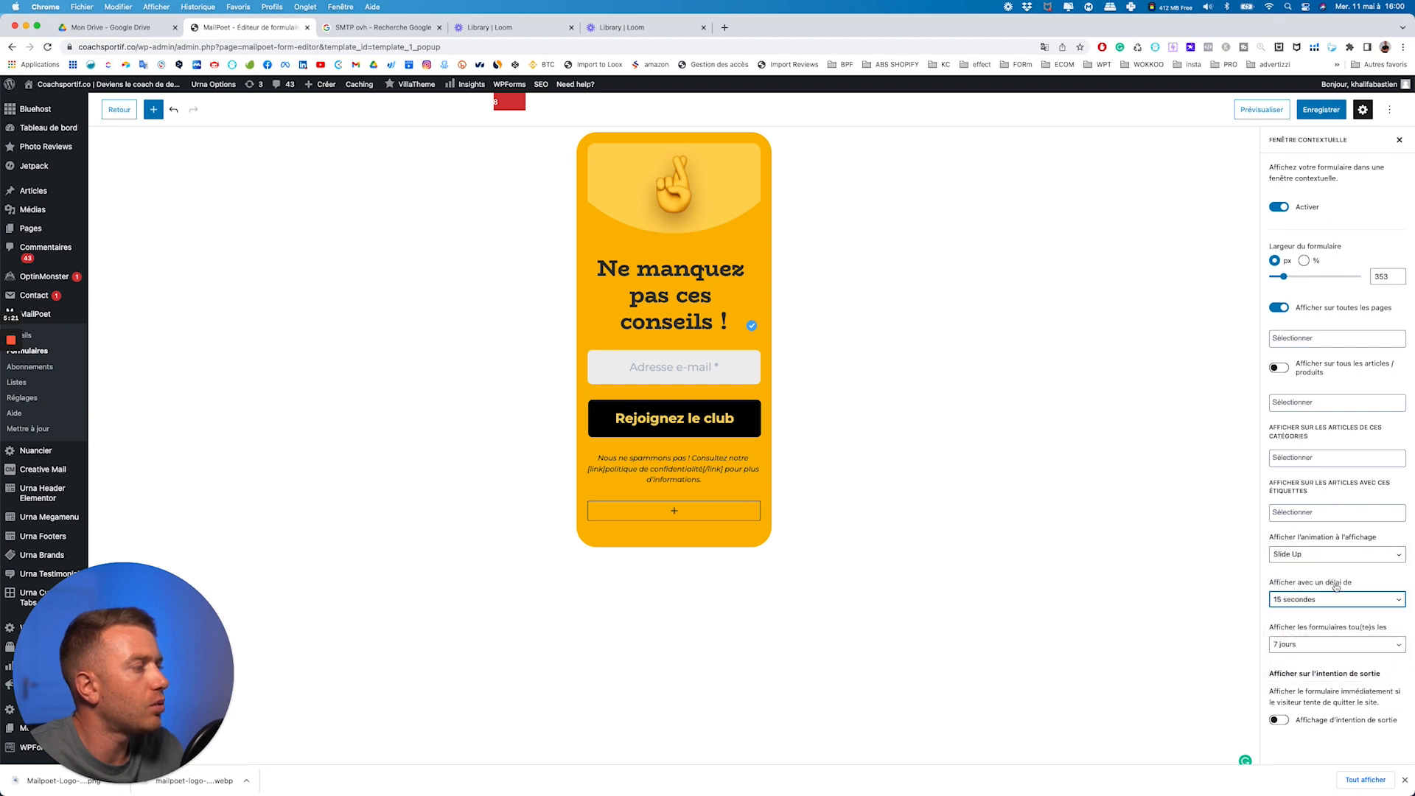
- Turn off display on all pages and restrict the pop-up to the Testimonial page
click(1282, 310)
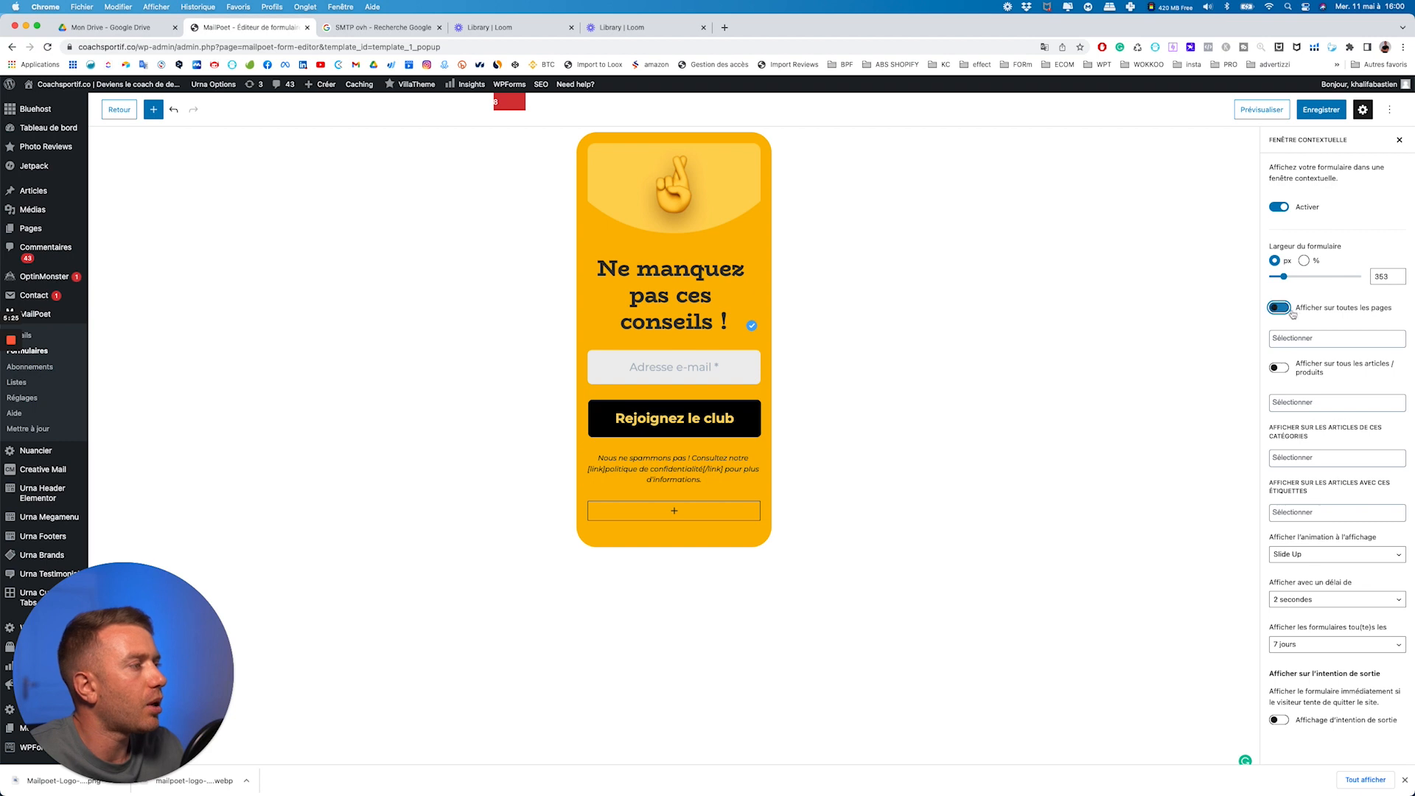
click(1303, 337)
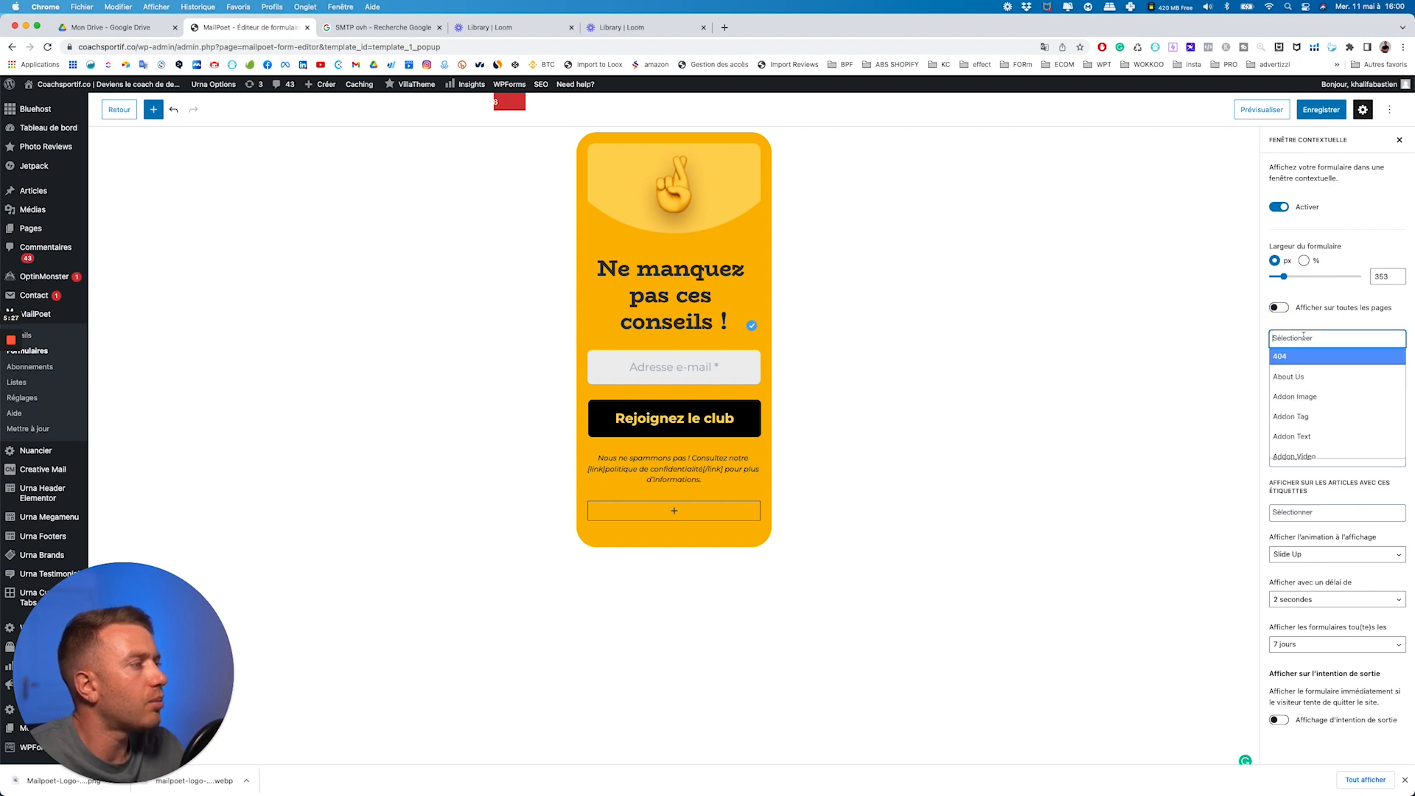
scroll(1309, 412, down, 15)
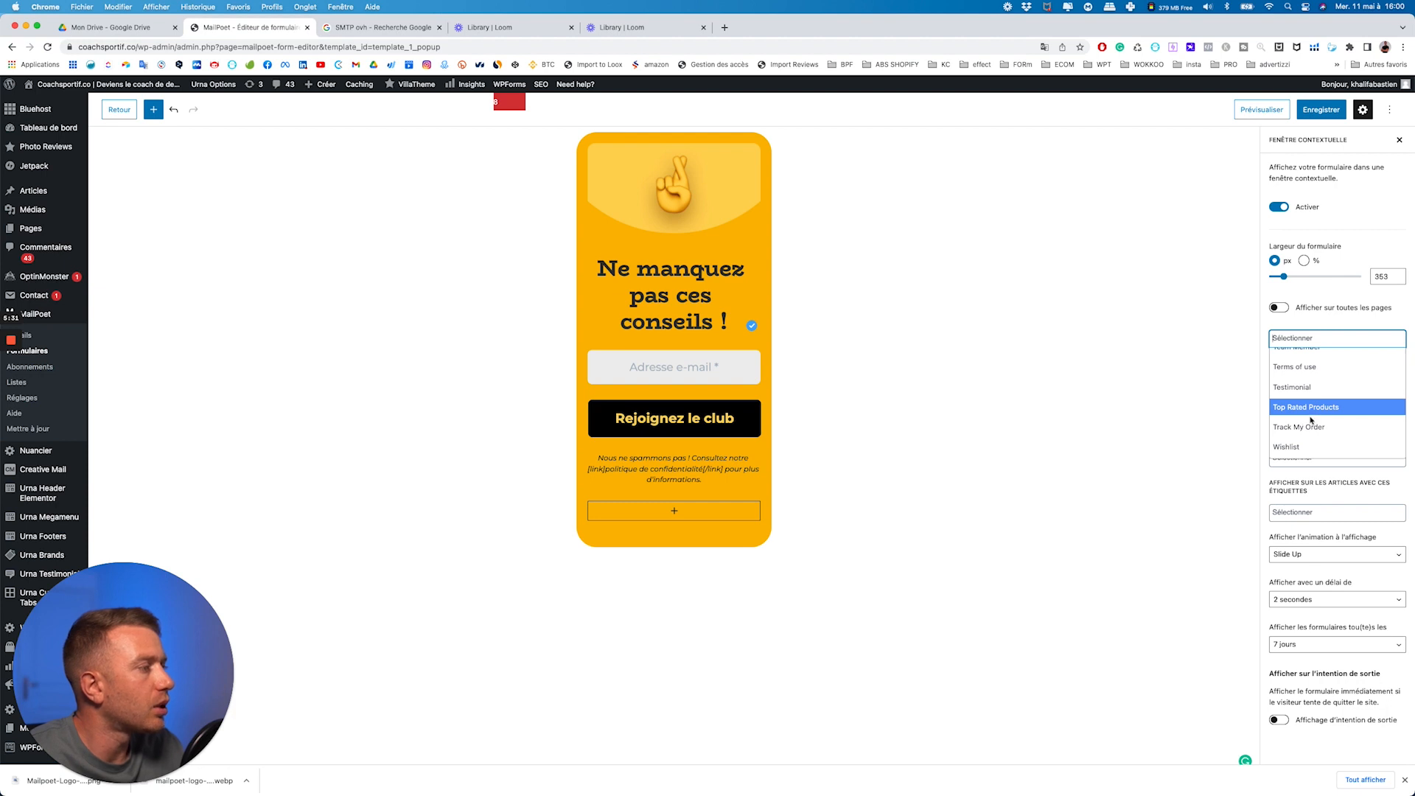
scroll(1311, 385, up, 1)
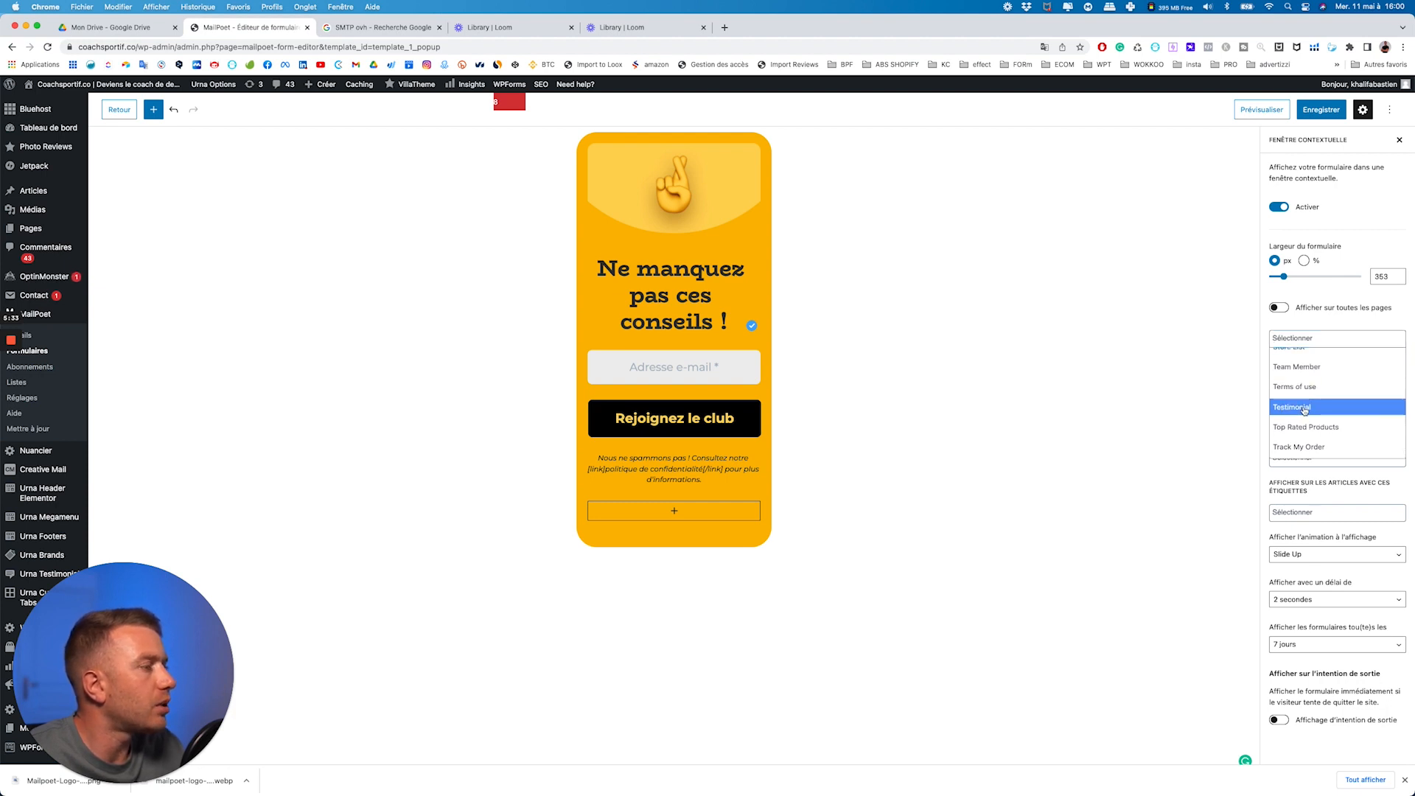
key(Return)
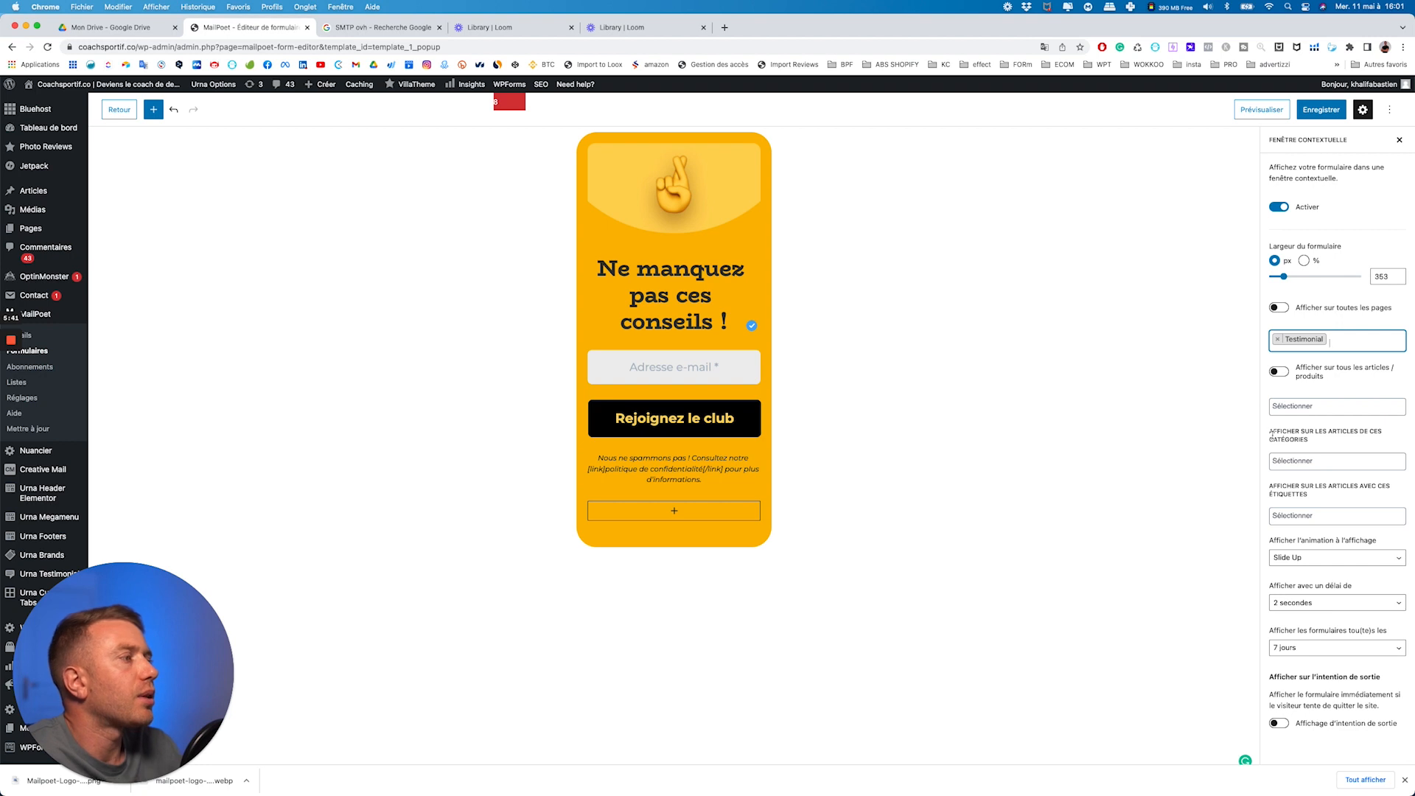
- Look through the article categories on which the pop-up form can be displayed
click(1293, 460)
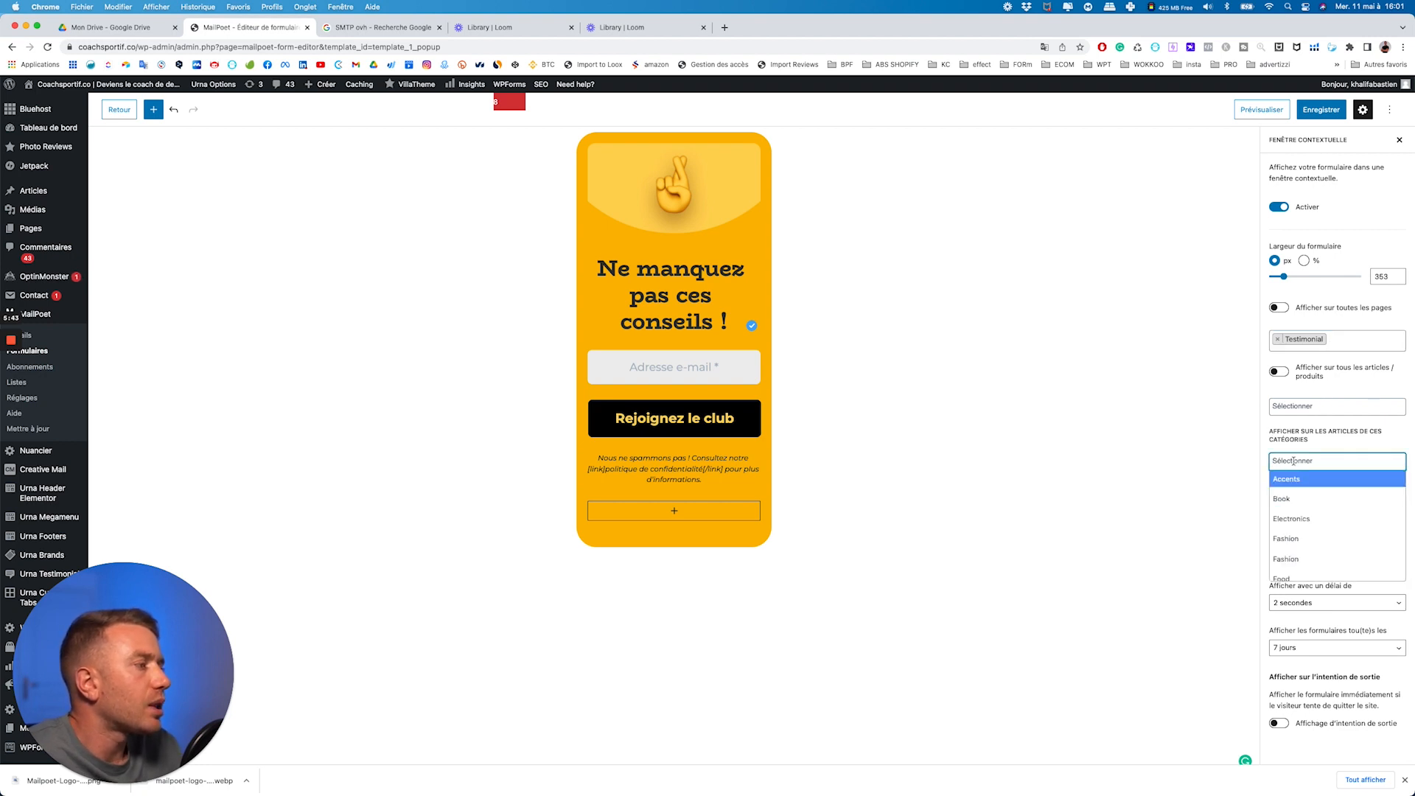
scroll(1307, 520, down, 1)
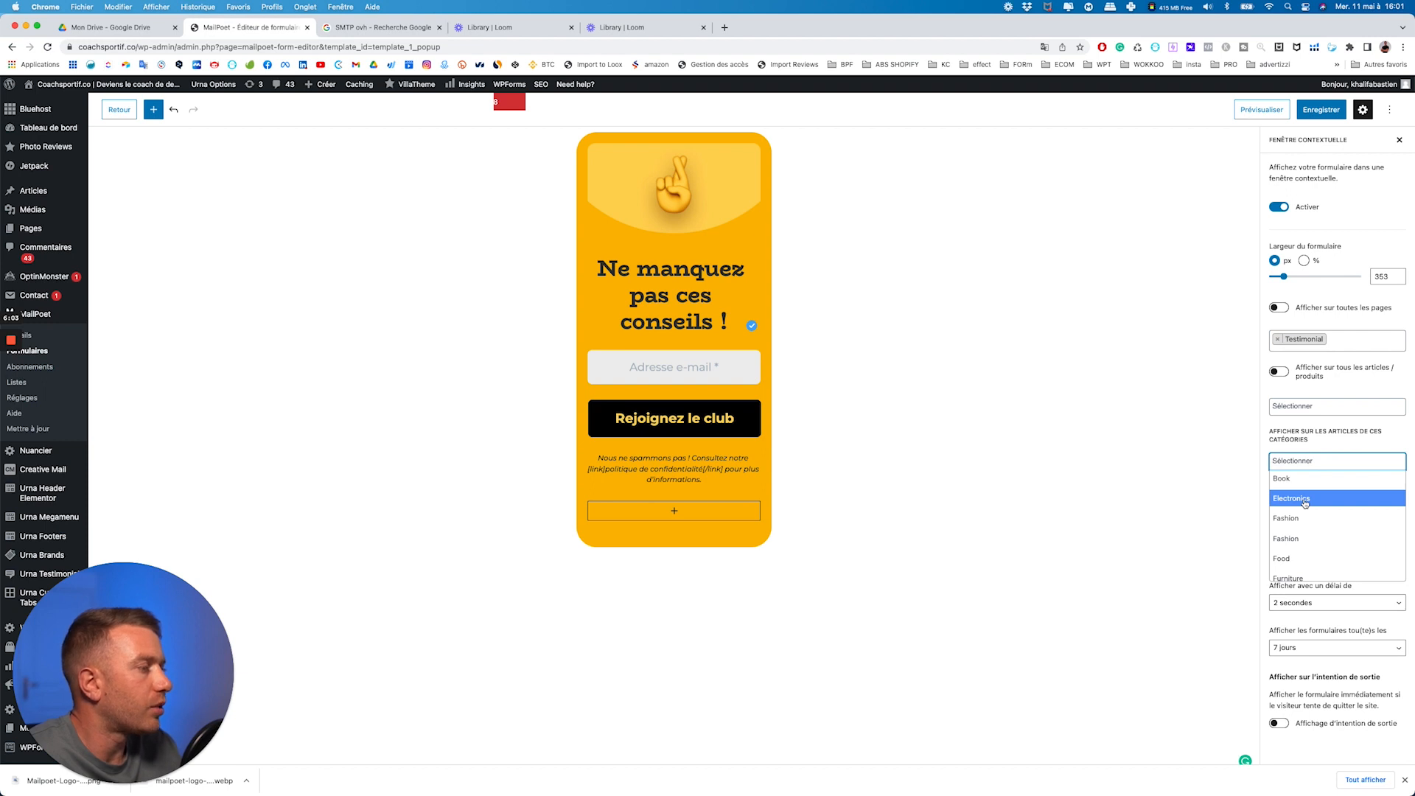
scroll(1304, 503, down, 2)
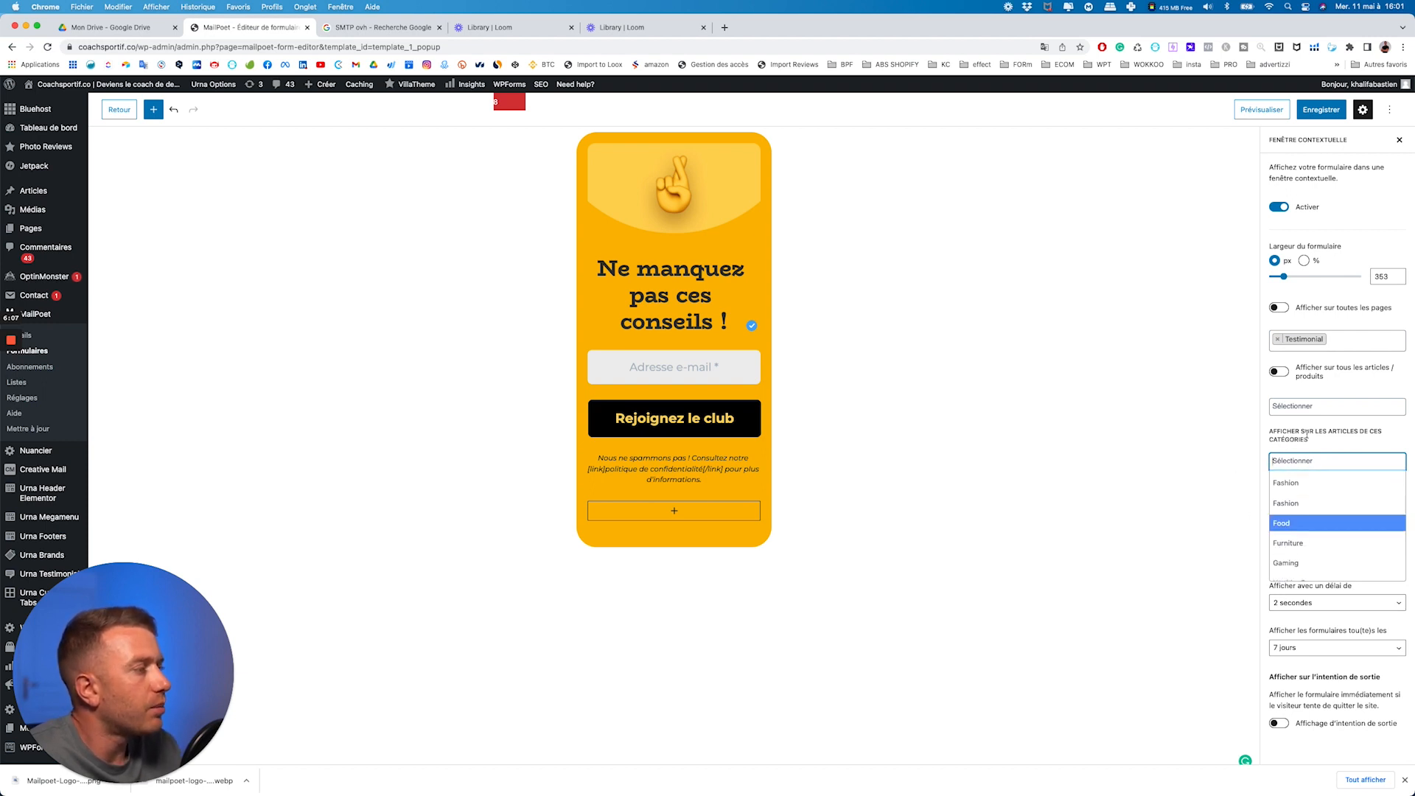
click(1306, 434)
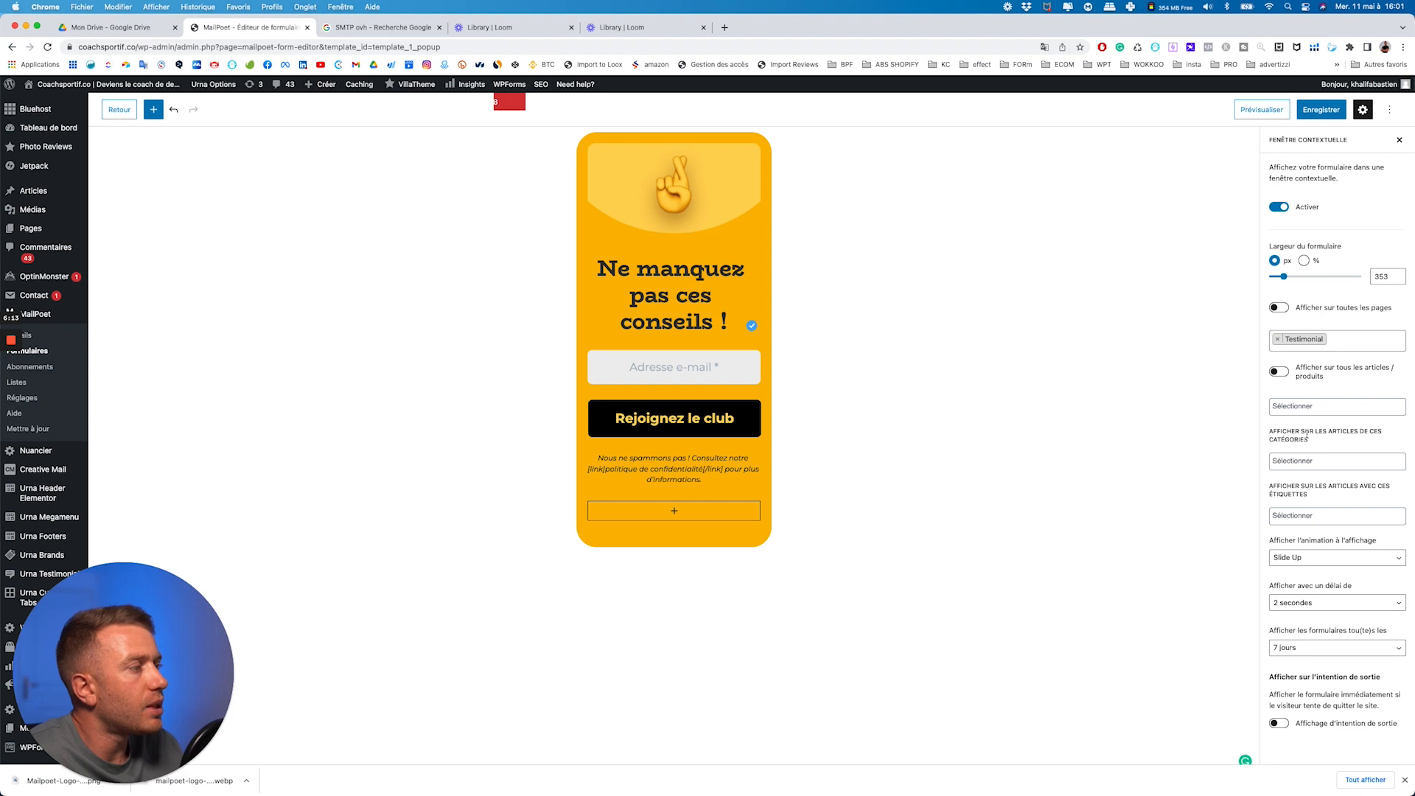
- Remove the Testimonial page restriction and enable the pop-up on all pages and on all articles and products
click(1279, 308)
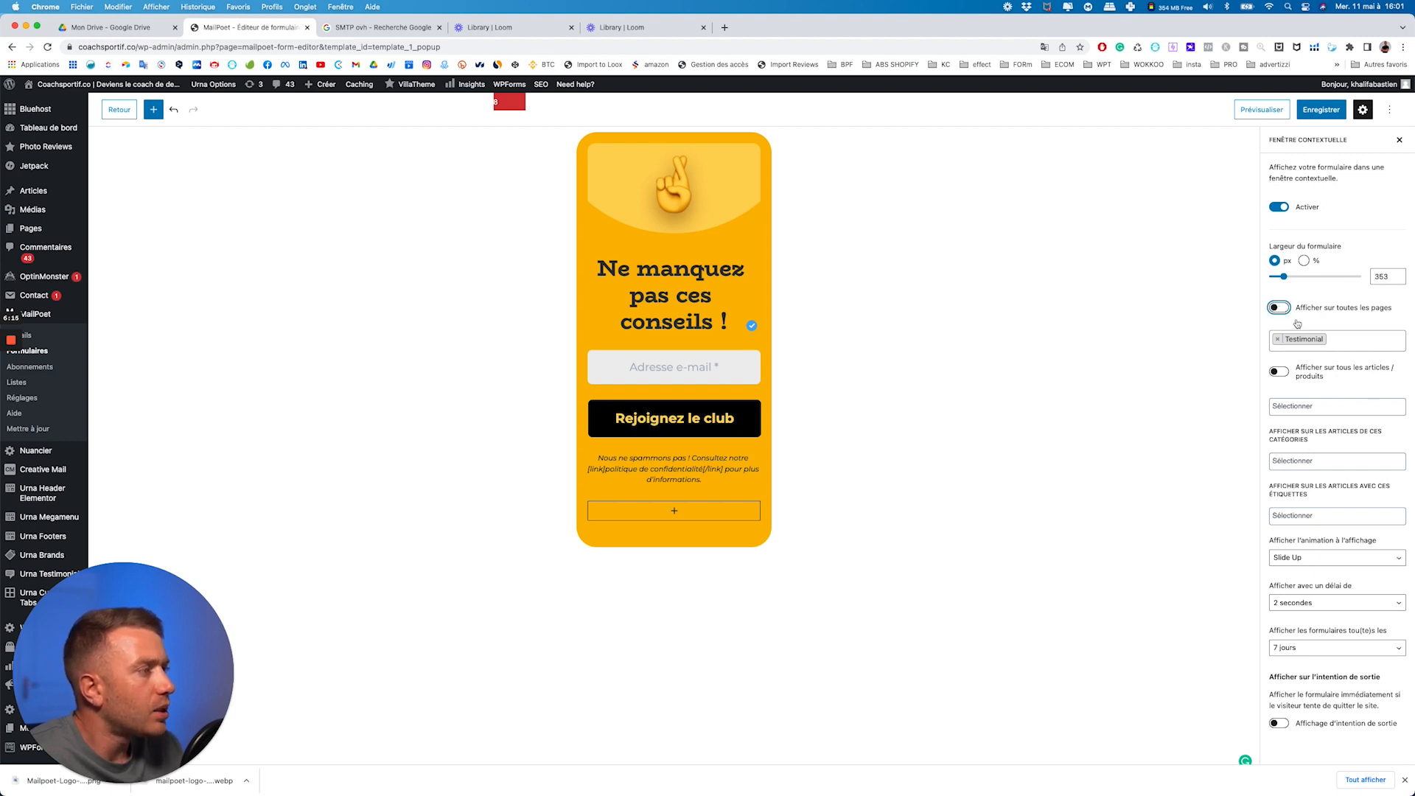
click(1277, 339)
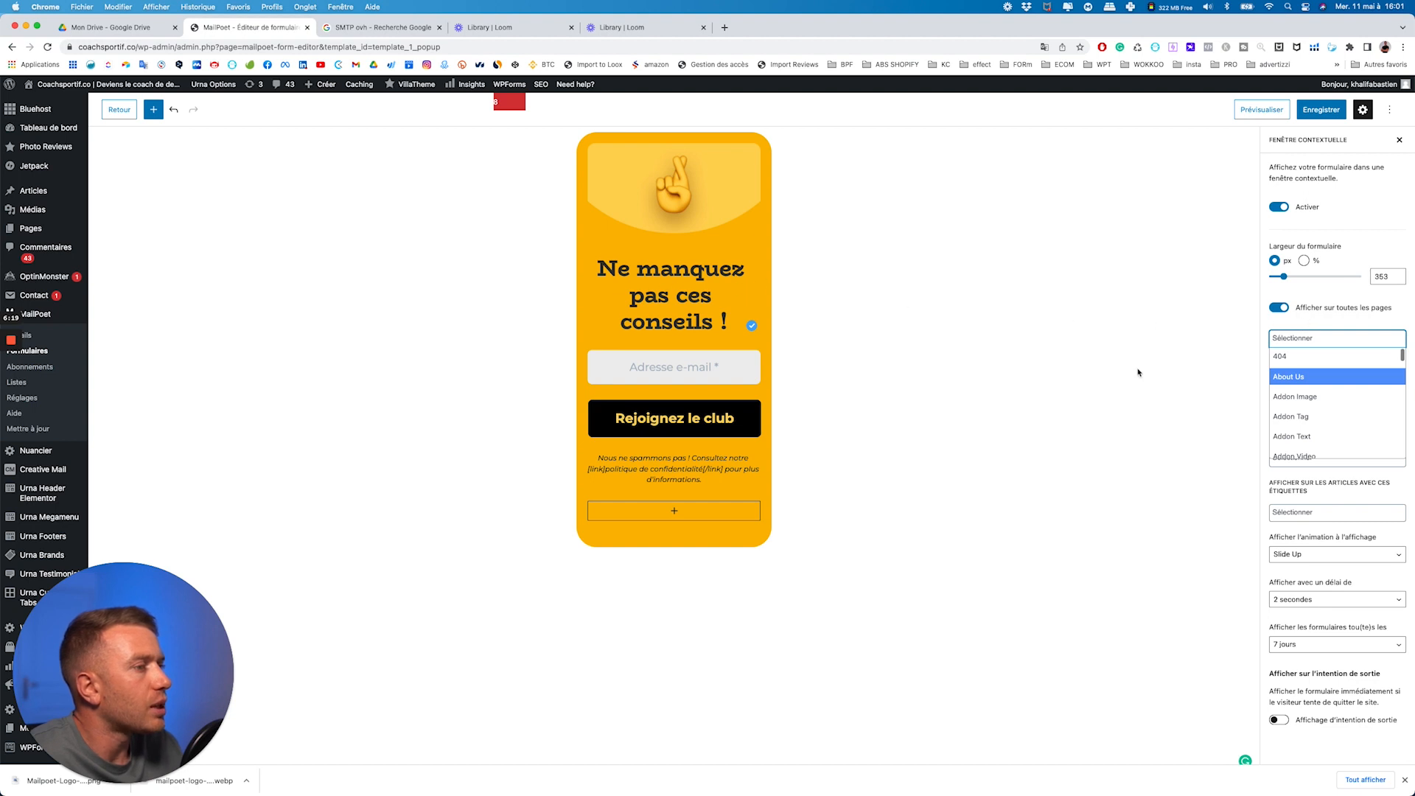
click(1288, 377)
click(1279, 308)
click(1279, 308)
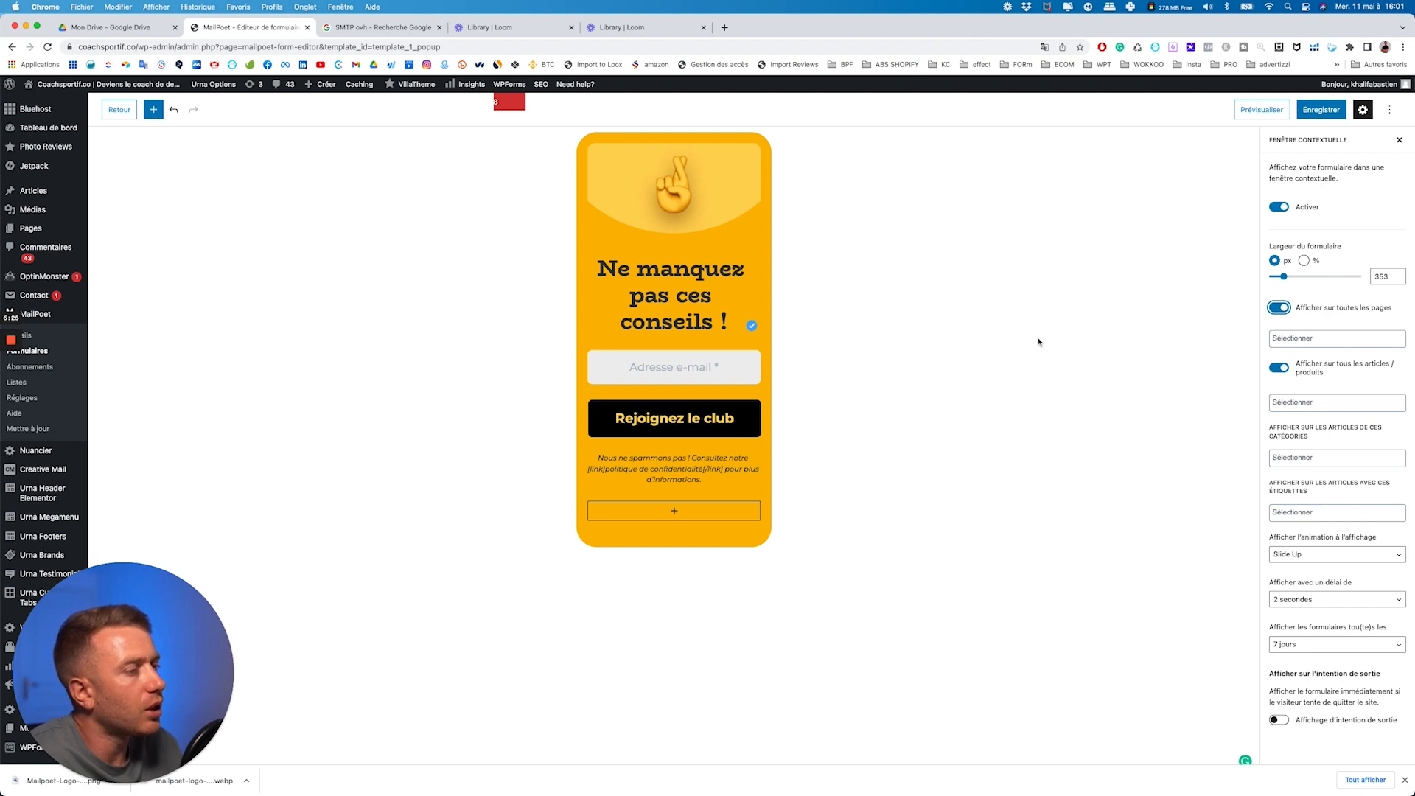
- Review the available choices for the pop-up's display animation, delay and repeat frequency without changing them
scroll(1282, 507, down, 1)
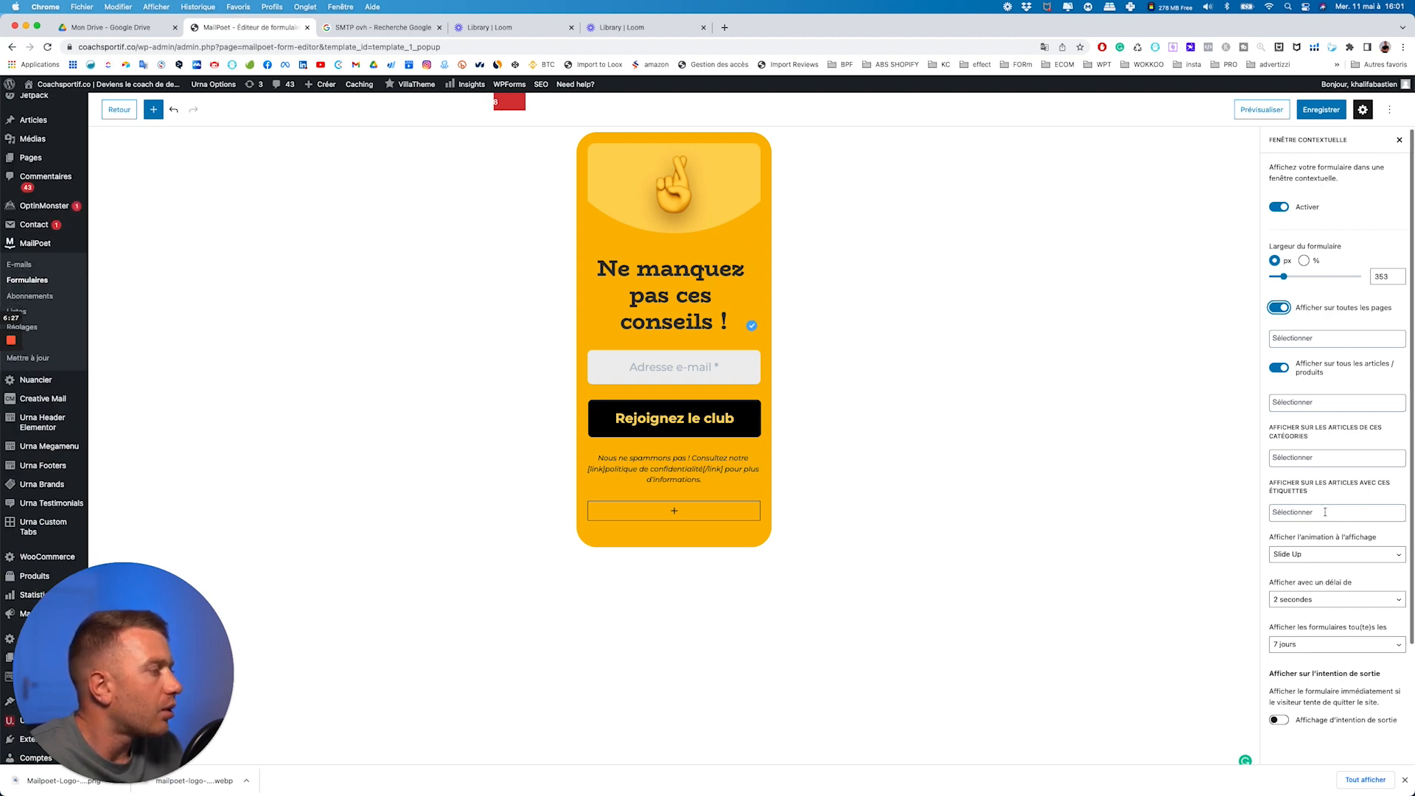
click(1303, 554)
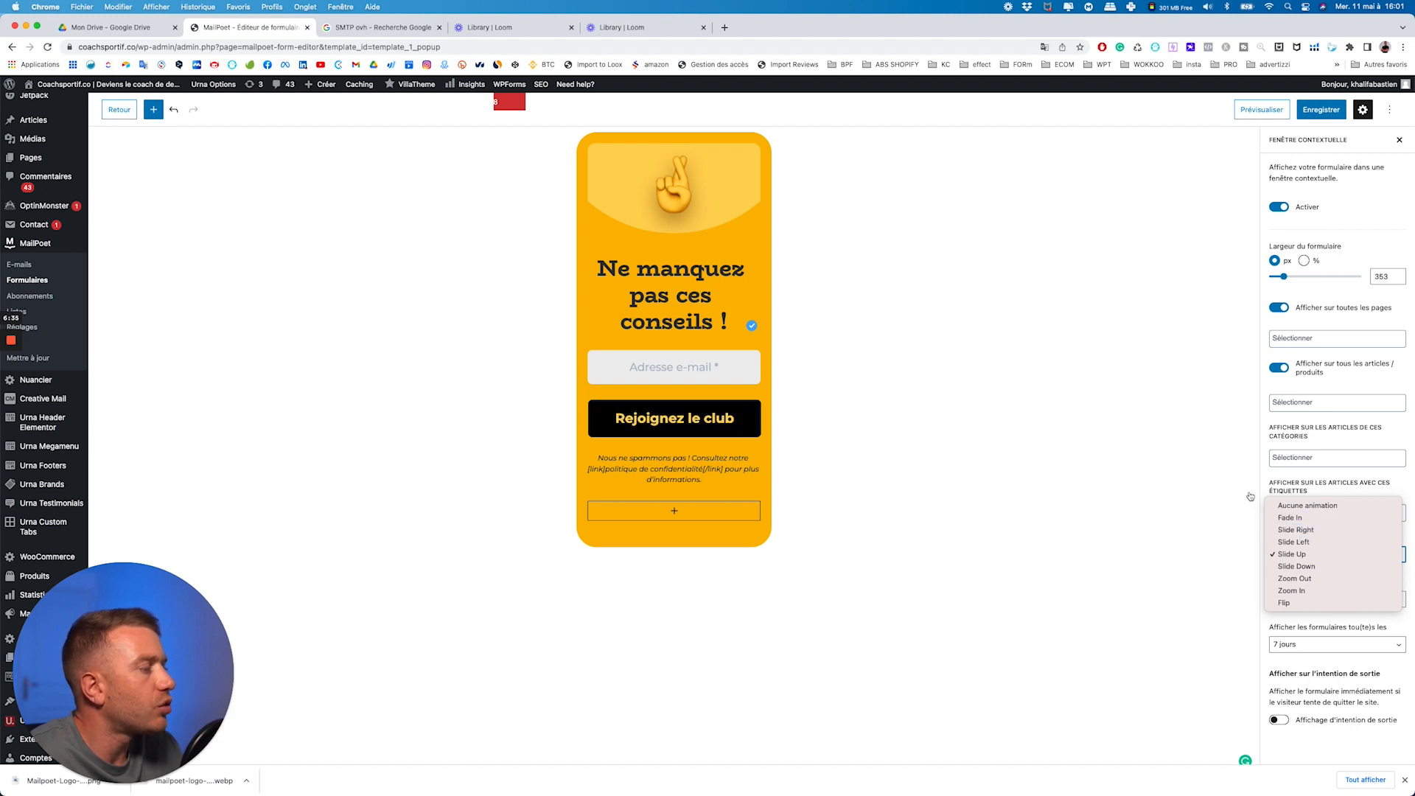
click(1172, 549)
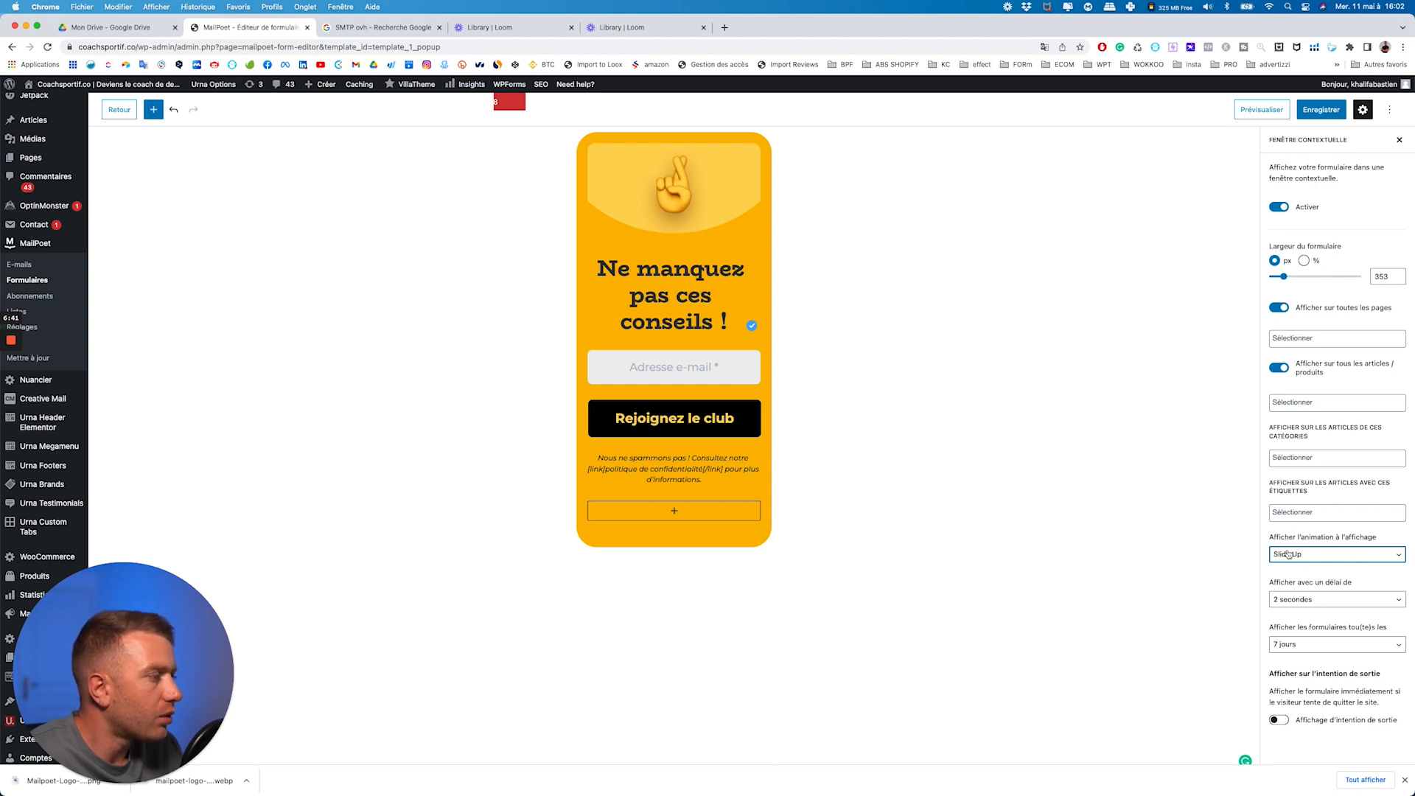
click(1291, 601)
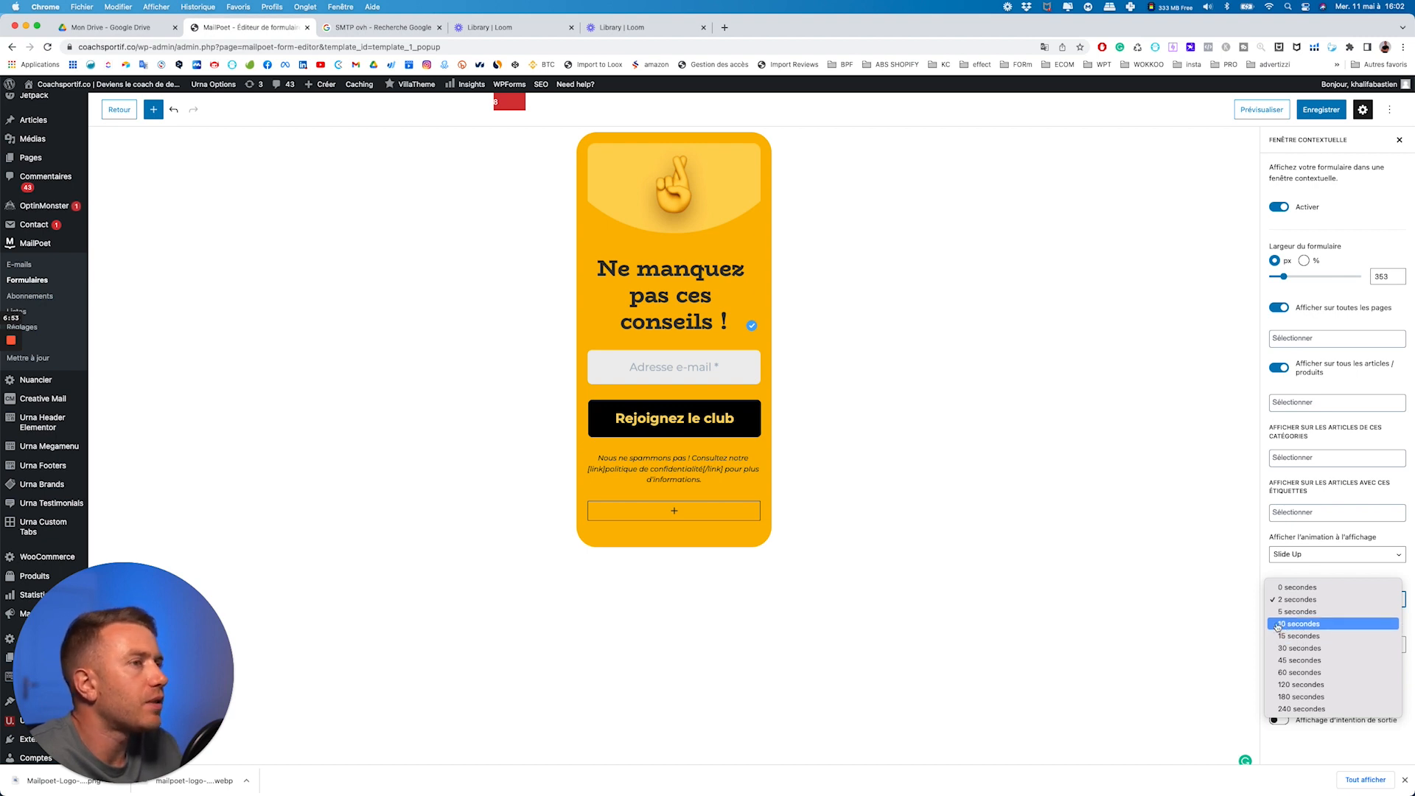
click(1269, 571)
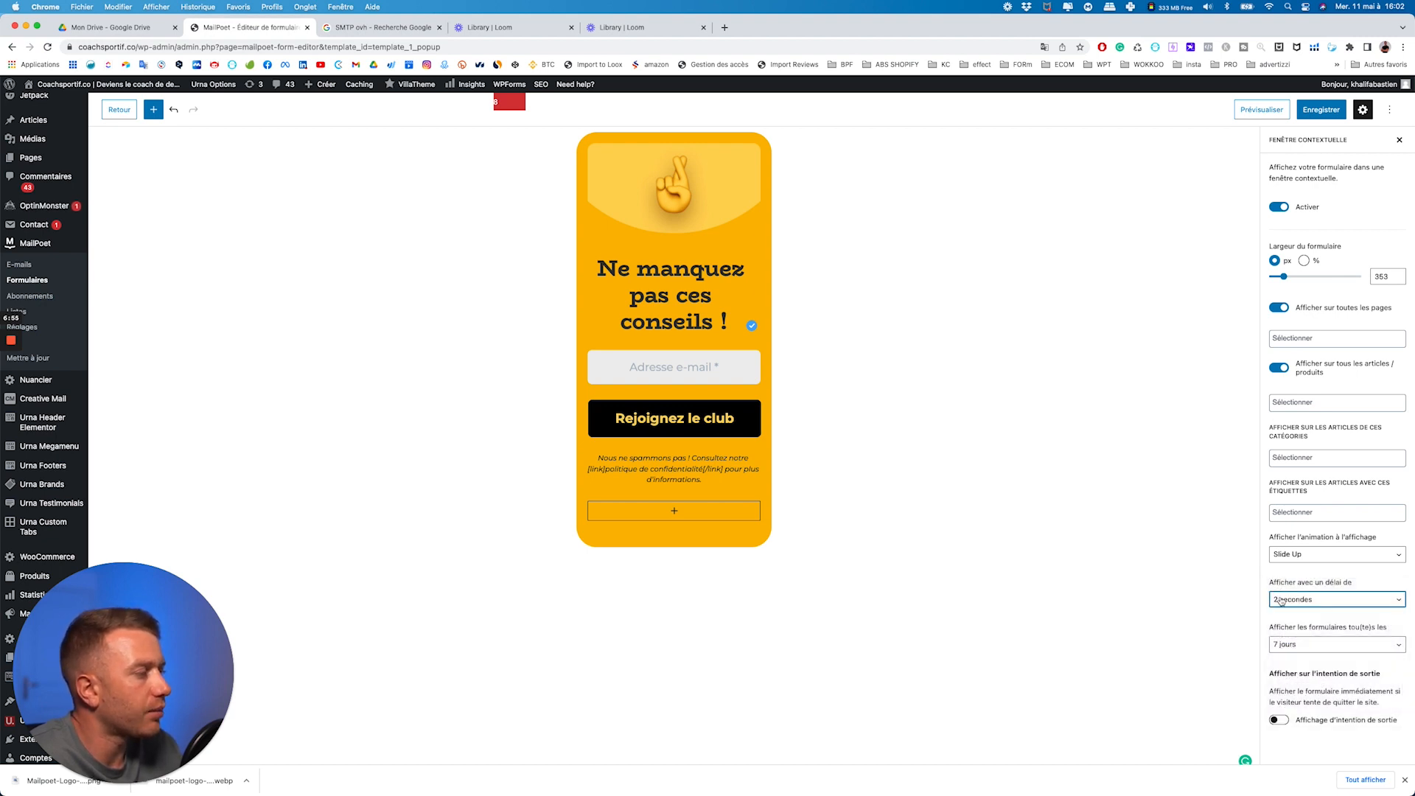
click(1304, 645)
click(1235, 614)
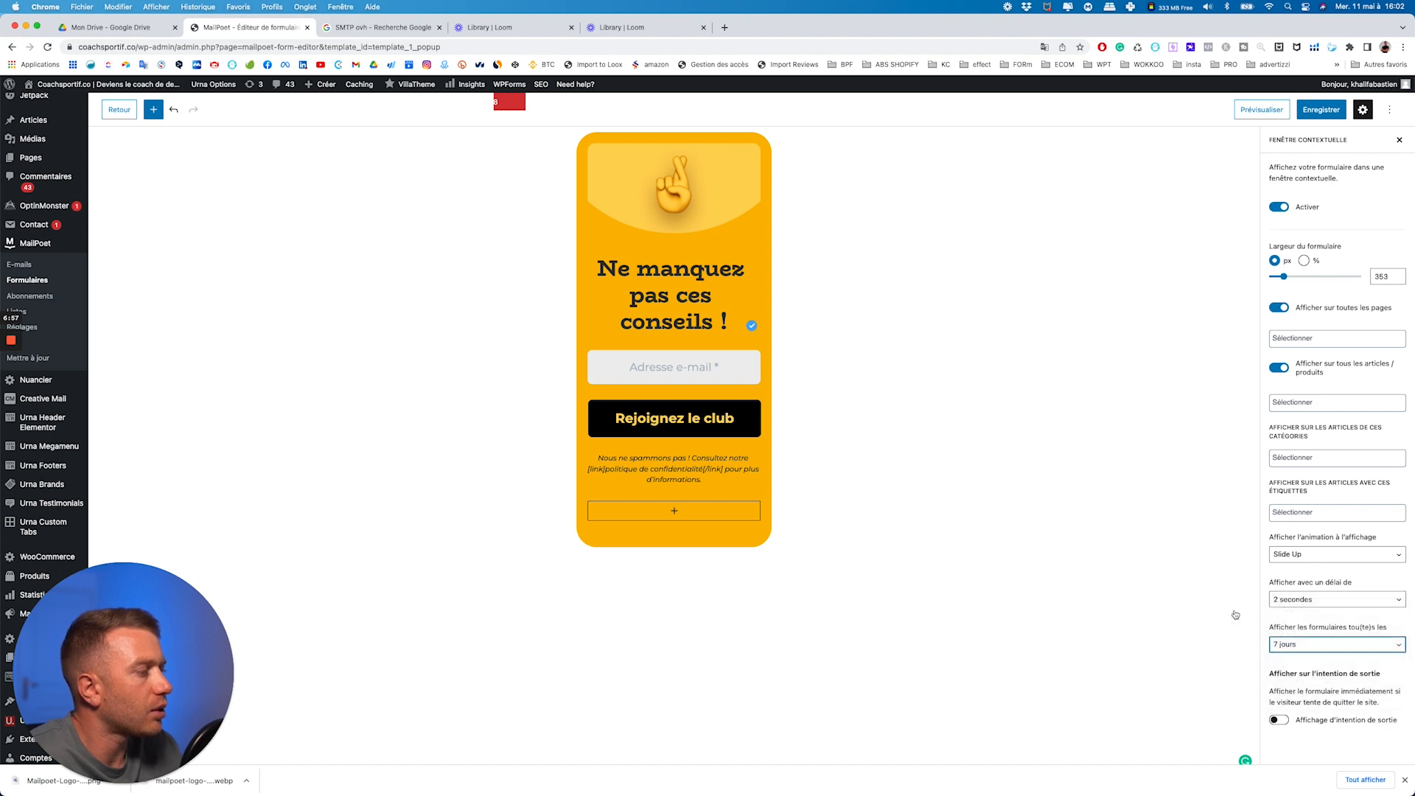
click(1320, 645)
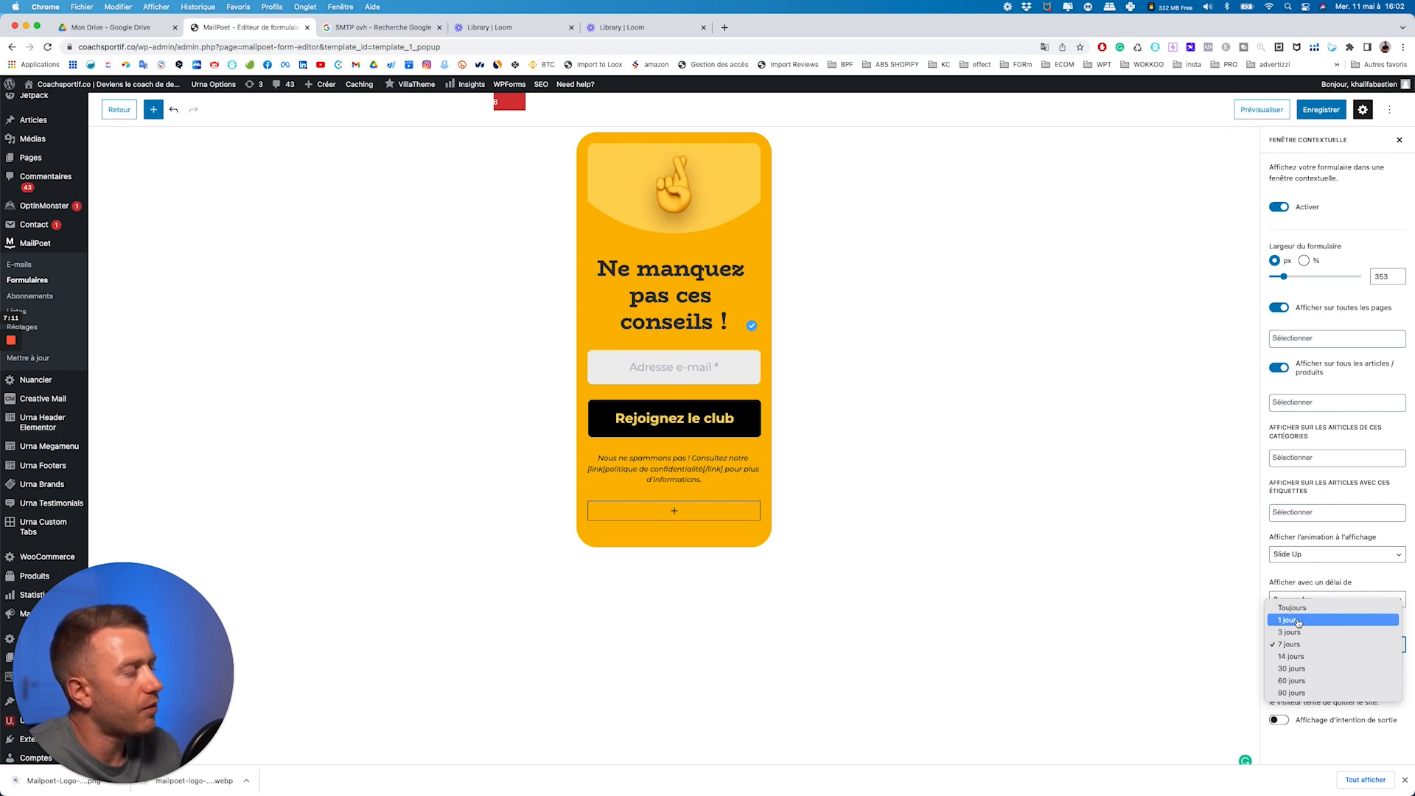
click(1297, 580)
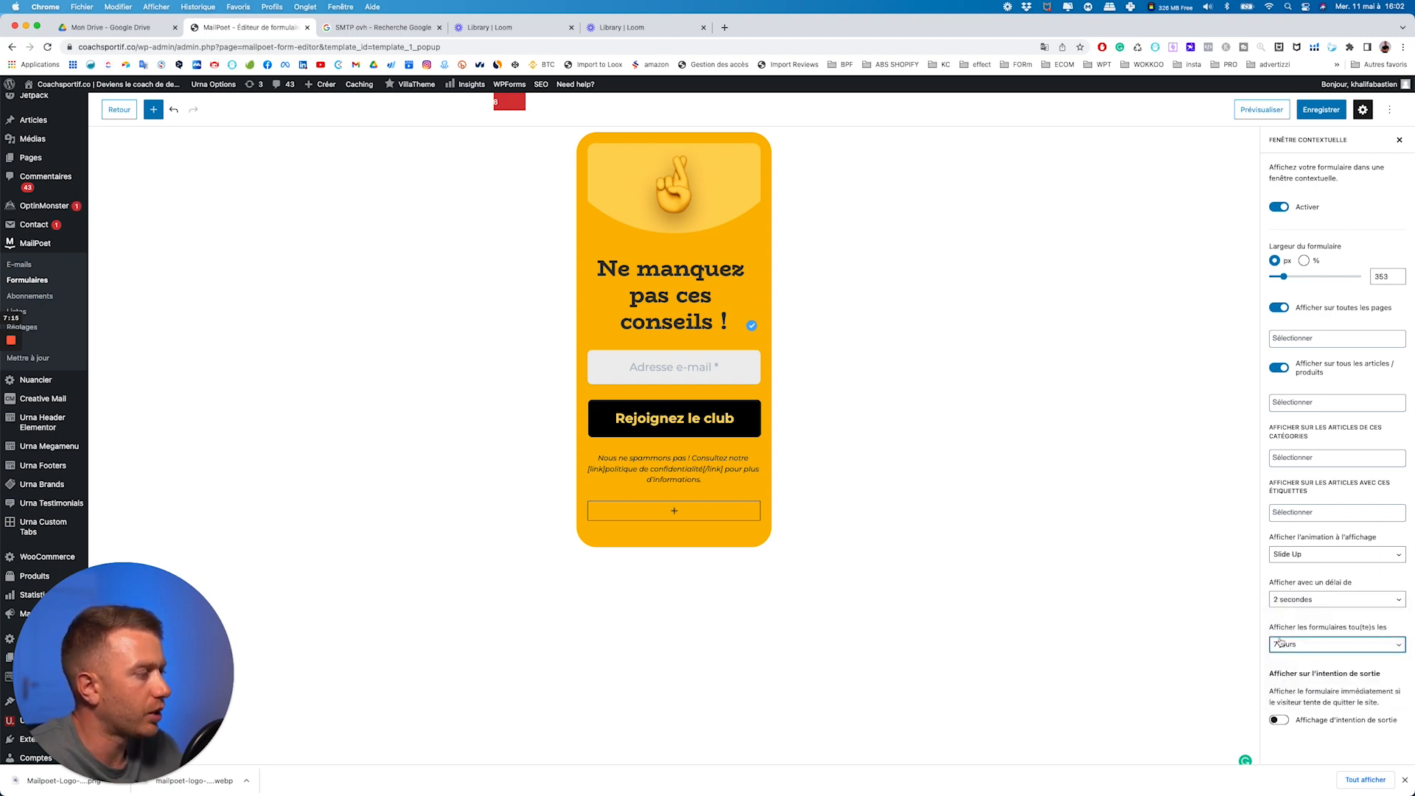
- Try the exit-intent display option for the pop-up, and leave it disabled
drag(1269, 672, 1363, 673)
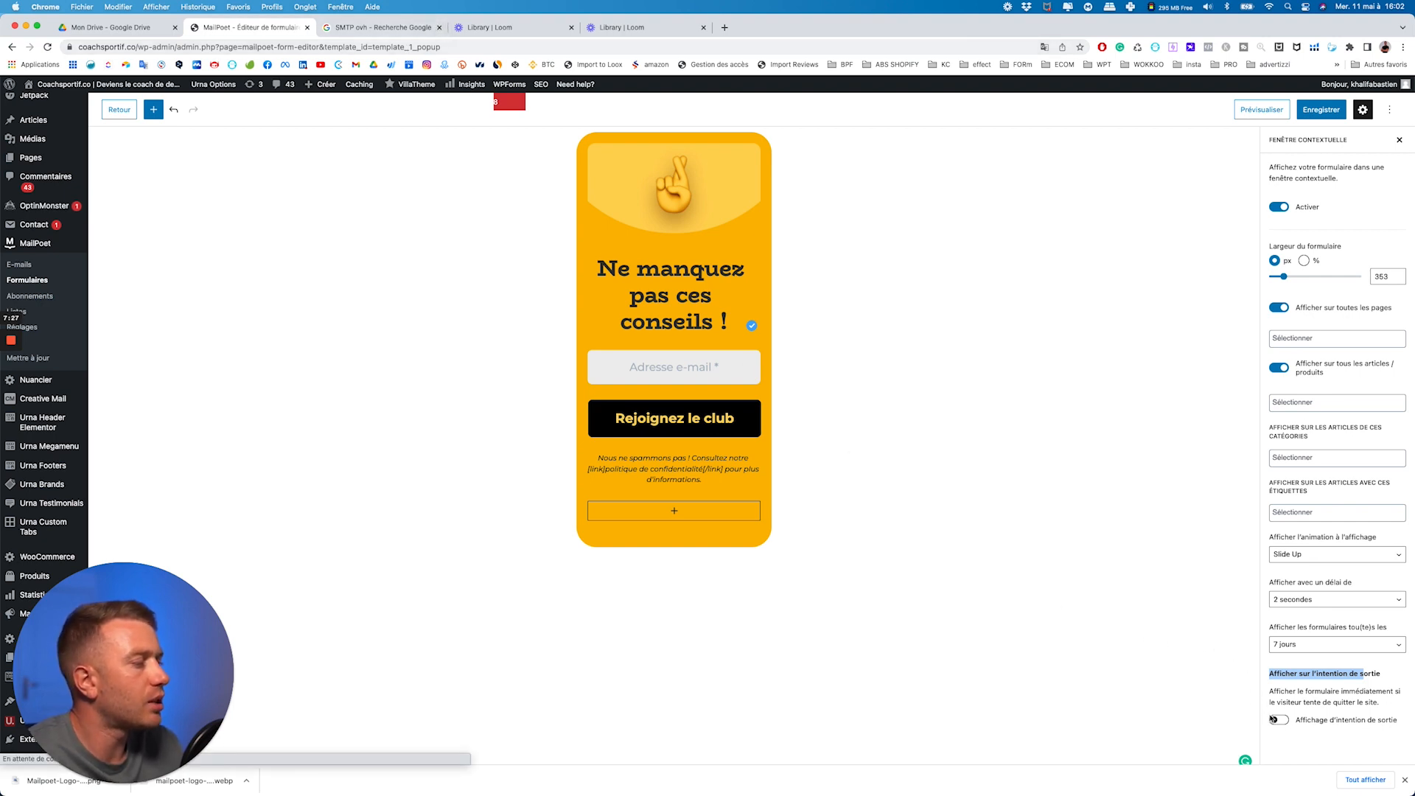
click(1279, 721)
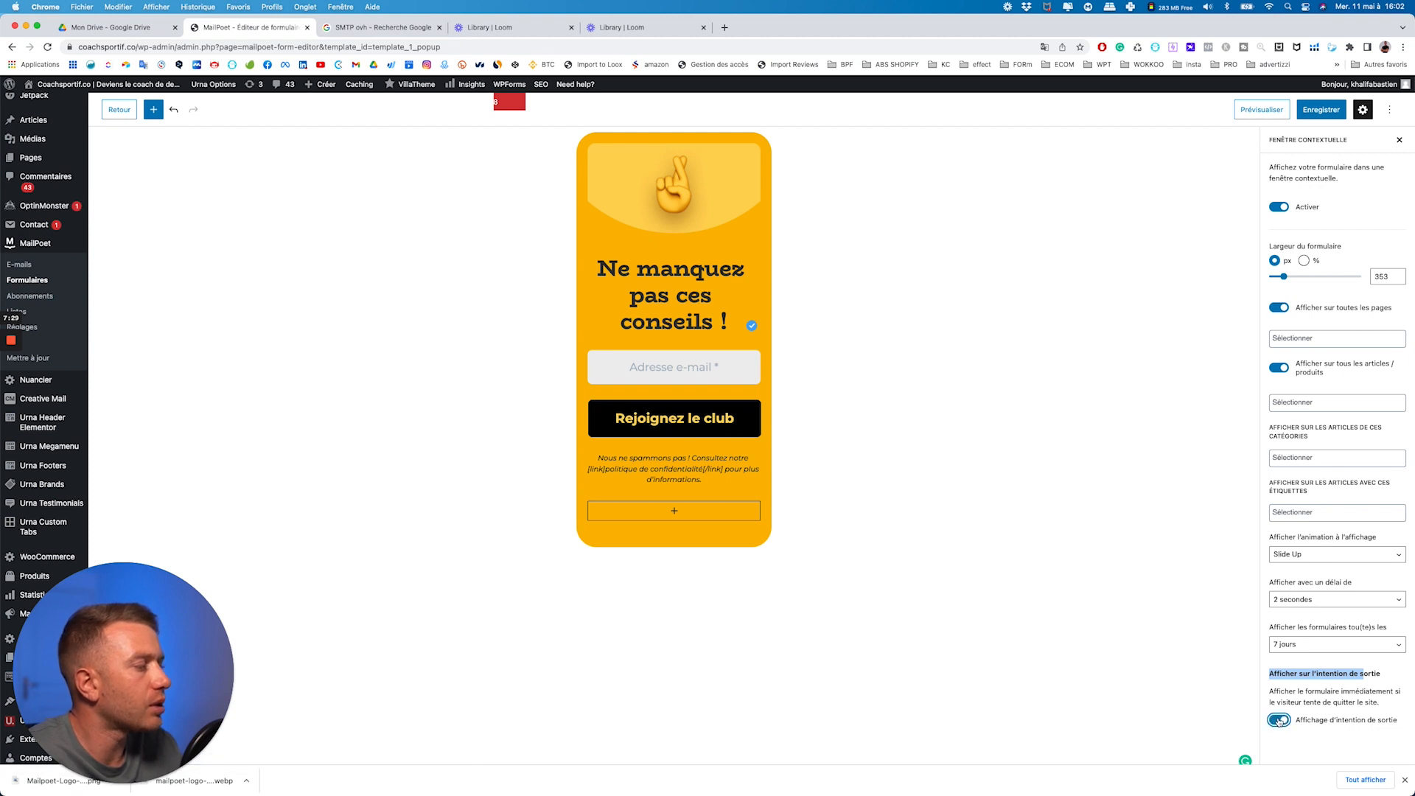
click(1278, 722)
click(1278, 722)
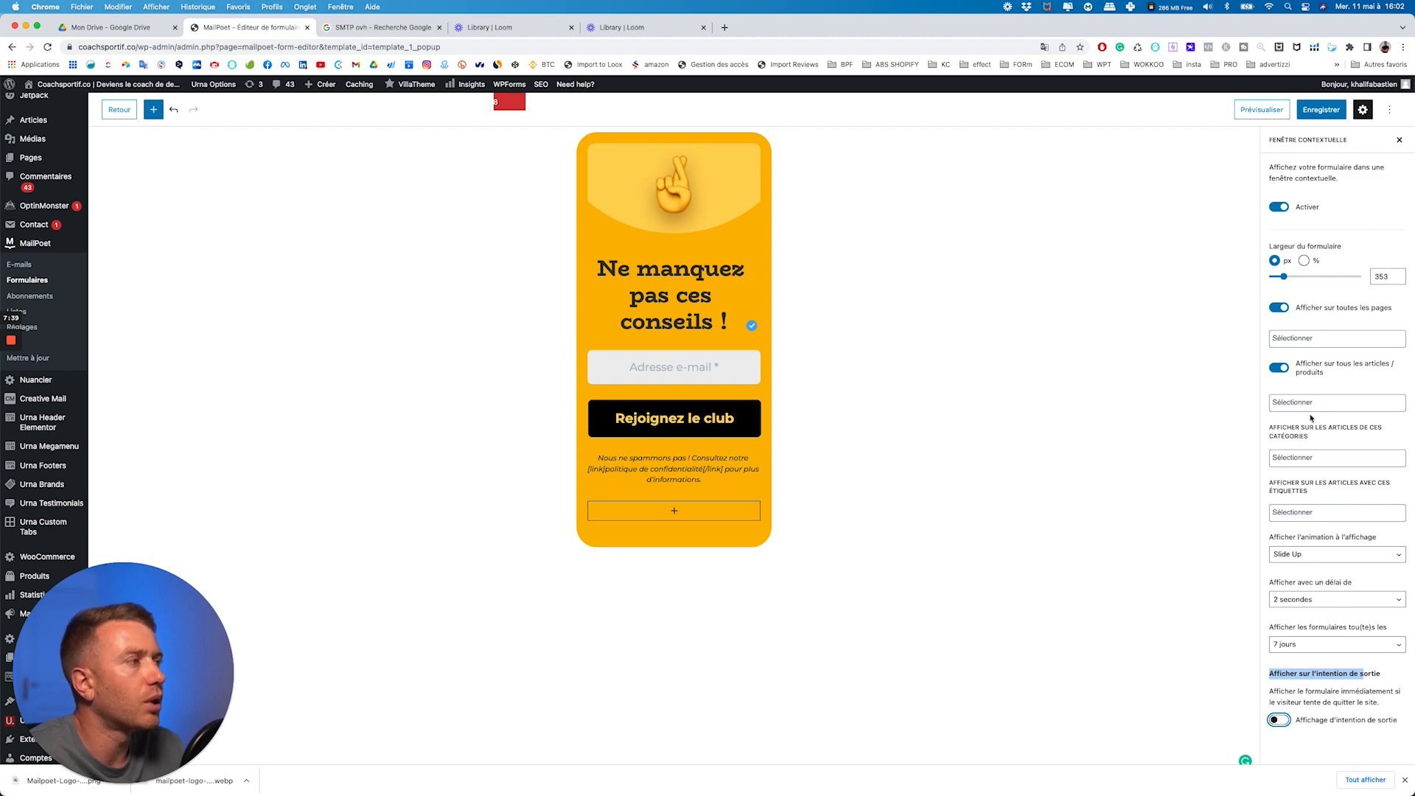
- Return to the form's placement choices and inspect the settings of "Code court et autres" and "Glissant"
scroll(1301, 422, up, 3)
click(1399, 140)
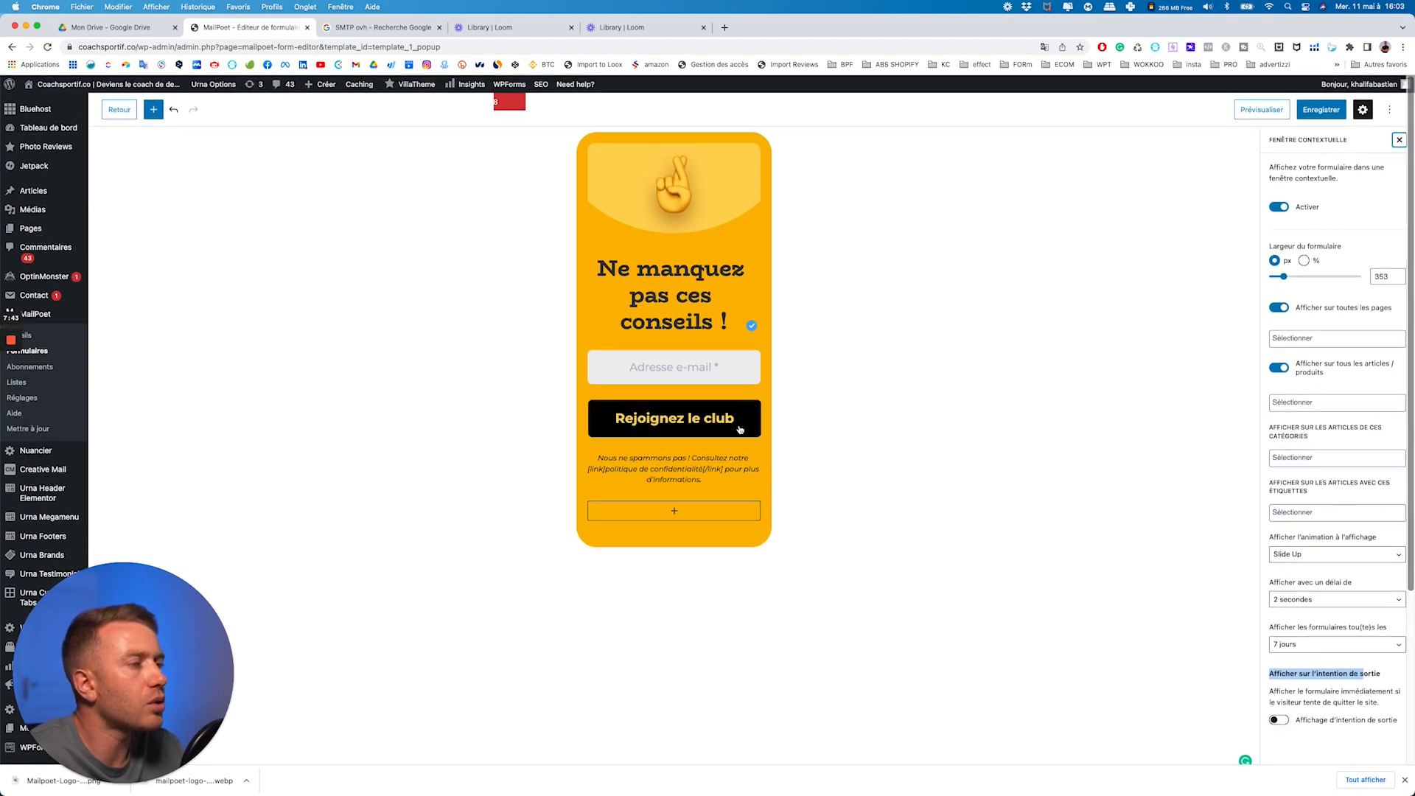
click(1397, 140)
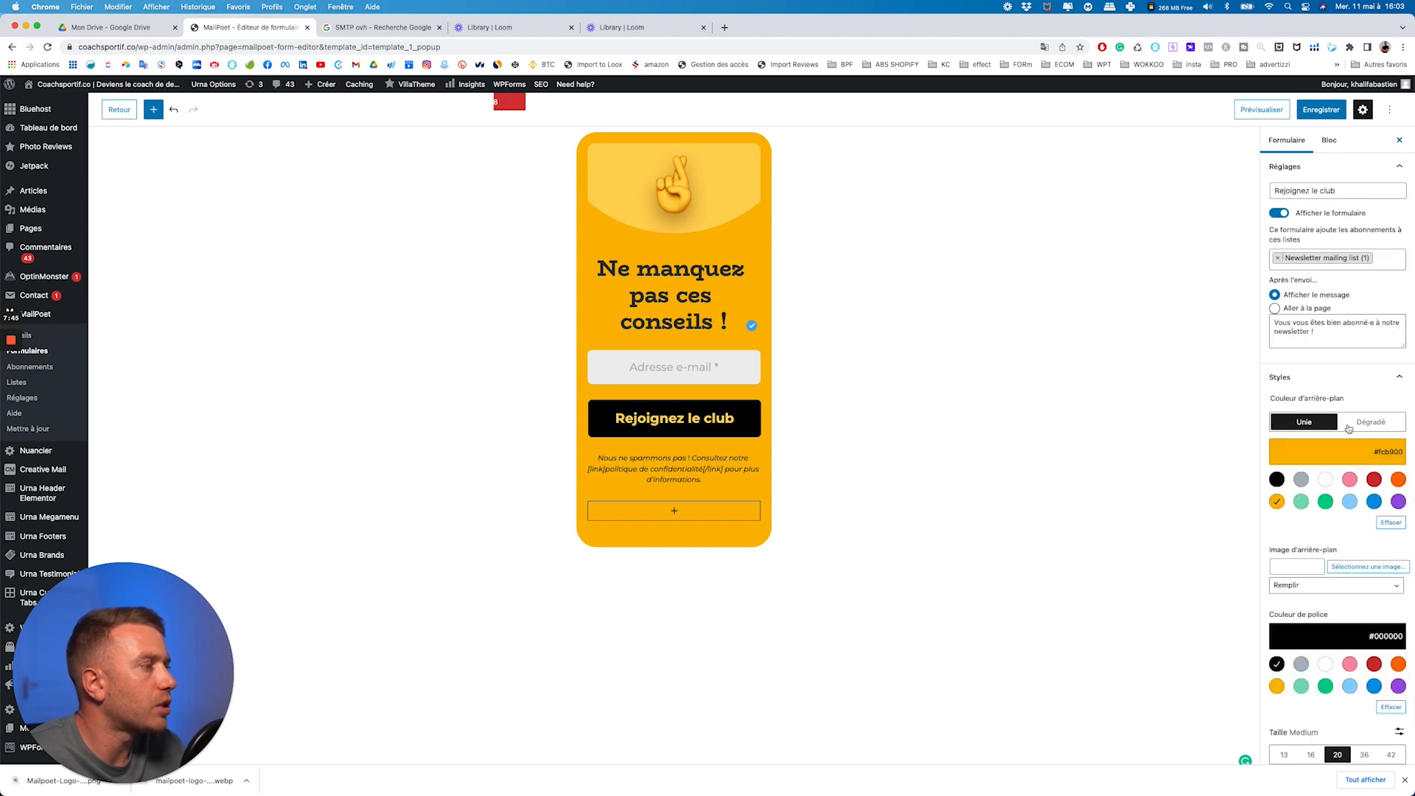
click(1400, 167)
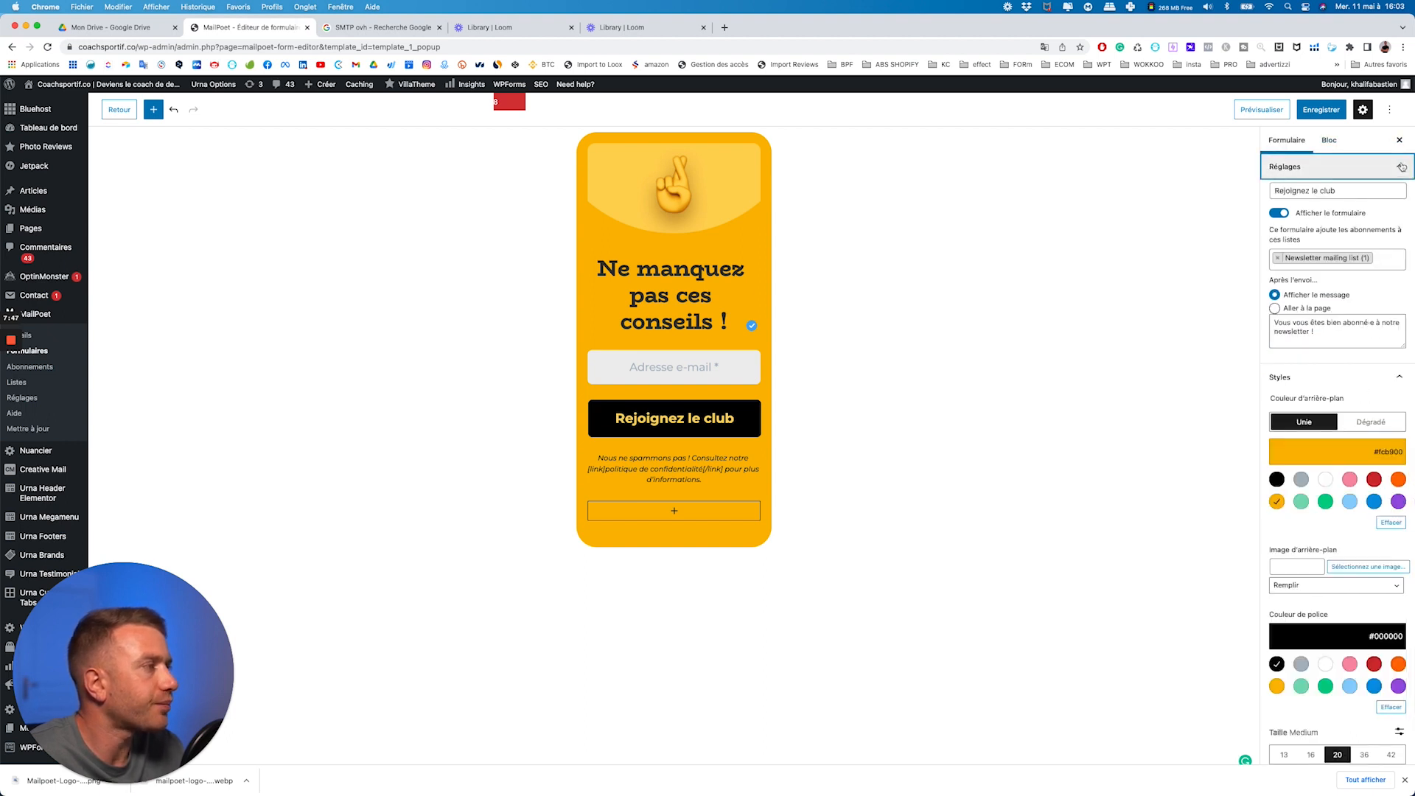
click(1370, 194)
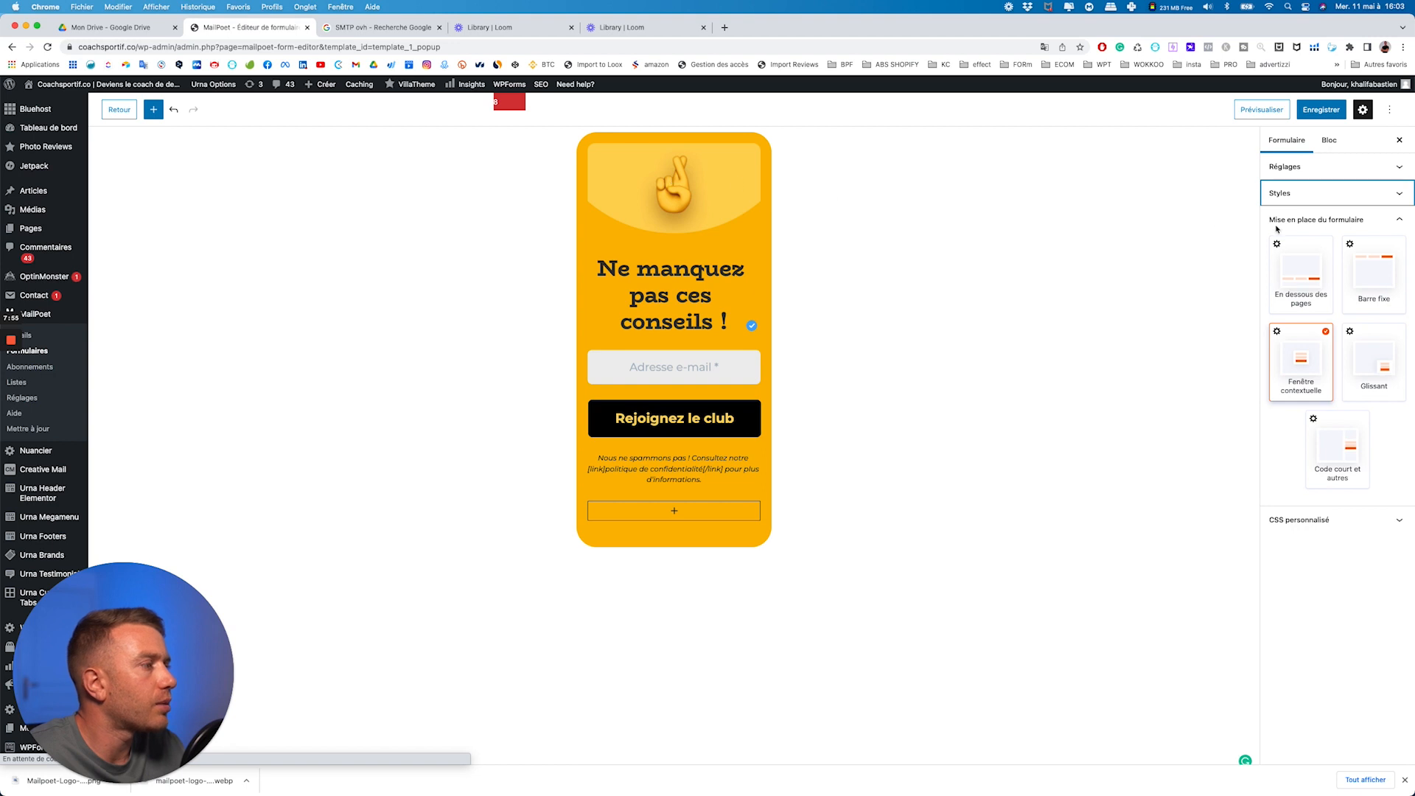
click(1360, 412)
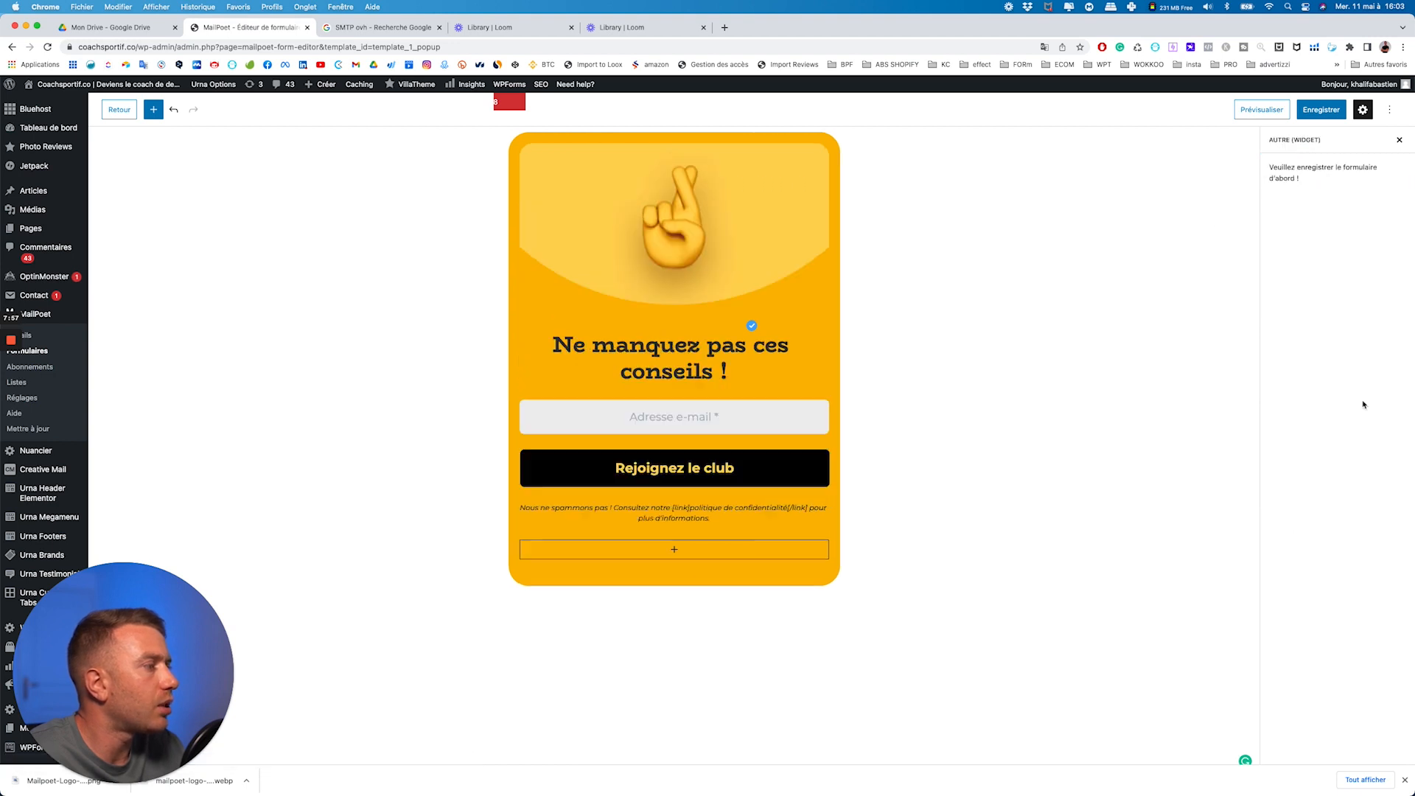
click(1398, 141)
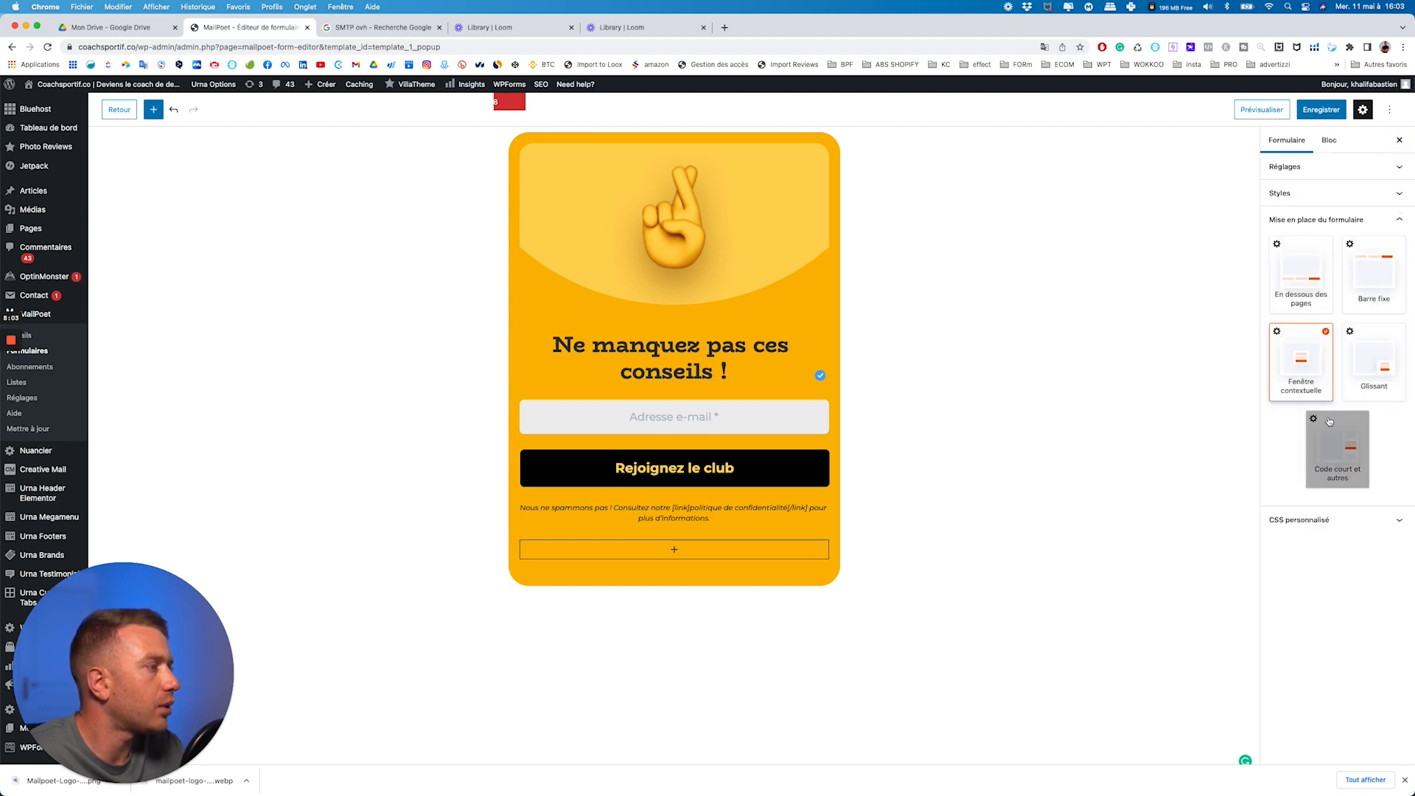
click(1383, 356)
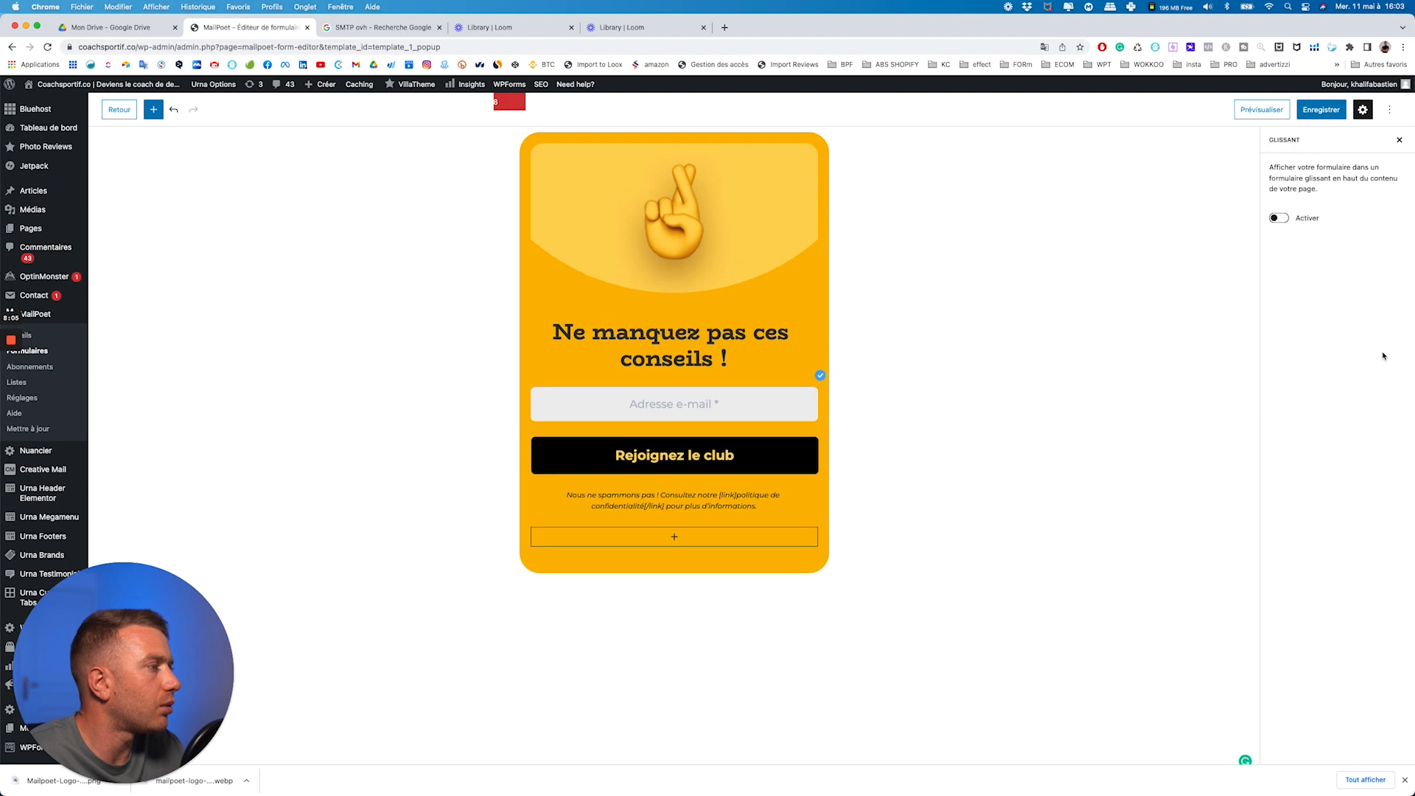
- Enable the "Glissant" placement, restrict it to the About Us page, and return to the form placement choices
click(1278, 218)
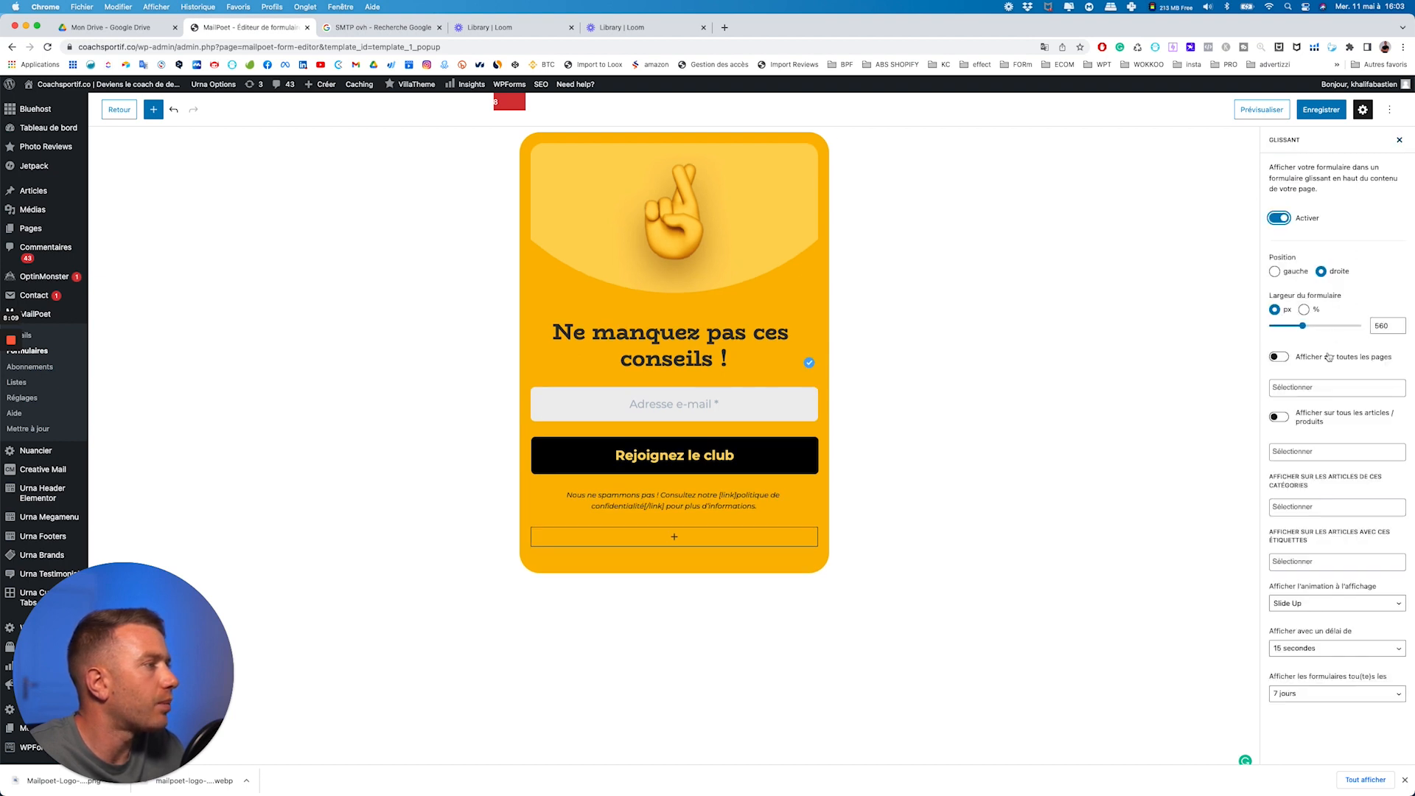
scroll(1304, 442, down, 5)
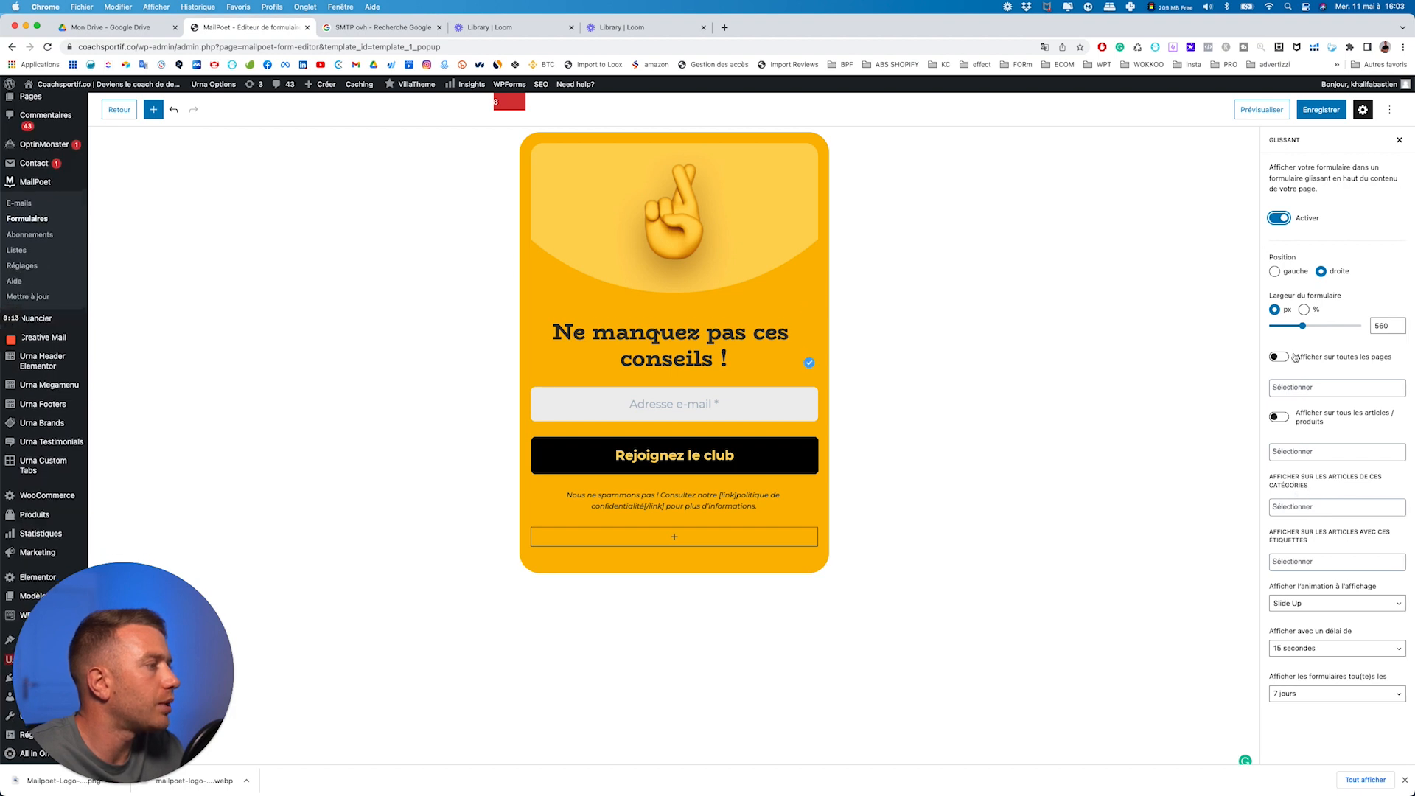
click(1282, 385)
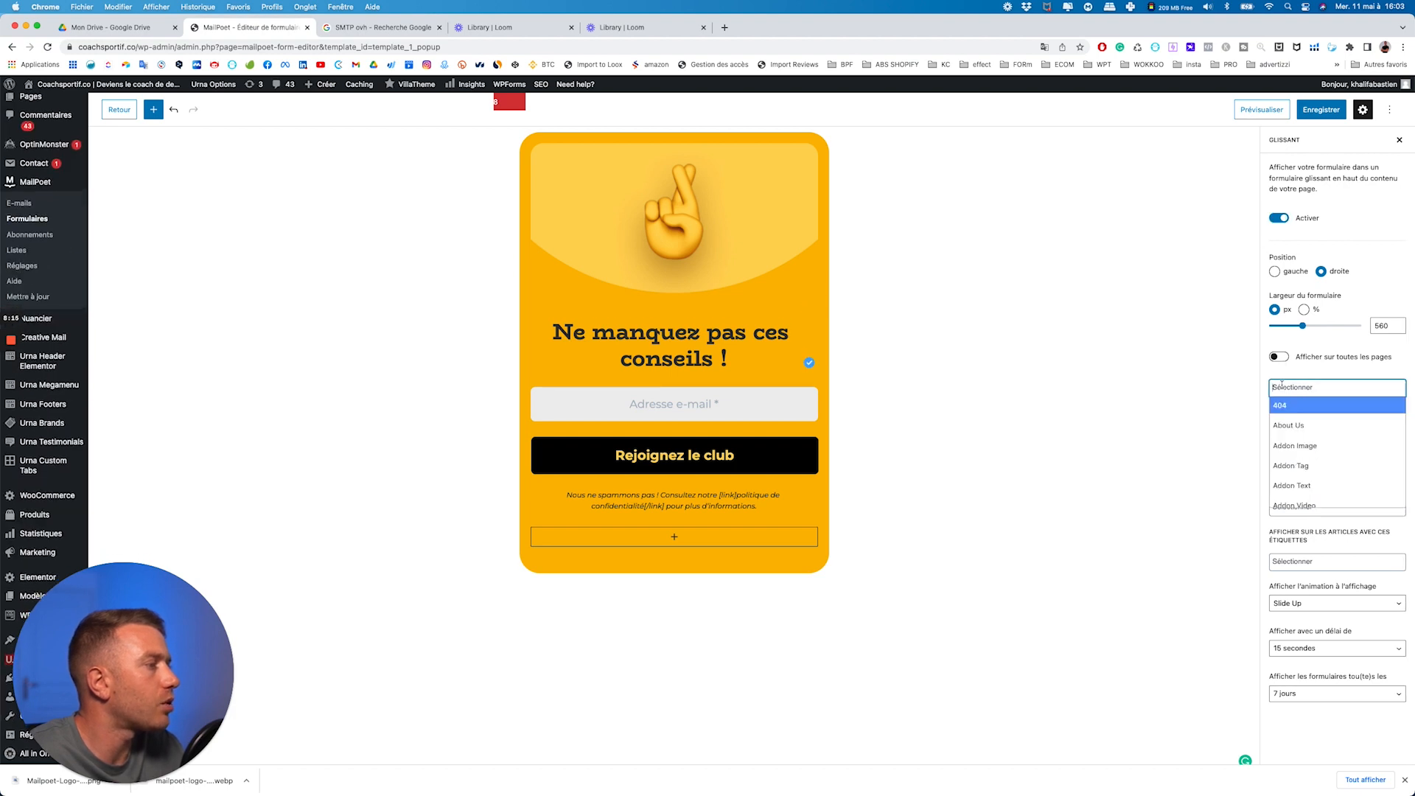
click(1299, 431)
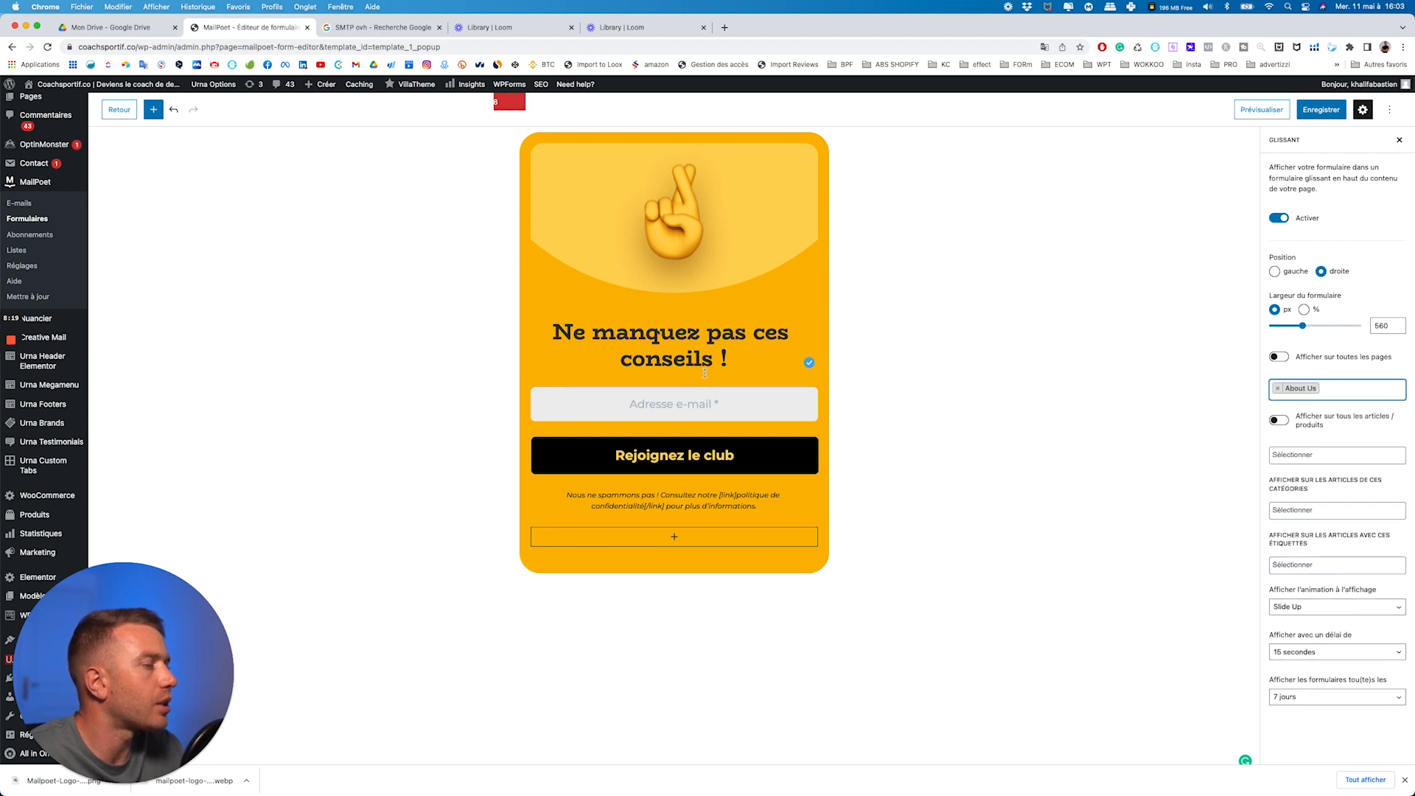
scroll(1371, 595, up, 5)
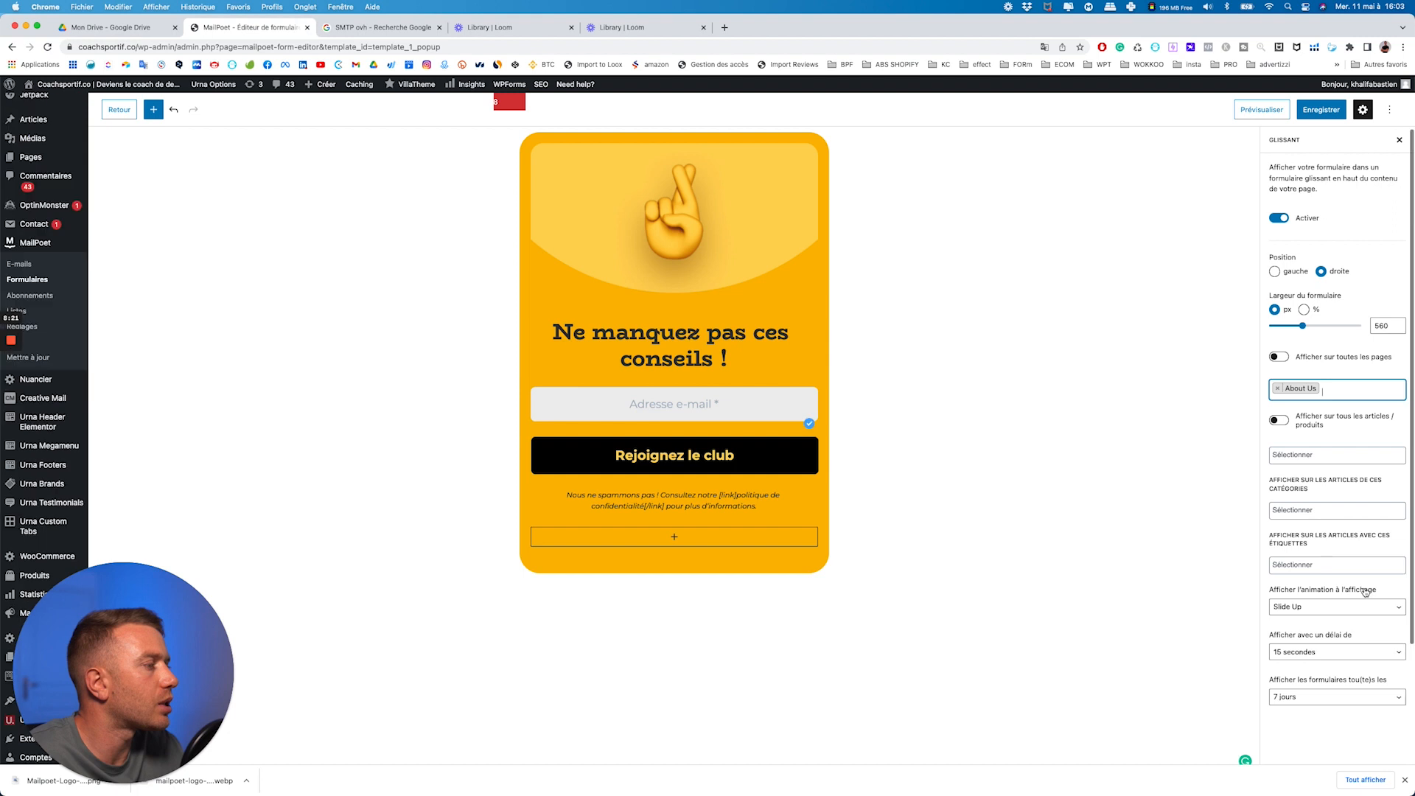
click(1337, 213)
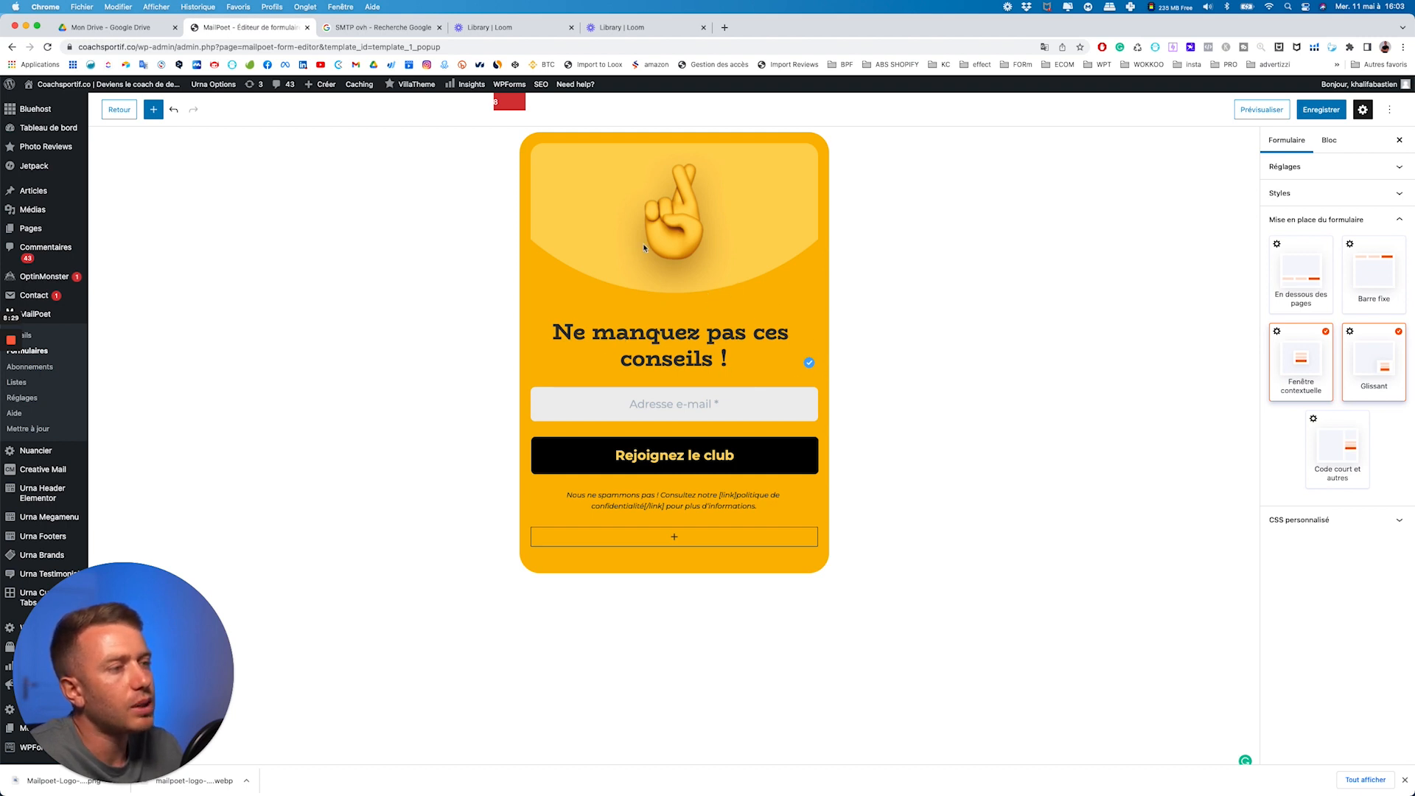
- Colour the opening words of the privacy note, "Nous ne spammons pas !", vivid cyan blue and save the form
click(669, 541)
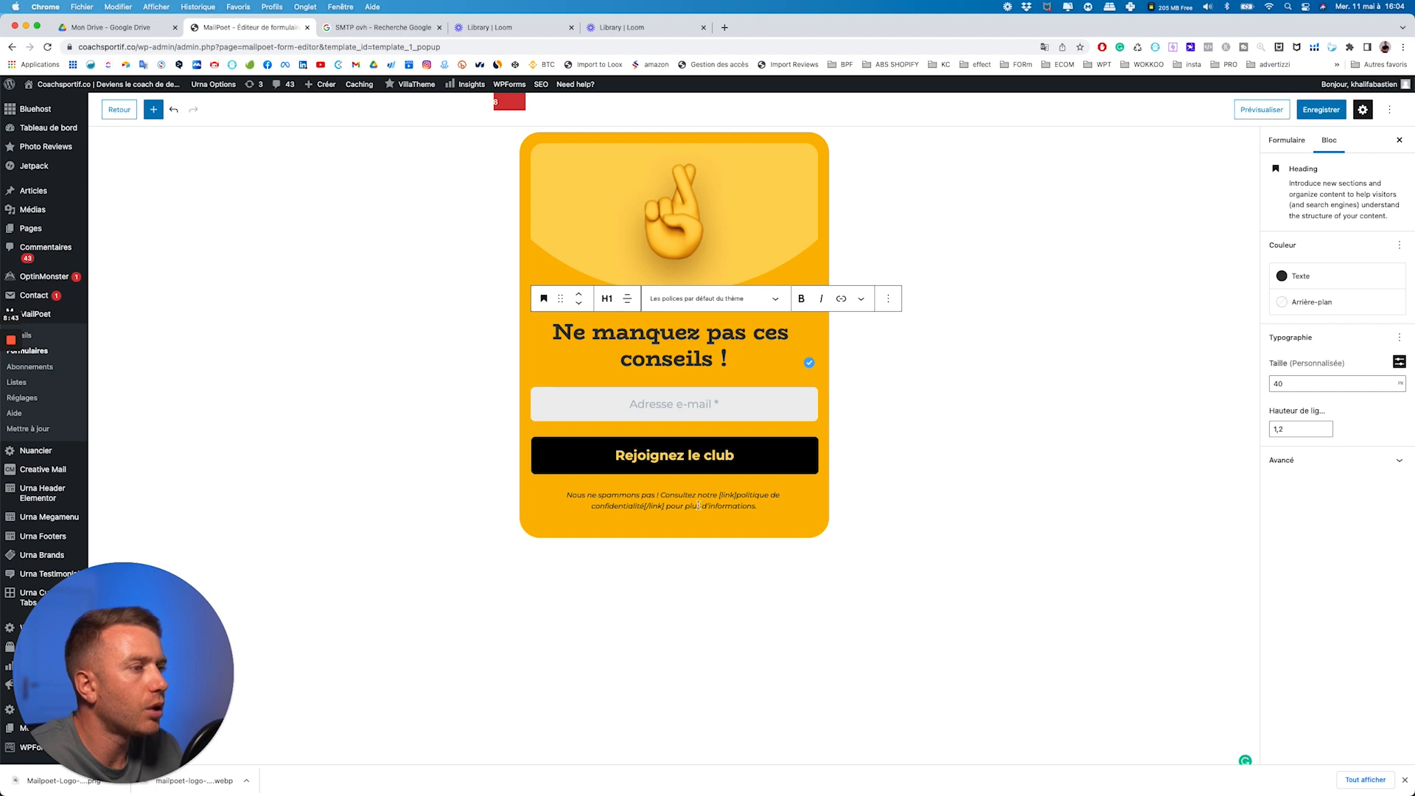
drag(670, 496, 565, 492)
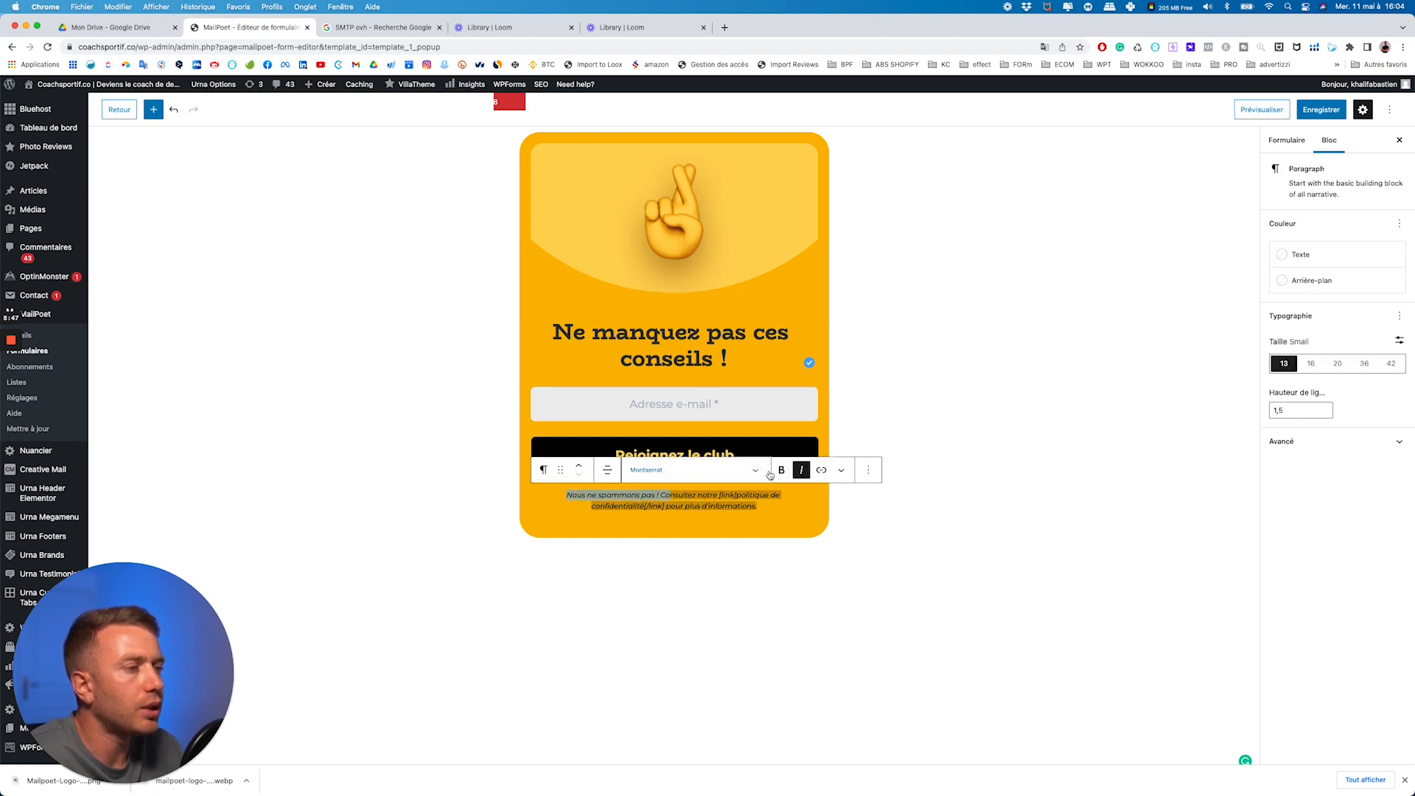
click(841, 470)
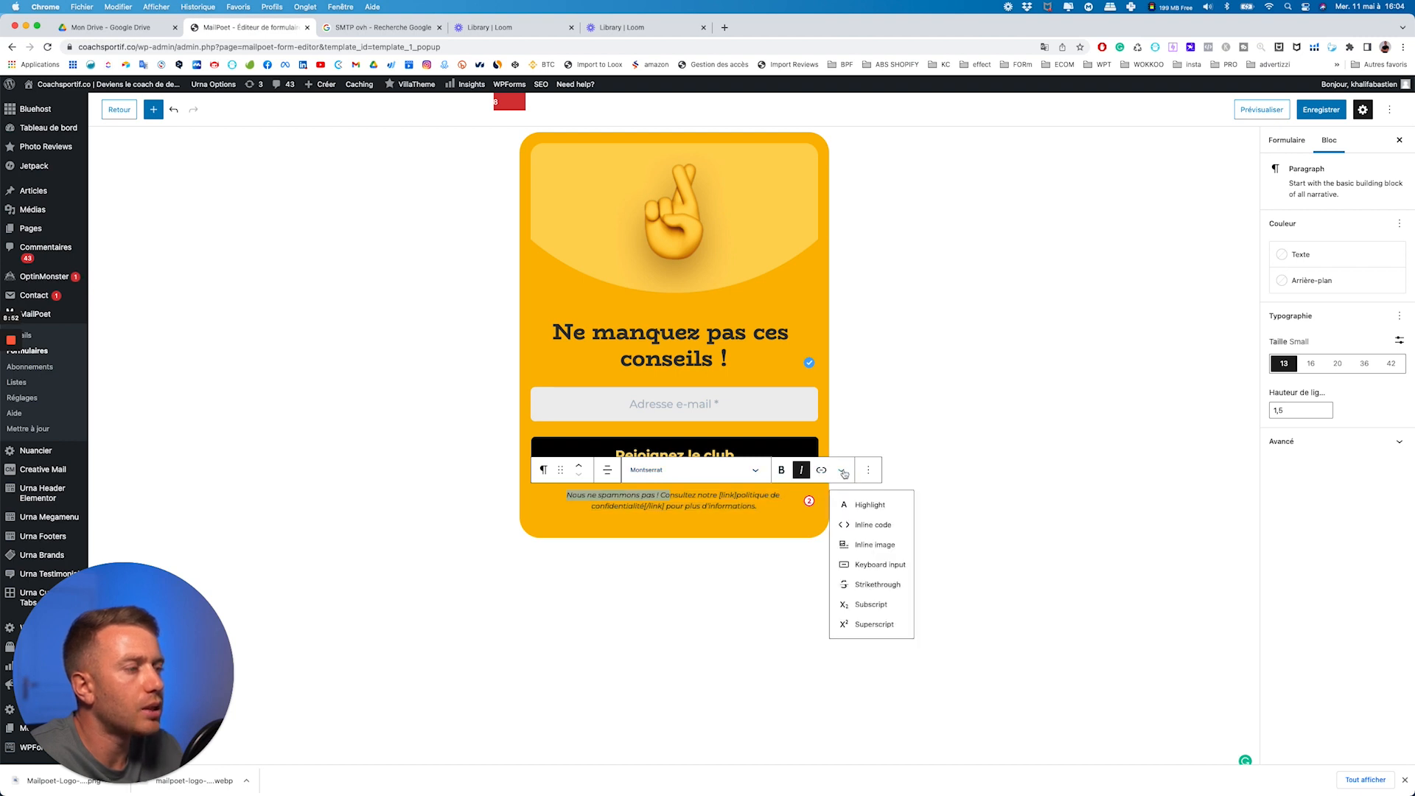
click(870, 510)
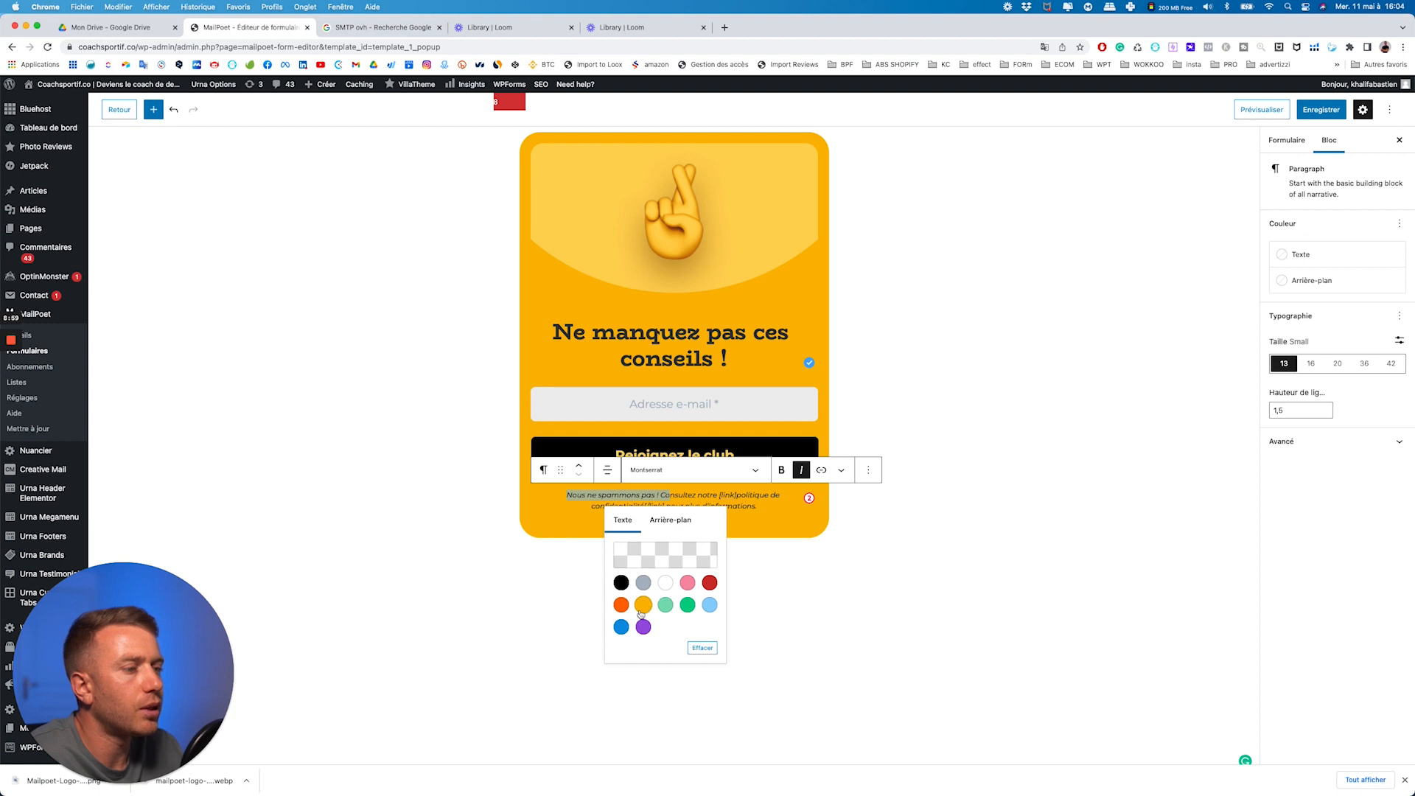
click(621, 628)
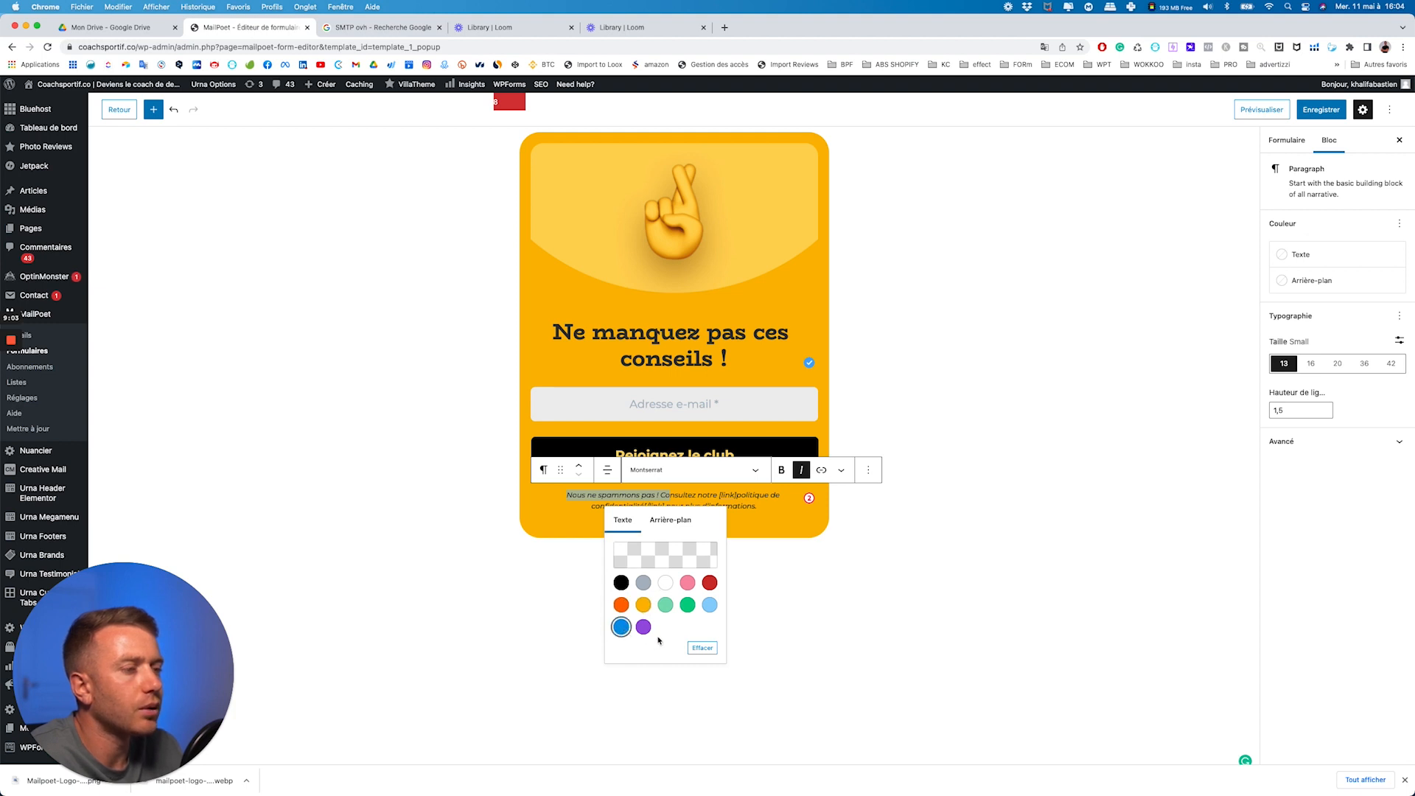
click(622, 627)
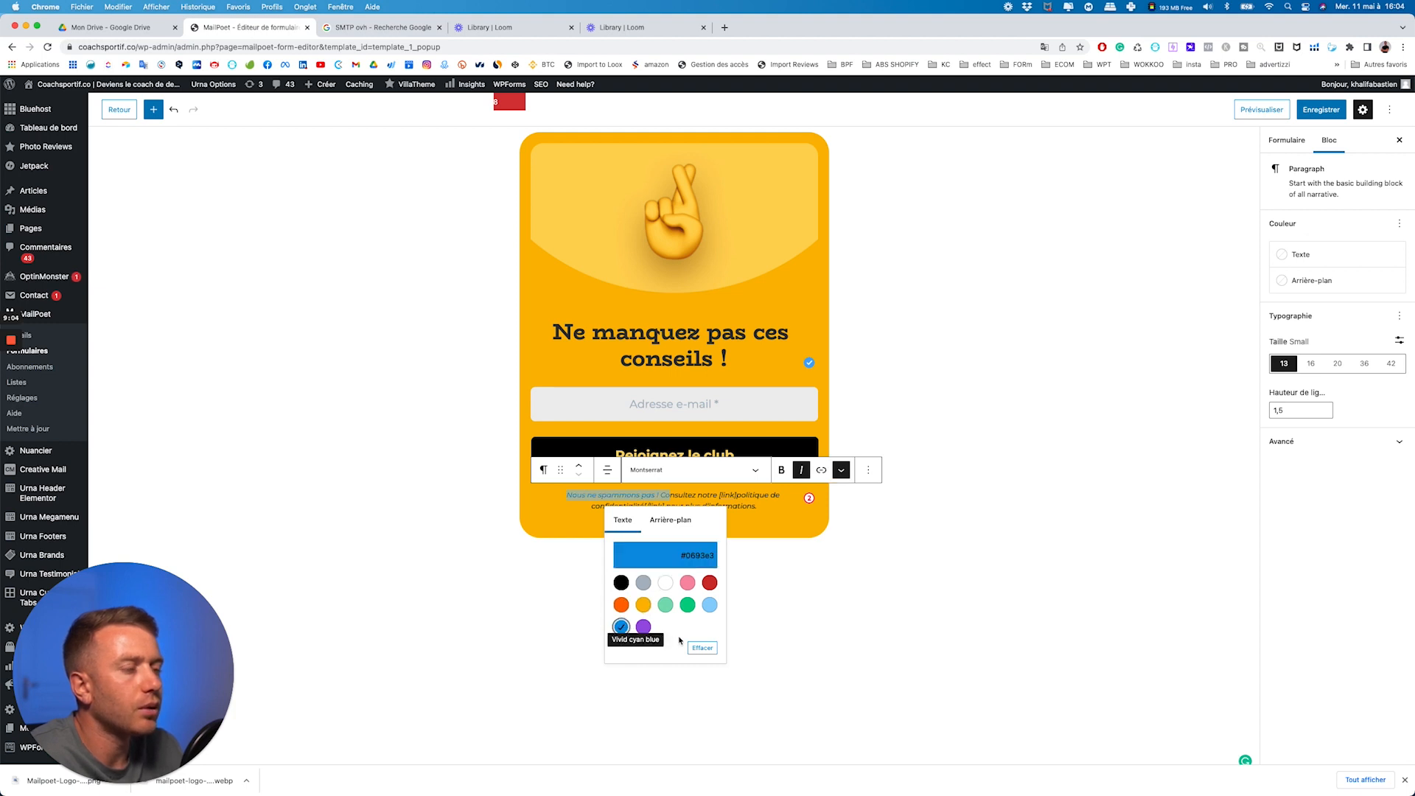
click(639, 495)
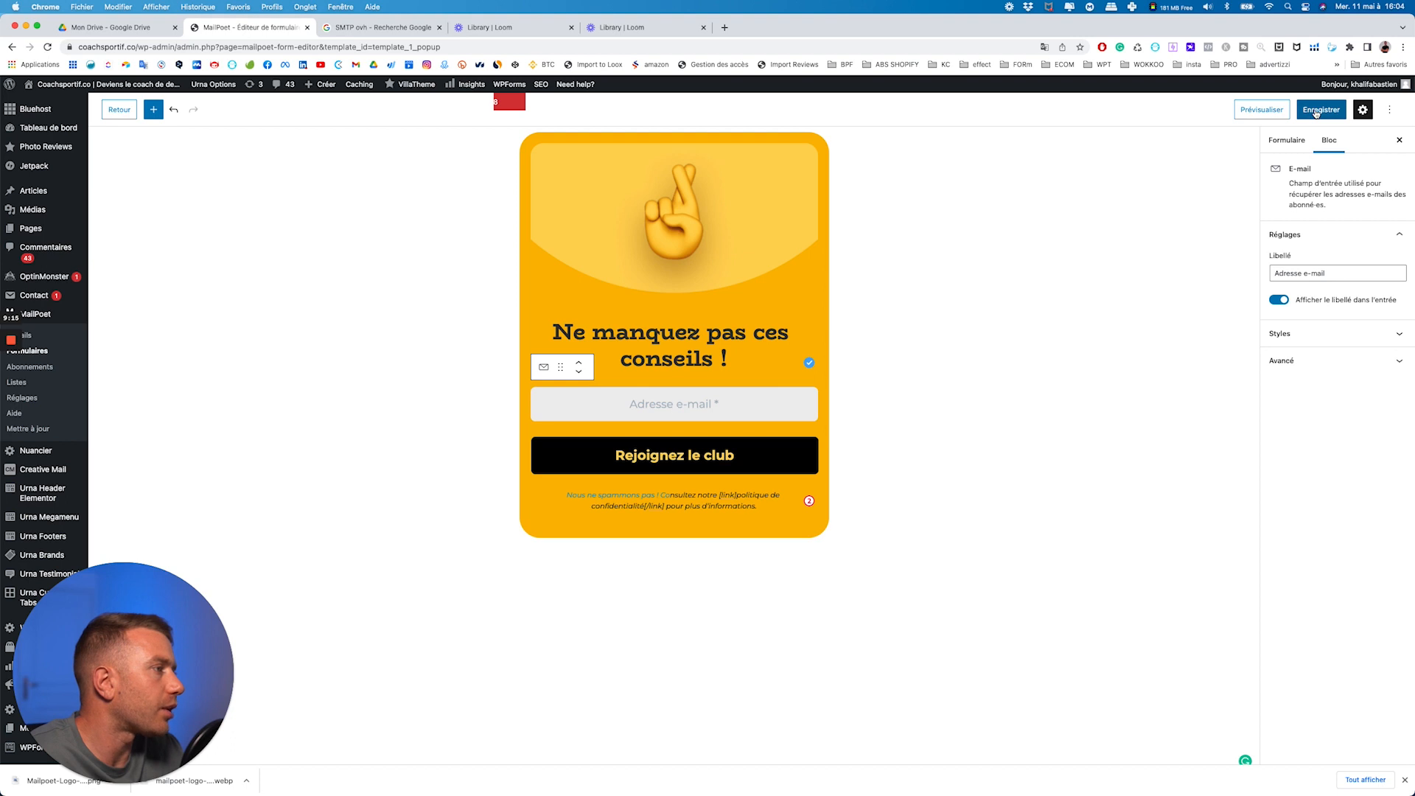
click(1316, 110)
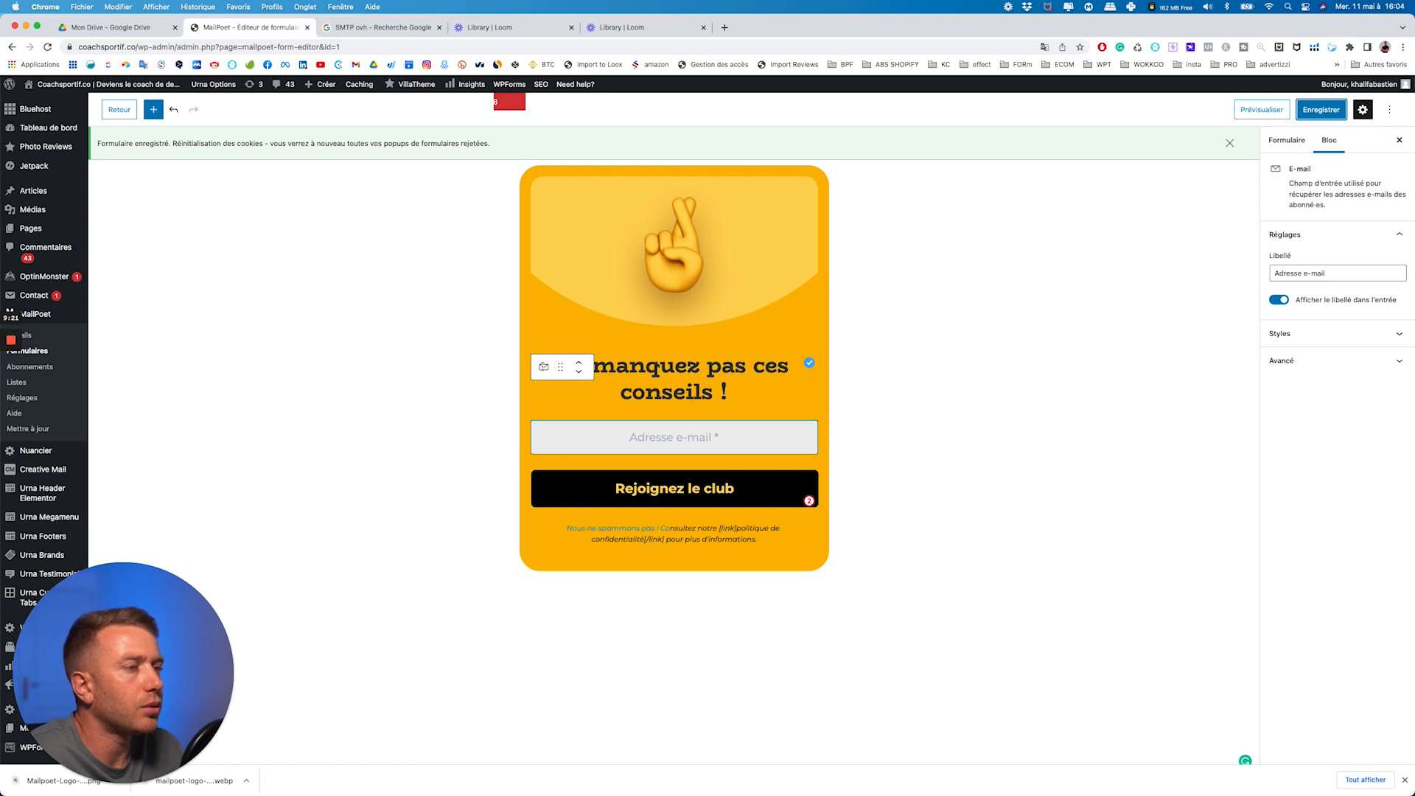
- Review the heading level and text alignment choices for the "Ne manquez pas ces conseils !" heading without changing them
click(608, 381)
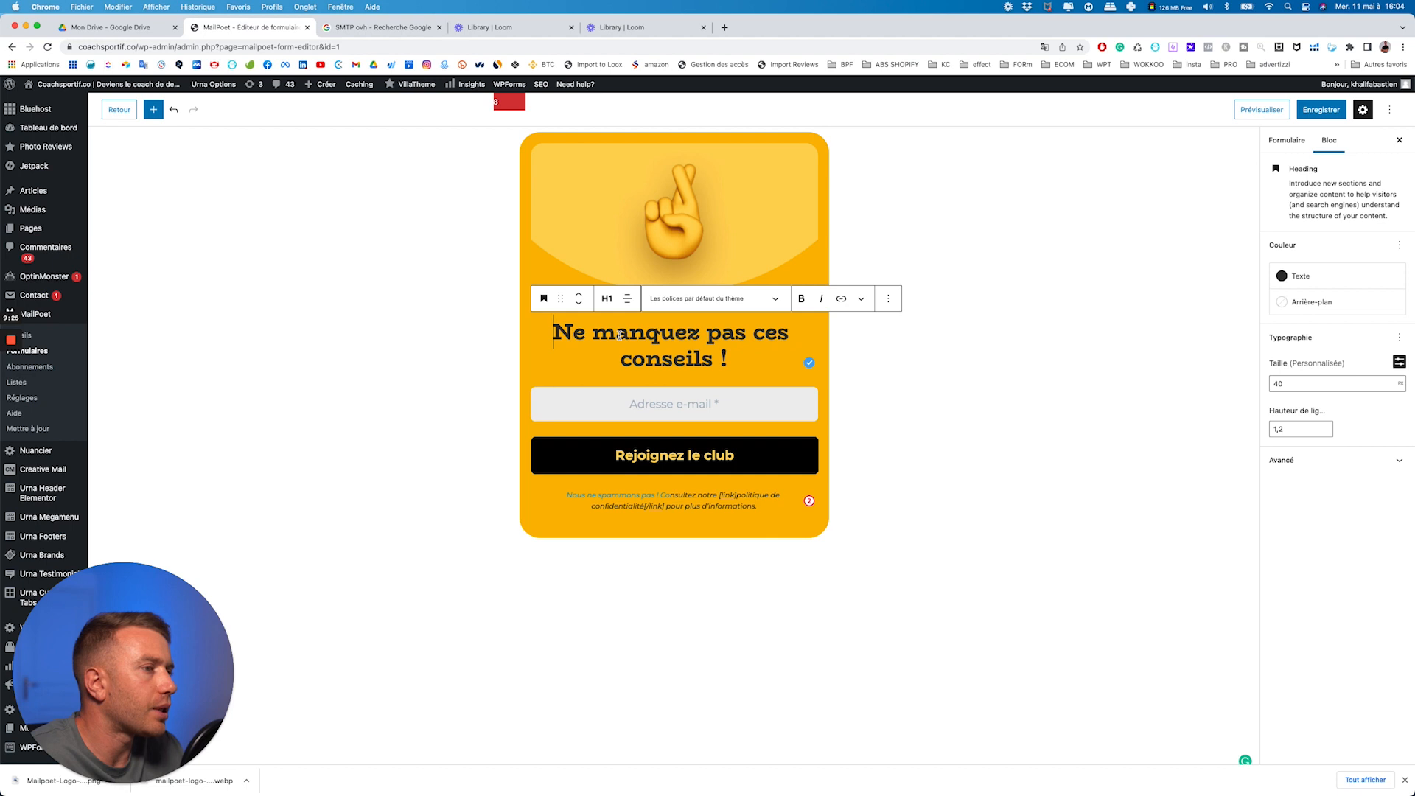
click(610, 299)
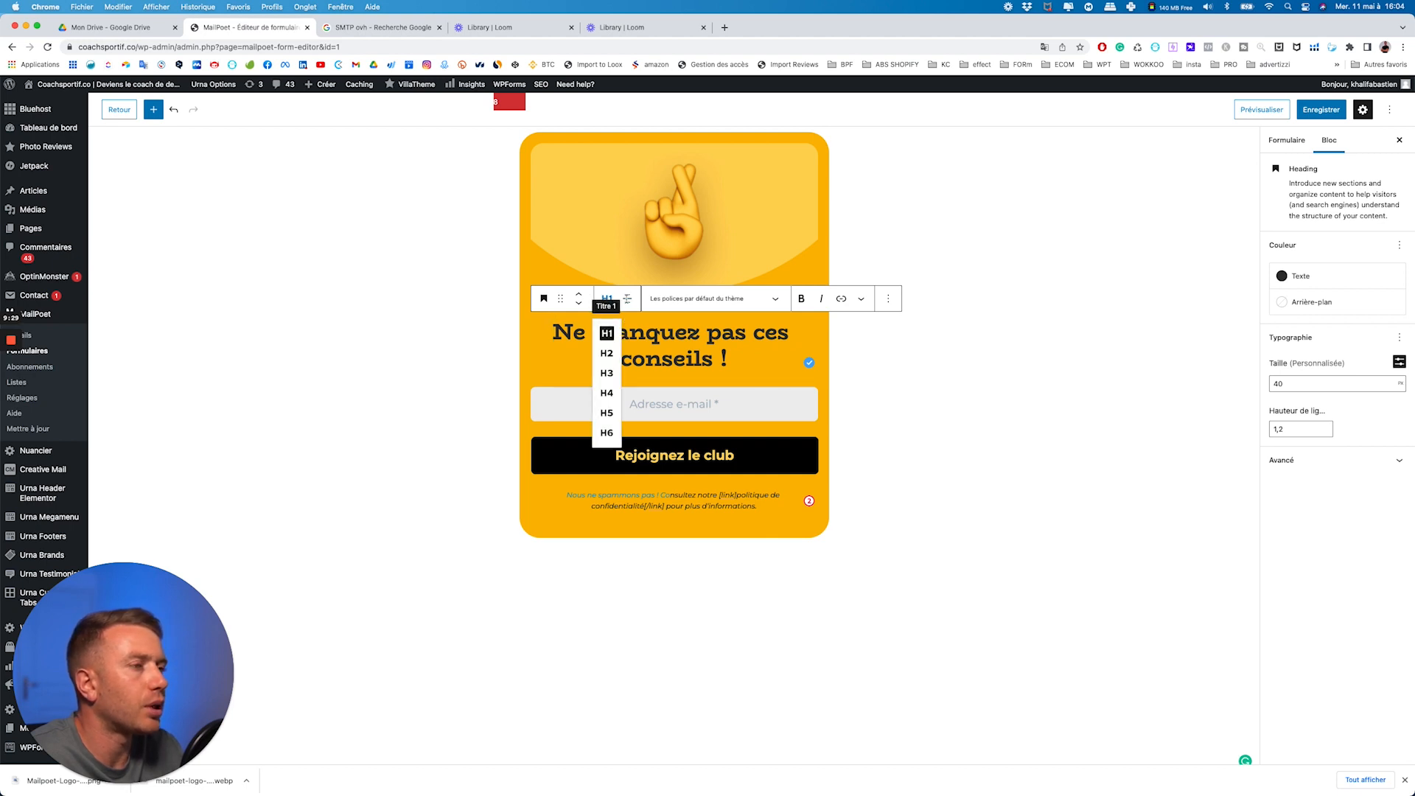
click(627, 299)
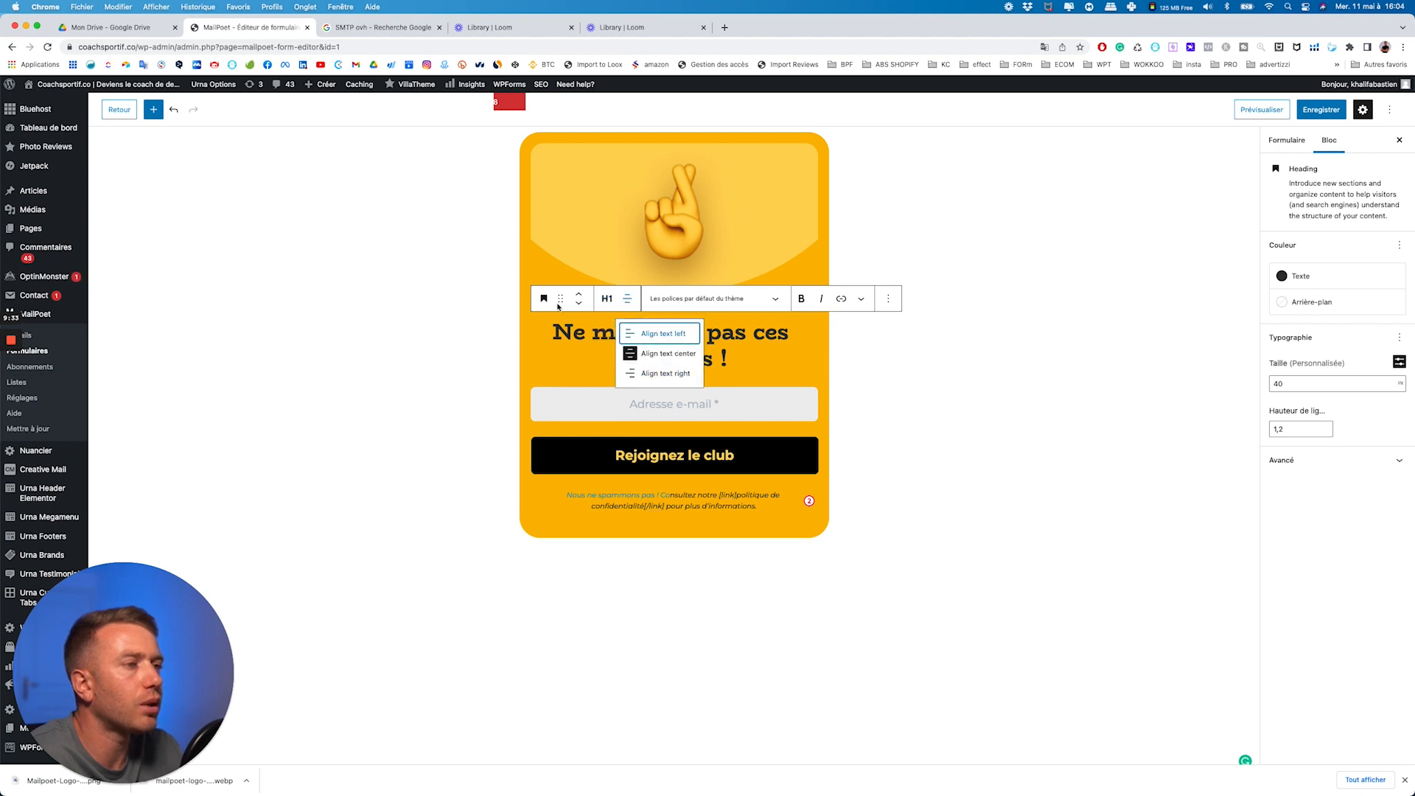
click(996, 363)
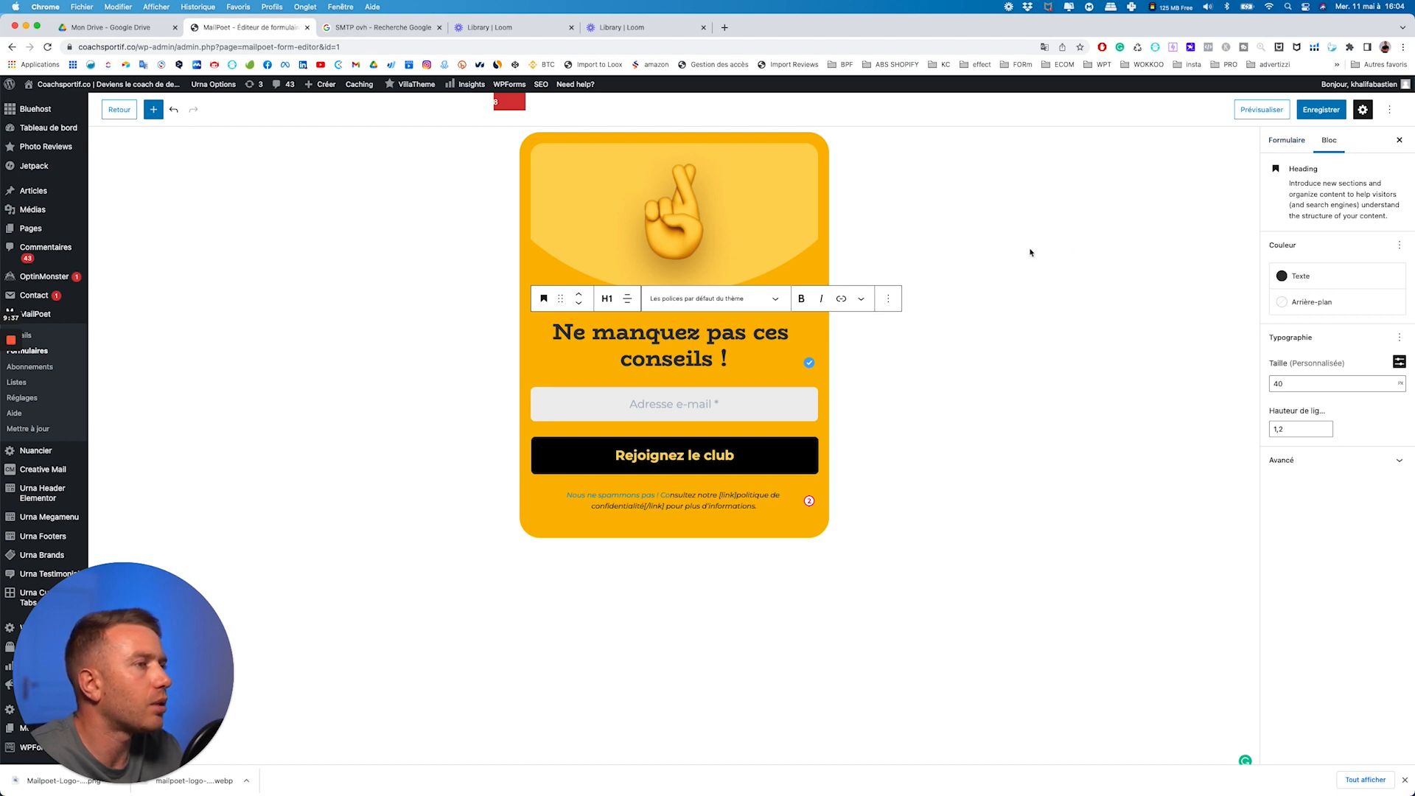
- Return to the form-level settings, collapse the placement section, and save the form again
click(1282, 141)
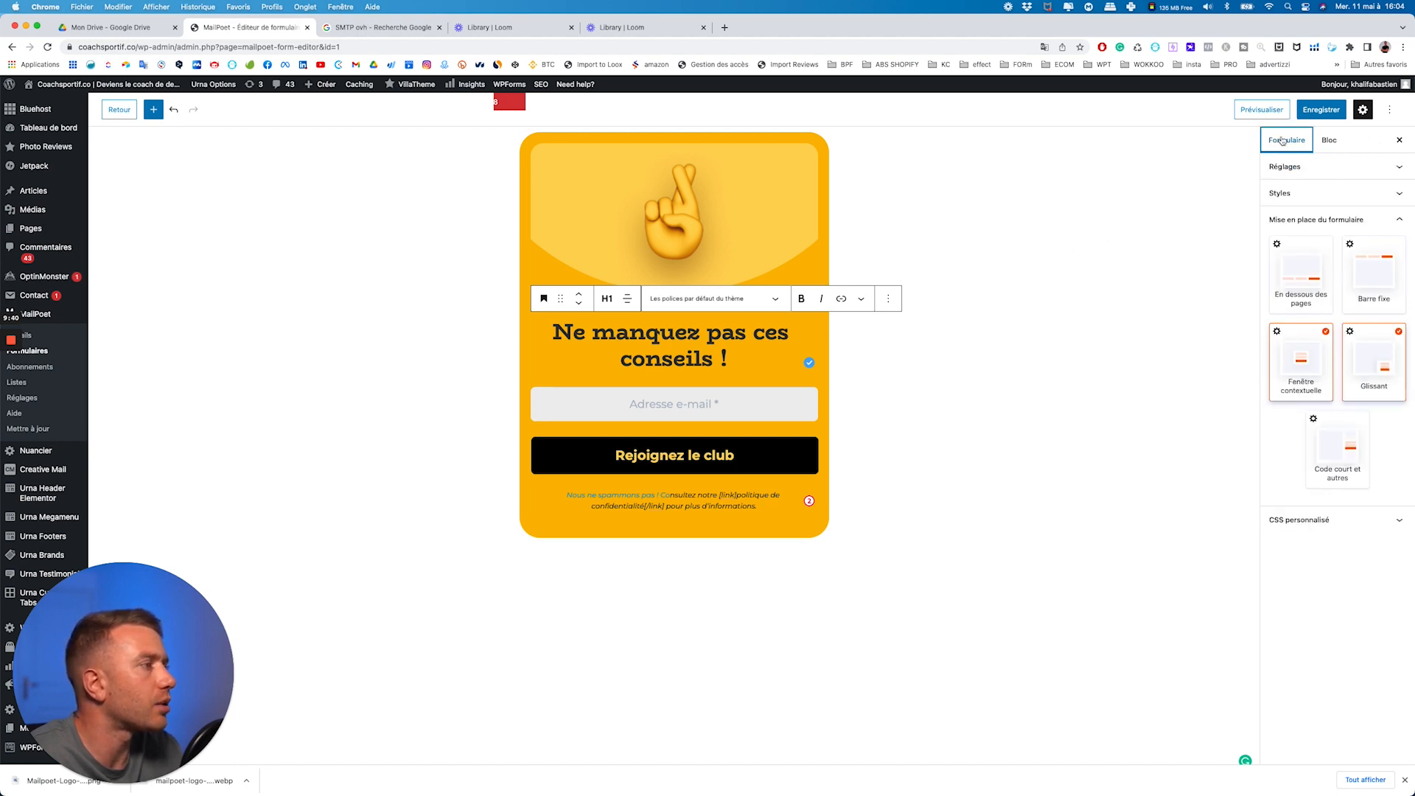
click(1391, 221)
click(1322, 166)
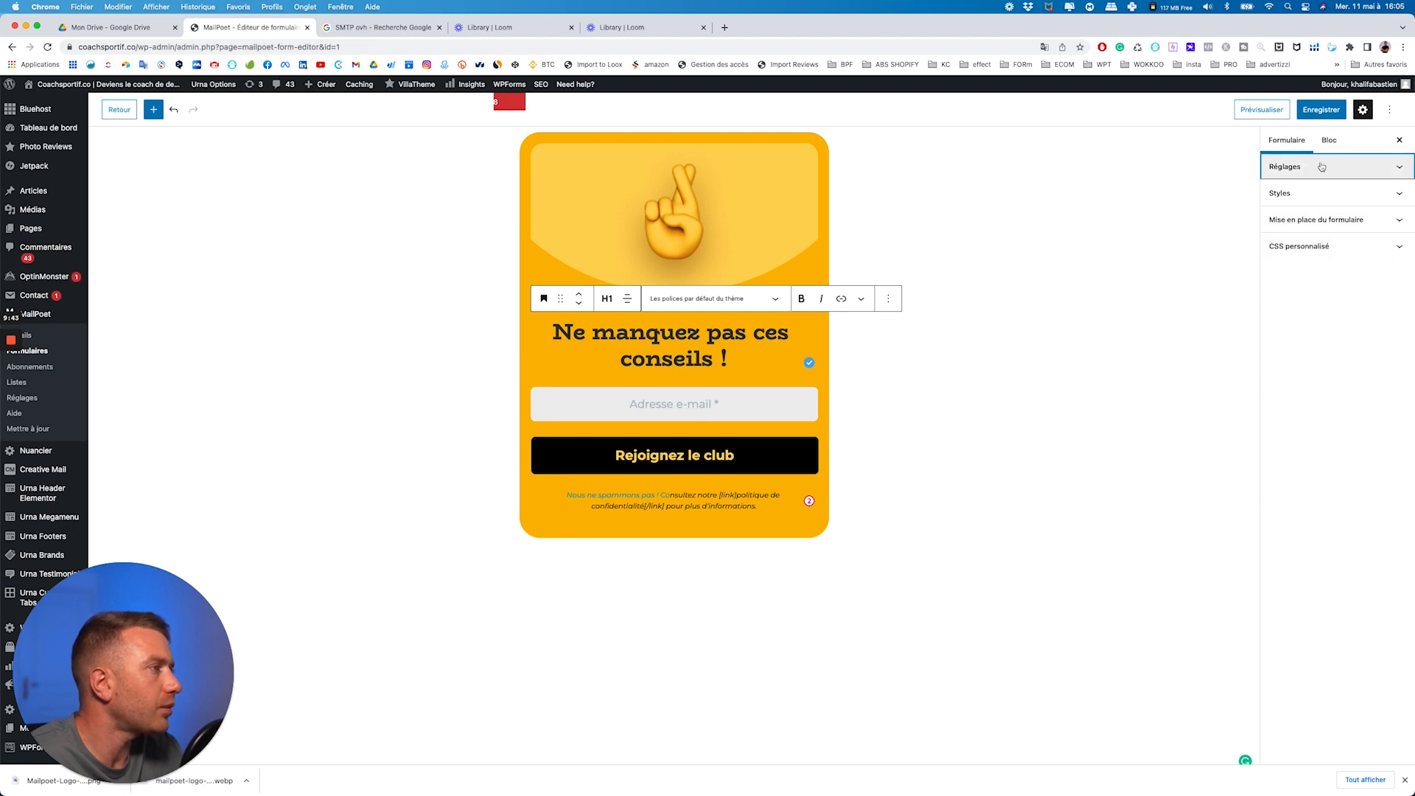
click(1362, 118)
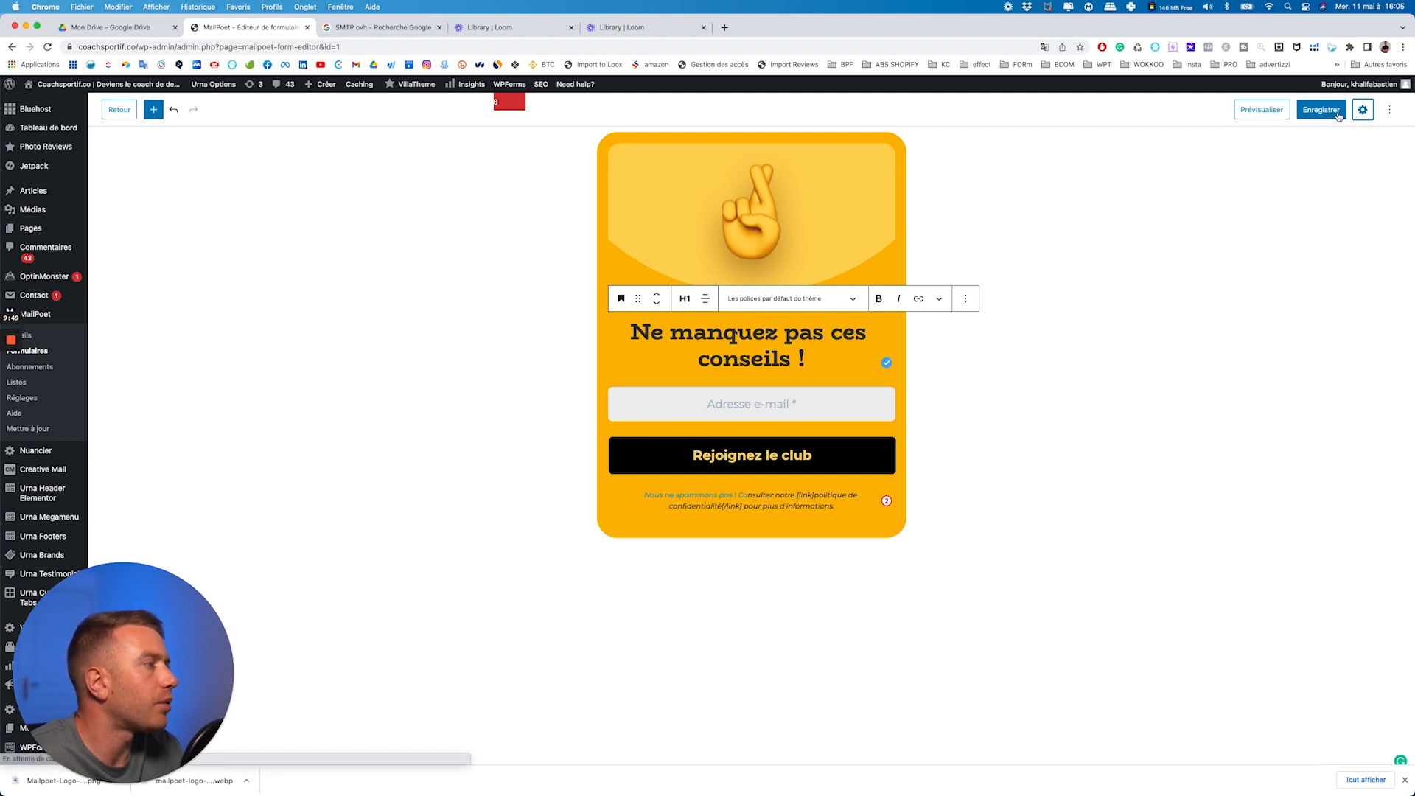
click(1332, 112)
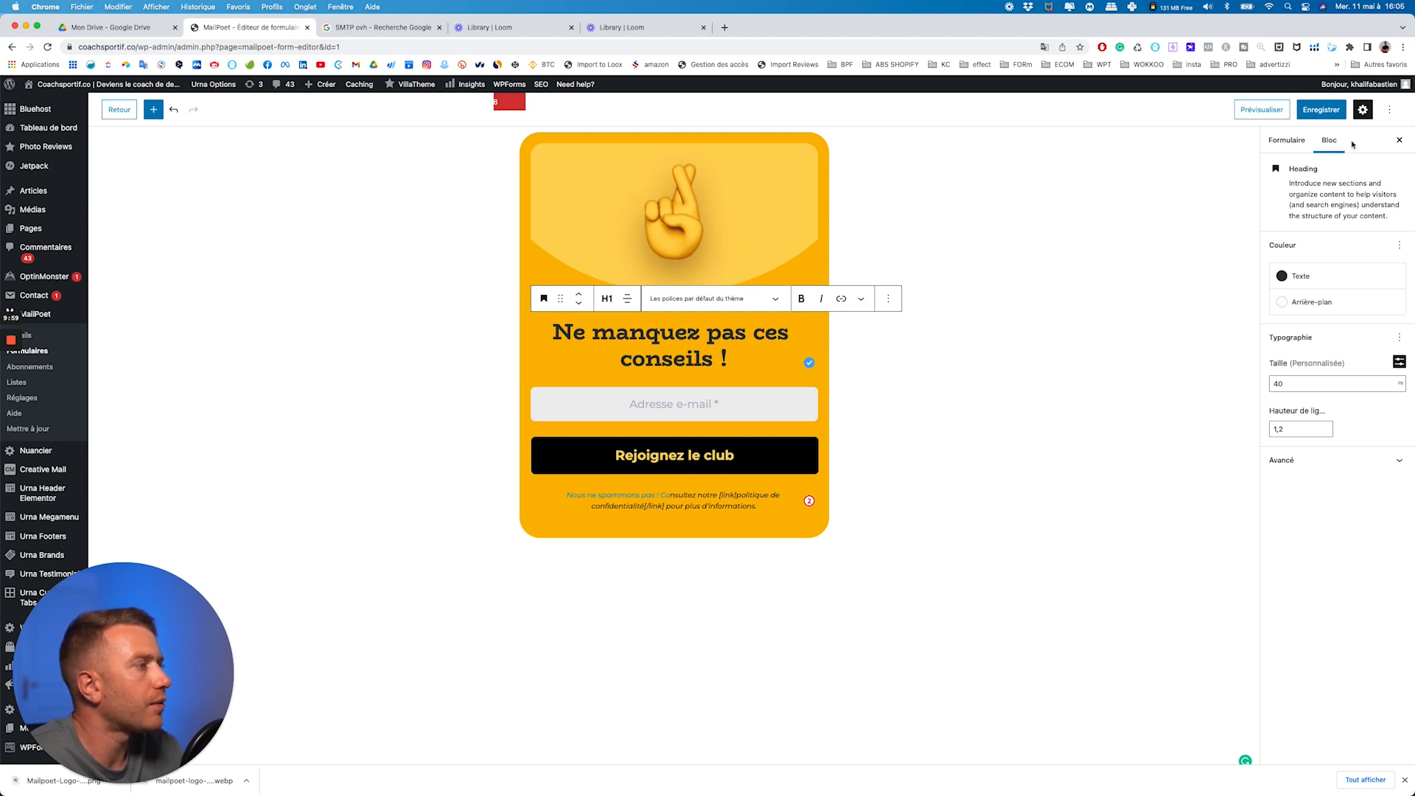
- Preview the form with the "Glissant" placement, review the placement choices, and check how it behaves down the sample page
click(1250, 111)
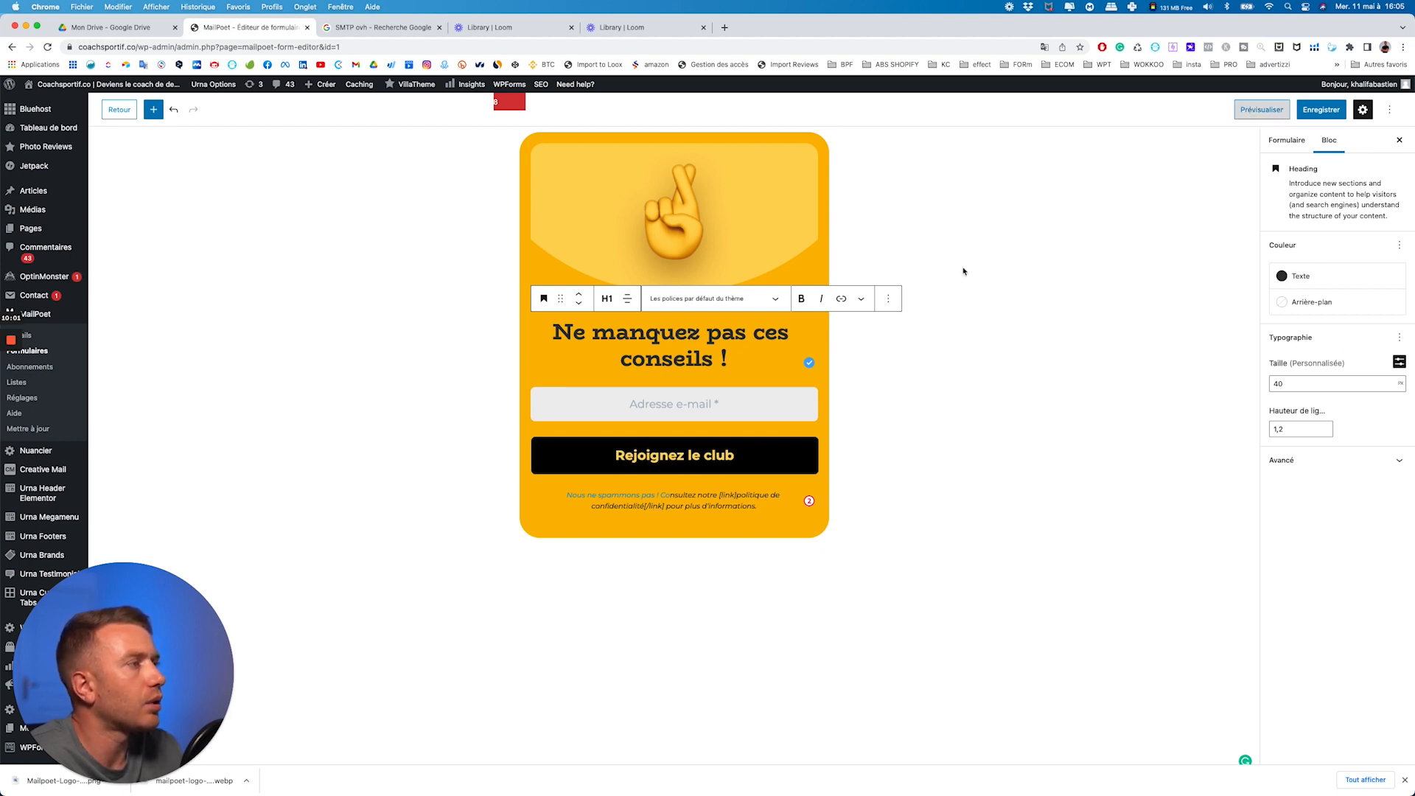
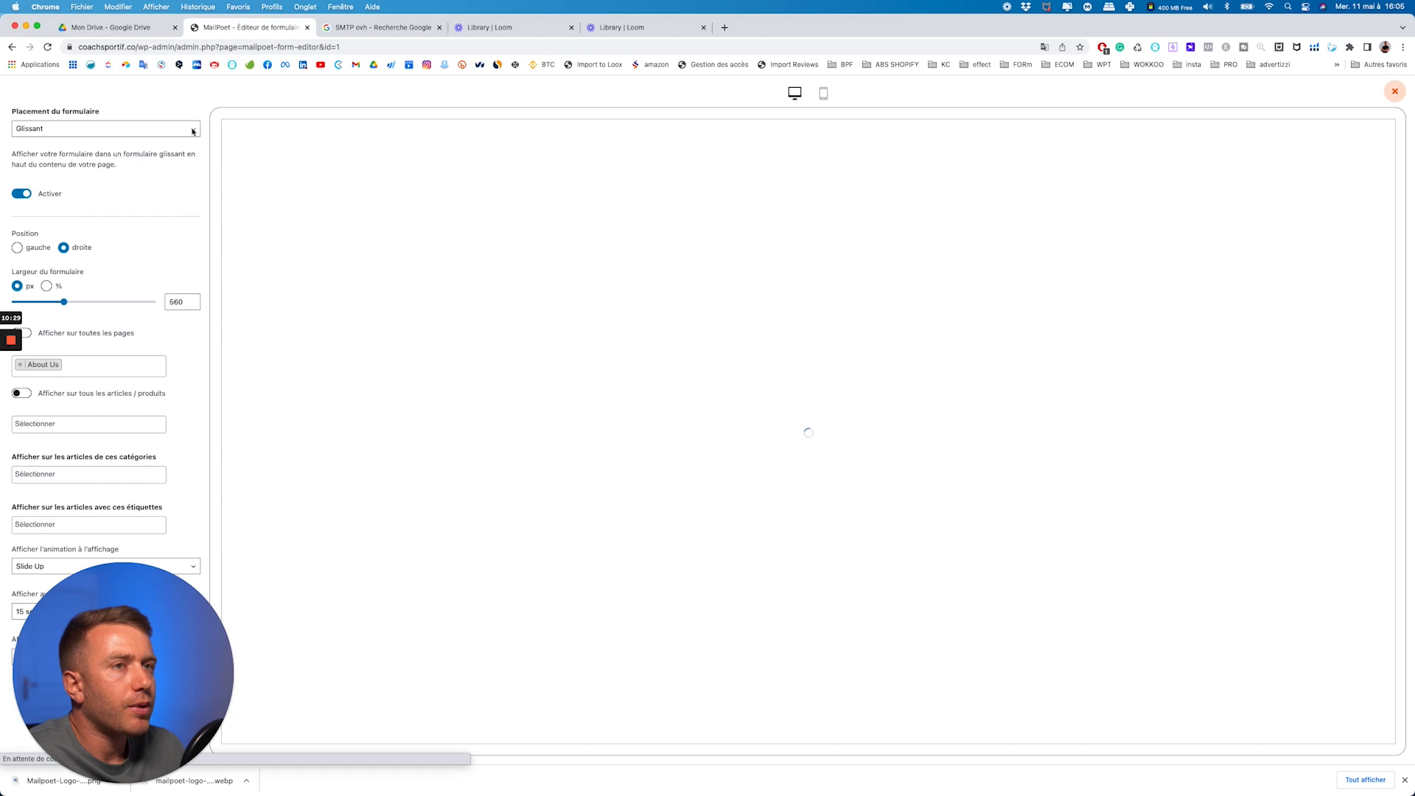
click(106, 133)
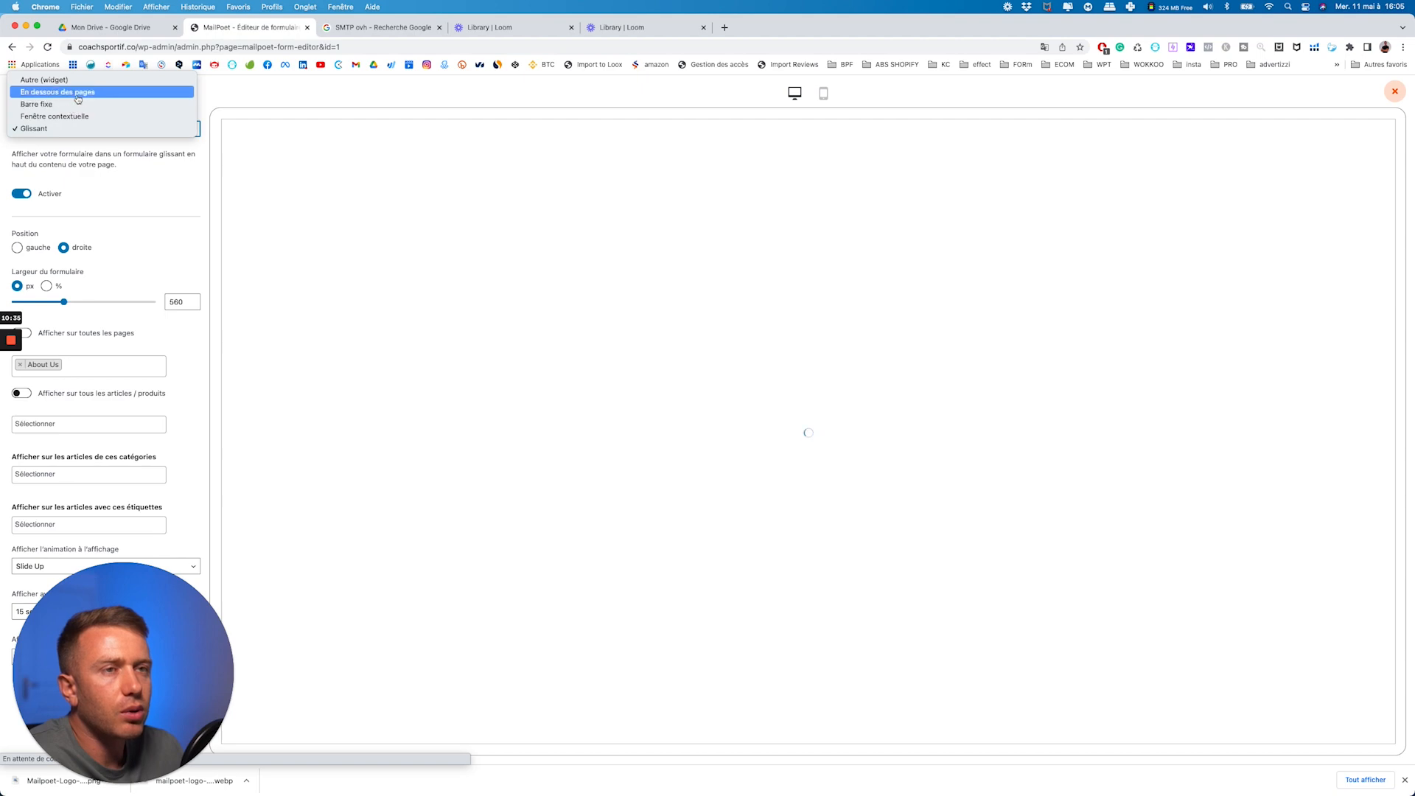
click(177, 205)
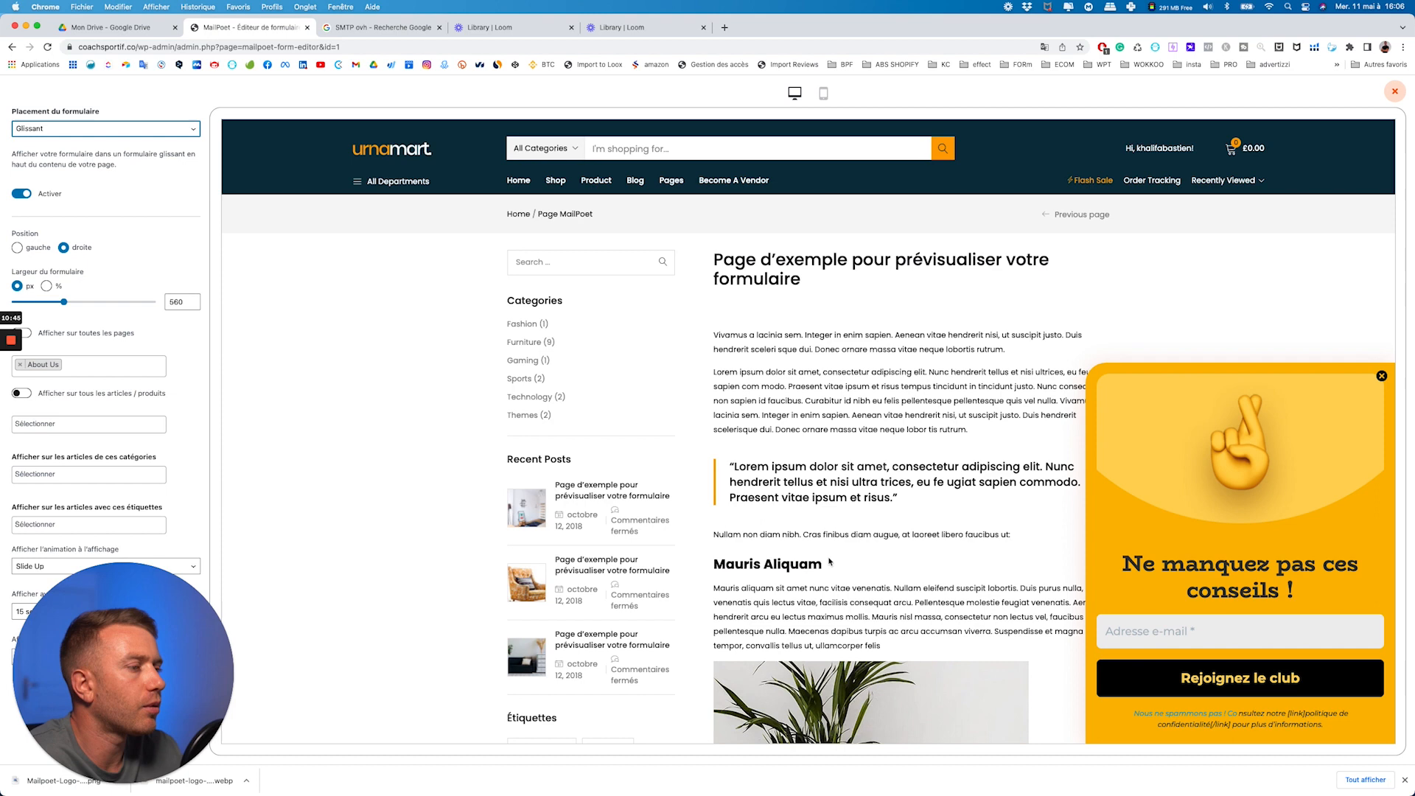
scroll(829, 562, down, 10)
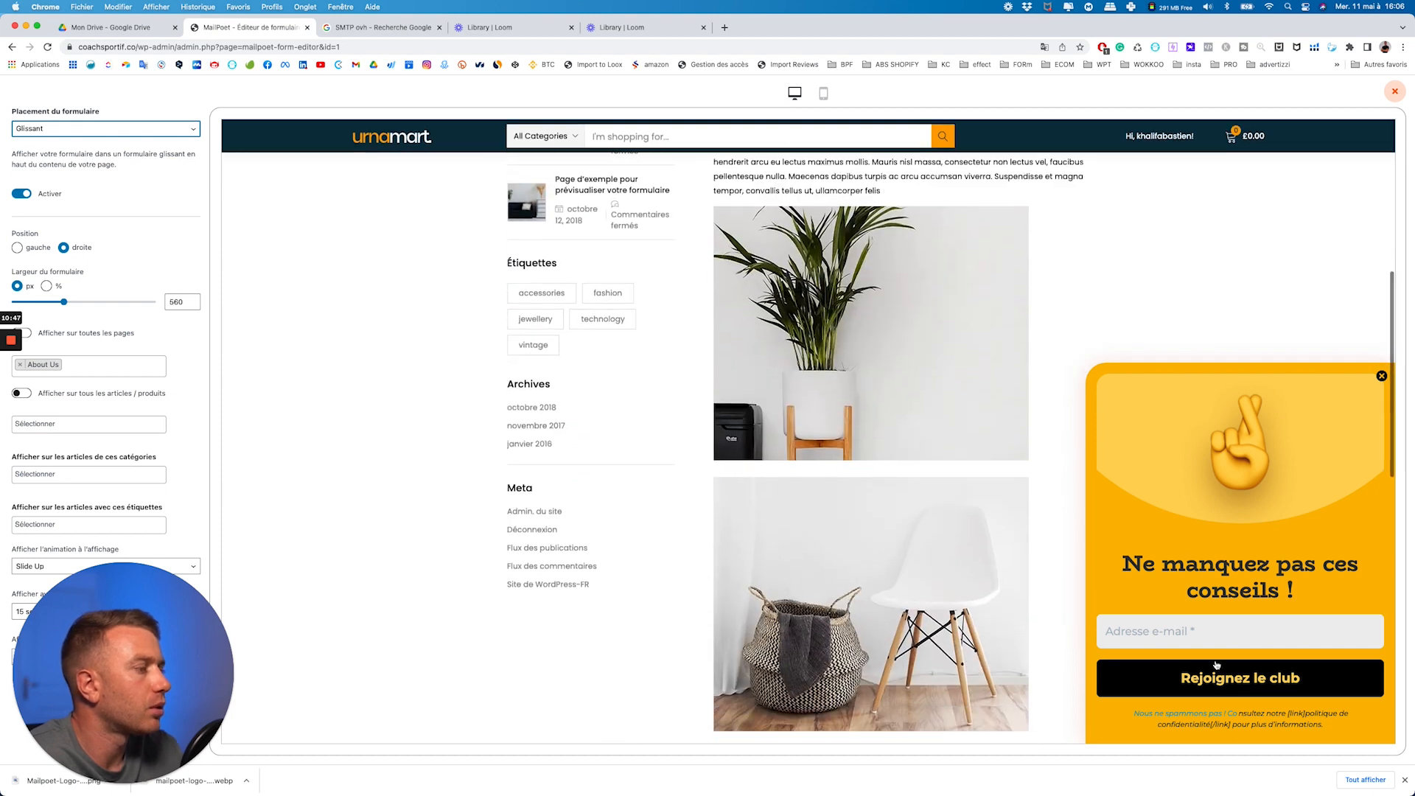
scroll(1216, 666, down, 1)
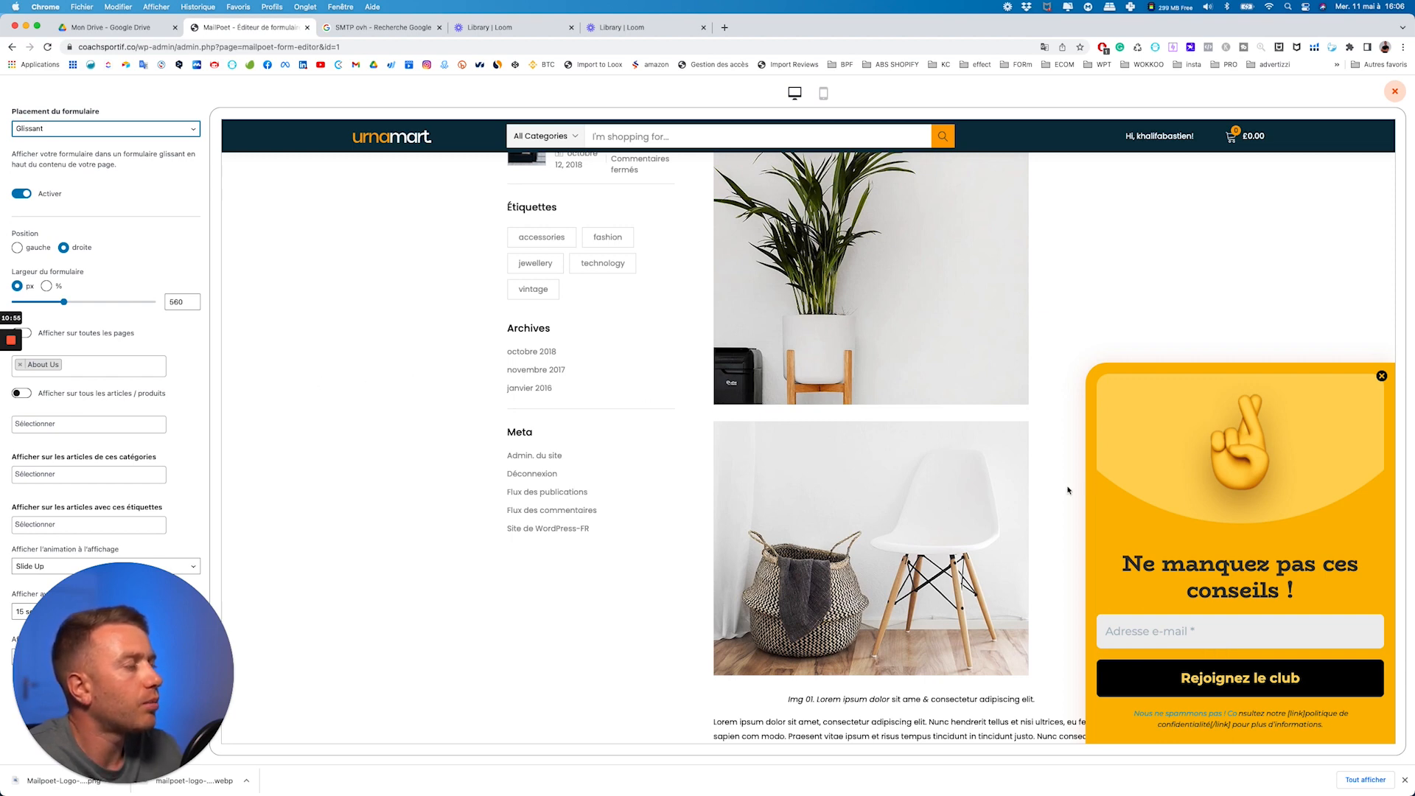
click(1126, 633)
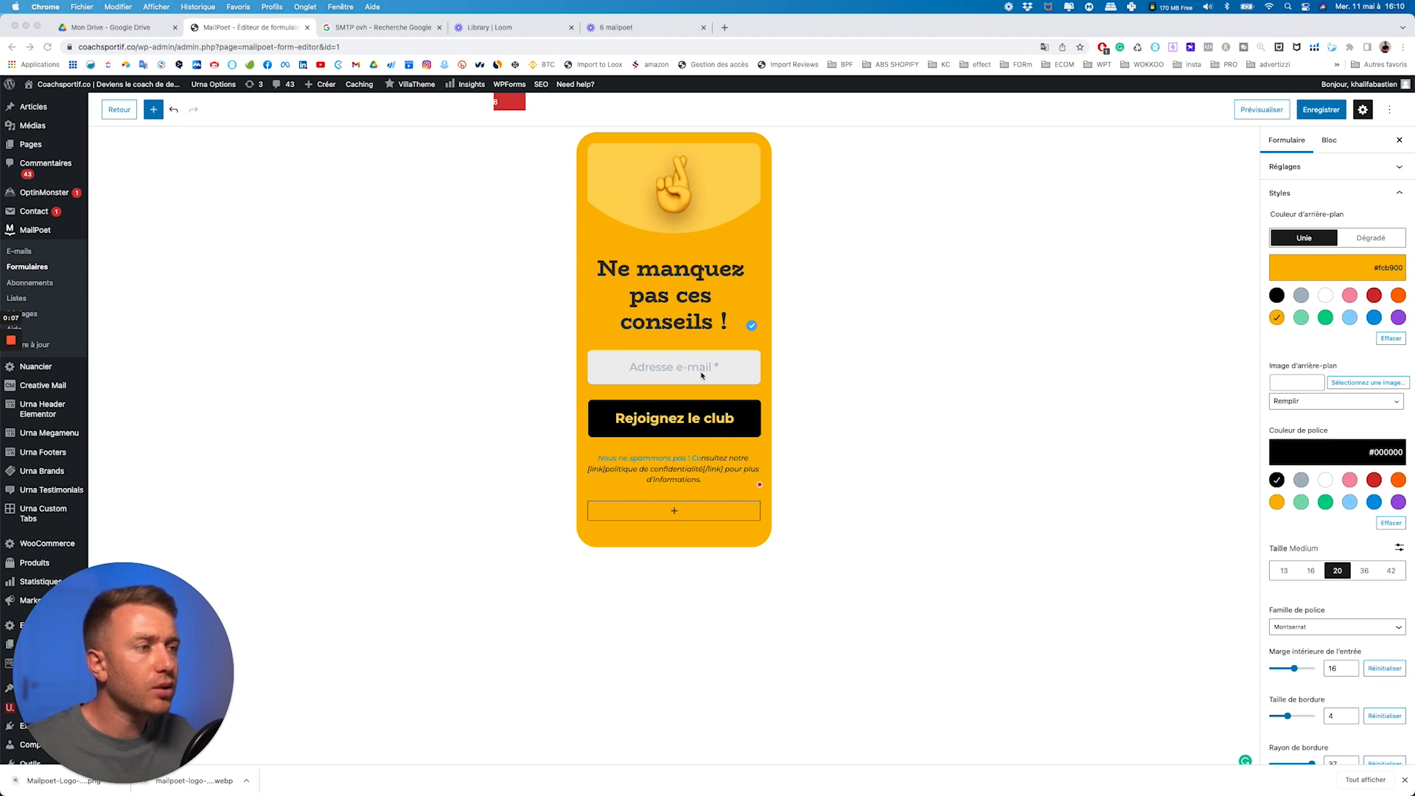
- Add a "Prénom" field to the form and move it between the e-mail field and the "Rejoignez le club" button
click(674, 512)
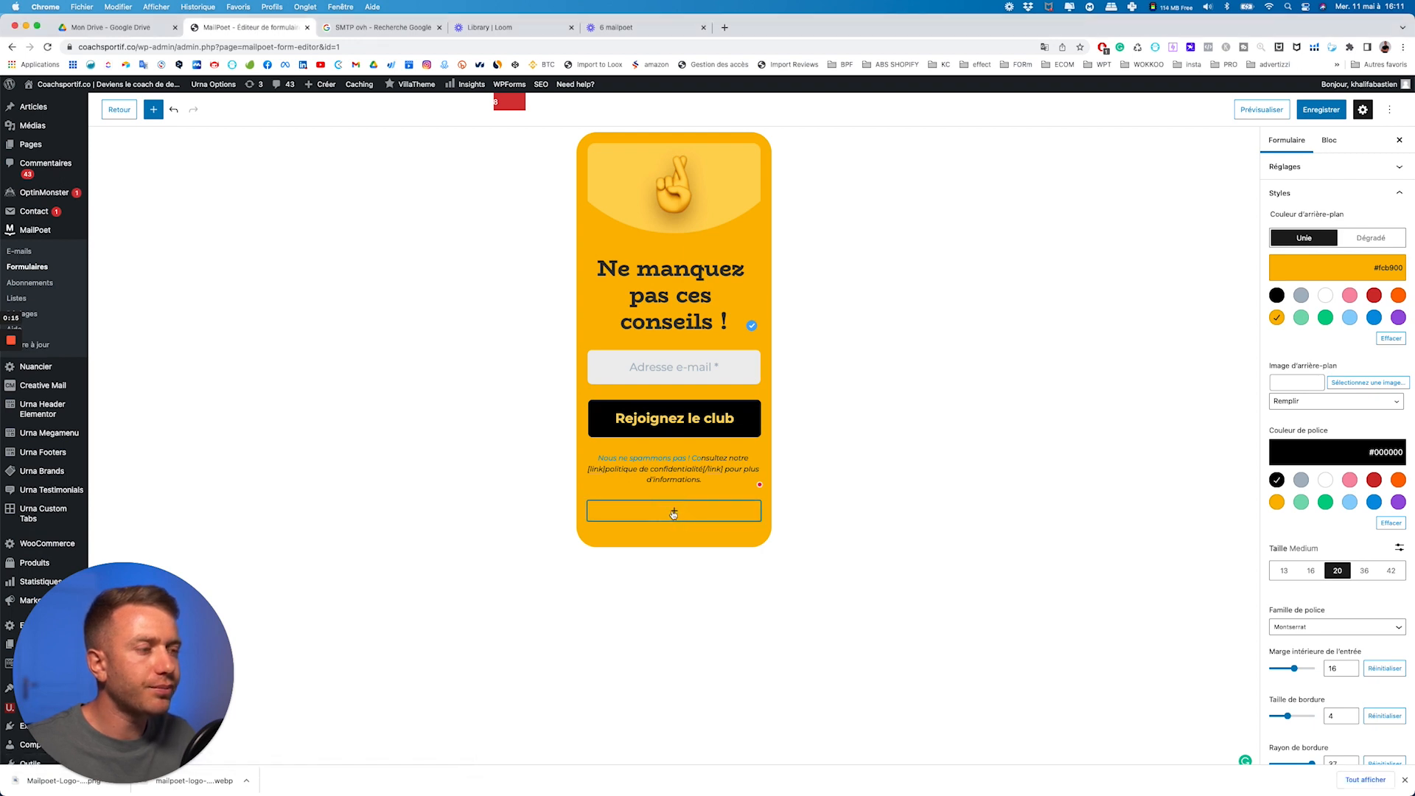
click(646, 516)
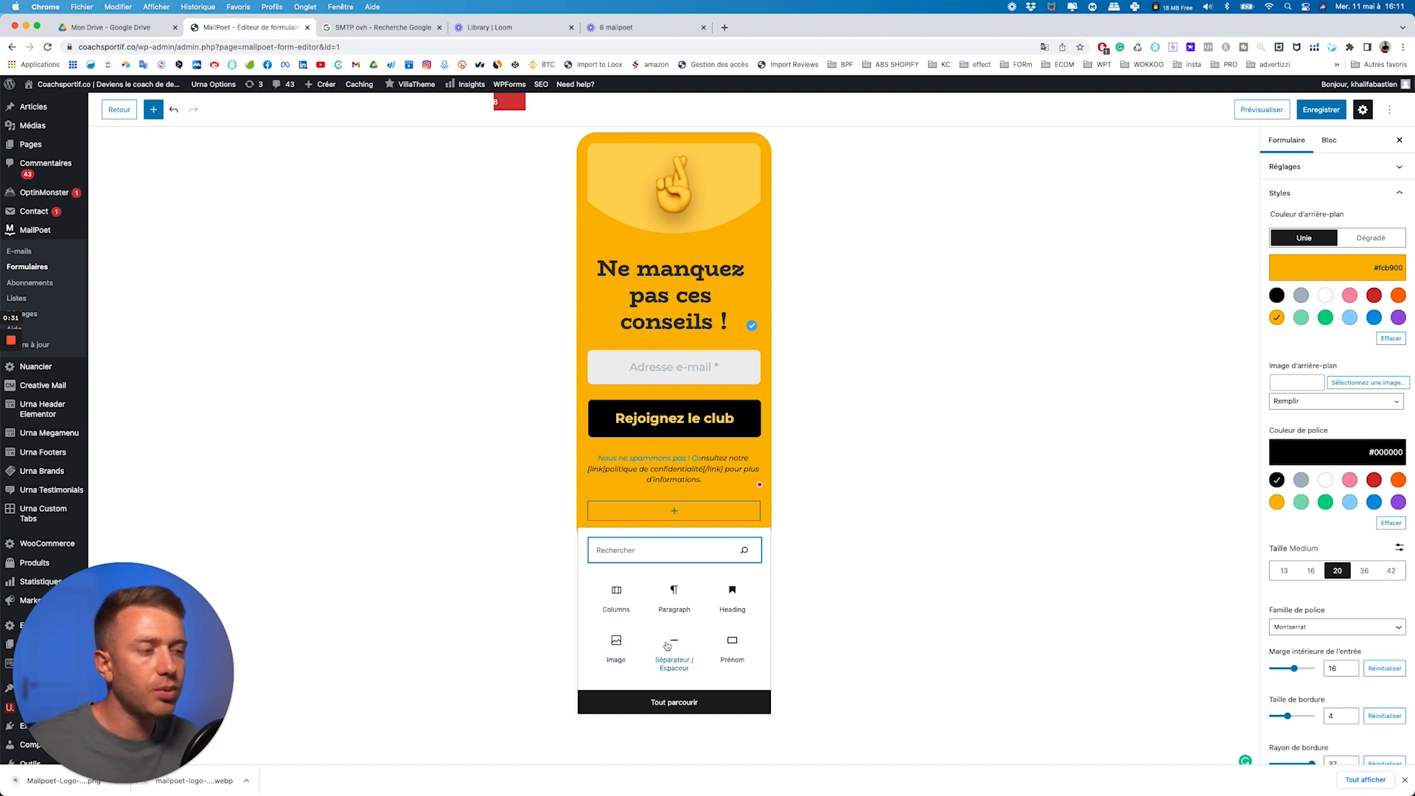
click(733, 641)
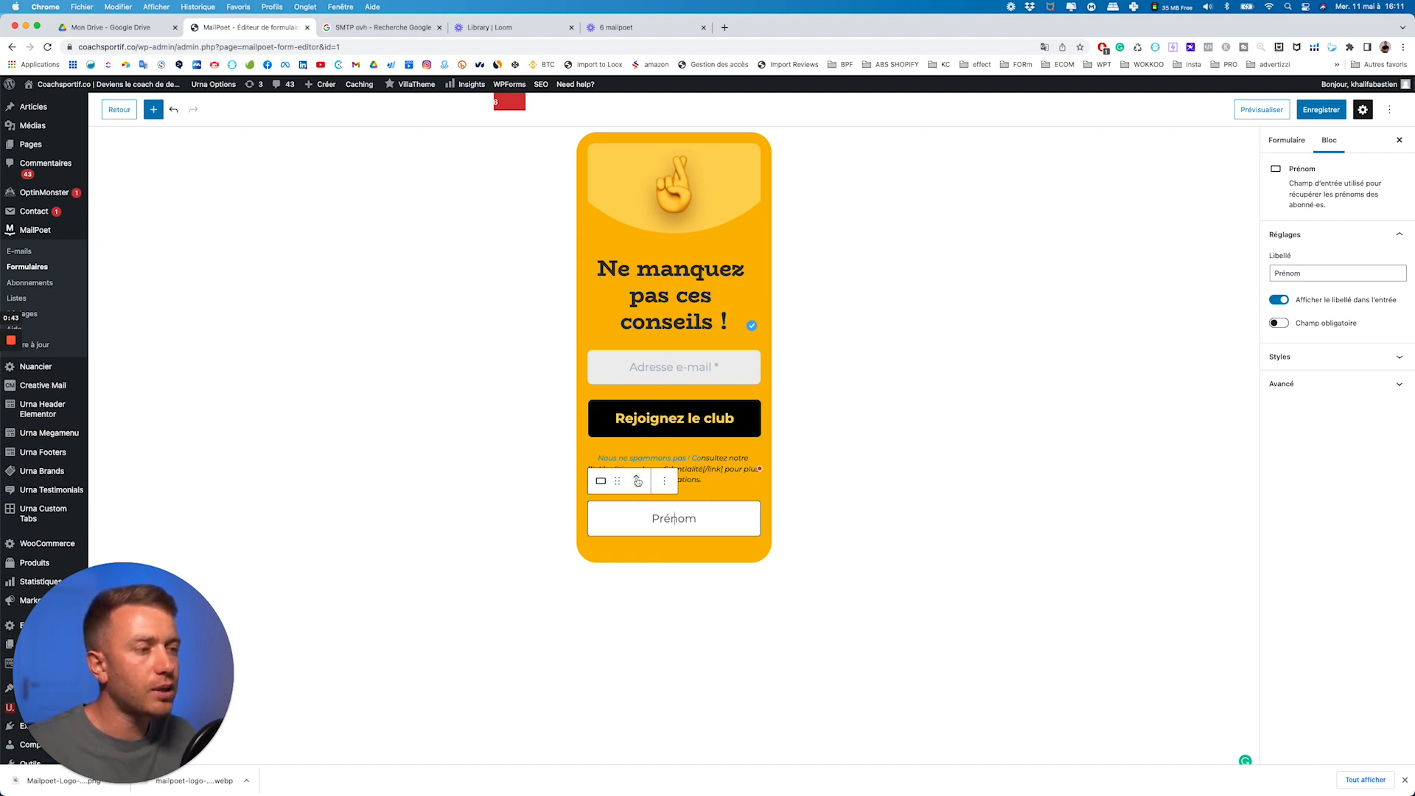
click(638, 478)
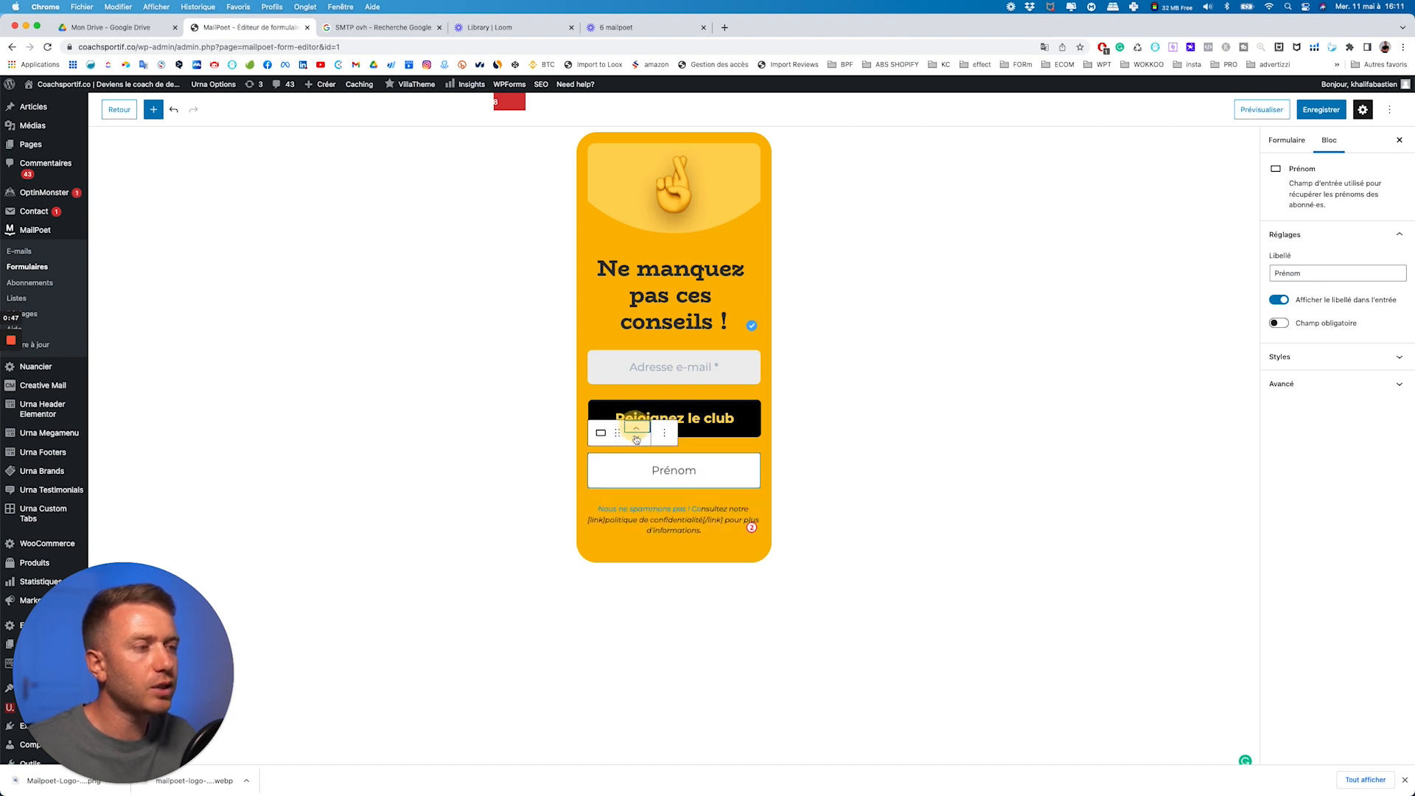
click(635, 429)
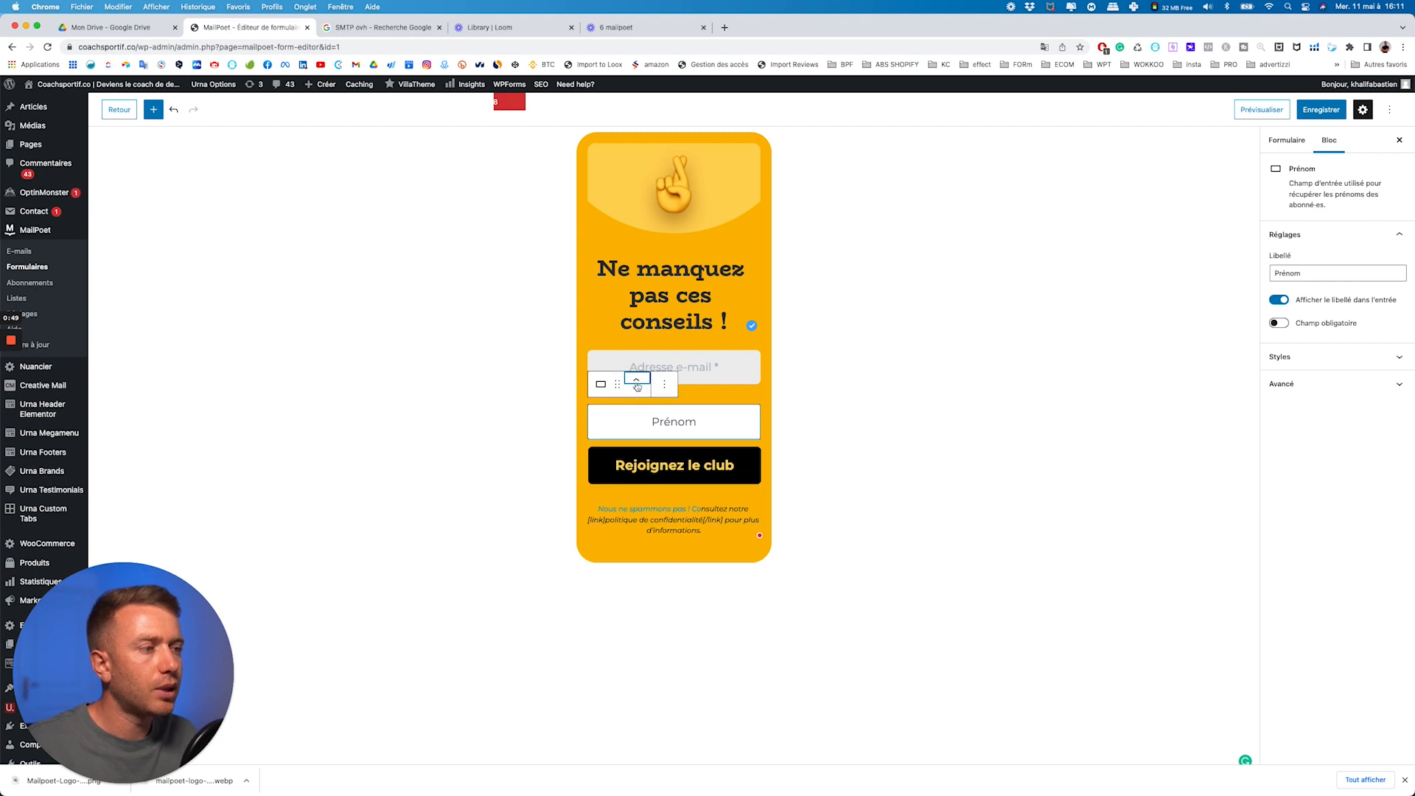
click(635, 374)
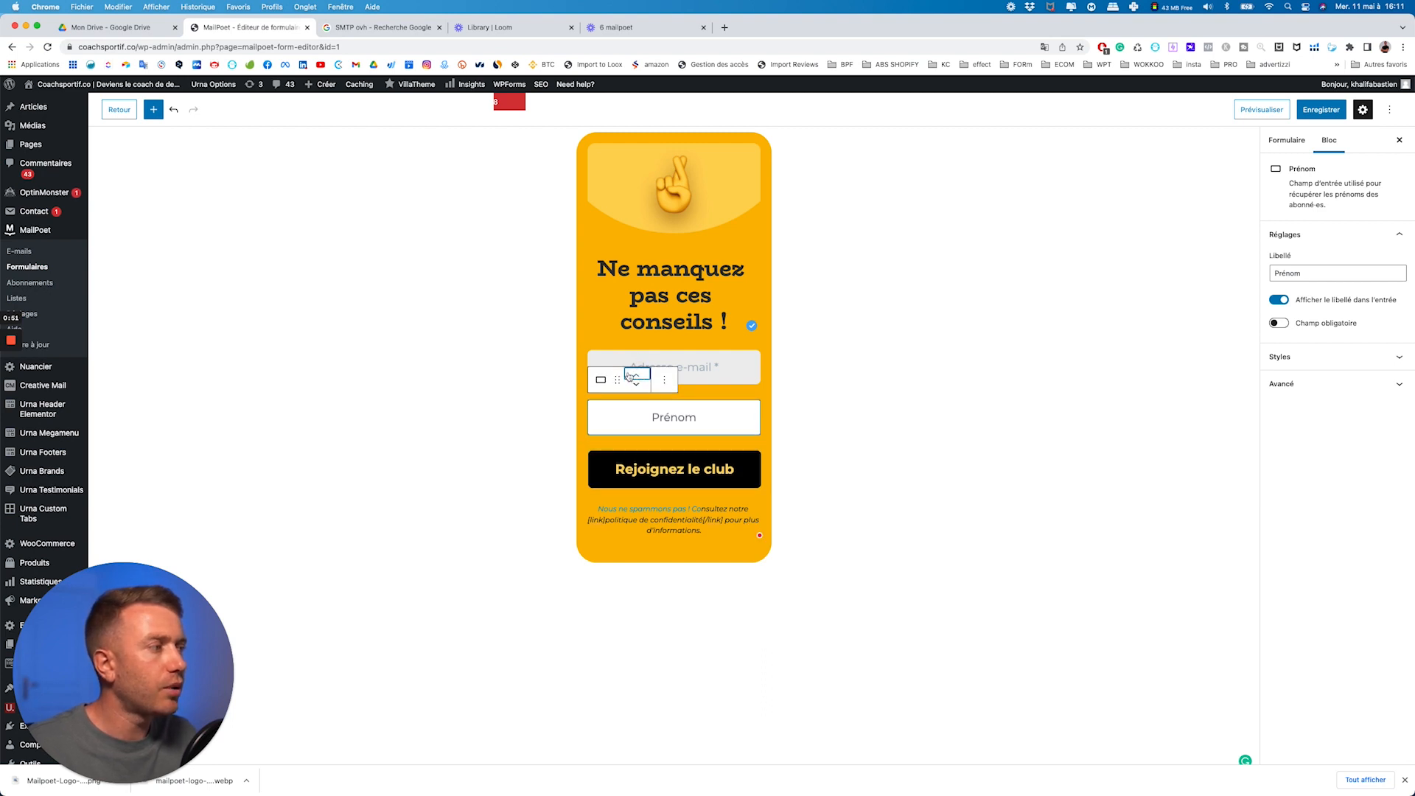
- Move the "Prénom" field above the e-mail field and reveal its style and advanced settings
click(630, 374)
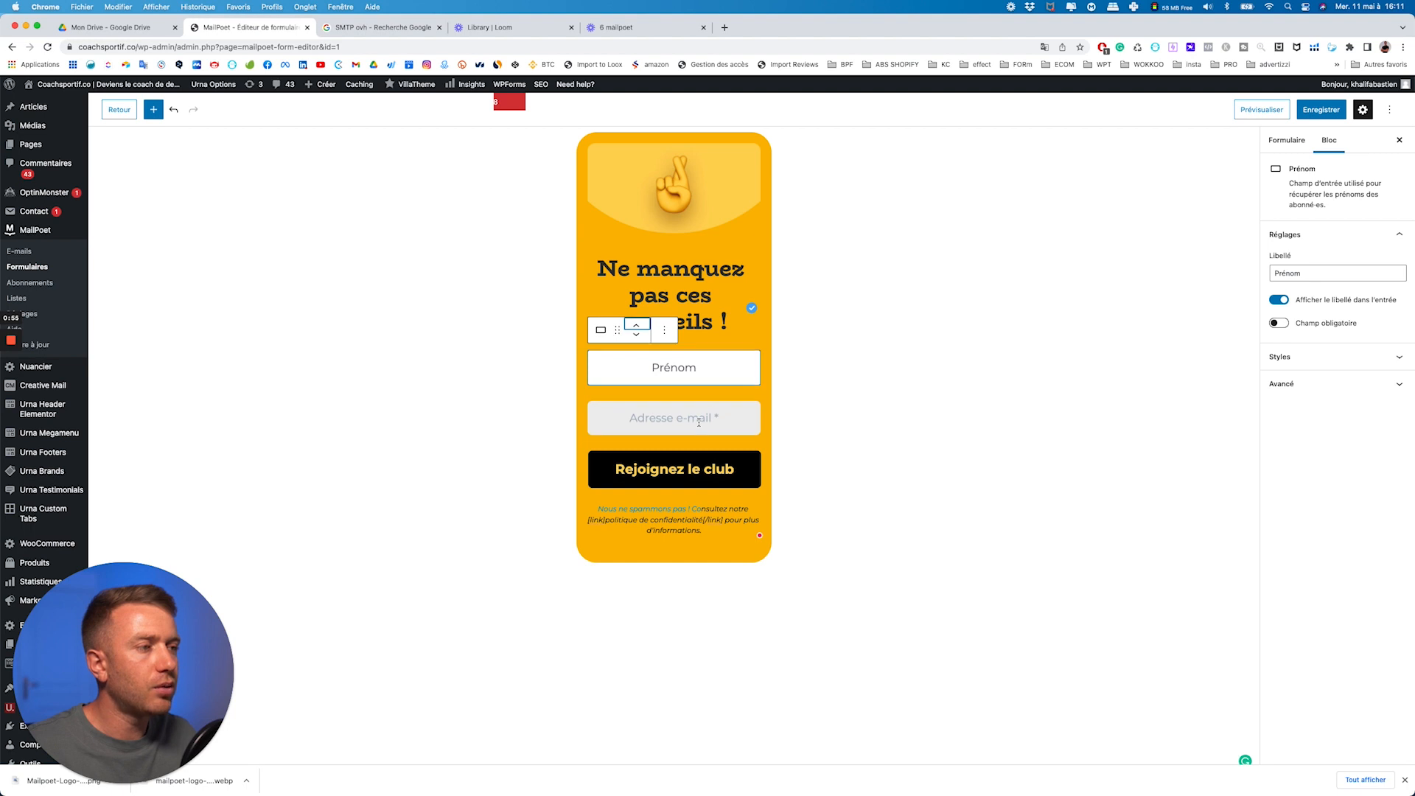
click(1278, 356)
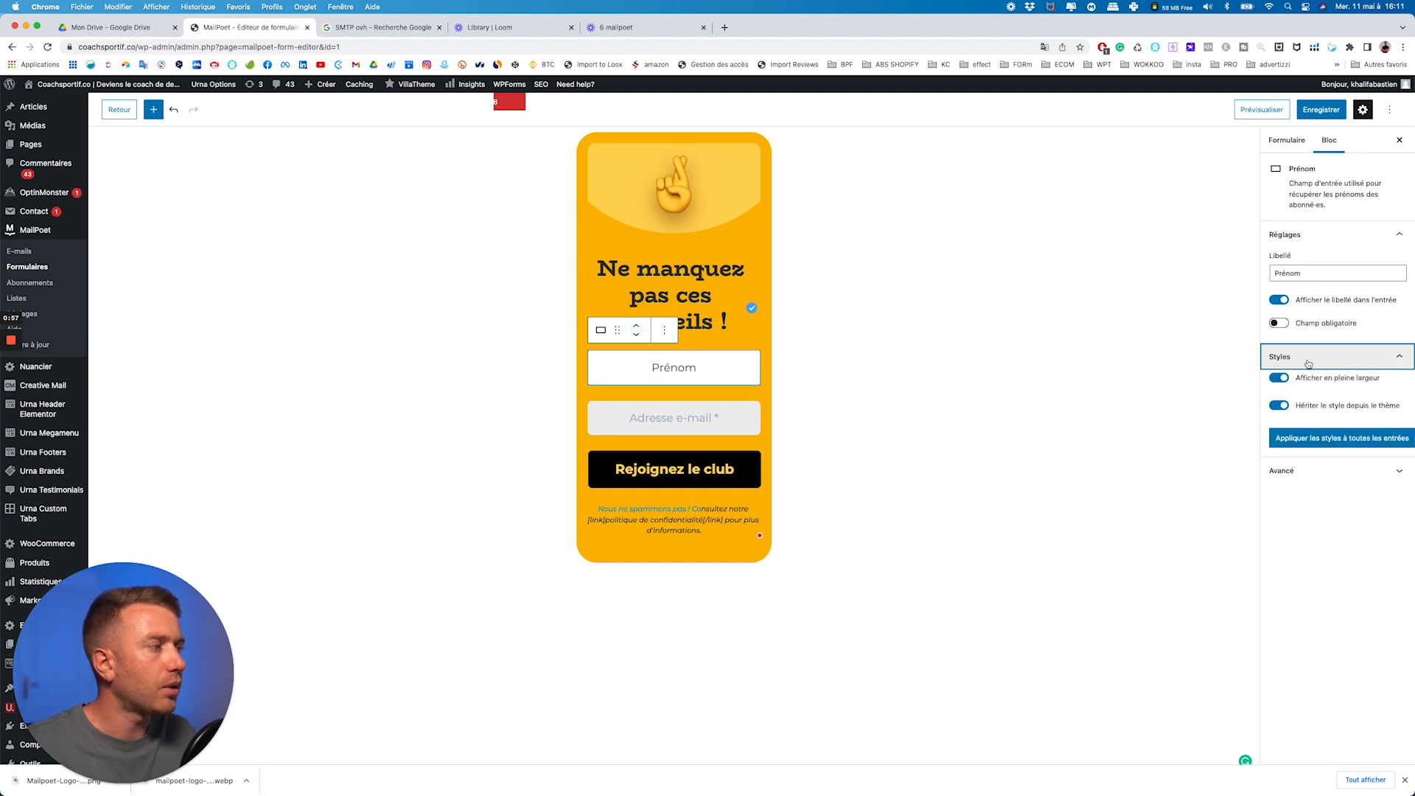
click(1335, 470)
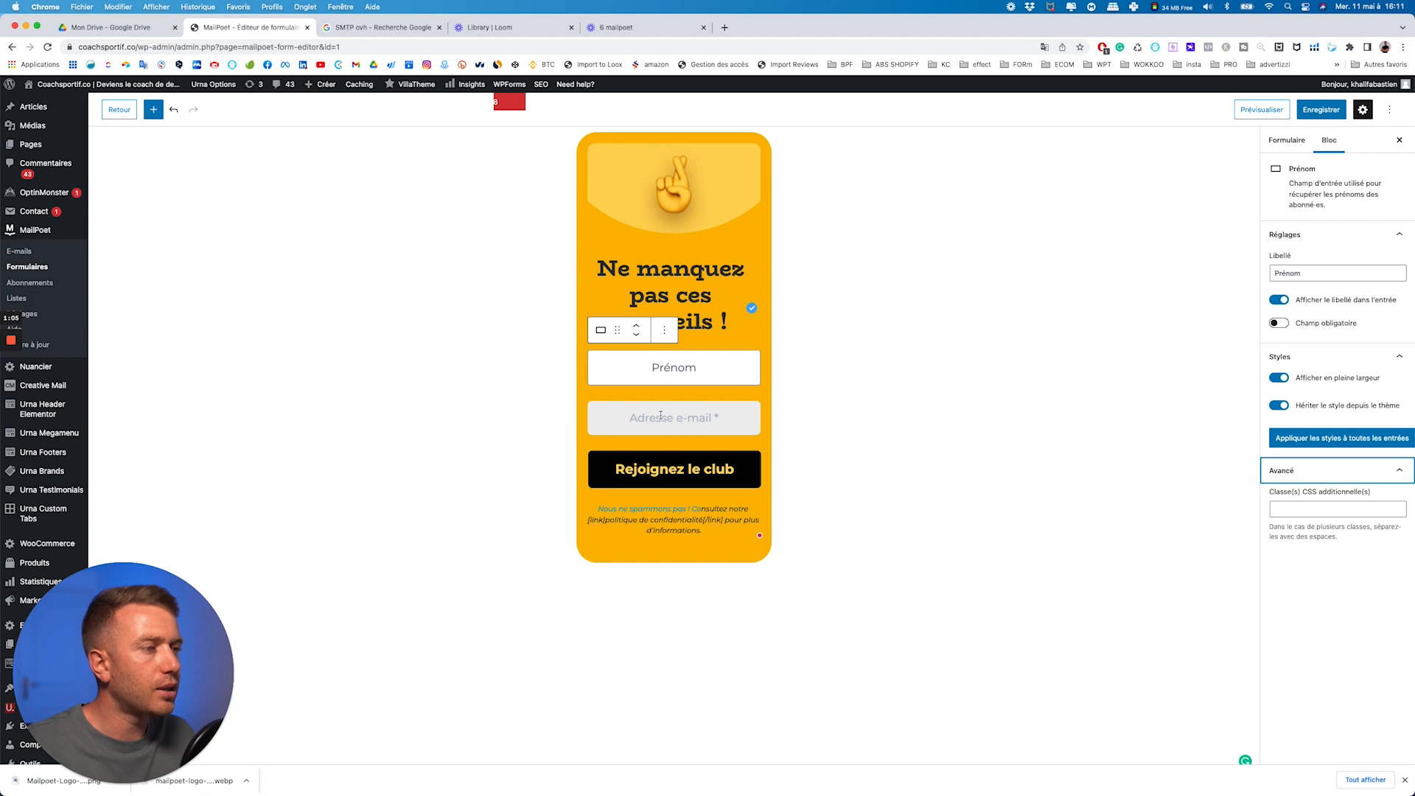
- Set the font colour of the "Adresse e-mail" field to white
click(660, 415)
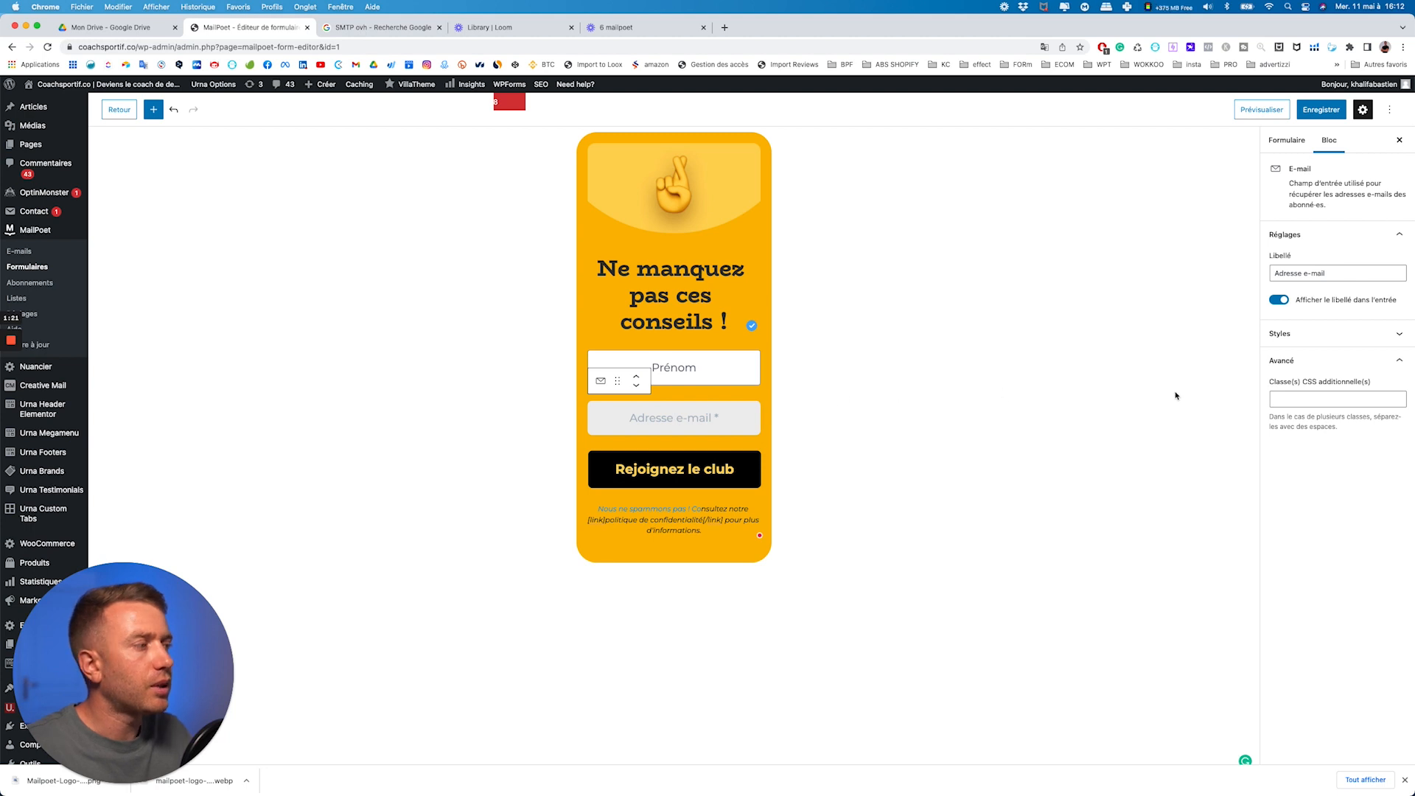
click(1351, 338)
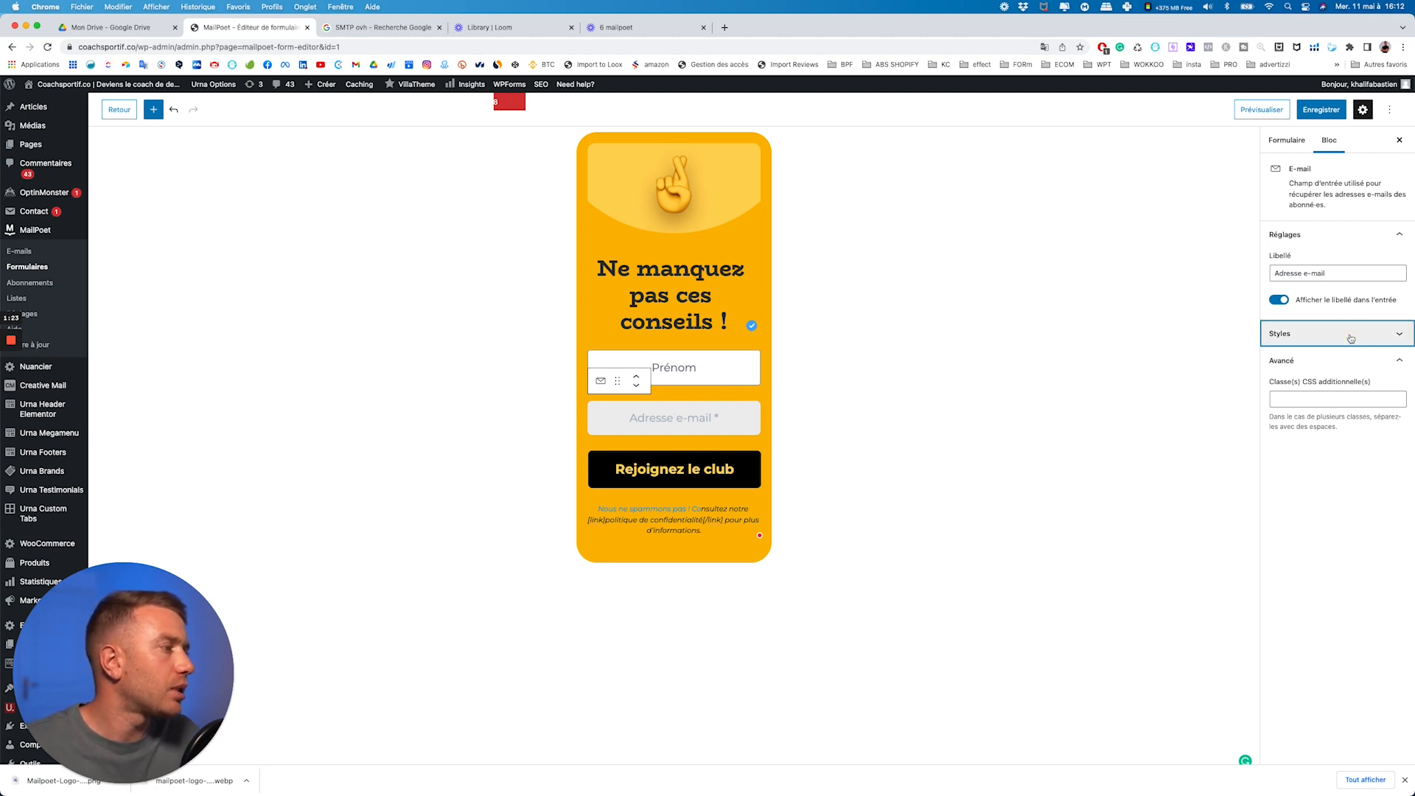
scroll(1348, 343, down, 3)
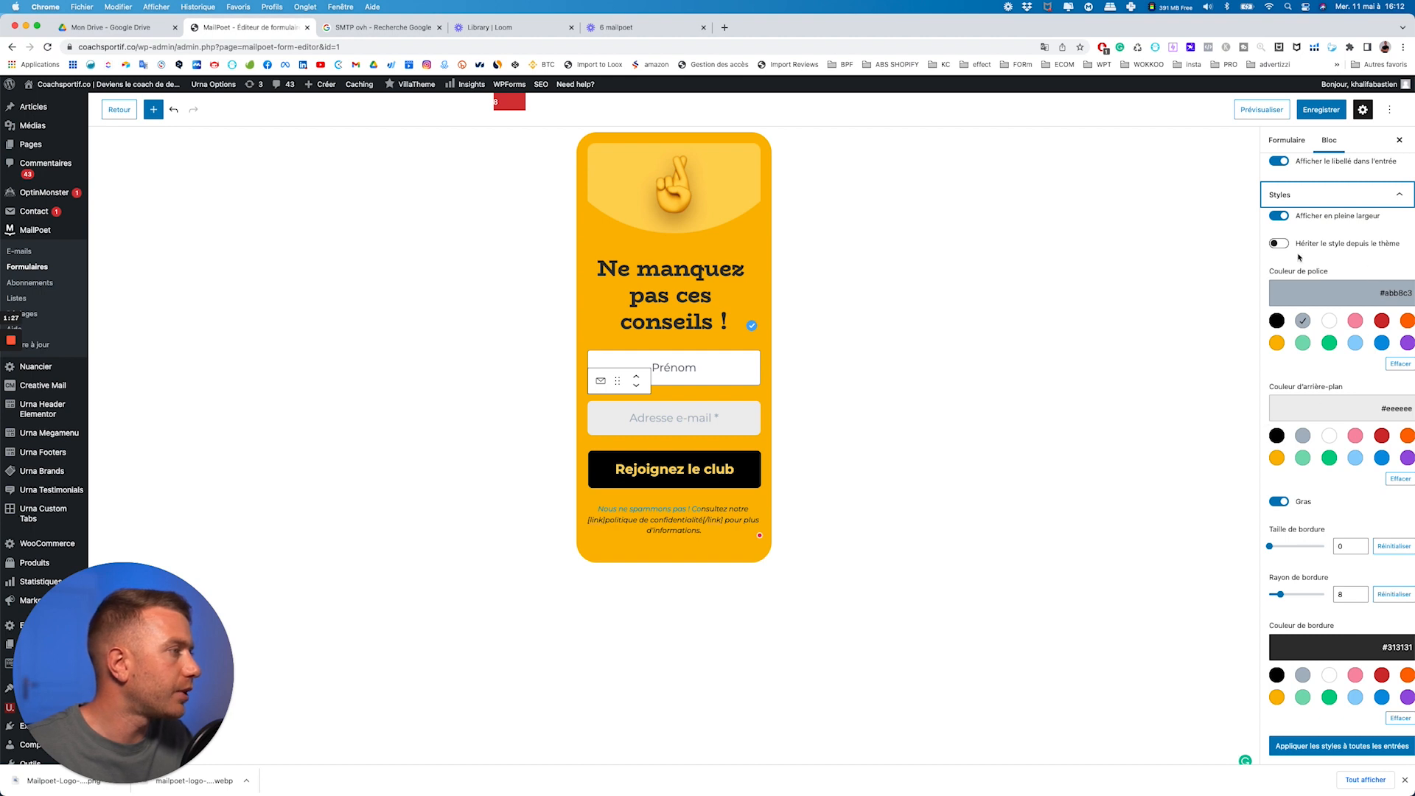
scroll(1308, 262, down, 1)
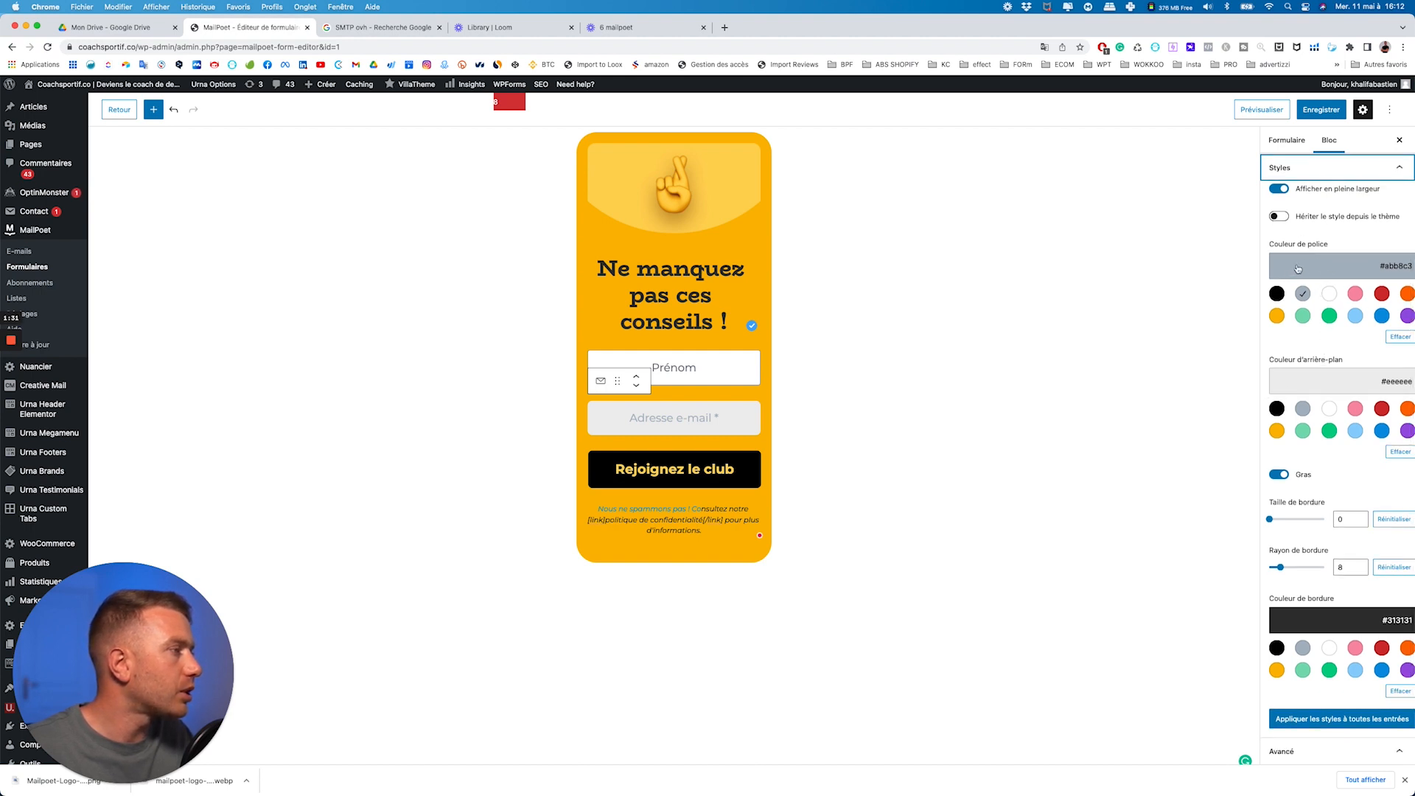
click(1329, 294)
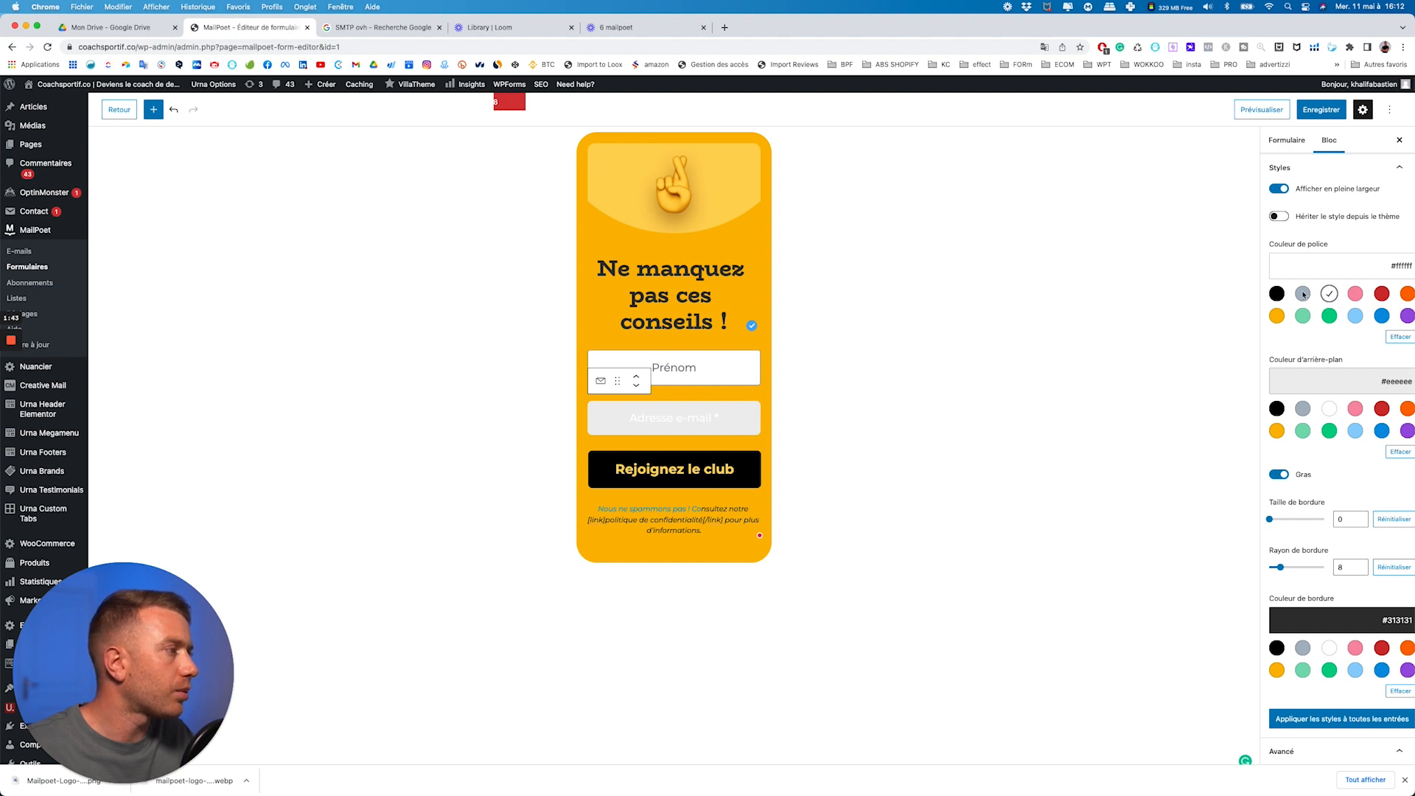
- Apply the "Prénom" field's theme-inherited styles to all input fields of the form
click(697, 366)
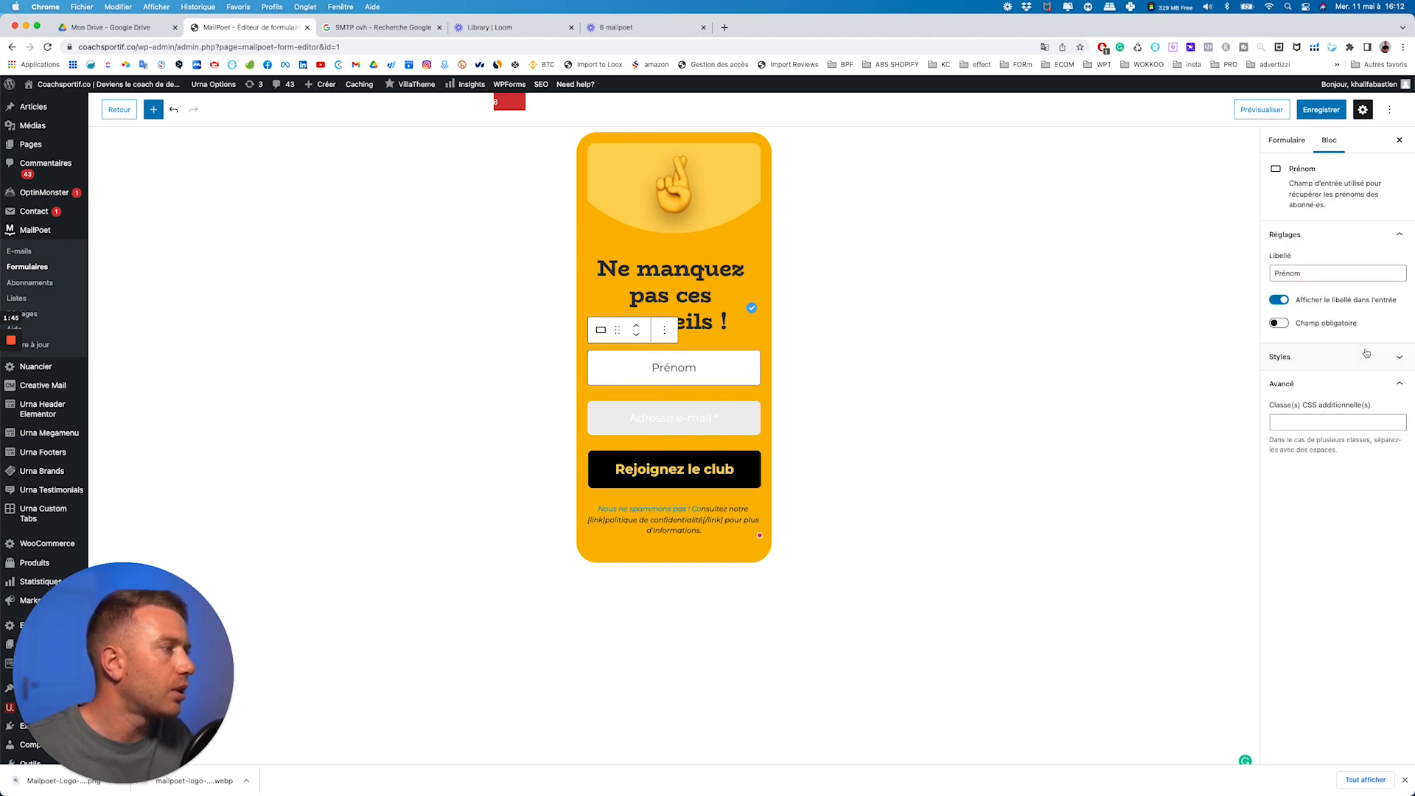
click(1341, 357)
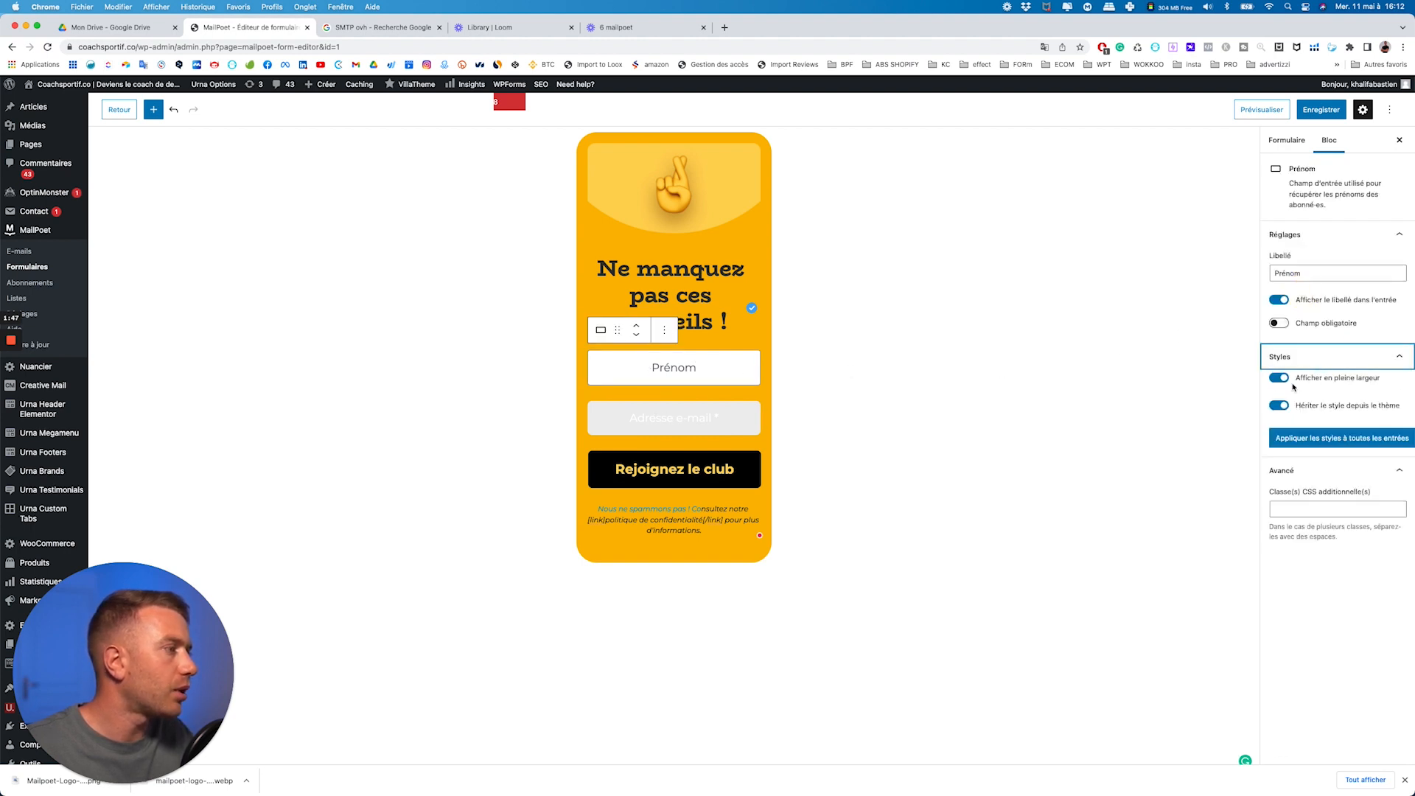
click(1296, 437)
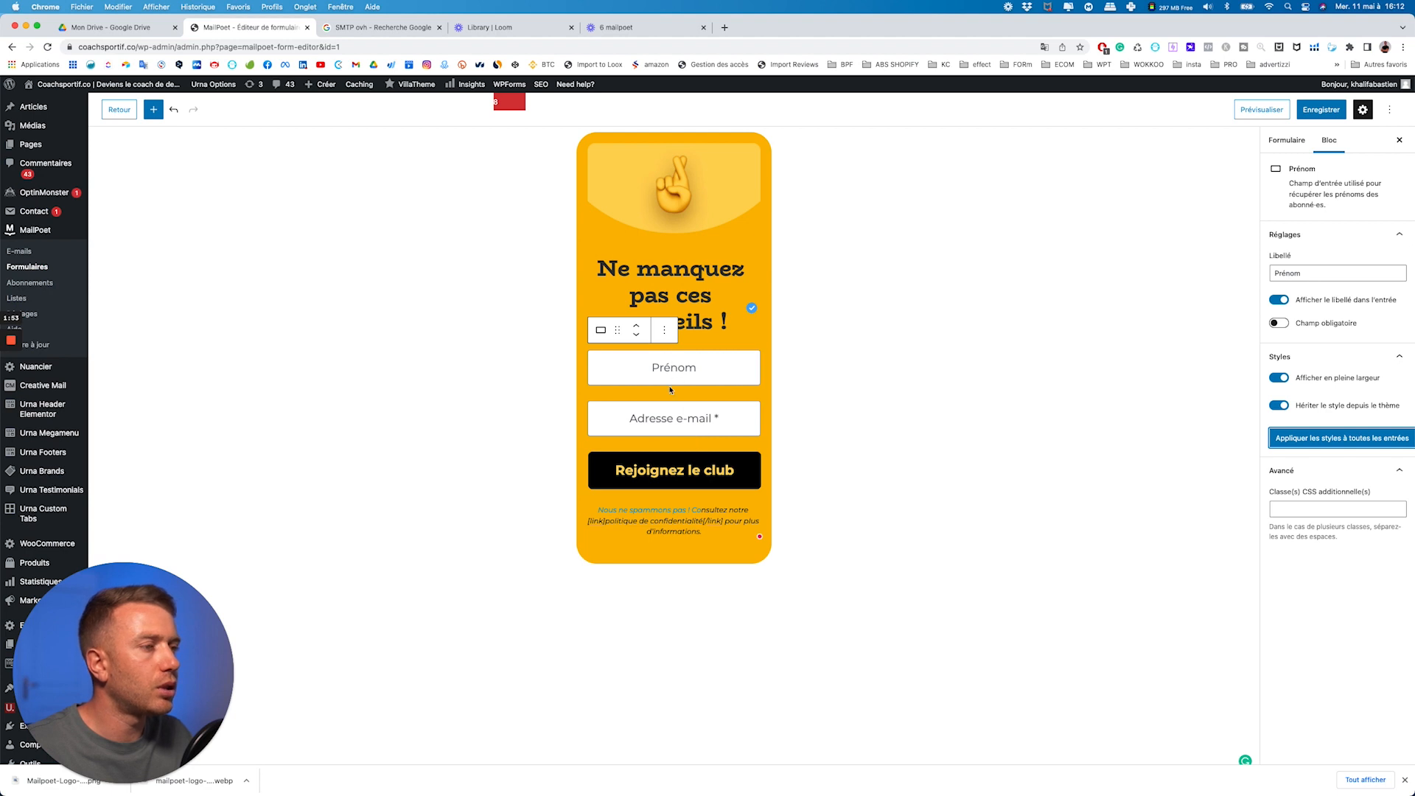
- Disable theme style inheritance for the "Prénom" field, set its font colour to light blue #8ed1fc, and apply the styles to all inputs
click(1276, 407)
click(1282, 409)
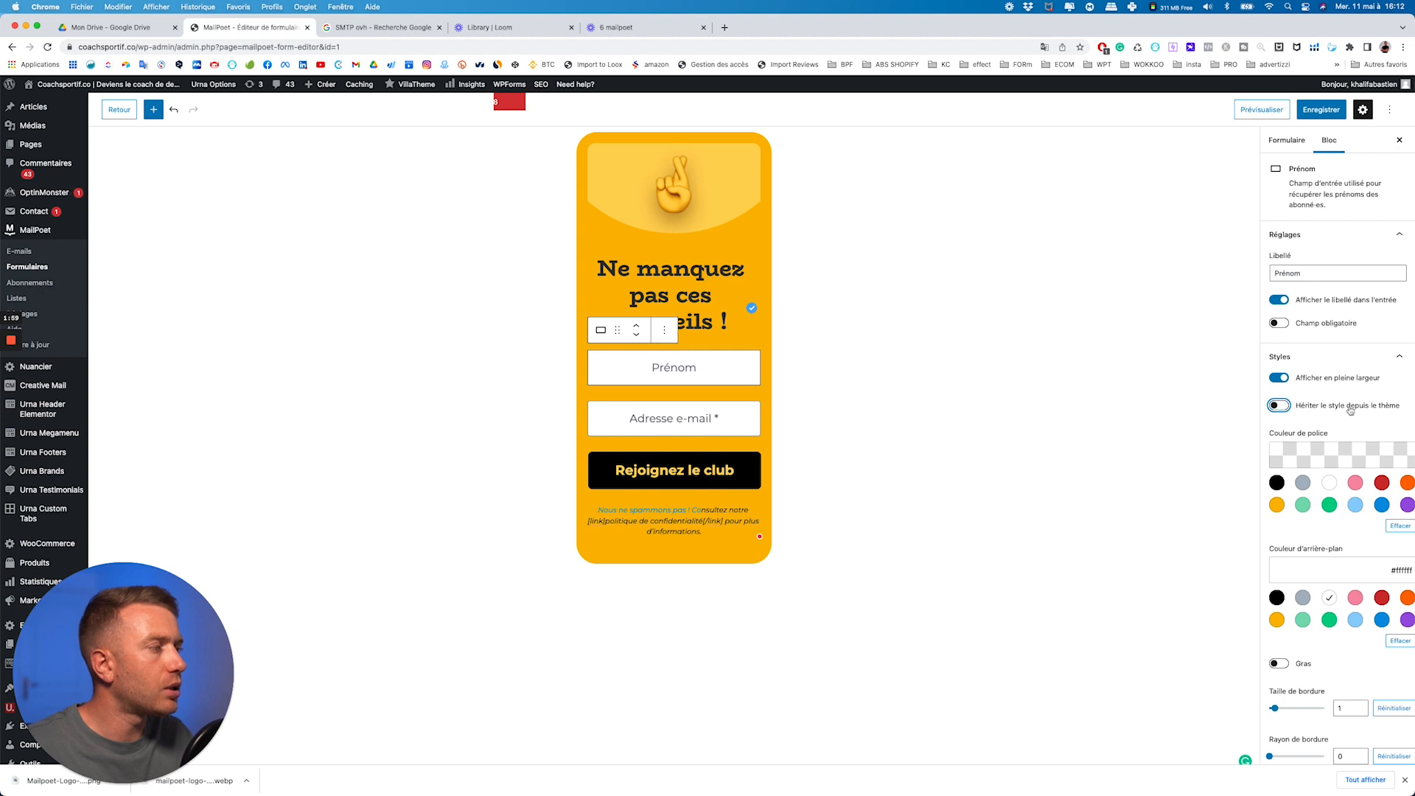
scroll(1315, 449, down, 3)
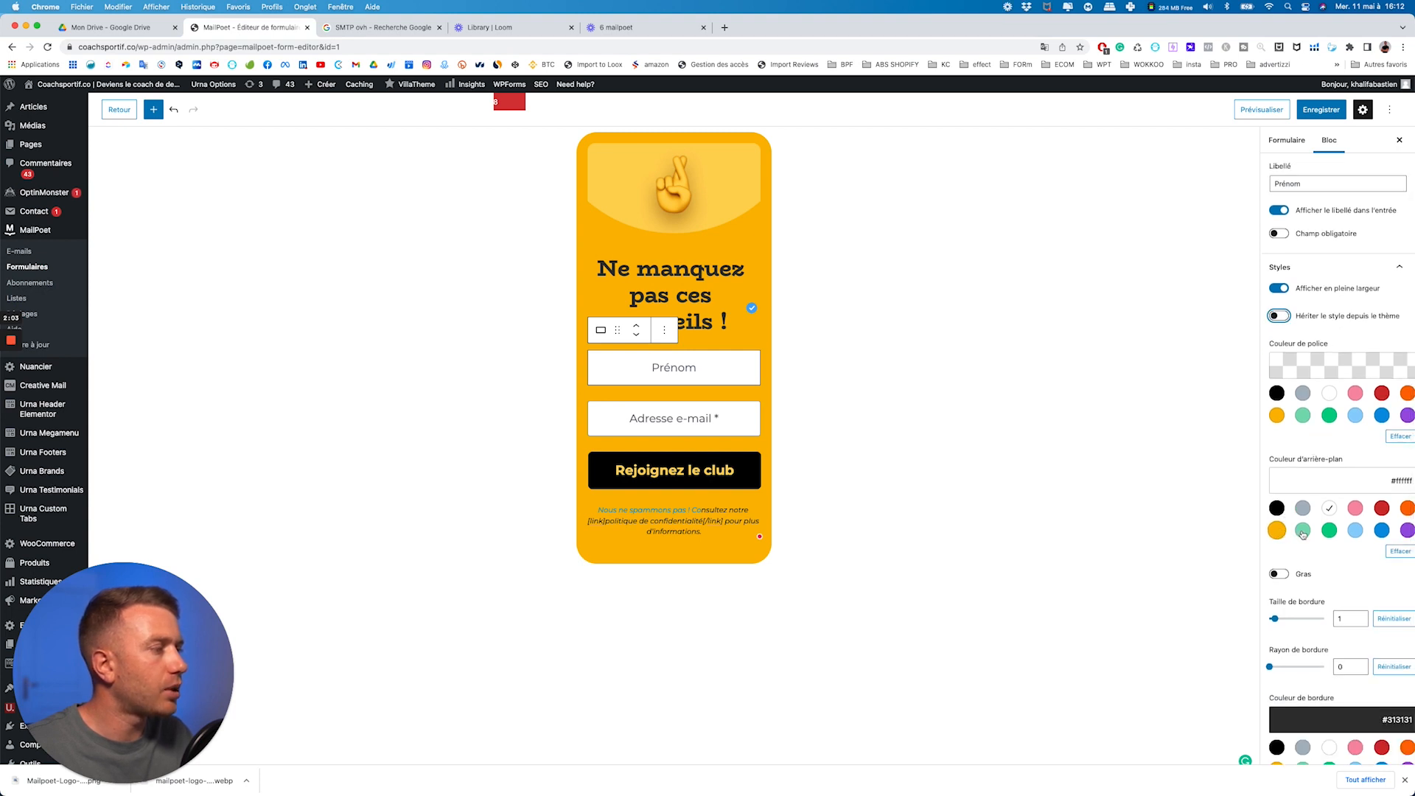
click(1355, 418)
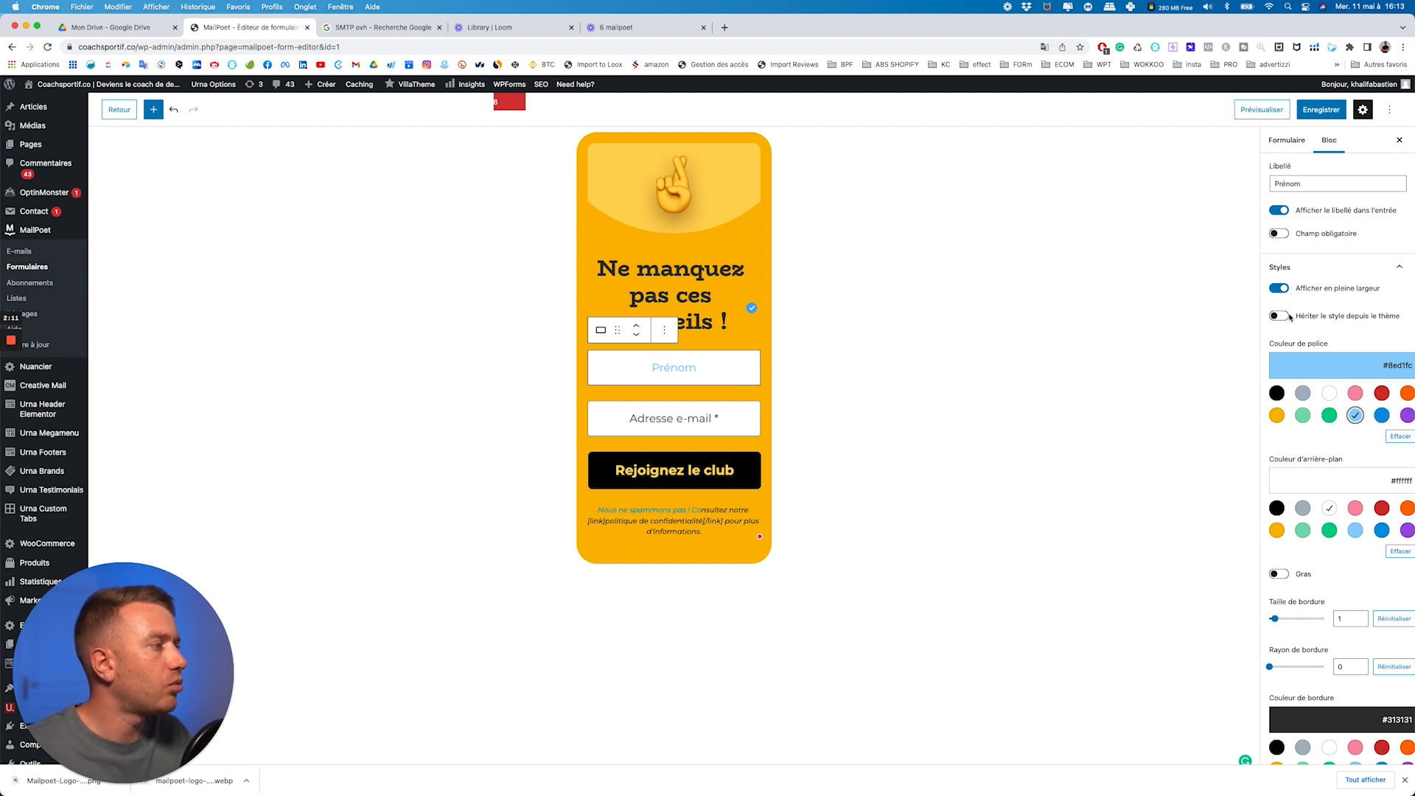
scroll(1324, 499, down, 3)
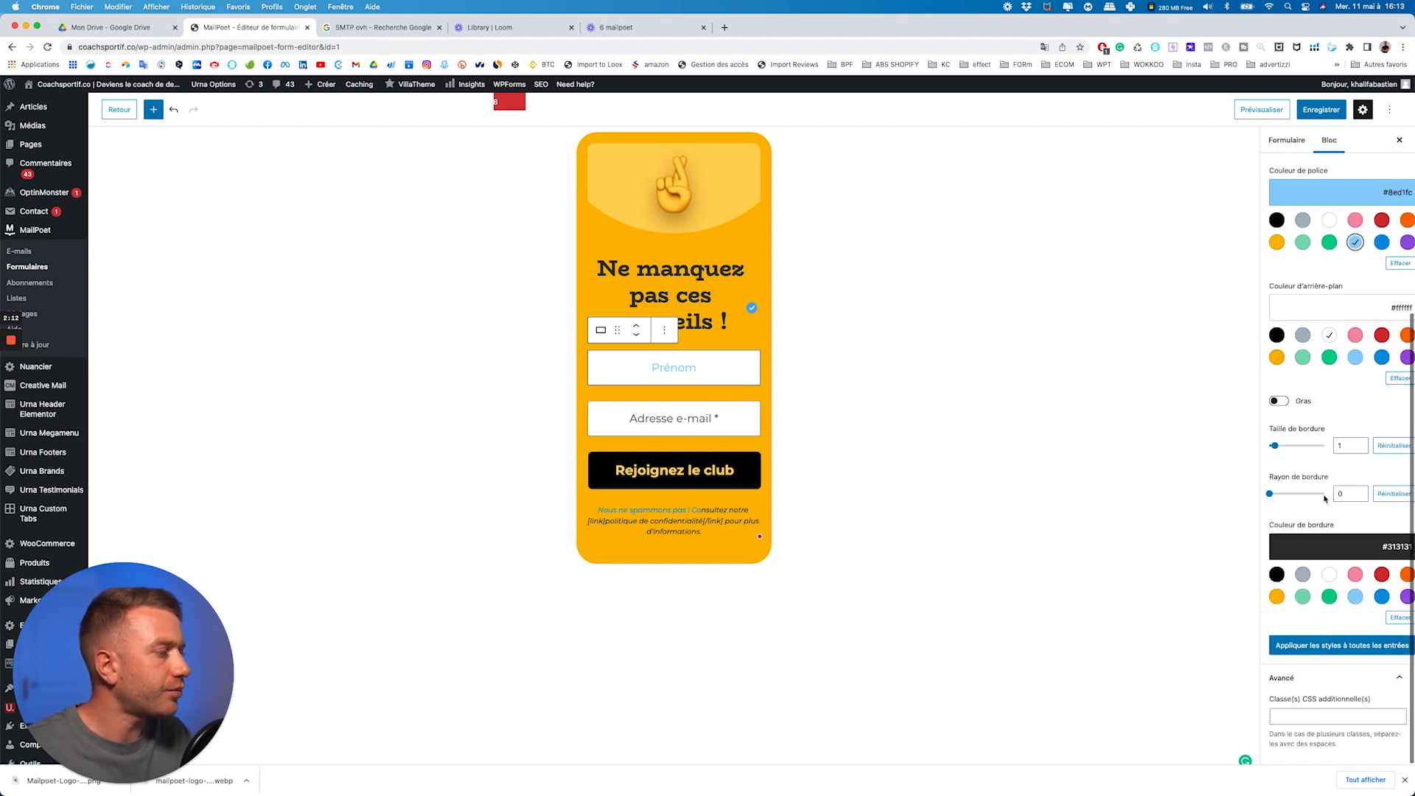
click(1325, 646)
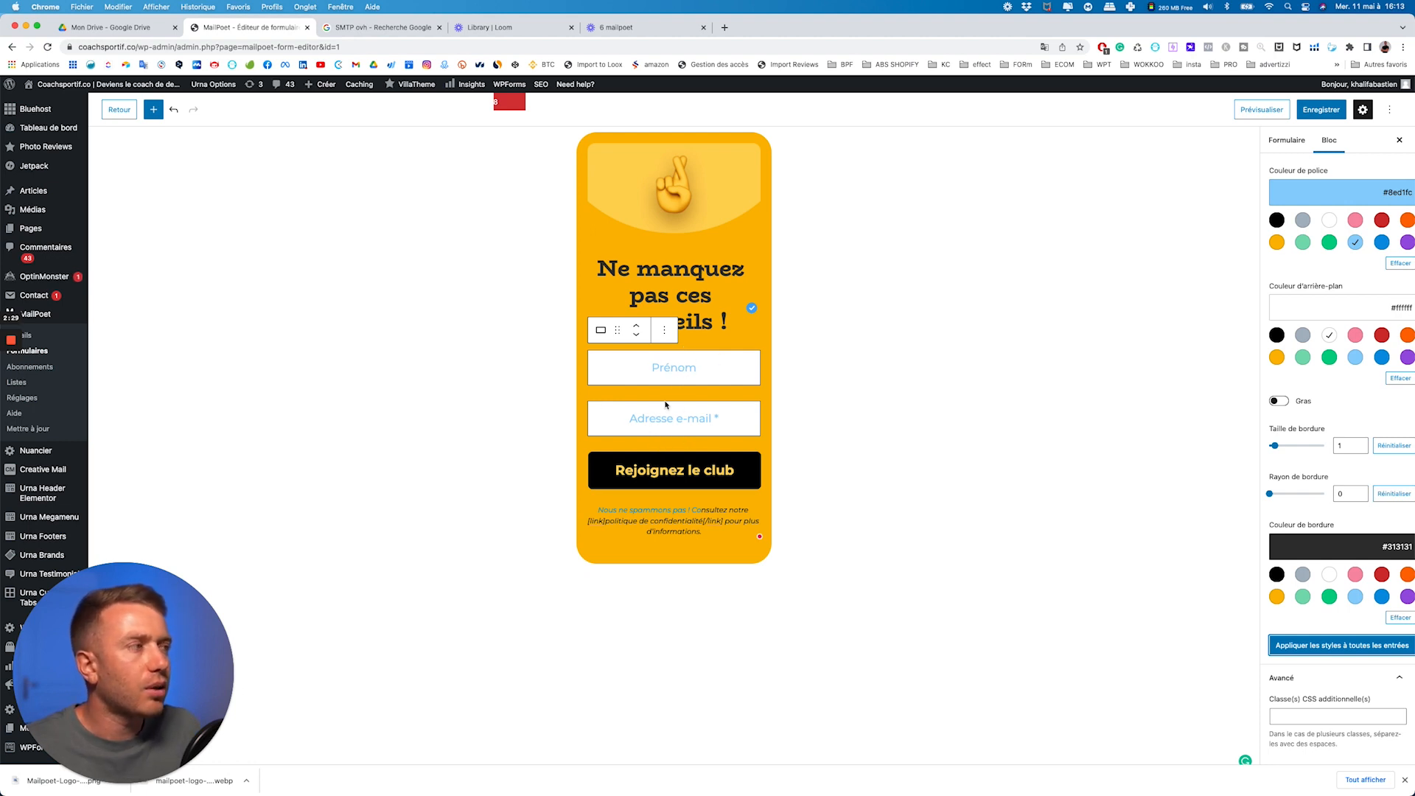
- Return to the form-level settings, check the style and placement sections, and save the form
click(1287, 145)
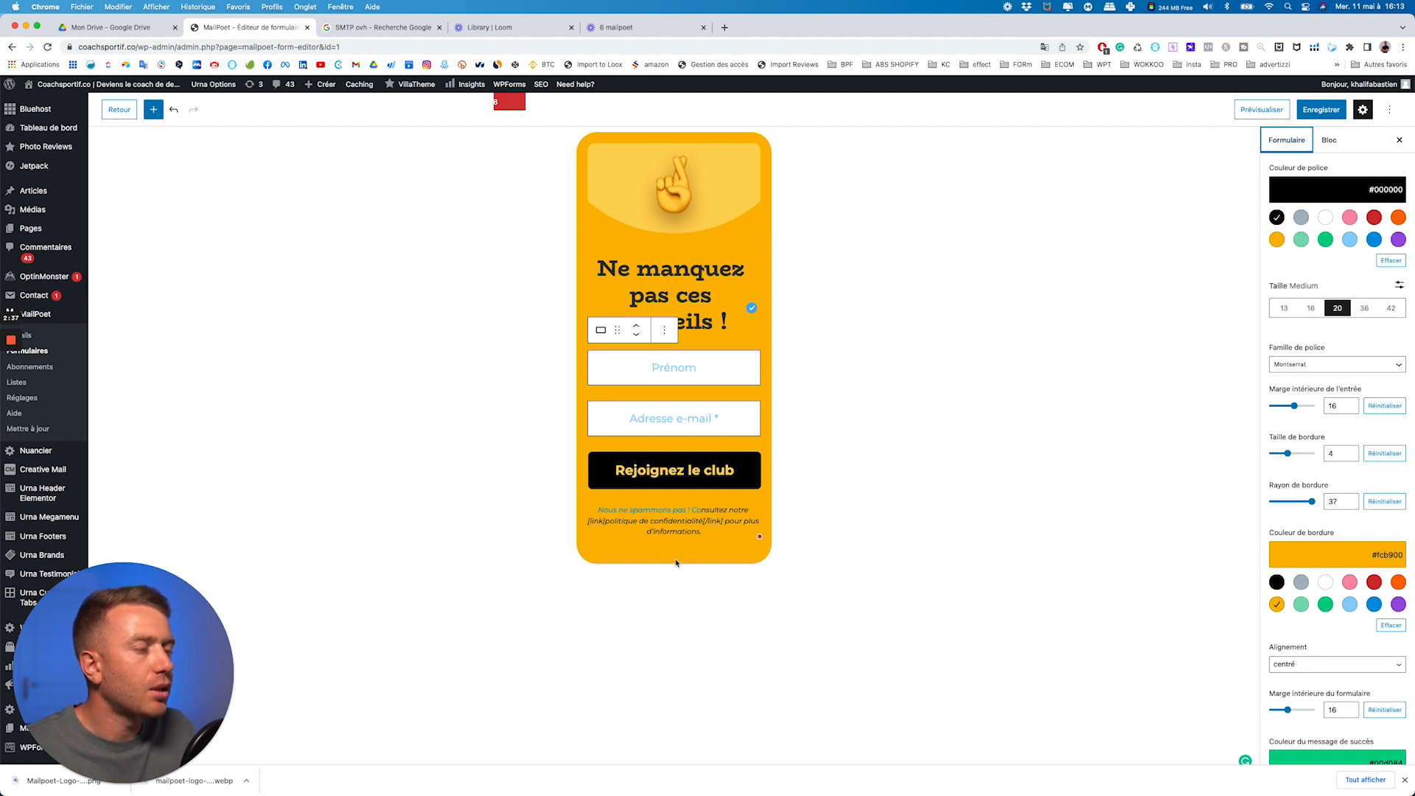
scroll(1338, 295, up, 4)
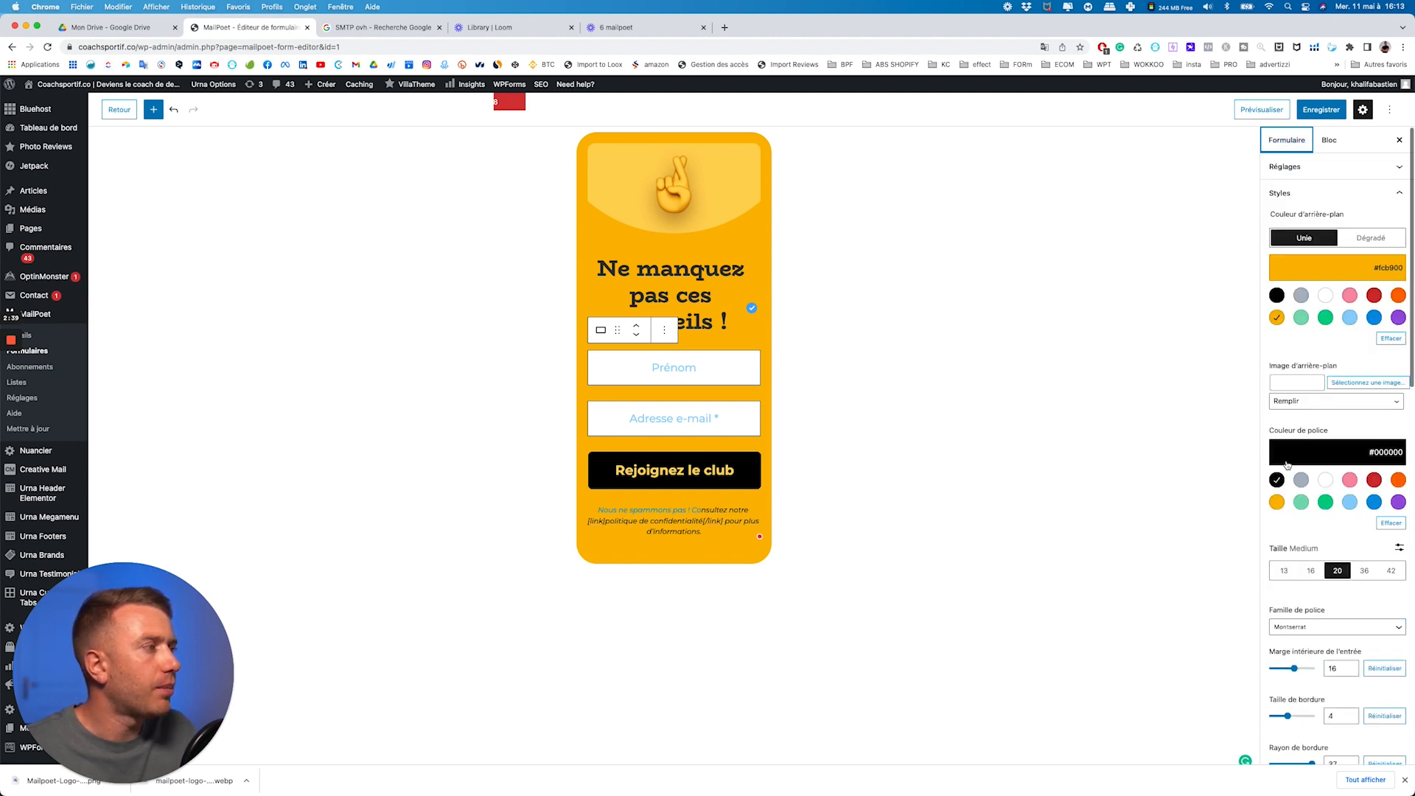
click(1377, 193)
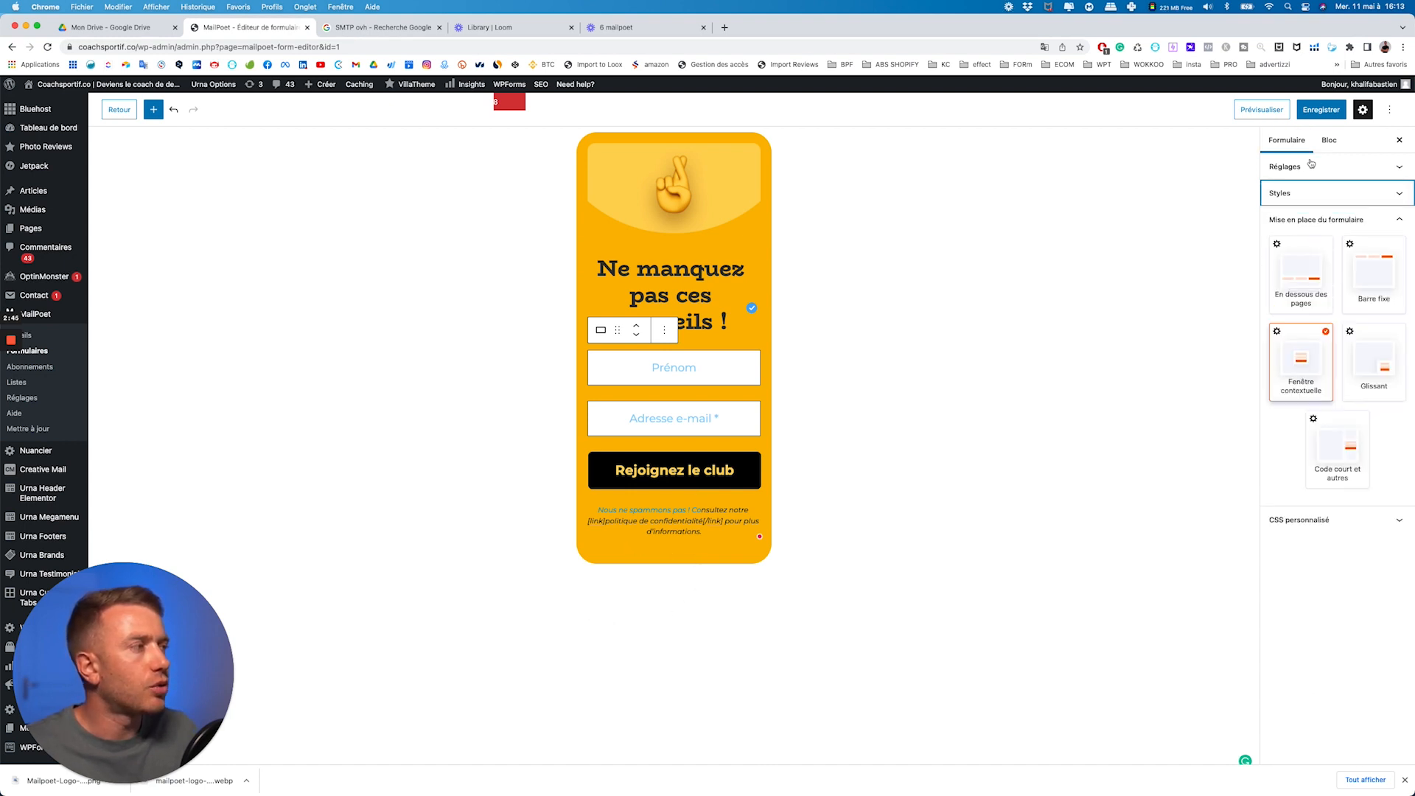
click(1397, 222)
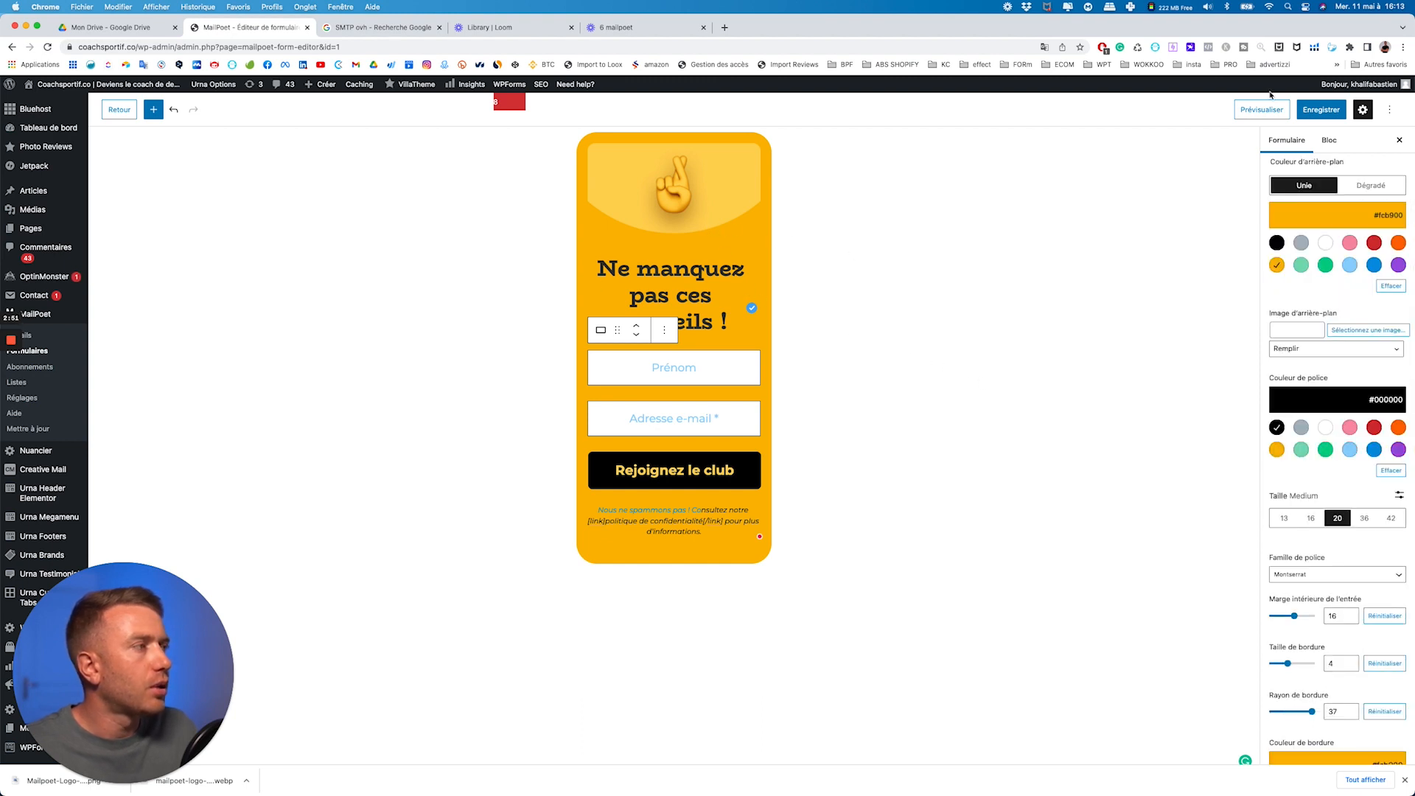
click(1331, 112)
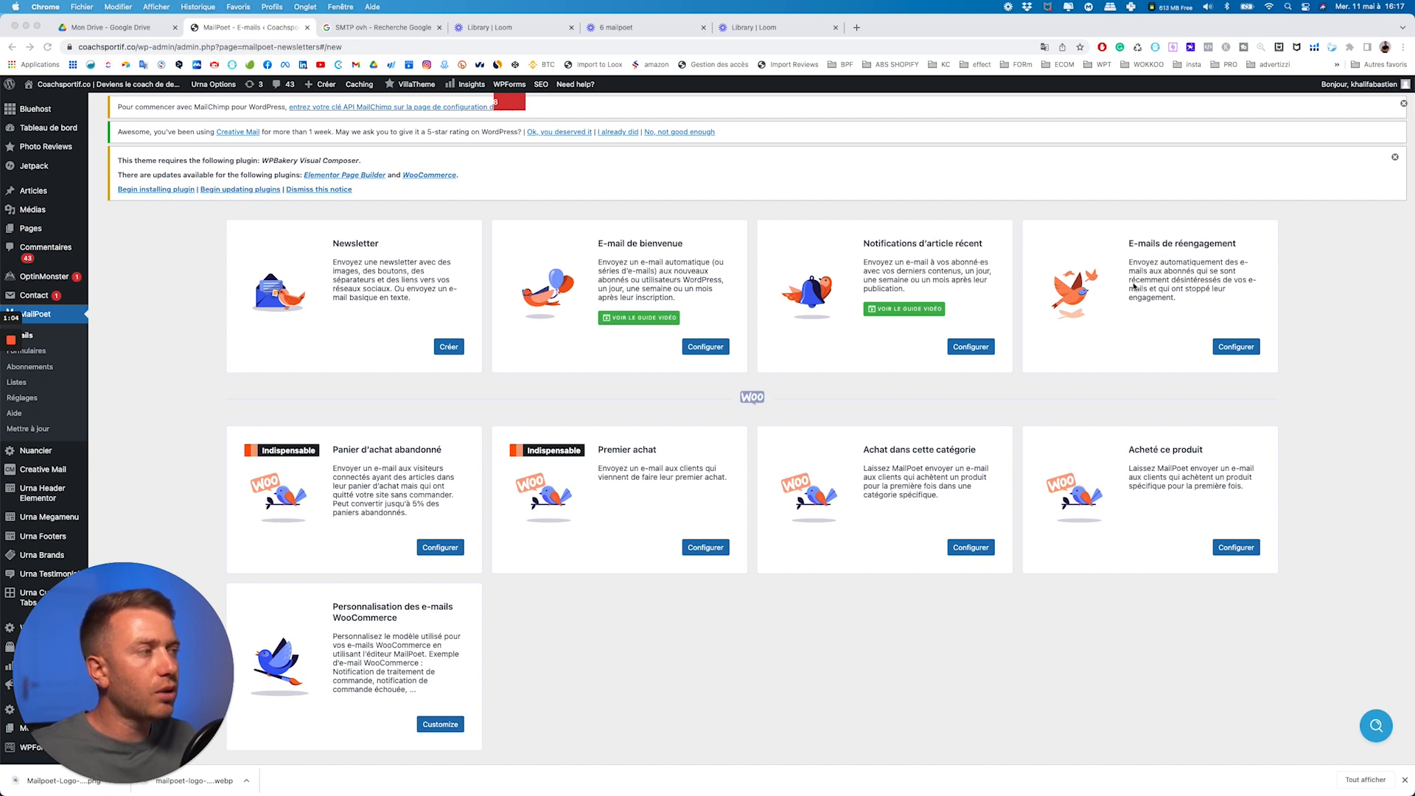
- Start configuring an "E-mail de bienvenue" from the available e-mail types
scroll(464, 512, down, 1)
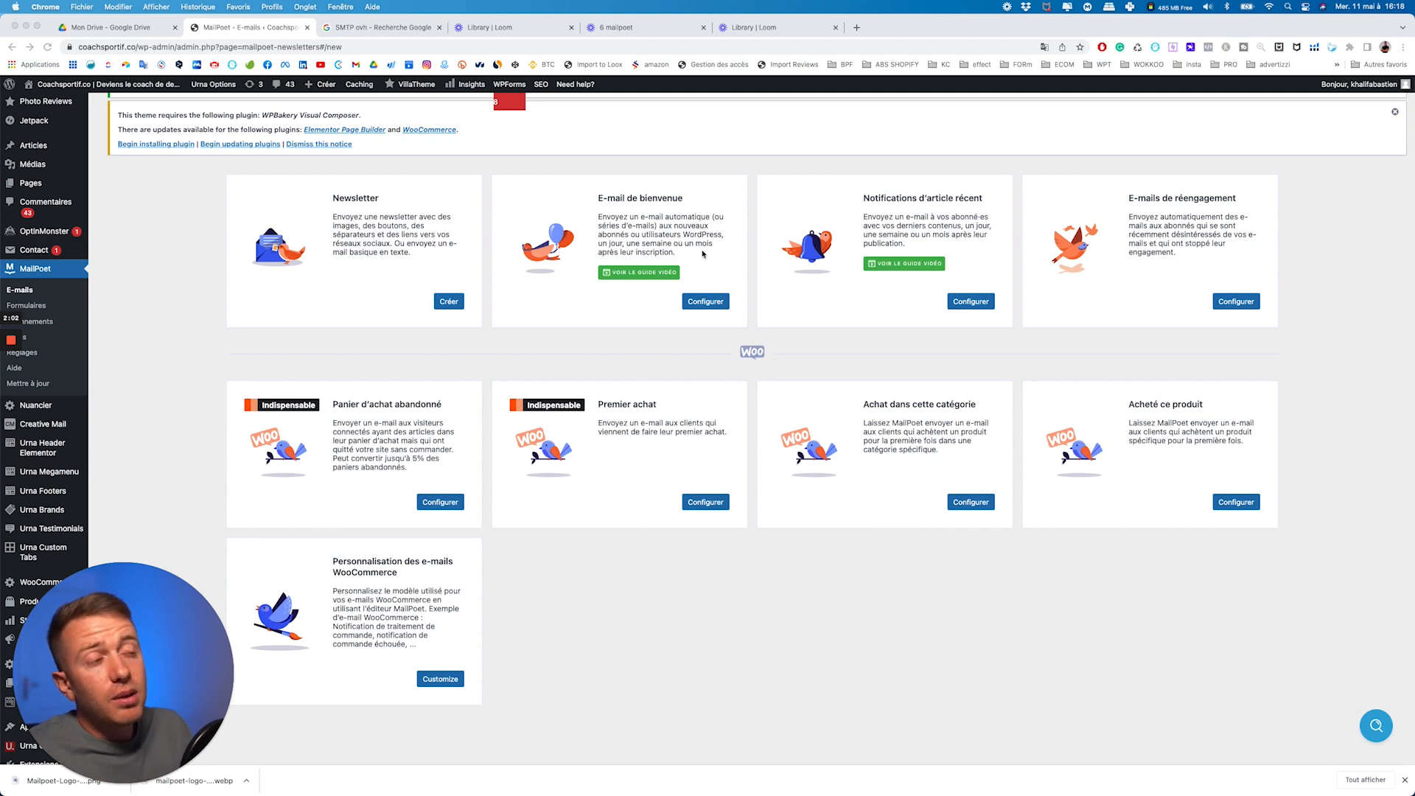
click(704, 302)
click(703, 302)
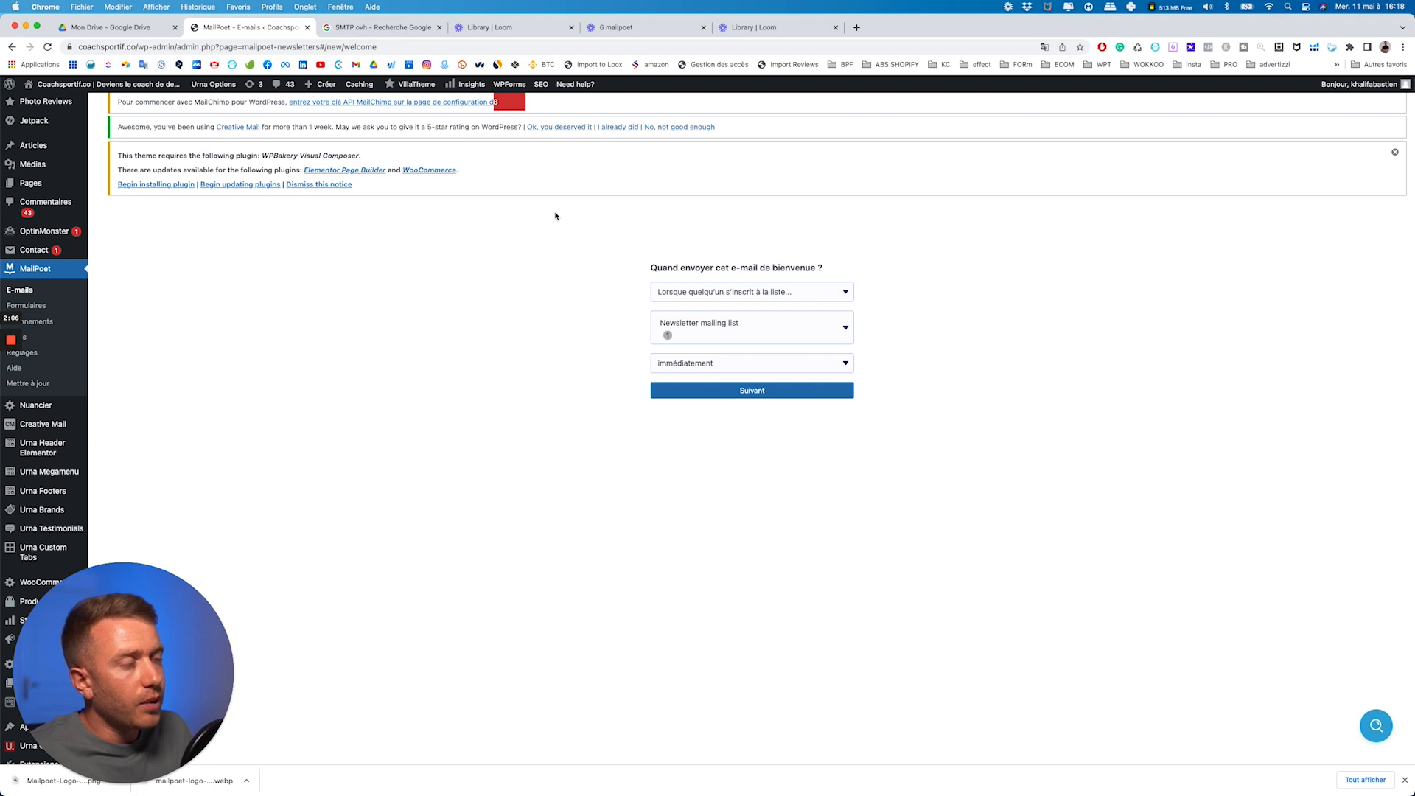
- Keep the list sign-up trigger for the welcome e-mail and choose the "Wocommerce commande" list
drag(646, 269, 791, 269)
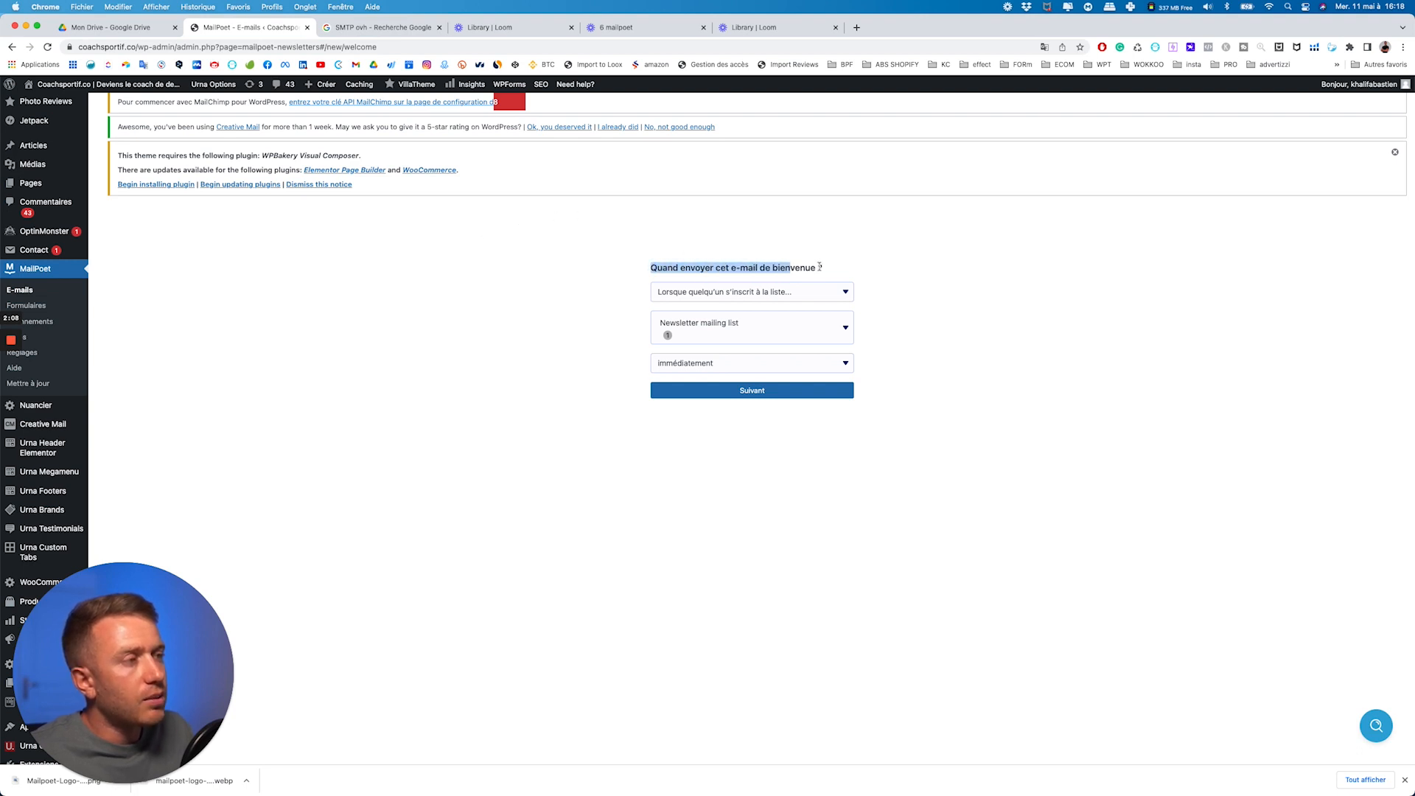
click(709, 293)
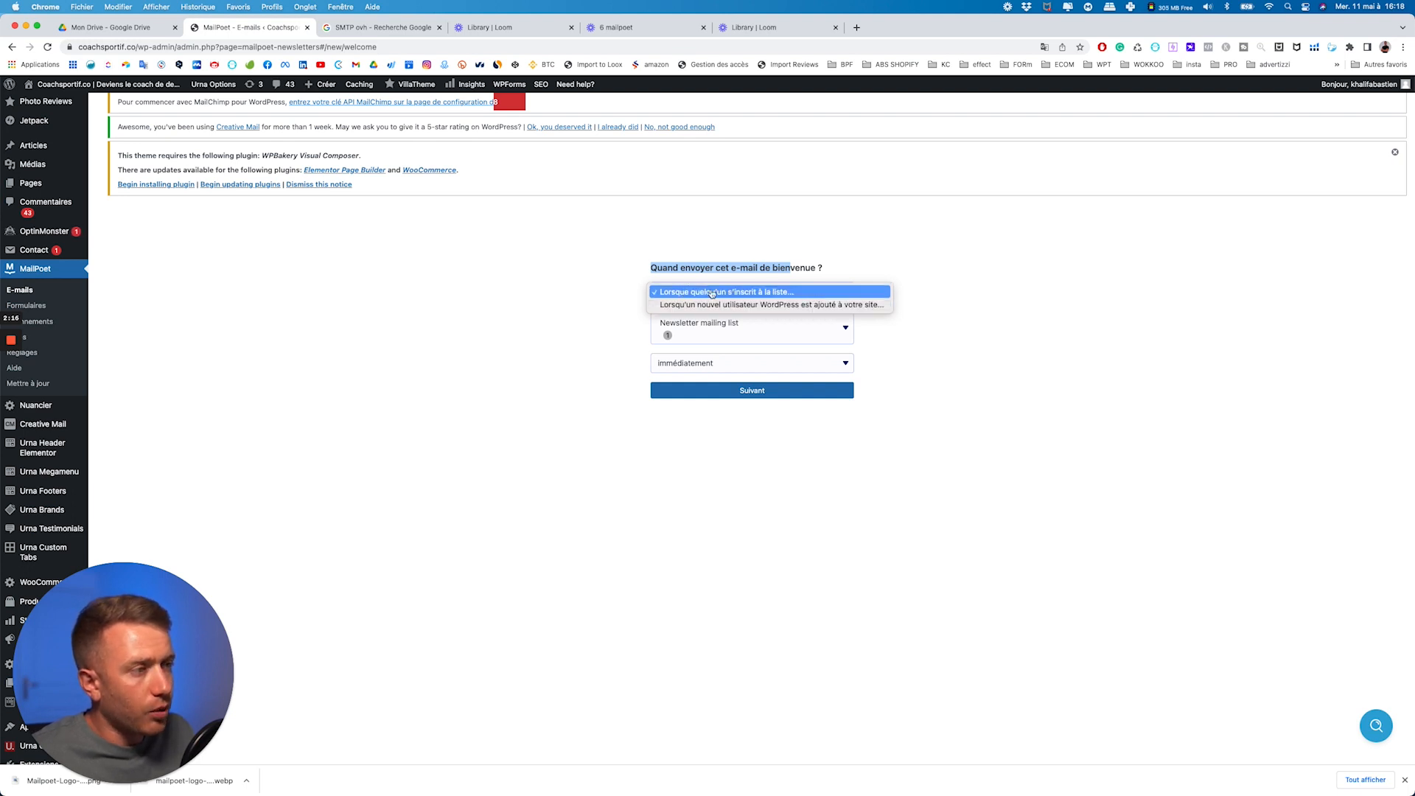
click(991, 317)
click(826, 334)
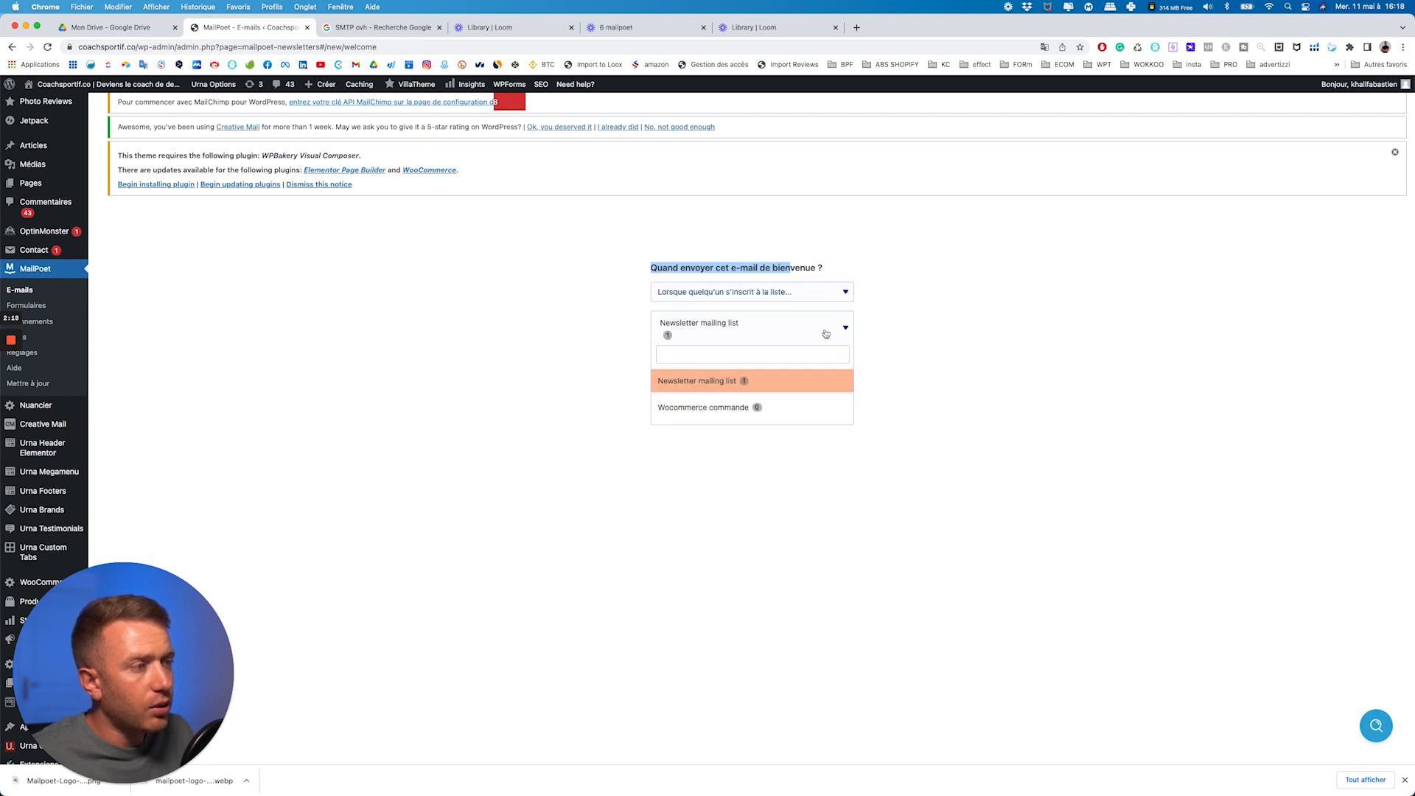
click(743, 411)
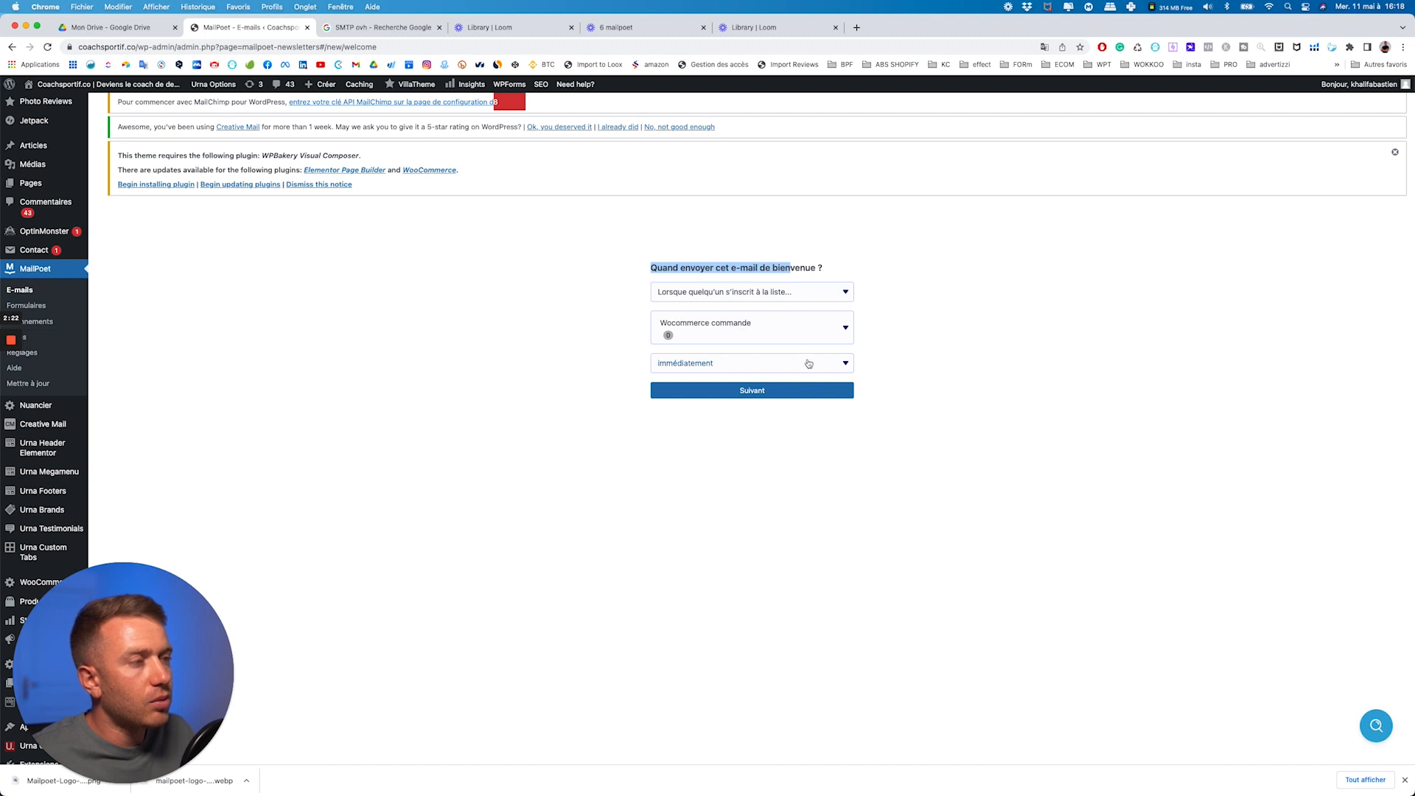
- Try delayed sending options such as "heure(s) après" for the welcome e-mail, and return the timing to "immédiatement"
click(725, 364)
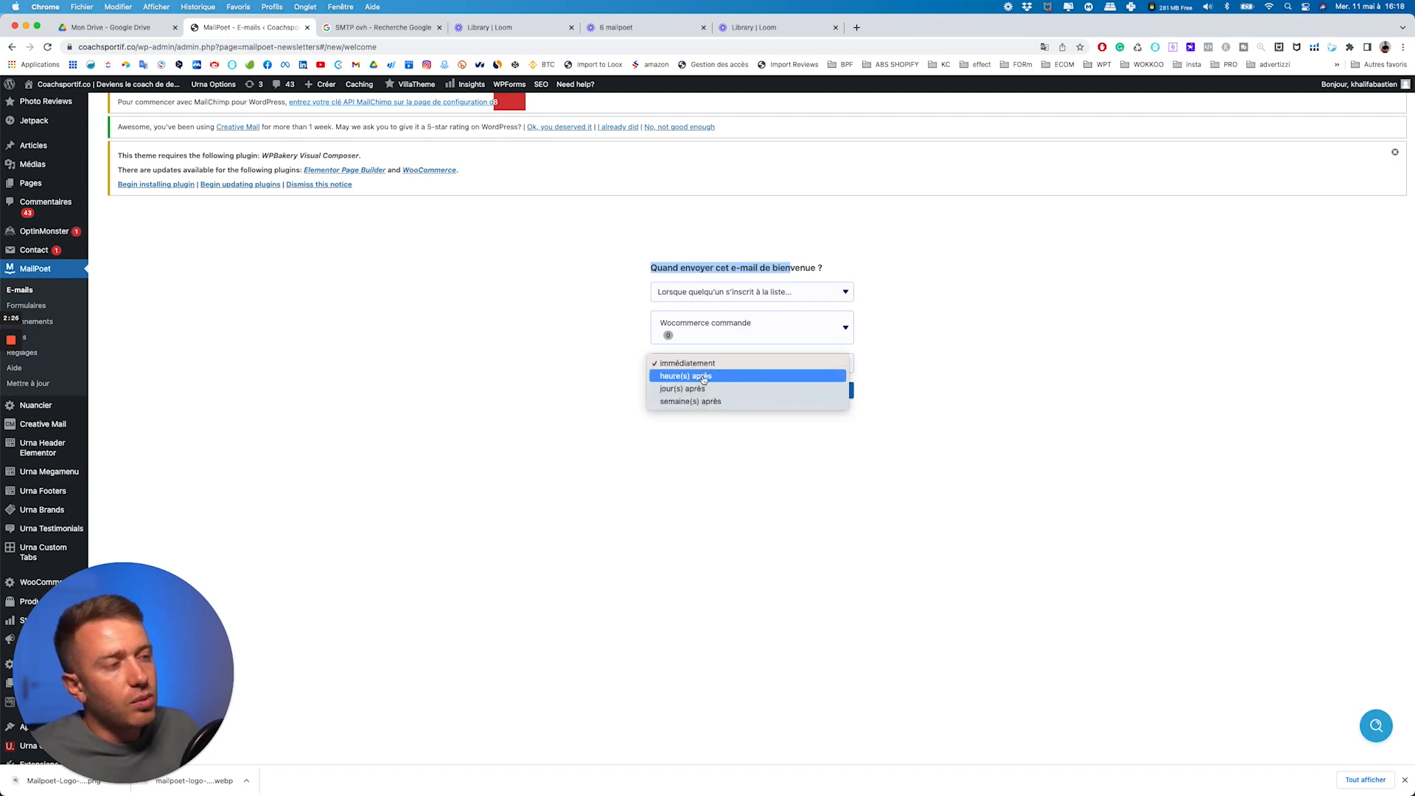
click(704, 377)
click(796, 369)
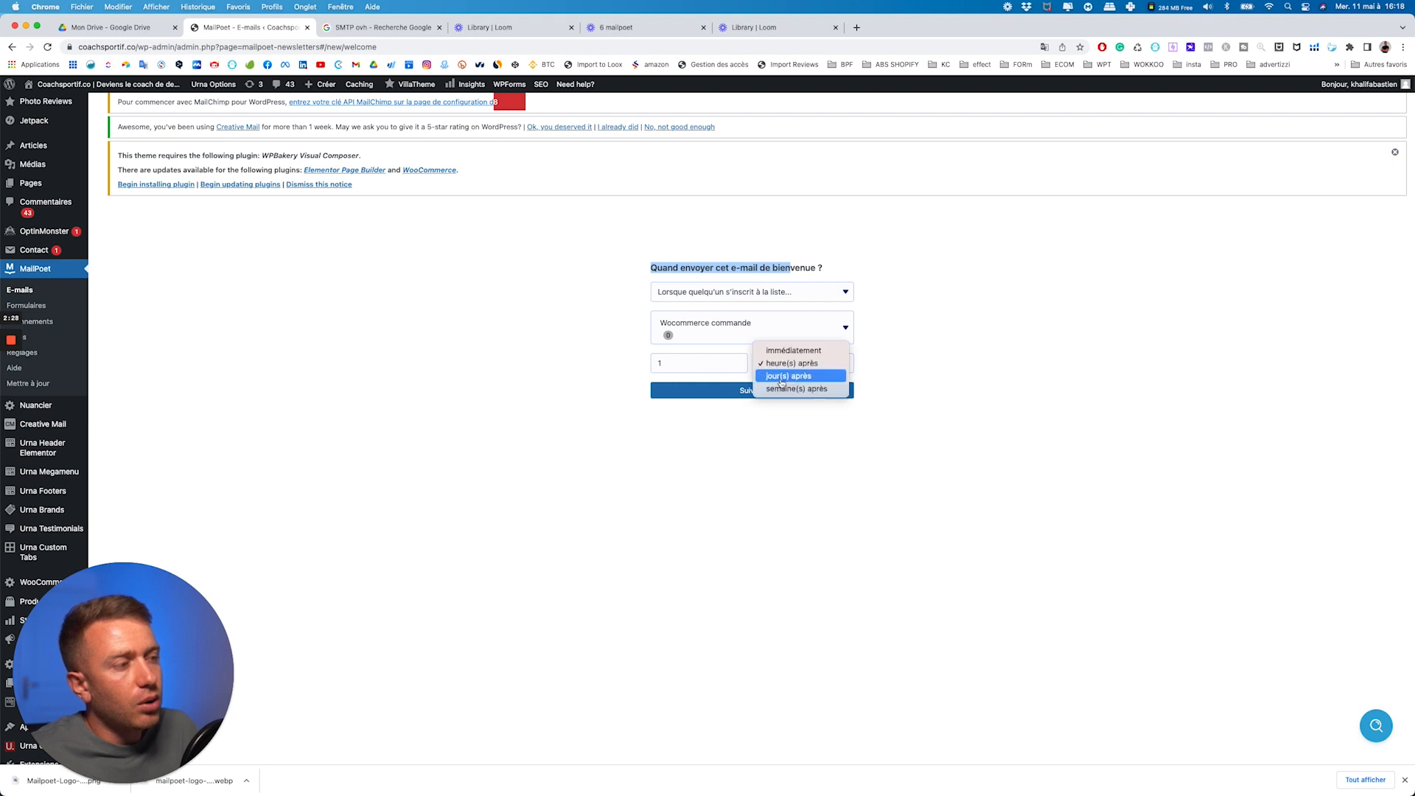
click(787, 375)
click(783, 365)
click(780, 380)
click(778, 368)
click(669, 303)
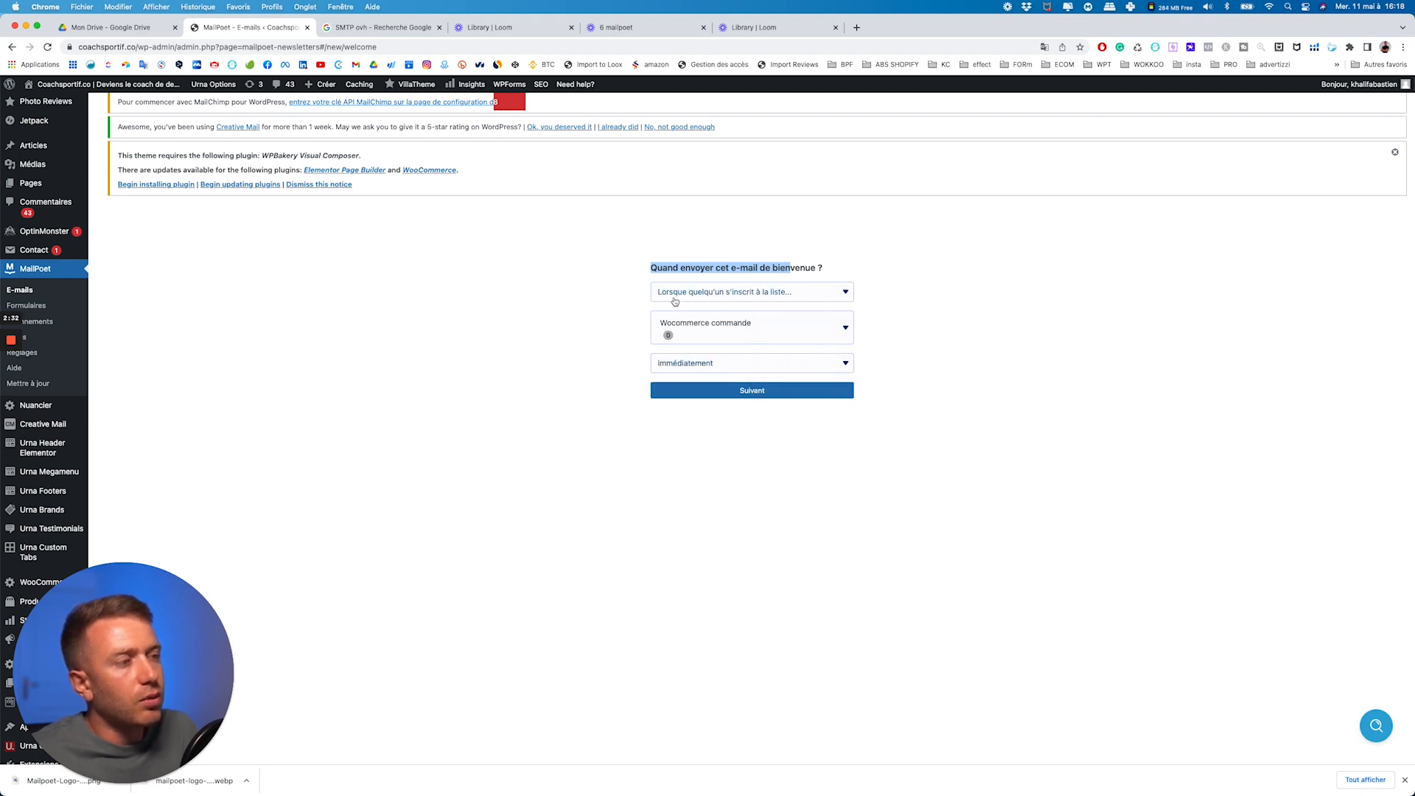
- Continue to the template selection and browse the welcome e-mail templates
click(762, 398)
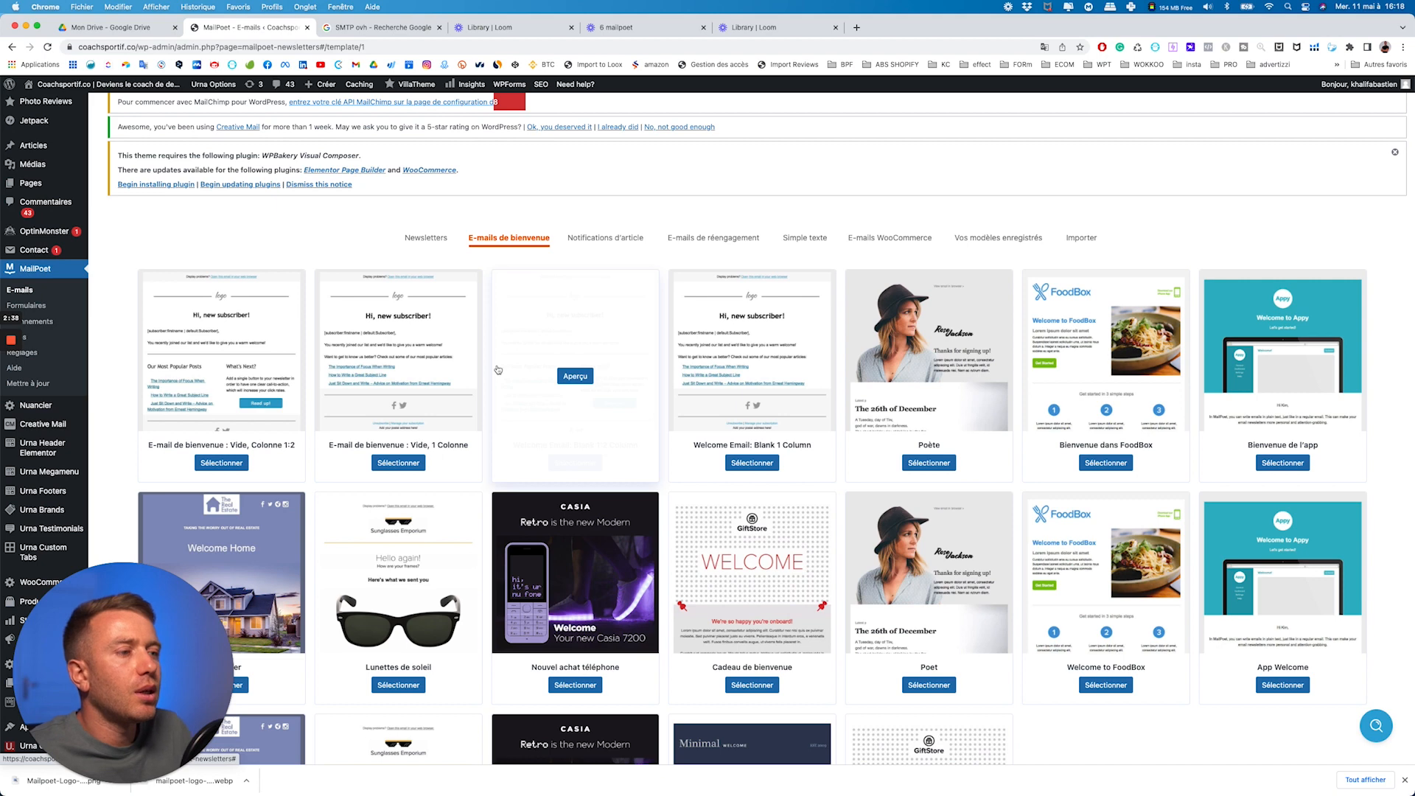
scroll(794, 368, down, 2)
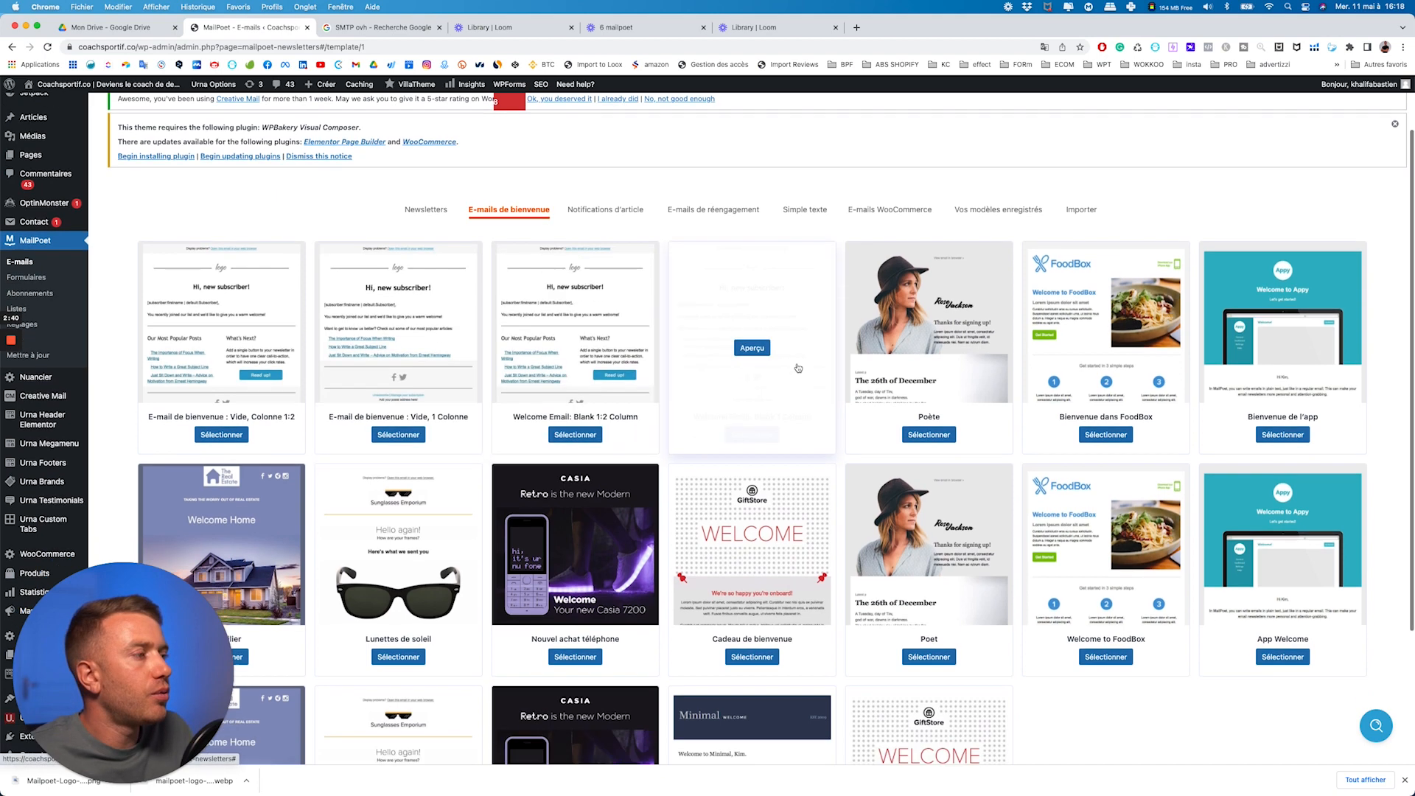
scroll(572, 329, down, 4)
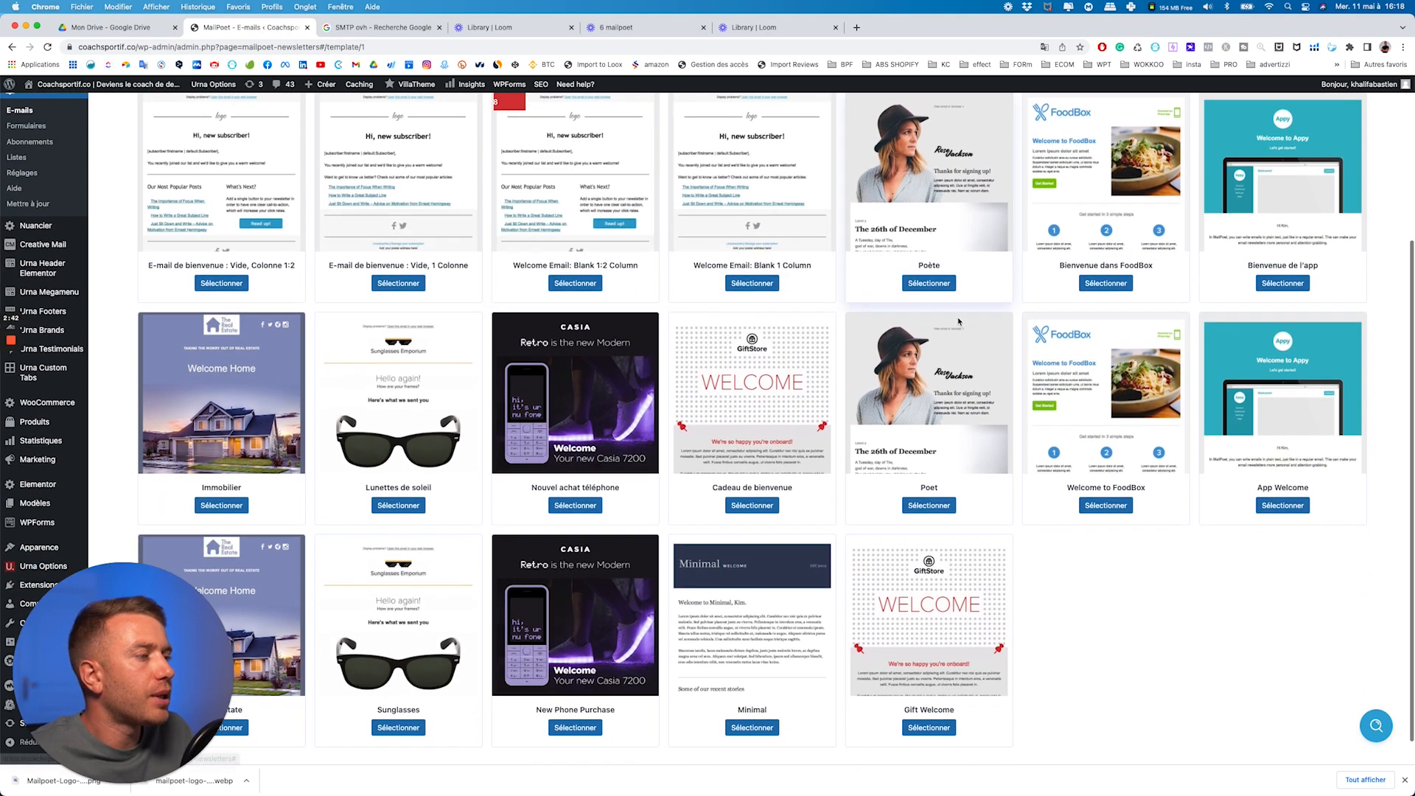
scroll(479, 376, up, 2)
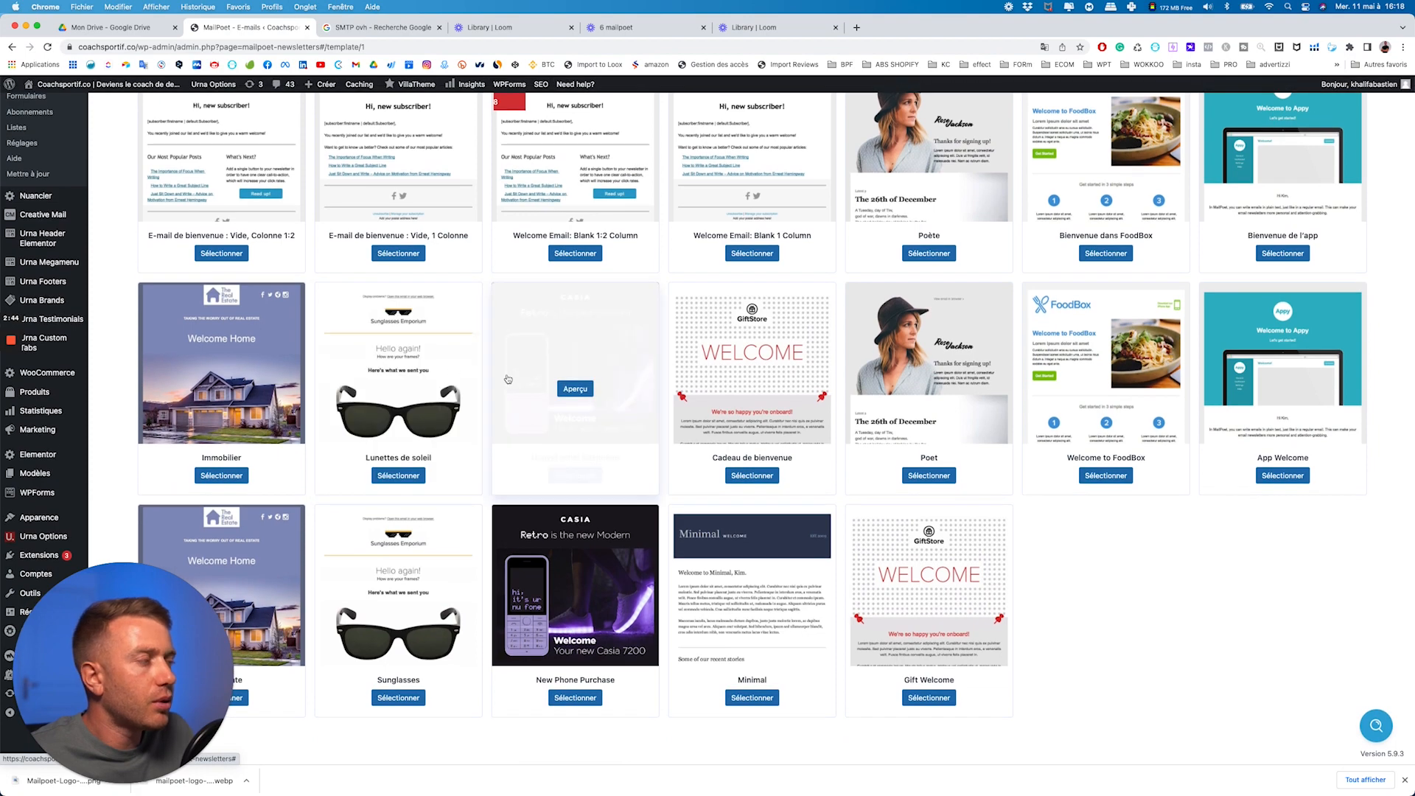
scroll(921, 471, up, 1)
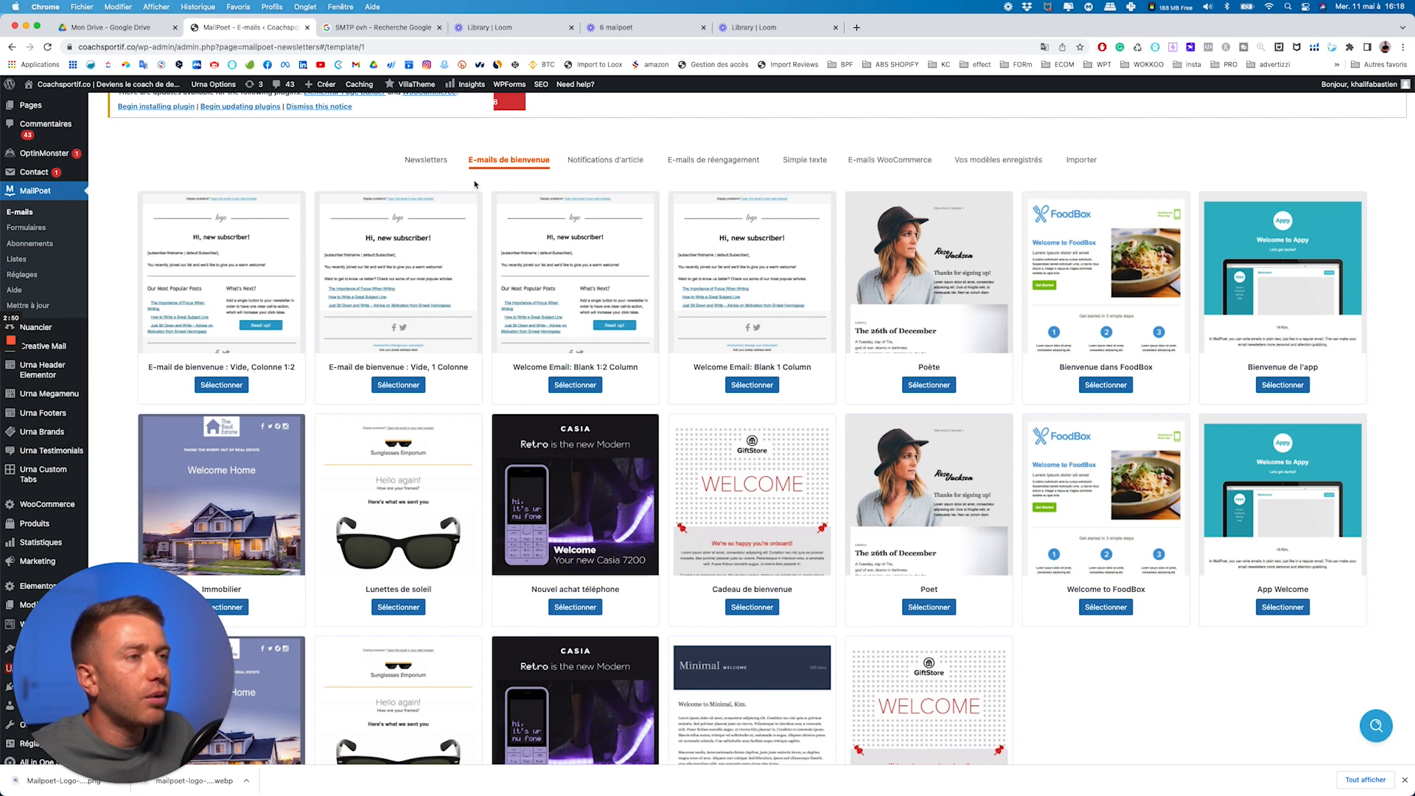
- Browse the template categories, choose the "Welcome Email: Blank 1 Column" template, and dismiss the introductory drag-and-drop video
click(433, 166)
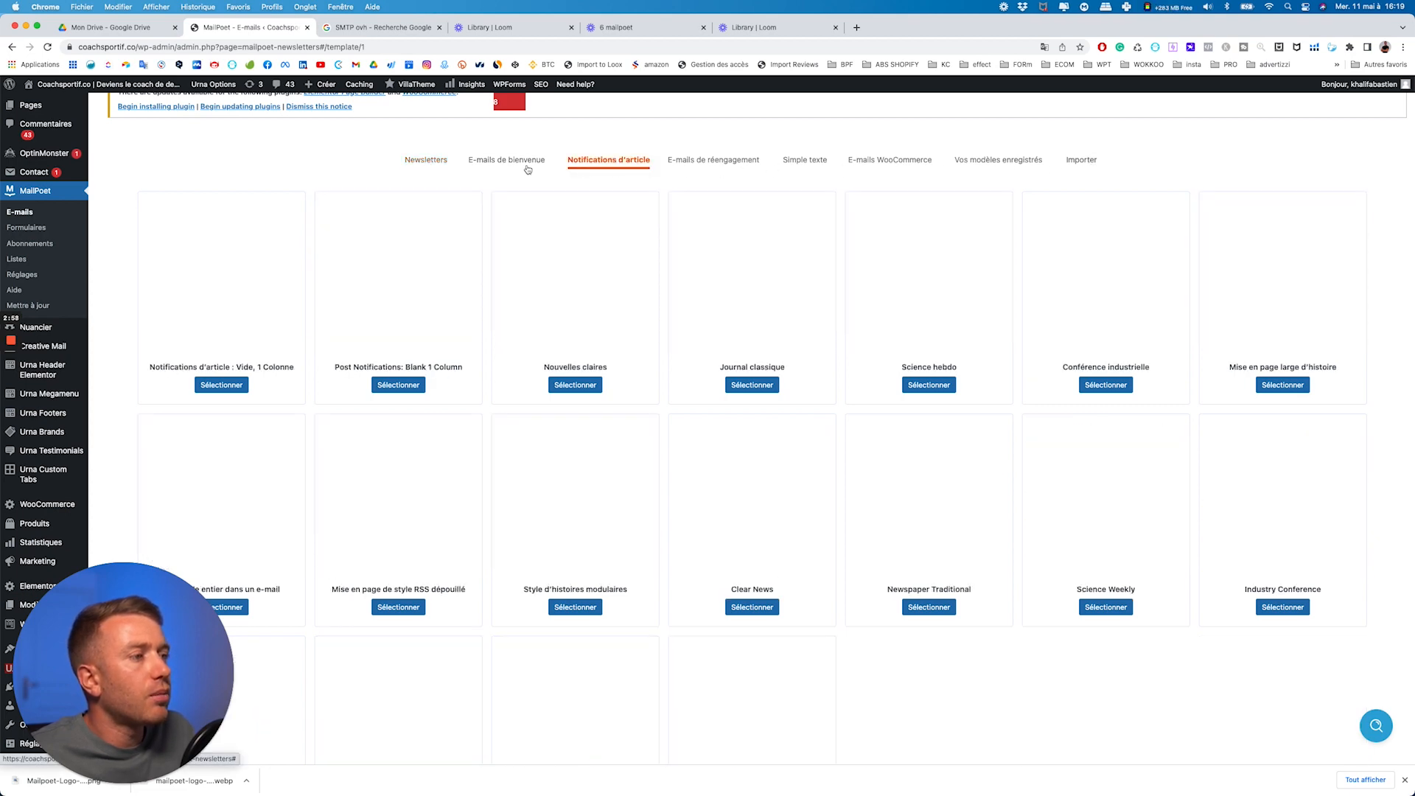
click(1069, 161)
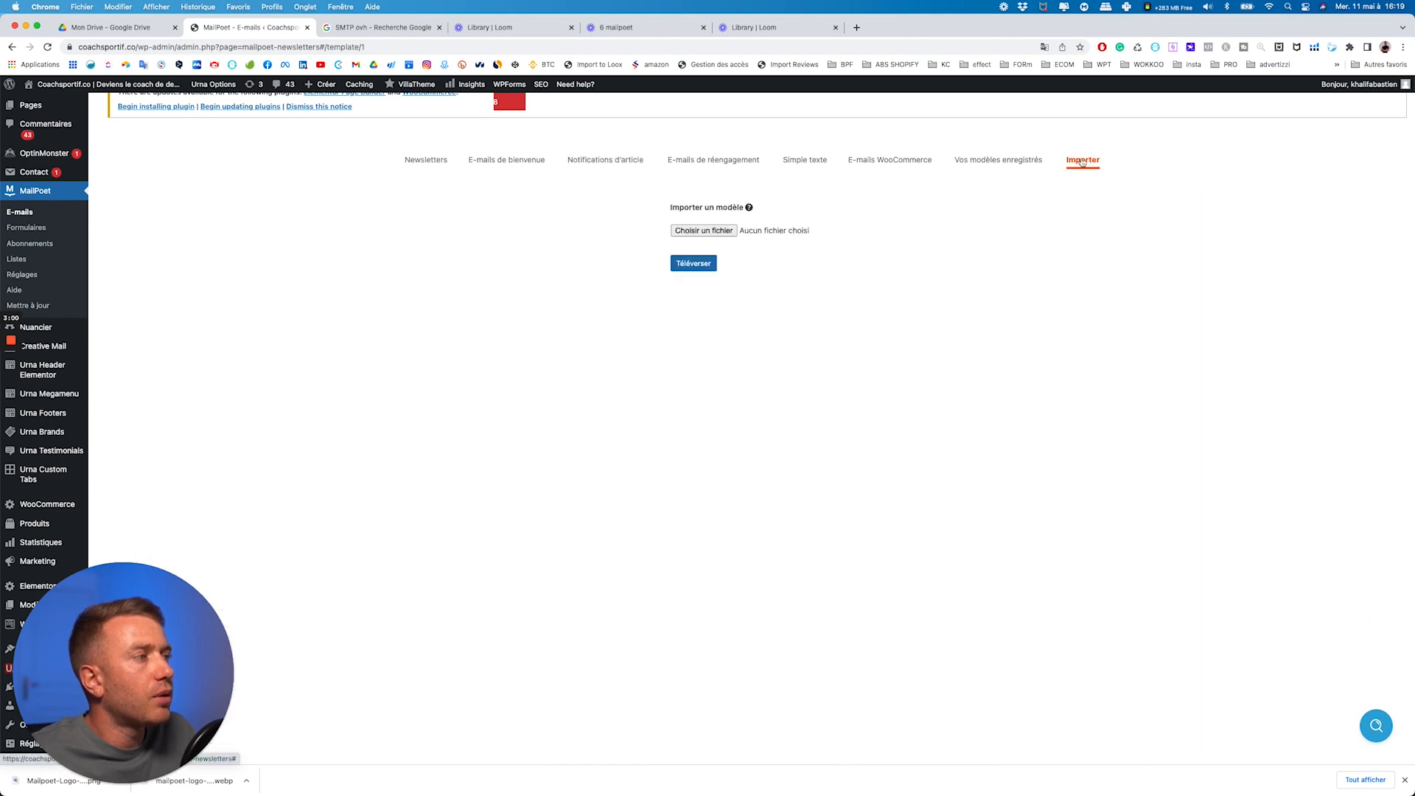
click(974, 160)
click(506, 160)
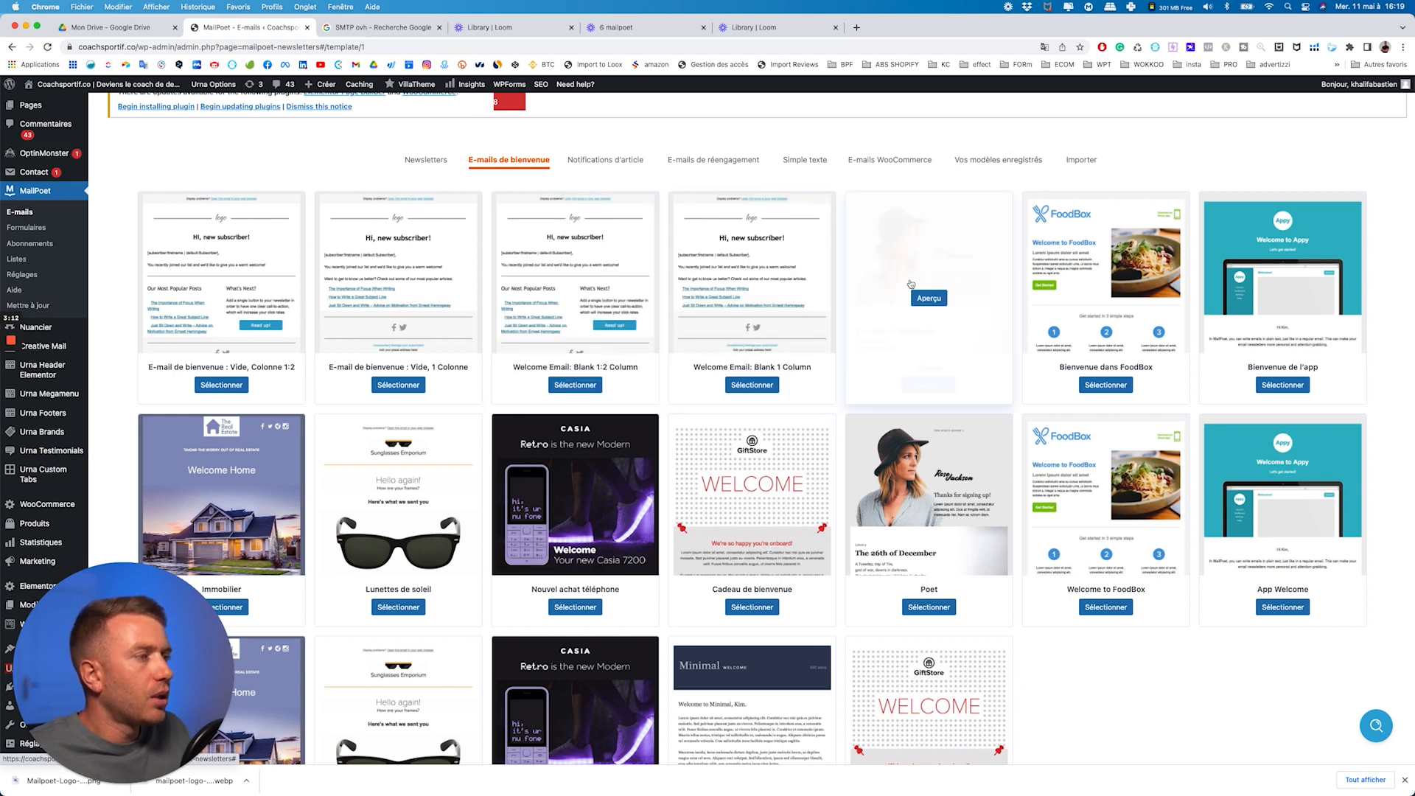
click(754, 386)
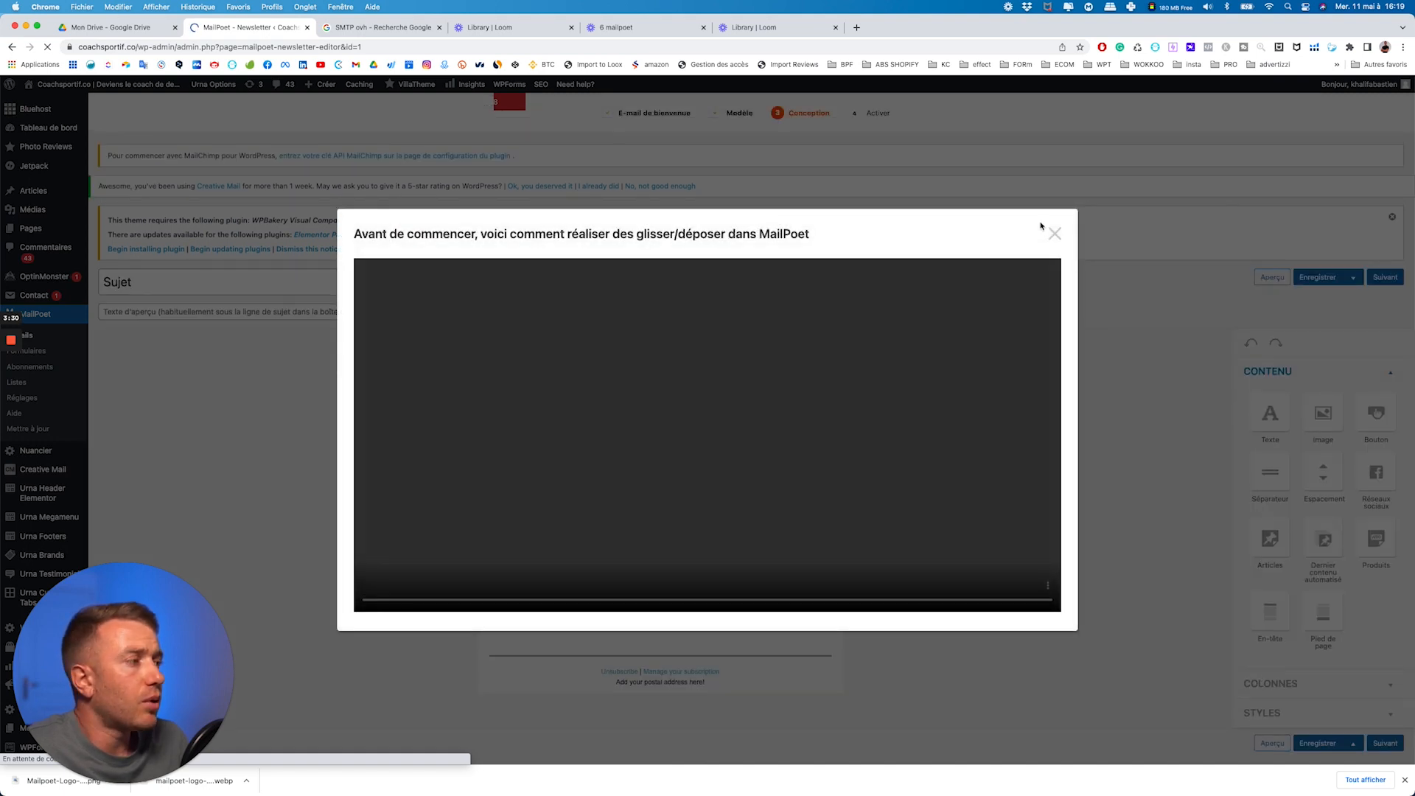
click(1054, 235)
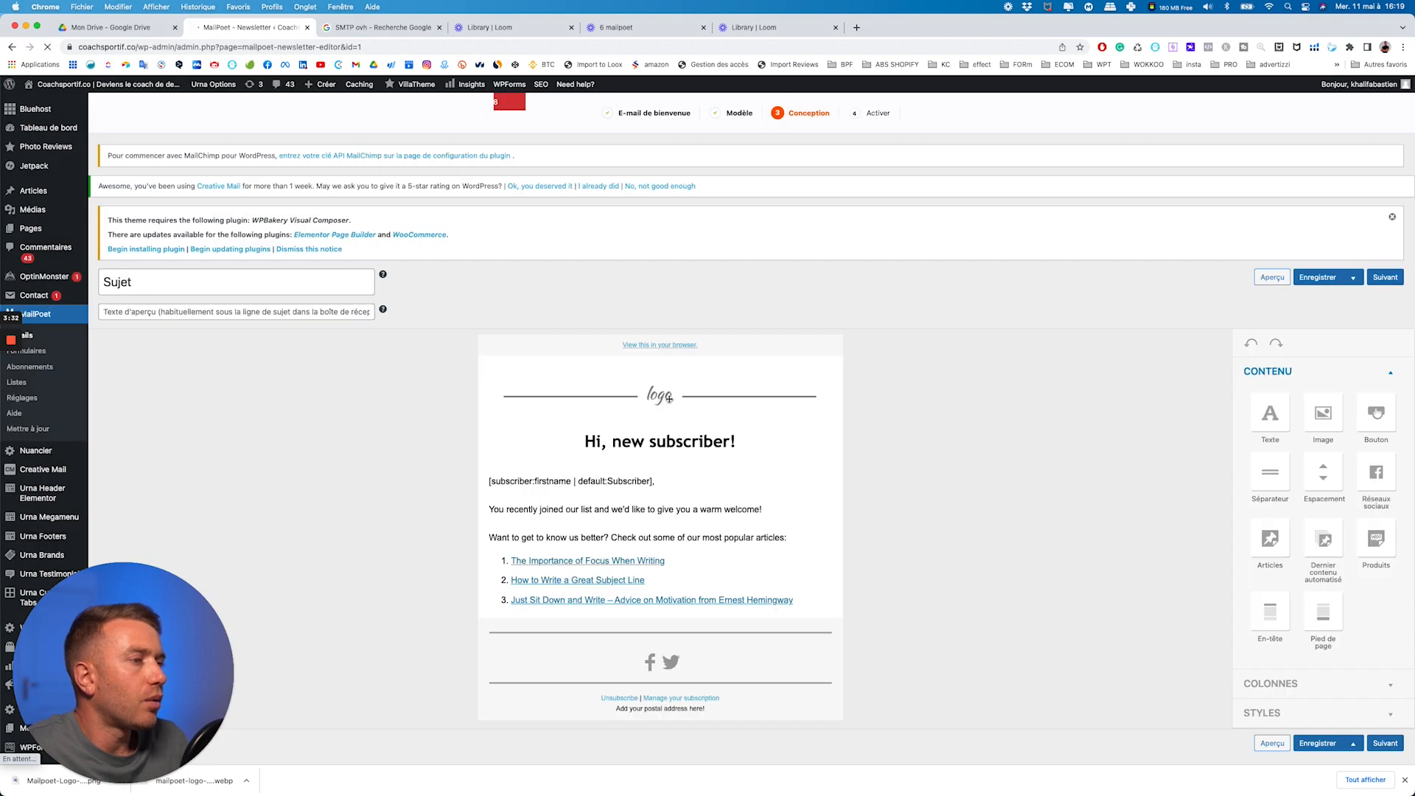
- Review the content, column and style options, and set the e-mail's link colour to bright green (#18e70d)
scroll(617, 521, down, 1)
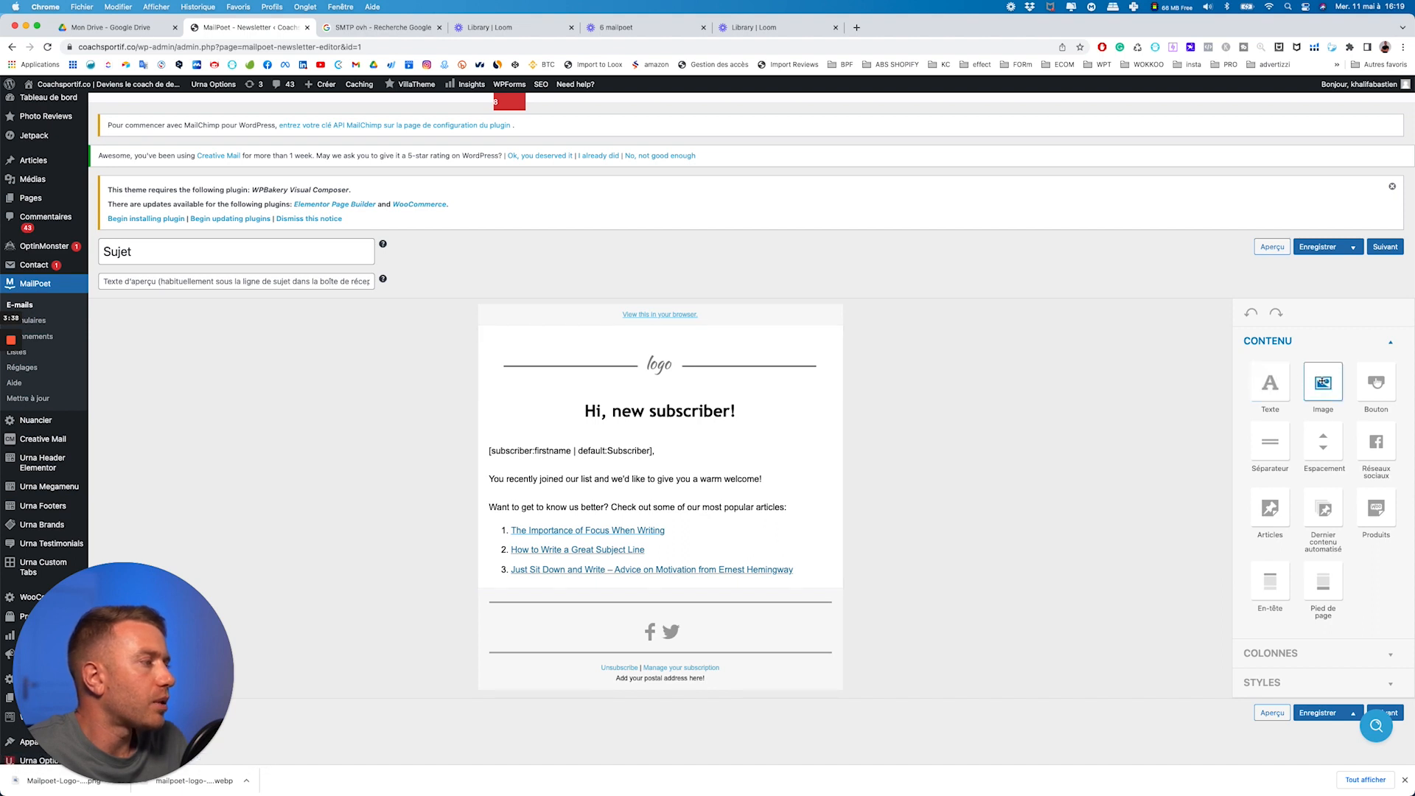
scroll(1367, 391, down, 2)
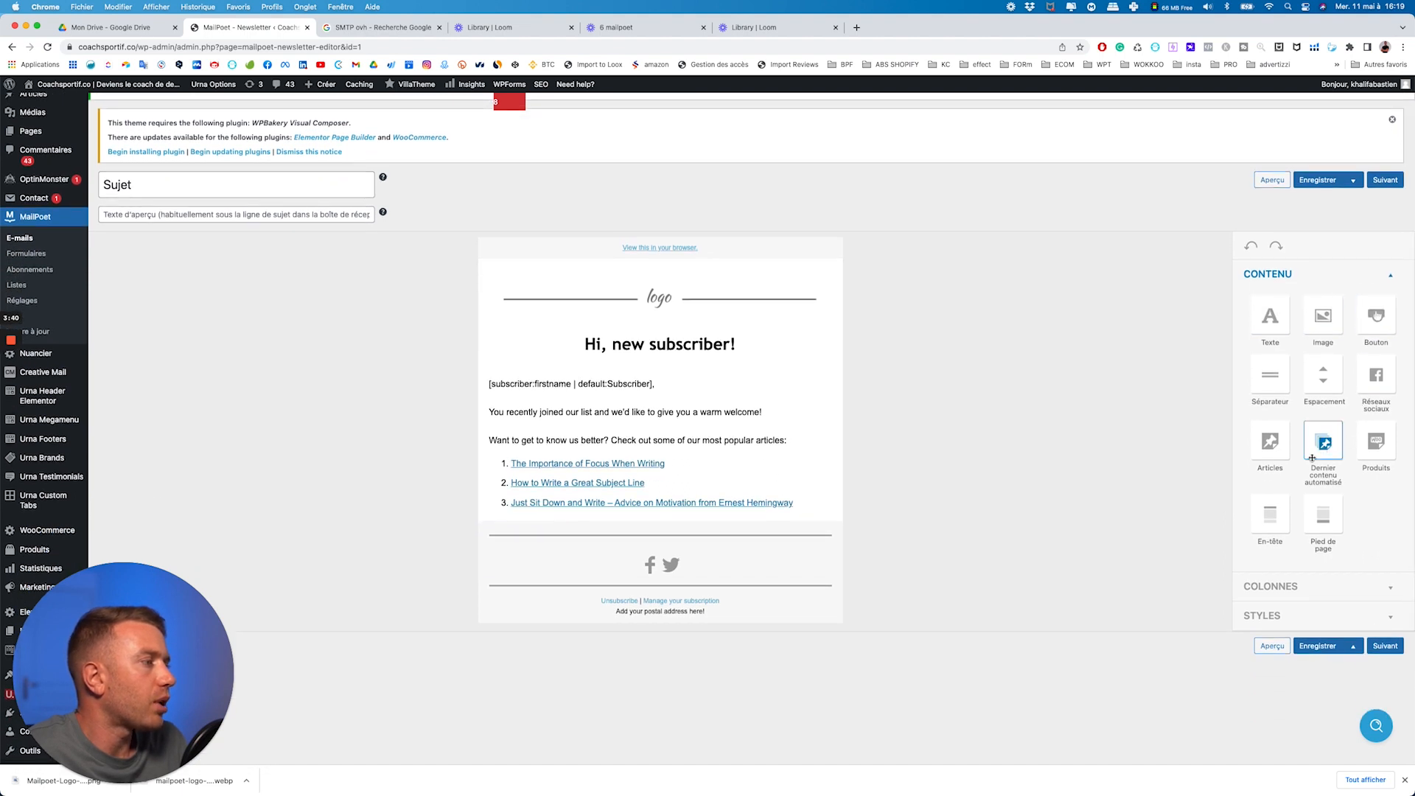
scroll(1312, 472, down, 1)
click(1372, 555)
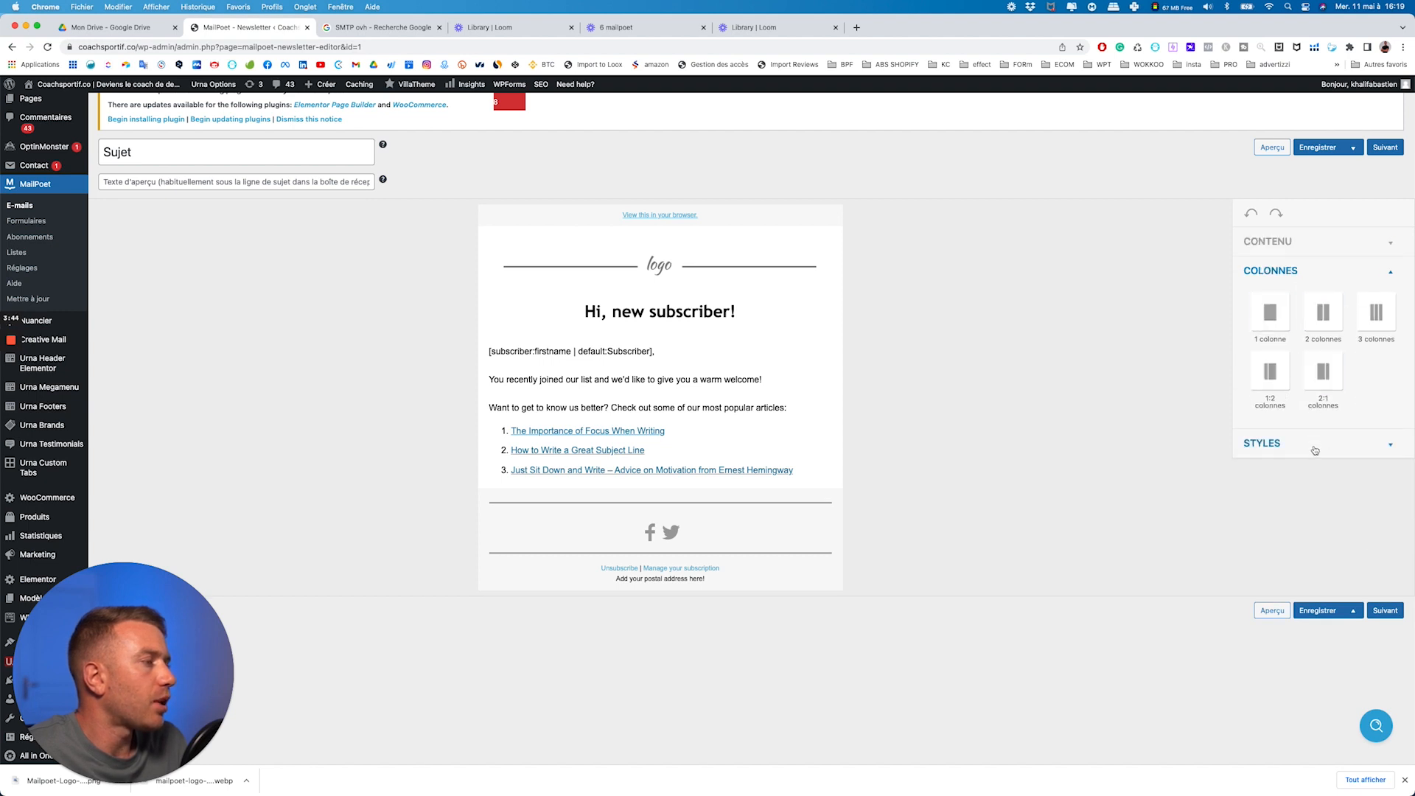
click(1312, 445)
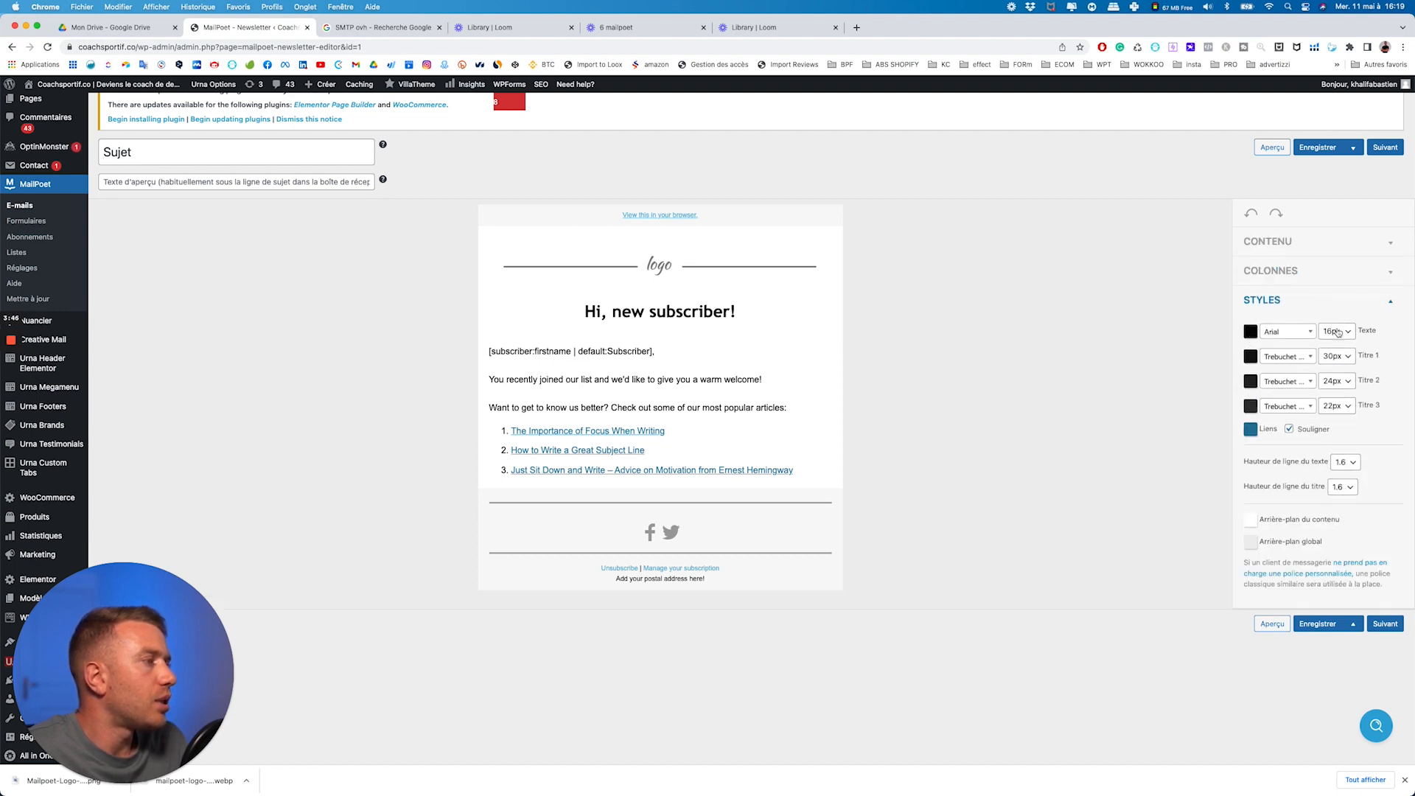
click(1250, 429)
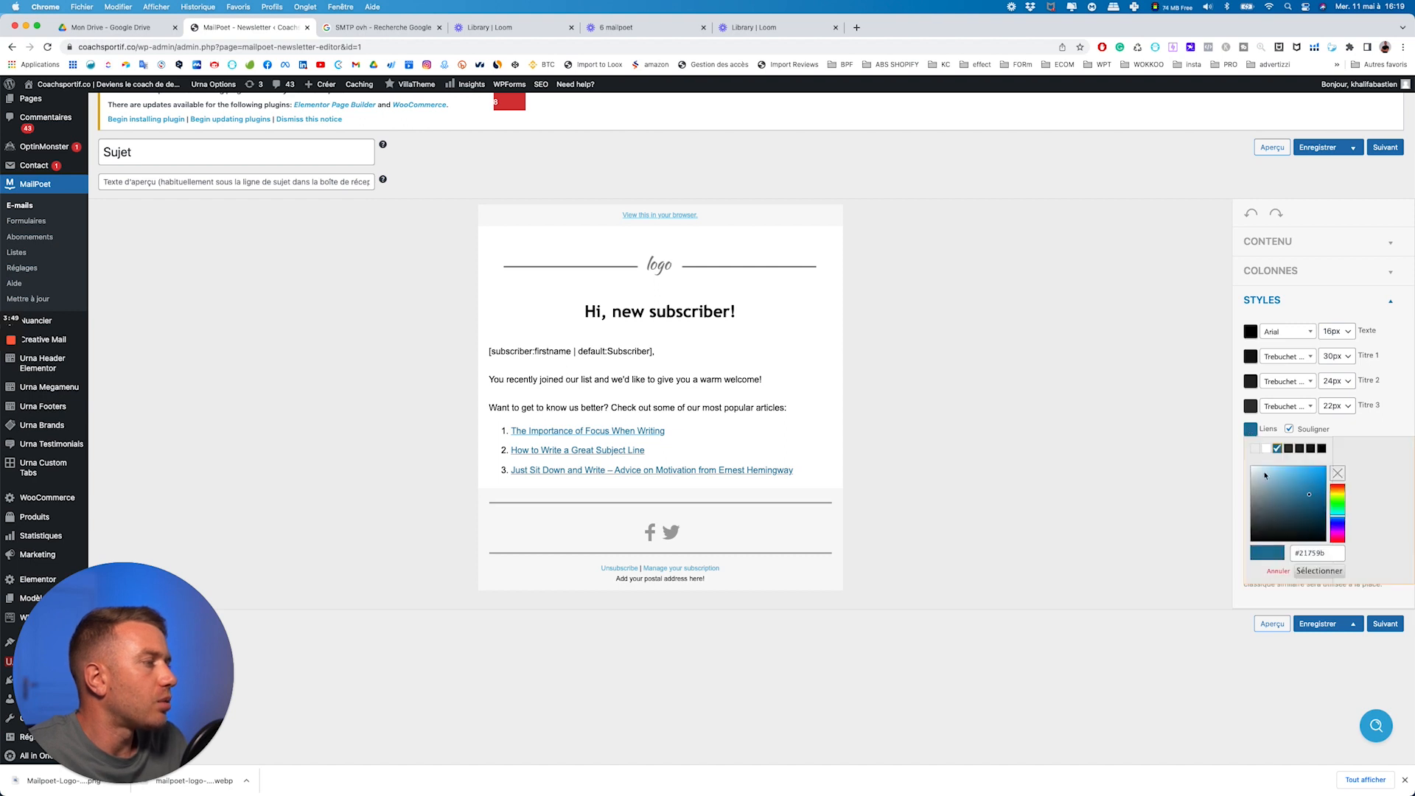
click(1340, 507)
click(1321, 473)
click(1337, 503)
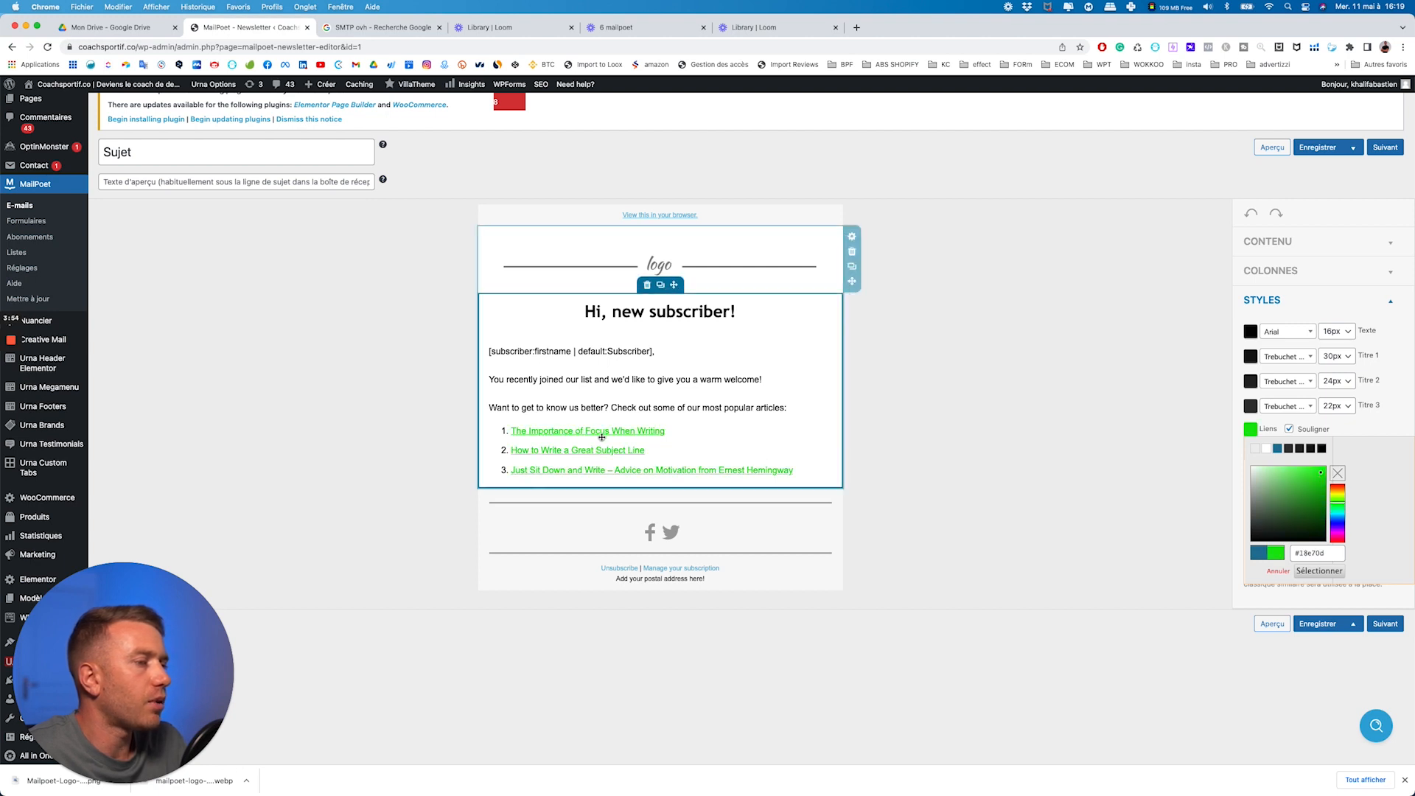
click(1056, 455)
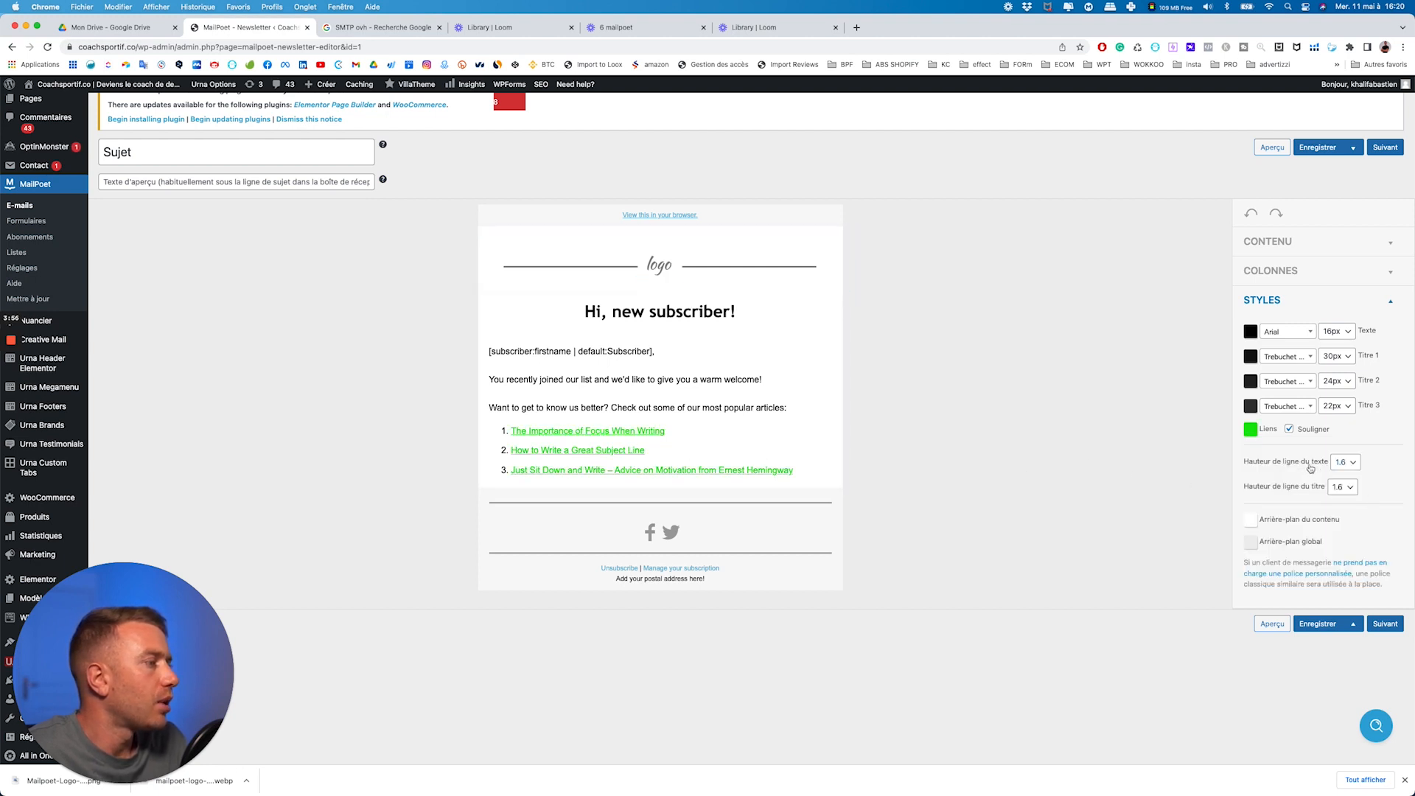
- Change the e-mail's global background ("Arrière-plan global") to red
scroll(1311, 472, down, 1)
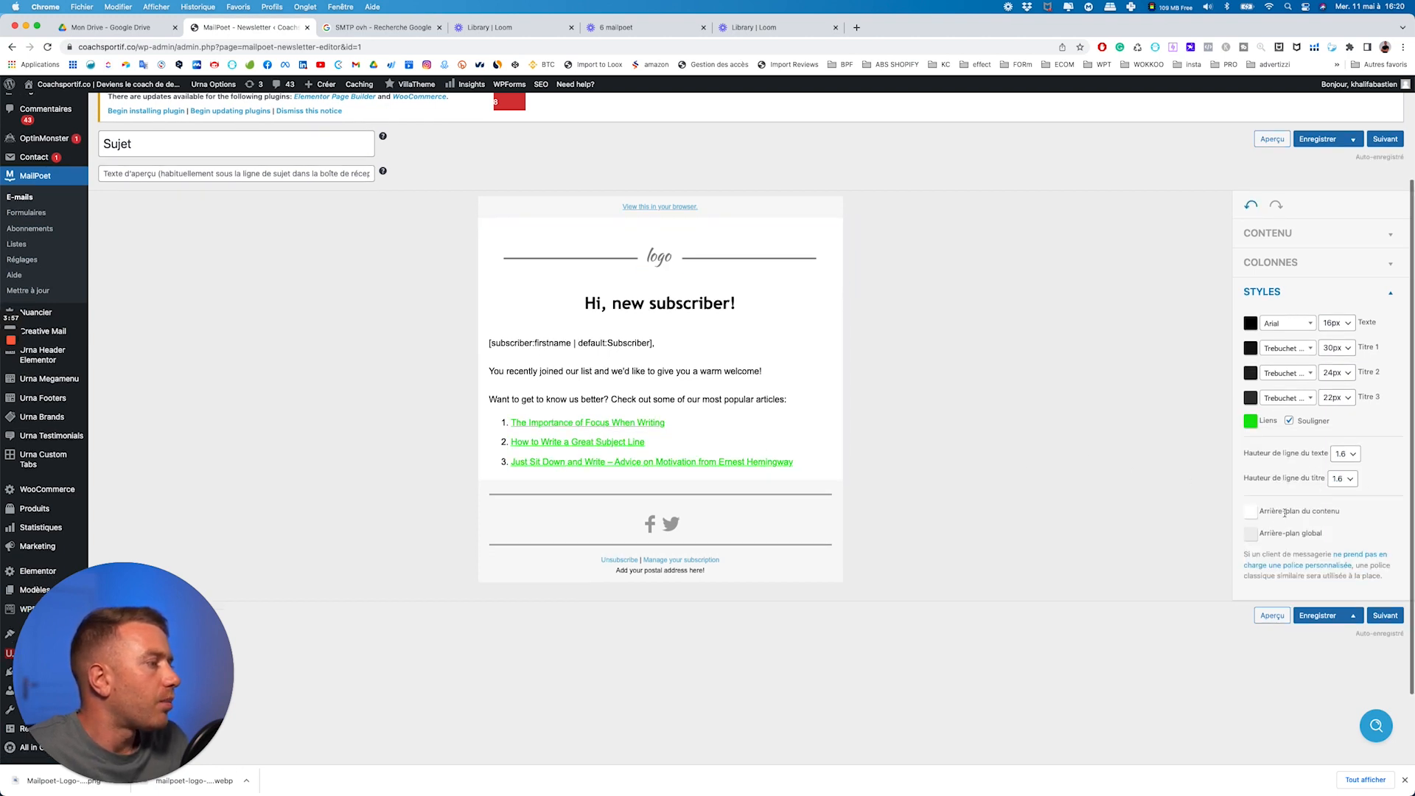
click(1251, 533)
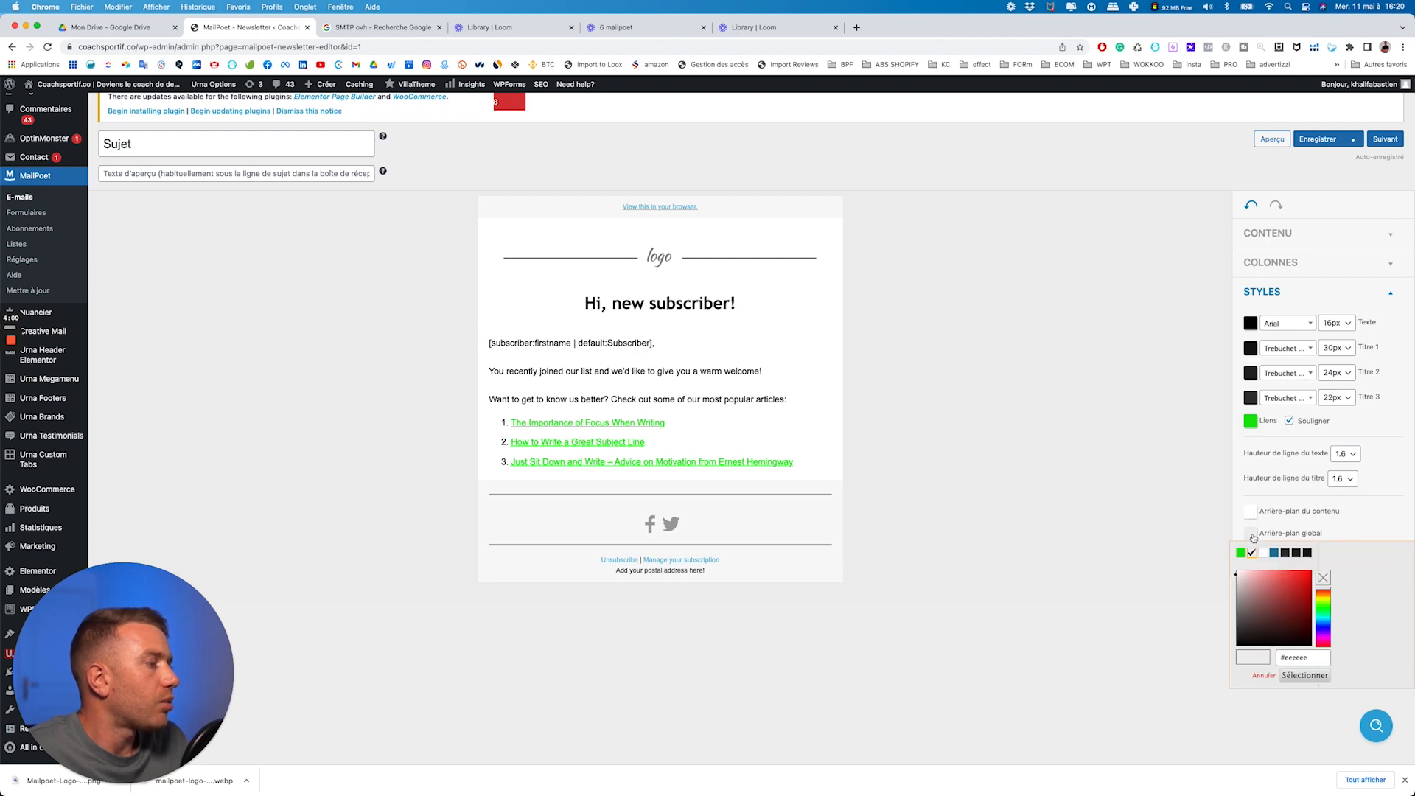
click(1281, 596)
click(1289, 597)
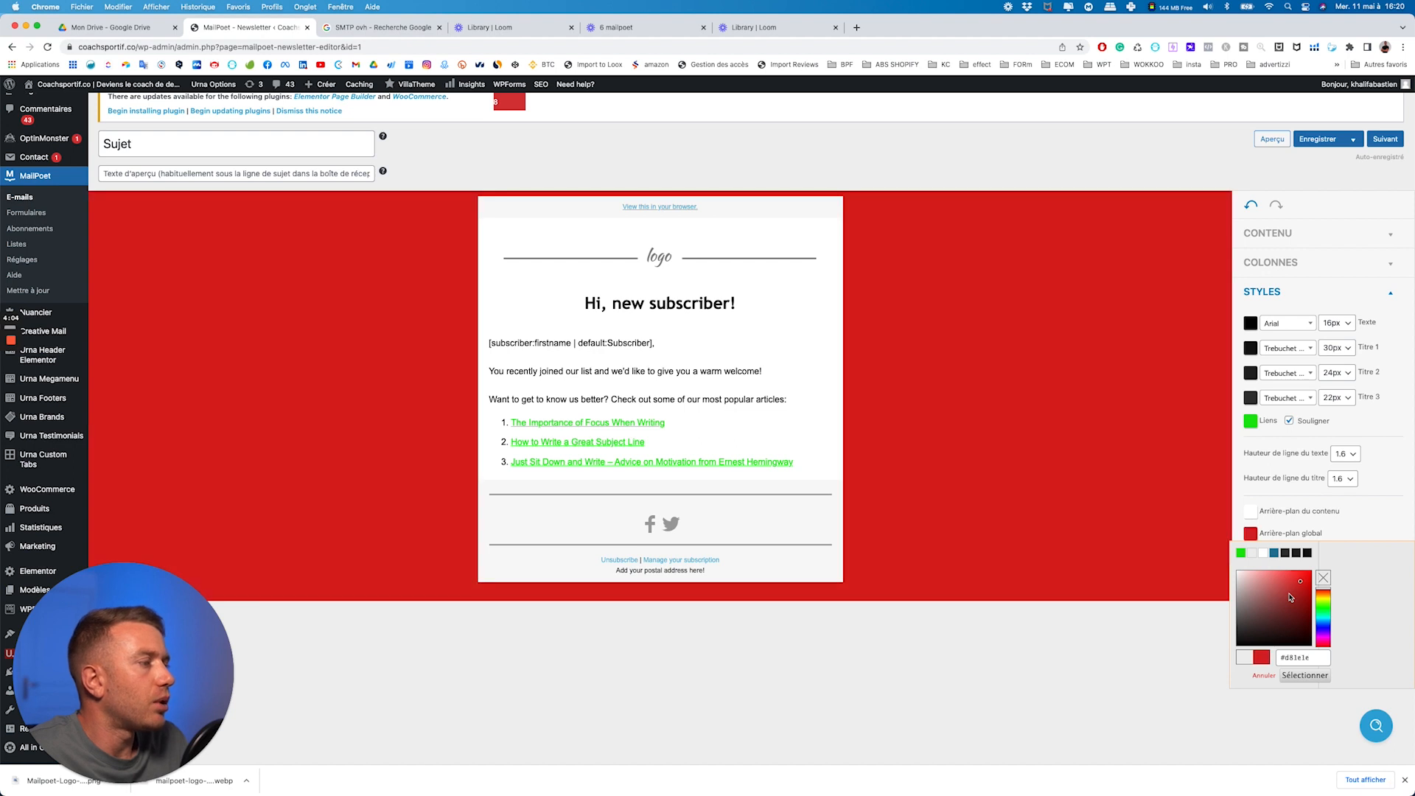
click(1030, 490)
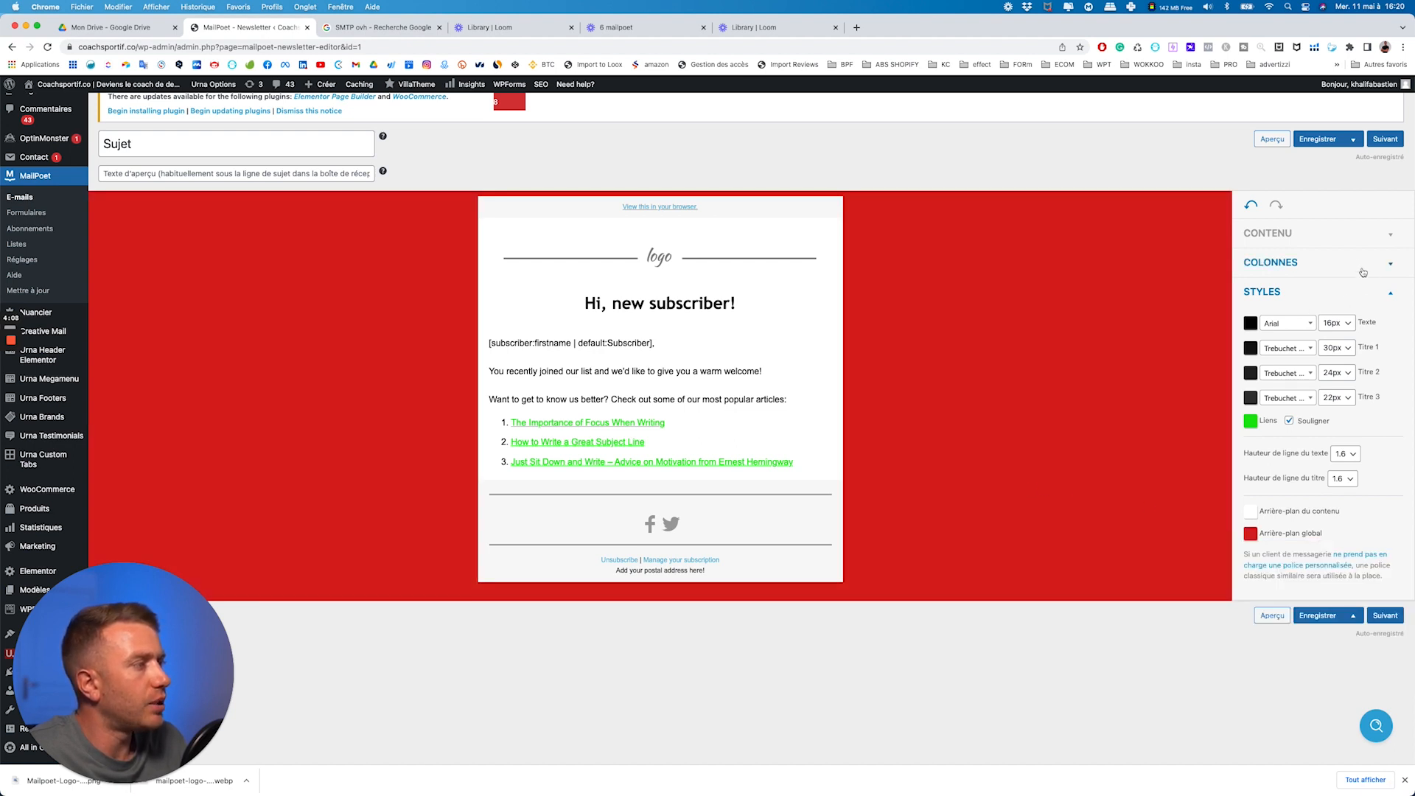
- Insert the sample text "Bibl merci de votre ajotu etc" after "You" in the e-mail's welcome paragraph
click(1352, 234)
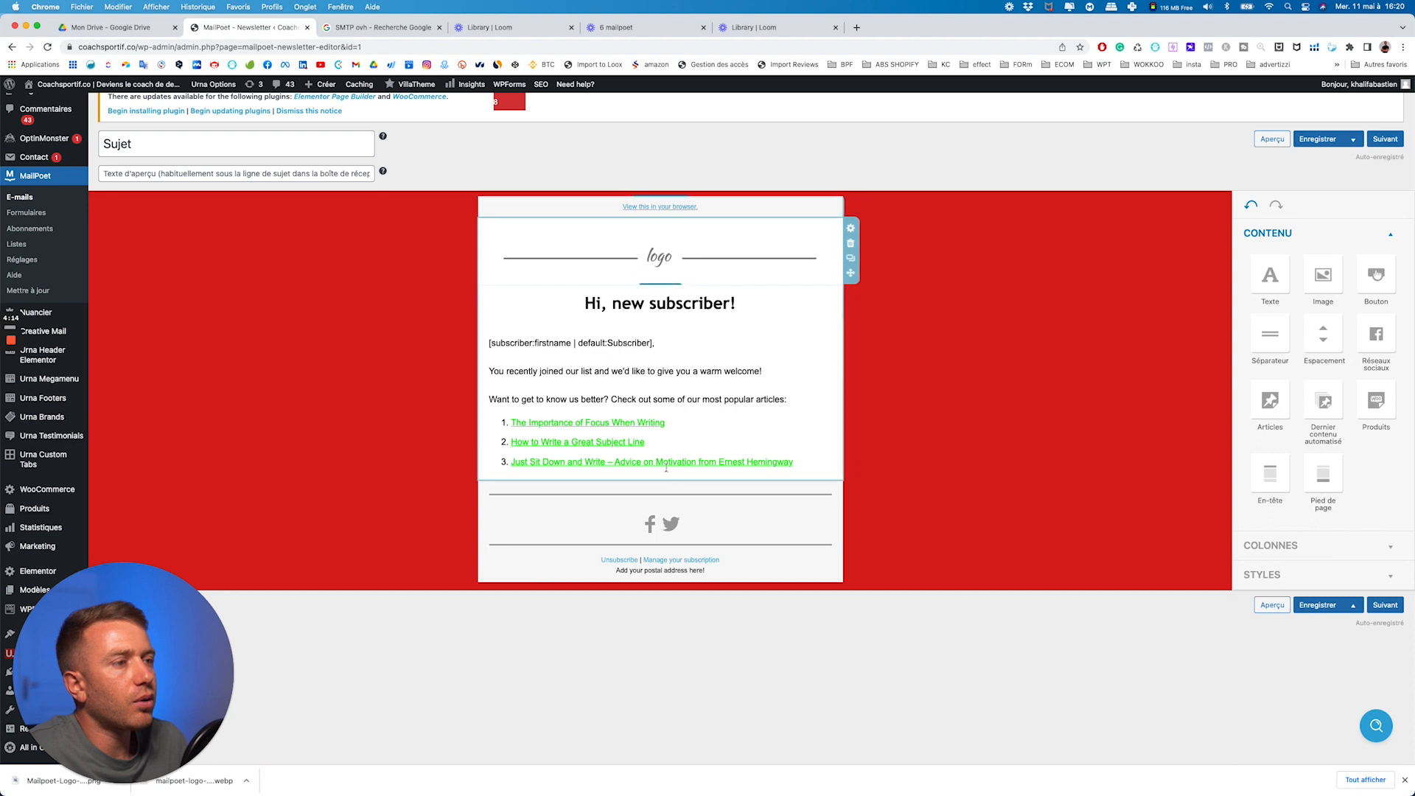
click(618, 319)
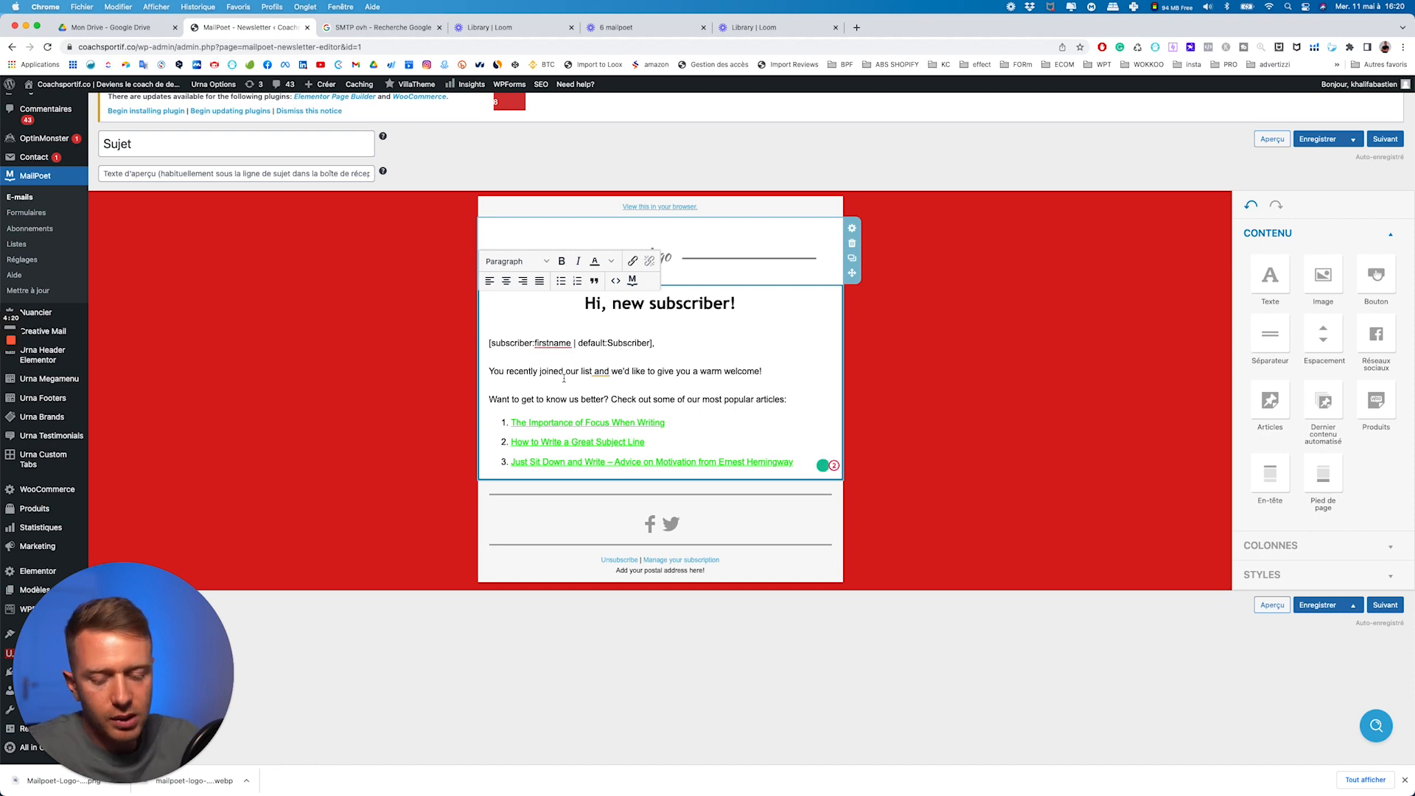
text(B)
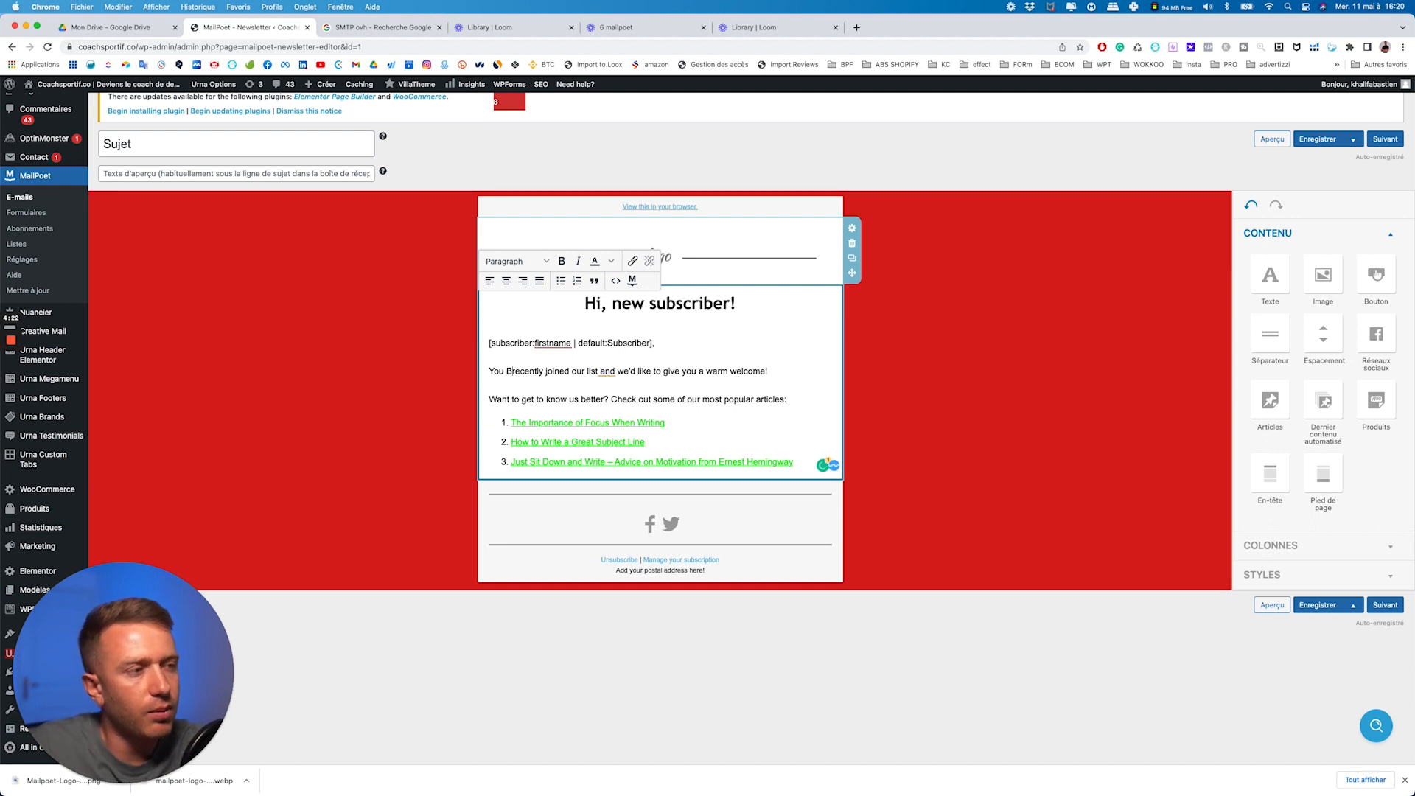
text(ibi)
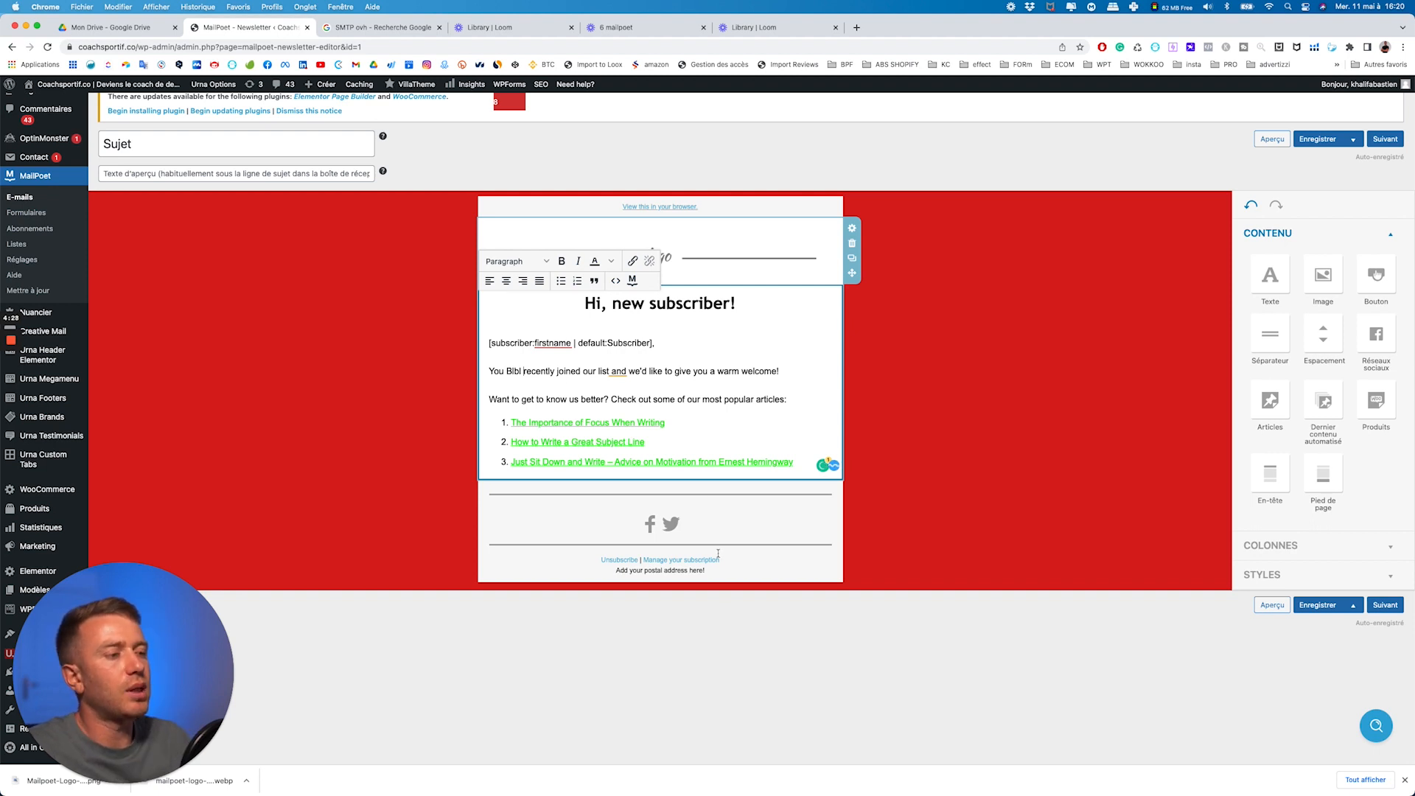
text(merci de votre ajotu et)
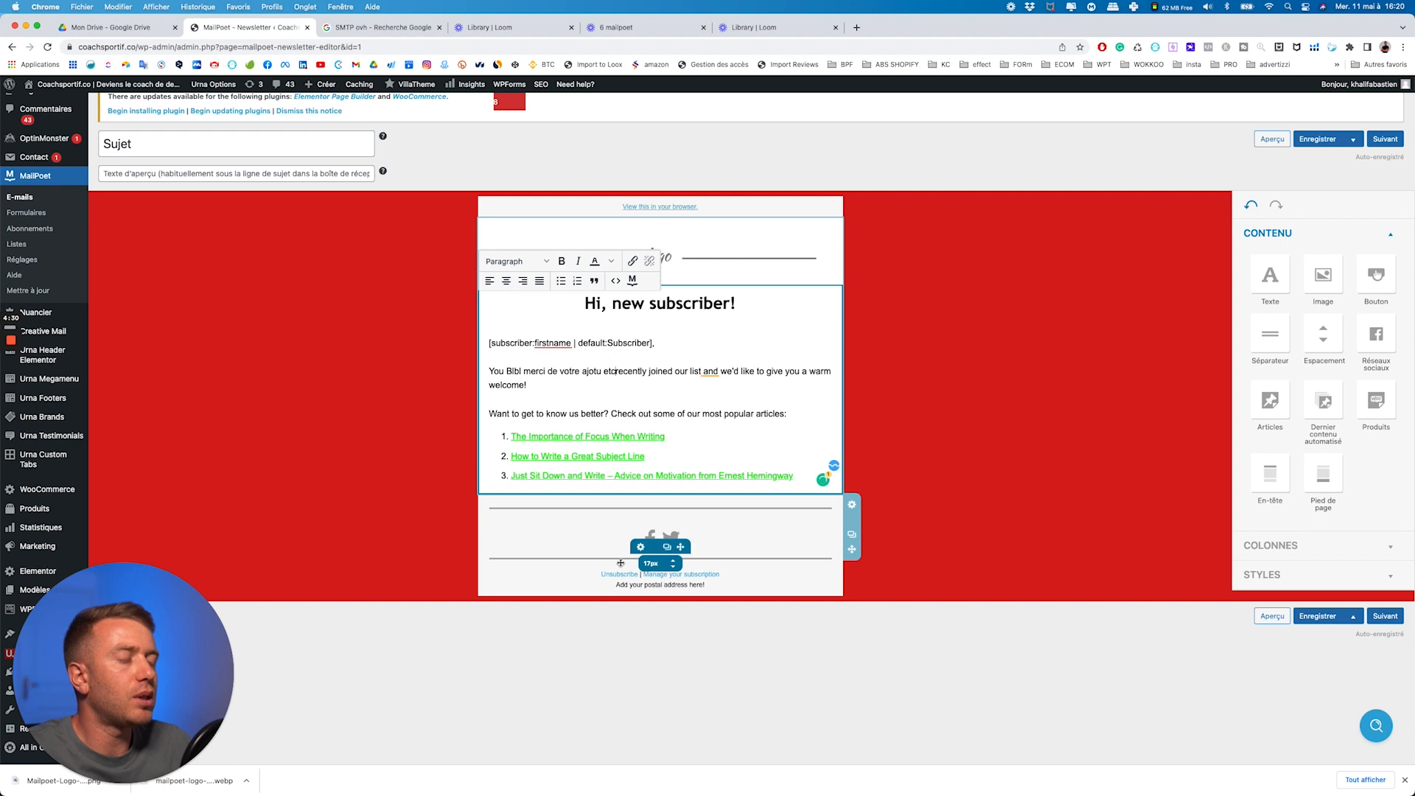
- Change the footer's "Manage your subscription" link text to "Gérer votre inscription" and make the link open in a new window
click(718, 575)
drag(719, 575, 644, 574)
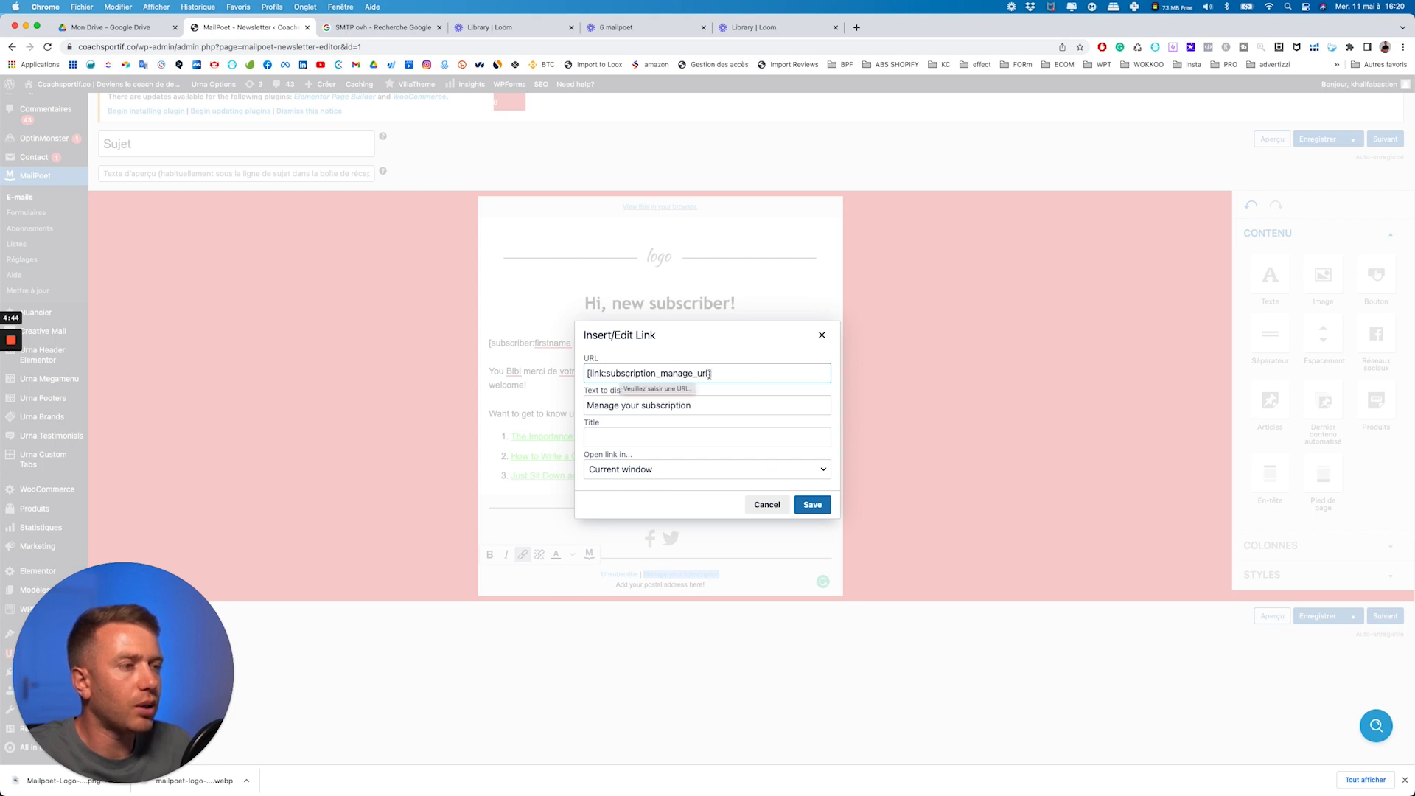
drag(720, 405, 551, 411)
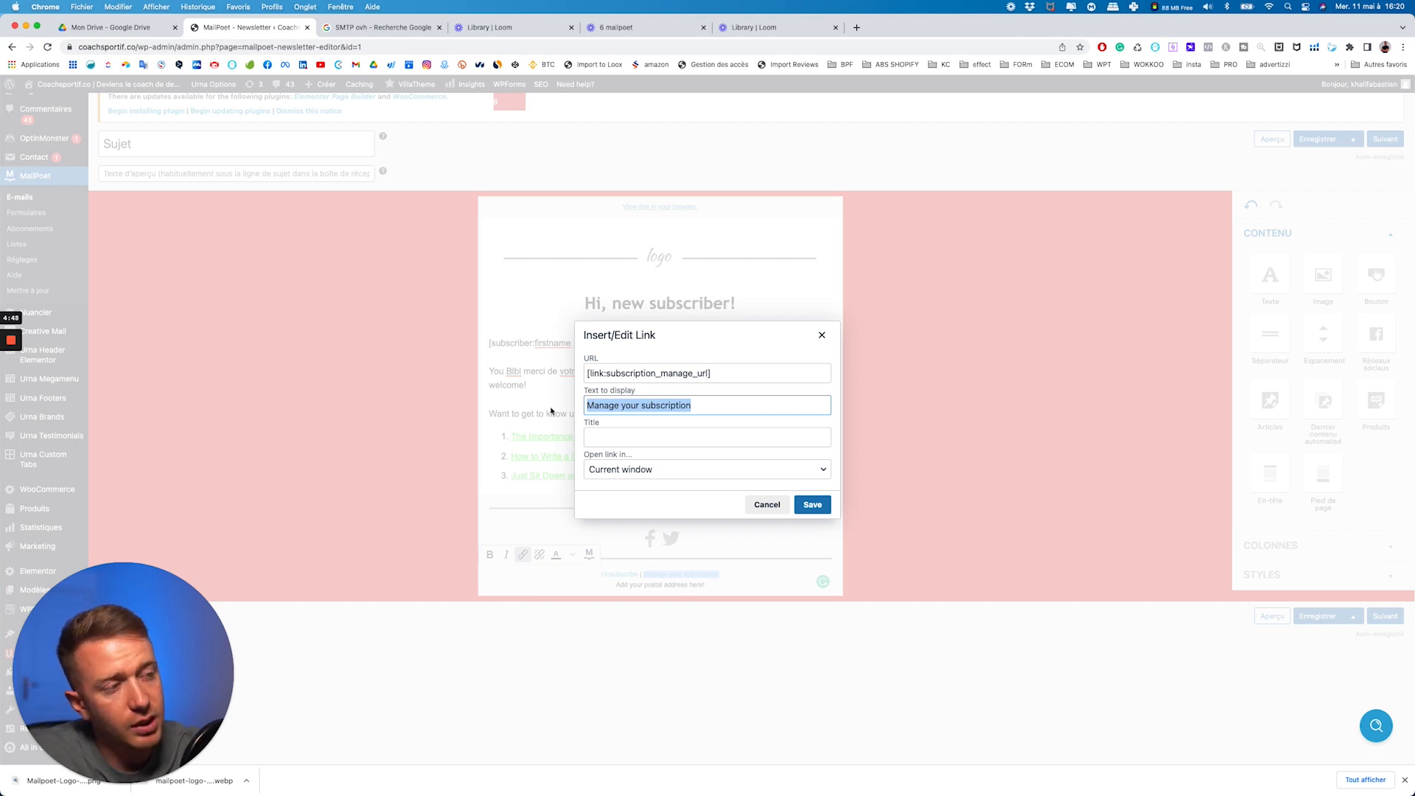
text(G)
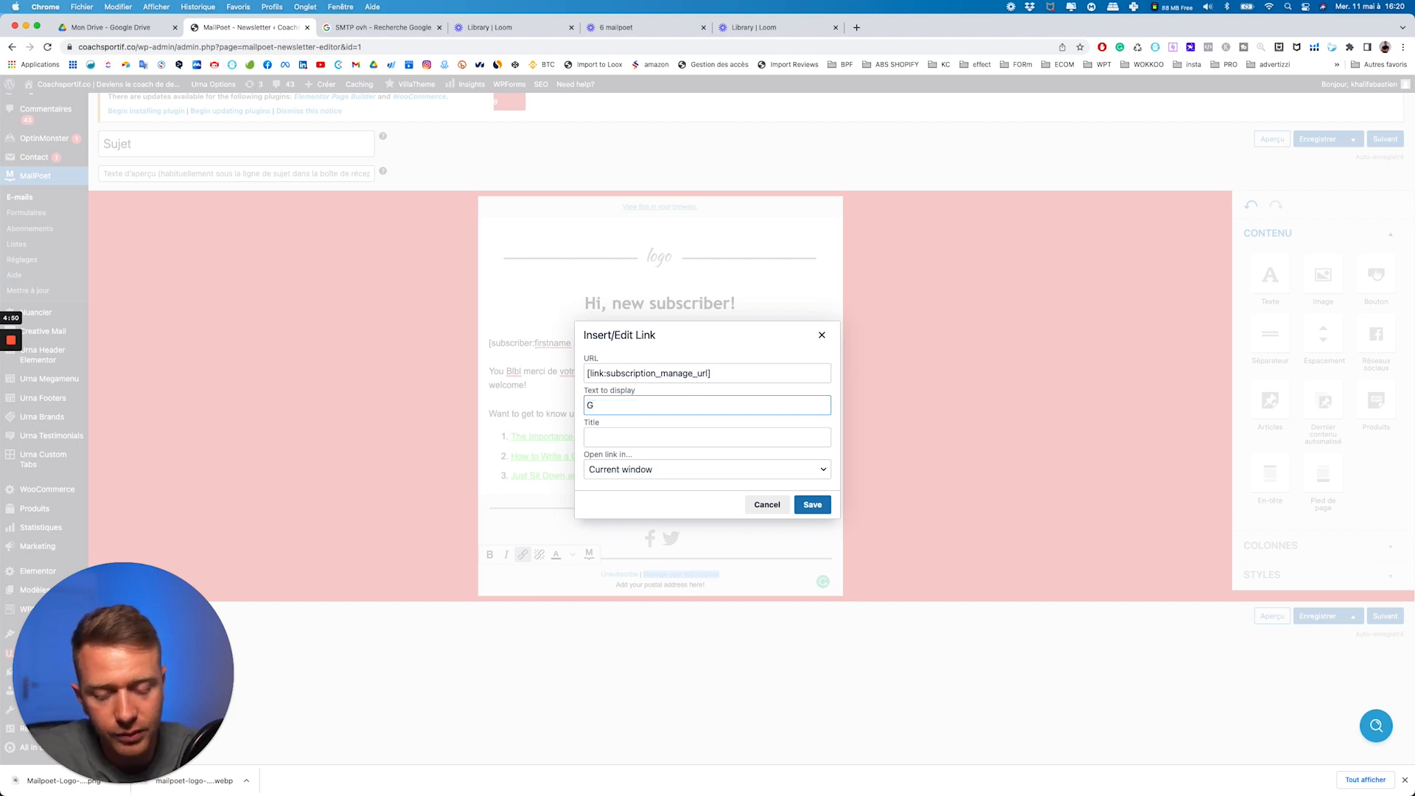
text(érer votre inscription)
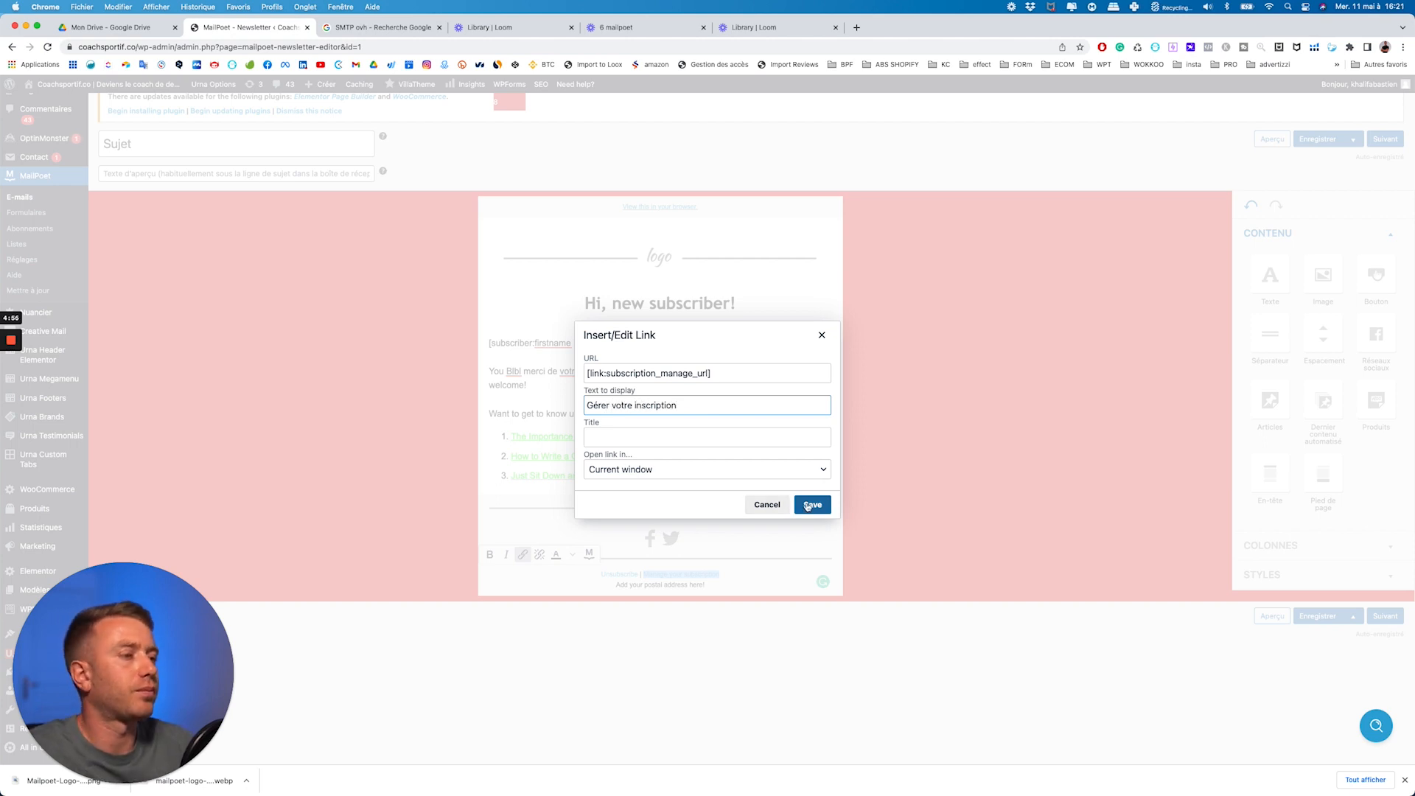
click(785, 473)
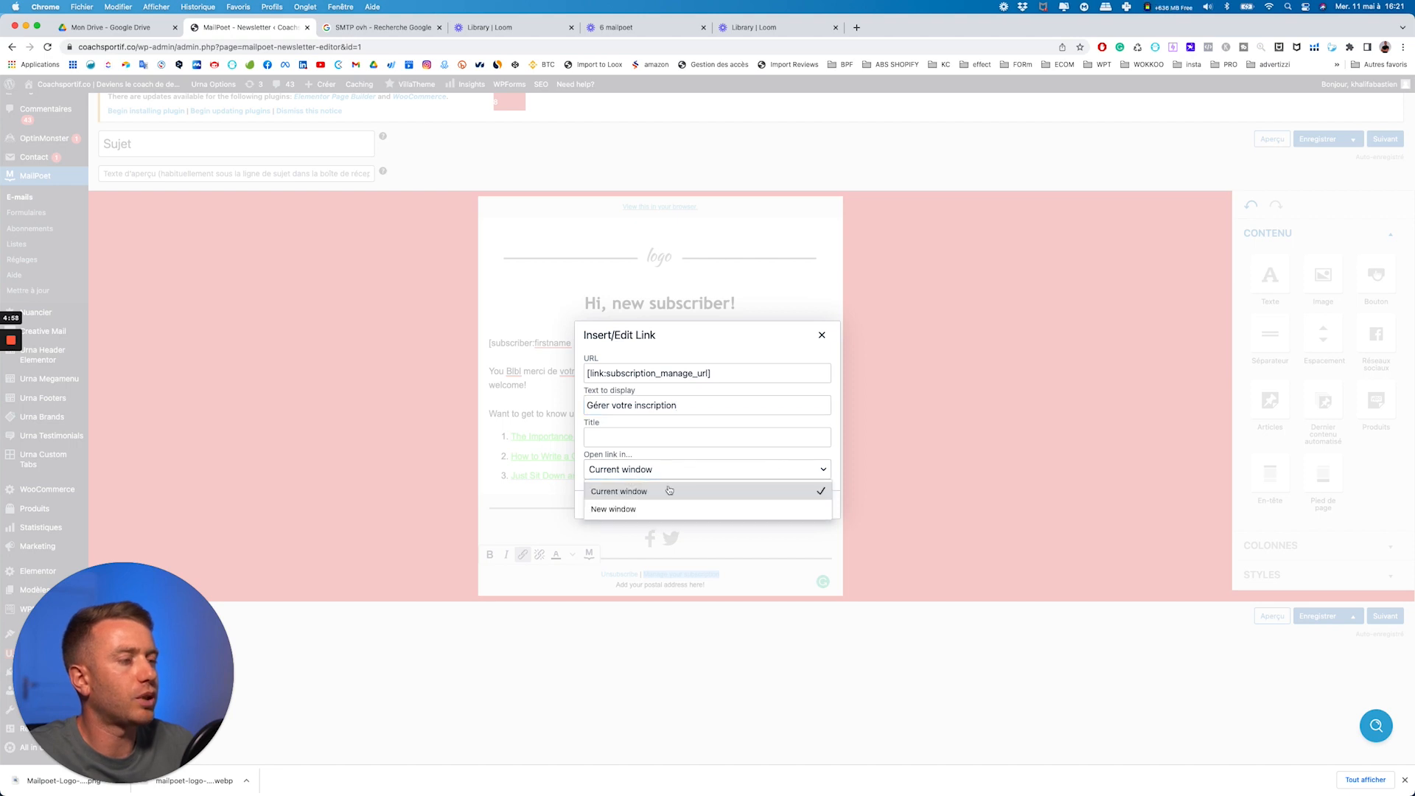
click(634, 510)
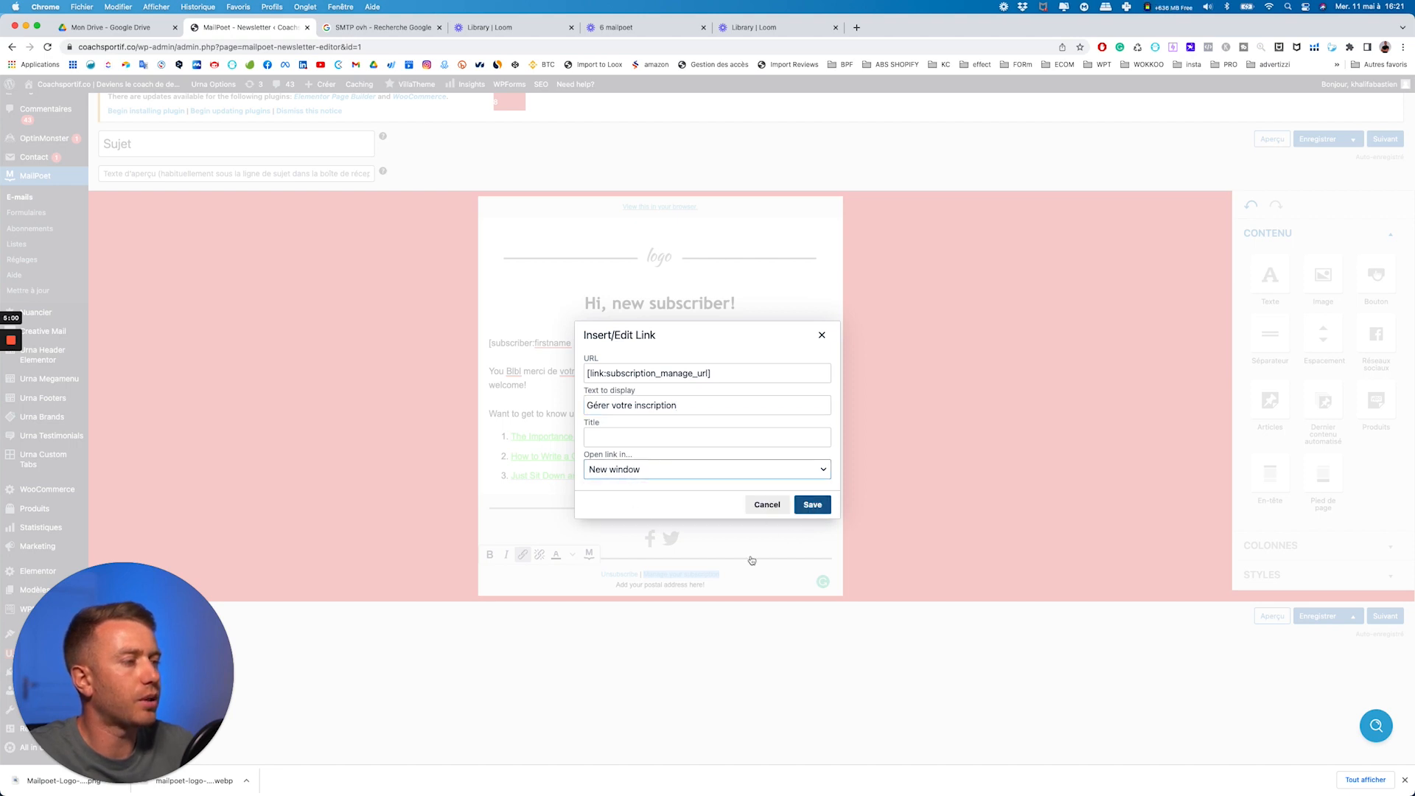
click(812, 505)
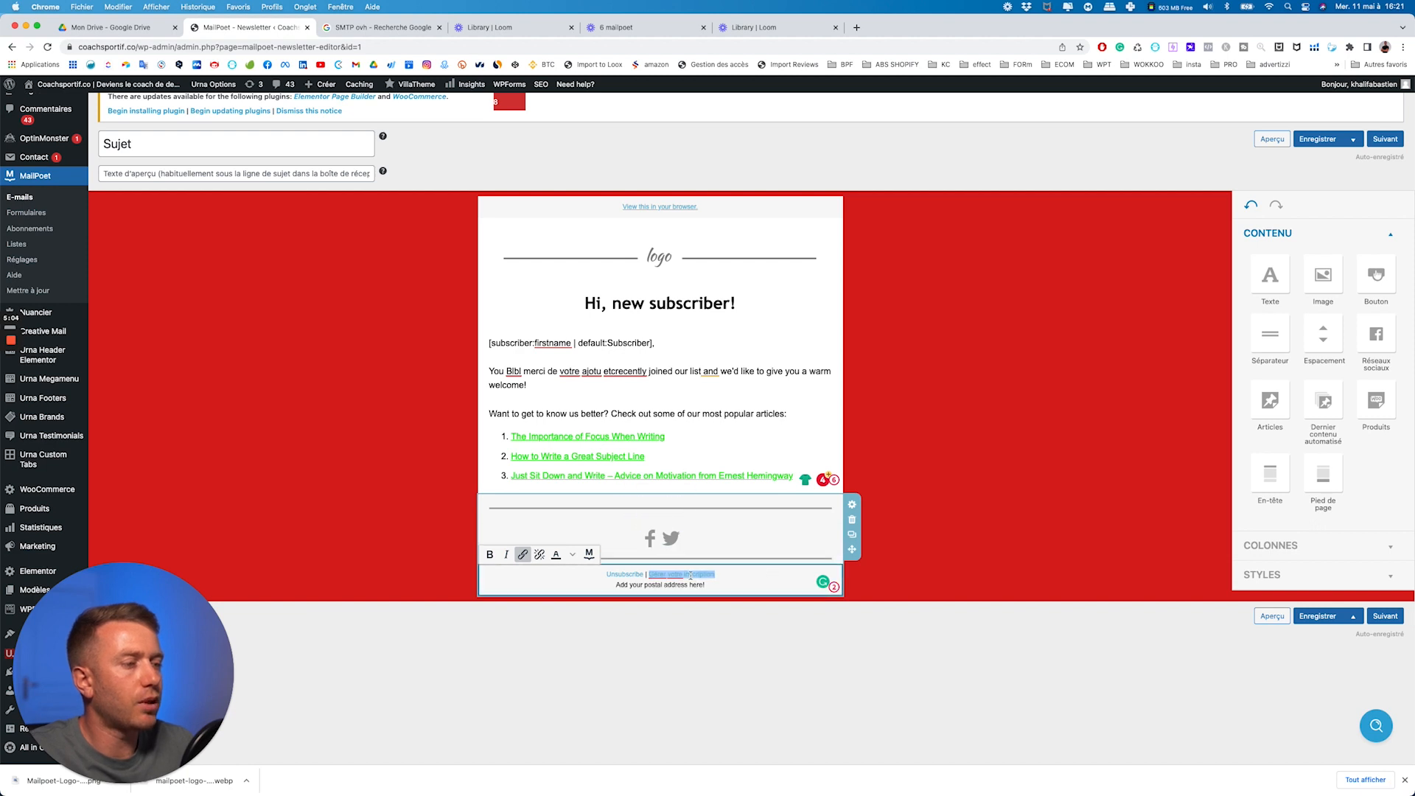
- Inspect the link settings of the third article in the list and close them without making changes
click(586, 475)
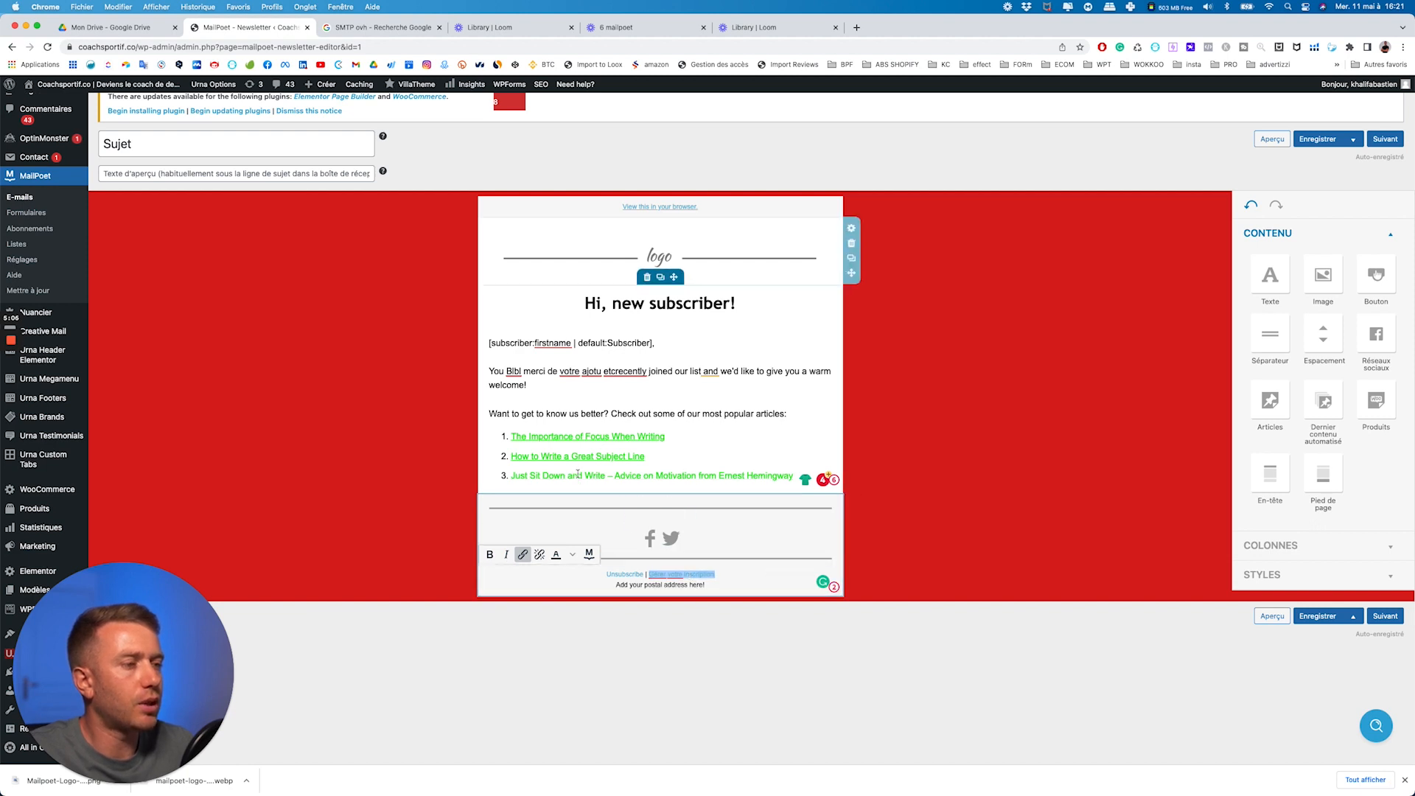
triple_click(585, 478)
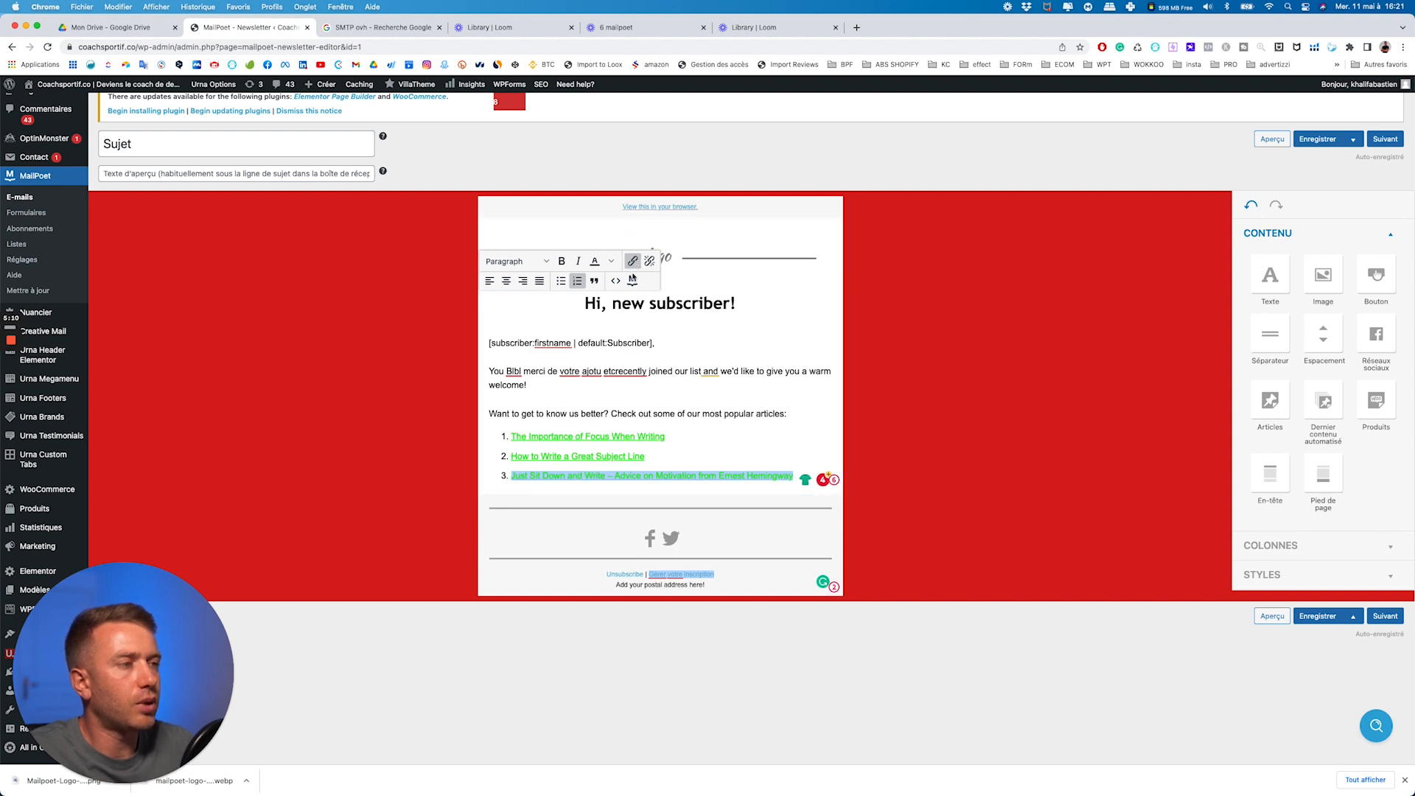
key(super+k)
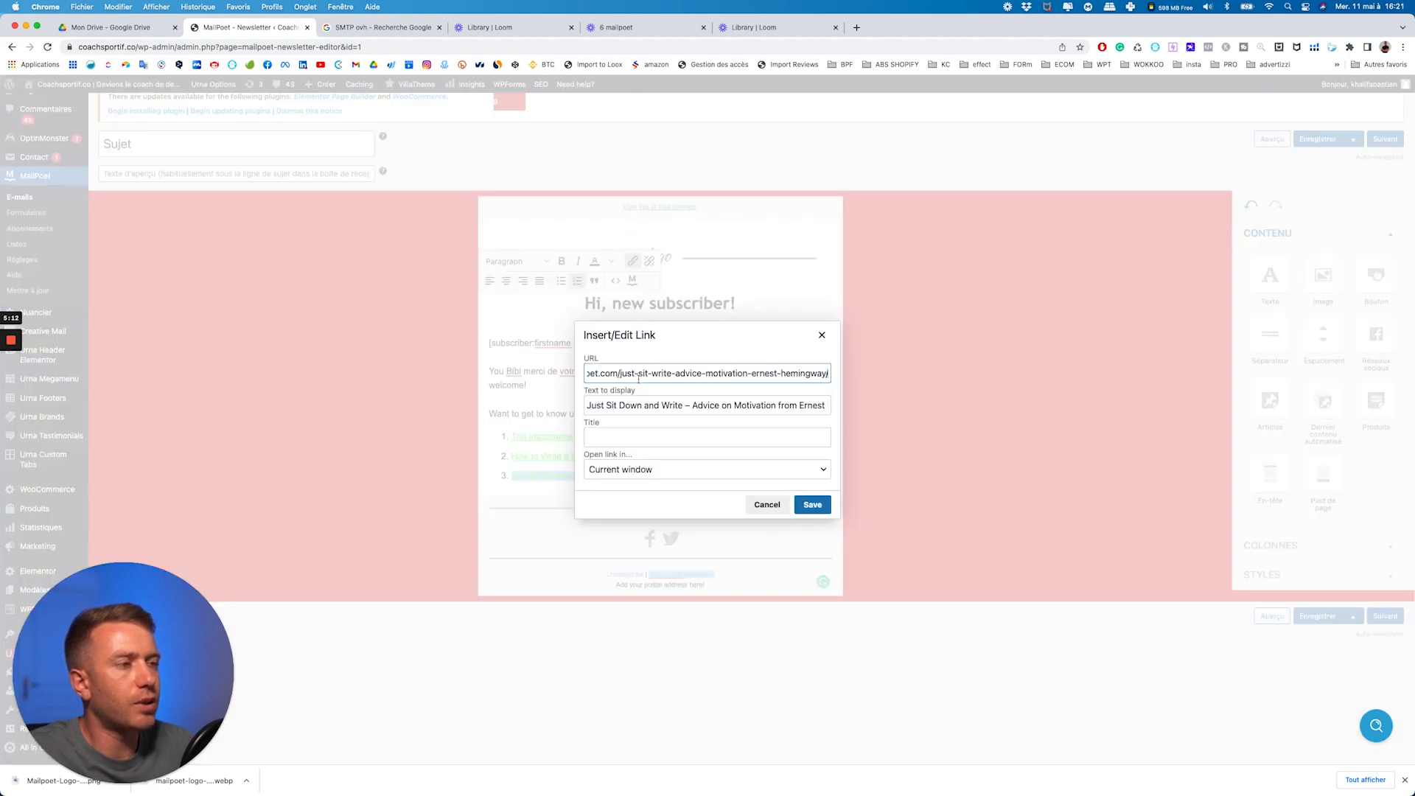
click(822, 335)
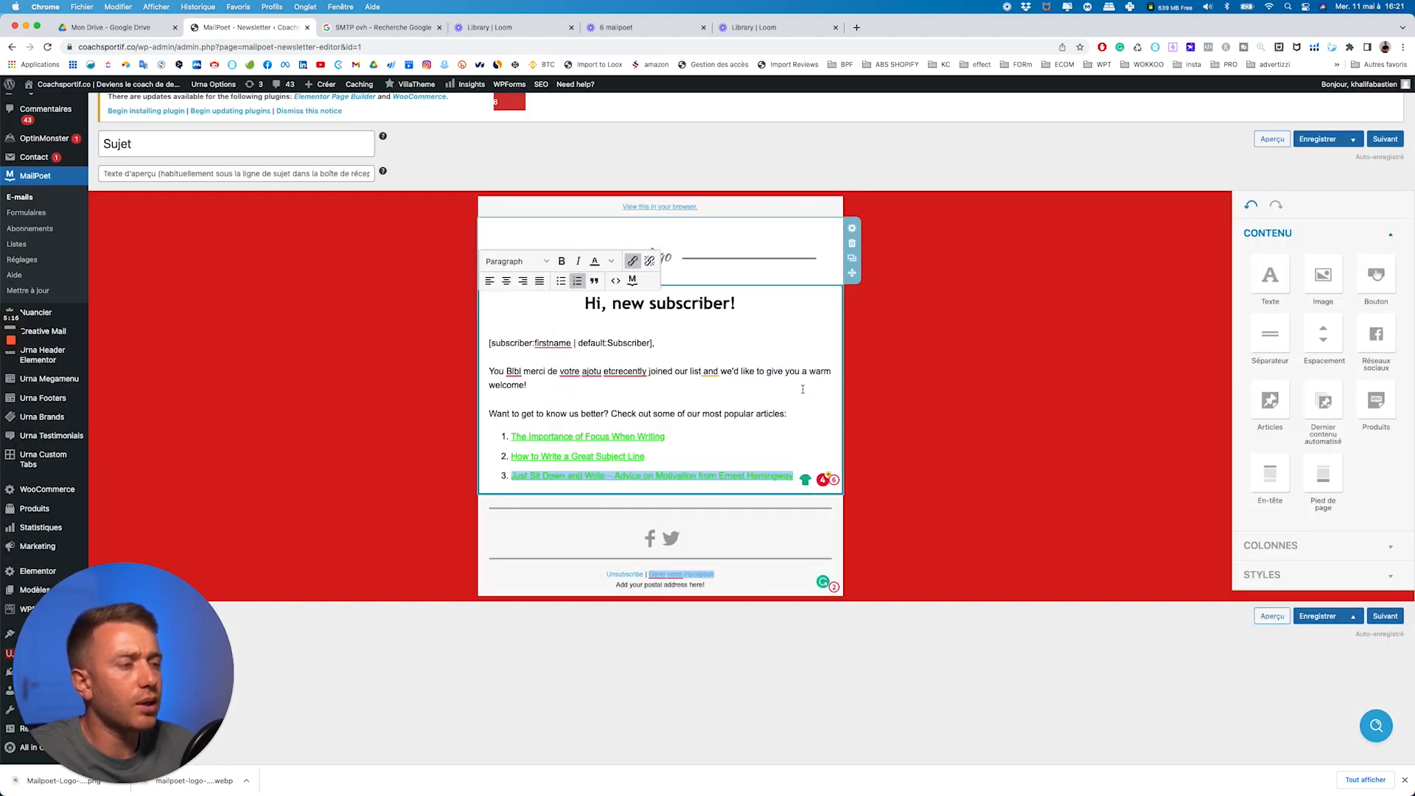
- Insert an image block between the article list and the footer, using the media library photo of four children
drag(1318, 281, 624, 493)
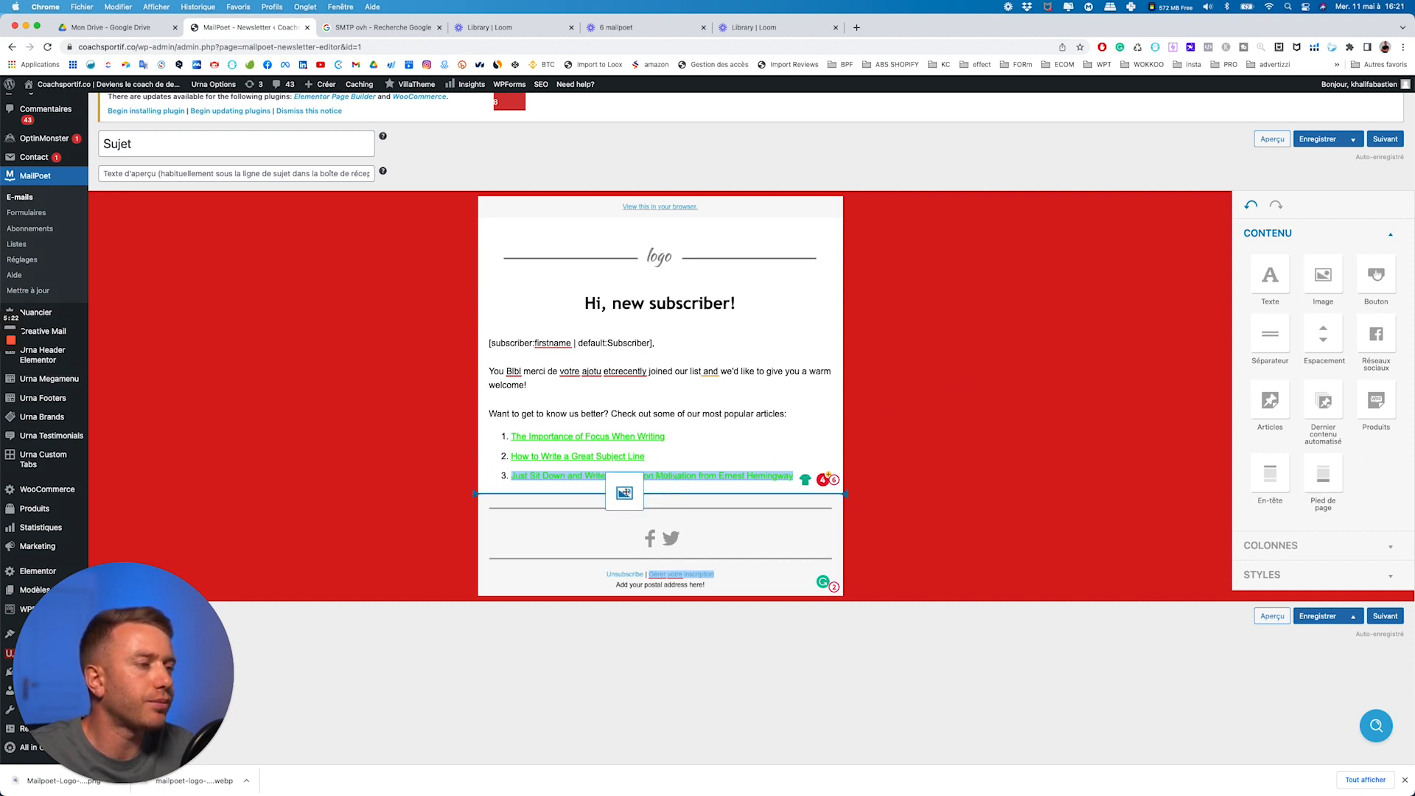
drag(624, 493, 624, 493)
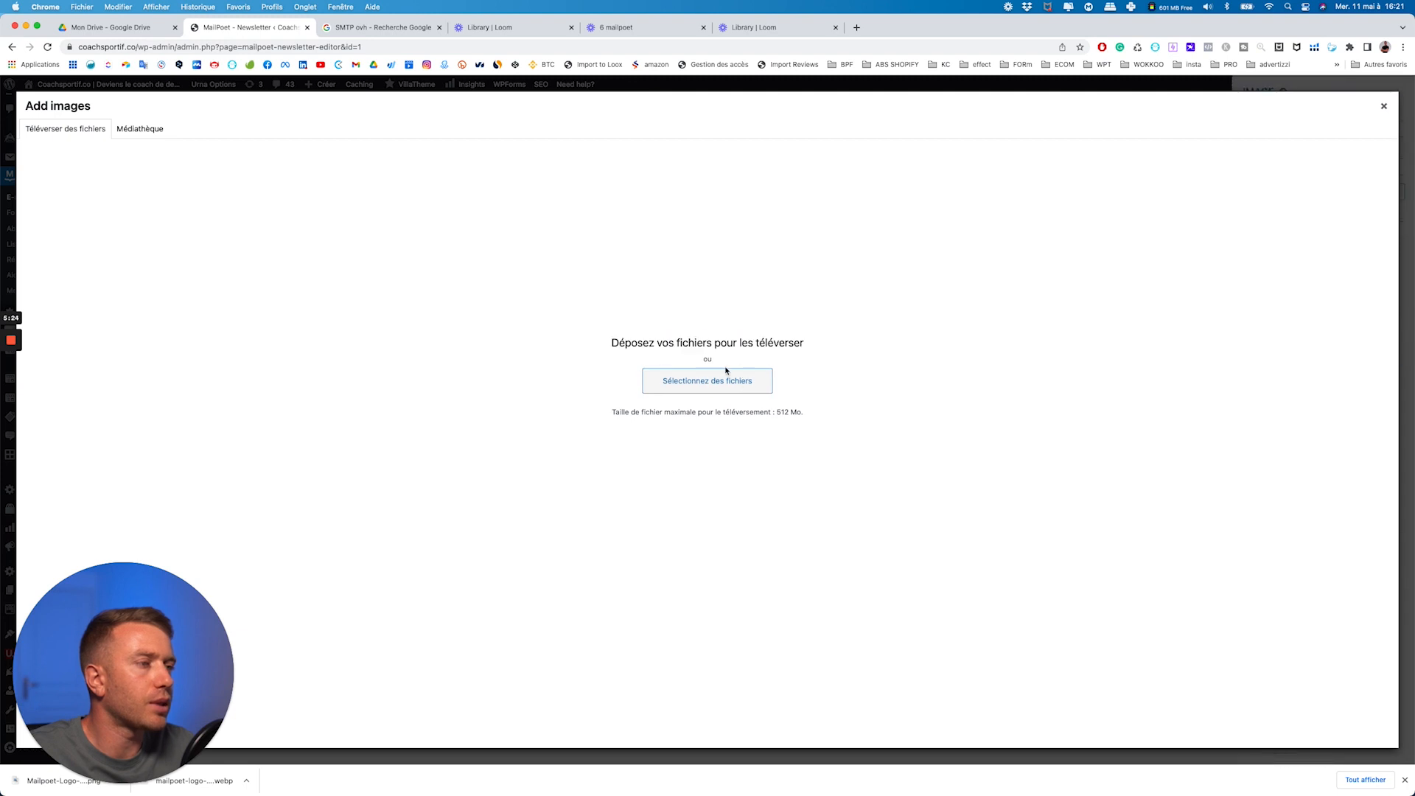
click(154, 133)
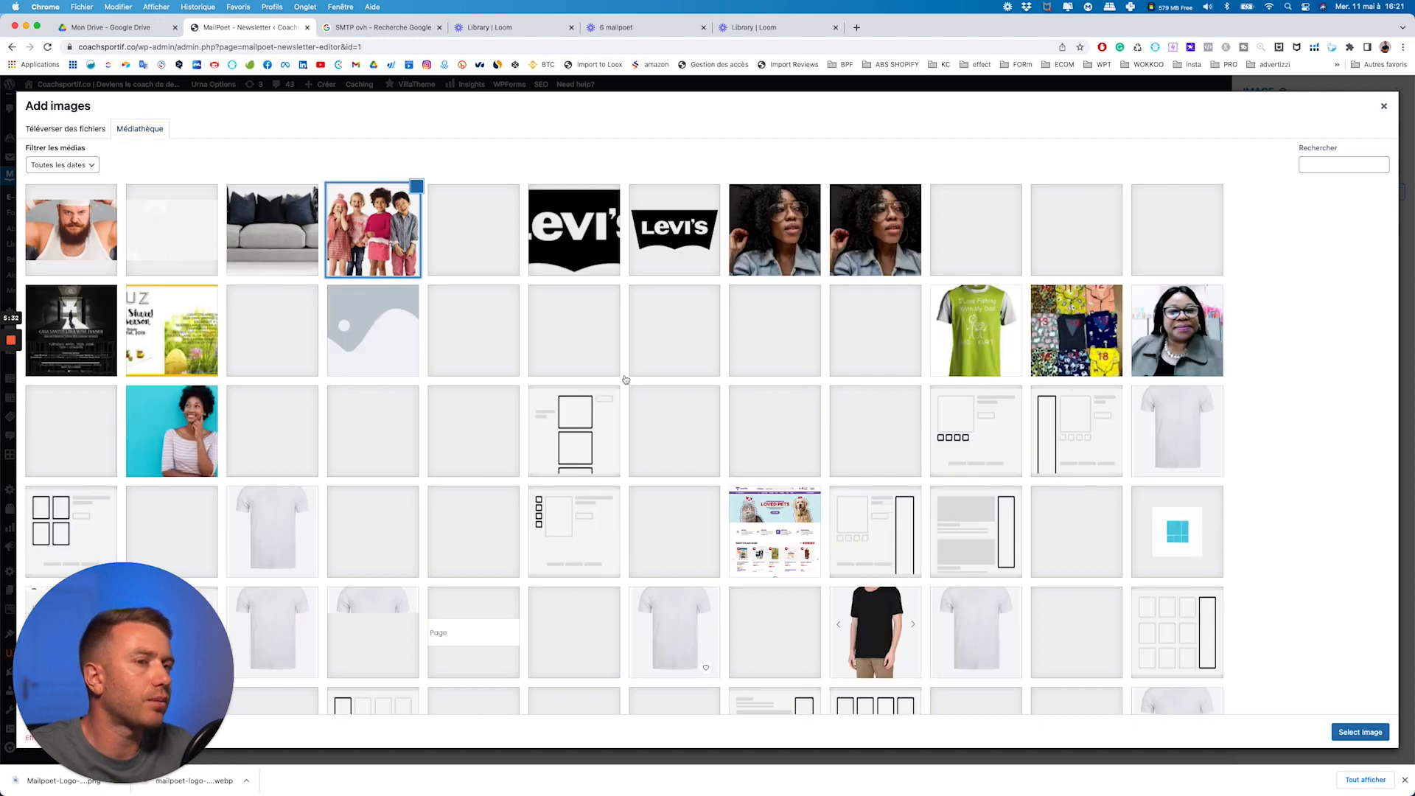
click(1360, 731)
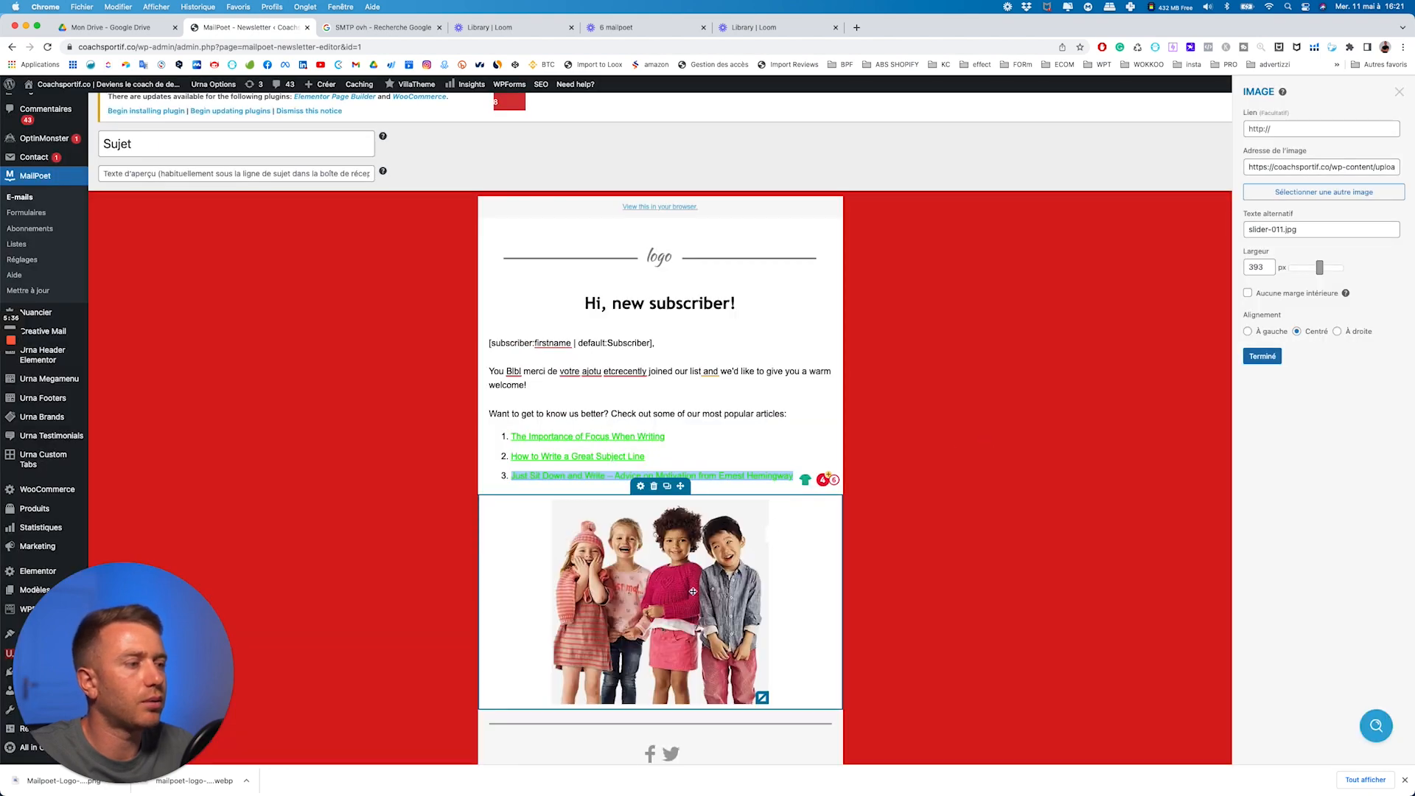
- Set the welcome e-mail's subject to "Merci, voici ton cadeau !"
scroll(649, 583, down, 1)
scroll(806, 356, up, 3)
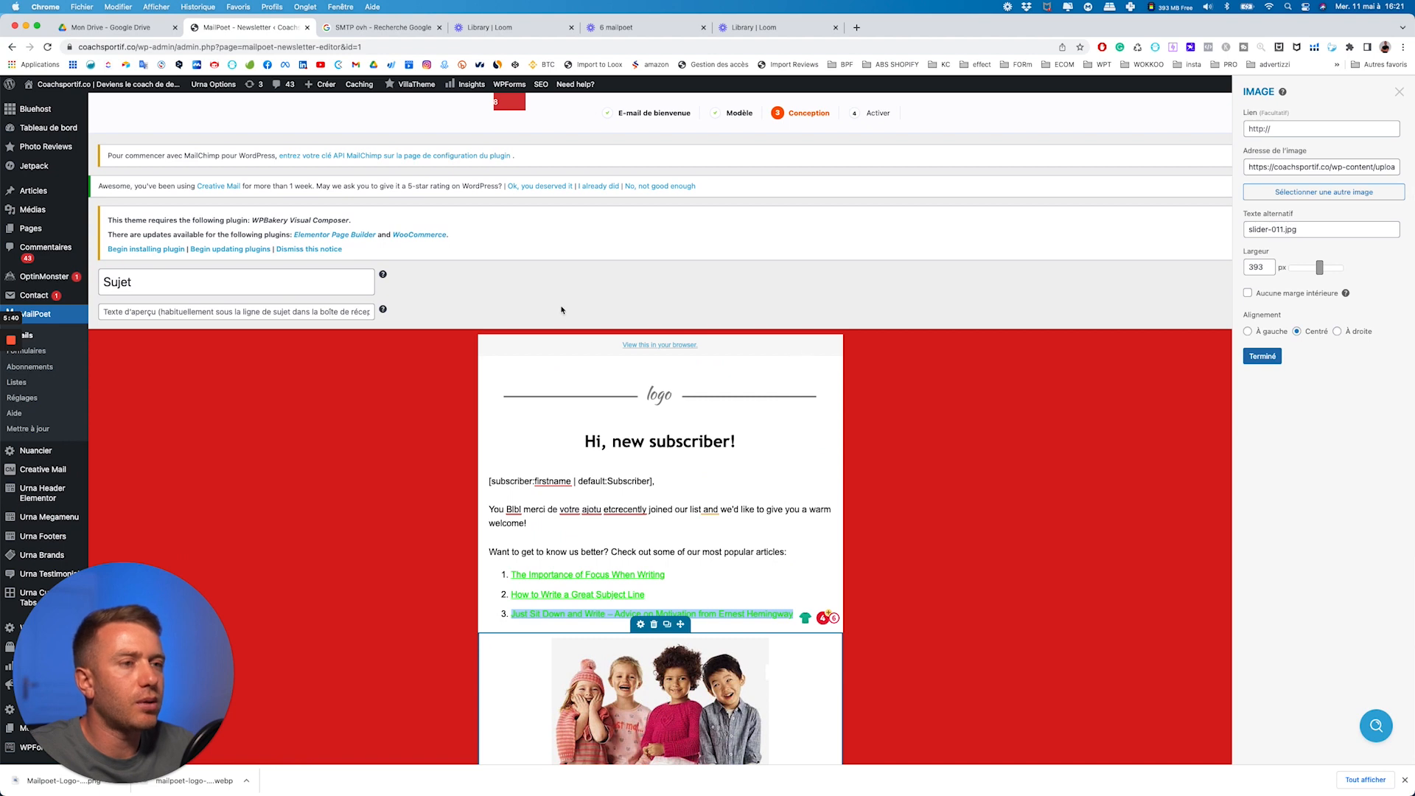
click(186, 285)
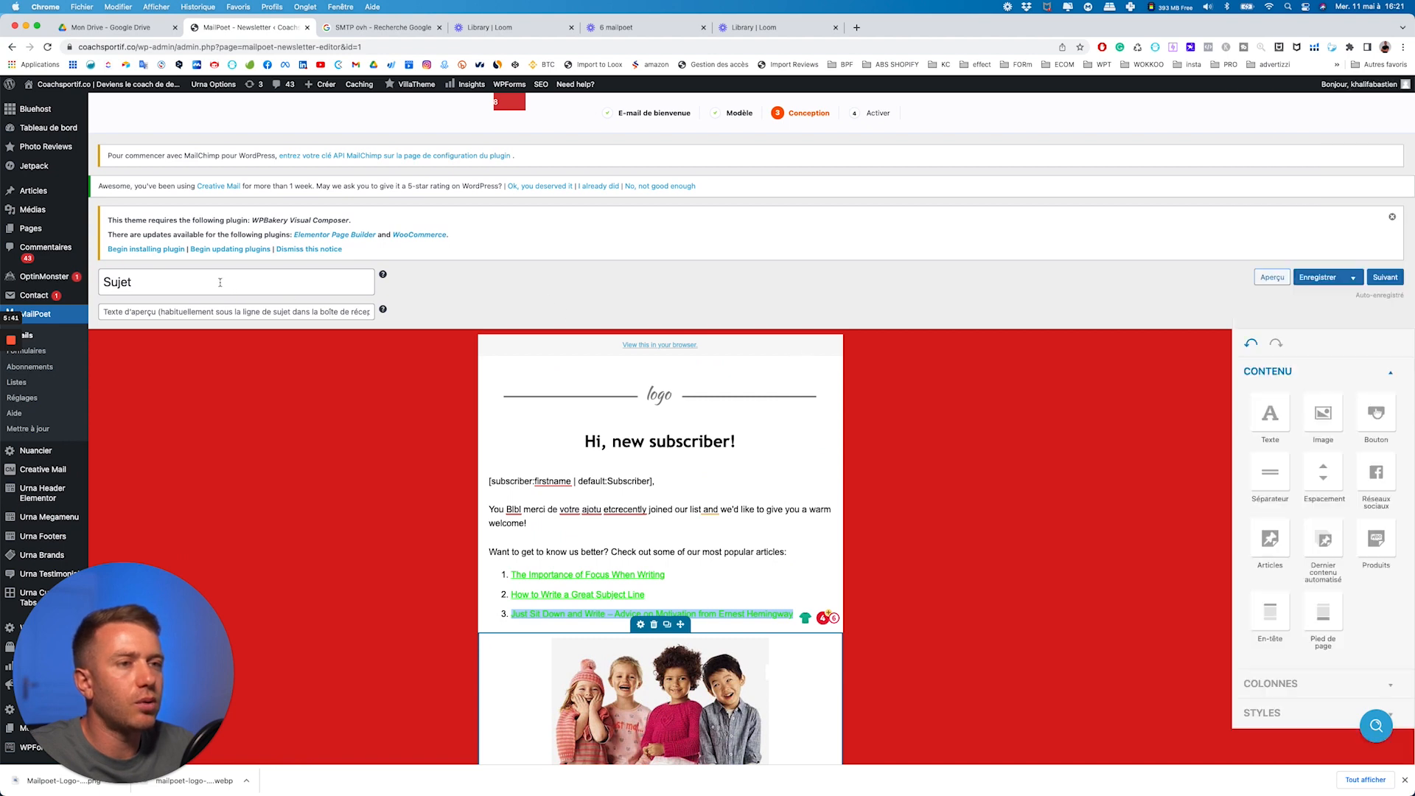
double_click(173, 283)
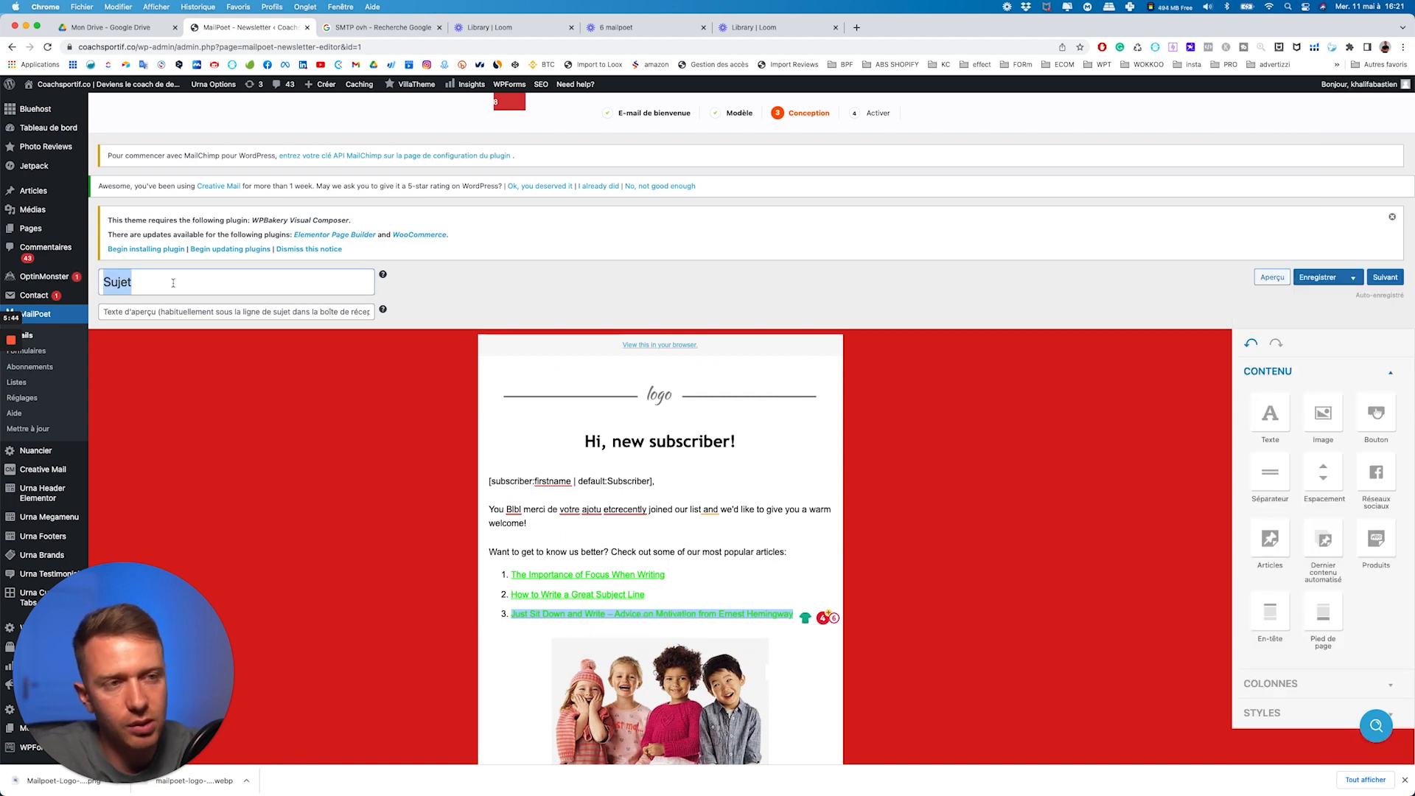
text(Merci )
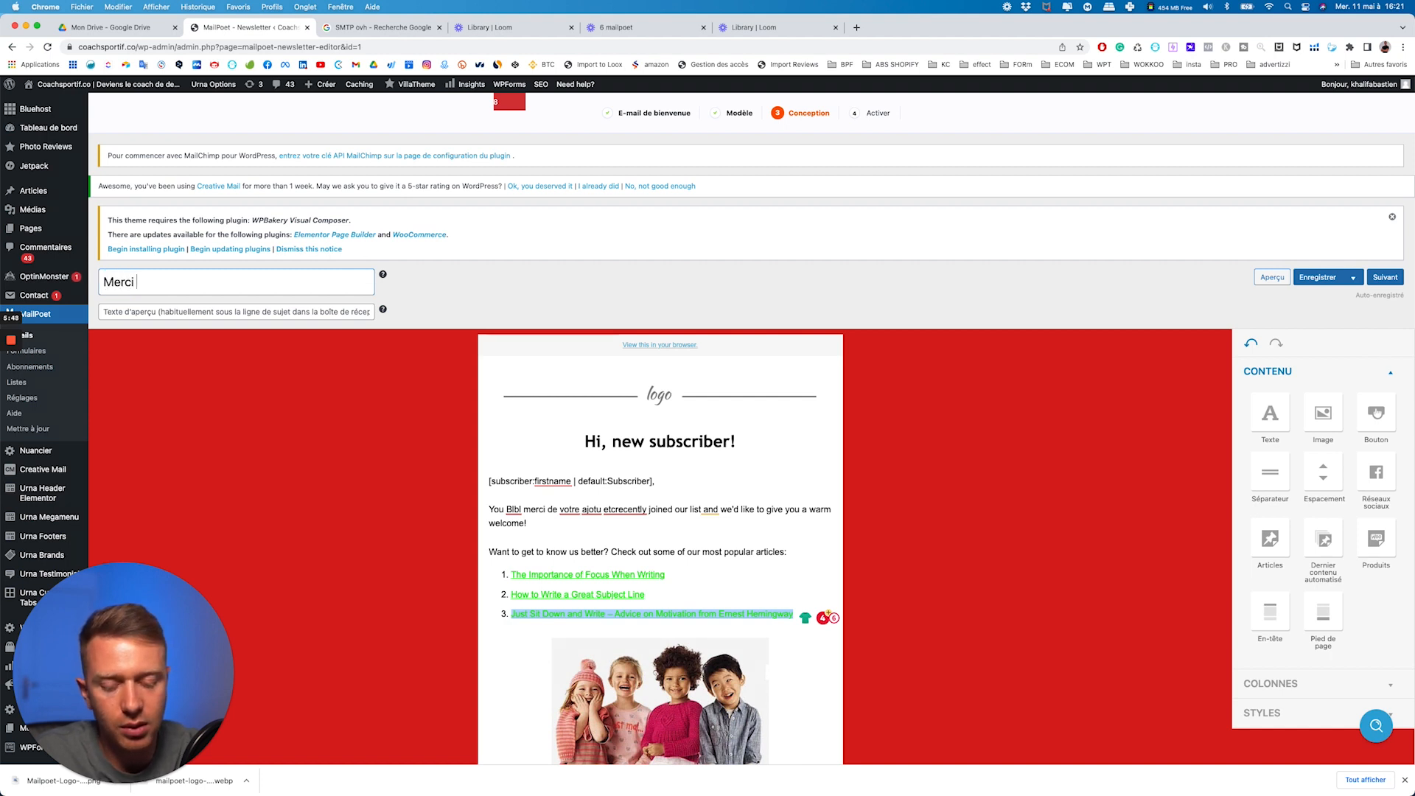
text(, voici )
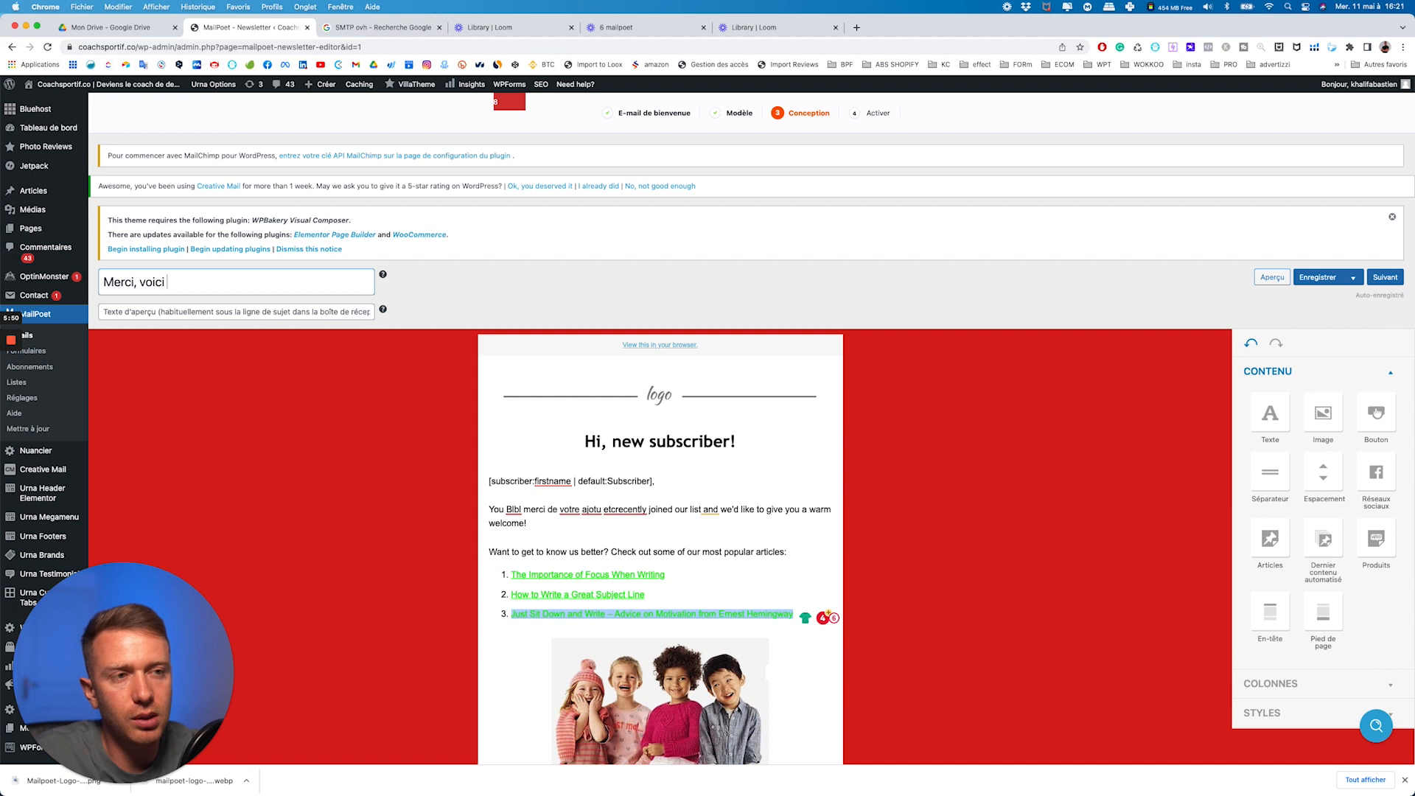
text(ton cadeau !)
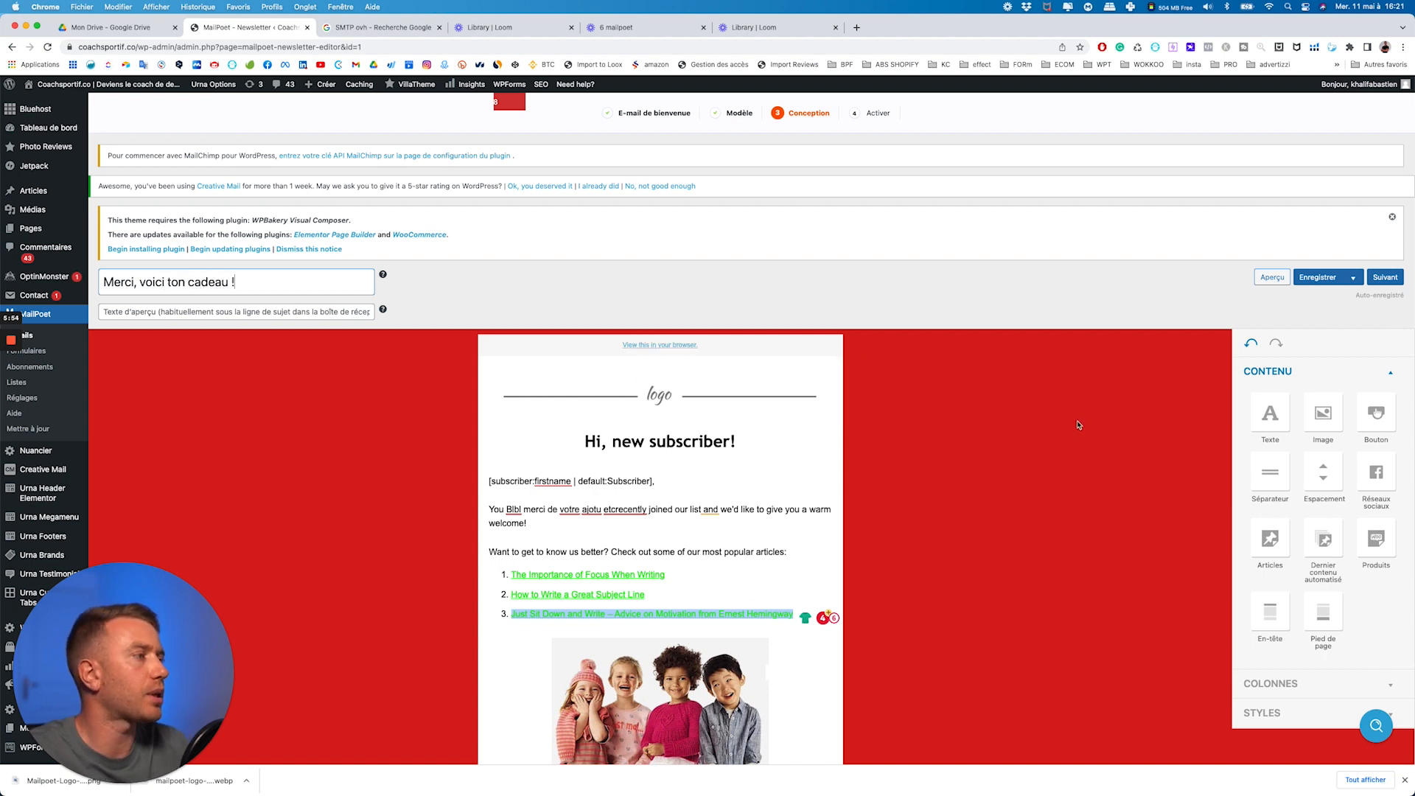
- Save the welcome e-mail's design and continue to its activation settings
click(1354, 280)
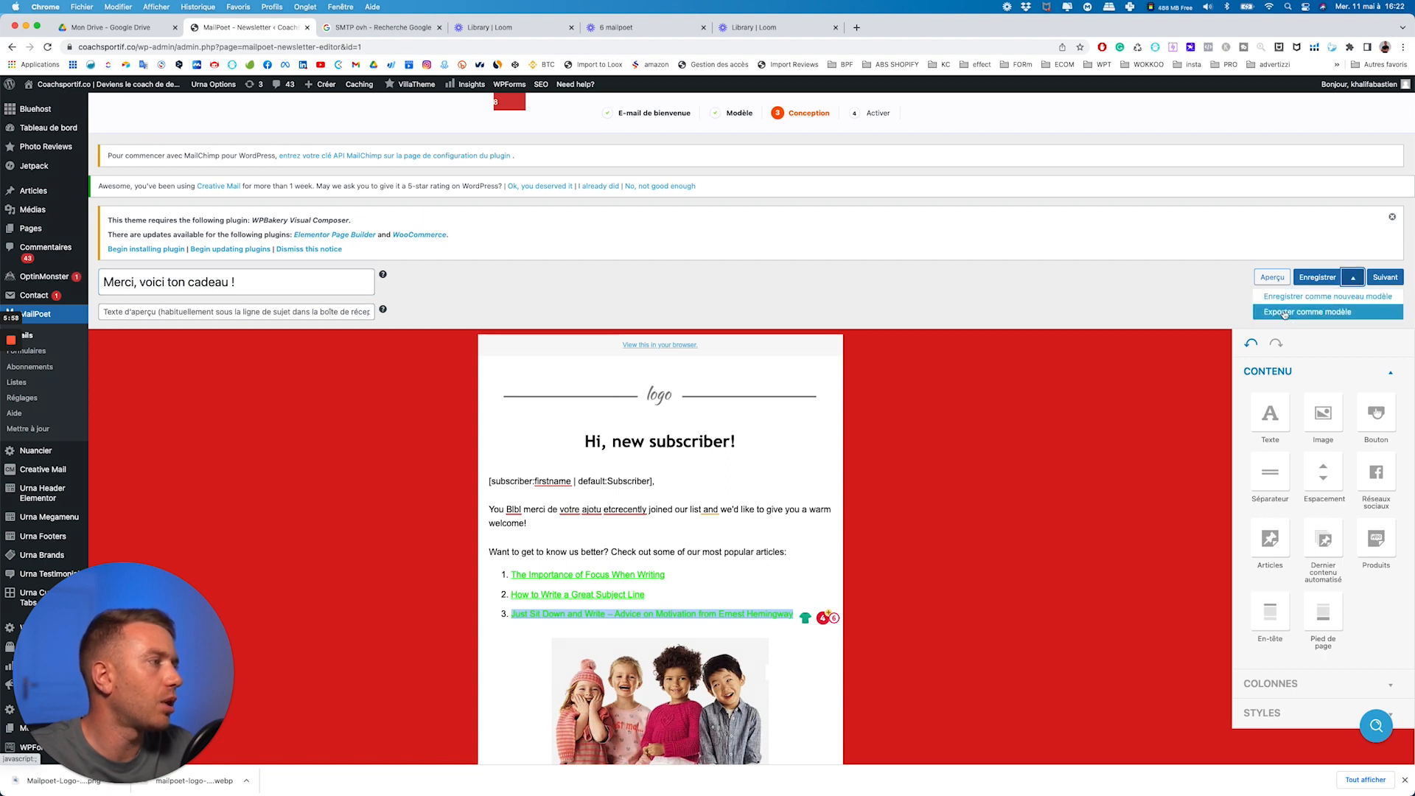
click(1316, 279)
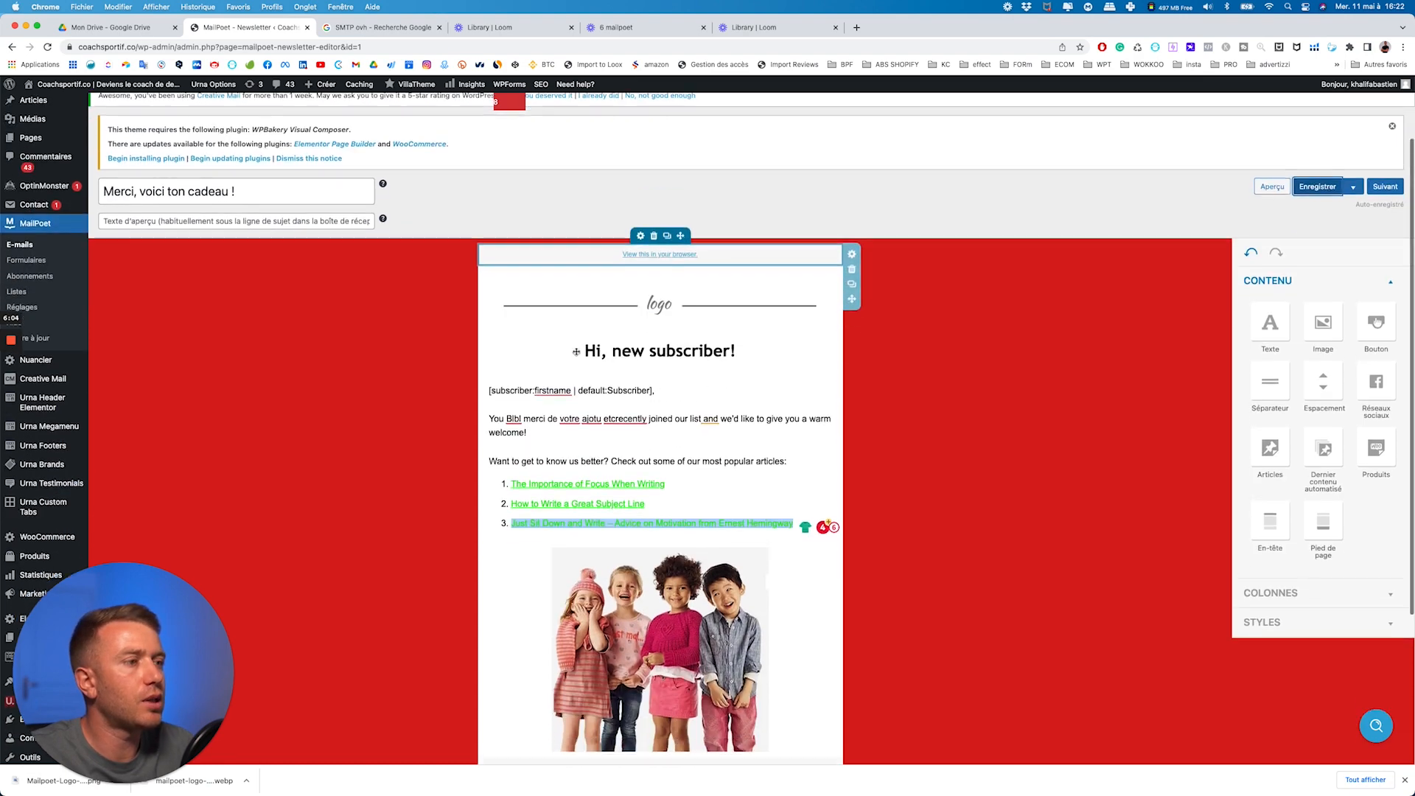
scroll(779, 434, down, 5)
scroll(780, 433, up, 5)
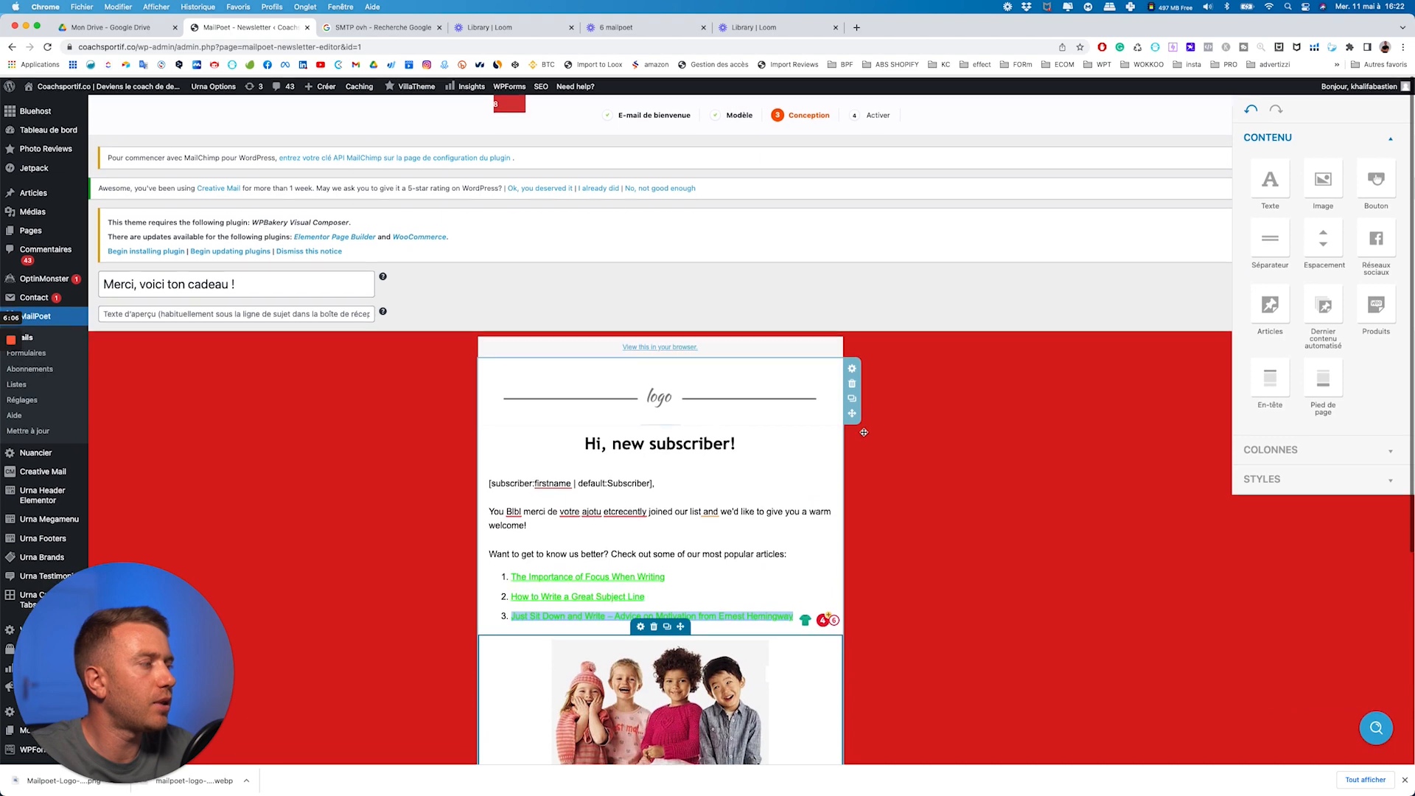
click(1385, 277)
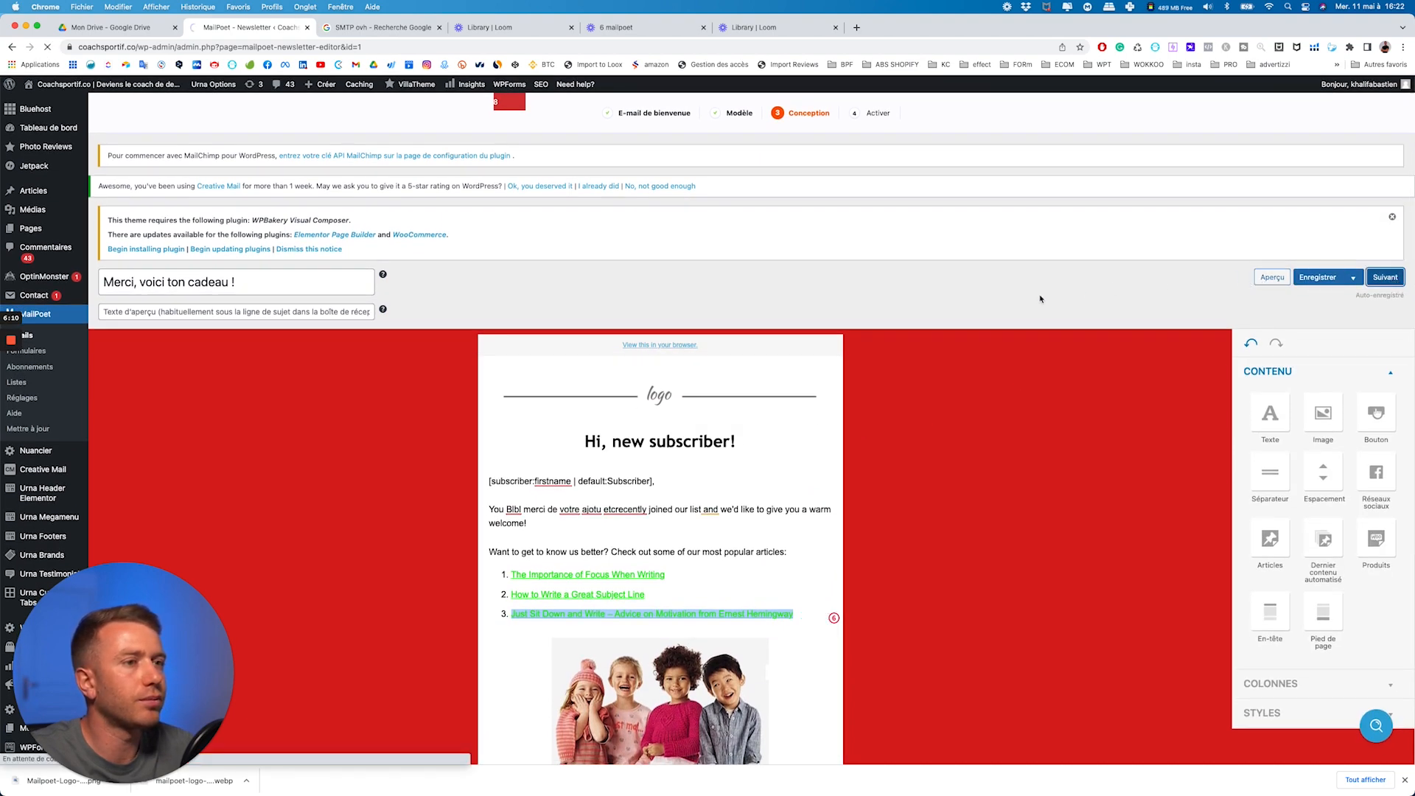
scroll(1036, 299, down, 5)
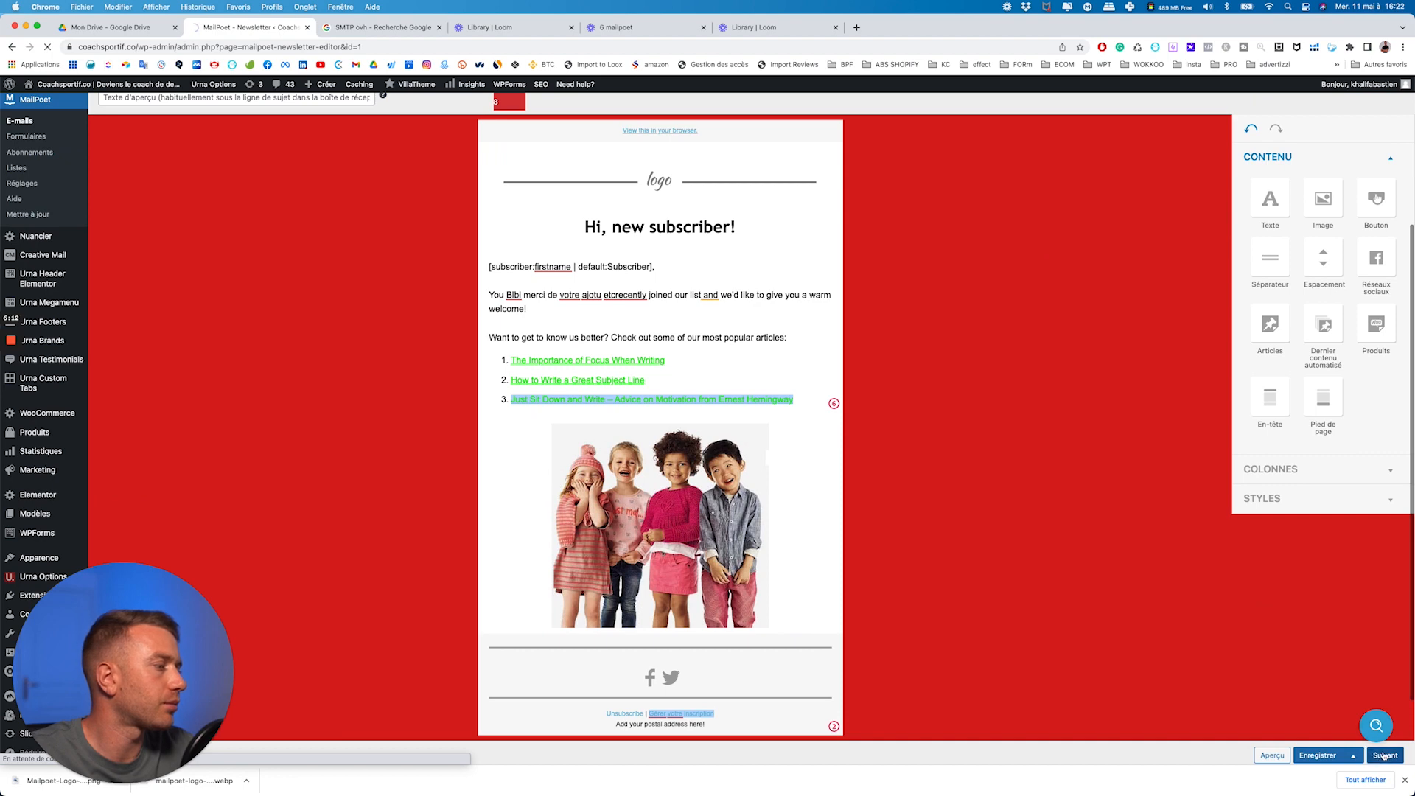
scroll(1387, 755, down, 2)
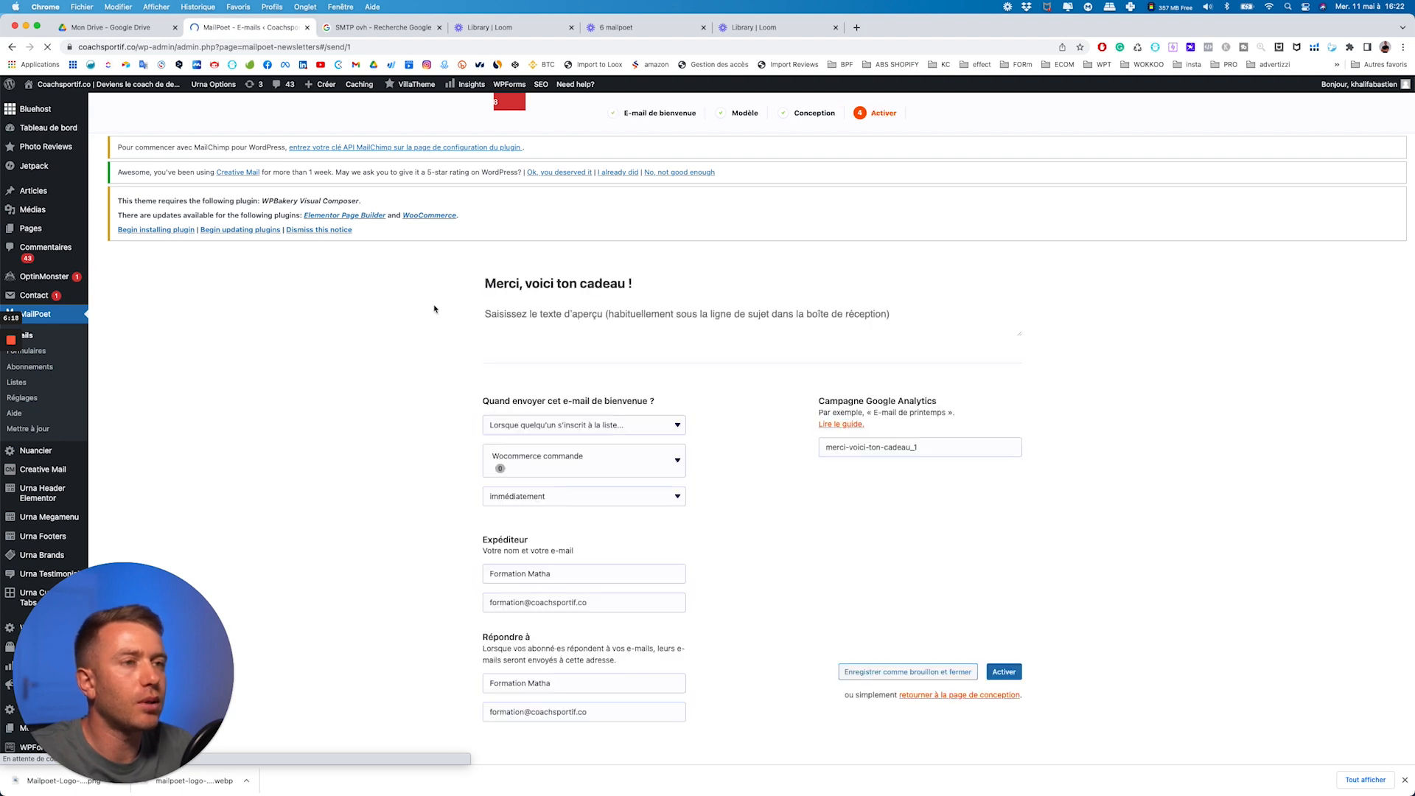
- Review the sending trigger, sender and reply-to settings, and activate the welcome e-mail
scroll(535, 357, down, 1)
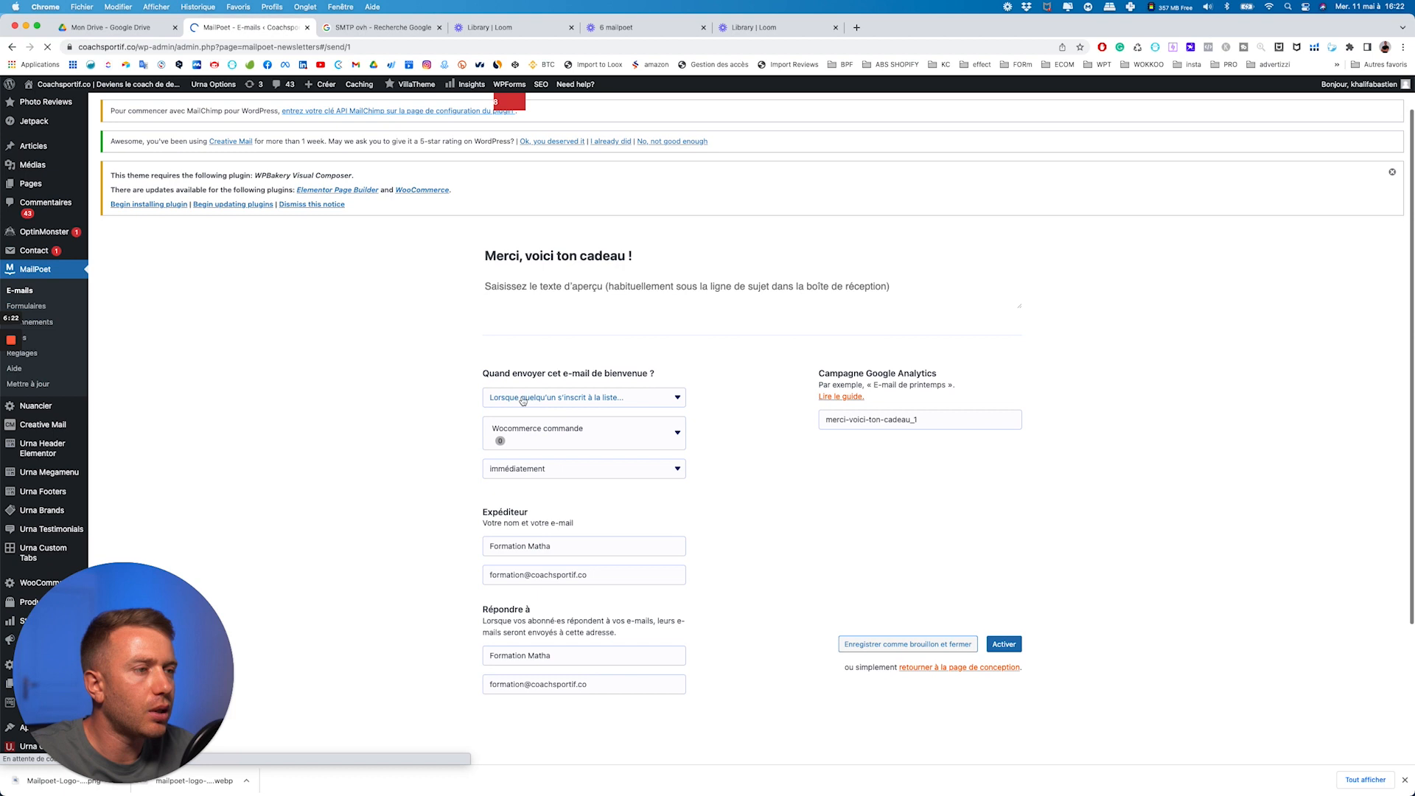
scroll(584, 442, down, 3)
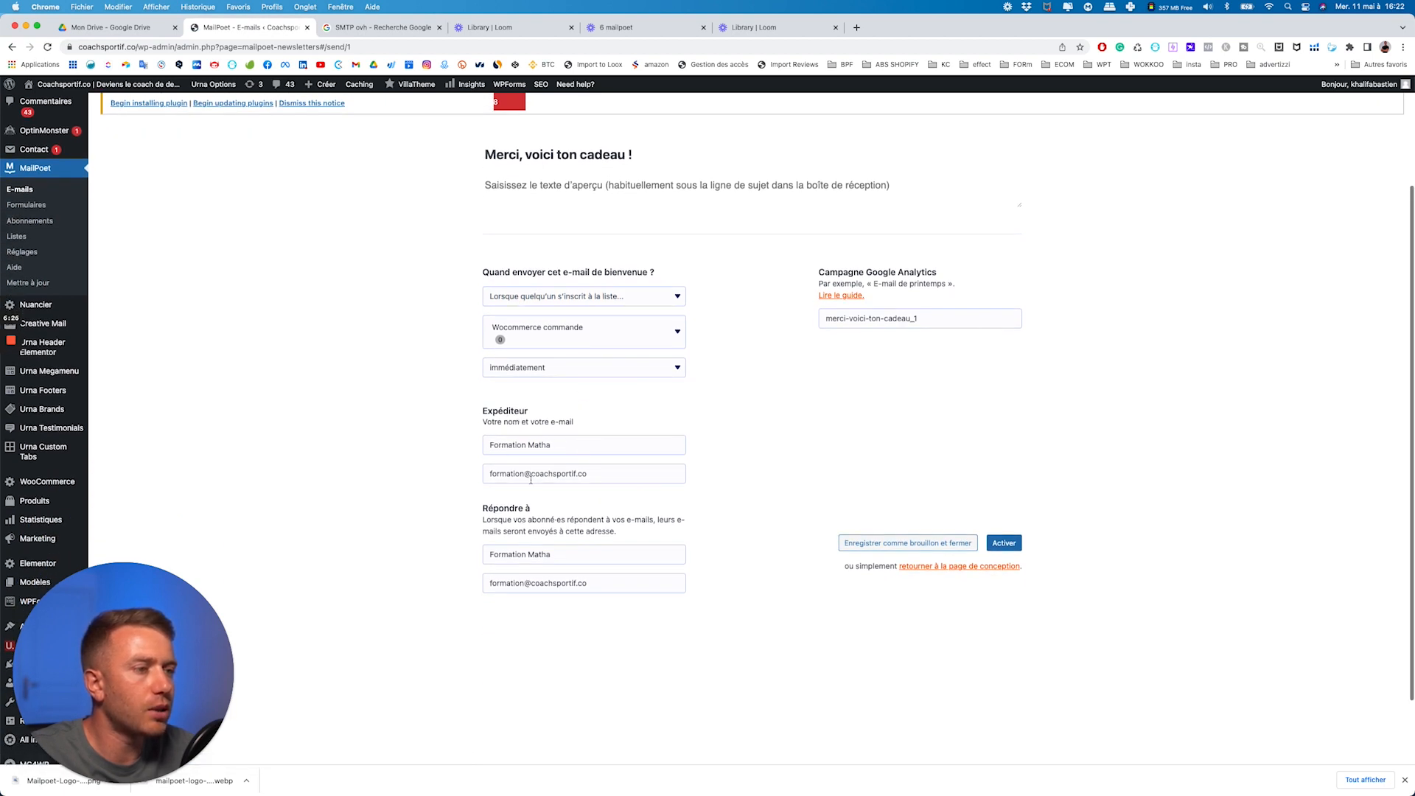
scroll(531, 480, down, 2)
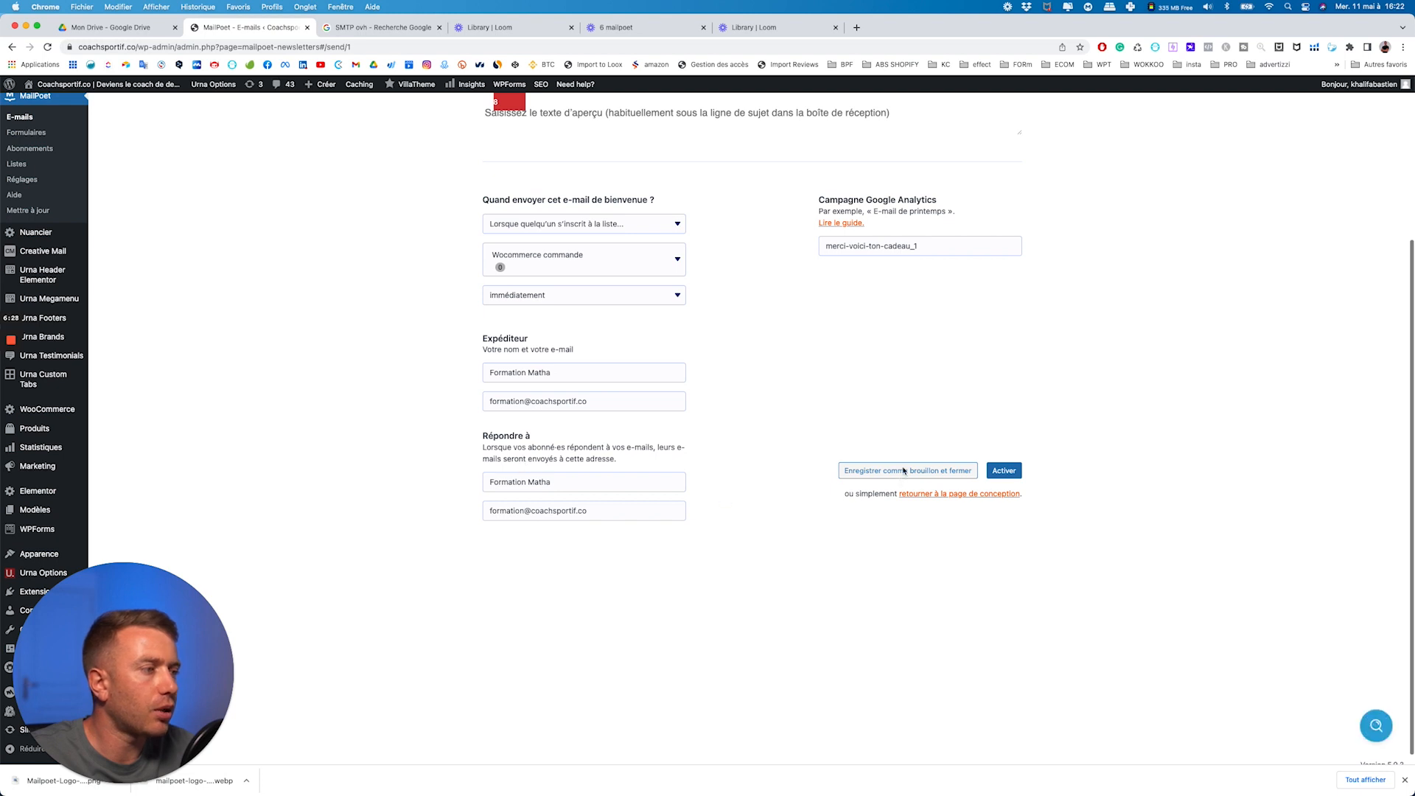
click(1003, 472)
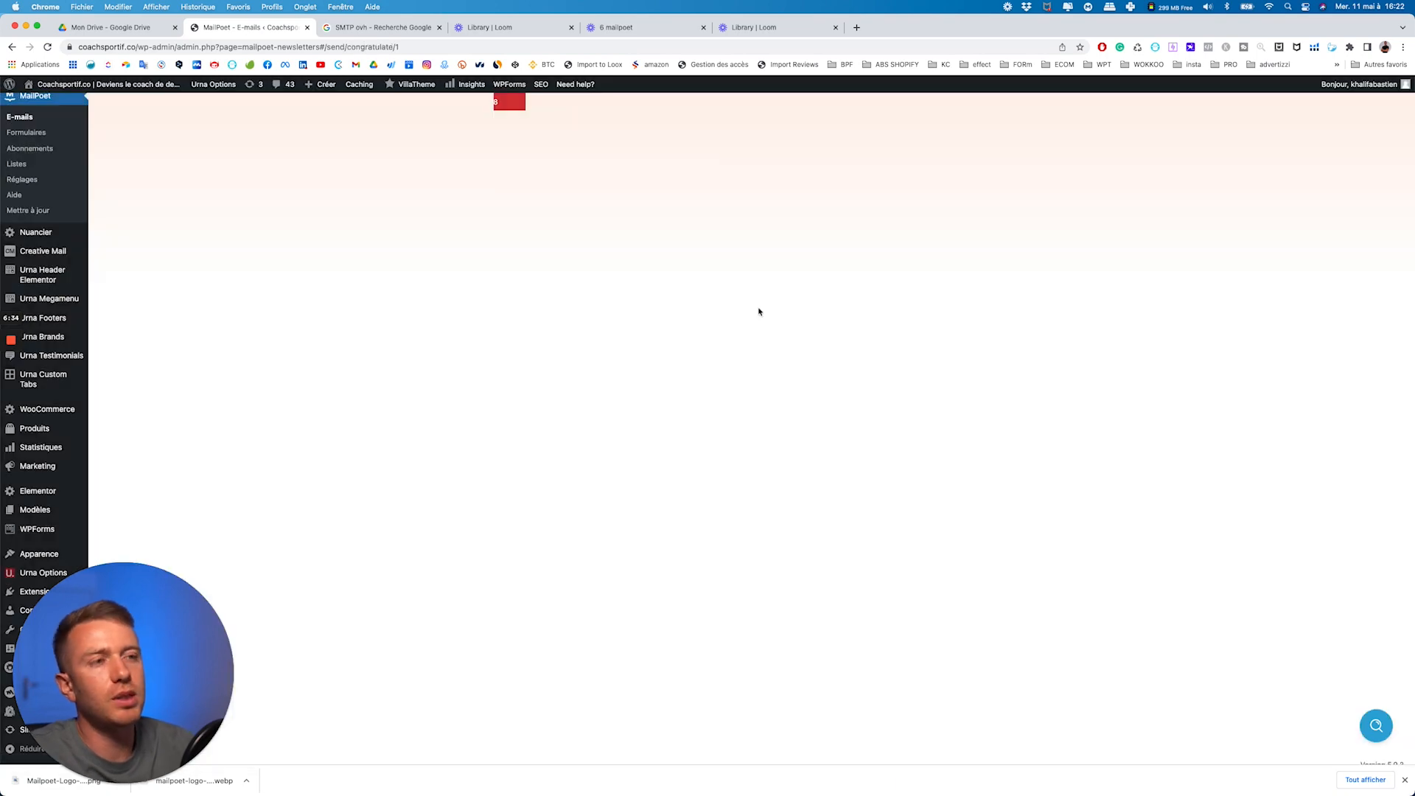
- Decline the free MailPoet Starter plan offer and show the list of welcome e-mails
scroll(758, 311, up, 3)
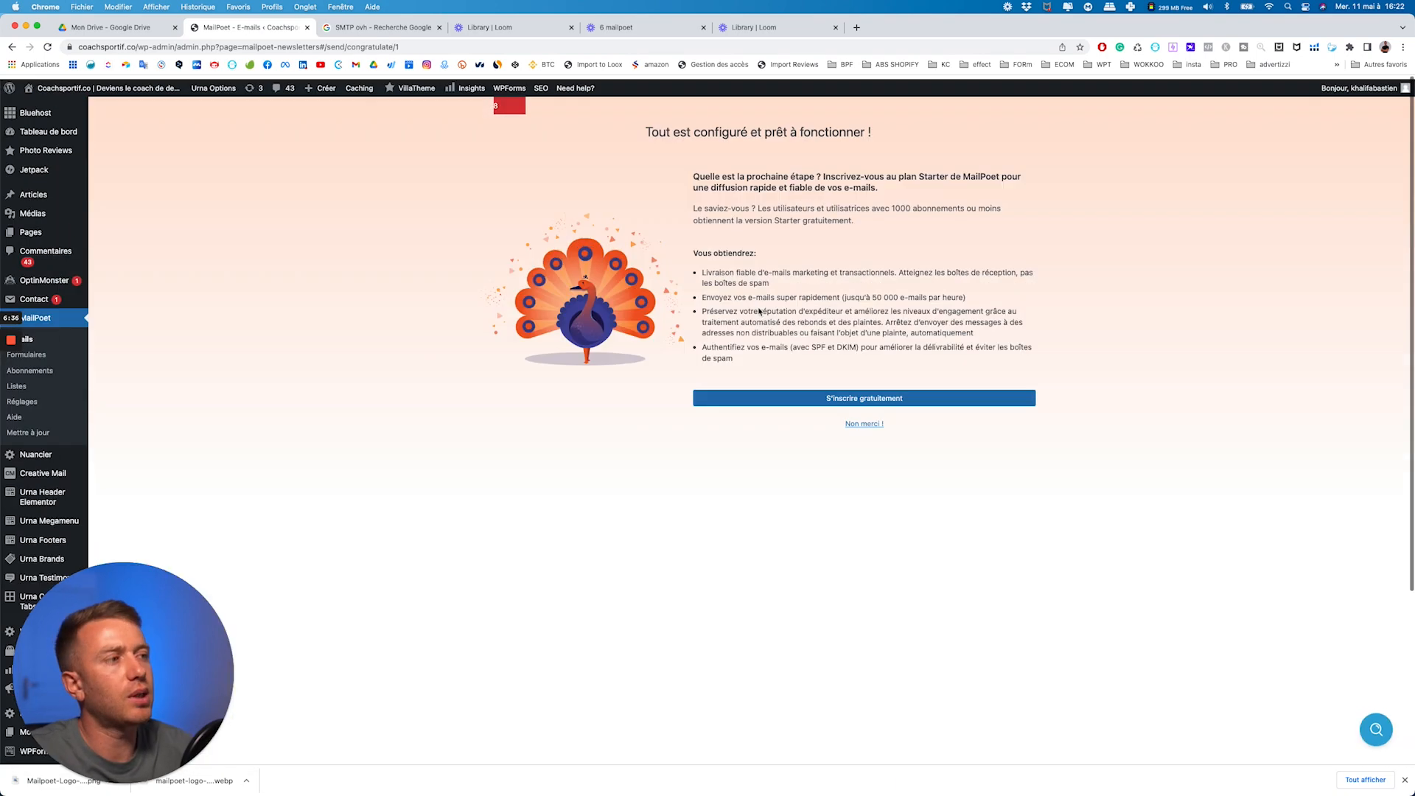
click(867, 422)
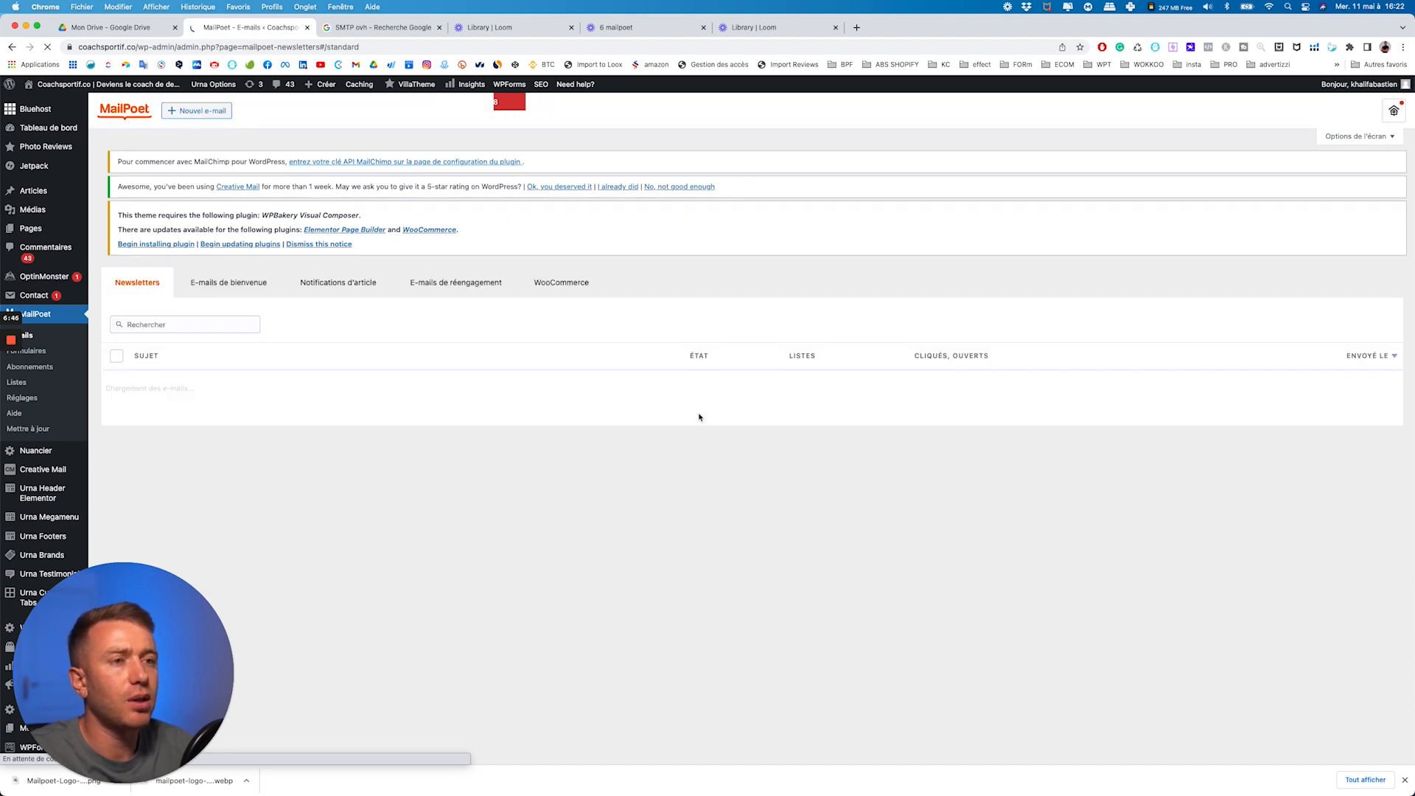
click(213, 289)
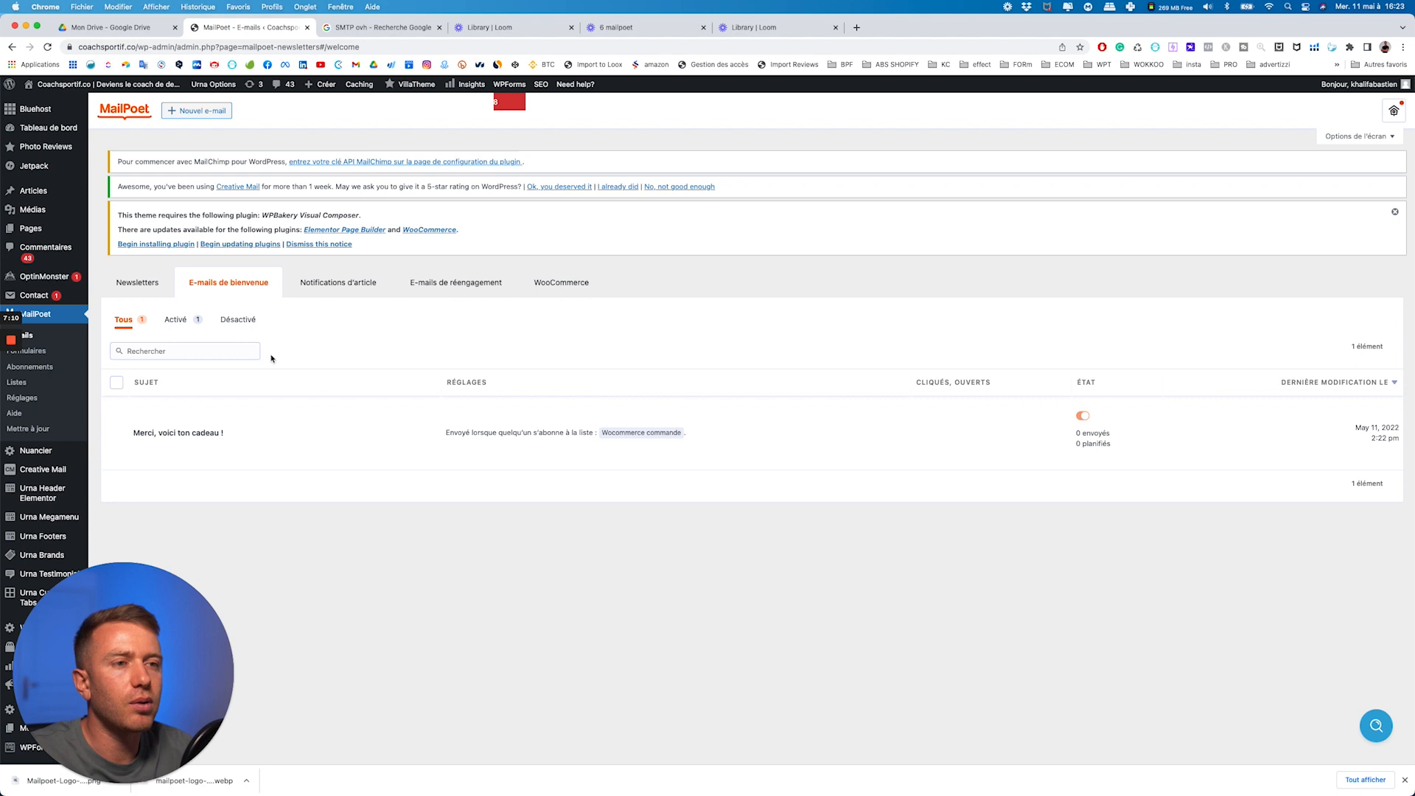
- Create a newsletter from the "Blog sur l'alimentation saine" template in the Newsletters category
click(125, 286)
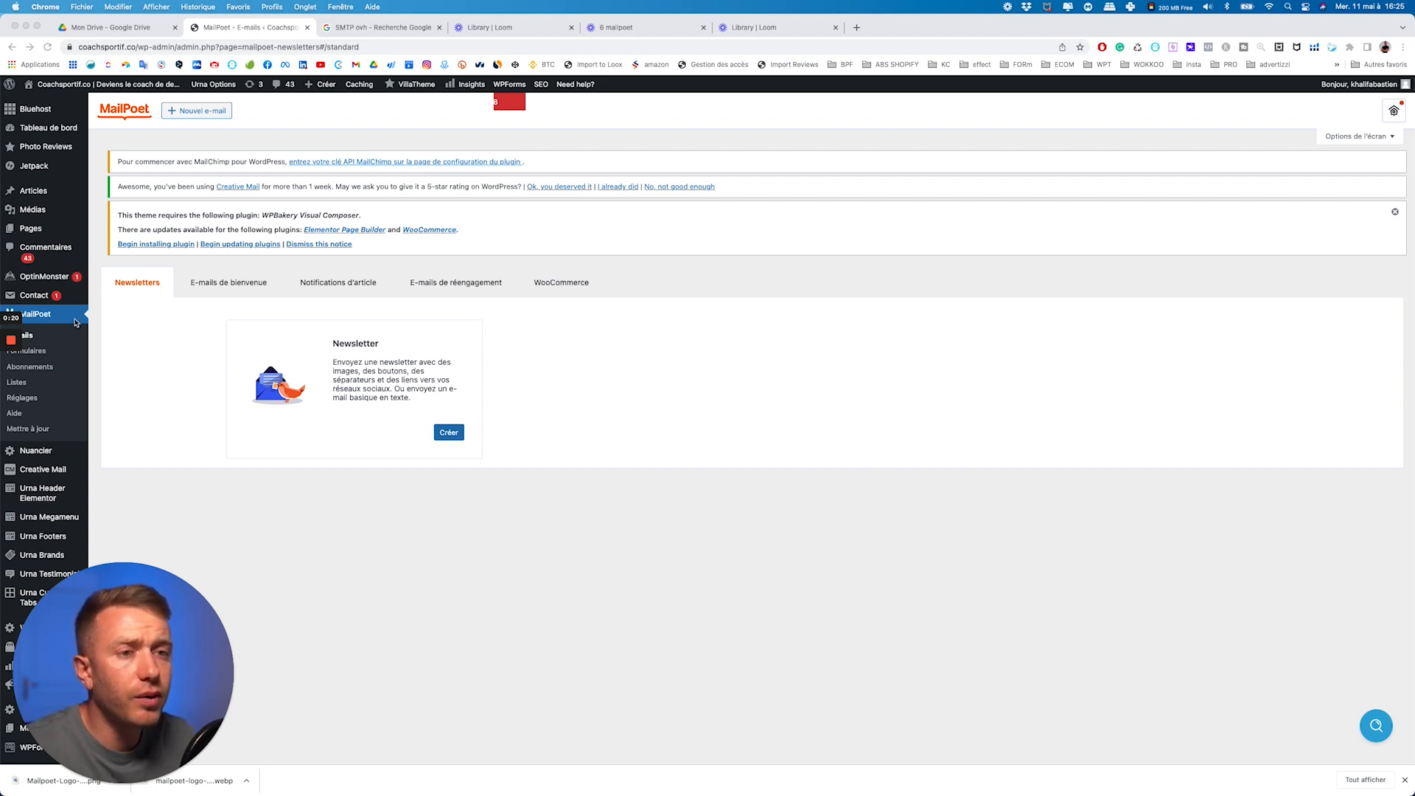
click(451, 435)
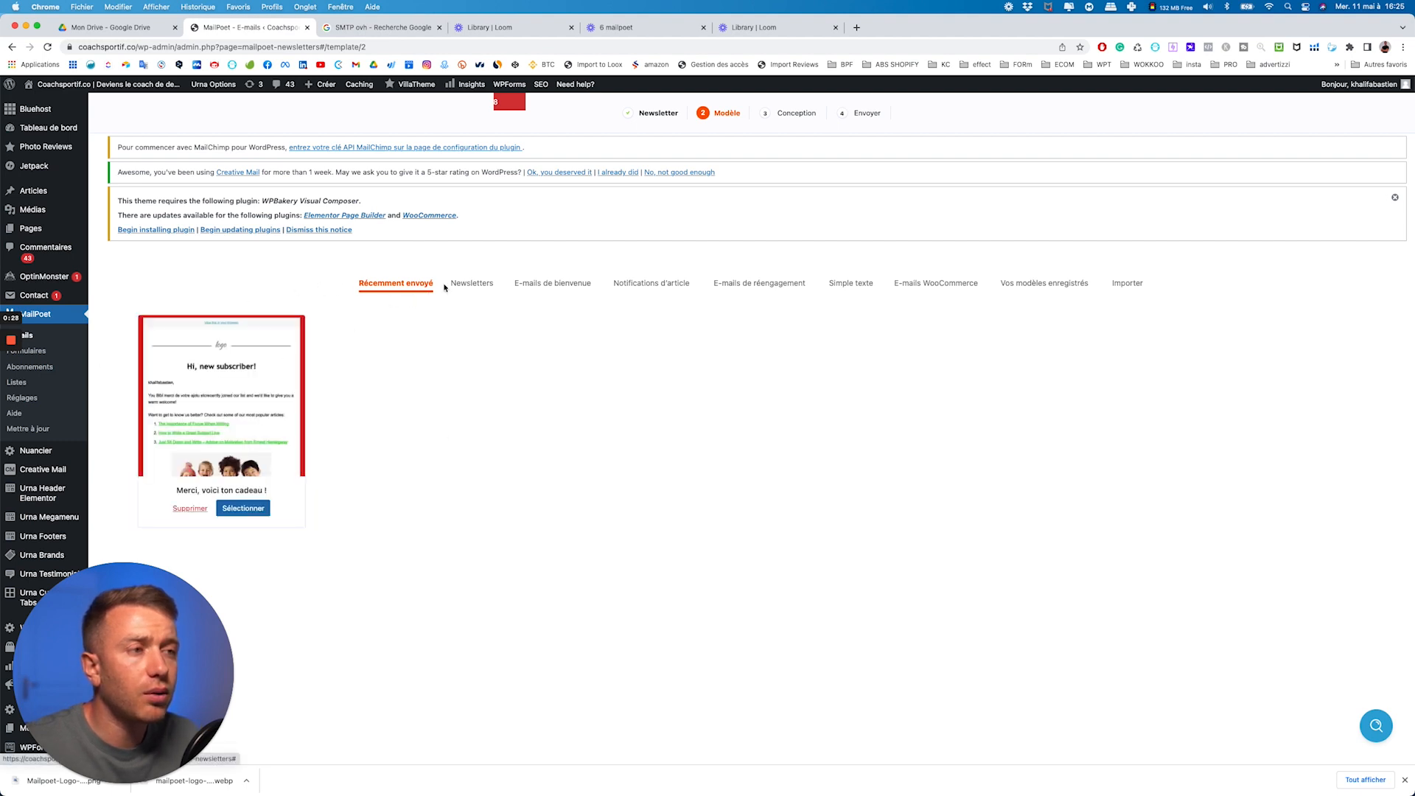
mouse_move(211, 380)
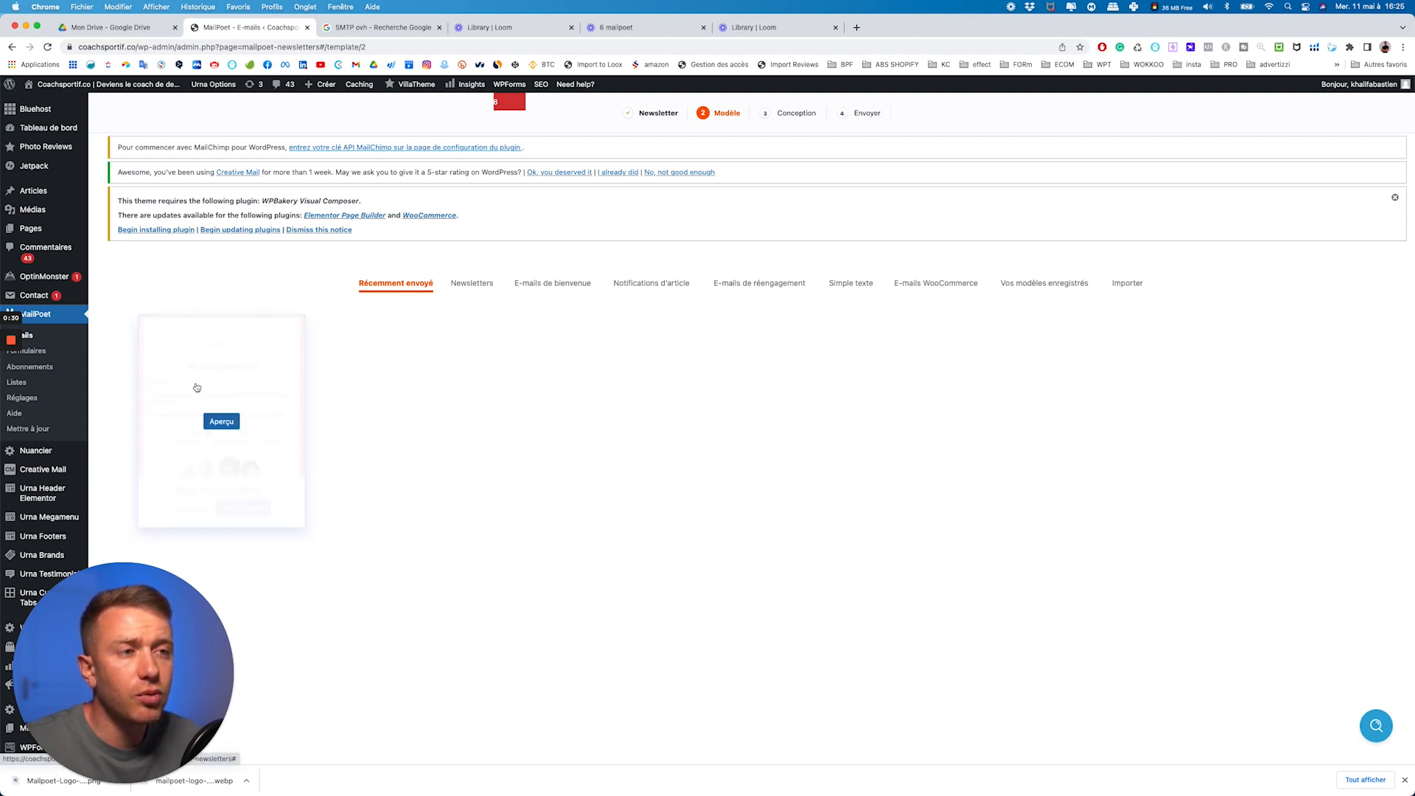
click(486, 286)
scroll(502, 379, down, 5)
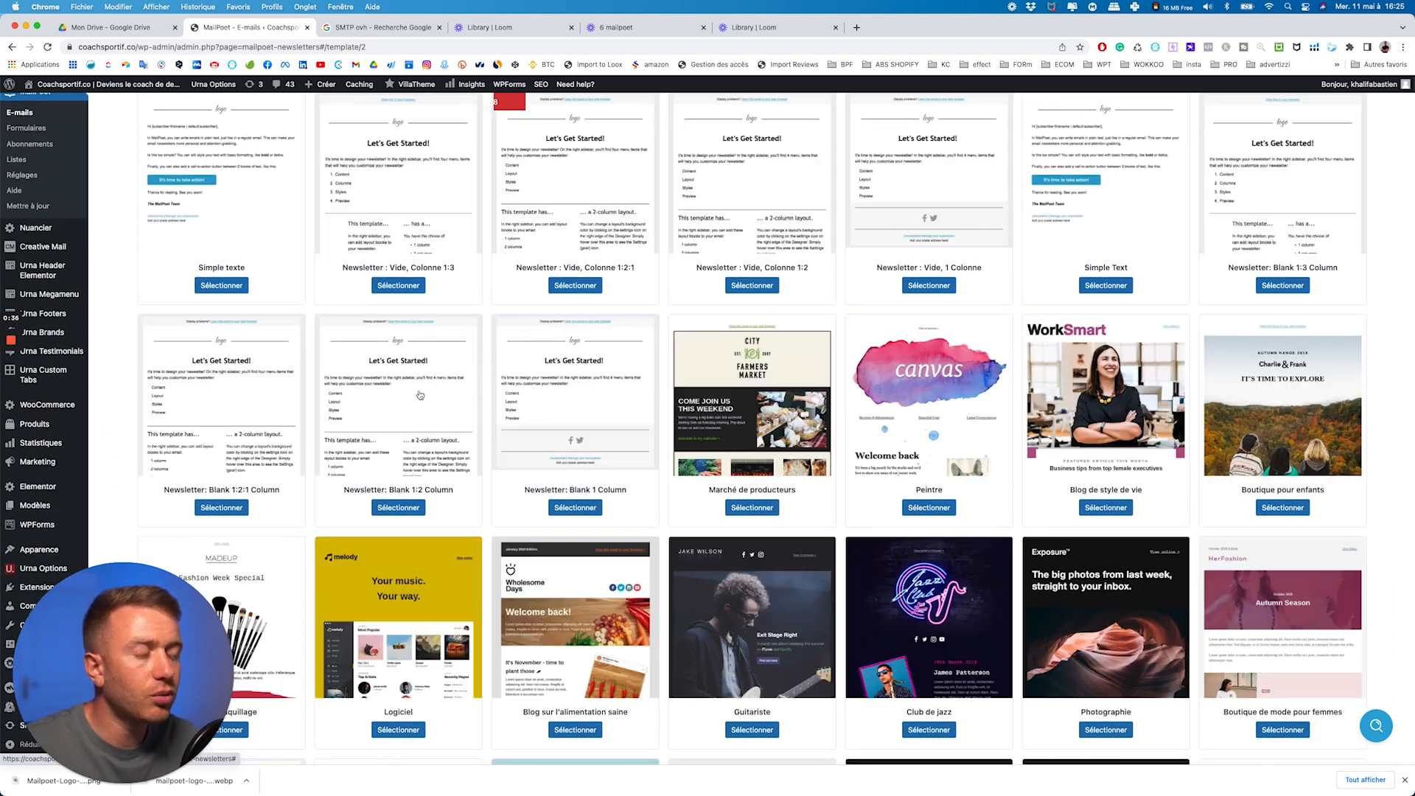
scroll(1043, 321, down, 2)
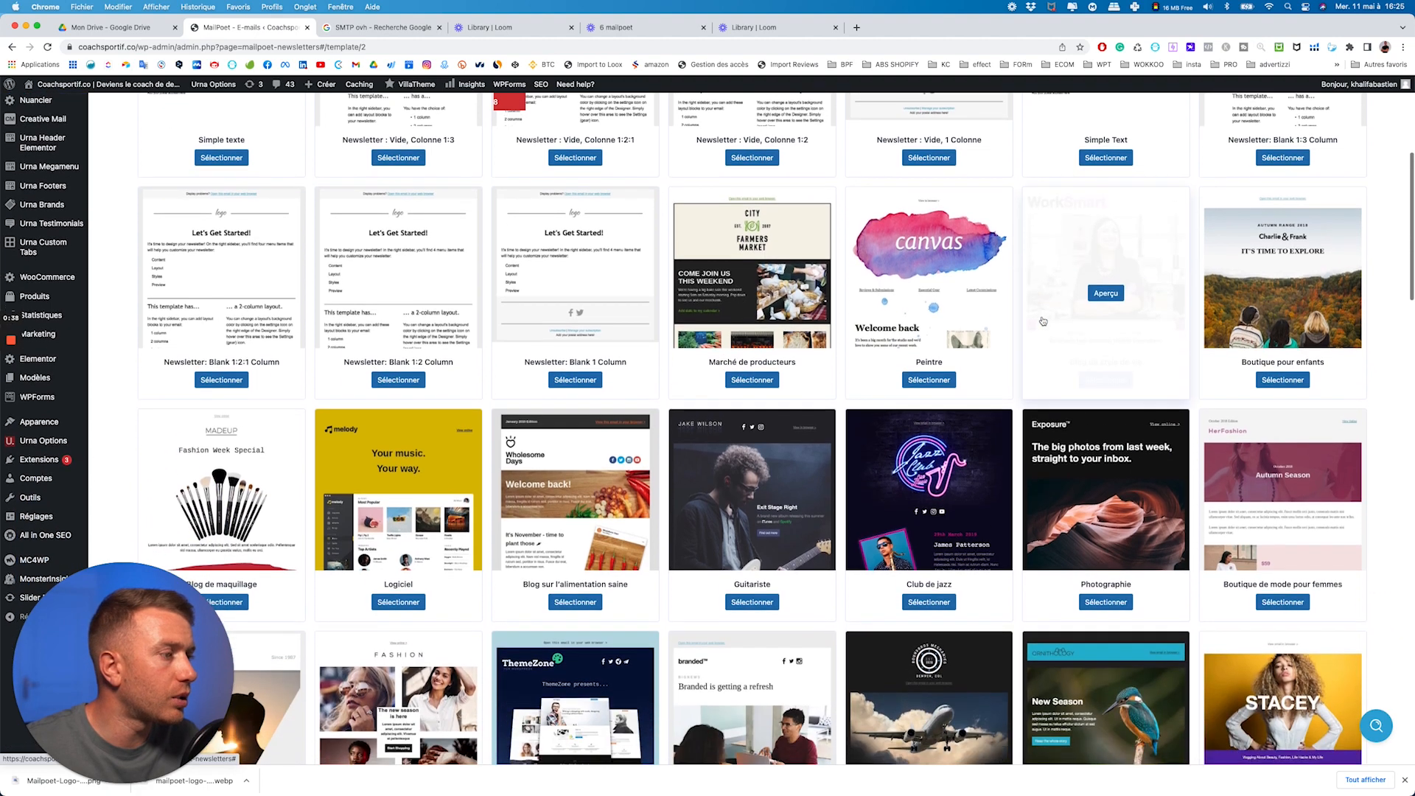
scroll(1043, 321, down, 2)
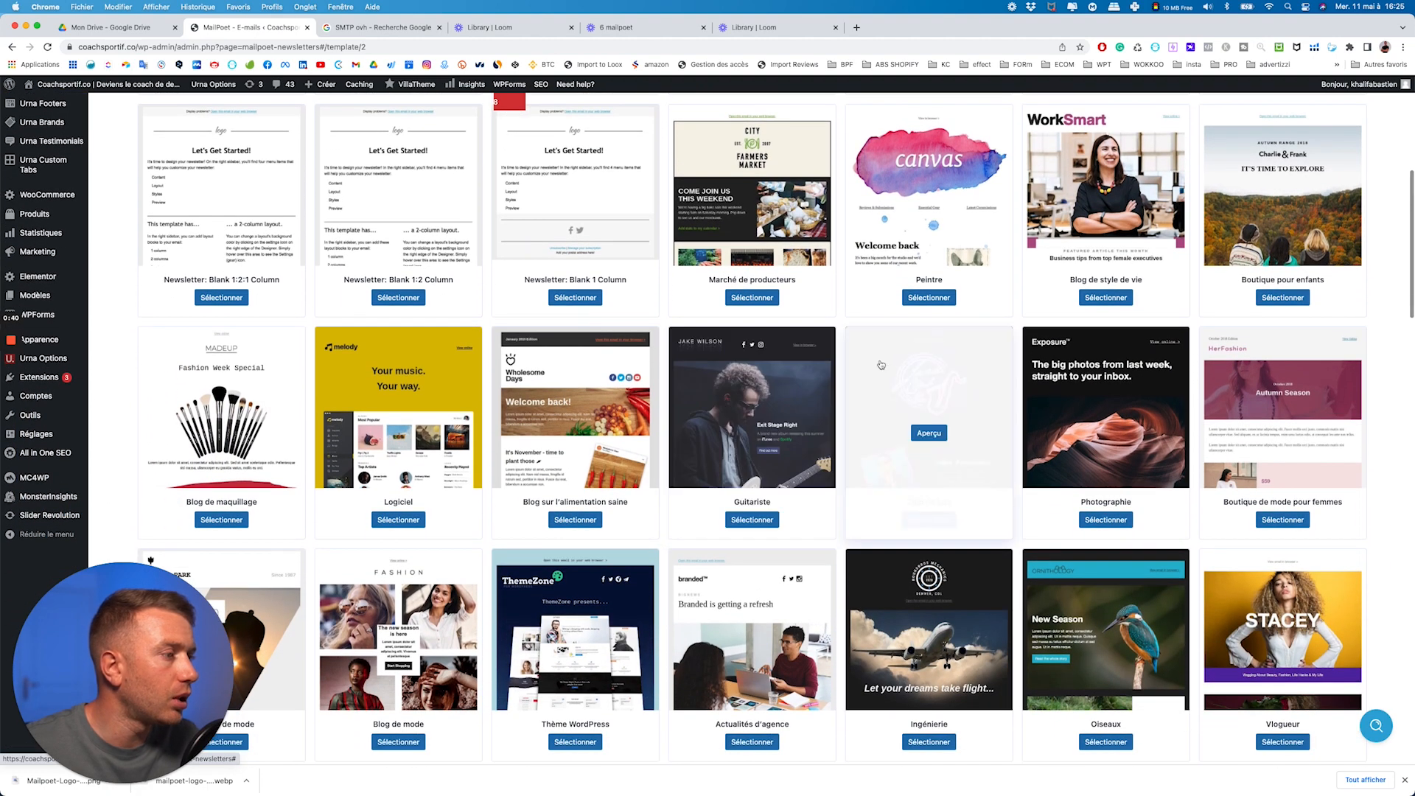
click(575, 520)
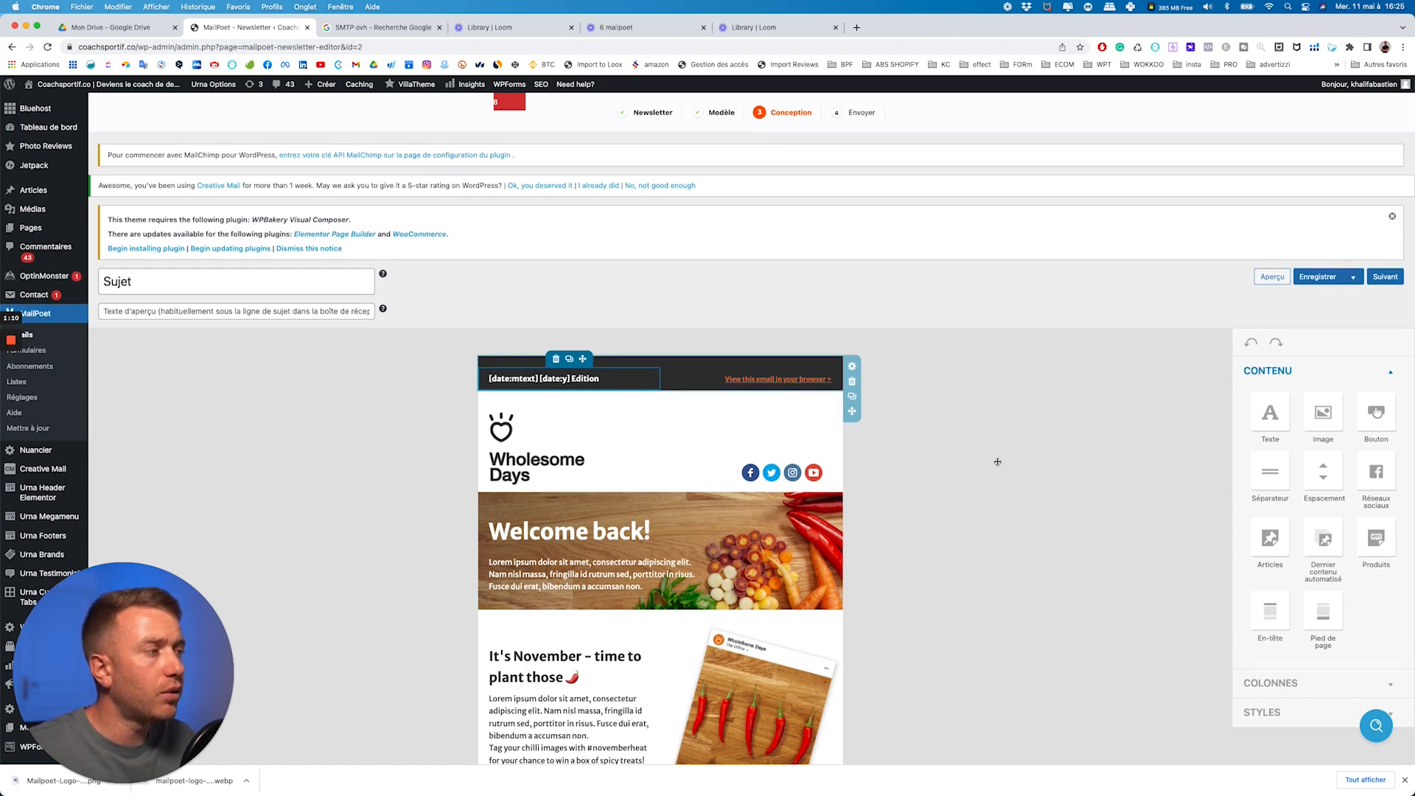
- Continue from the newsletter's design to its sending settings and select WooCommerce Customers as the recipient list
scroll(987, 468, down, 2)
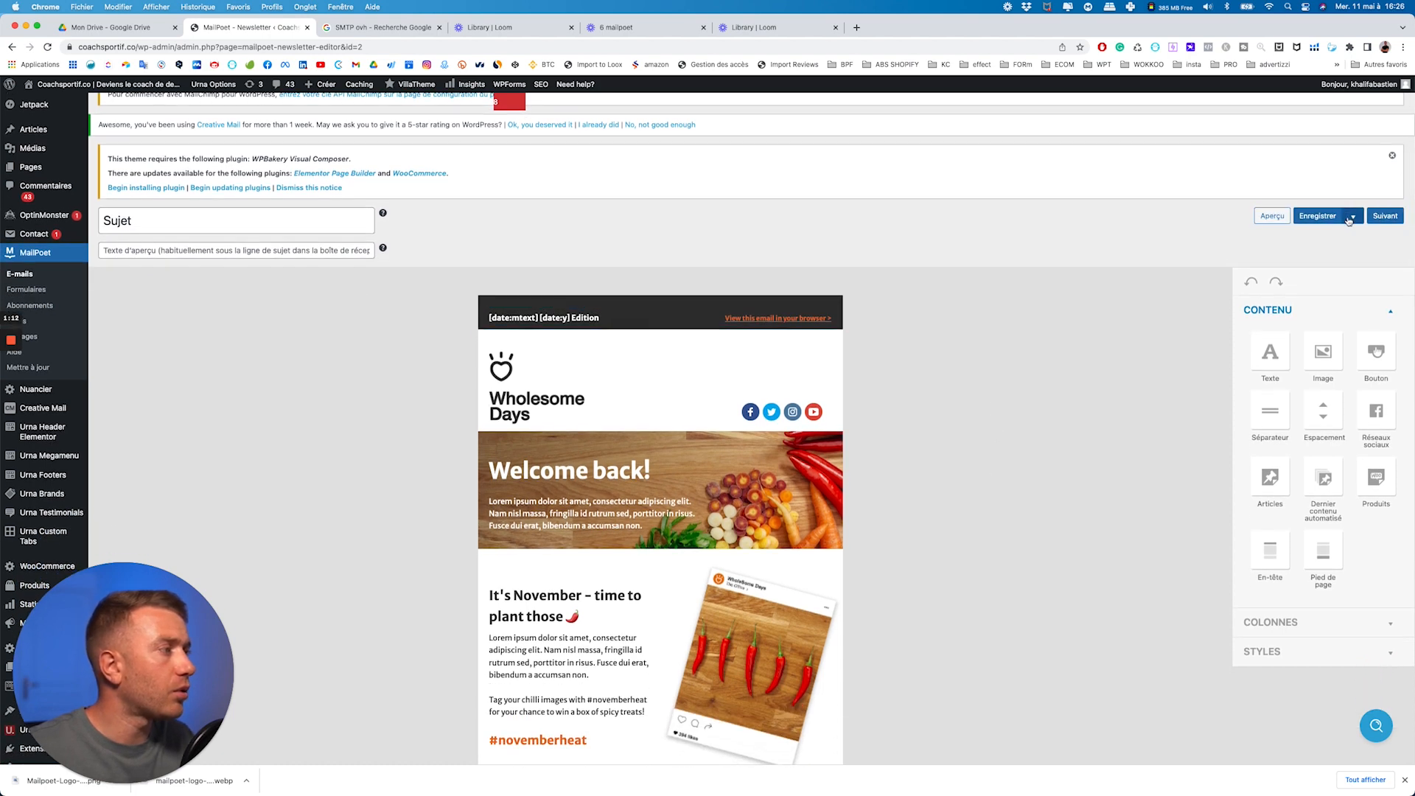
click(1385, 216)
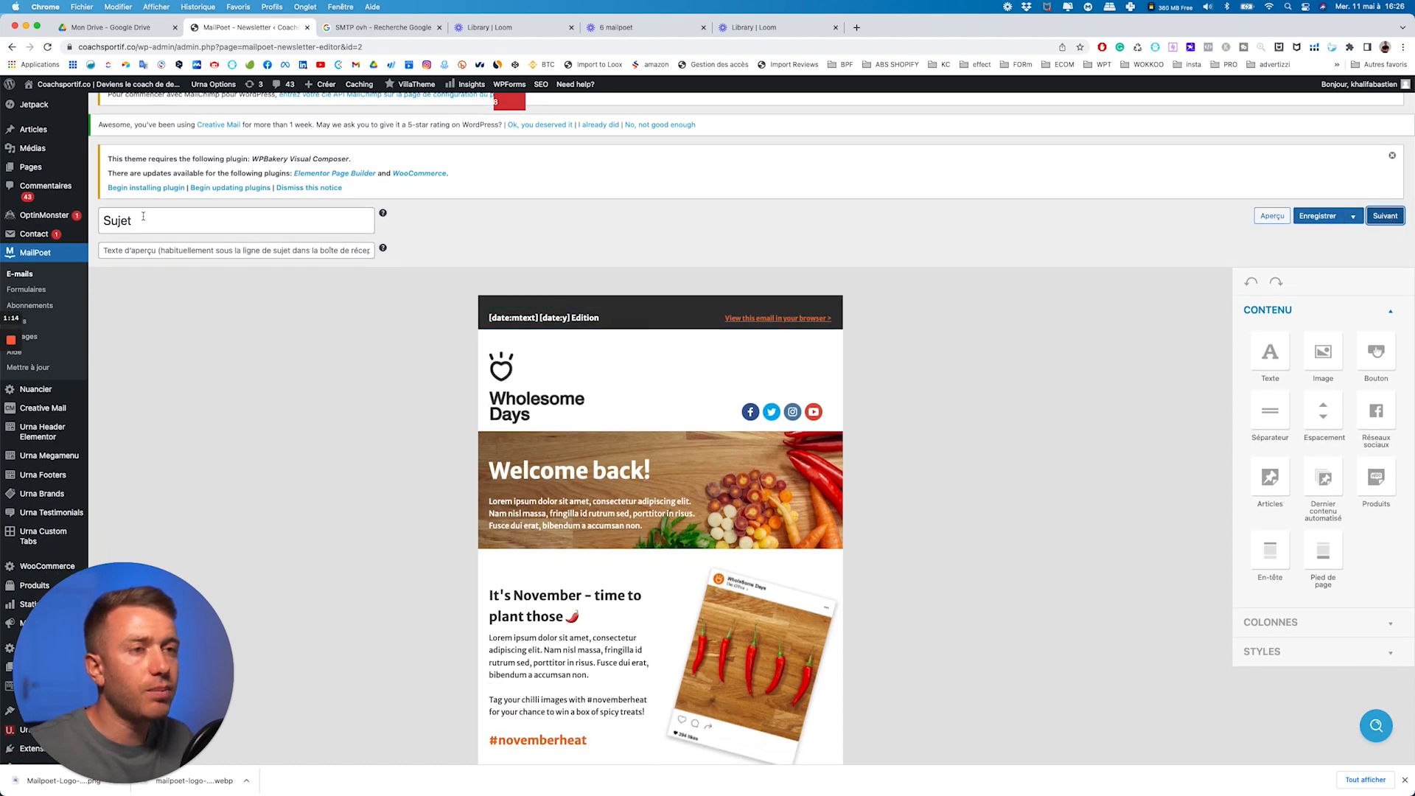
drag(145, 215, 95, 225)
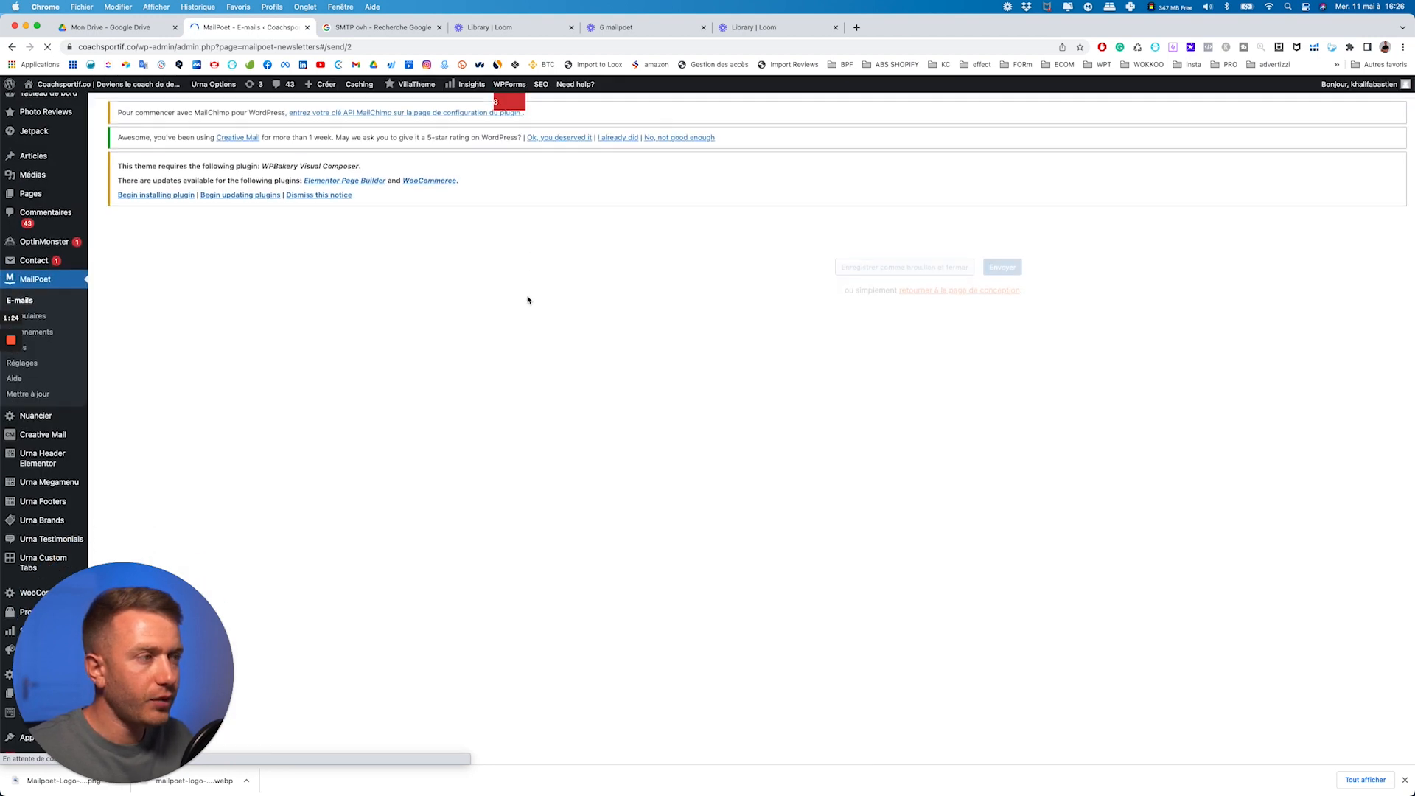
scroll(527, 295, down, 2)
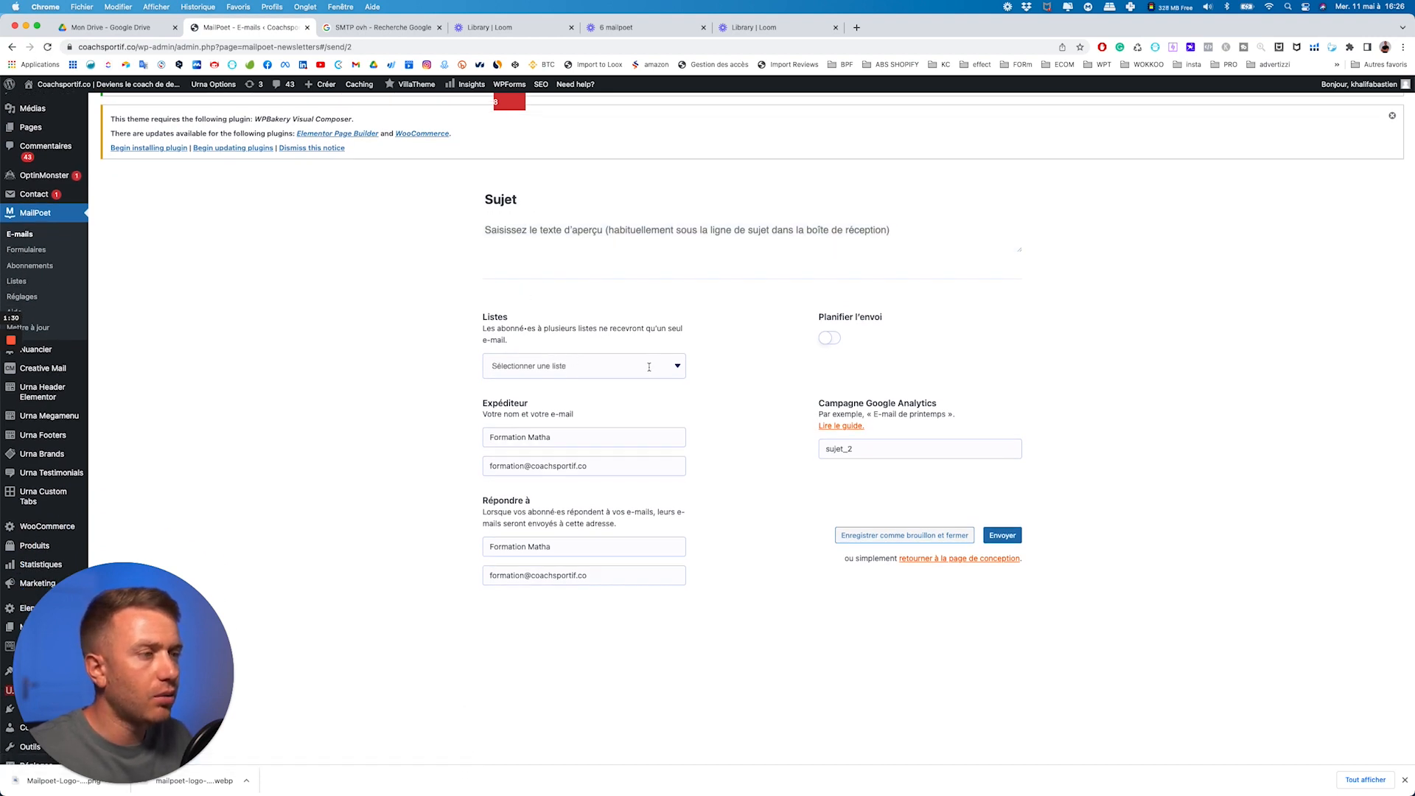
click(649, 359)
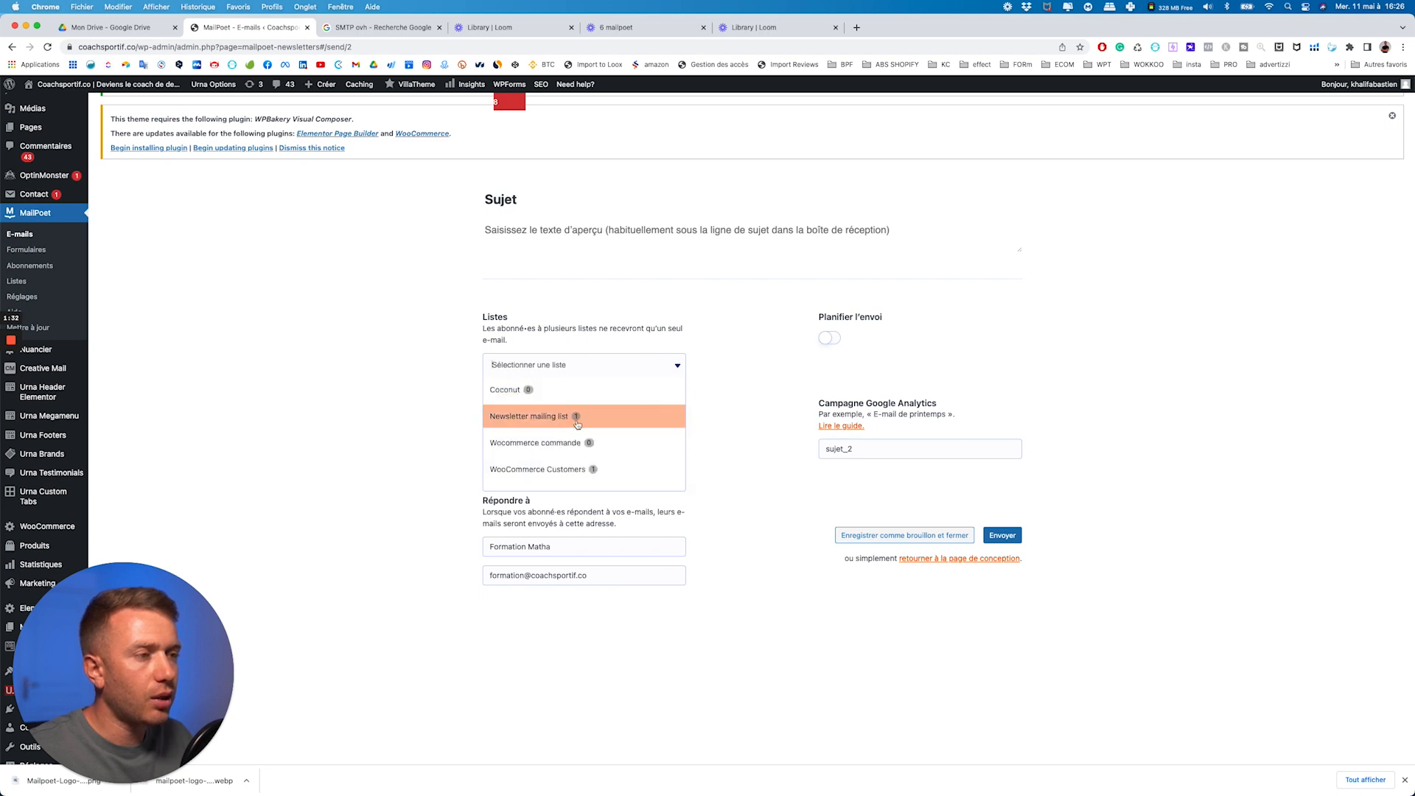
click(563, 470)
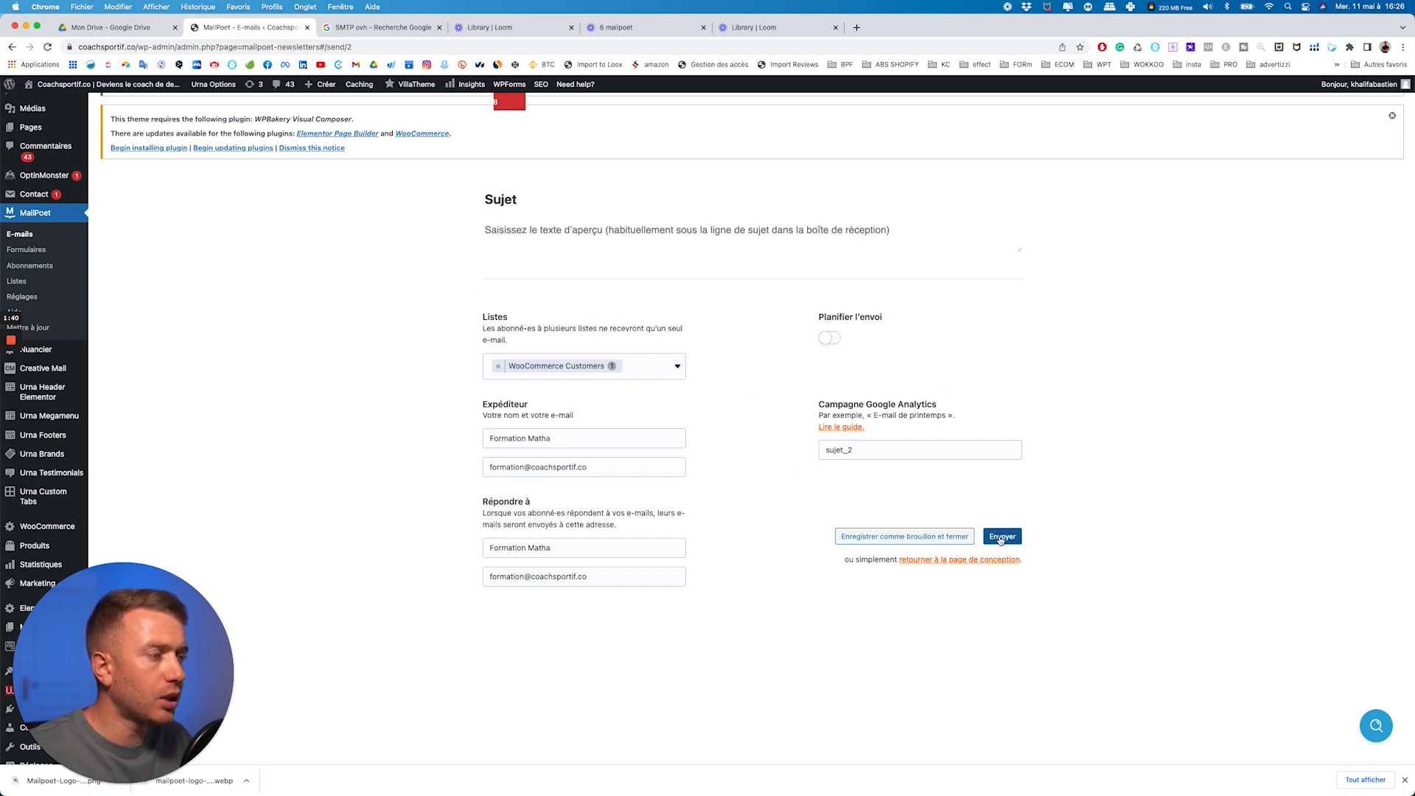
- Schedule the newsletter to be sent on 14 May 2022 at 10:00 am
click(829, 339)
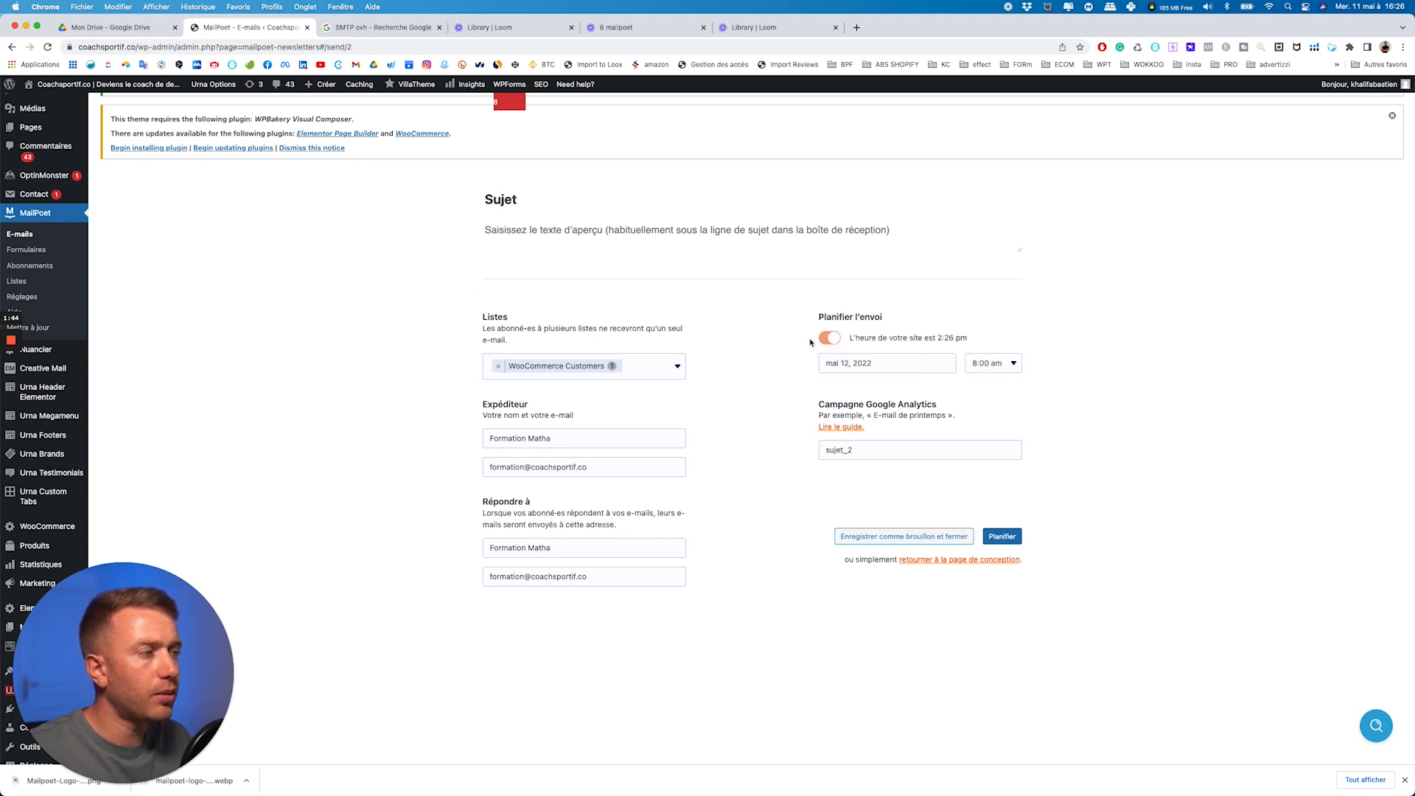
click(856, 364)
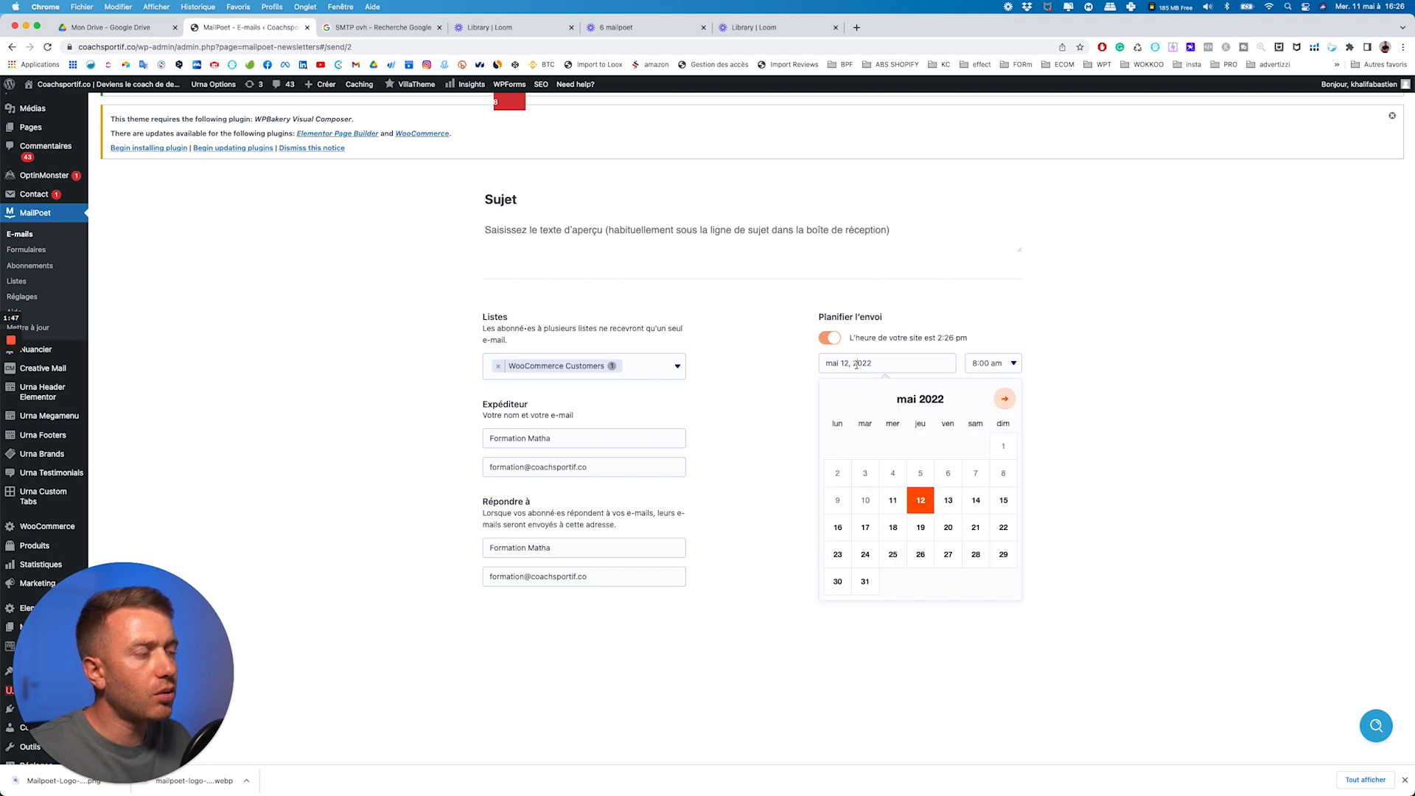
click(976, 500)
click(1014, 363)
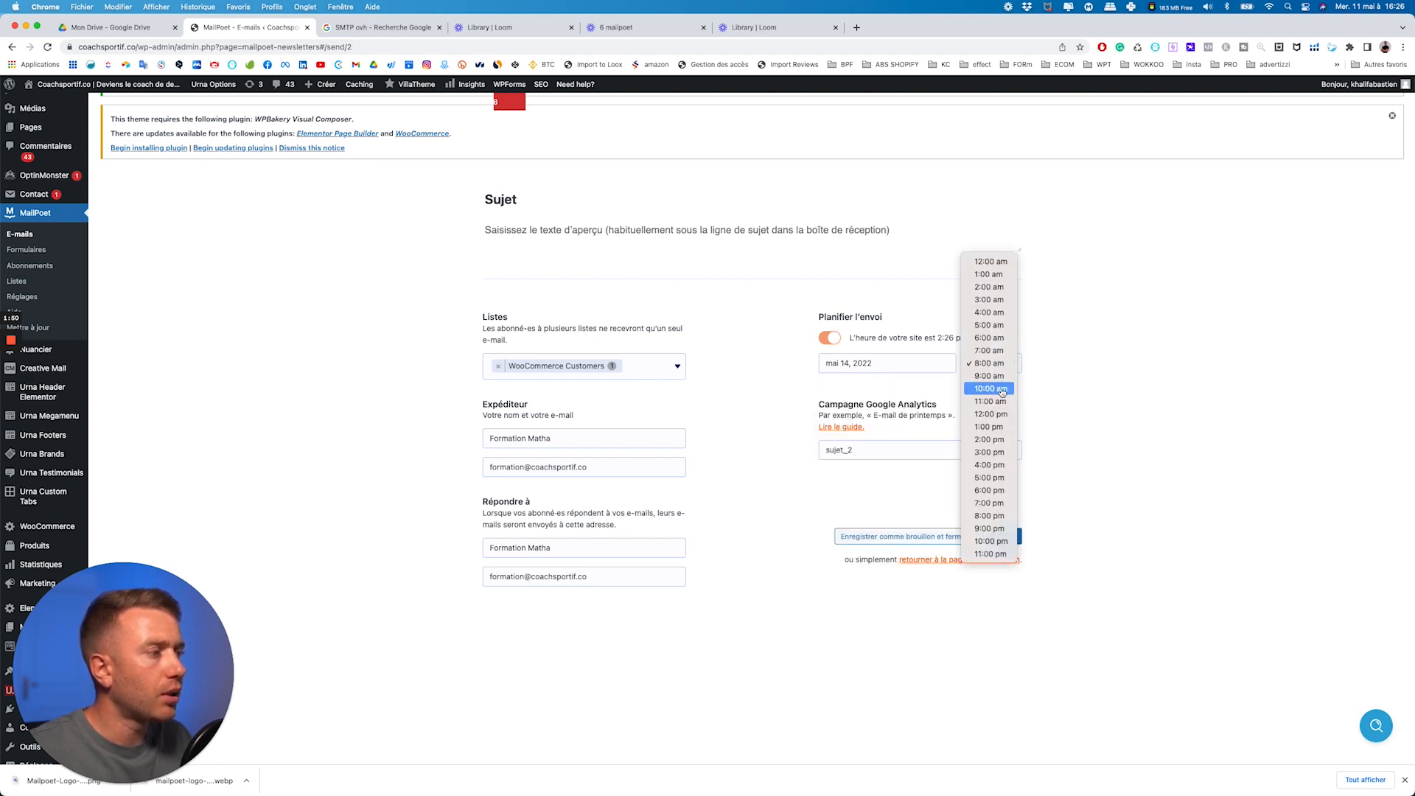
click(1001, 389)
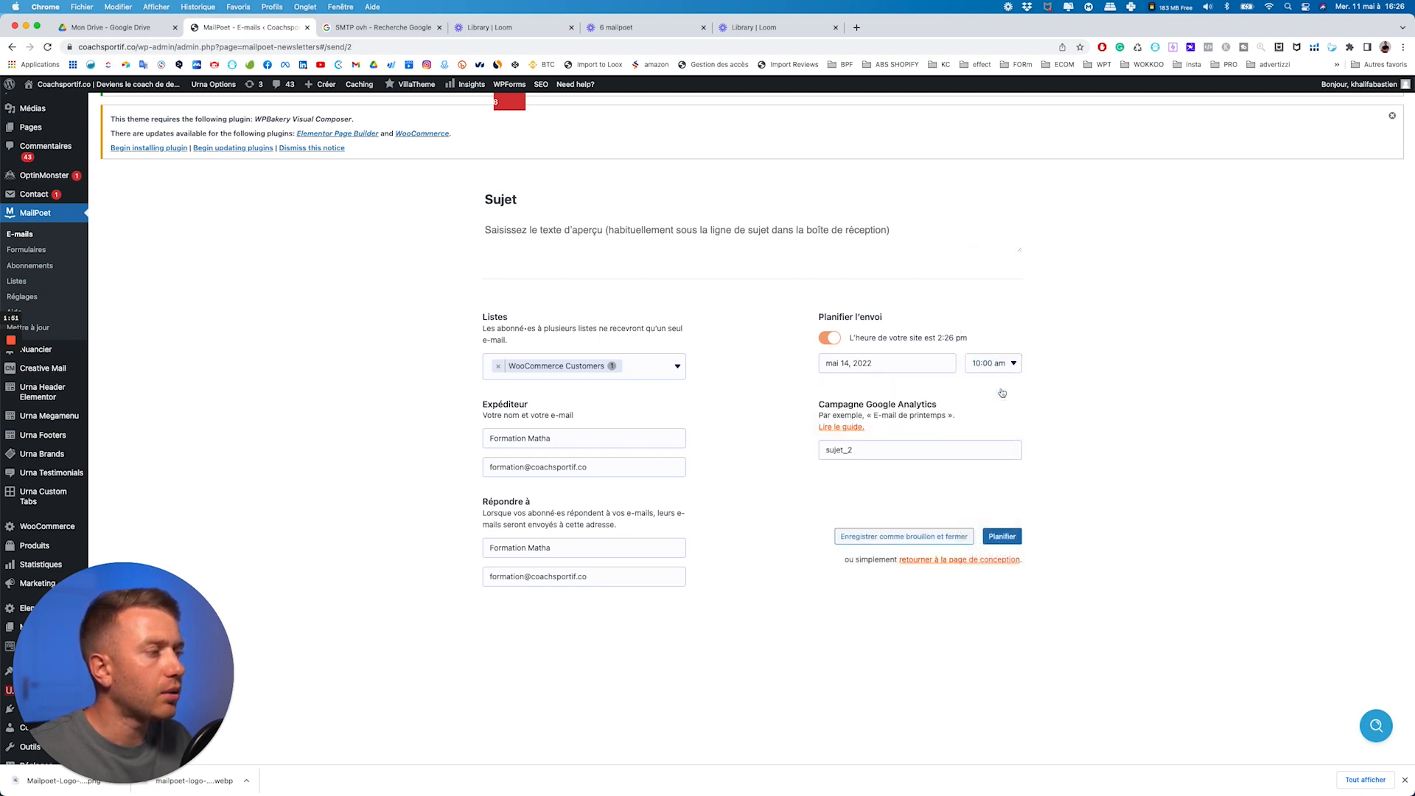
click(1001, 536)
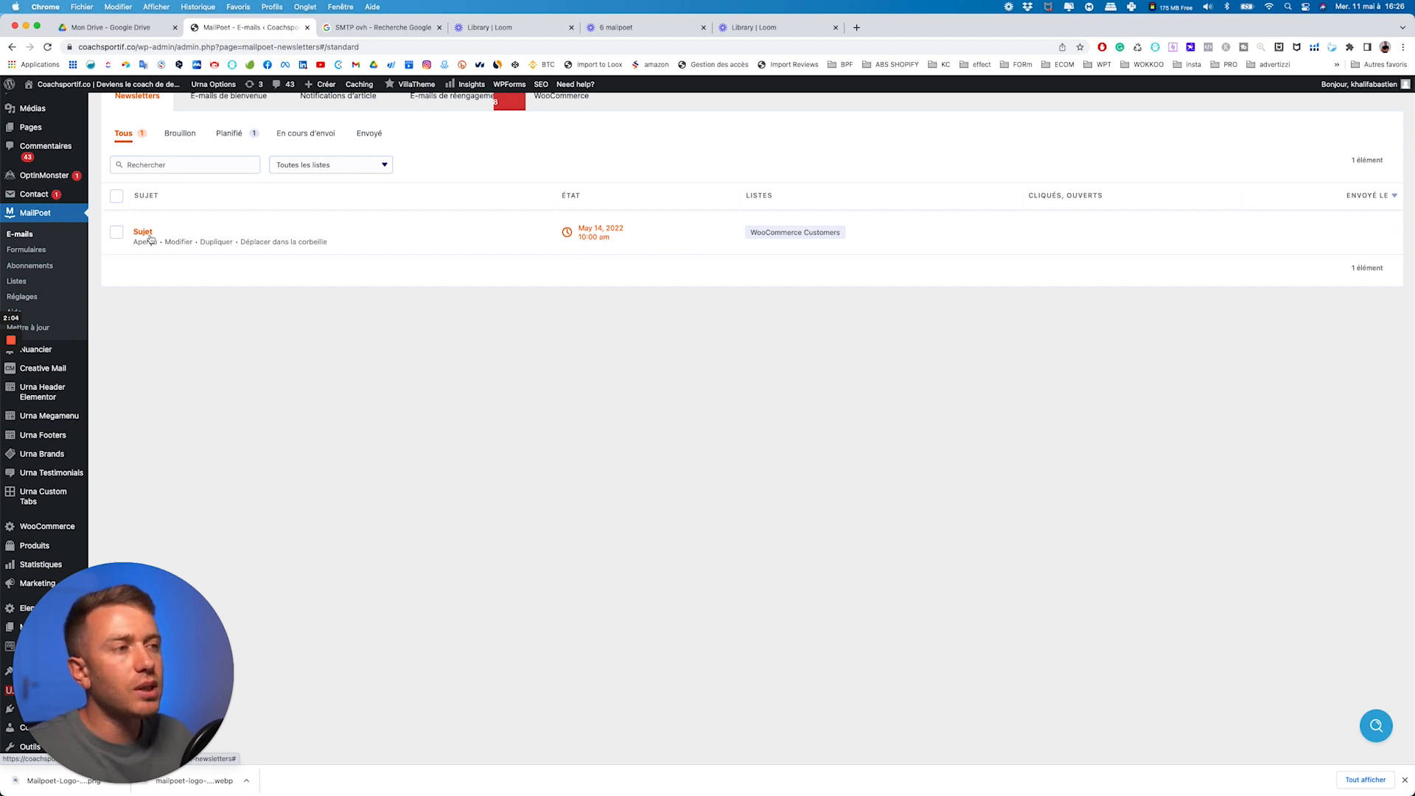
- Move the scheduled newsletter "Sujet" to the trash
scroll(612, 230, down, 1)
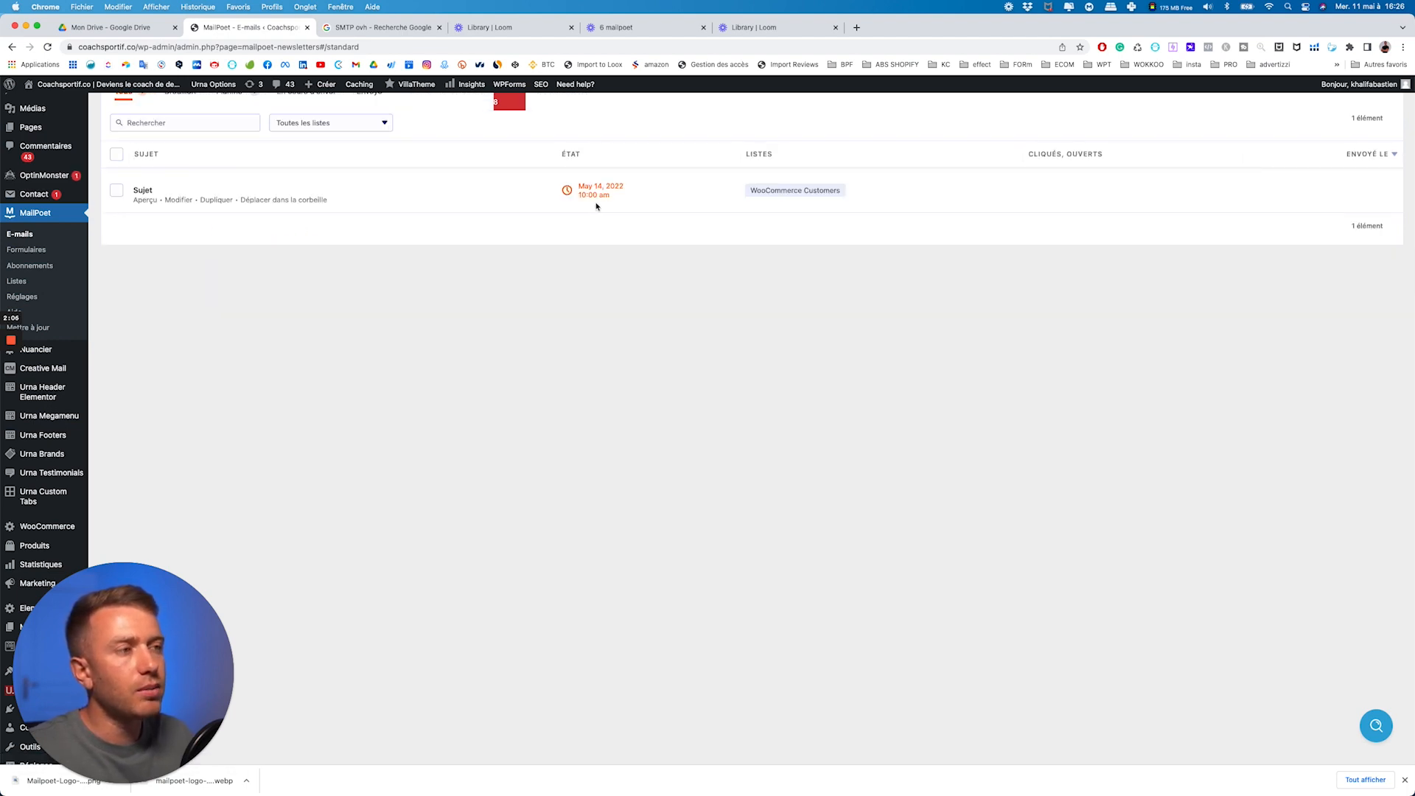
scroll(596, 206, up, 3)
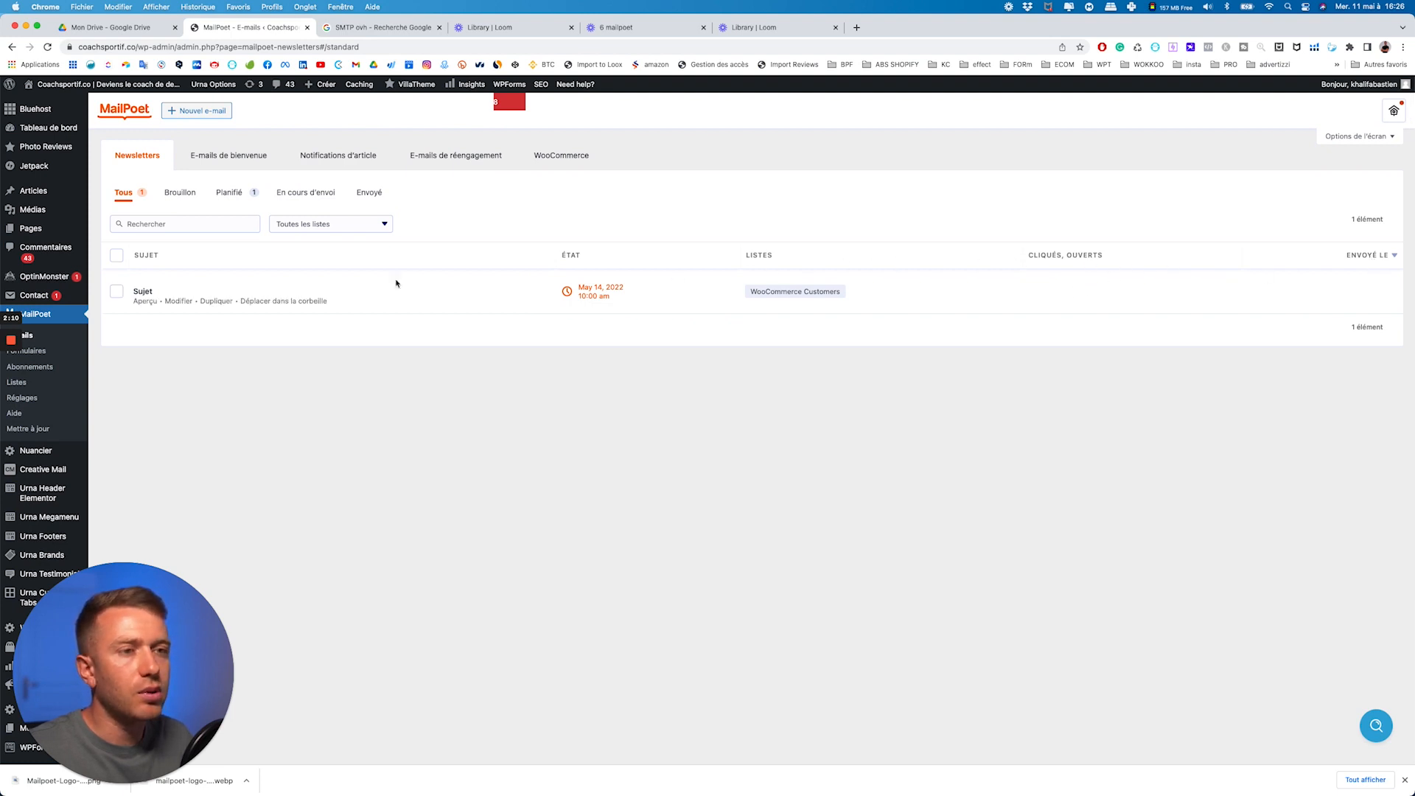
click(278, 303)
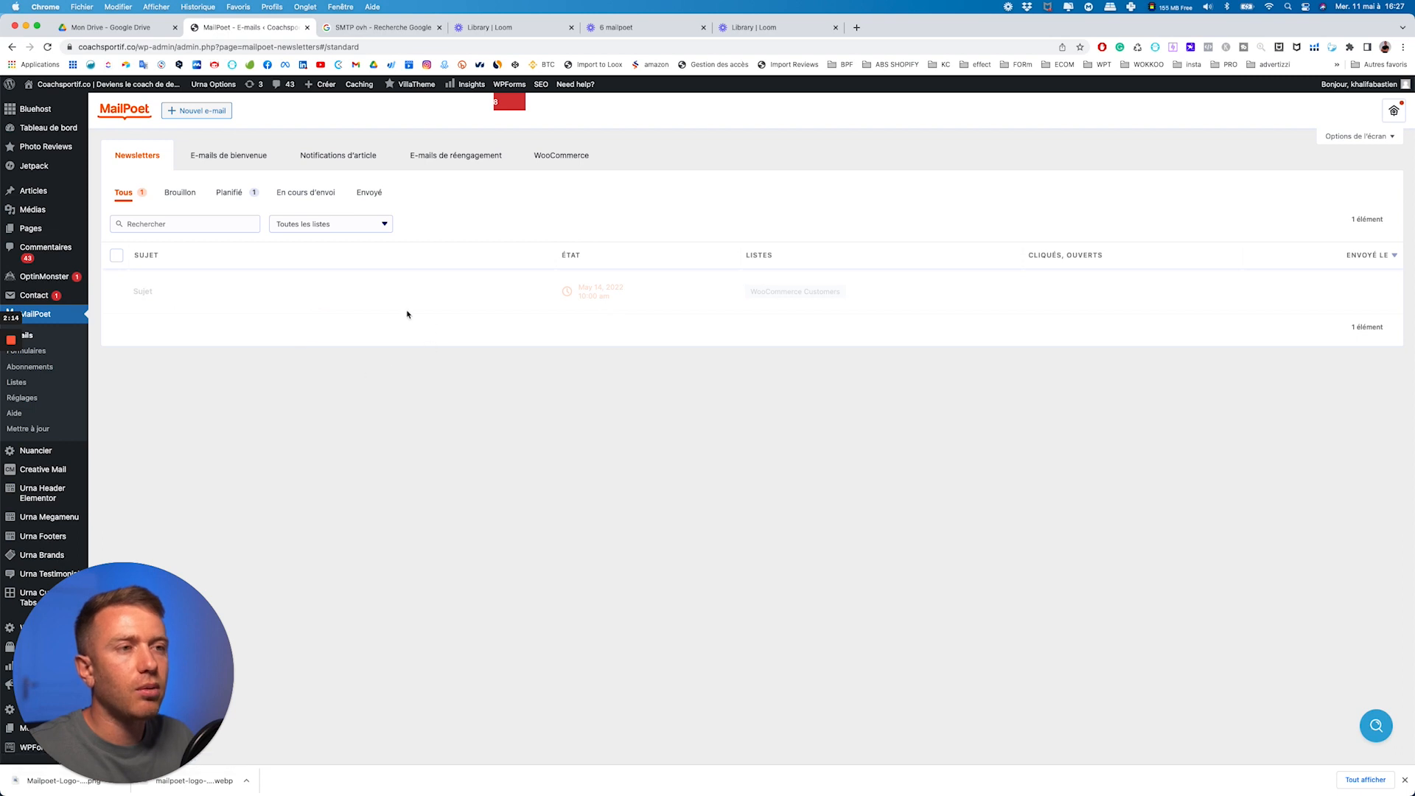